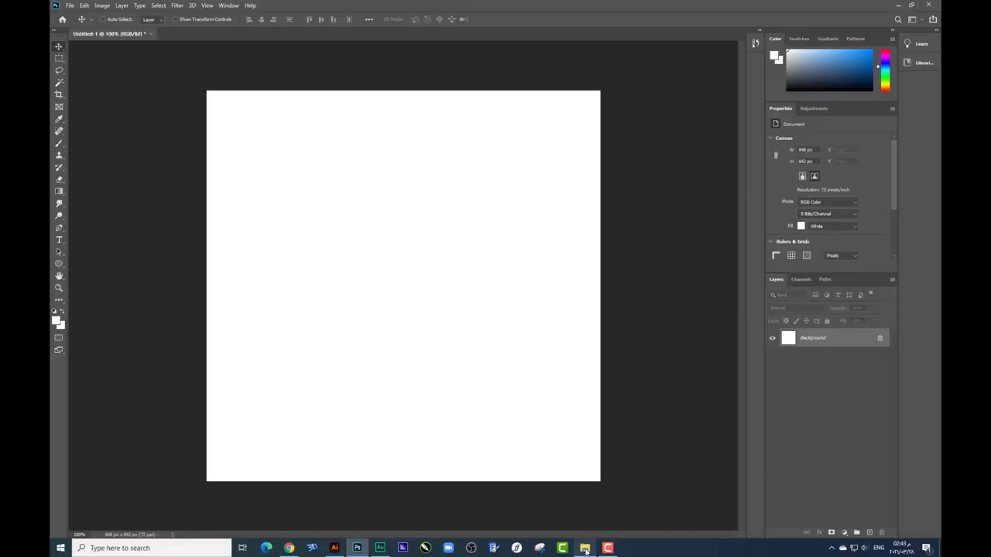
- Open the Kareem Music 2021 folder of source images (Boat.png, Full_Moon.jpg, Tree.png) in File Explorer
click(586, 549)
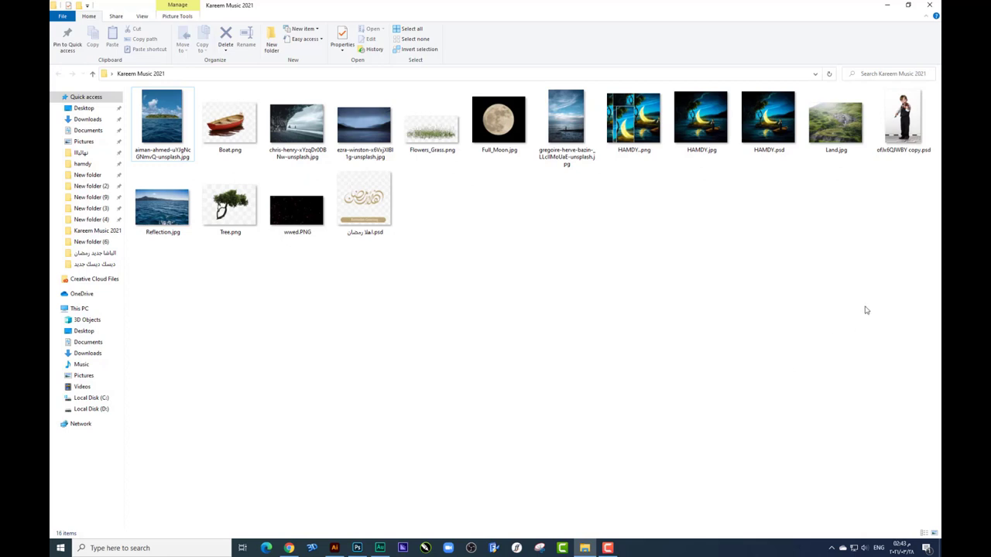
- Open the island-and-sea photo in Photoshop as a 3024 × 4032 px document
mouse_move(873, 291)
mouse_down()
mouse_move(575, 165)
mouse_move(228, 120)
mouse_up()
click(747, 390)
drag(622, 204, 720, 315)
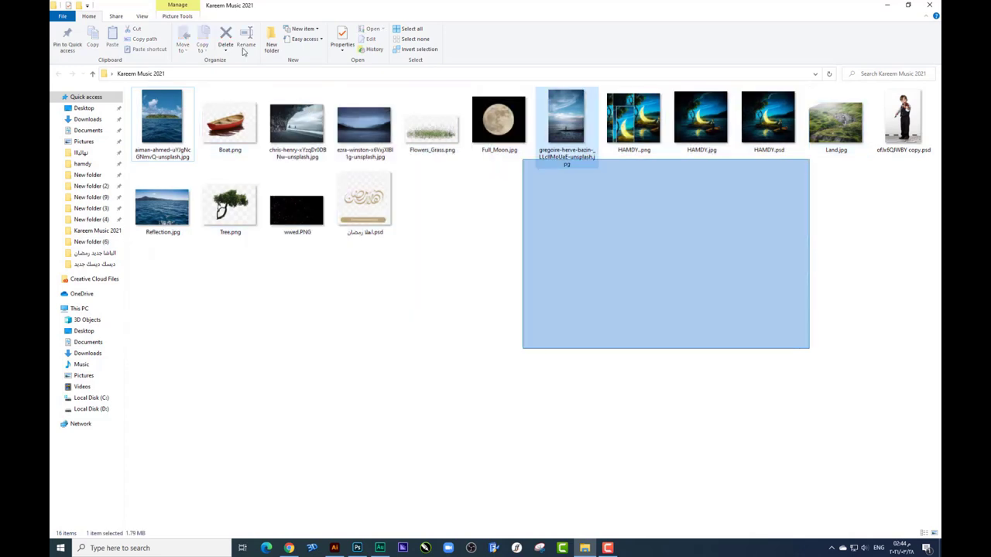
right_click(624, 258)
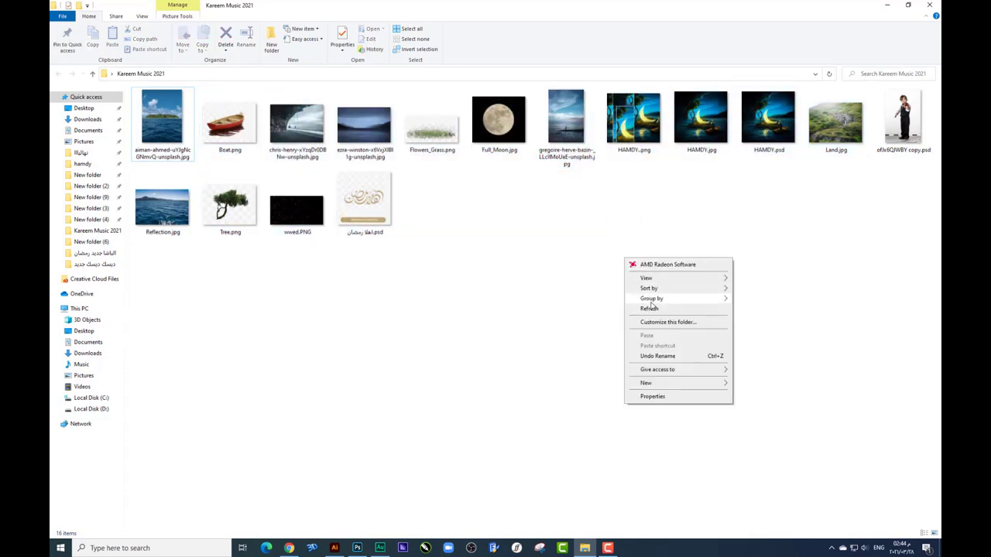
click(650, 309)
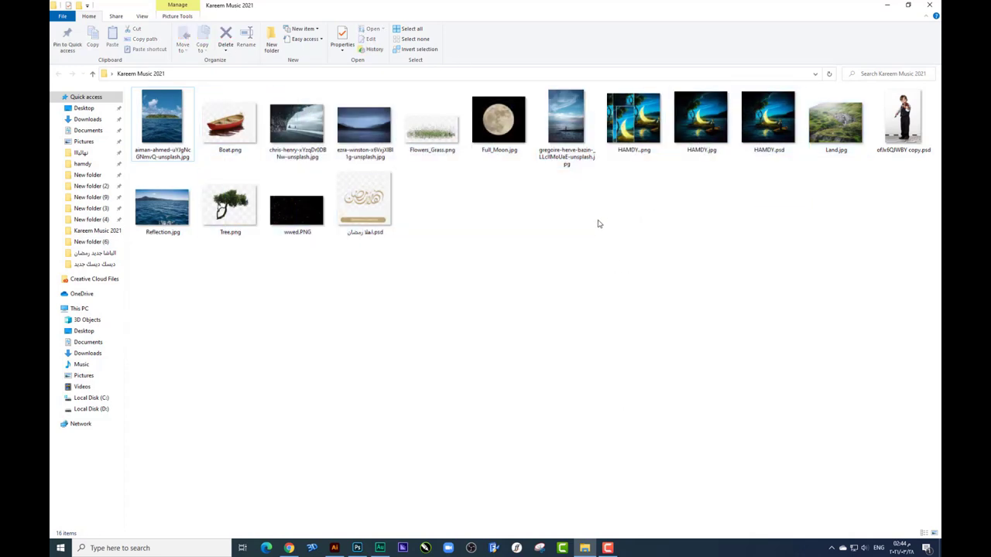
mouse_move(162, 120)
mouse_down()
mouse_move(357, 546)
mouse_move(539, 23)
mouse_up()
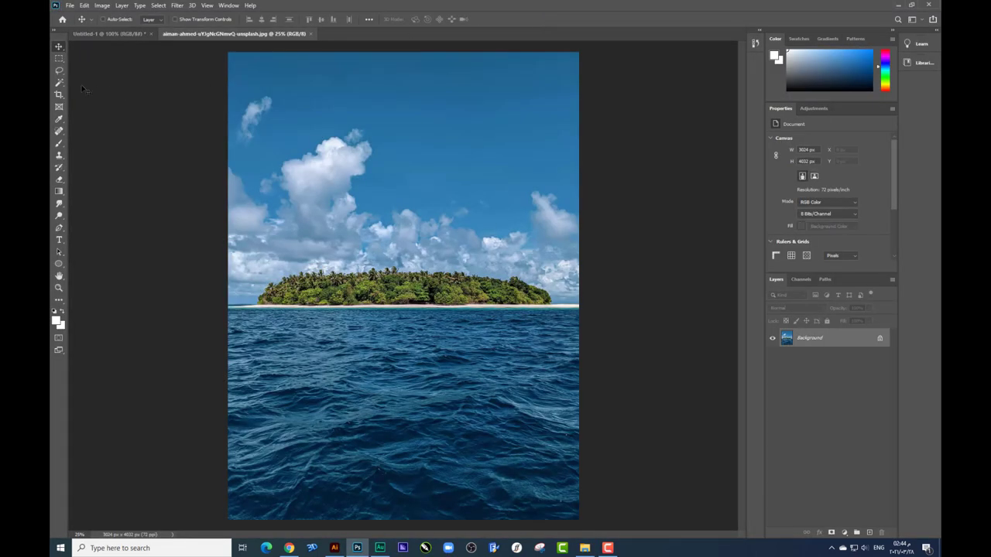
- Widen the canvas, unlock Background as Layer 0, and stretch the photo to fill the sides
key(ctrl+minus)
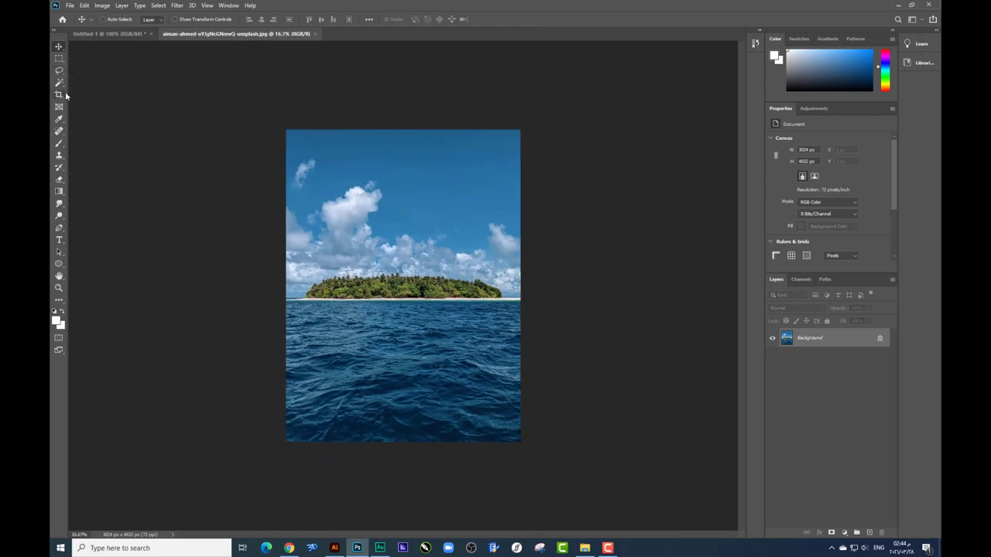
click(58, 94)
drag(521, 276, 588, 276)
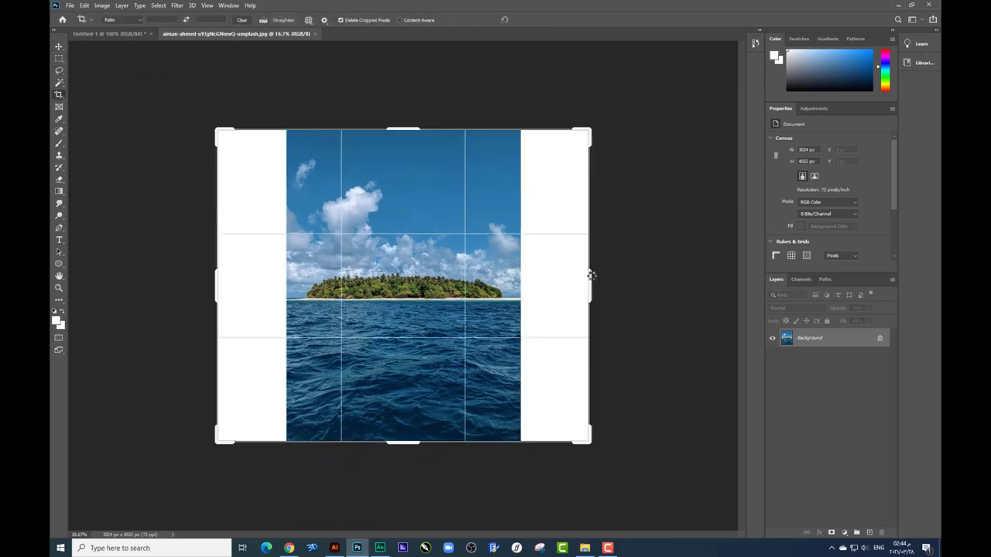
key(Return)
double_click(818, 338)
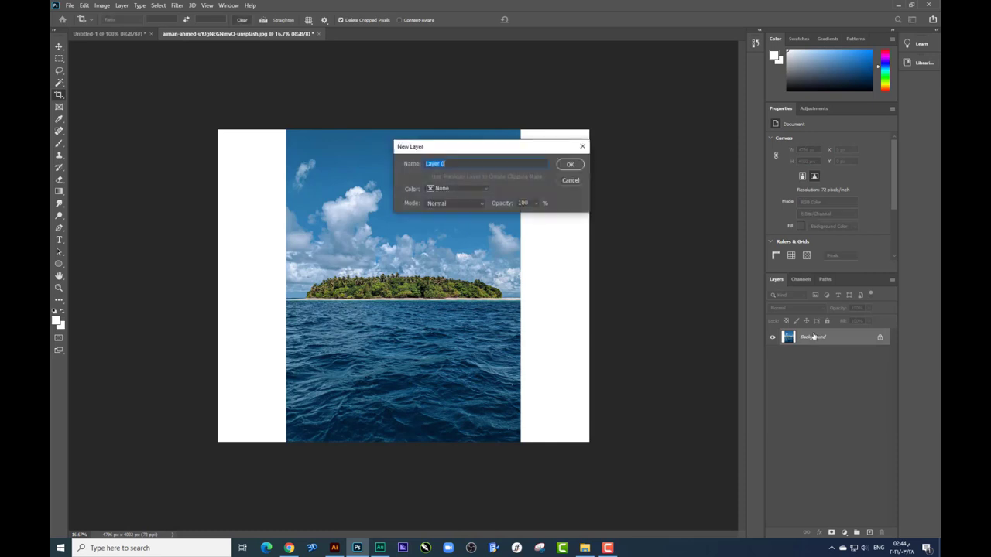
key(Return)
key(ctrl+t)
drag(589, 286, 699, 277)
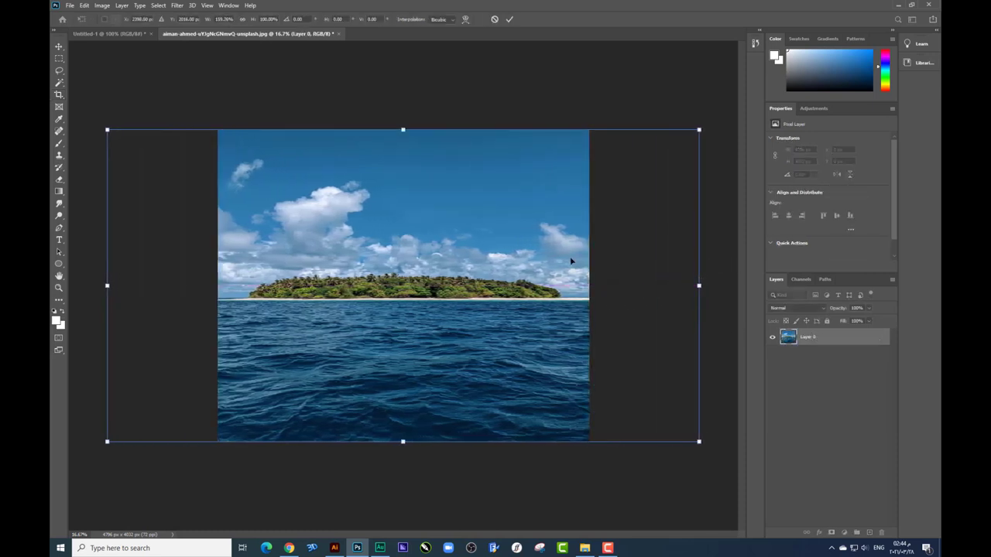
key(Return)
- Select the sky and island above the horizon and delete them, leaving only sea
key(c)
key(m)
drag(217, 129, 673, 298)
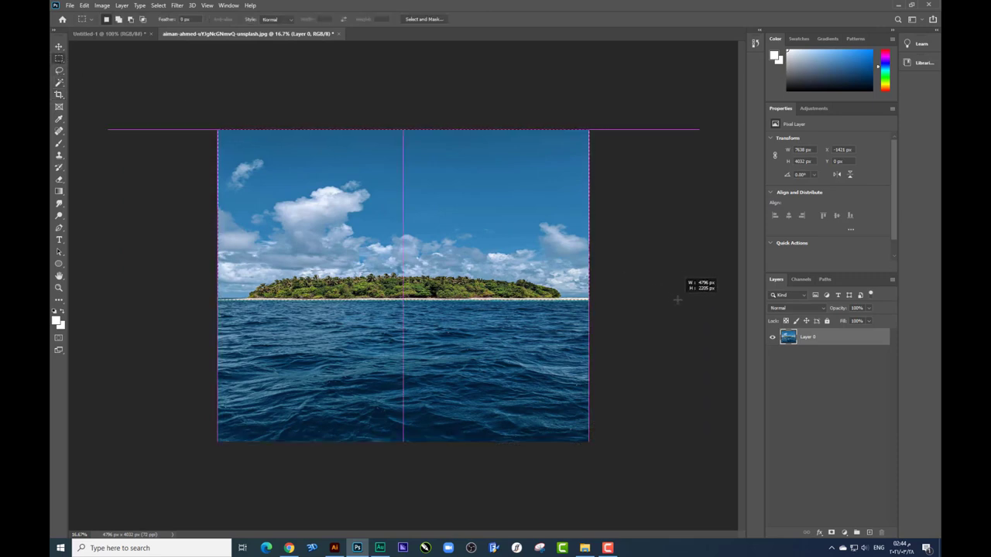
key(Delete)
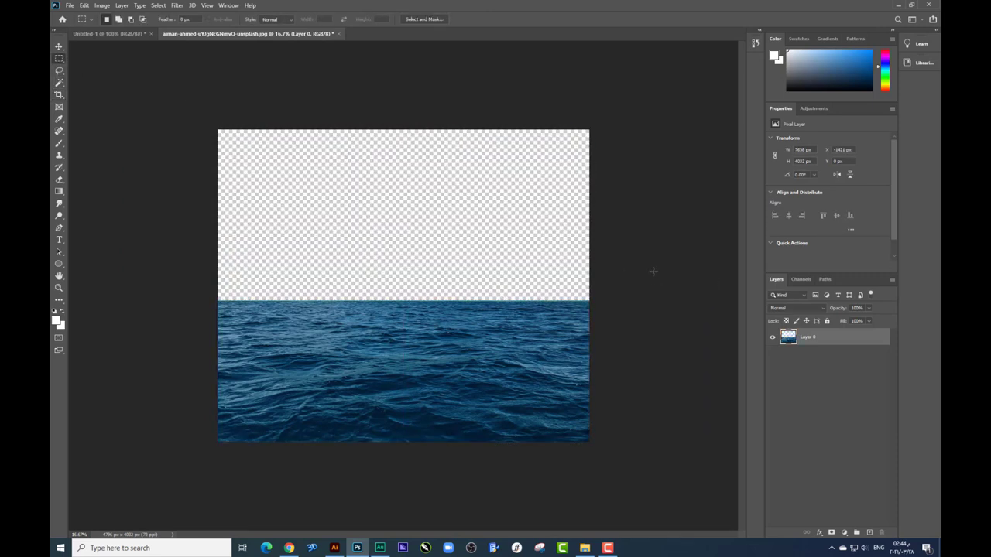
- Extend the canvas downward and move the ocean down to the canvas bottom
click(61, 47)
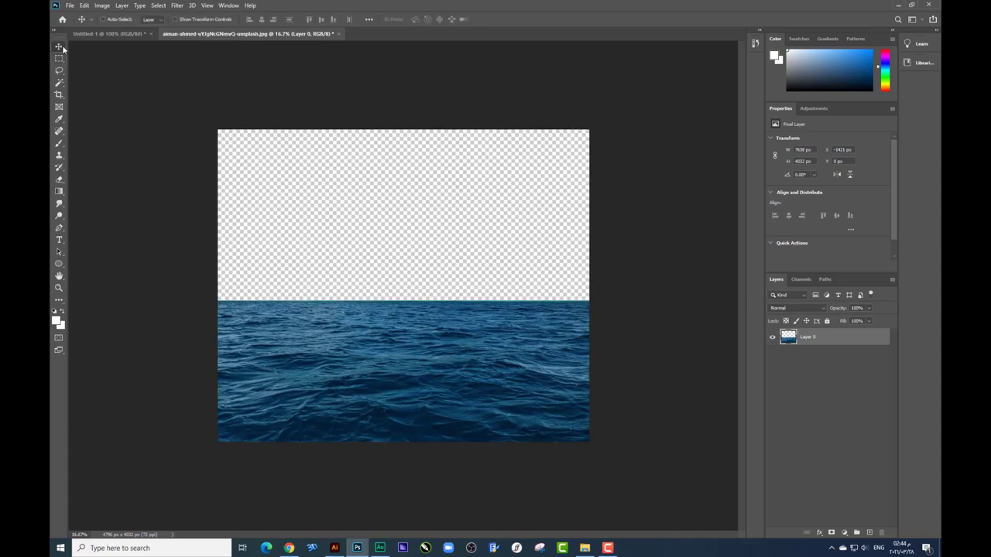
click(59, 95)
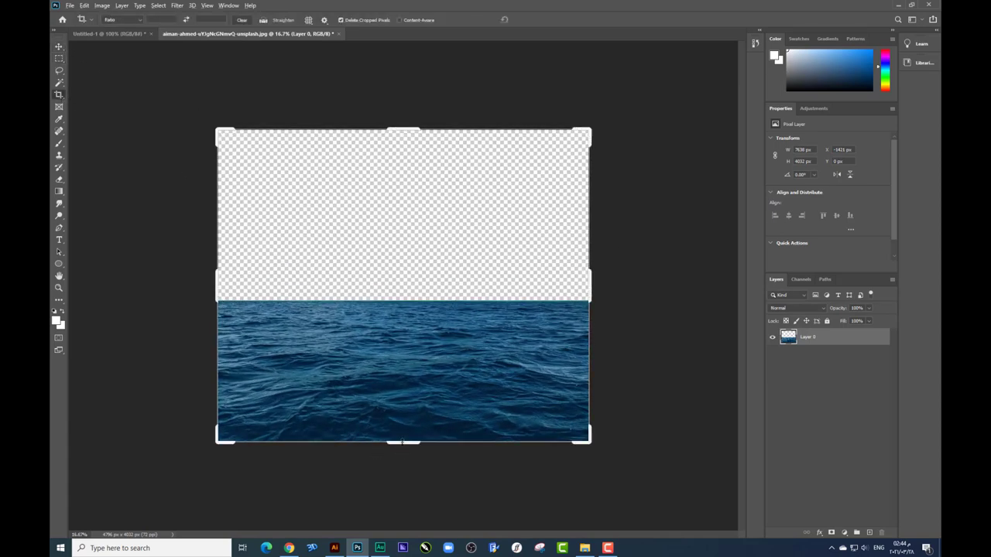
drag(402, 442, 402, 479)
key(Return)
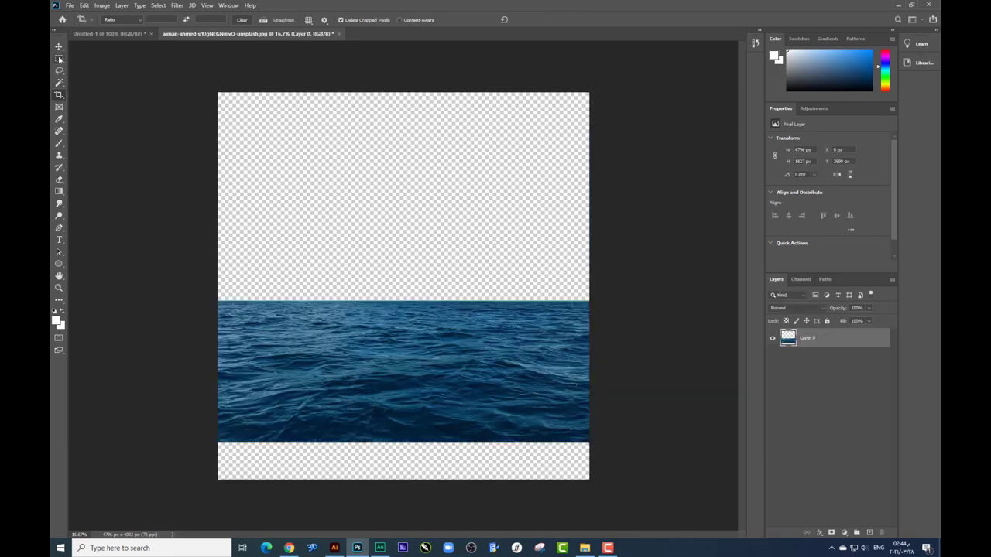
key(v)
drag(395, 380, 418, 411)
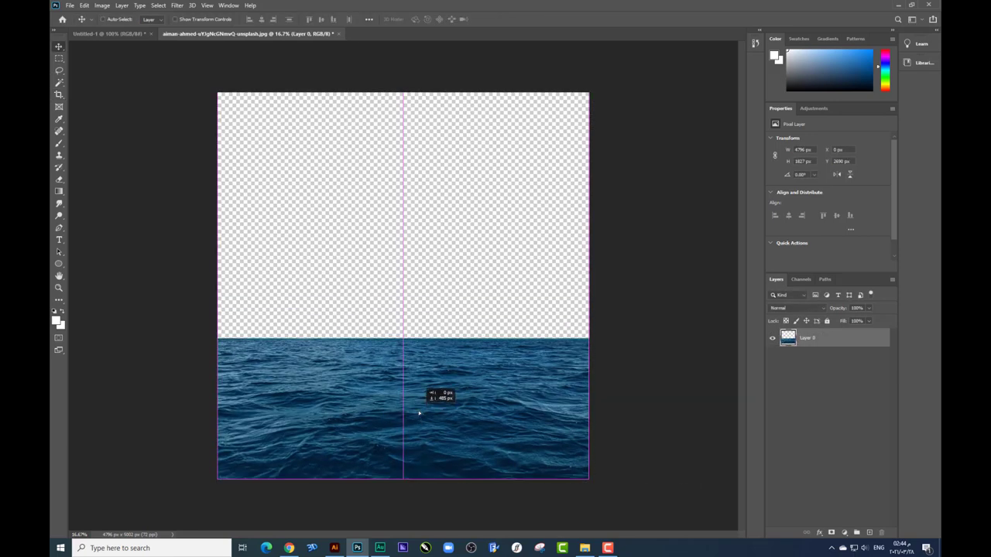
key(alt+Tab)
- Place the sea-cave photo into the composition and move it behind the ocean layer
click(460, 270)
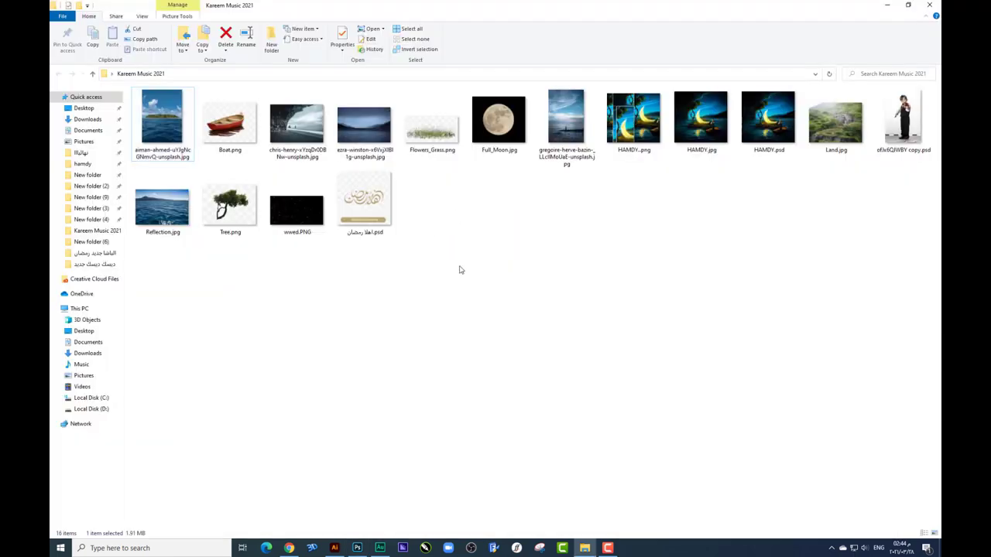
mouse_move(289, 138)
mouse_down()
mouse_move(356, 551)
mouse_move(438, 239)
mouse_move(464, 238)
mouse_move(453, 172)
mouse_move(428, 171)
mouse_up()
key(Return)
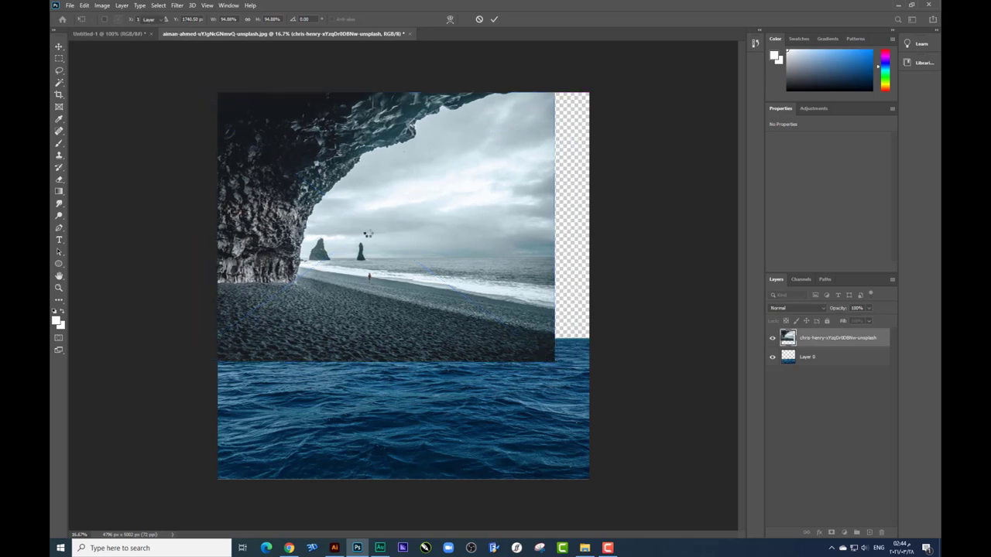
drag(835, 338, 818, 365)
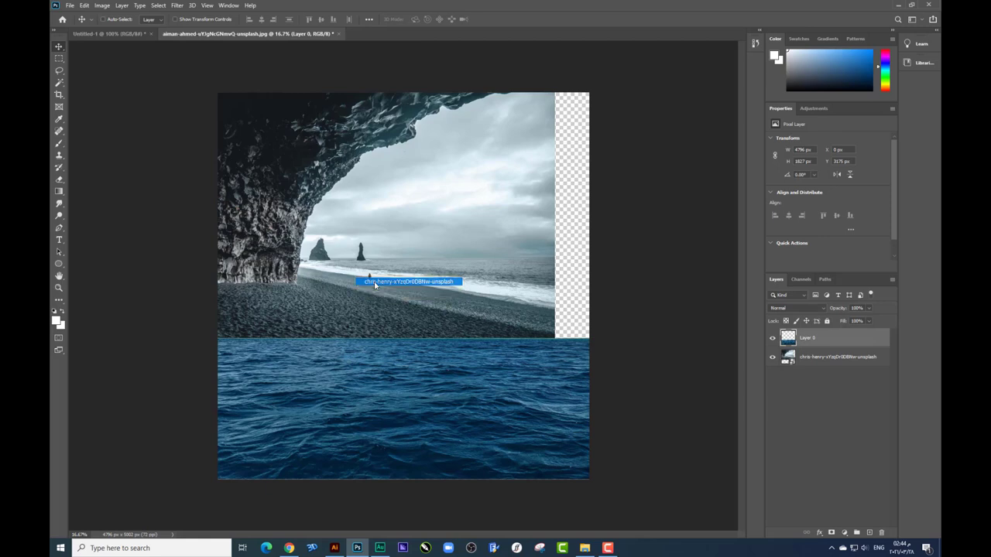
mouse_move(391, 269)
mouse_down()
mouse_move(391, 289)
mouse_move(391, 277)
mouse_move(409, 276)
mouse_up()
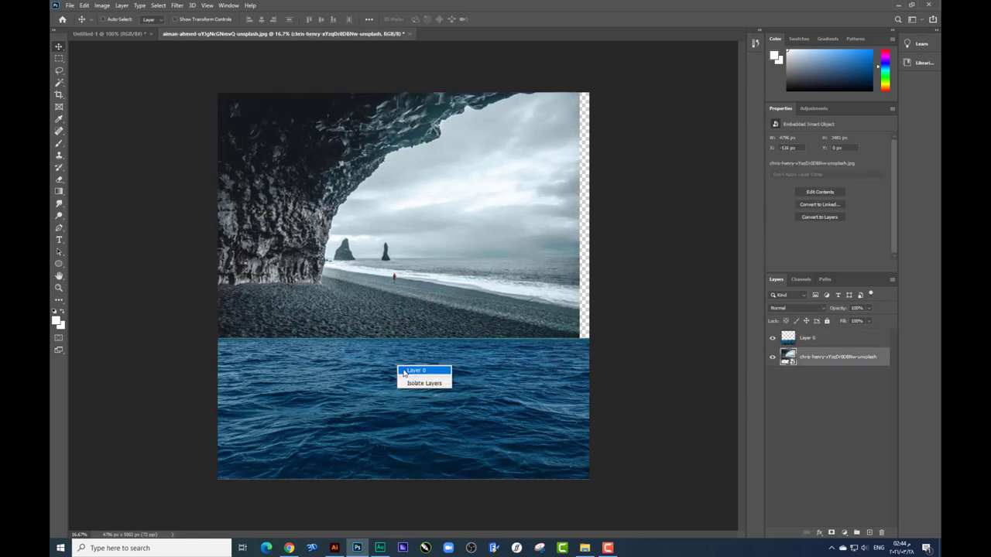
- Nudge the ocean down, then duplicate it as a raised 'Layer 0 copy' over the beach
click(403, 370)
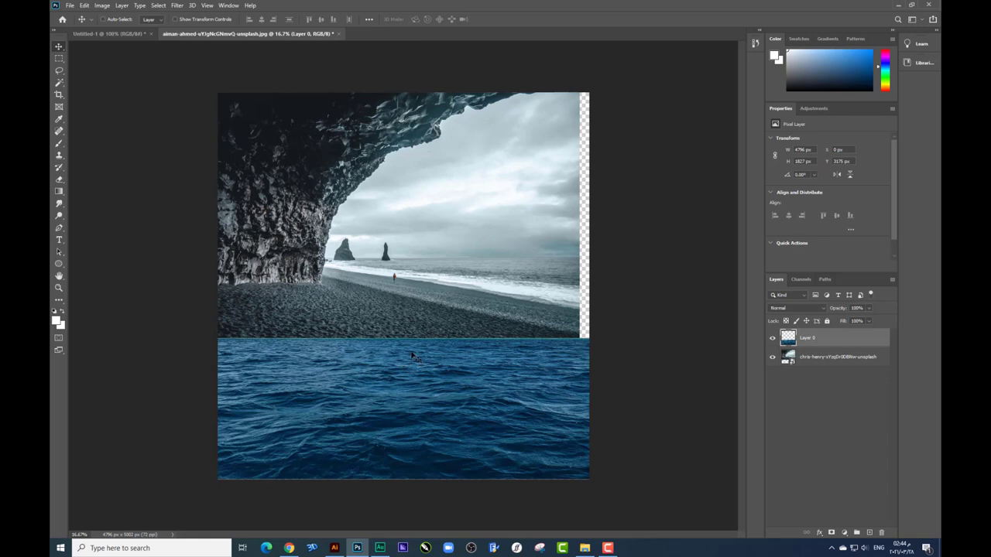
key(shift+Down)
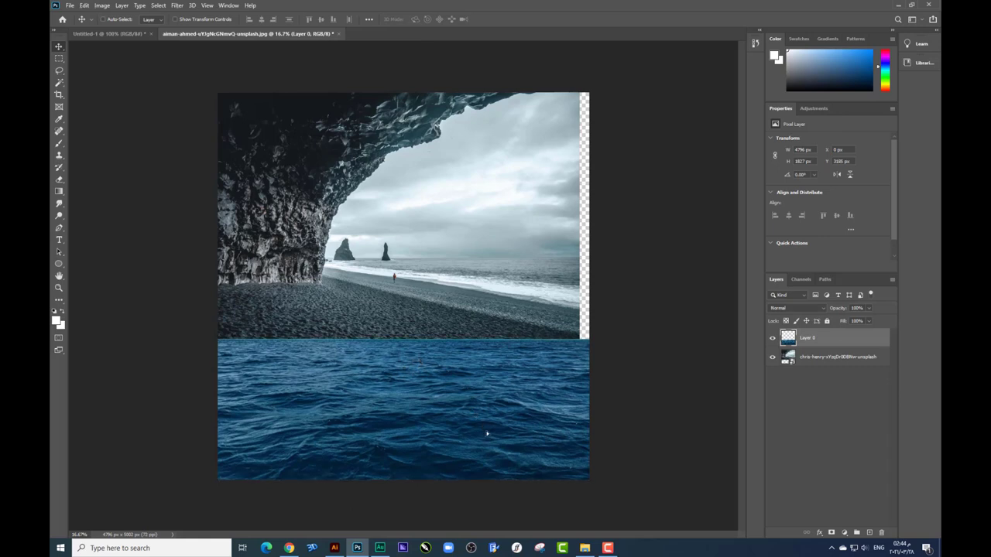
drag(487, 434, 487, 386)
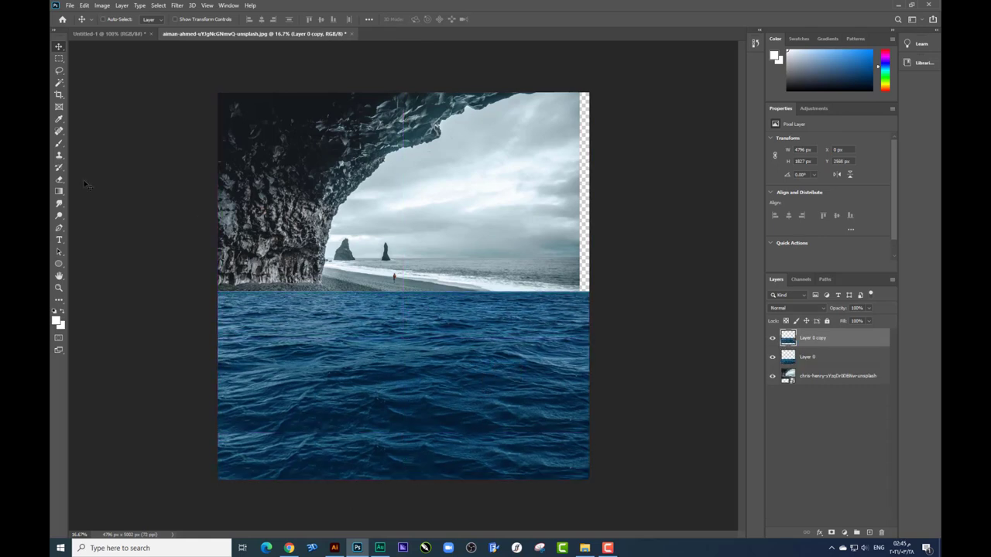
- Shrink the eraser brush and make another raised duplicate of the sea layer
click(60, 178)
right_click(408, 389)
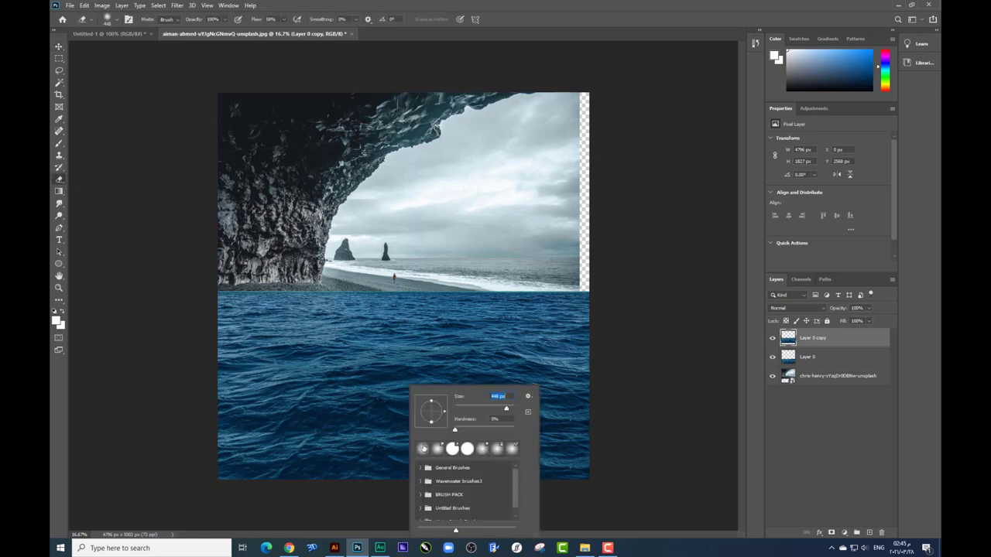
drag(510, 409, 488, 409)
key(Return)
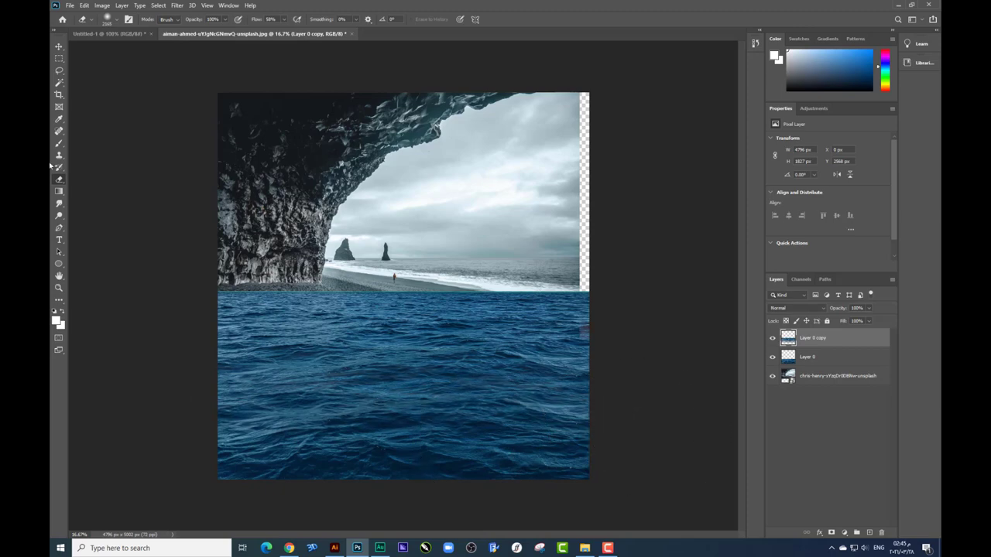
click(59, 48)
drag(476, 333, 476, 311)
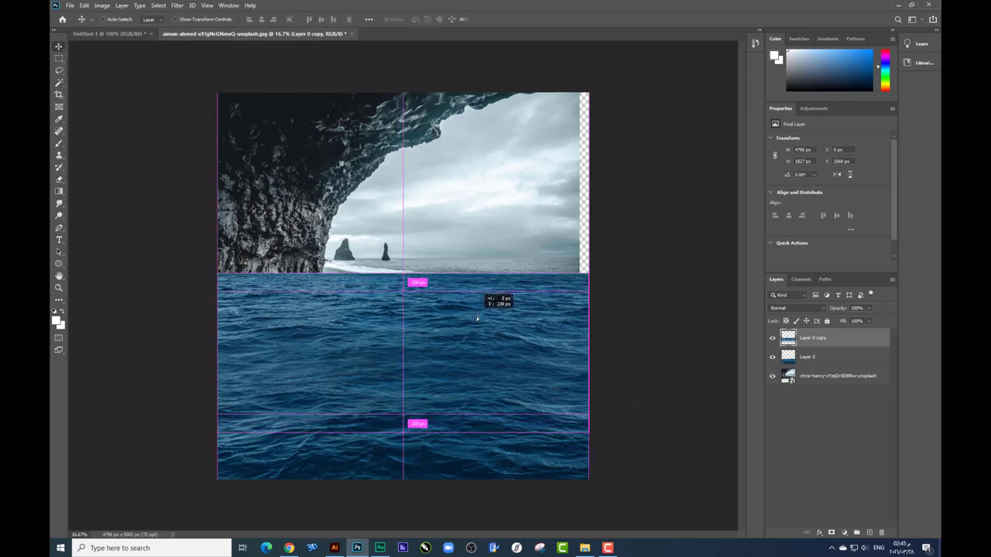
click(59, 179)
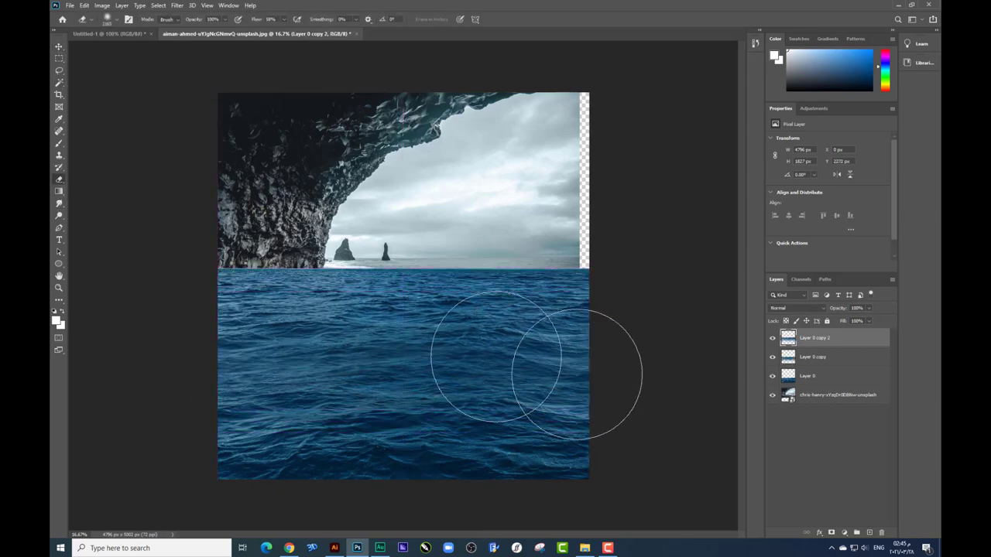
right_click(647, 405)
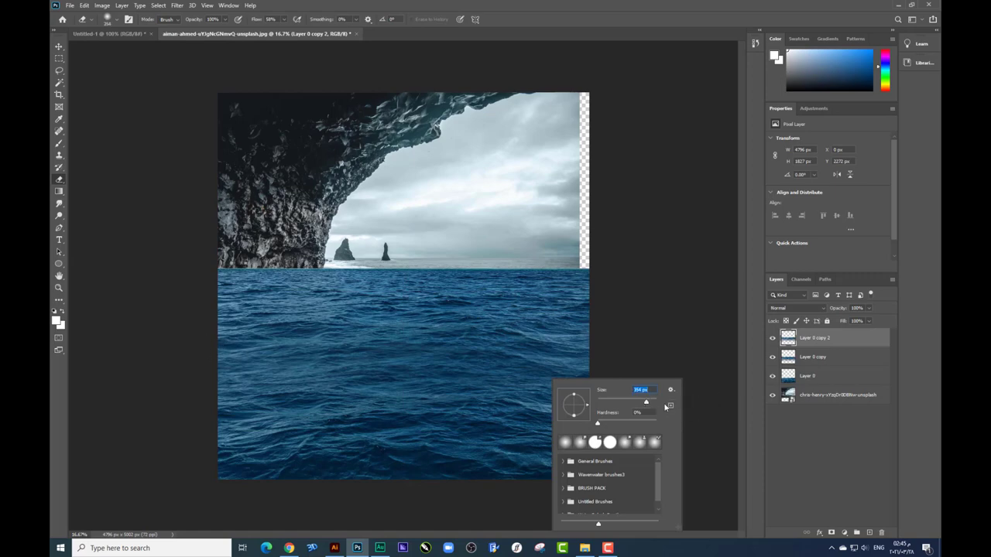
click(503, 417)
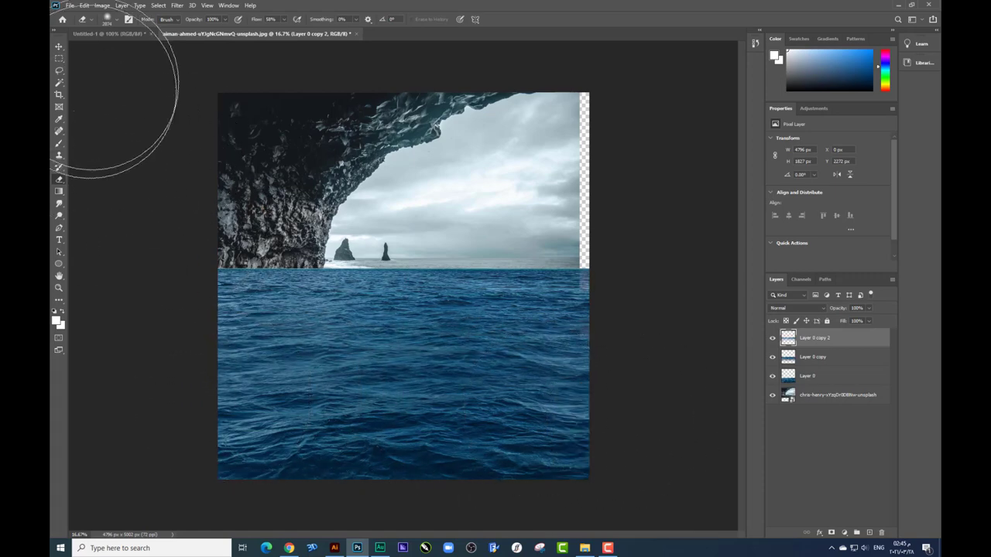
- Merge the sea layers into one and stretch it slightly to the right canvas edge
click(59, 59)
shift+click(807, 373)
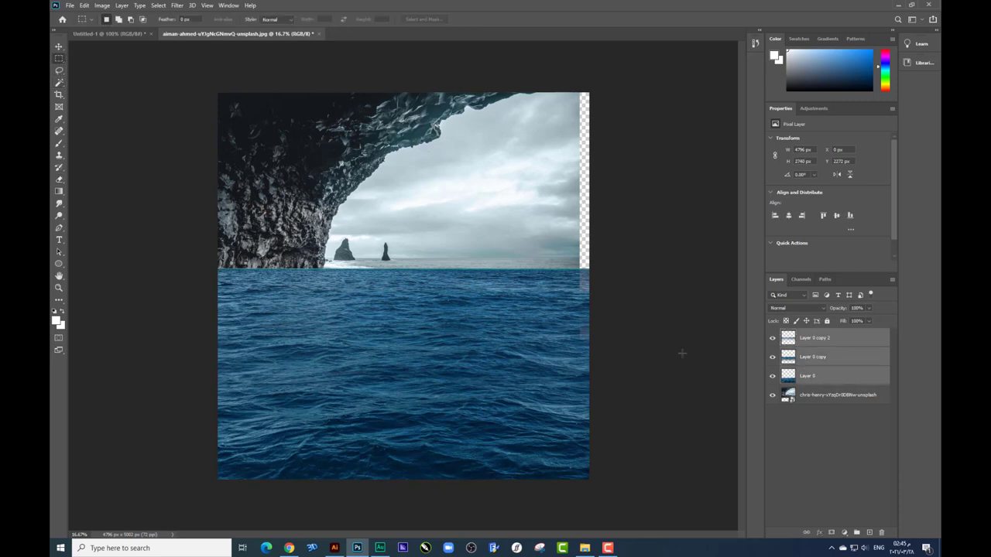
key(ctrl+e)
key(ctrl+t)
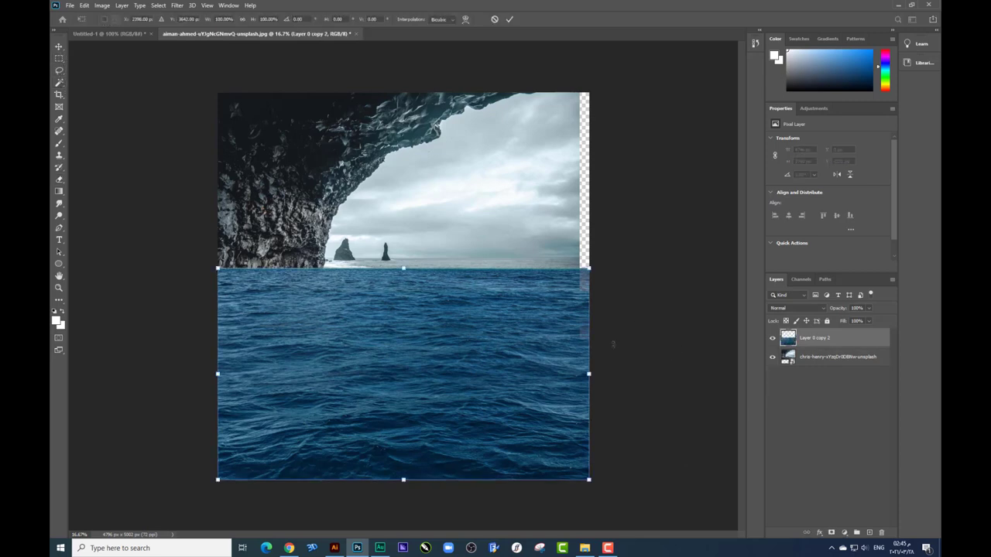
drag(592, 374, 600, 374)
key(Return)
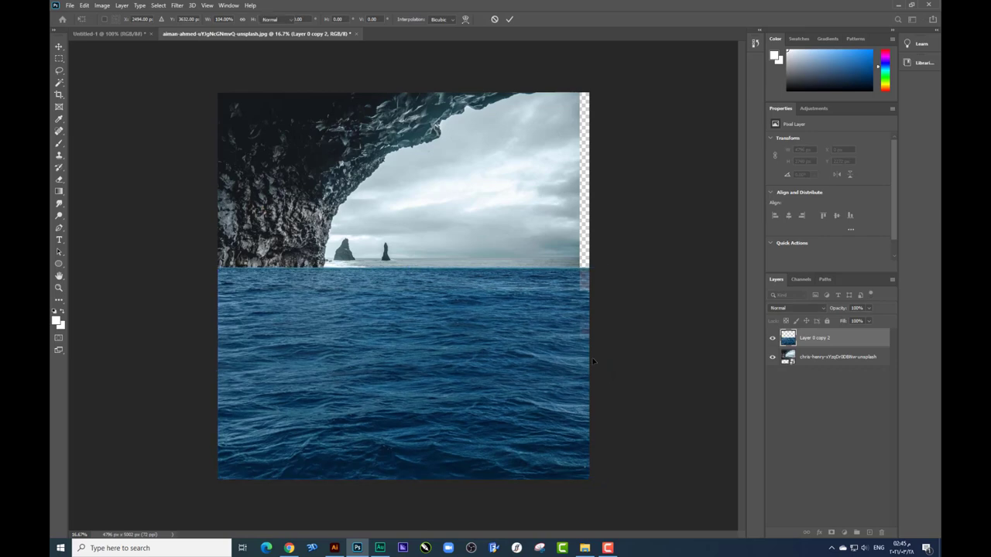
key(ctrl+plus)
drag(454, 390, 503, 285)
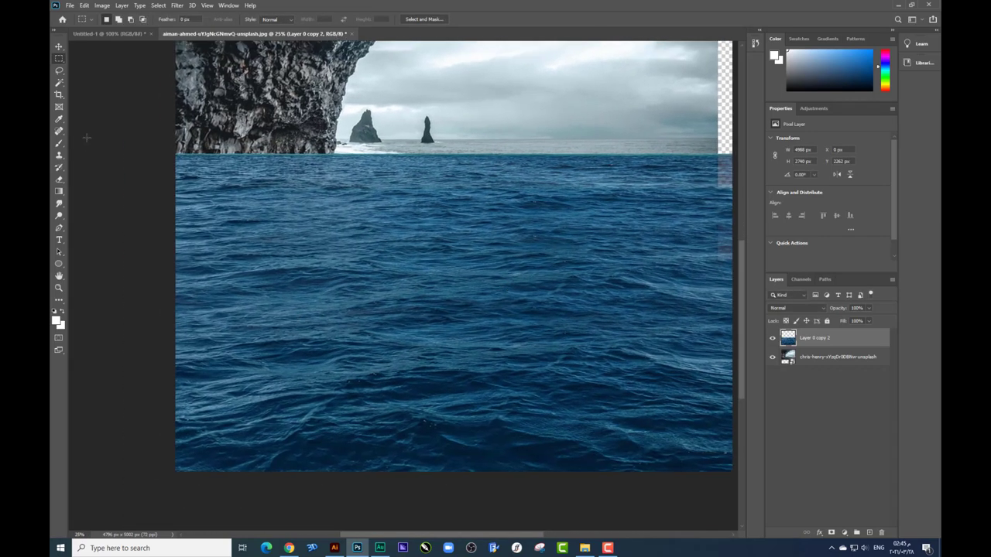
- Spot-heal the streak and the blemish on the water surface
click(59, 131)
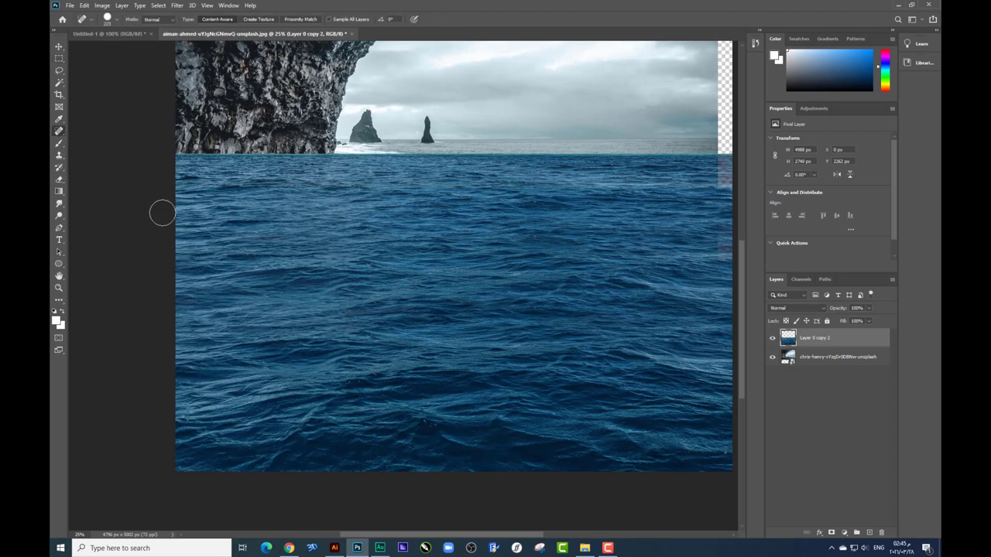
mouse_move(238, 276)
mouse_down()
mouse_move(330, 276)
mouse_move(236, 284)
mouse_move(301, 276)
mouse_up()
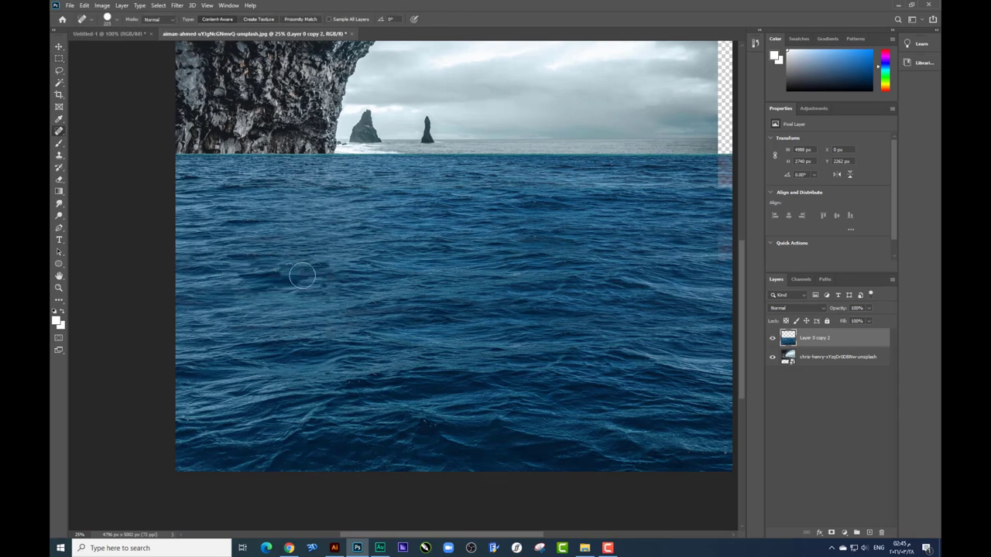
mouse_move(247, 252)
mouse_down()
mouse_move(269, 251)
mouse_move(282, 275)
mouse_up()
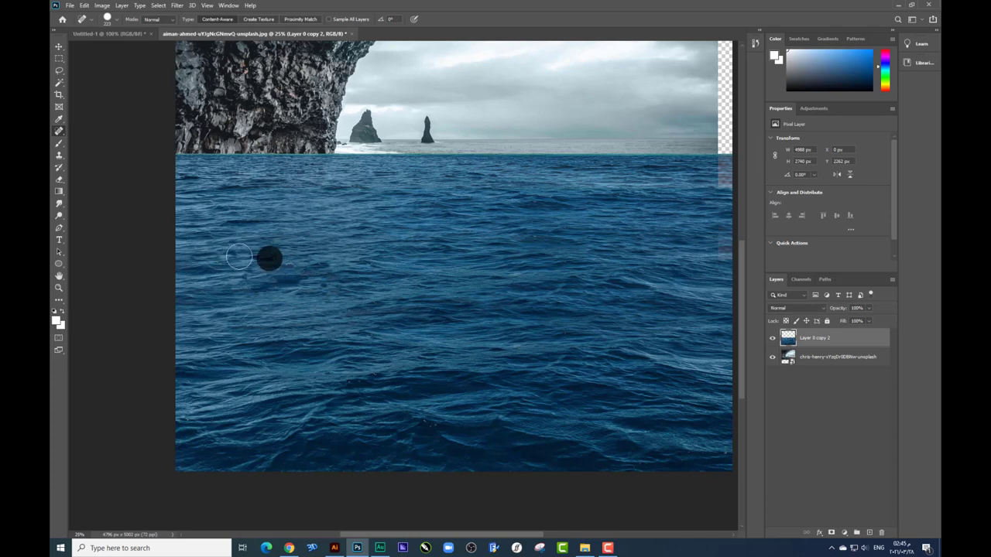
- Switch to the Clone Stamp with a large soft brush and inspect the cave top
click(60, 154)
right_click(517, 301)
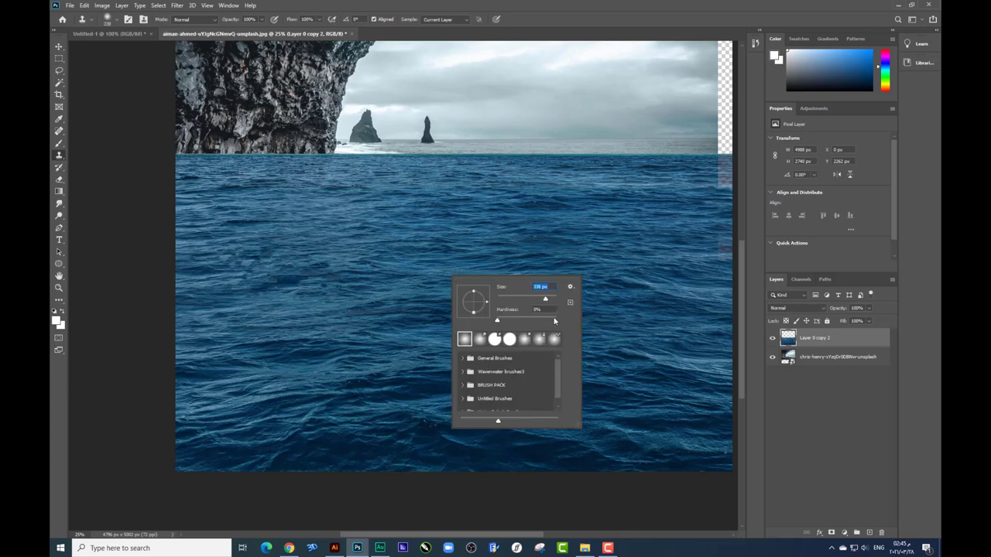
key(Return)
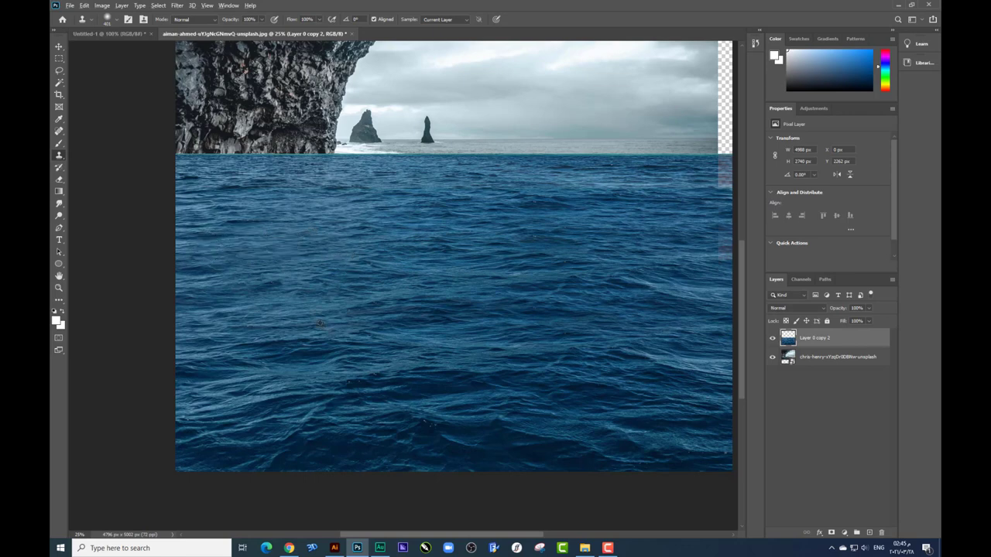
key(ctrl+minus)
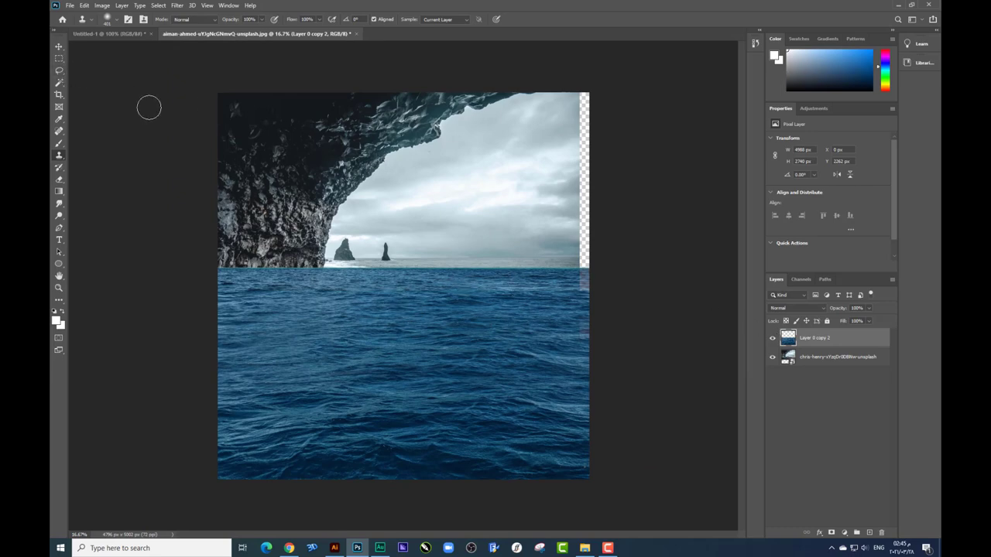
key(ctrl+plus)
key(ctrl+plus)
scroll(273, 211, up, 3)
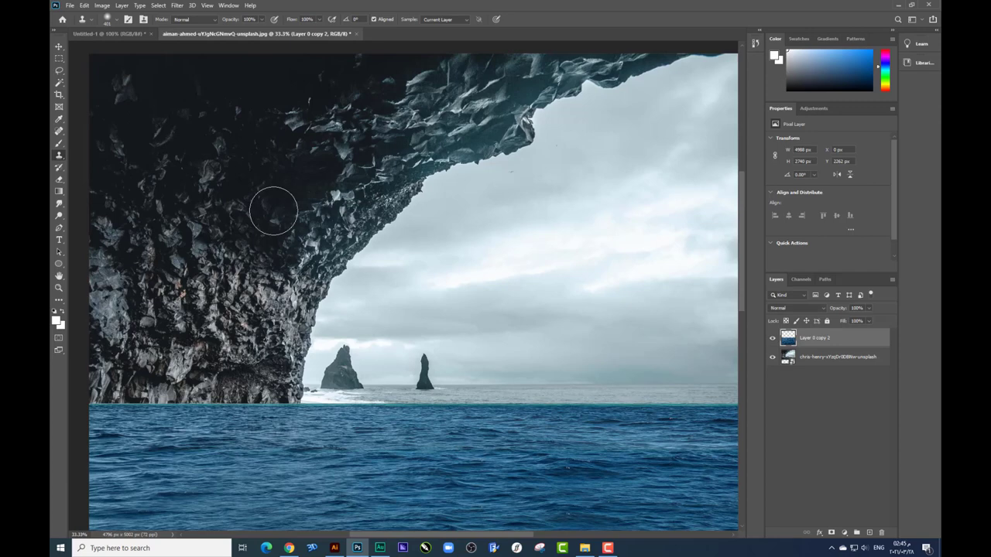
key(ctrl+minus)
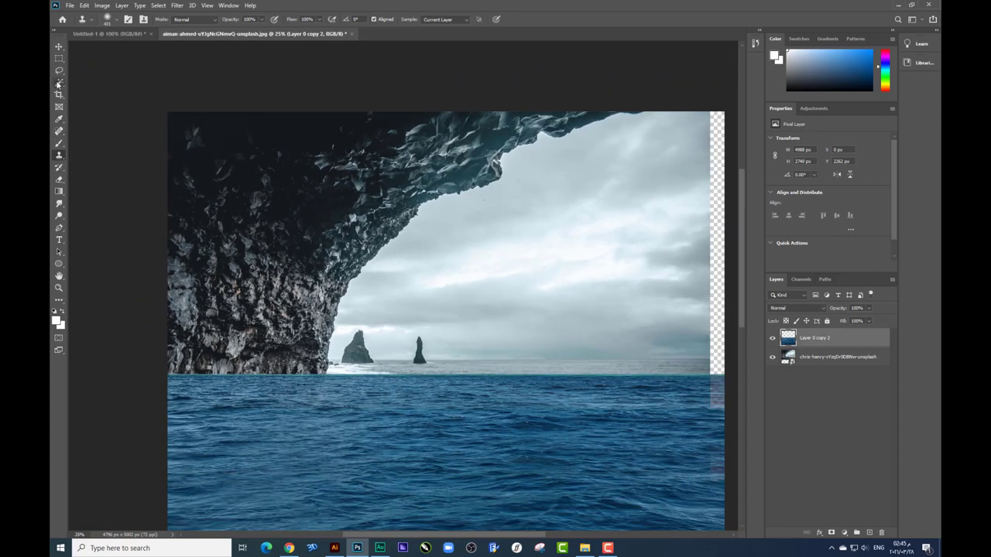
- Select the cave photo layer, undoing an accidental nudge of it
click(58, 83)
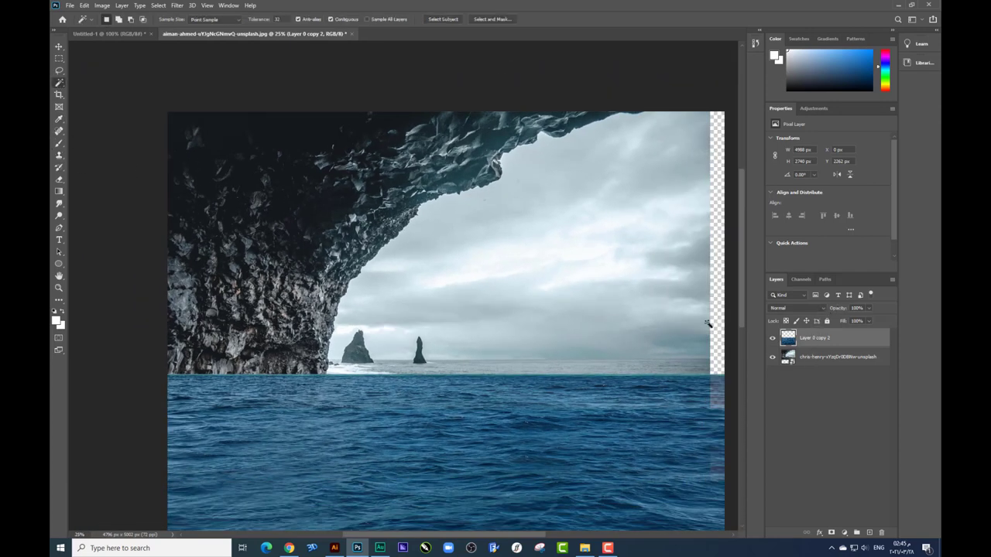
click(58, 46)
right_click(381, 219)
click(411, 234)
mouse_move(414, 232)
mouse_down()
mouse_move(465, 222)
mouse_move(423, 224)
mouse_up()
key(ctrl+z)
- Magic-wand the sky around the arch, rasterize the cave layer, and delete the sky
click(58, 83)
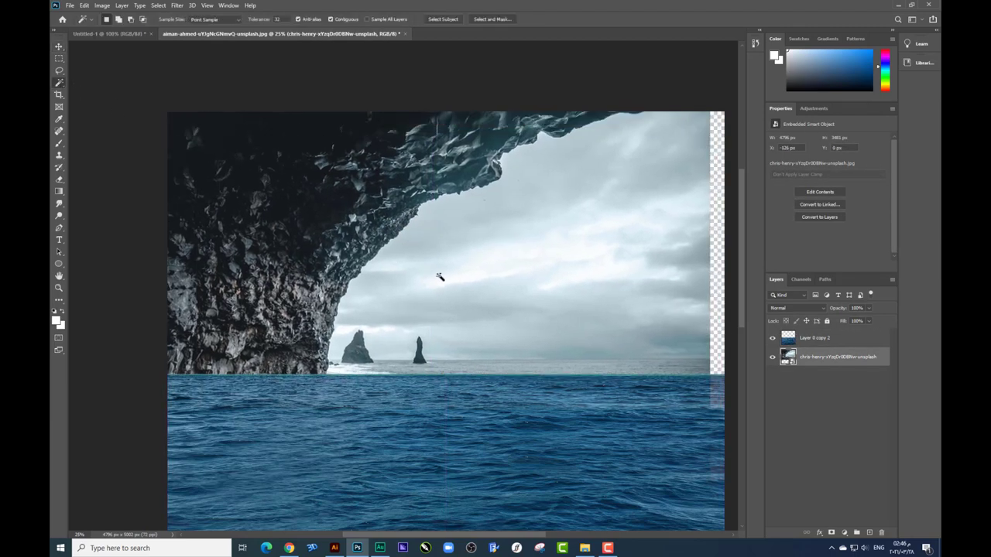
click(439, 277)
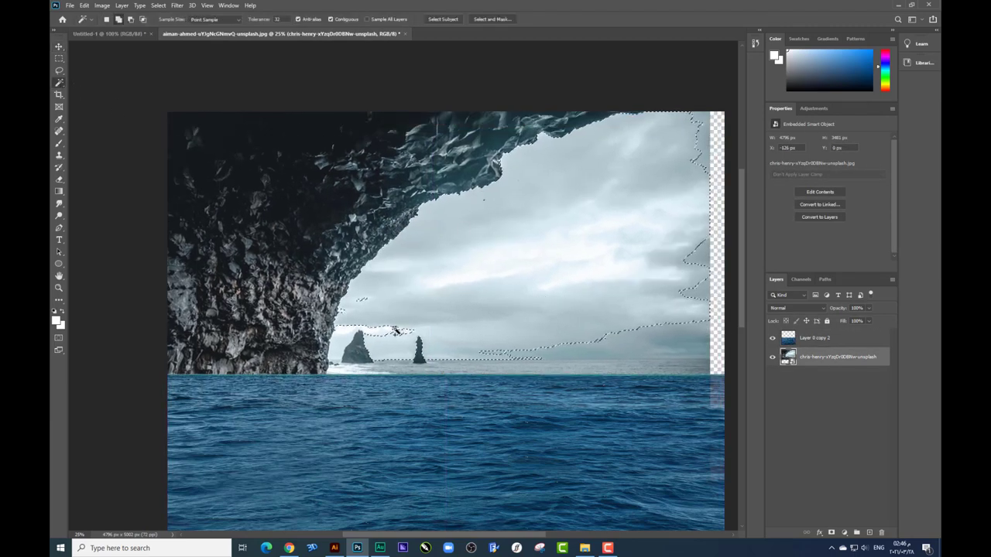
shift+click(341, 371)
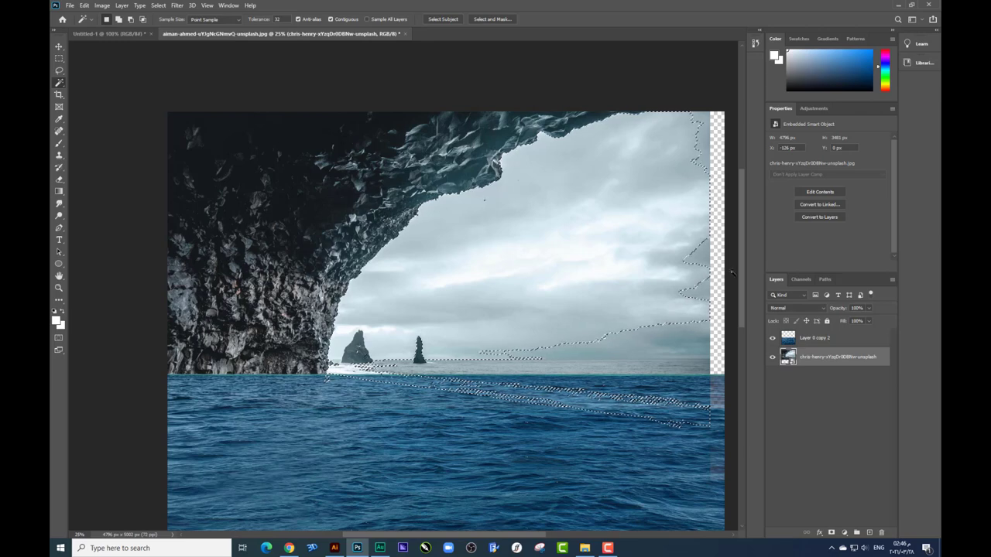
key(Delete)
key(Return)
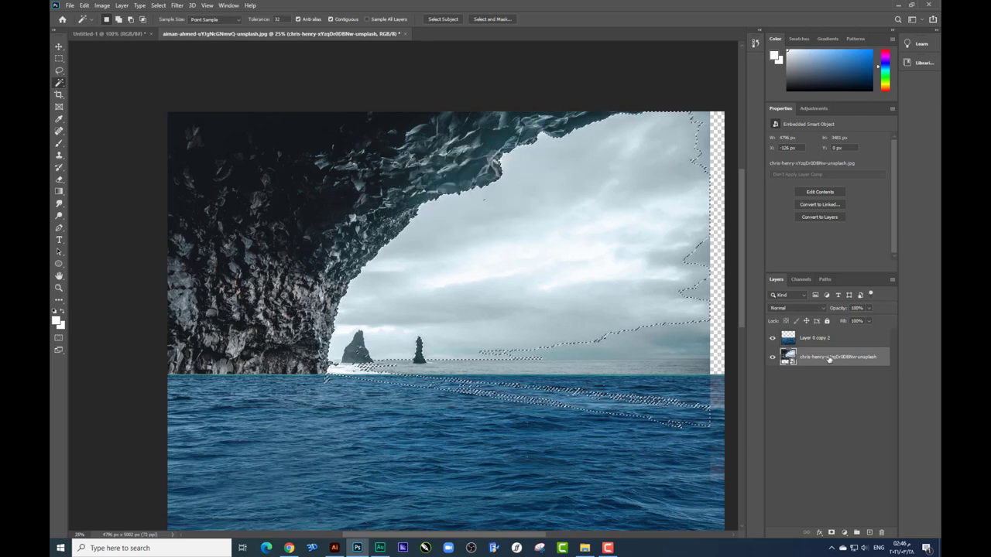
right_click(831, 357)
click(743, 297)
key(Delete)
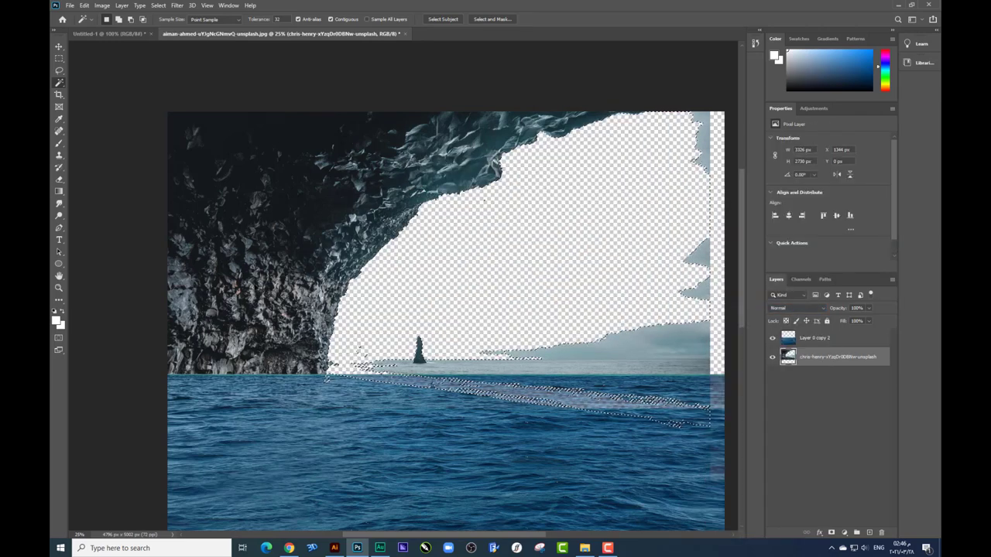
key(ctrl+d)
- Trace the leftover sky and sea stacks with a Pen path and delete them
click(59, 229)
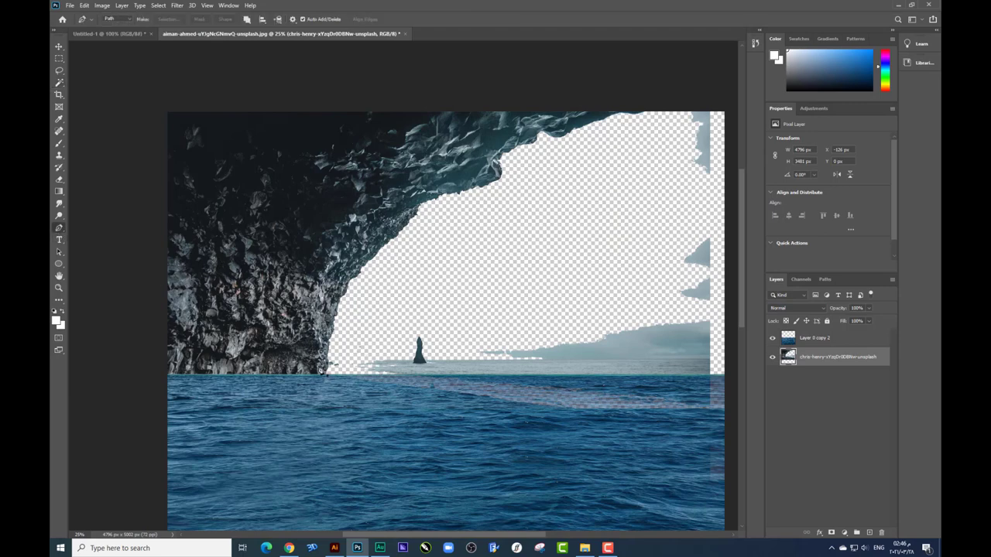
click(328, 374)
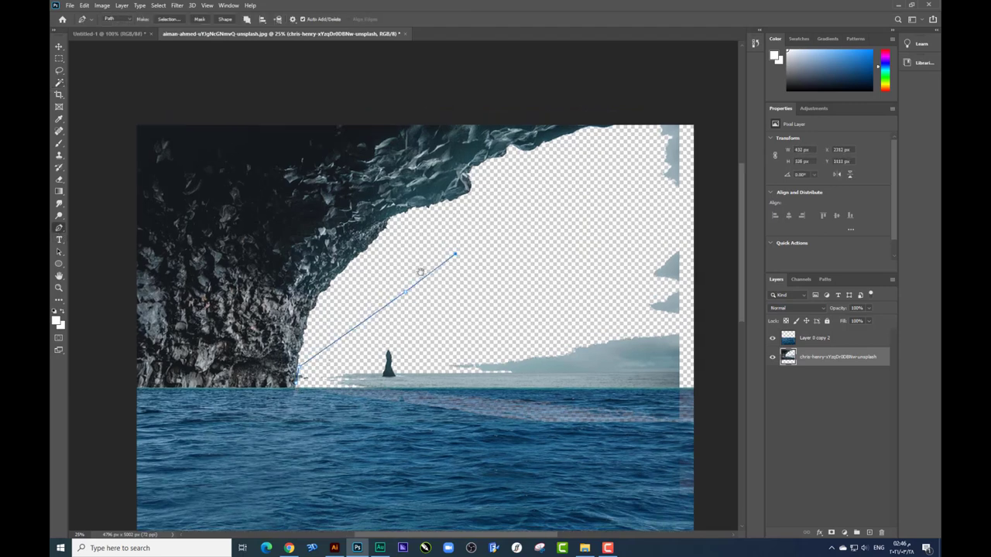
scroll(448, 249, right, 4)
scroll(447, 249, up, 2)
drag(629, 424, 611, 455)
drag(584, 486, 529, 506)
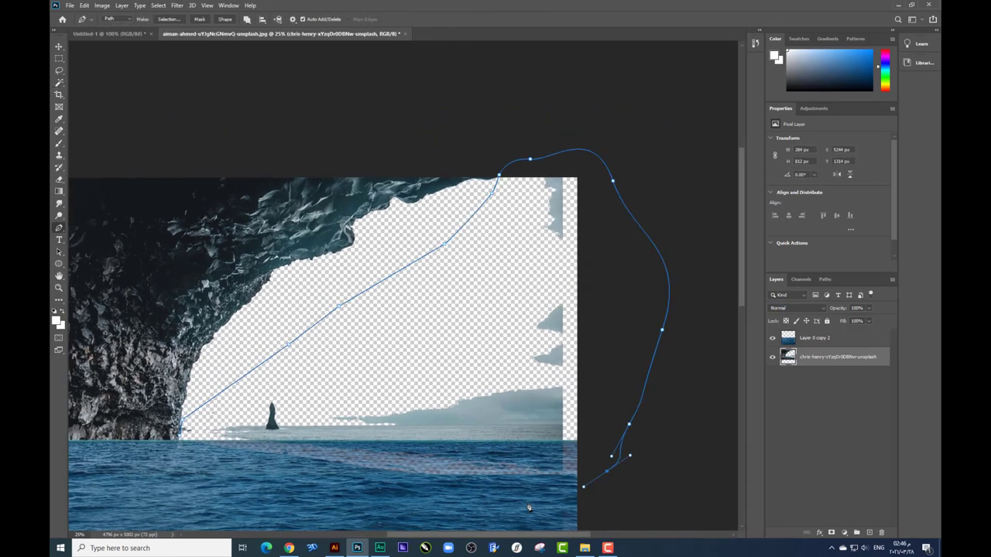
key(ctrl+Return)
key(Delete)
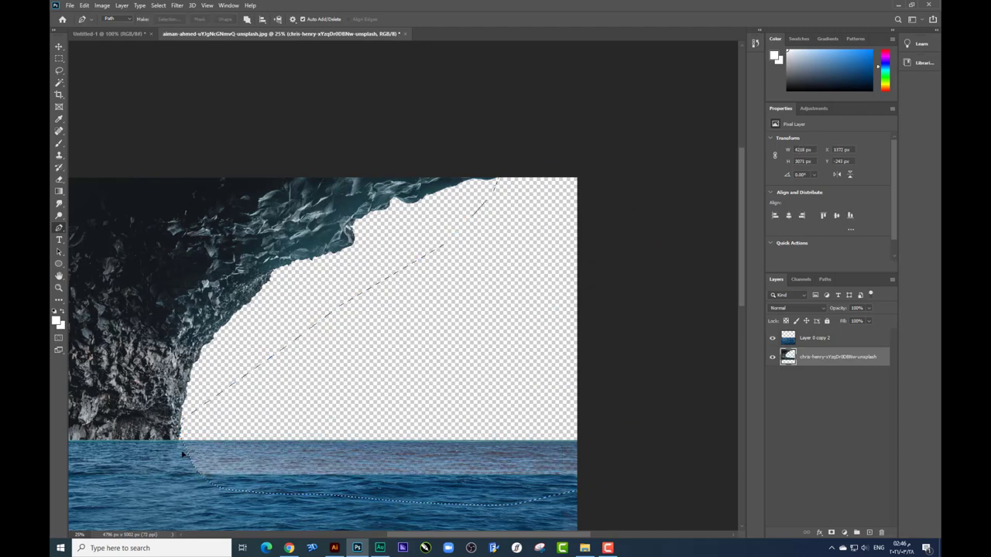
key(ctrl+d)
key(ctrl+0)
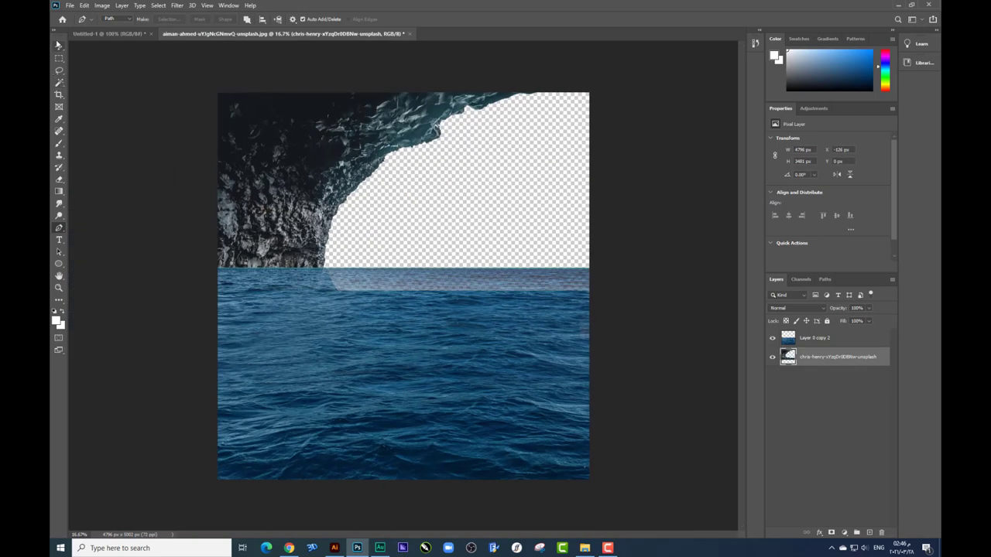
- Shift the sea layer right and down, duplicate it twice, and merge the copies
click(800, 343)
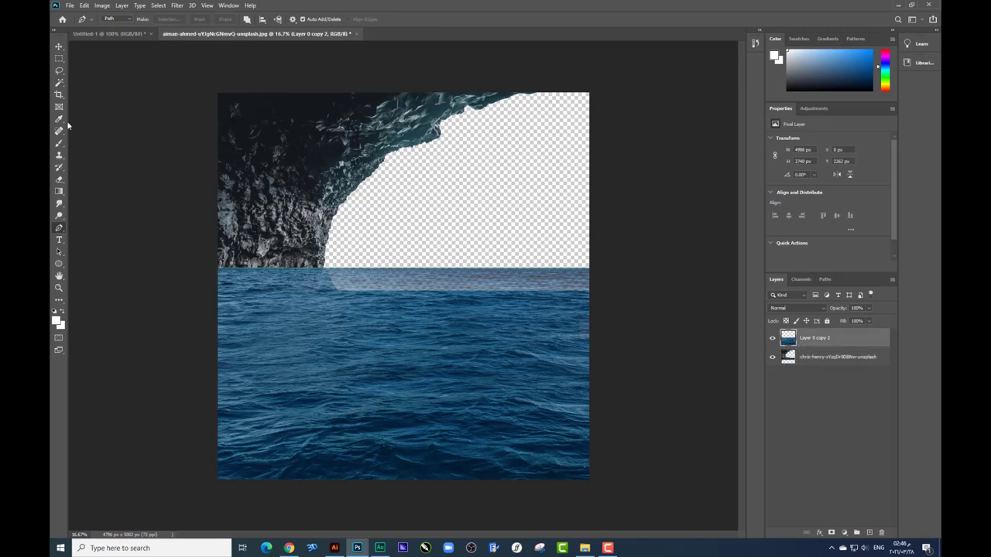
click(59, 47)
mouse_move(433, 271)
mouse_down()
mouse_move(503, 312)
mouse_move(524, 281)
mouse_move(521, 291)
mouse_up()
key(ctrl+j)
key(ctrl+j)
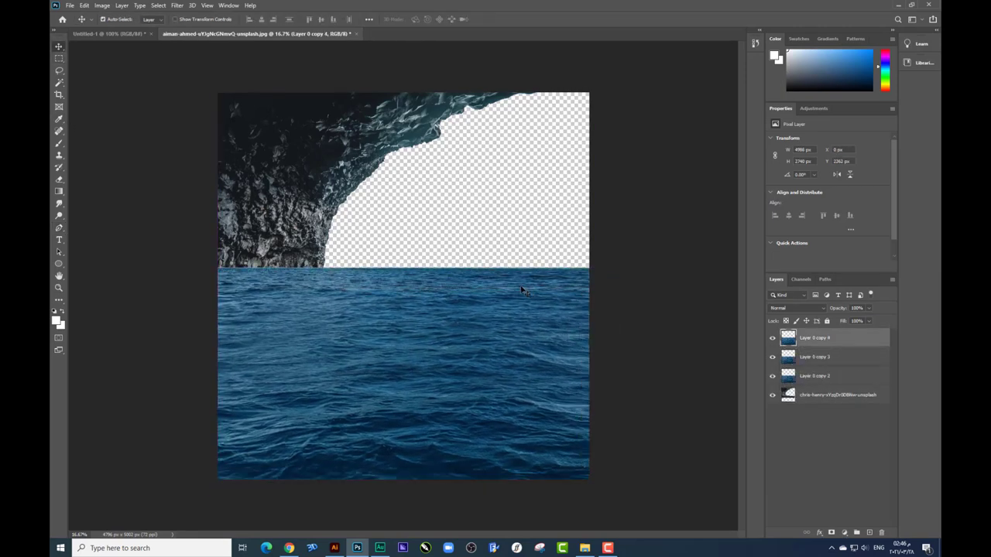
key(ctrl+j)
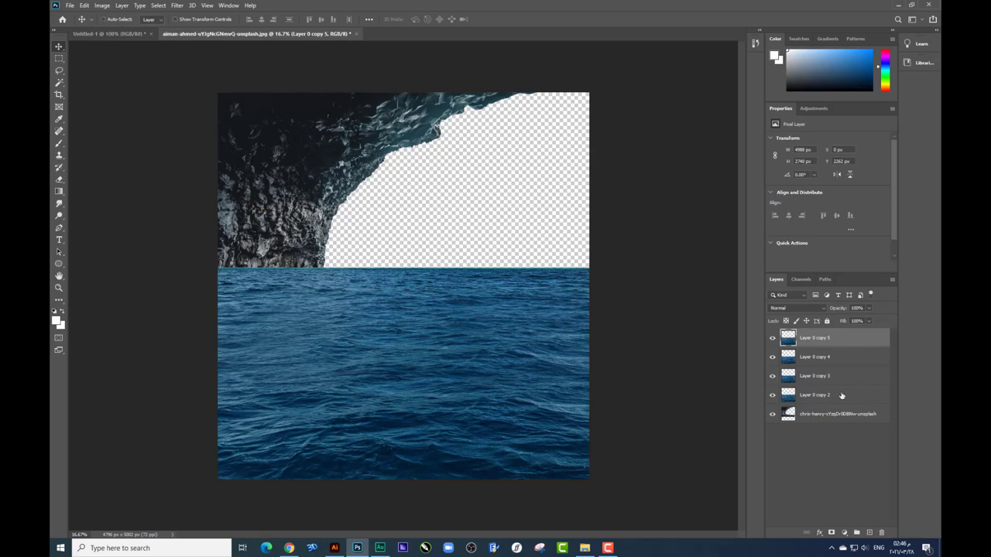
shift+click(841, 396)
key(ctrl+e)
key(ctrl+e)
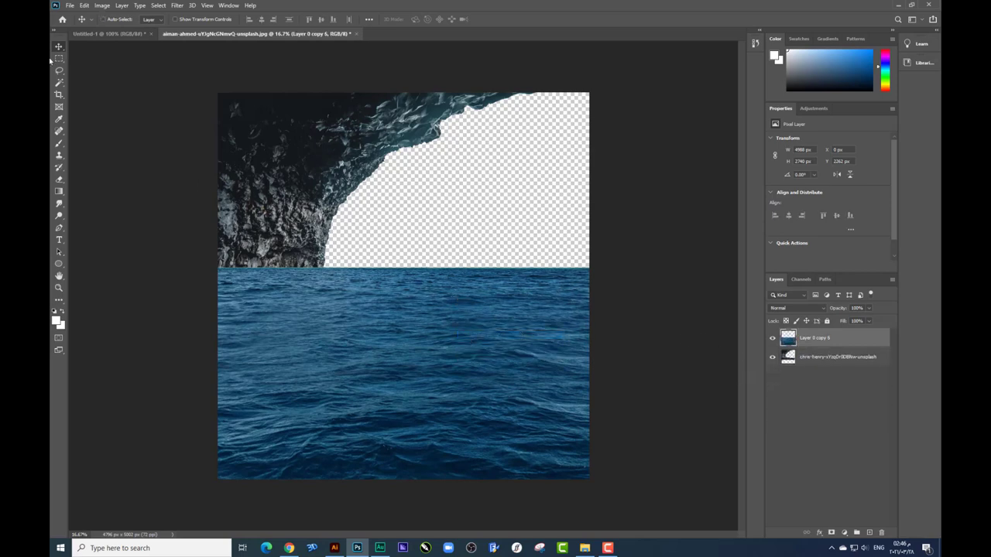
- Widen the canvas and stretch the ocean water out to the left canvas edge
click(59, 94)
drag(590, 285, 630, 271)
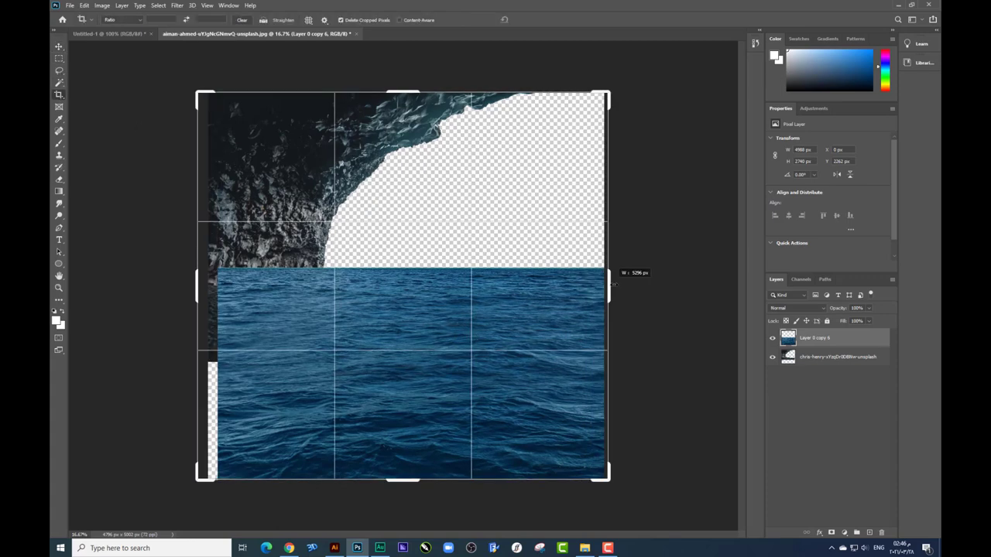
key(Return)
click(59, 48)
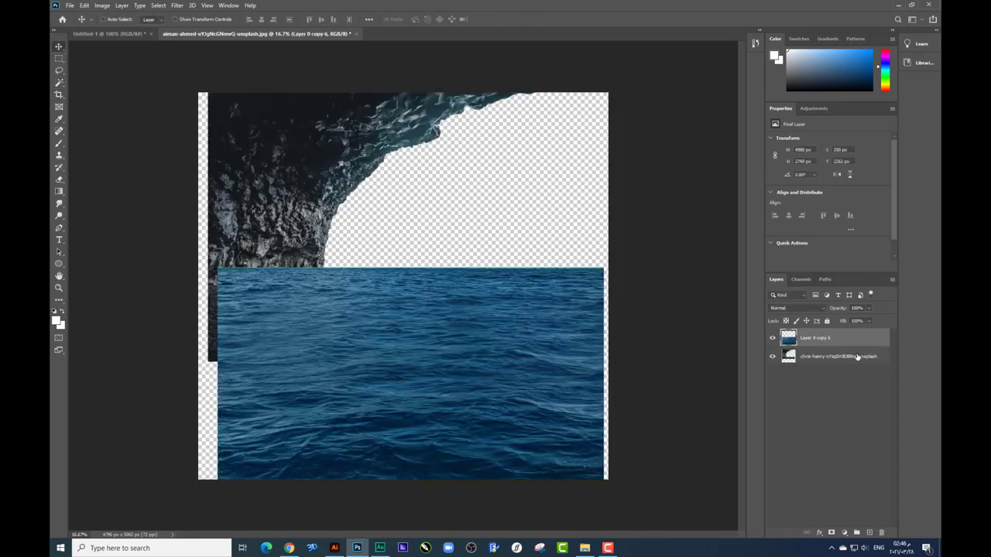
key(ctrl+t)
drag(603, 373, 608, 373)
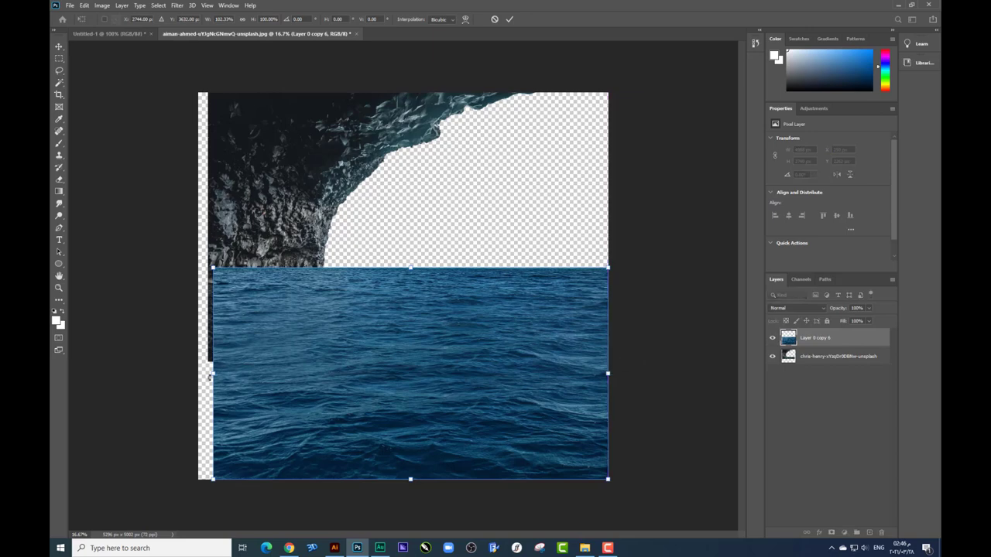
drag(214, 373, 199, 373)
key(Return)
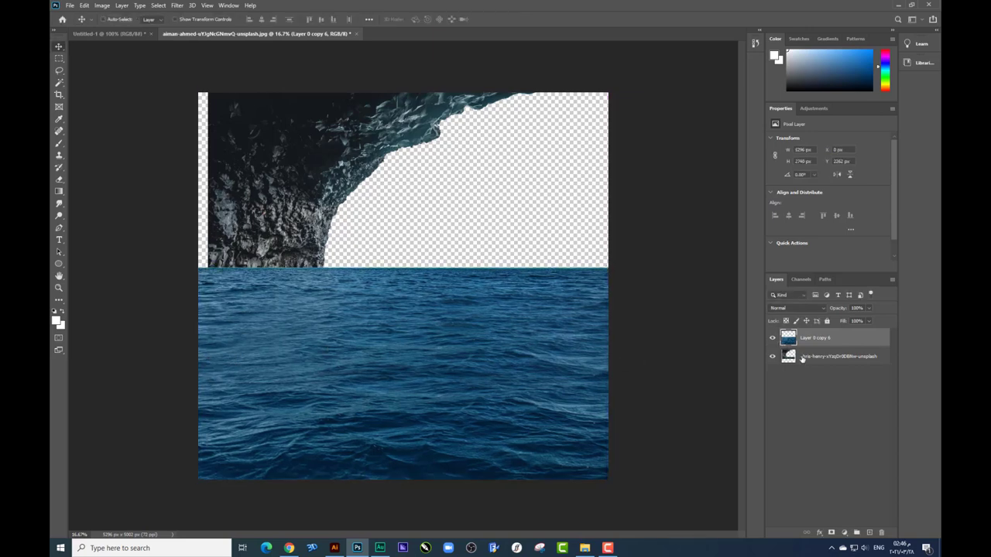
- Shift the cave photo left to close the transparent strip, then reselect the water layer
click(836, 356)
drag(437, 188, 428, 188)
click(431, 313)
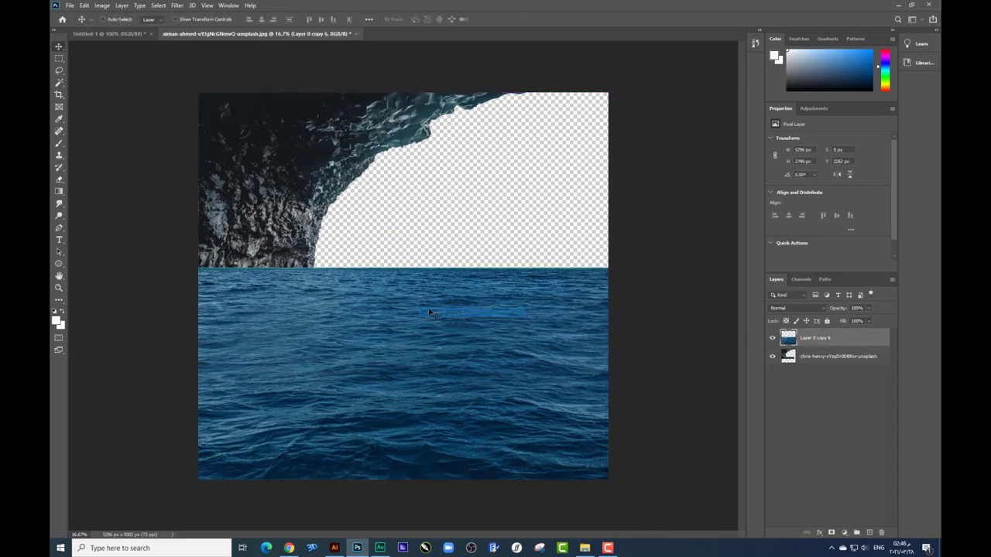
click(584, 547)
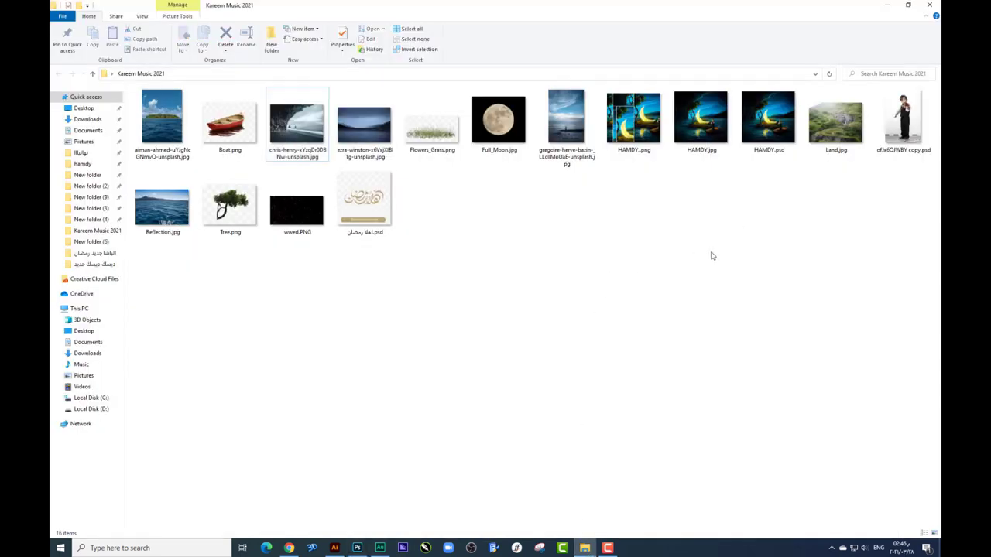
- Open Land.jpg, the grassy hillside with a small waterfall, in Photoshop
mouse_move(836, 120)
mouse_down()
mouse_move(354, 536)
mouse_move(648, 27)
mouse_up()
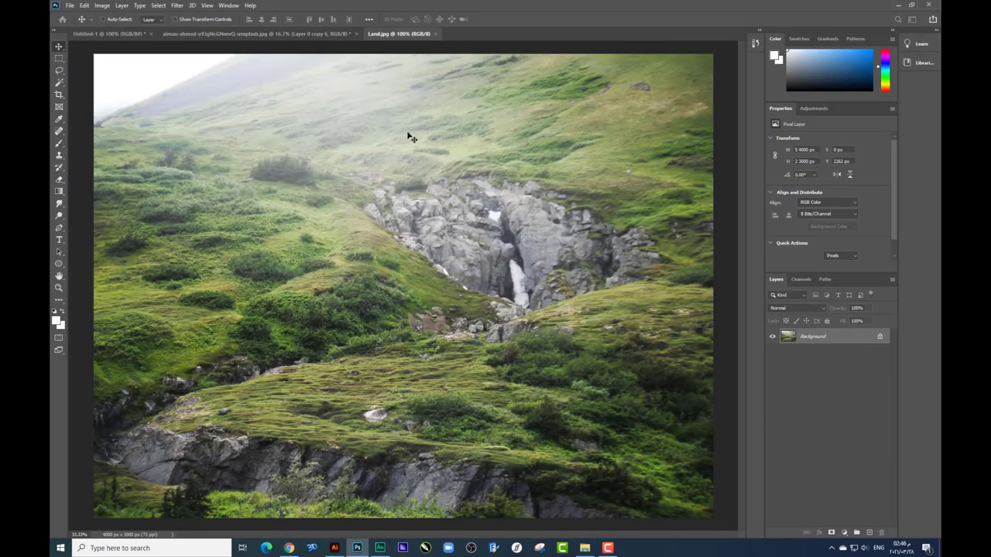
- Add a new sketch layer and set the brush foreground colour to bright red
key(ctrl+minus)
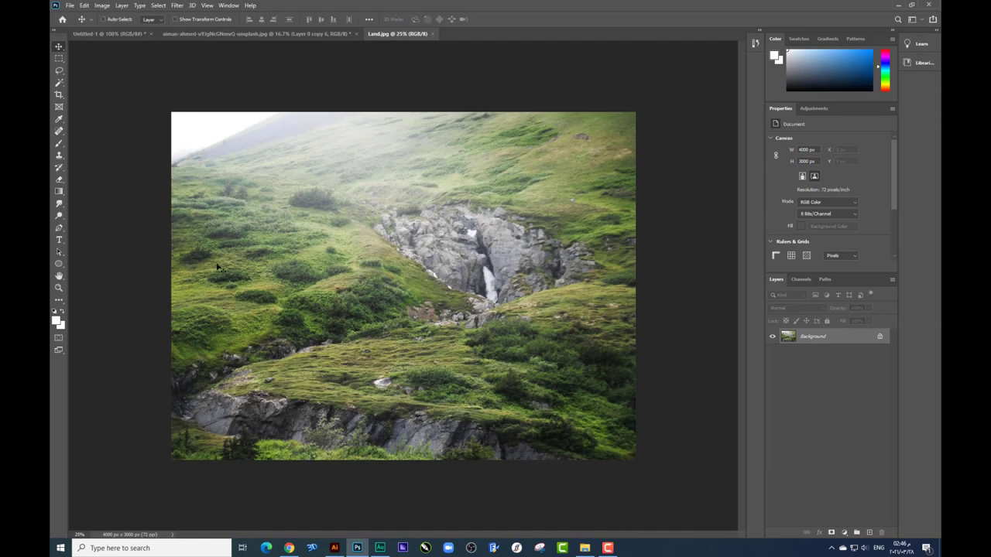
click(59, 144)
right_click(504, 367)
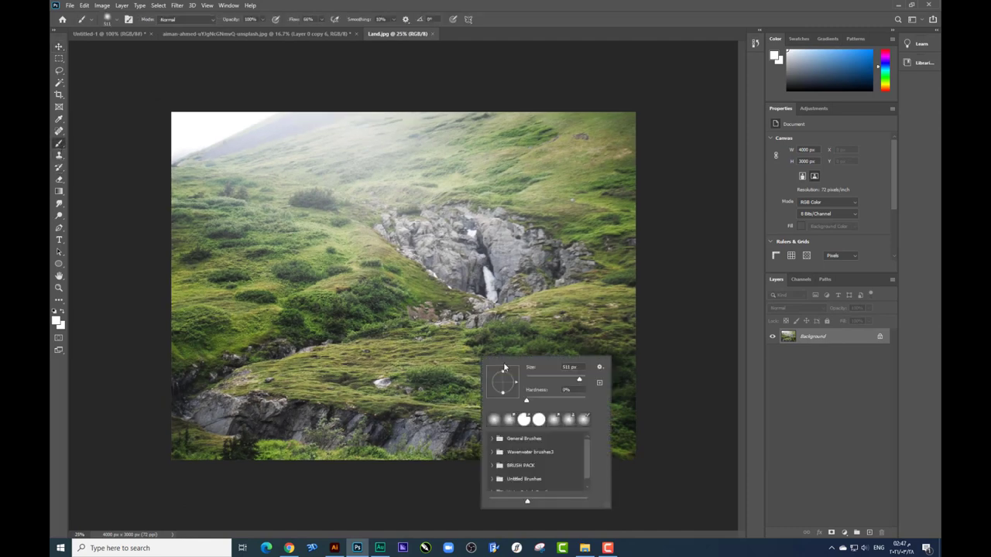
click(869, 532)
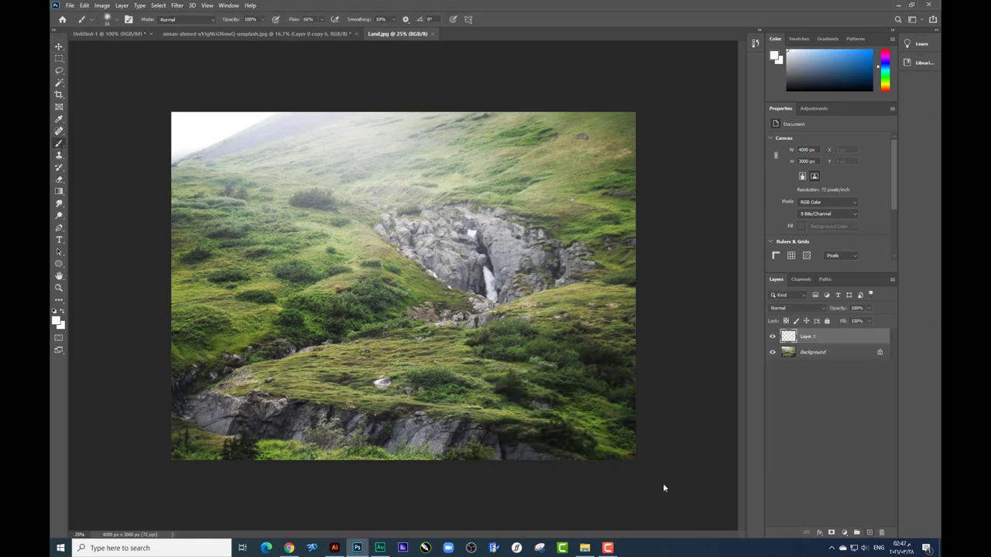
click(55, 320)
text(0086ff)
click(794, 154)
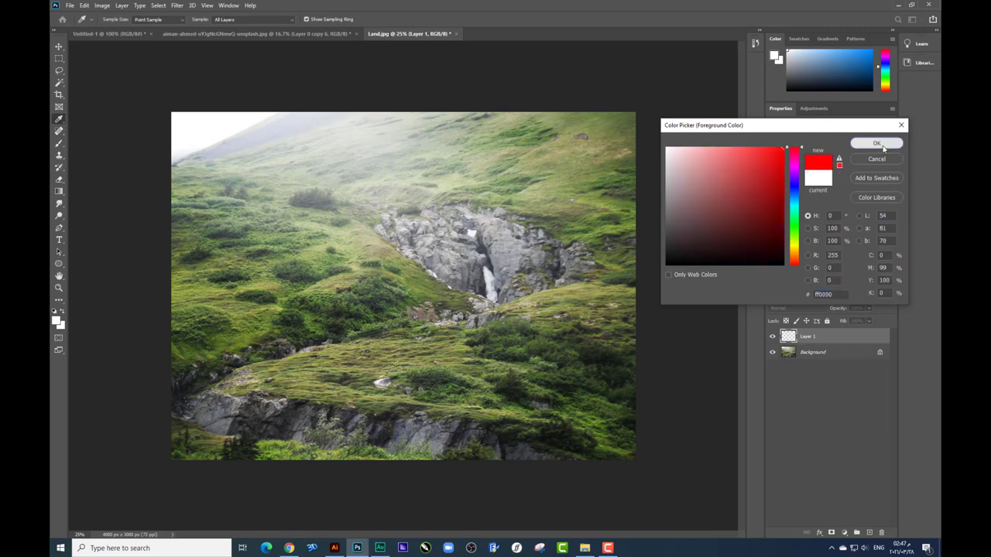
click(876, 143)
- Sketch a red outline around the grassy ledge, delete it, and place the first Pen anchor
drag(234, 440, 393, 453)
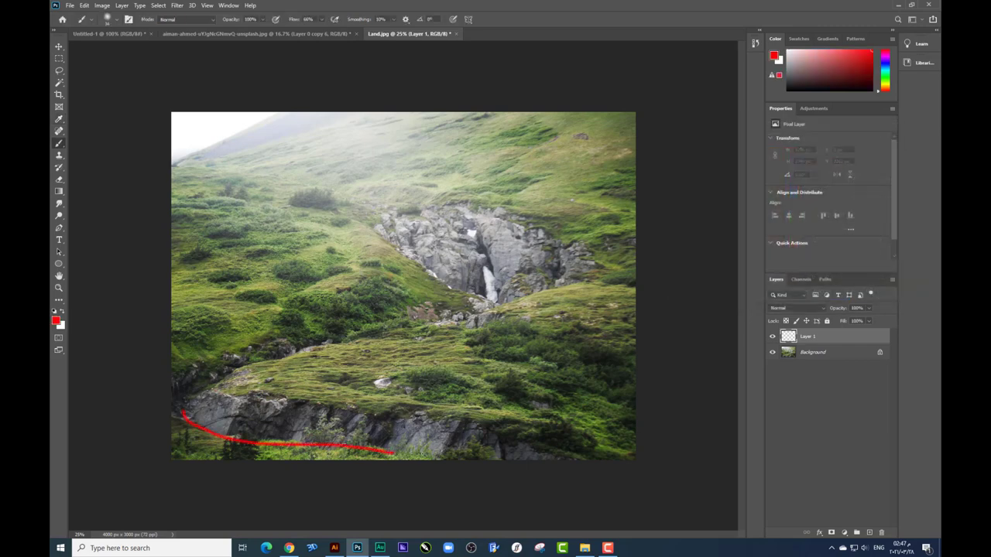
mouse_move(548, 451)
mouse_down()
mouse_move(585, 376)
mouse_move(453, 325)
mouse_move(291, 348)
mouse_up()
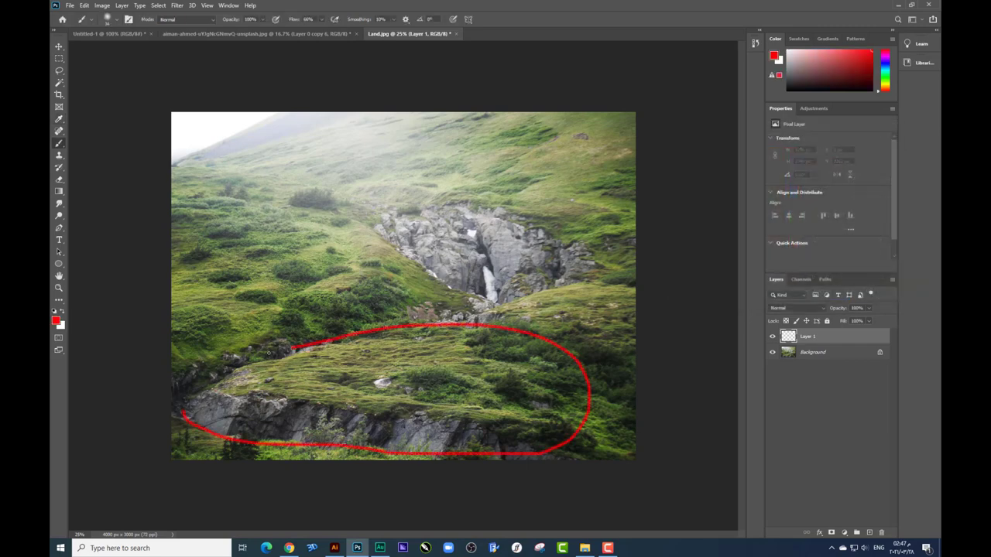
drag(206, 384, 189, 396)
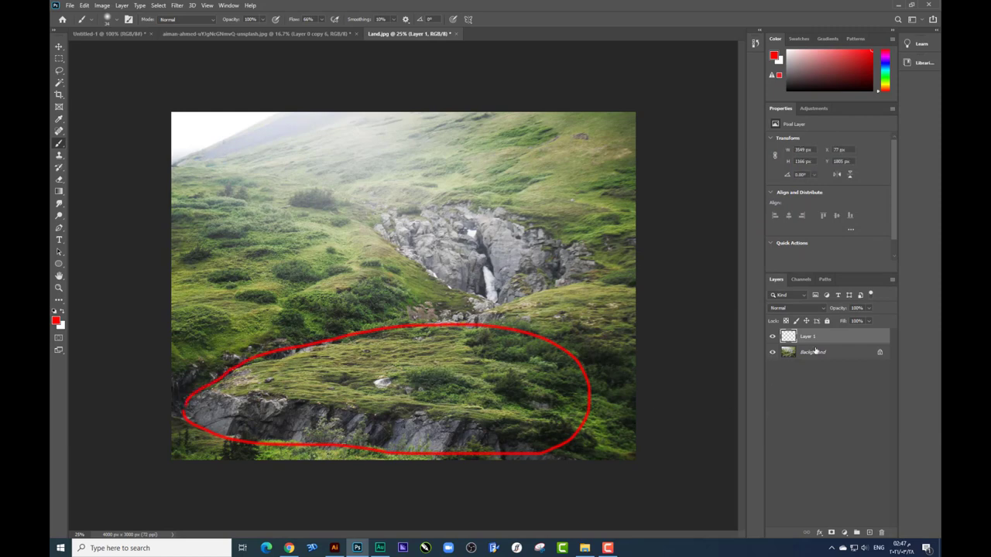
key(Delete)
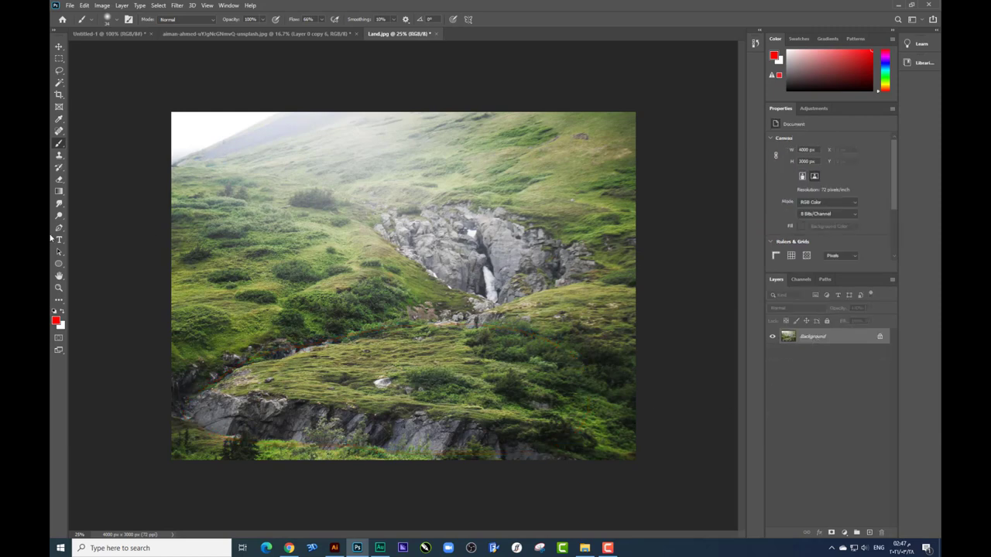
click(59, 227)
click(195, 423)
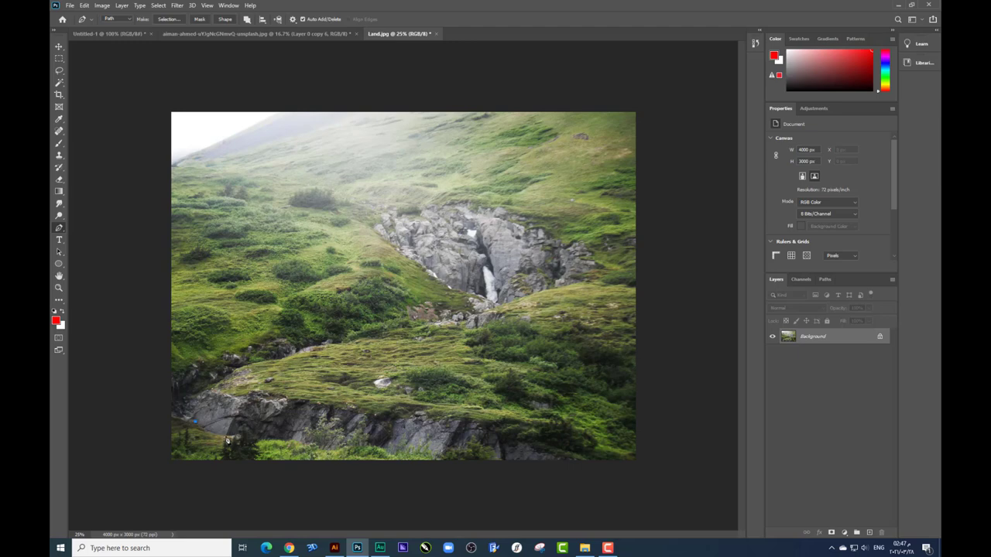
- Finish the pen outline around the grassy ledge and copy it onto its own Layer 1
click(259, 439)
drag(583, 418, 568, 366)
drag(505, 340, 479, 323)
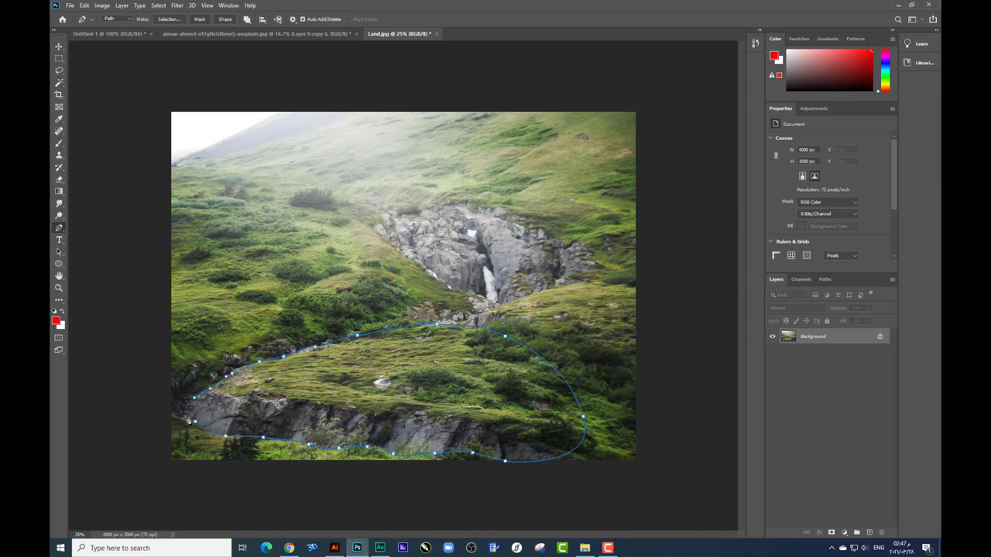
key(ctrl+Return)
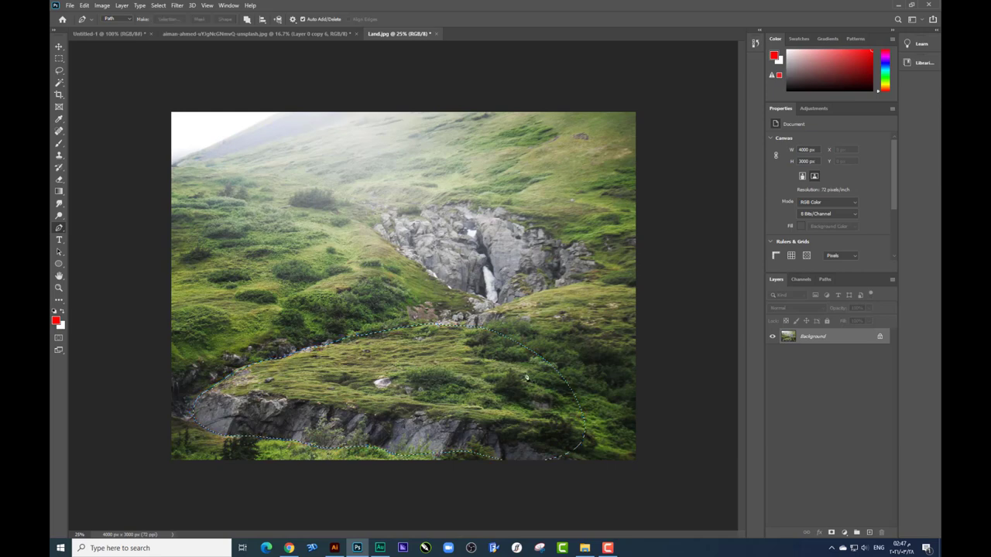
key(ctrl+j)
- Move the island layer into the ocean composition and convert it to a smart object
key(v)
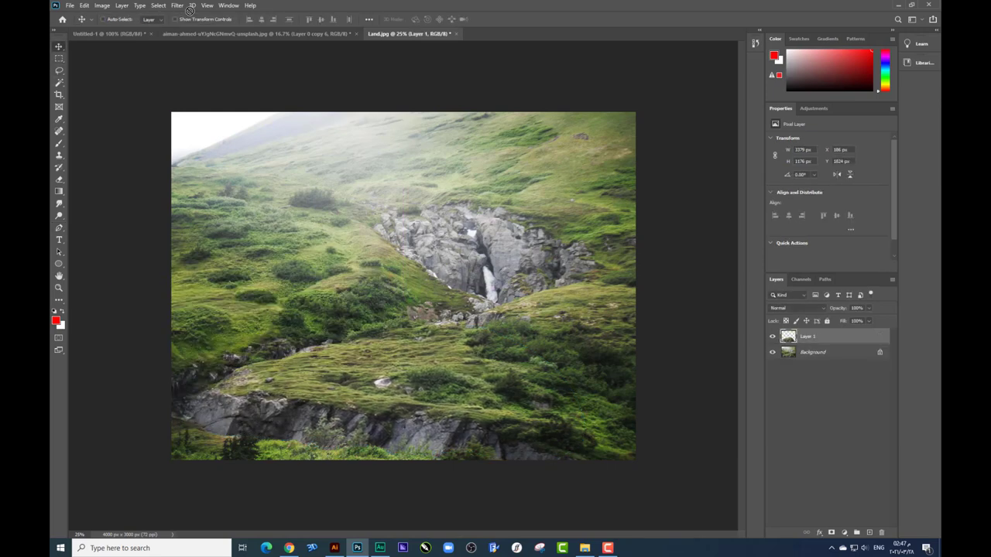
key(ctrl+shift+Tab)
key(ctrl+shift+Tab)
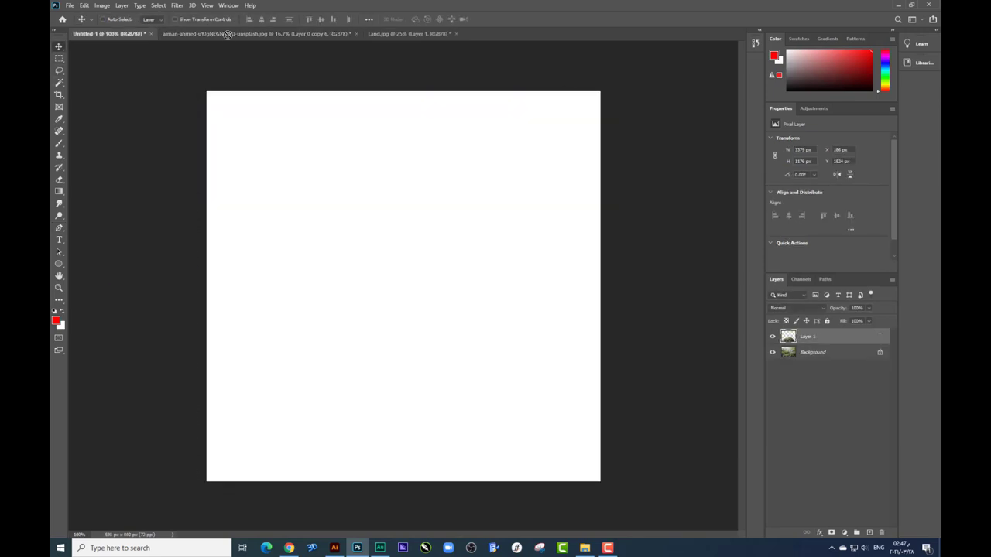
drag(275, 44, 461, 356)
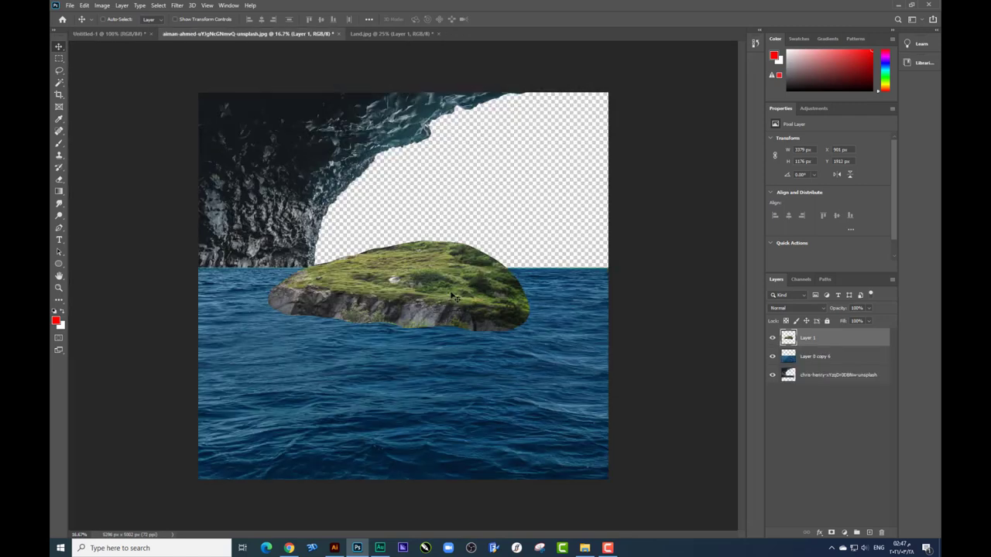
right_click(814, 334)
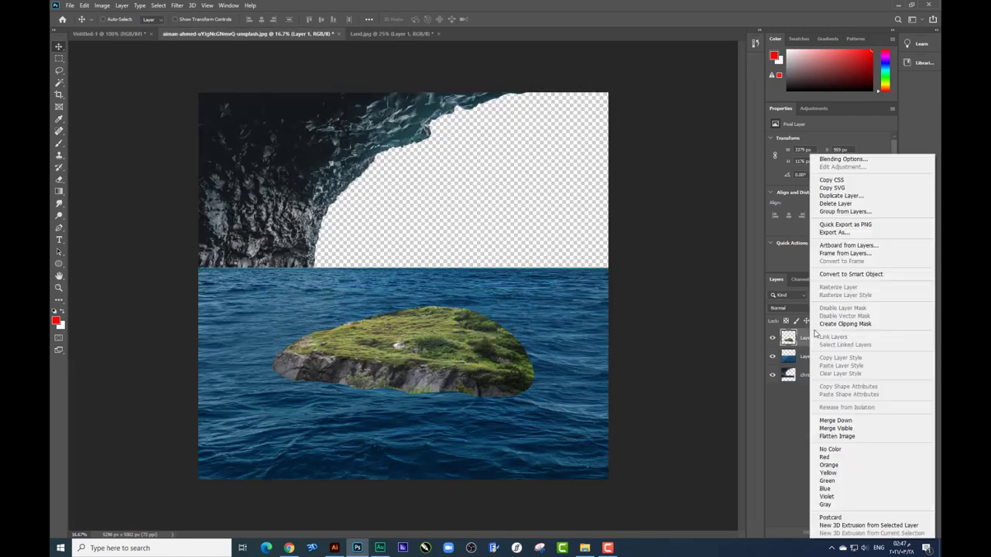
click(829, 276)
- Shrink the island slightly and position it lower on the water
key(ctrl+t)
drag(531, 393, 517, 391)
drag(504, 343, 504, 354)
key(Return)
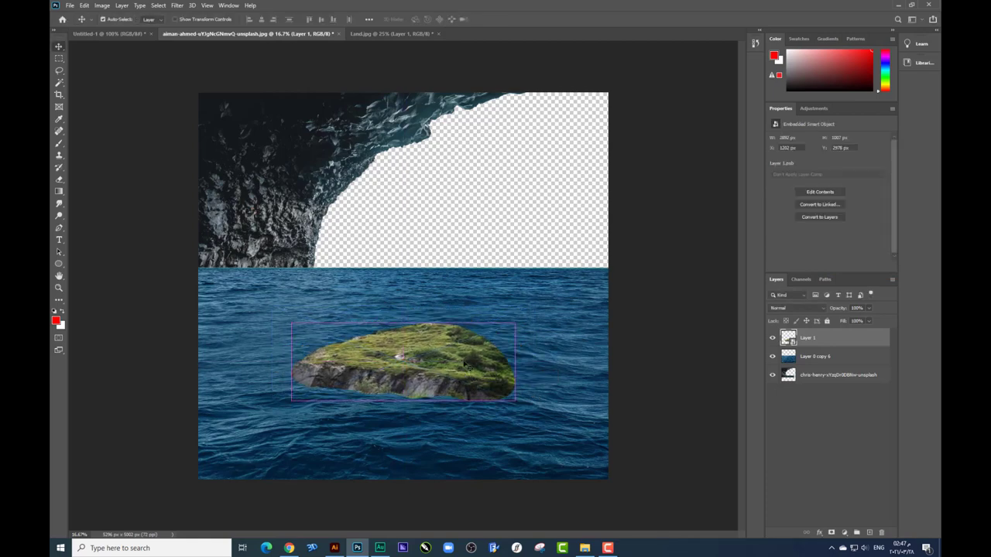
- Warp the island's outline, flattening its top and reshaping its edges to sit naturally
key(ctrl+t)
right_click(457, 354)
click(480, 454)
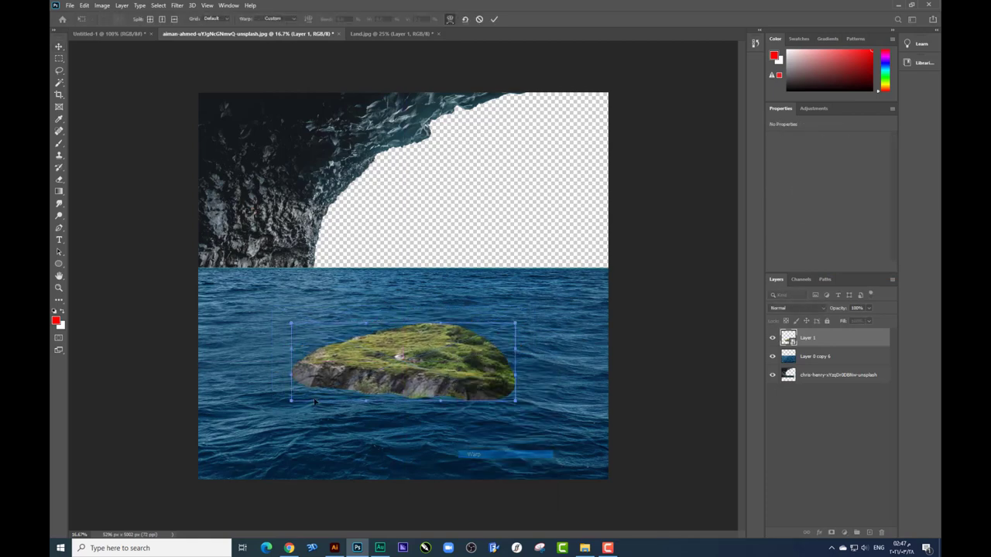
drag(314, 402, 514, 404)
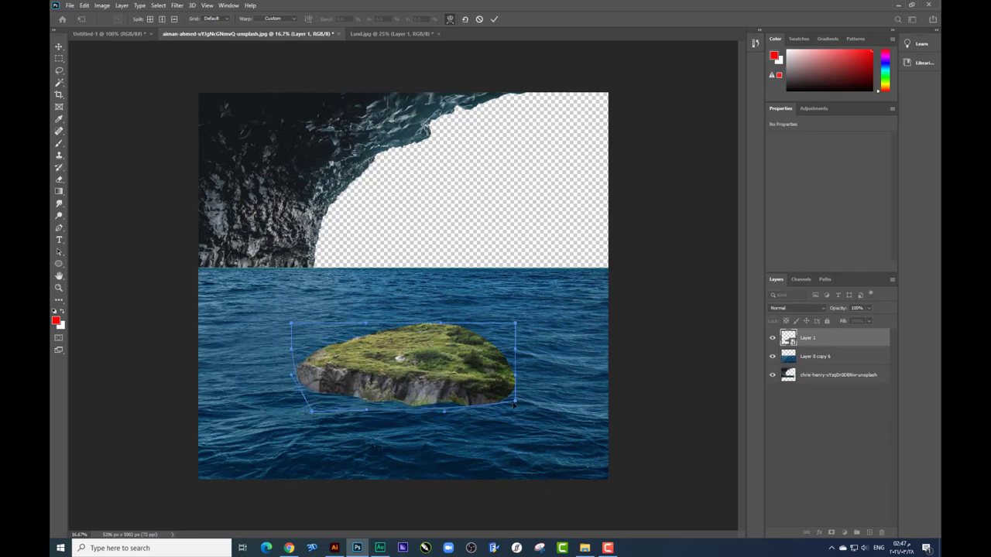
drag(409, 329, 432, 340)
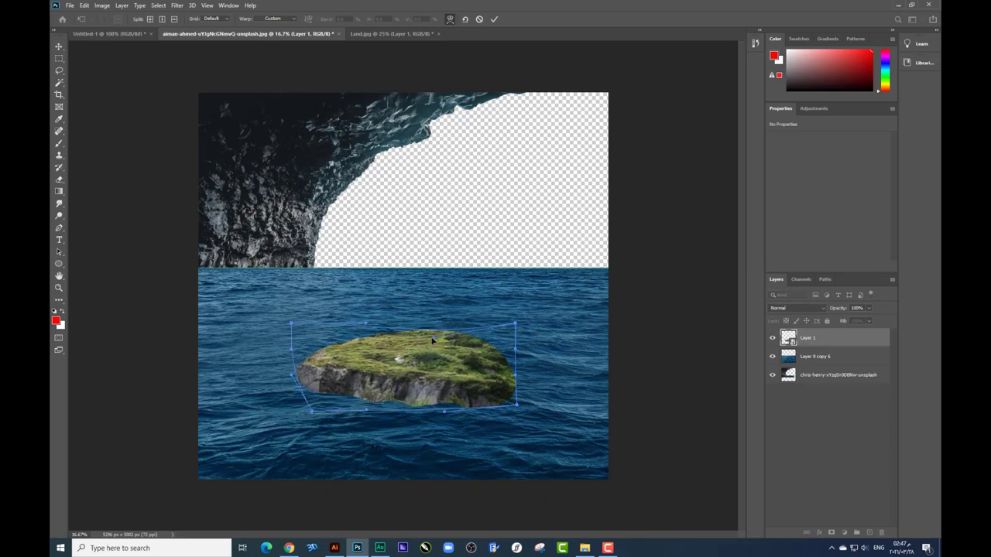
mouse_move(365, 337)
mouse_down()
mouse_move(374, 359)
mouse_move(393, 357)
mouse_up()
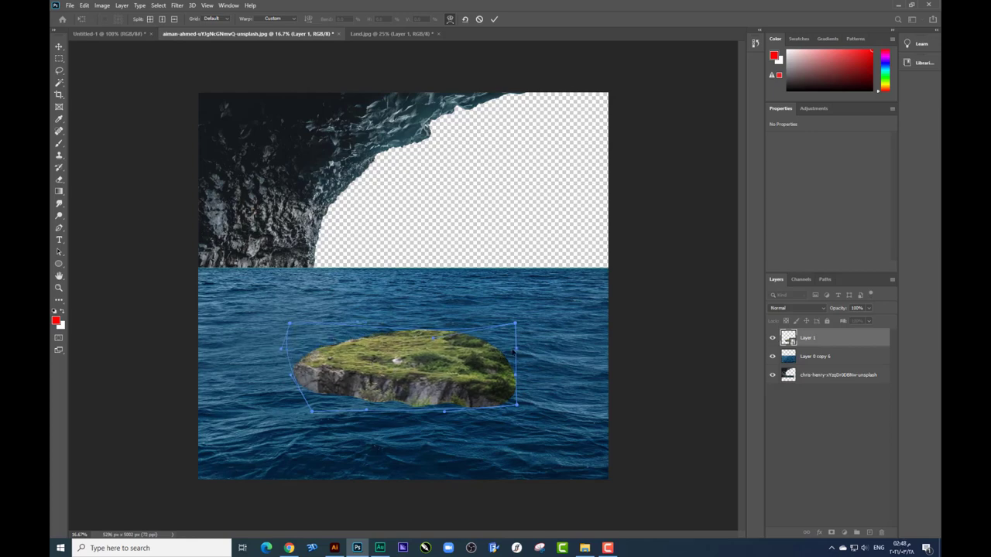
drag(516, 324, 507, 352)
drag(519, 406, 513, 396)
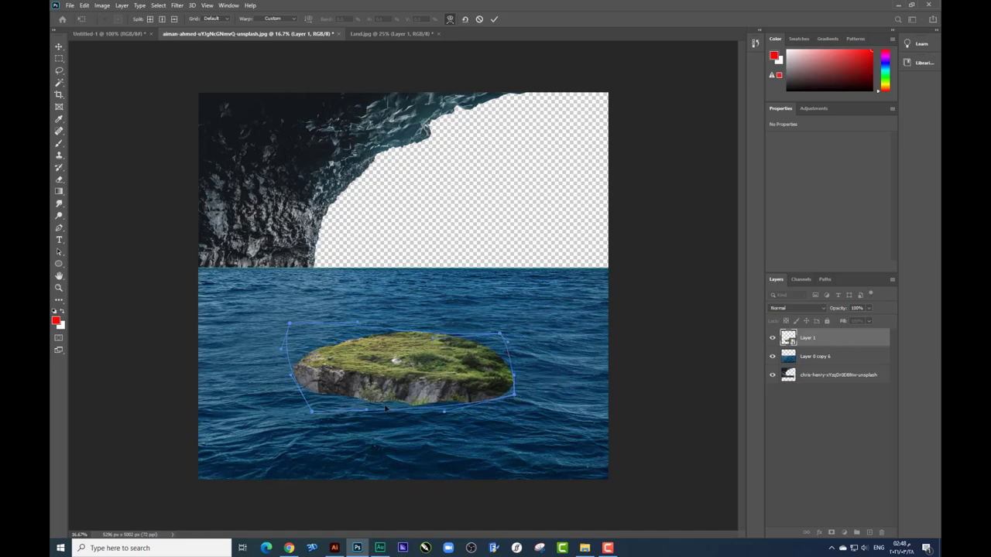
drag(311, 410, 310, 422)
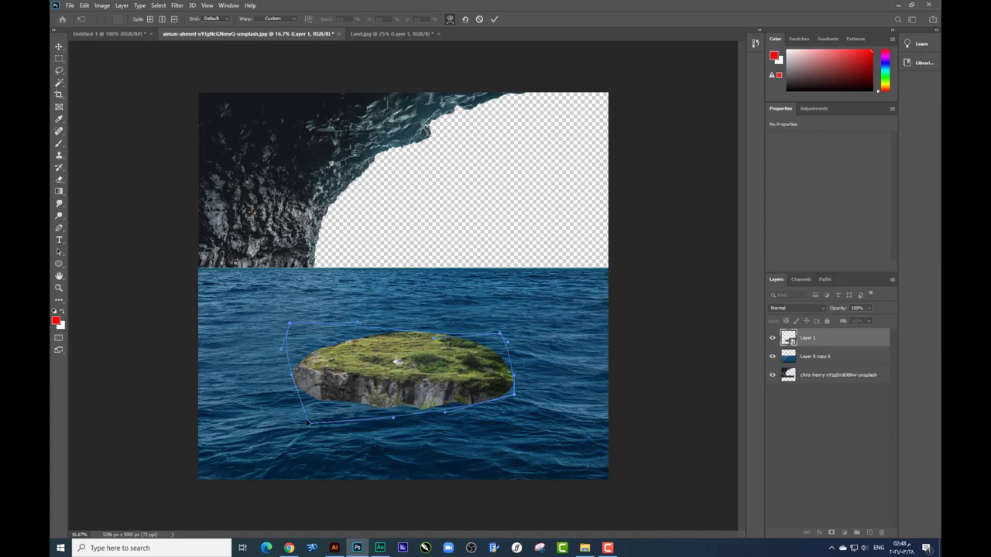
drag(308, 422, 312, 420)
drag(289, 327, 292, 330)
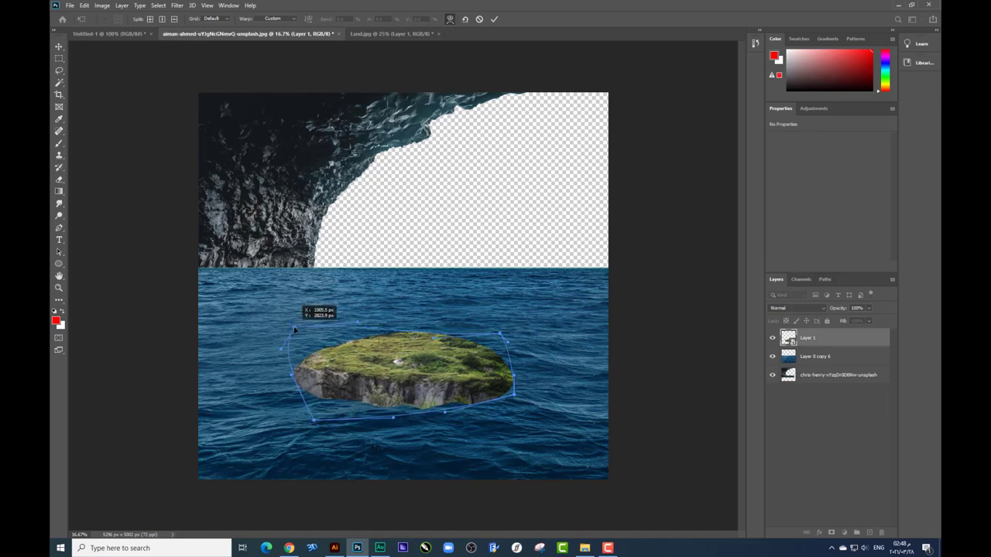
key(Return)
- Rotate the island by about -0.5° on the water
key(ctrl+t)
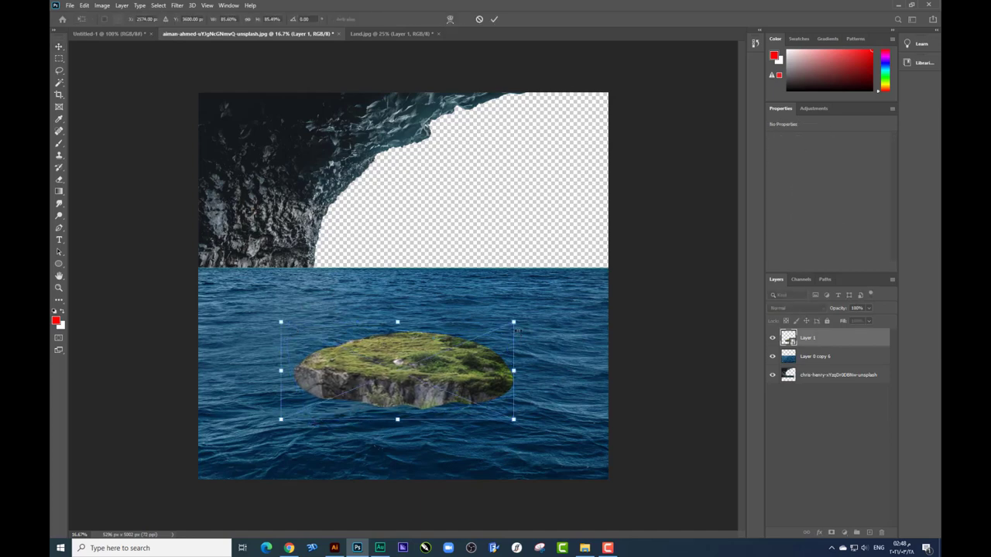
drag(538, 314, 559, 329)
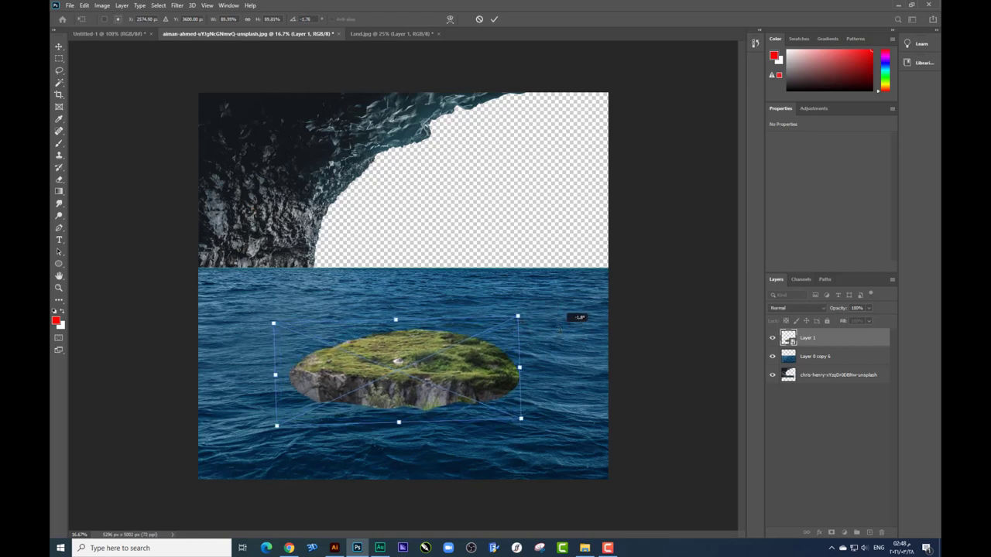
key(Return)
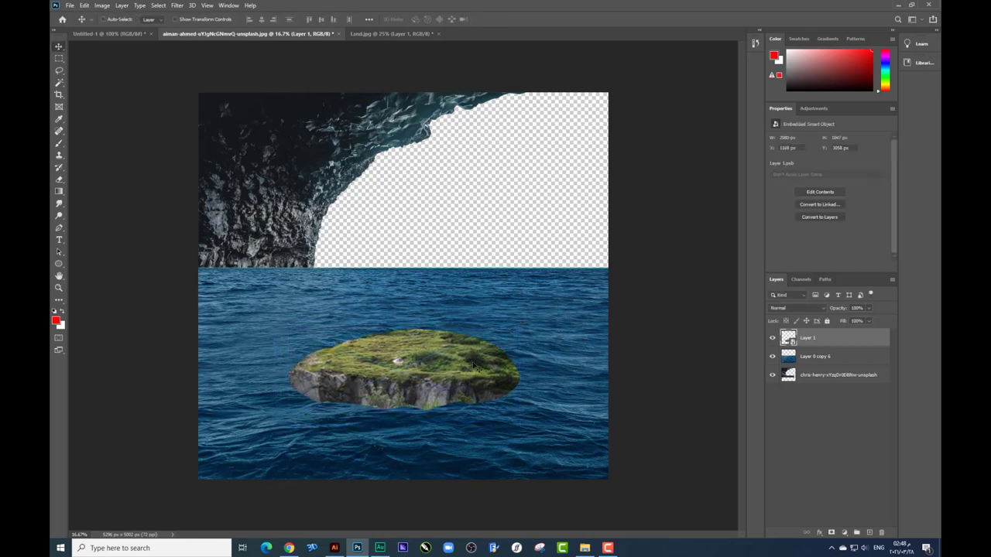
- Nudge the island slightly to the right
key(shift+Right)
scroll(474, 361, up, 1)
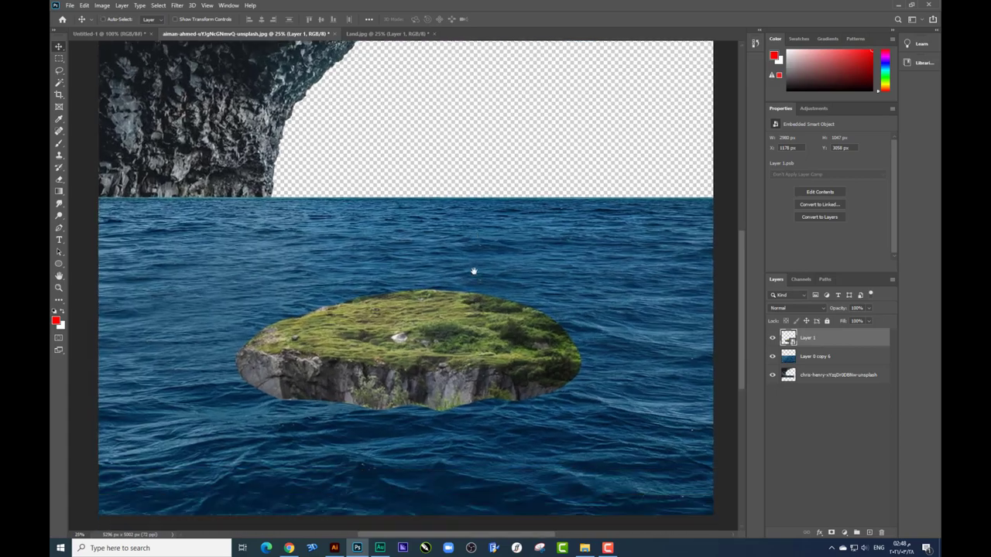
scroll(470, 270, down, 1)
scroll(470, 270, up, 1)
scroll(458, 302, up, 1)
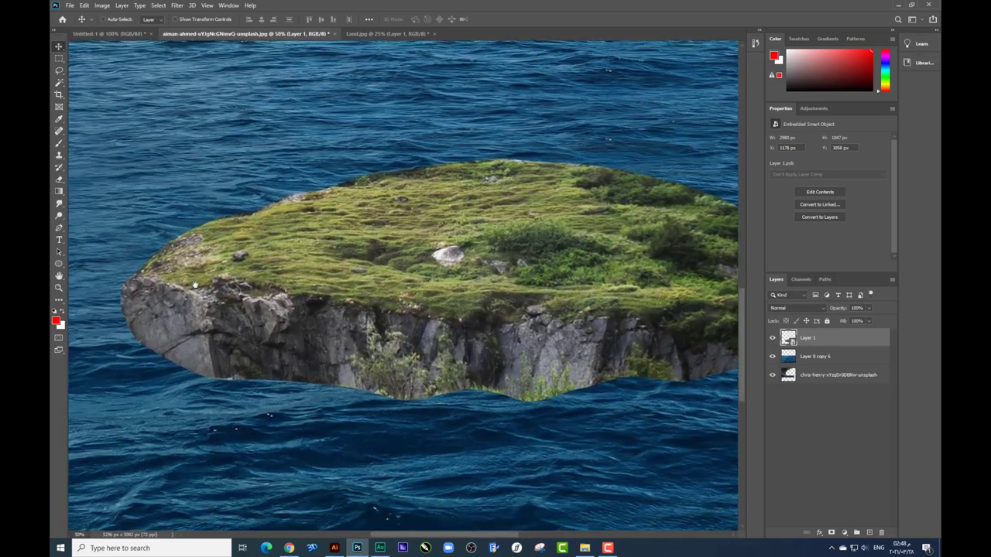
scroll(458, 302, down, 2)
- Set up a soft Eraser, rasterizing the island layer and adjusting the brush size
key(e)
scroll(255, 248, left, 3)
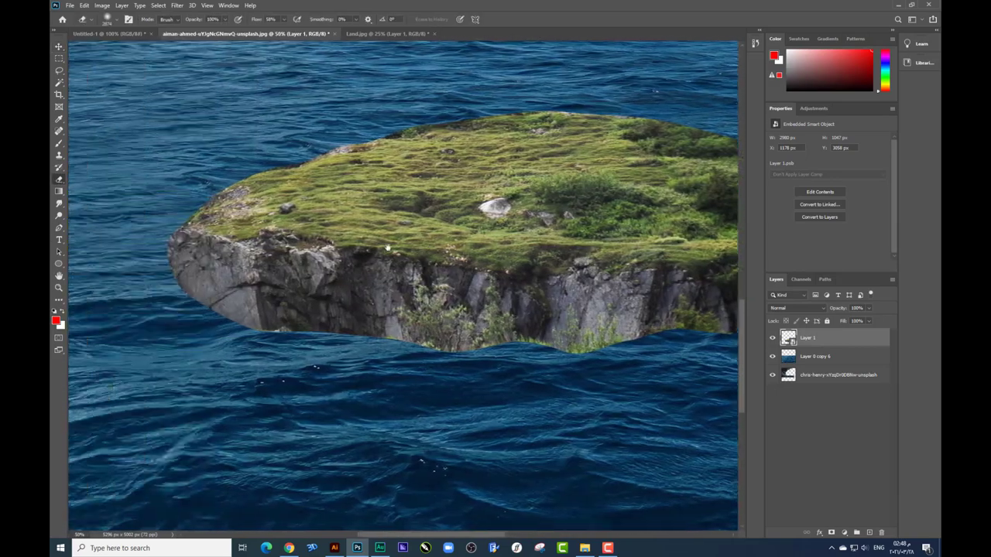
scroll(256, 247, left, 1)
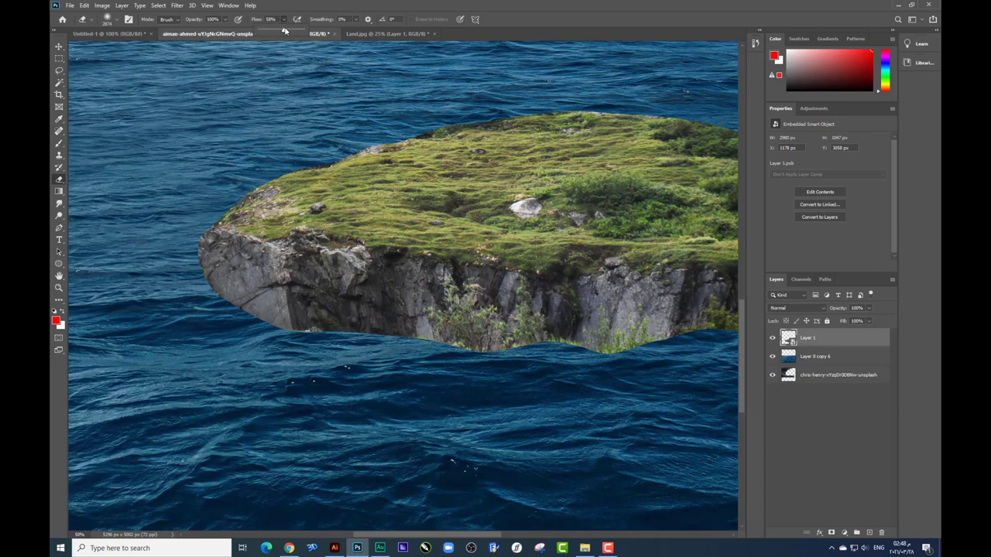
right_click(421, 287)
click(418, 283)
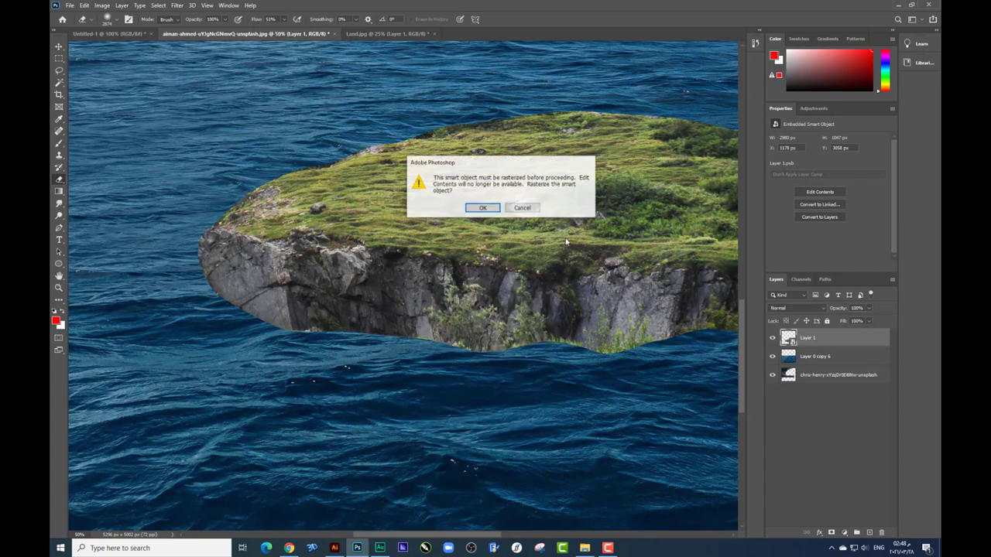
click(478, 206)
right_click(454, 279)
click(522, 303)
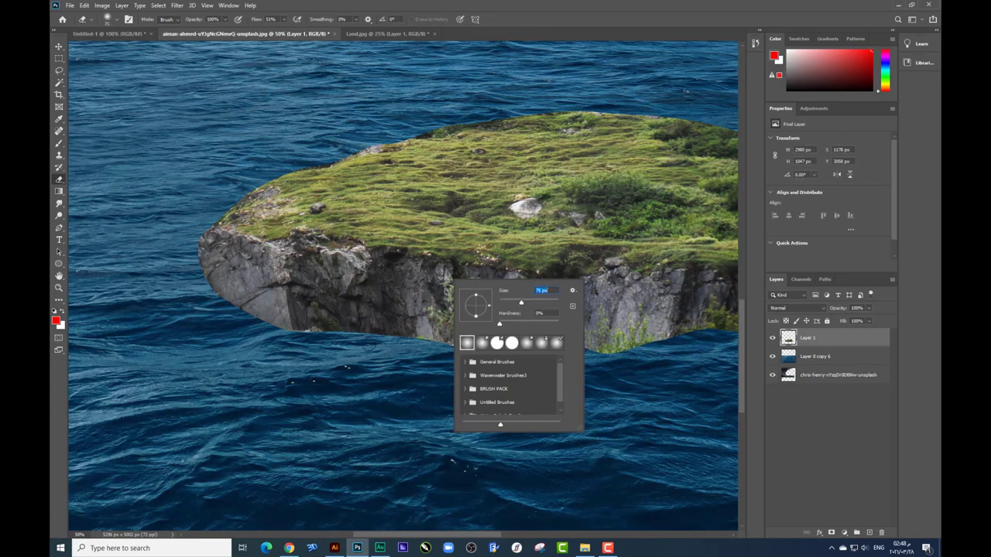
key(Return)
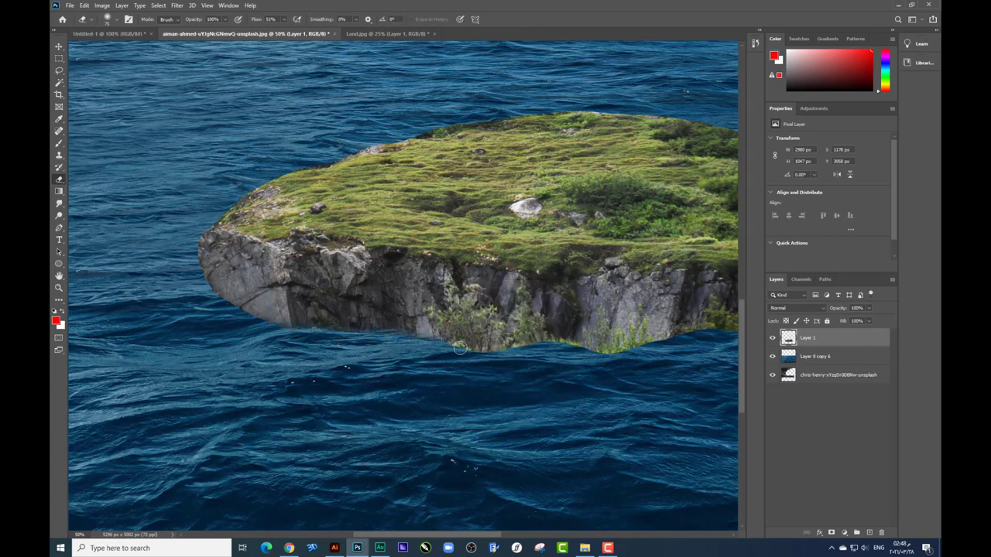
- Erase the rock's lower and right edges so they fade into the water
scroll(459, 349, right, 4)
scroll(463, 349, right, 1)
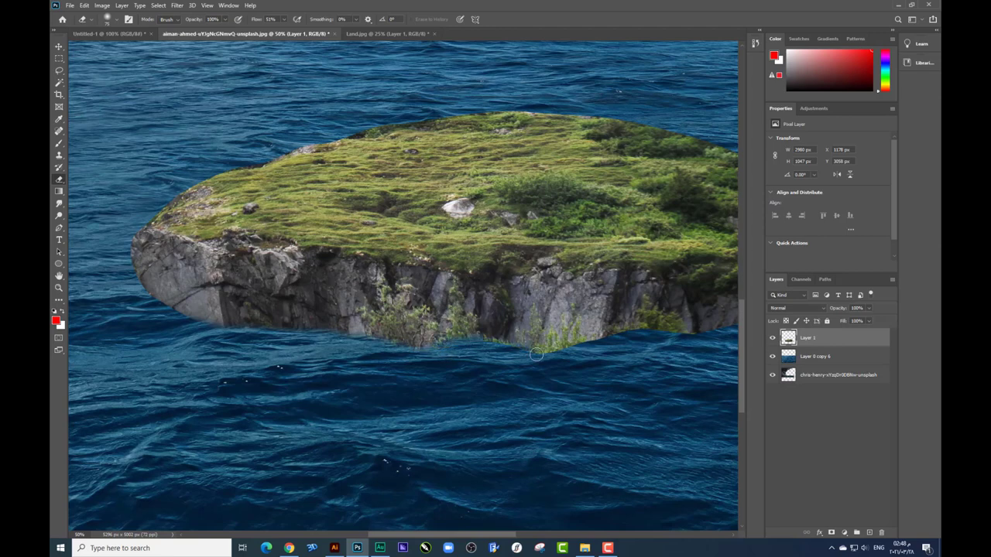
mouse_move(548, 348)
mouse_down()
mouse_move(440, 368)
mouse_move(574, 355)
mouse_up()
drag(665, 343, 540, 362)
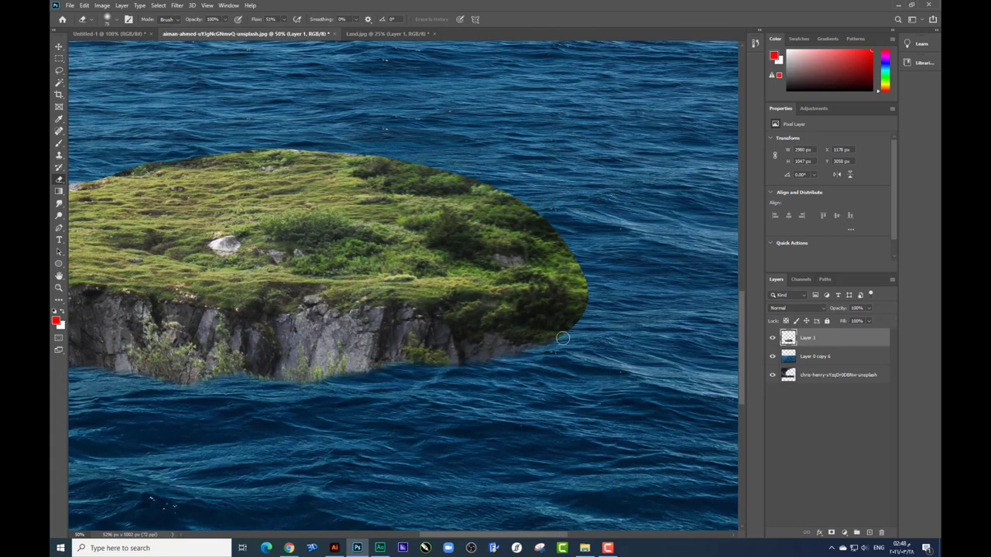
drag(584, 277, 616, 341)
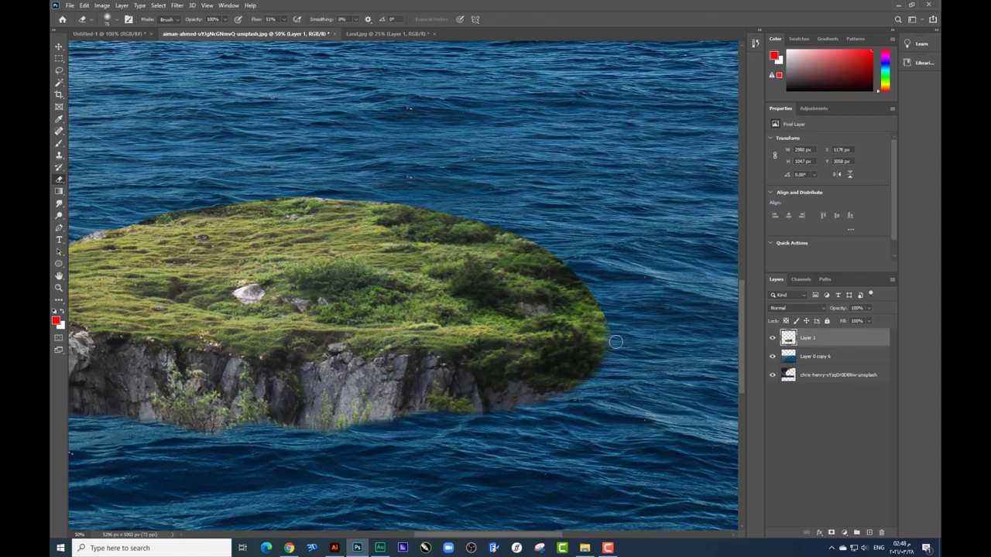
drag(562, 393, 574, 393)
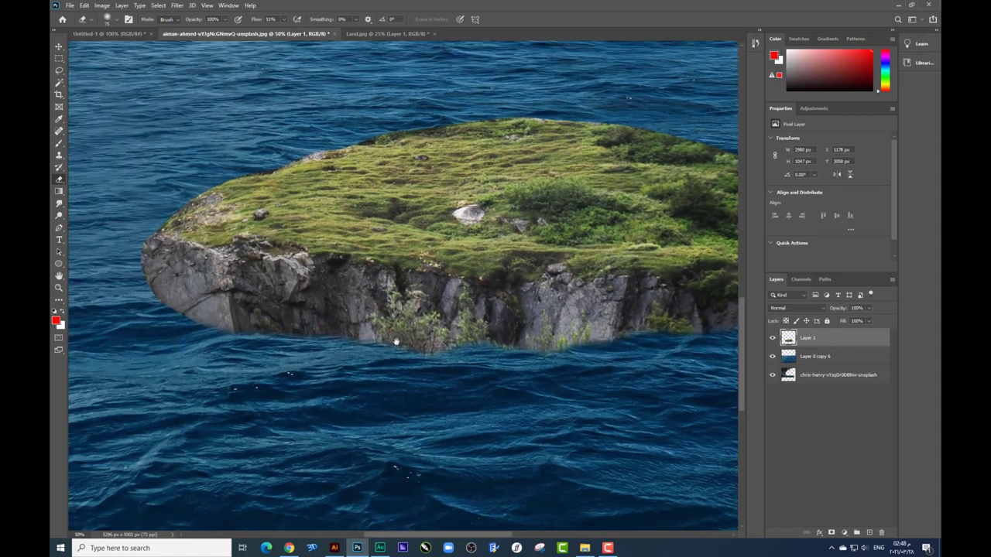
mouse_move(652, 309)
mouse_down()
mouse_move(360, 351)
mouse_move(289, 337)
mouse_move(276, 312)
mouse_up()
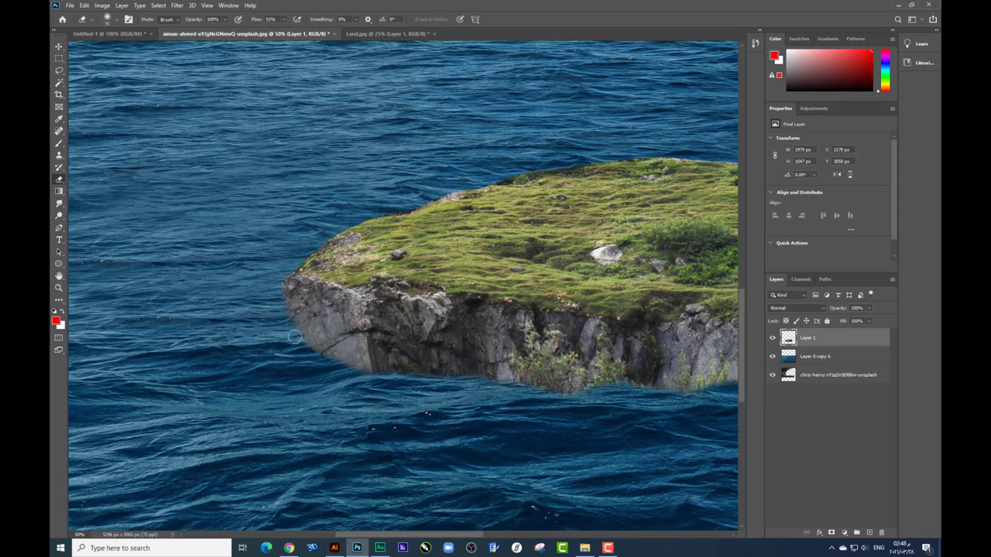
drag(420, 389, 295, 355)
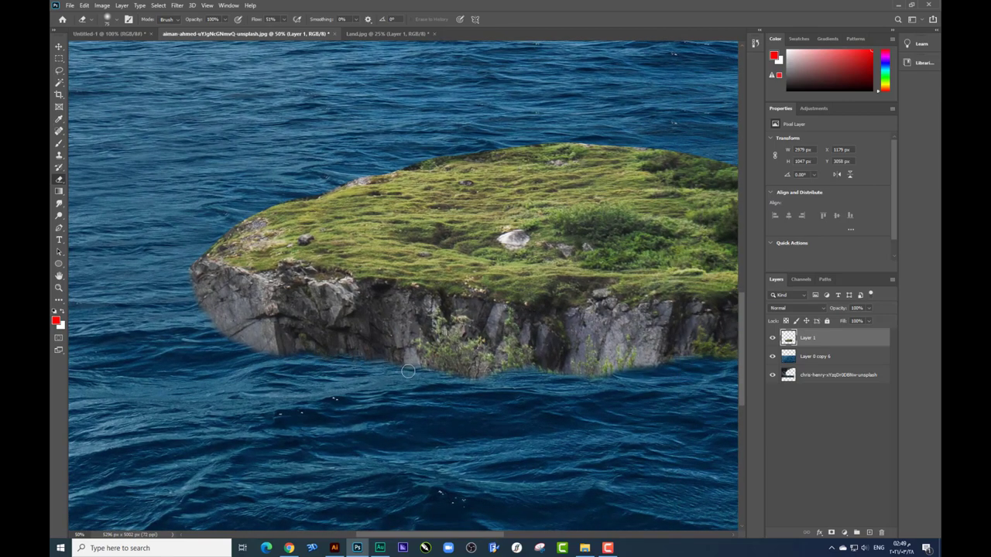
drag(408, 371, 471, 377)
scroll(492, 379, right, 2)
drag(496, 385, 542, 382)
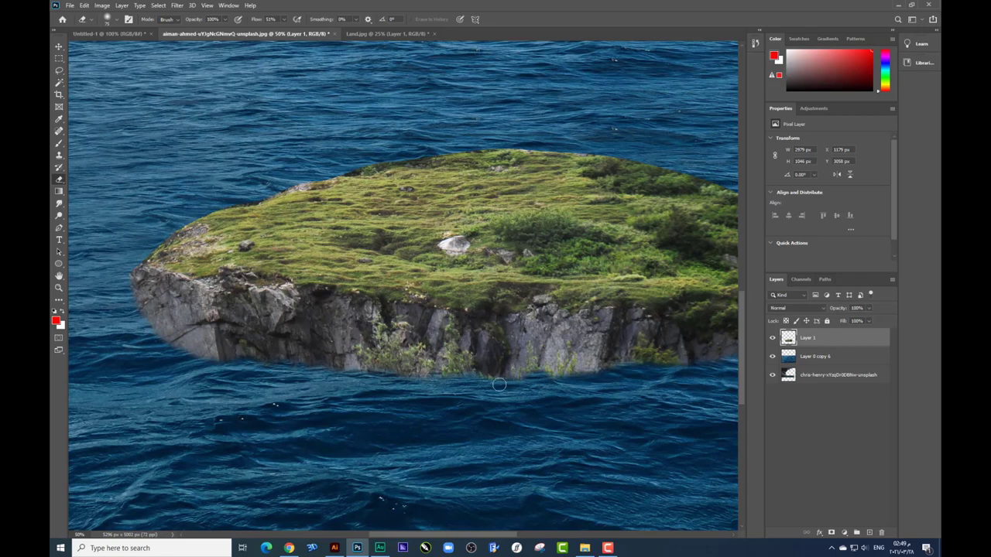
scroll(411, 378, right, 3)
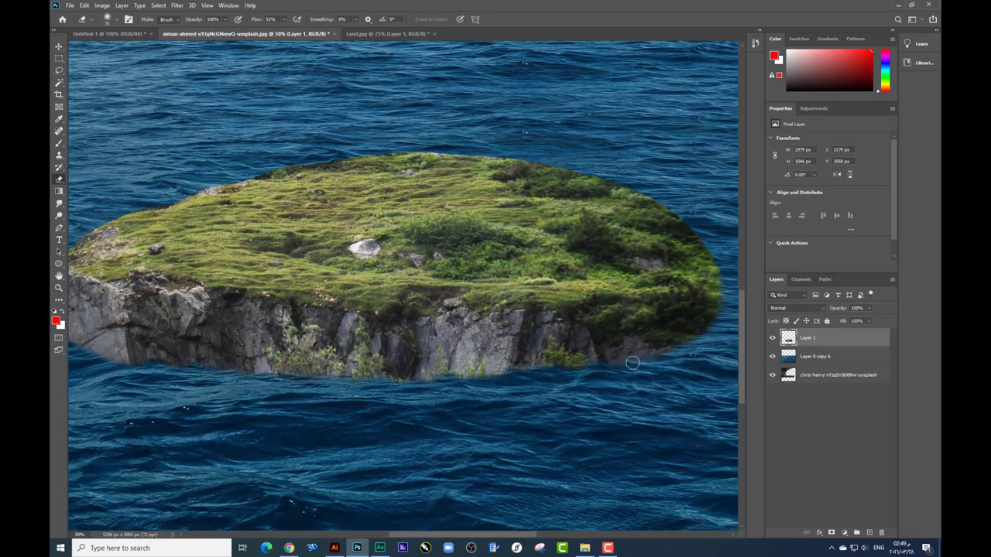
- Zoom out and drag the misty lake photo from the image folder into the composition
key(ctrl+minus)
scroll(397, 371, up, 2)
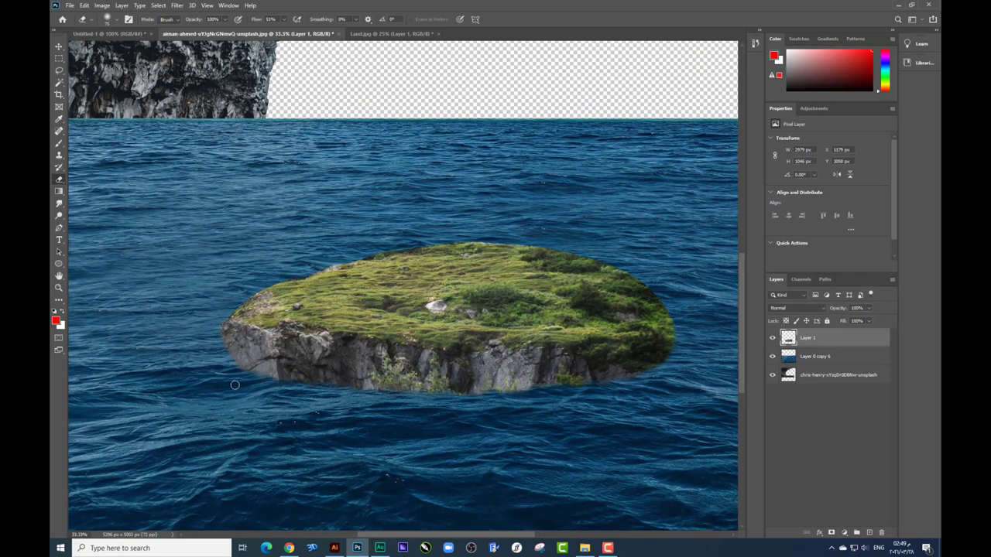
key(ctrl+minus)
key(ctrl+minus)
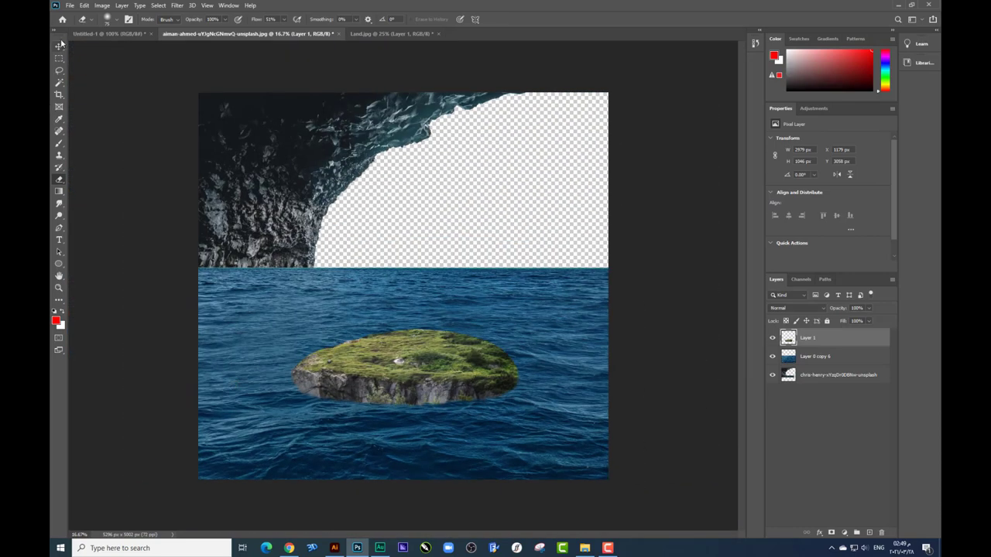
click(59, 46)
drag(439, 362, 439, 362)
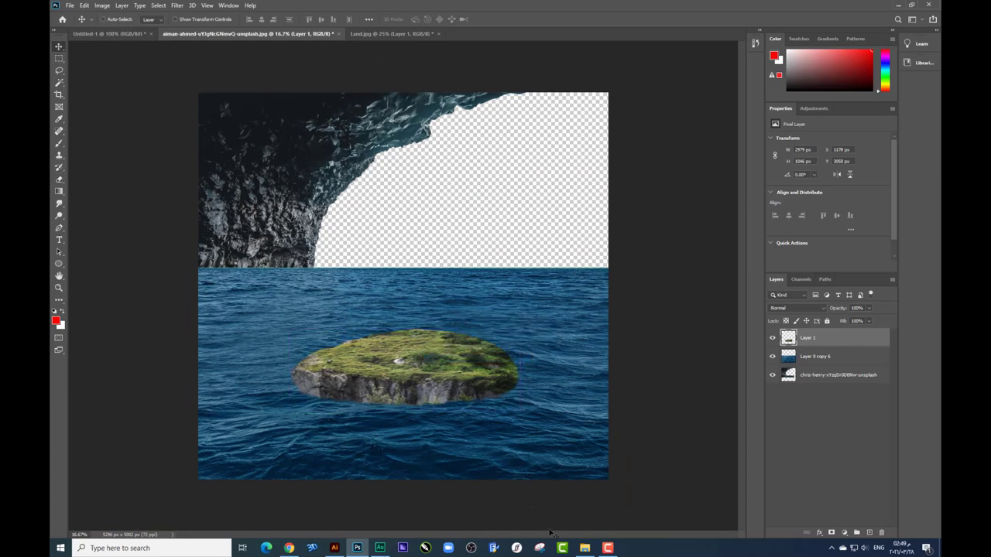
click(584, 548)
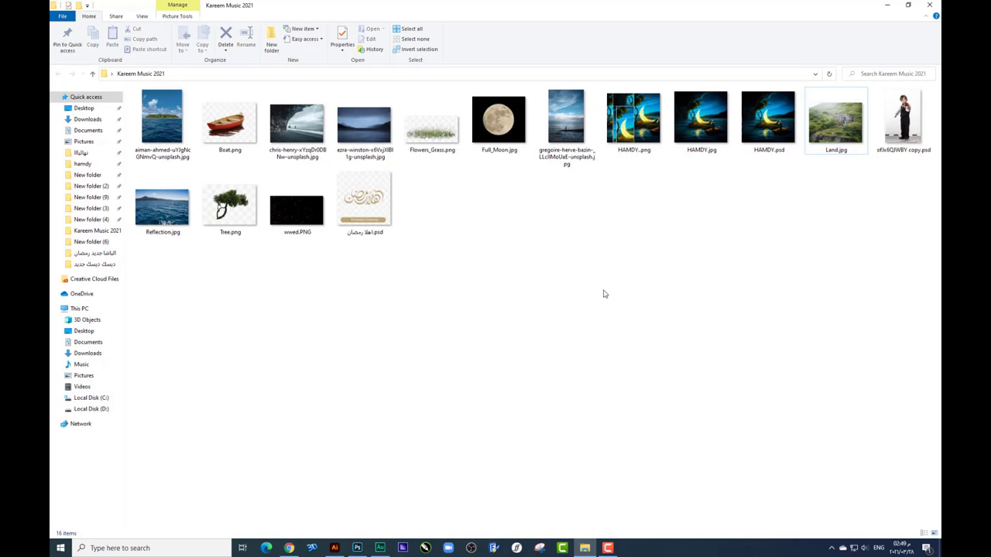
mouse_move(364, 124)
mouse_down()
mouse_move(359, 459)
mouse_move(418, 222)
mouse_up()
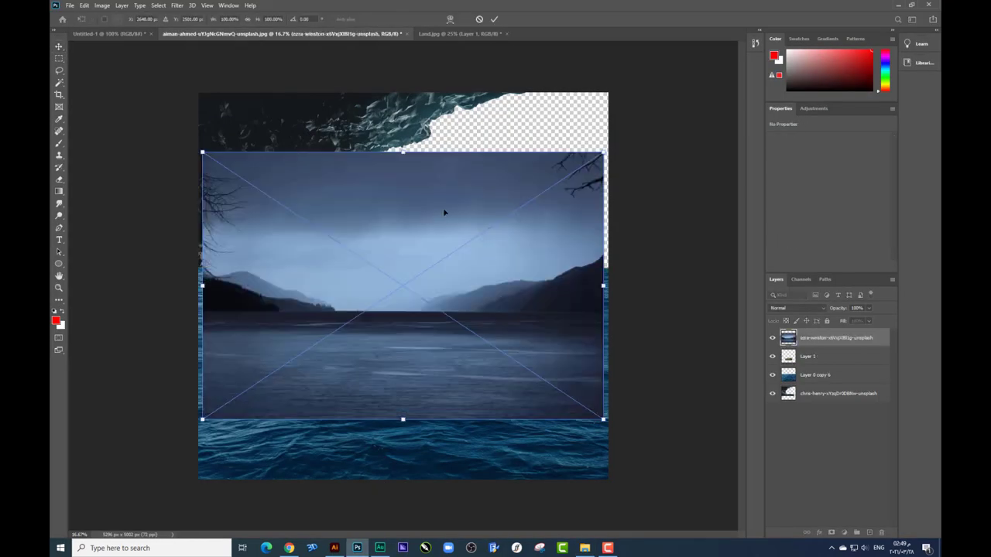
- Place the lake photo, send it to the bottom of the layers, and move it behind the cave
key(Return)
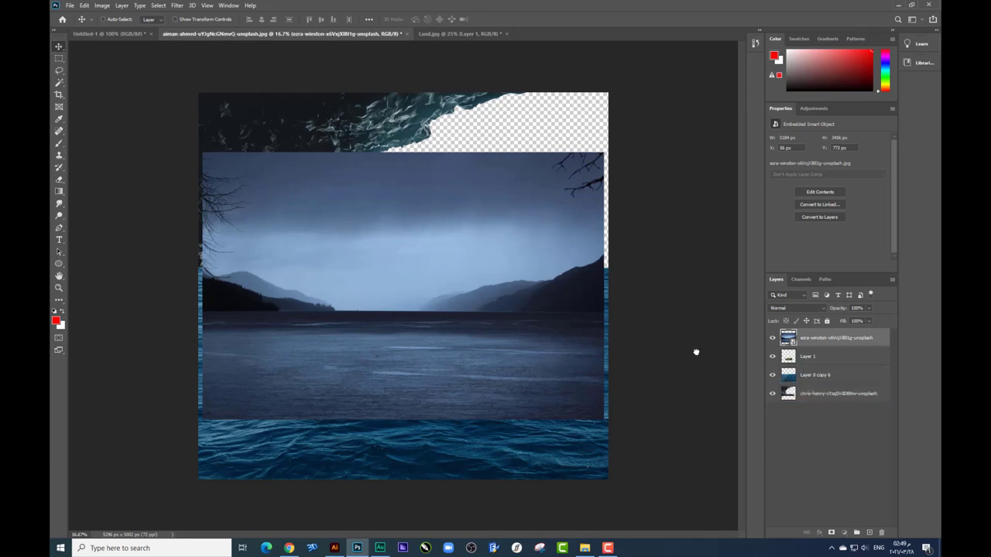
key(ctrl+shift+bracketleft)
drag(486, 340, 547, 256)
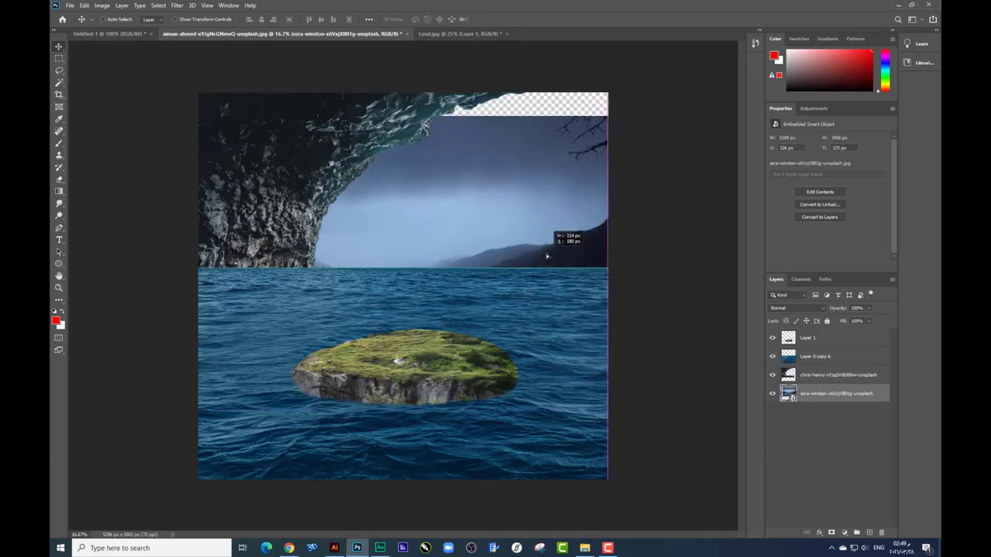
- Enlarge and slightly tilt the lake photo to fill the sky, then lower it a touch
key(ctrl+t)
key(ctrl+minus)
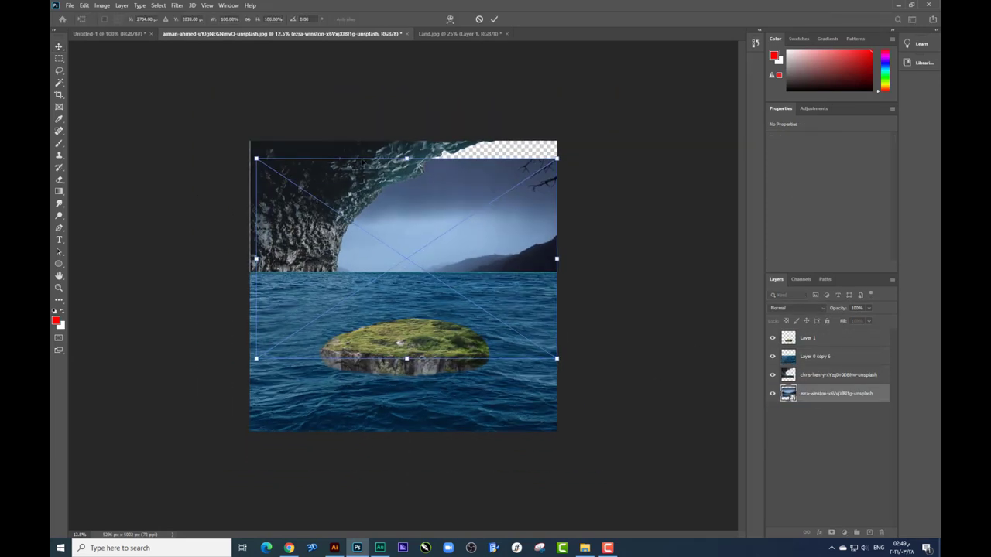
drag(257, 160, 209, 128)
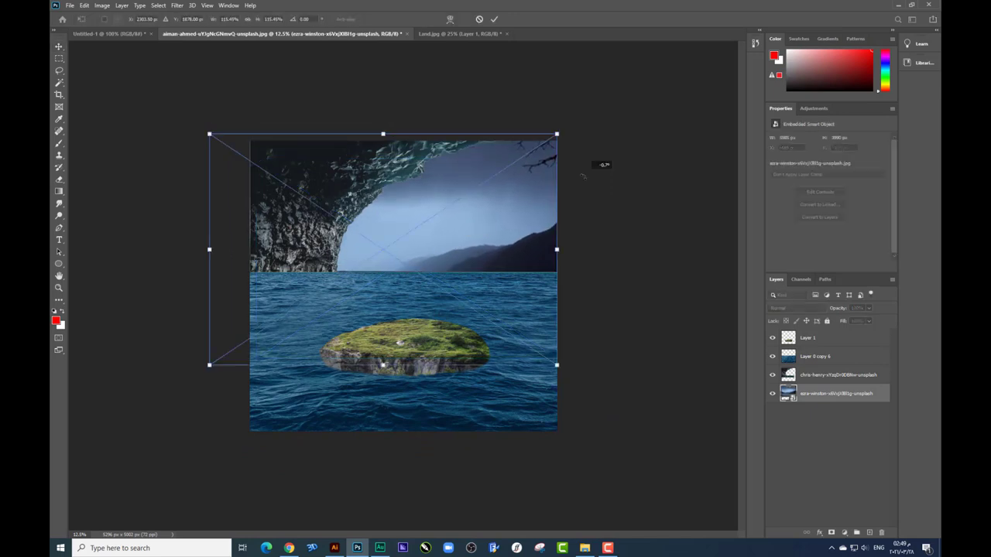
drag(580, 241, 576, 235)
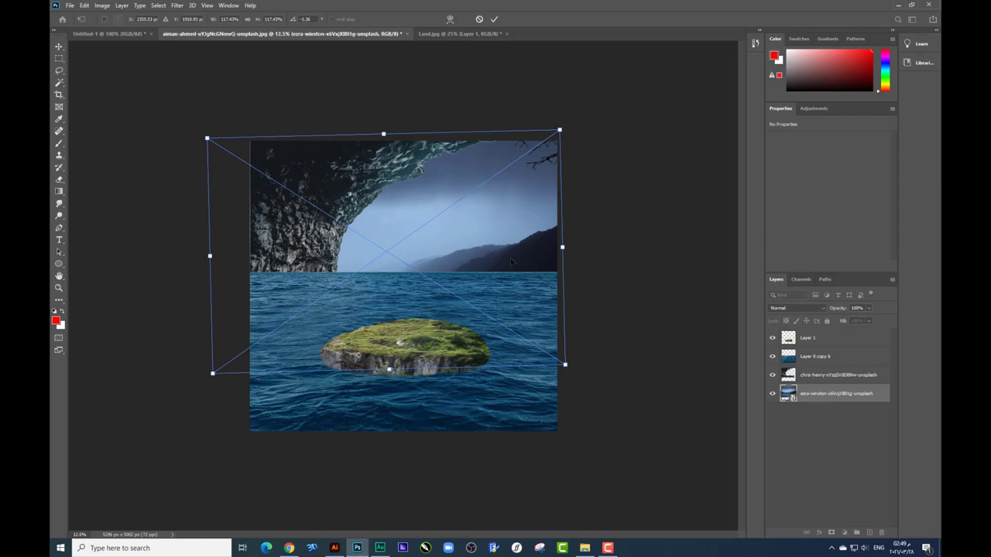
key(Return)
drag(510, 261, 511, 262)
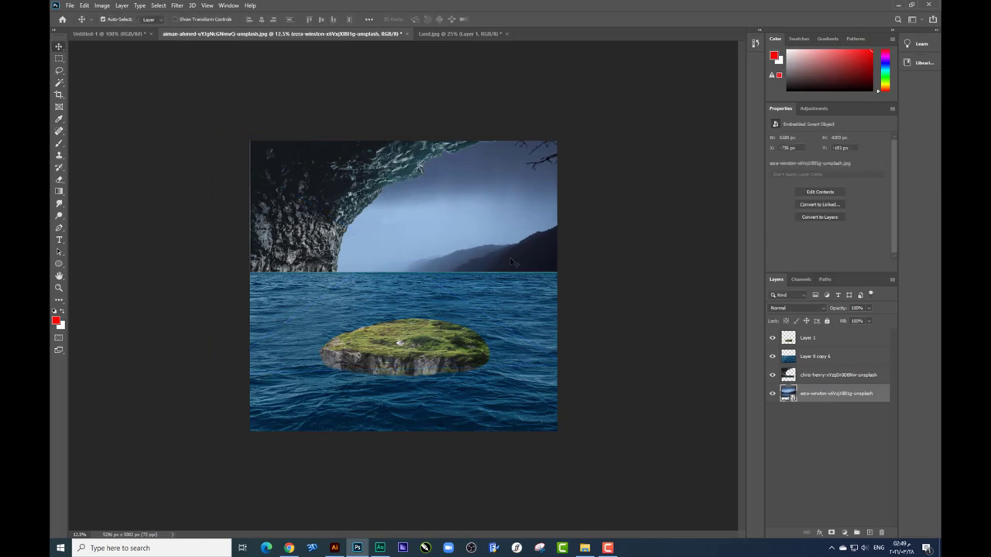
key(ctrl+plus)
key(ctrl+plus)
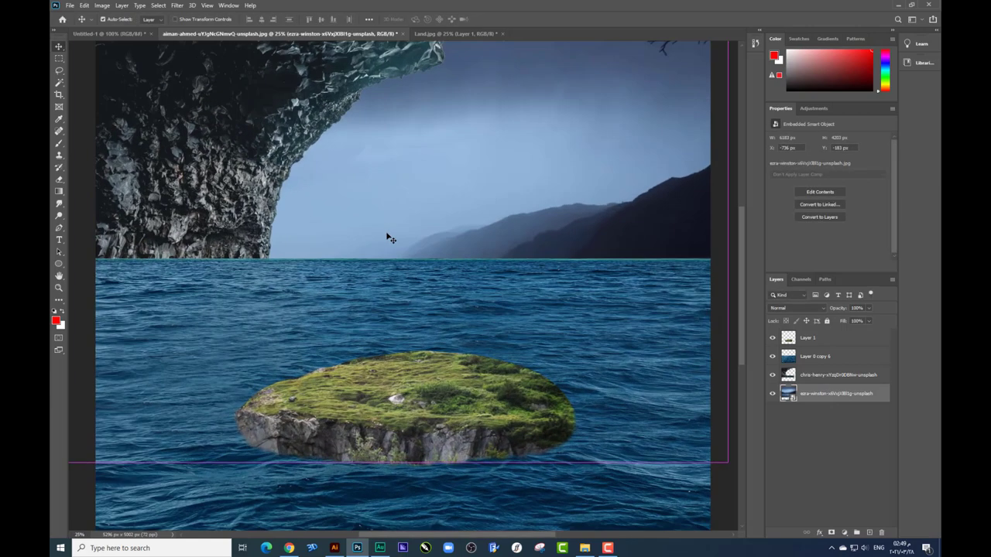
key(ctrl+plus)
- On the sea layer, erase the coloured line at the horizon's right end
click(505, 324)
scroll(506, 331, up, 1)
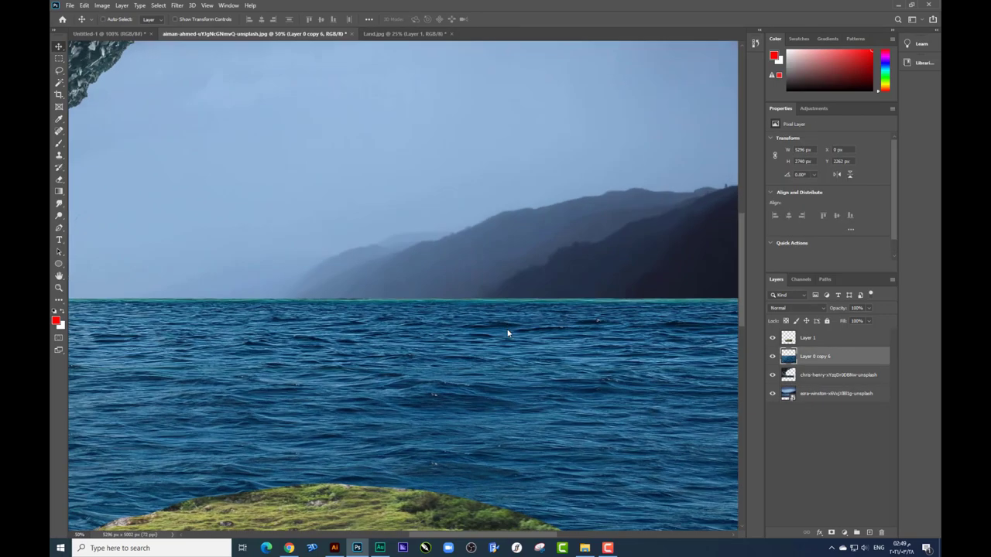
drag(506, 332, 265, 294)
drag(427, 325, 533, 346)
key(e)
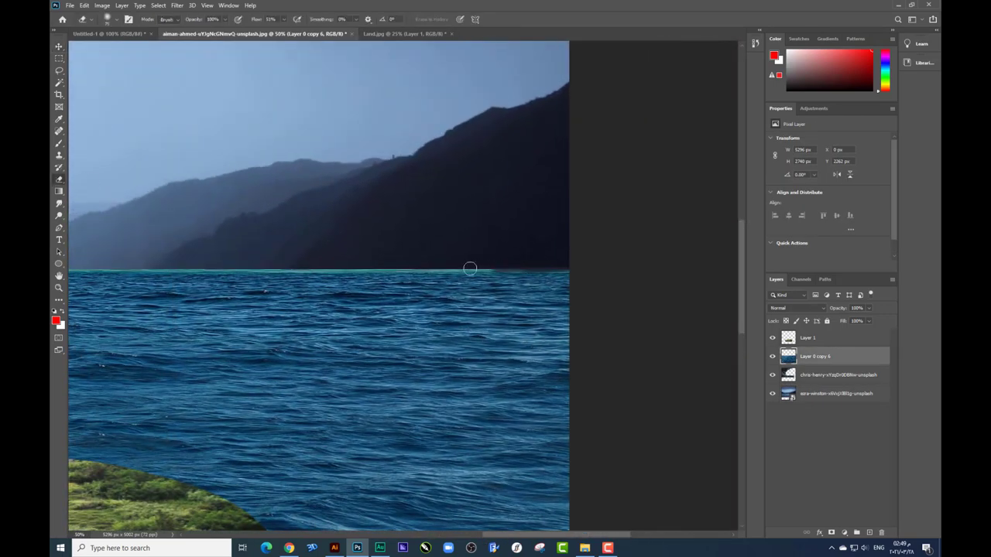
drag(469, 268, 660, 257)
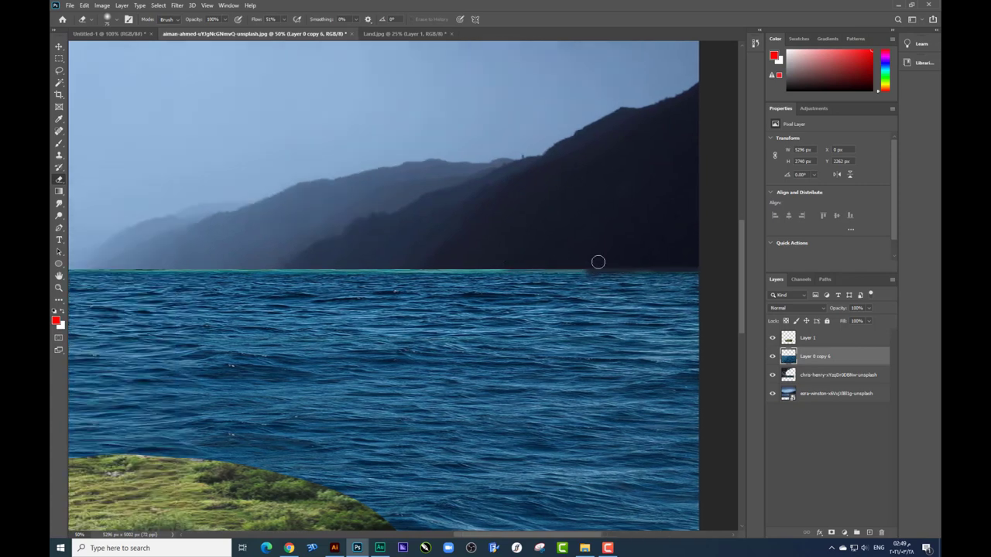
drag(460, 258, 560, 264)
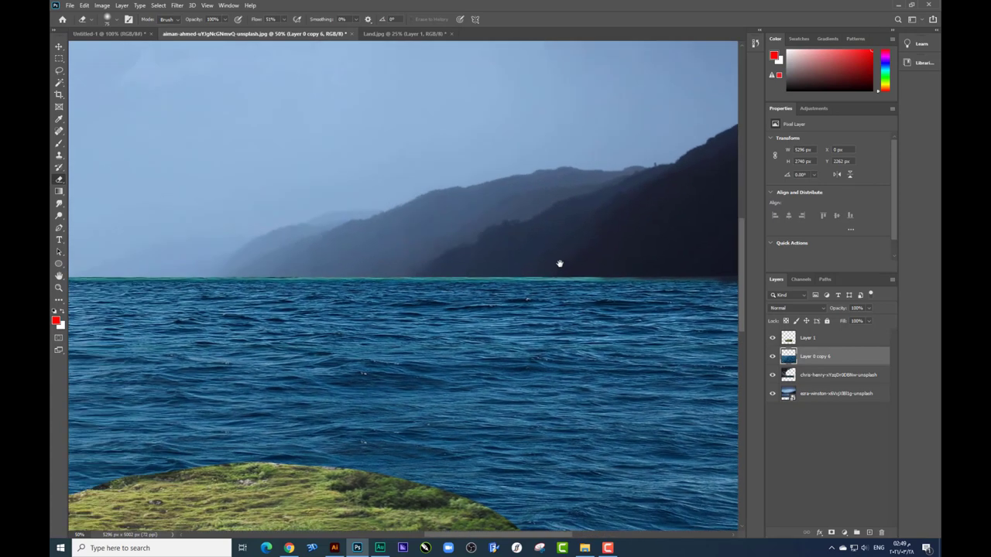
drag(715, 271, 569, 275)
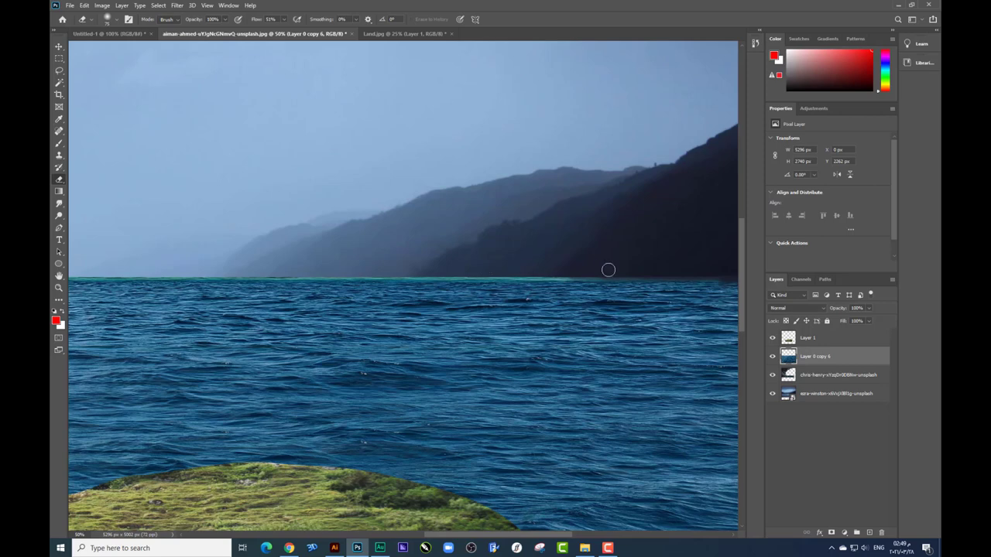
- Erase the cyan horizon line toward the cliff and along the cliff base
drag(546, 274, 464, 274)
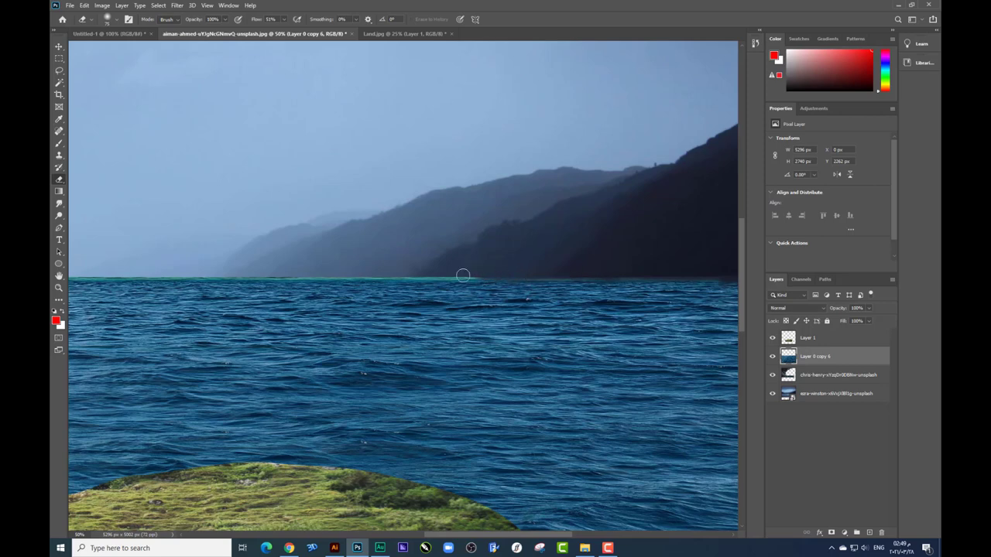
scroll(464, 274, left, 3)
drag(646, 274, 551, 280)
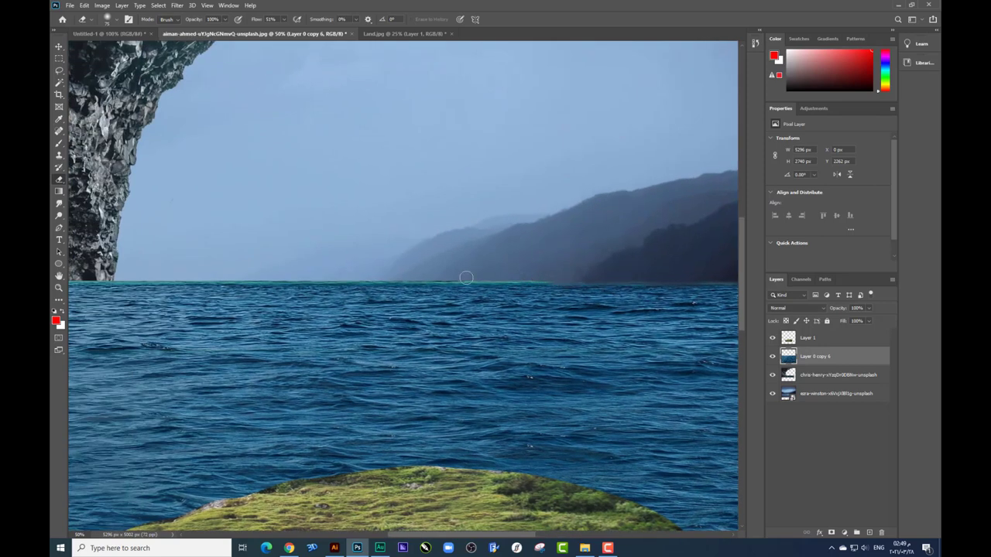
drag(402, 275, 572, 275)
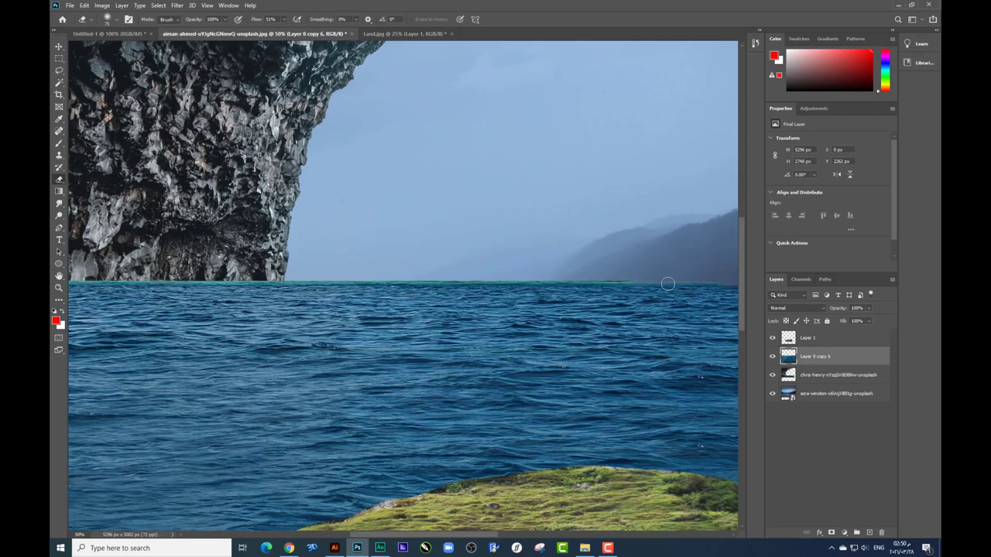
mouse_move(667, 284)
mouse_down()
mouse_move(444, 274)
mouse_move(536, 274)
mouse_up()
mouse_move(599, 281)
mouse_down()
mouse_move(409, 272)
mouse_move(550, 281)
mouse_move(403, 281)
mouse_up()
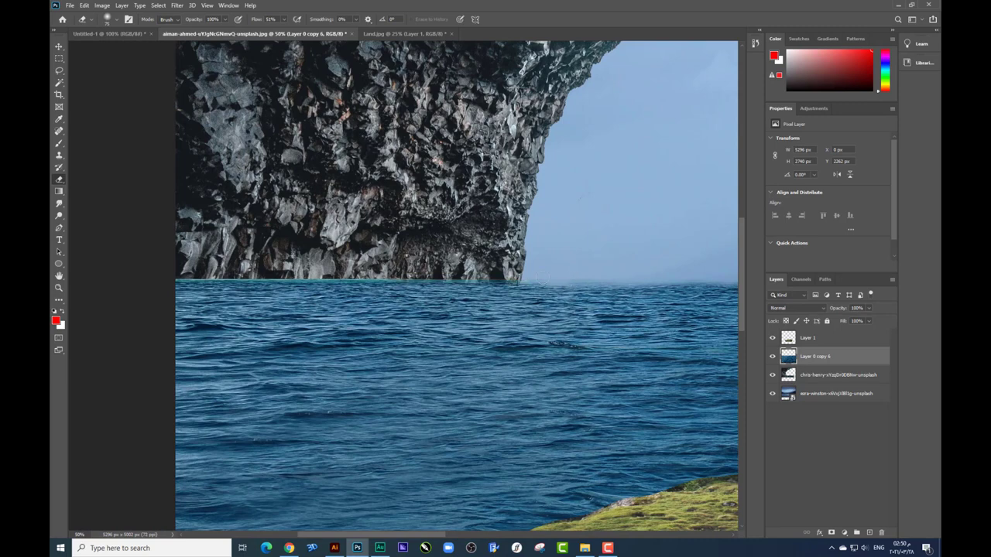
drag(541, 276, 175, 277)
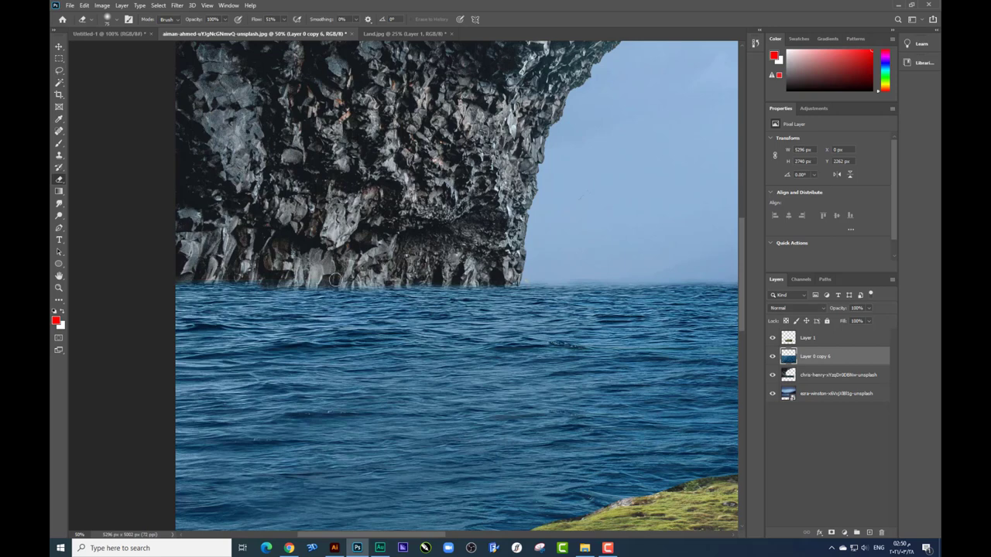
mouse_move(515, 288)
mouse_down()
mouse_move(164, 291)
mouse_move(185, 290)
mouse_up()
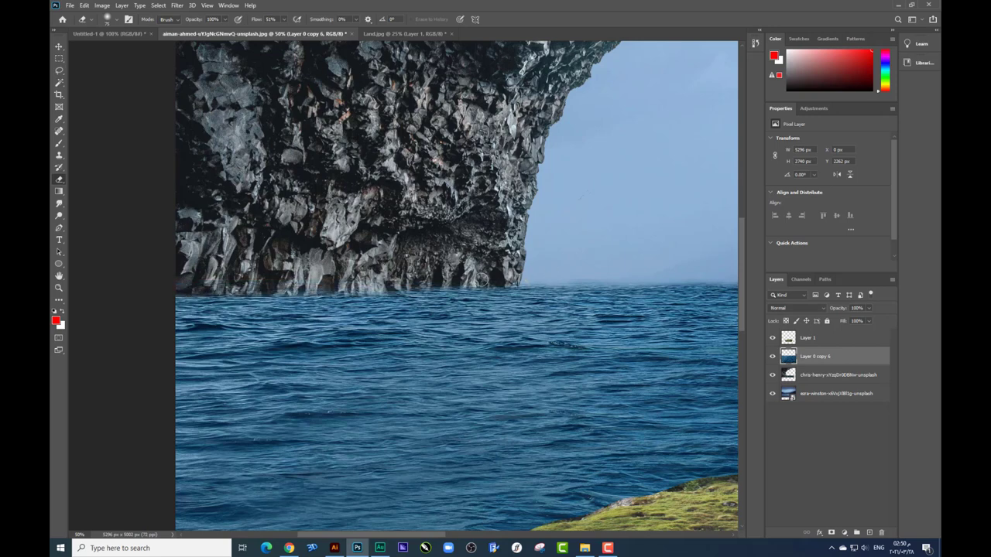
- On the cliff layer, erase the pale smudge beside the cliff base
scroll(533, 302, up, 3)
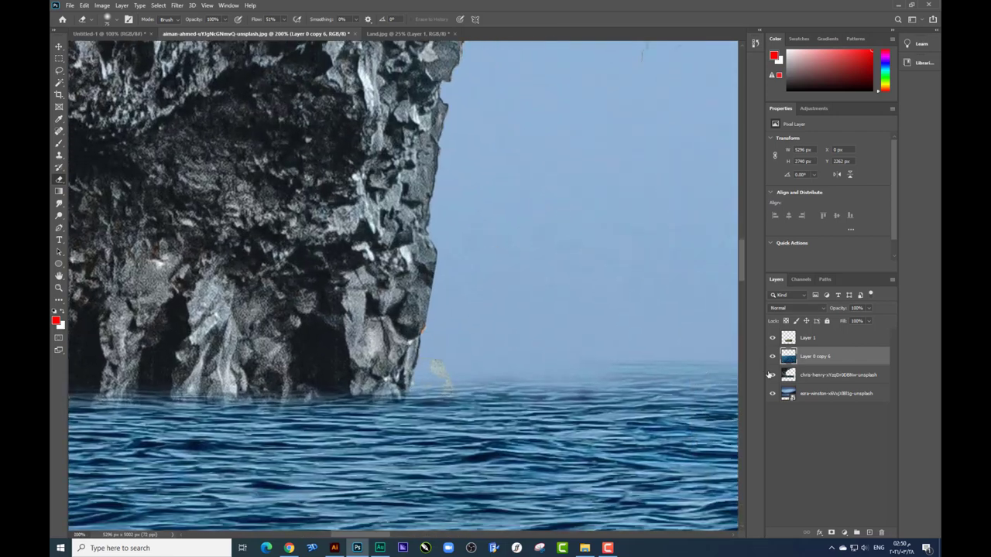
click(772, 375)
right_click(555, 366)
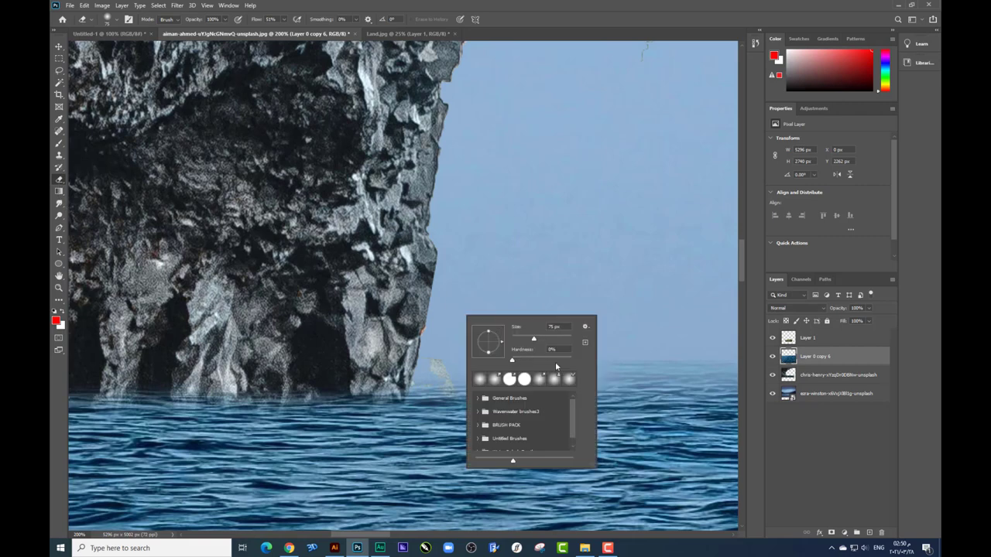
click(456, 374)
key(alt+bracketleft)
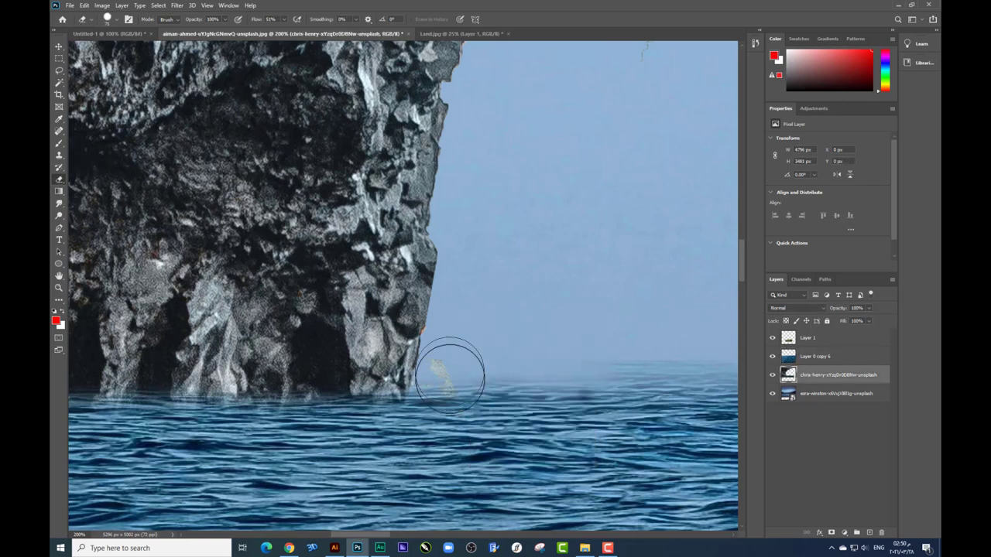
click(455, 371)
scroll(464, 379, down, 2)
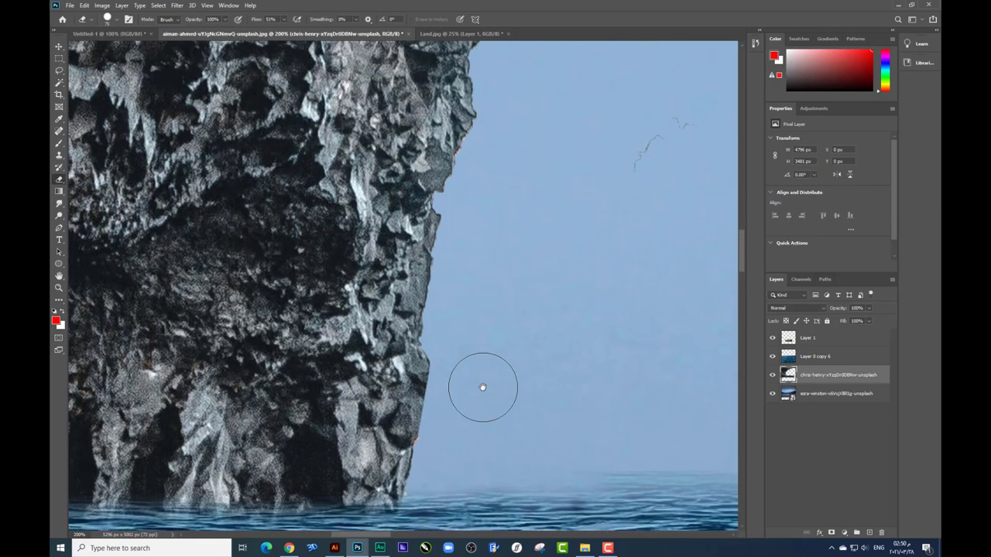
scroll(482, 387, down, 1)
scroll(472, 337, down, 2)
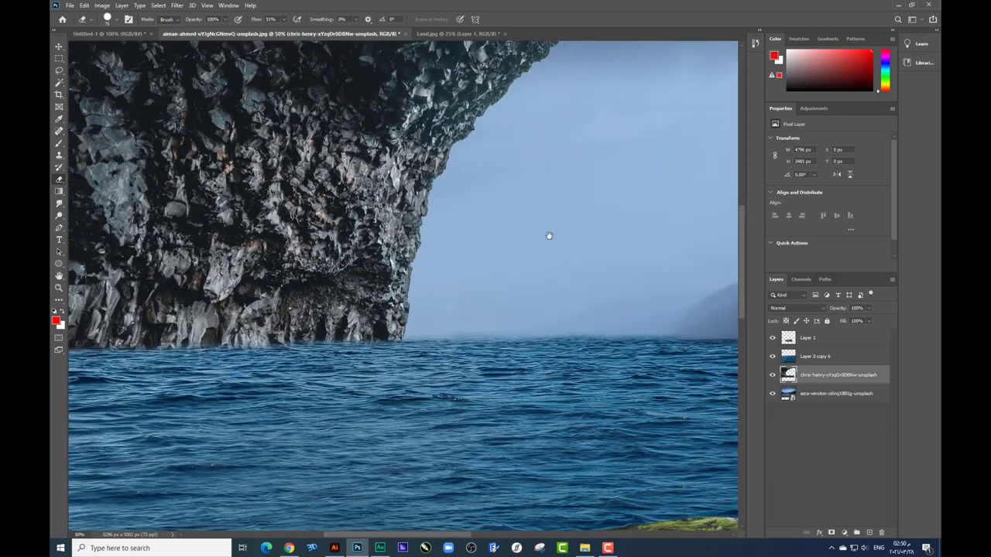
- Pan and zoom out to review the hills, sky and whole image
drag(548, 236, 454, 270)
drag(516, 62, 304, 170)
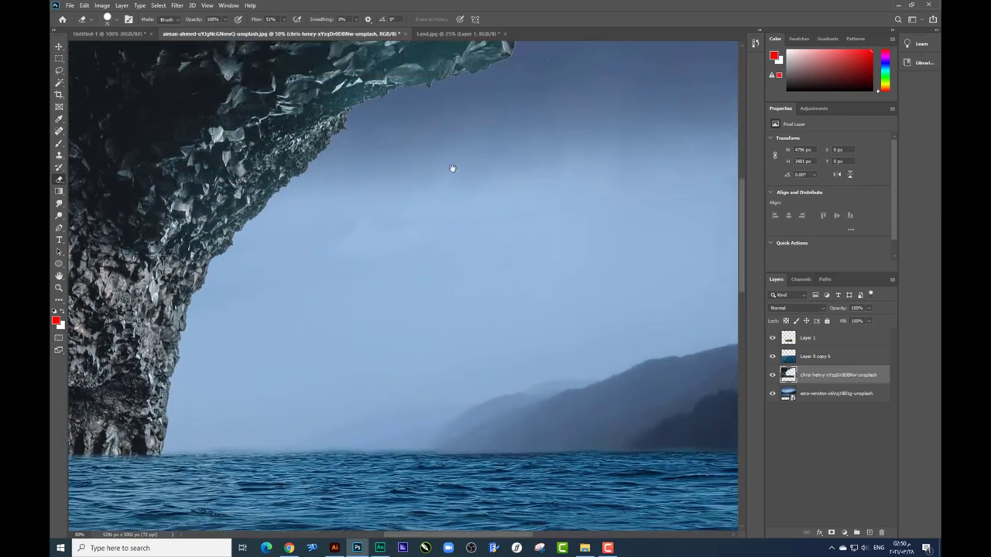
scroll(418, 206, down, 3)
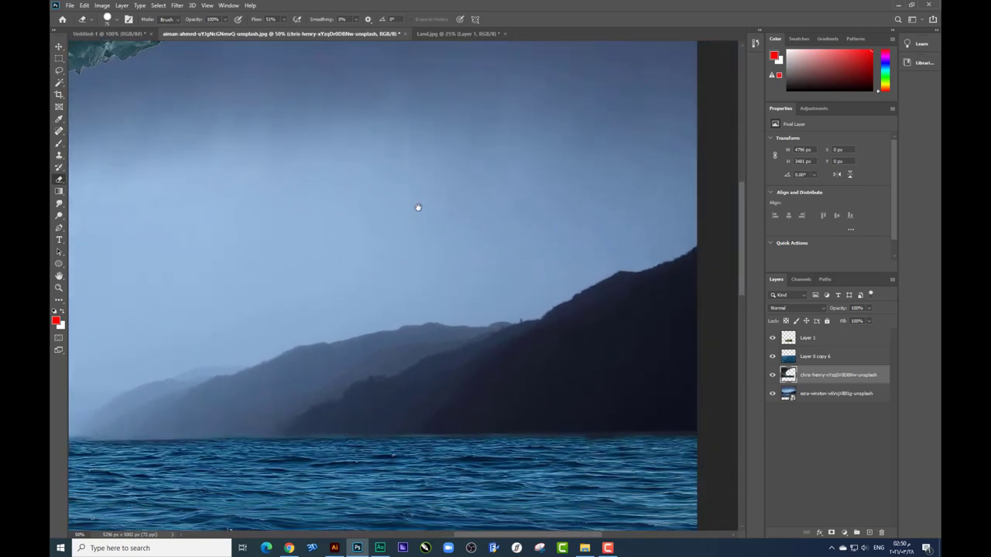
scroll(423, 219, down, 1)
scroll(421, 219, down, 2)
scroll(421, 219, down, 1)
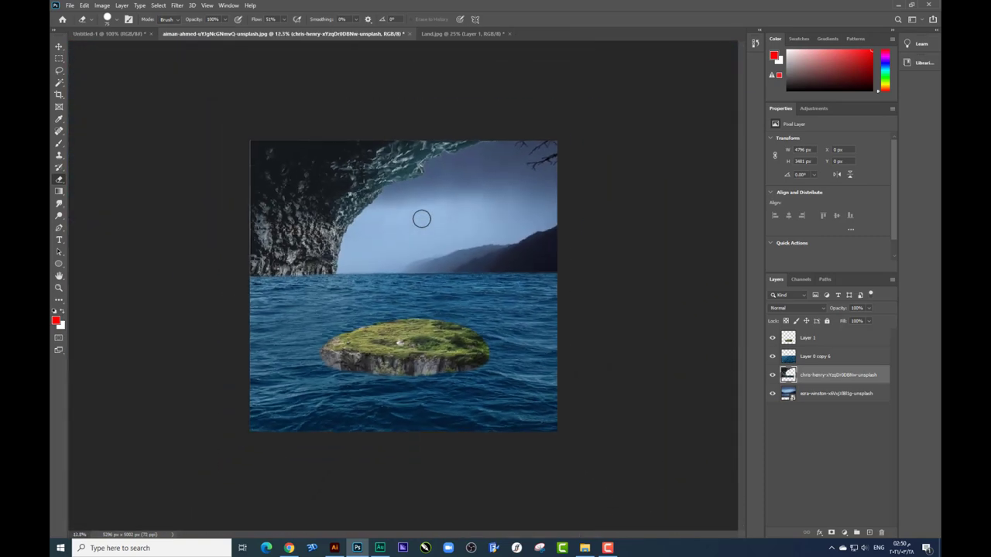
scroll(421, 219, up, 1)
- Select the sea layer 'Layer 0 copy 6', undoing two accidental nudges
key(v)
right_click(510, 323)
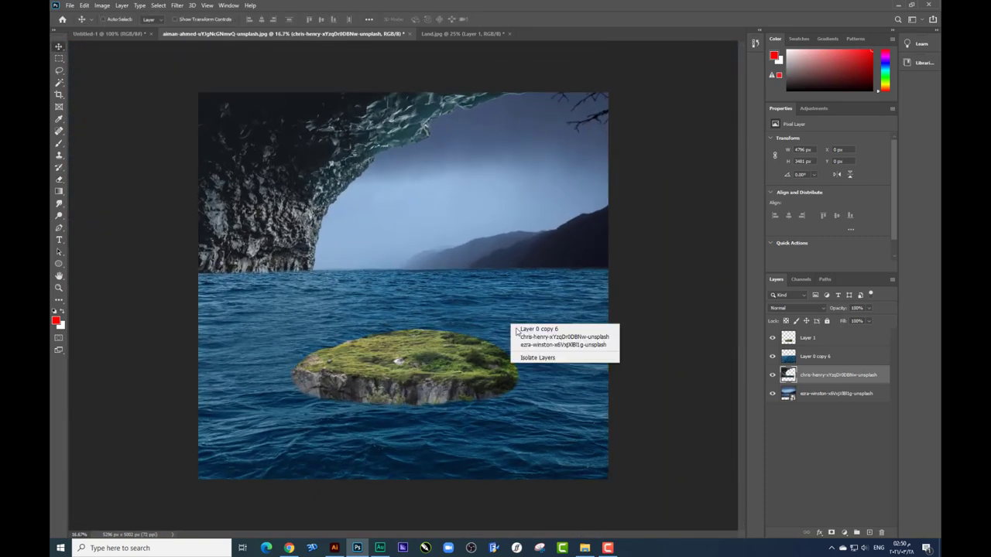
click(520, 333)
drag(546, 310, 533, 328)
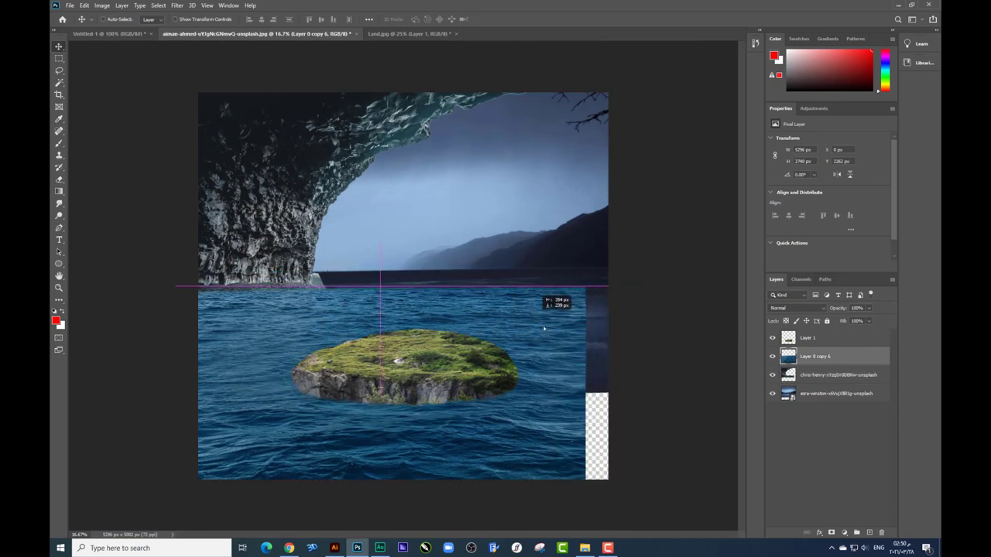
key(ctrl+z)
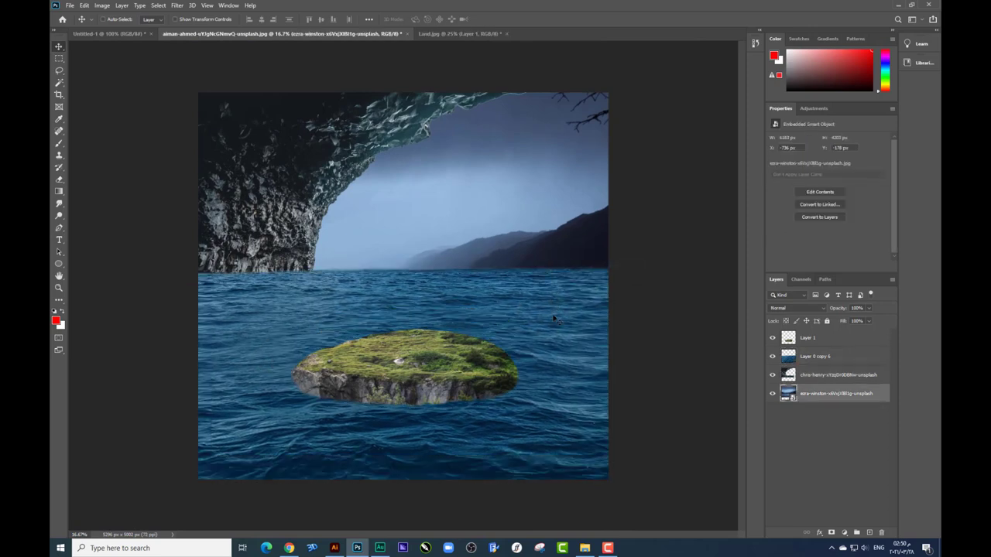
drag(646, 338, 651, 349)
key(ctrl+z)
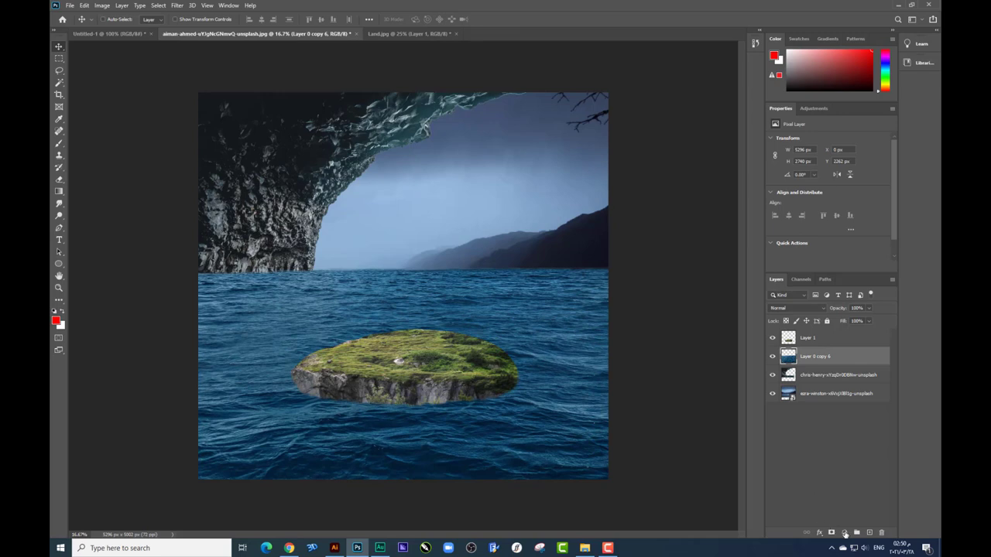
- Add a clipped, colorized Hue/Saturation adjustment (Hue 209, Saturation 26, Lightness about -28), then a new empty layer
click(844, 533)
click(869, 441)
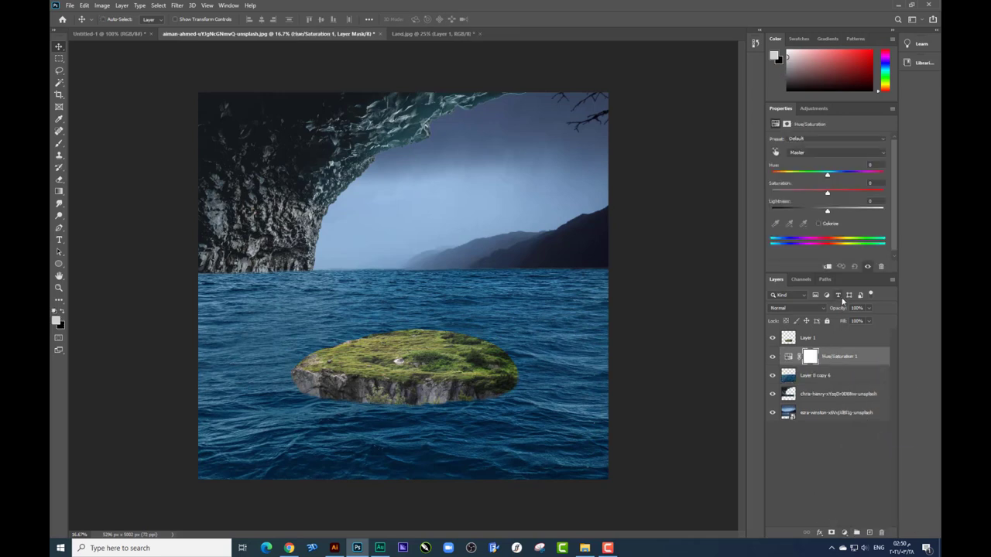
click(827, 266)
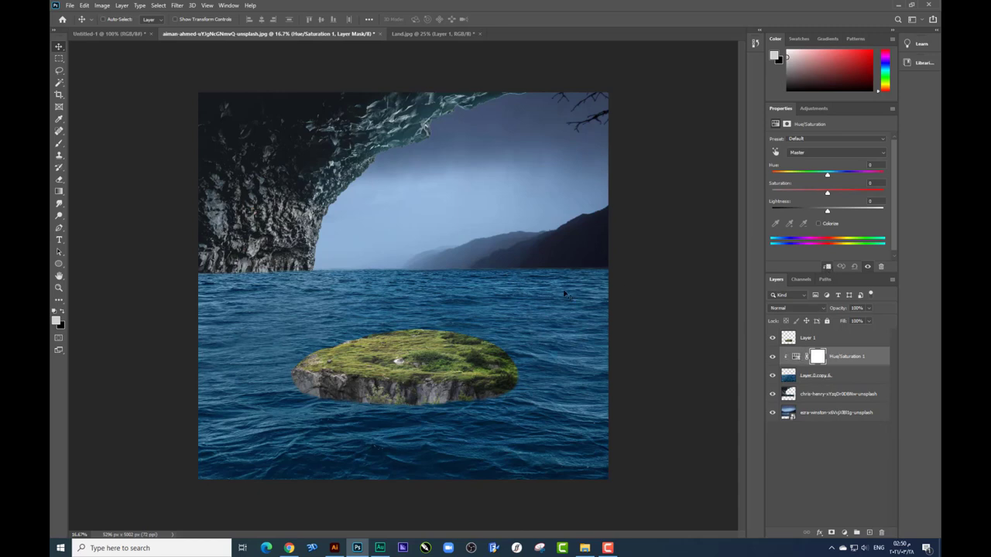
click(827, 224)
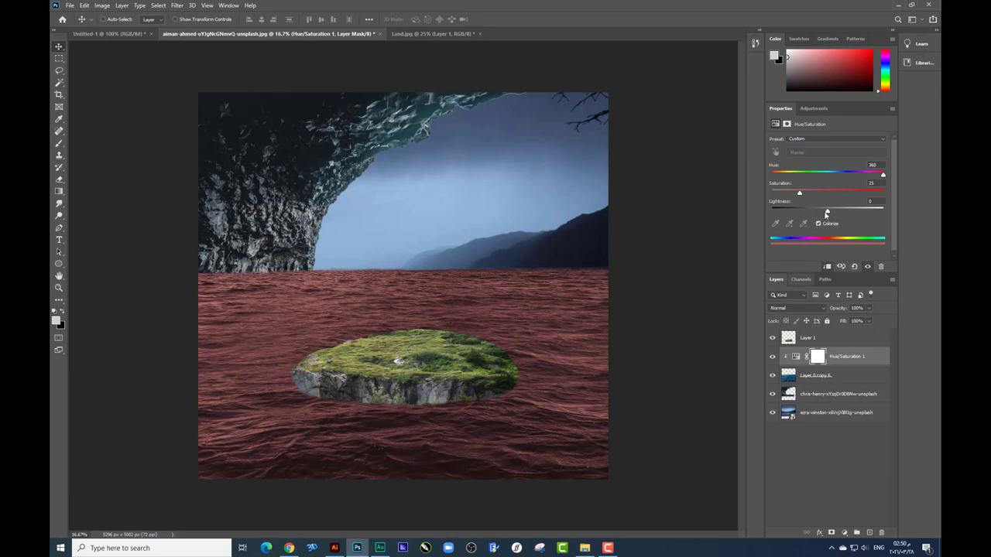
drag(825, 214, 814, 214)
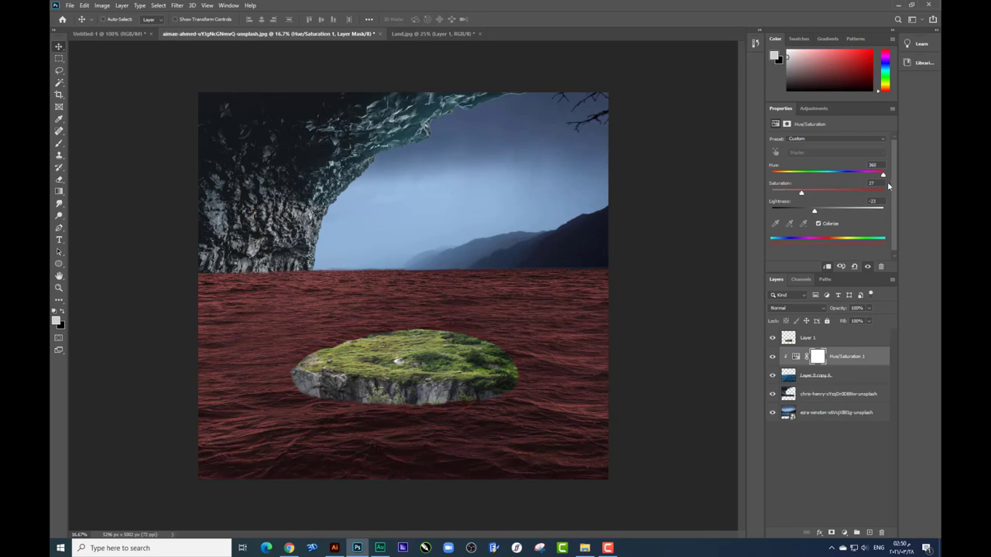
drag(873, 178, 836, 177)
drag(813, 214, 813, 217)
click(869, 533)
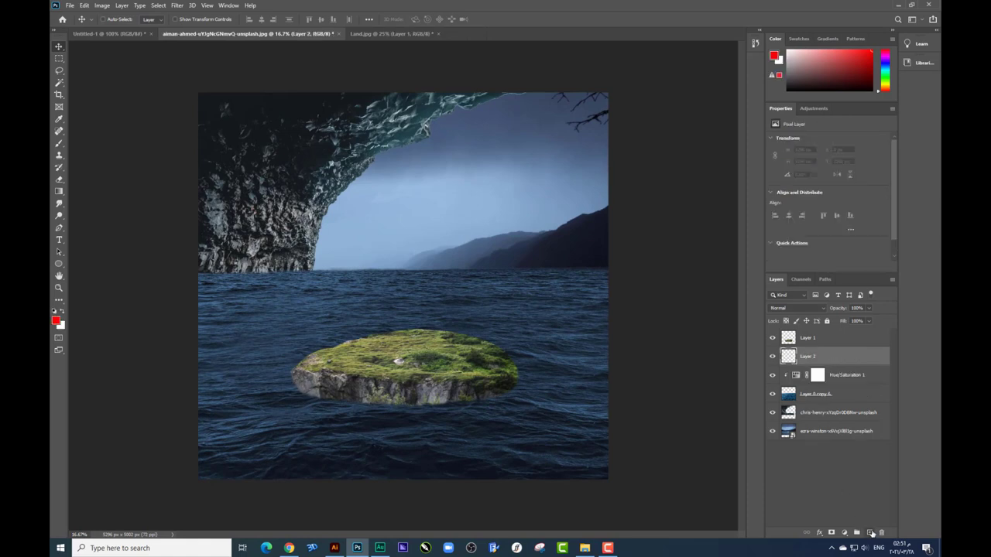
- Clip Layer 2 to the sea and set a large soft black brush at 41% opacity
alt+click(813, 364)
click(59, 144)
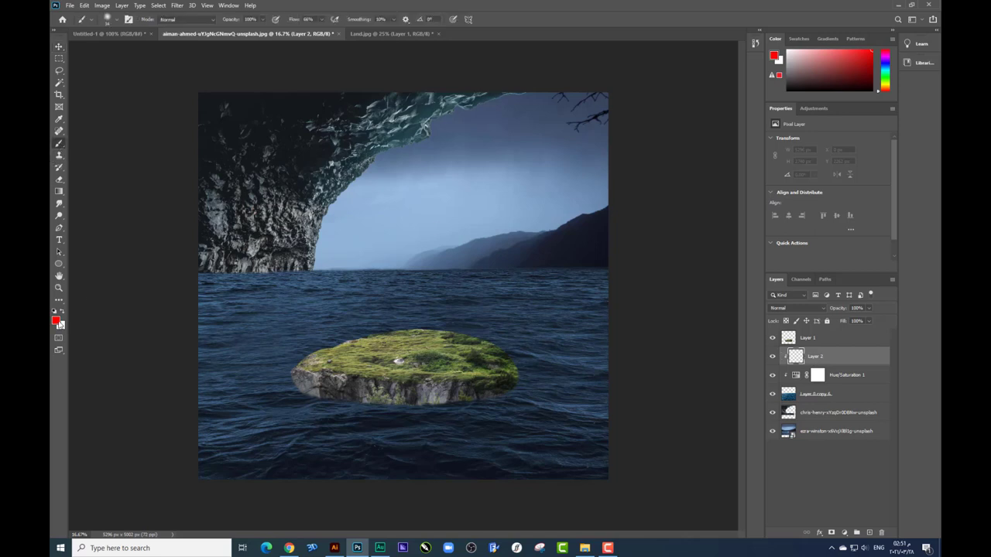
click(55, 320)
click(671, 263)
click(880, 142)
right_click(573, 297)
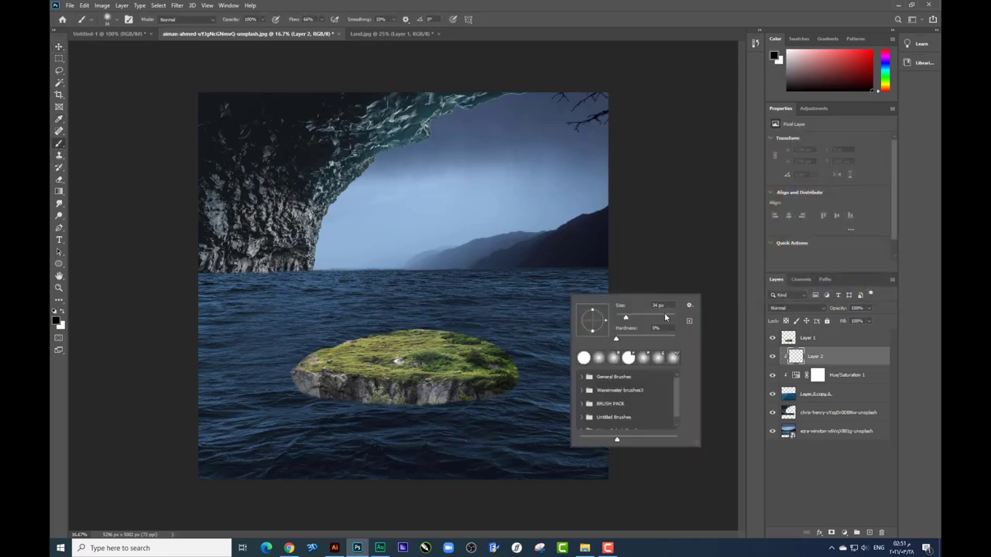
drag(664, 317, 671, 318)
click(263, 19)
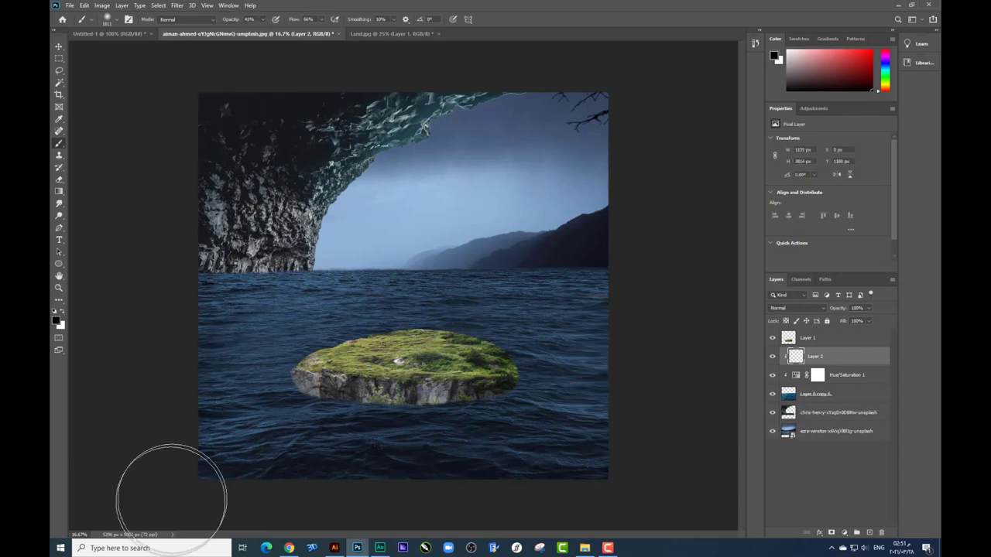
- Paint soft black shading along the bottom water and the left side by the cave
mouse_move(209, 474)
mouse_down()
mouse_move(261, 486)
mouse_move(409, 475)
mouse_move(623, 328)
mouse_move(608, 233)
mouse_move(343, 221)
mouse_move(652, 193)
mouse_up()
drag(177, 232, 232, 343)
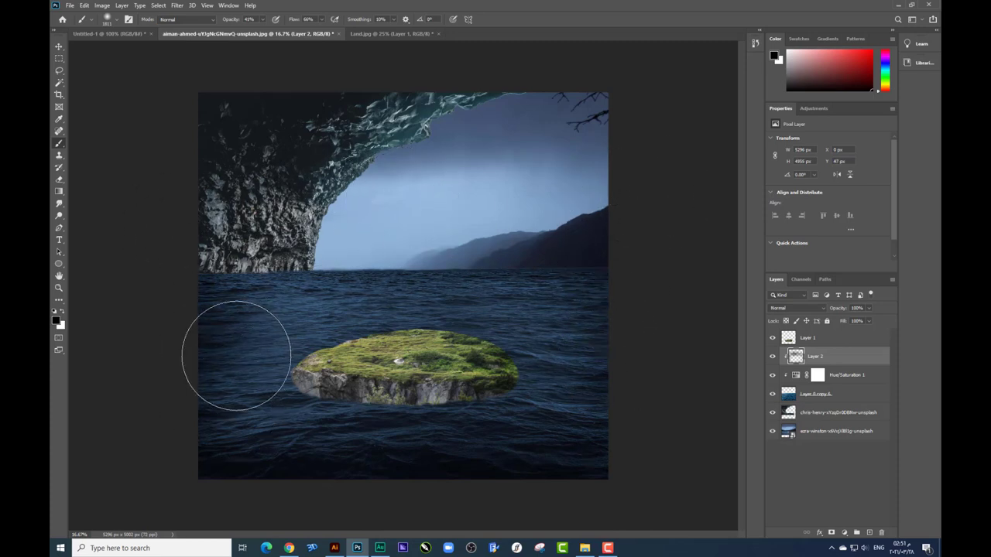
mouse_move(500, 515)
mouse_down()
mouse_move(696, 493)
mouse_move(210, 441)
mouse_move(151, 396)
mouse_up()
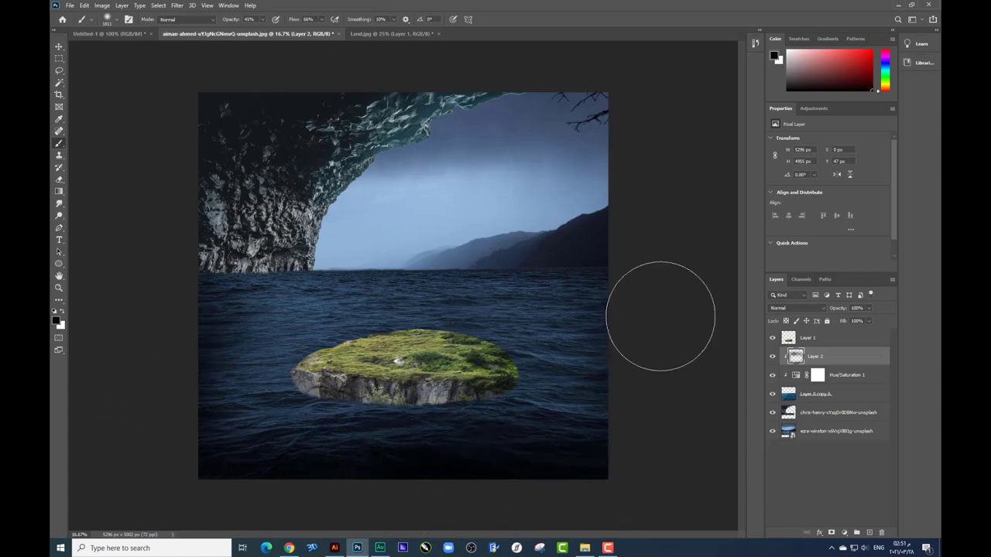
key(ctrl+plus)
scroll(495, 302, left, 5)
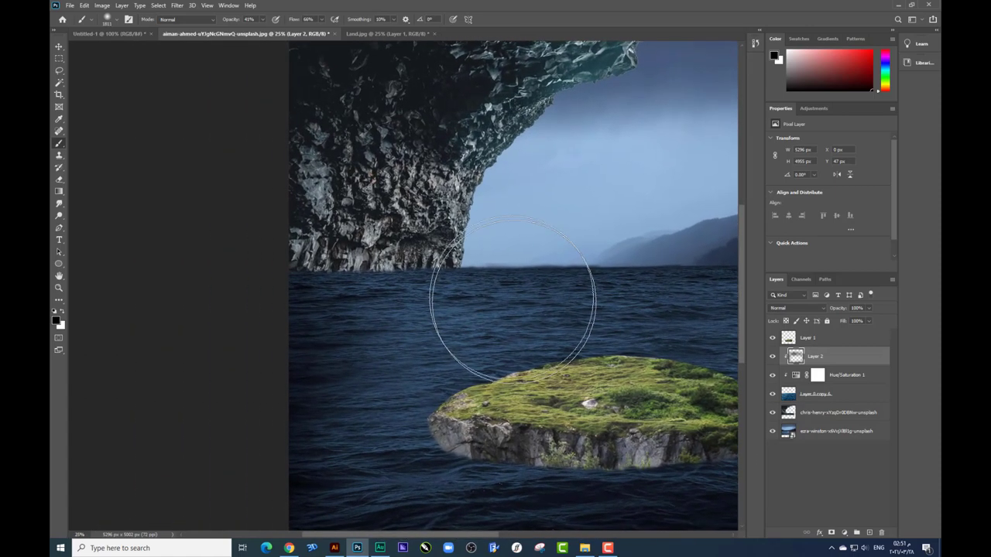
scroll(465, 255, down, 2)
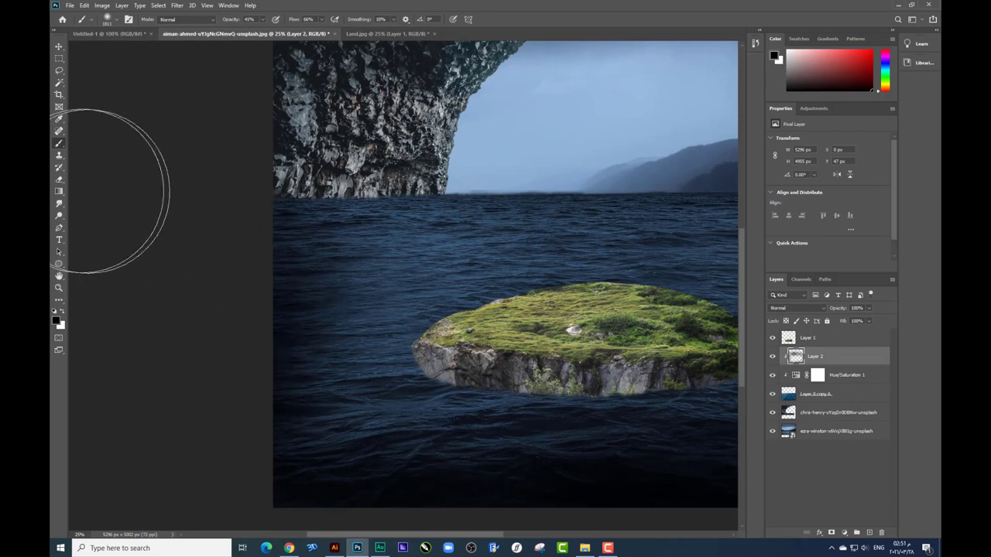
- Switch to a much larger Eraser to ease back some shading over the left water
click(58, 179)
right_click(444, 258)
drag(550, 284, 544, 284)
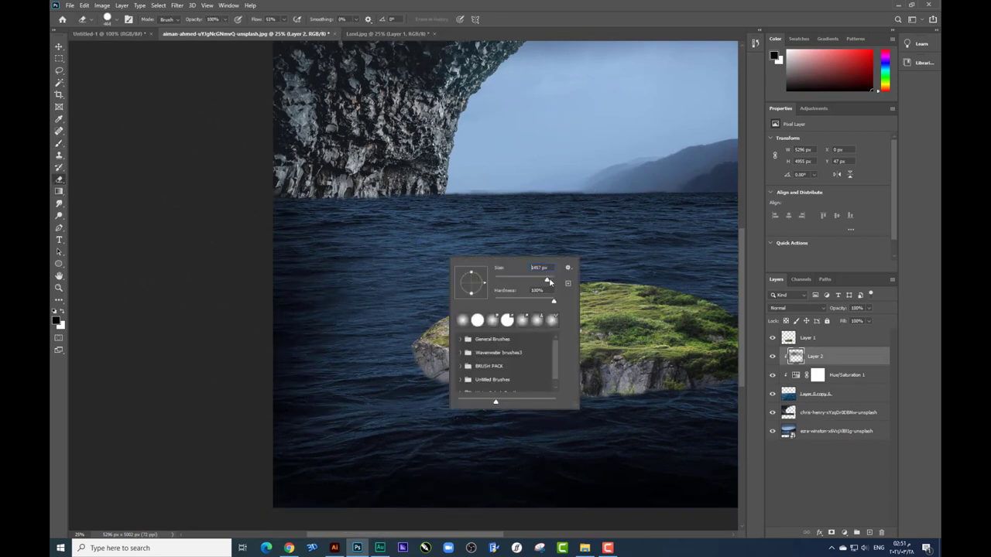
key(Return)
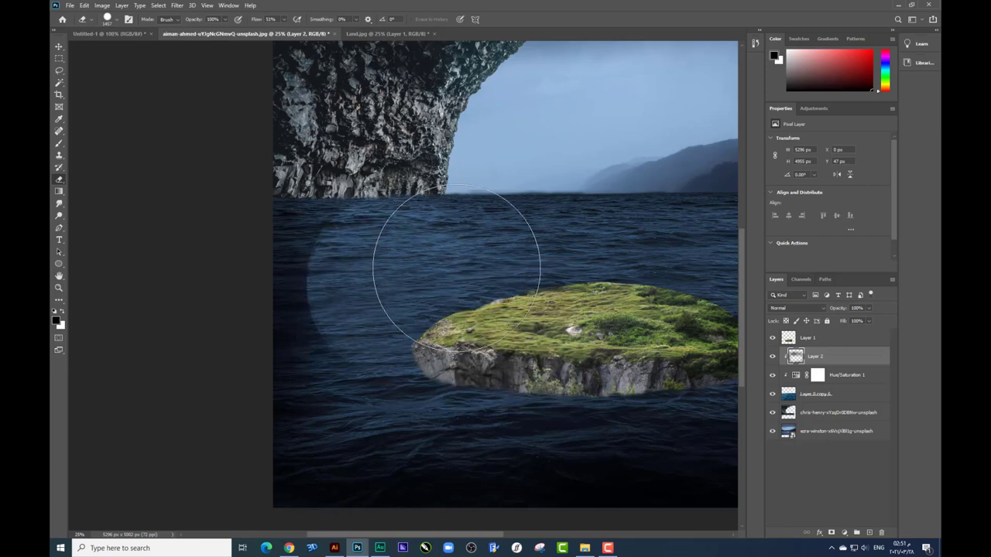
right_click(462, 264)
key(Return)
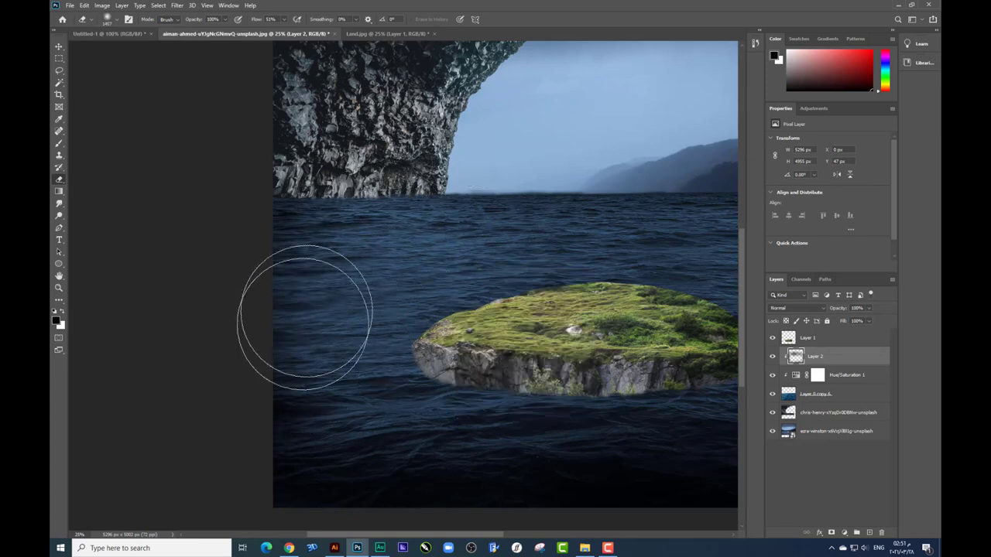
drag(387, 250, 380, 283)
scroll(378, 287, up, 1)
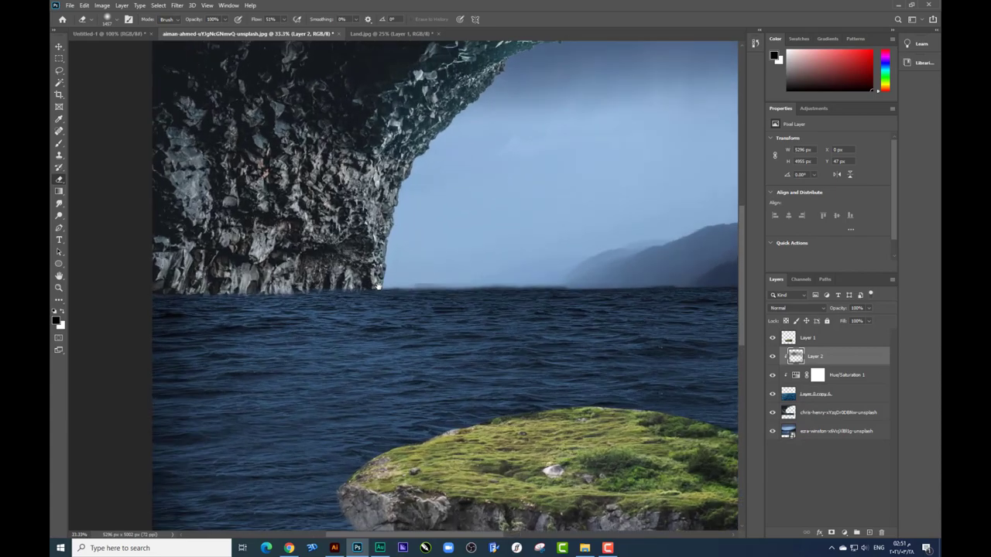
click(59, 46)
- Duplicate Hue/Saturation 1 and clip the copy to the cave cliff layer
scroll(464, 162, up, 3)
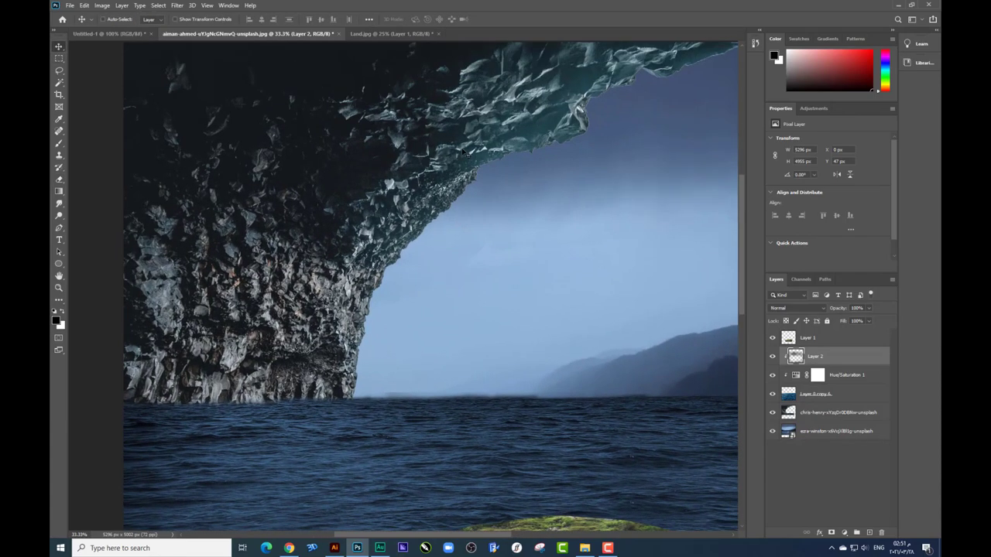
click(475, 159)
scroll(475, 159, down, 1)
scroll(472, 160, down, 2)
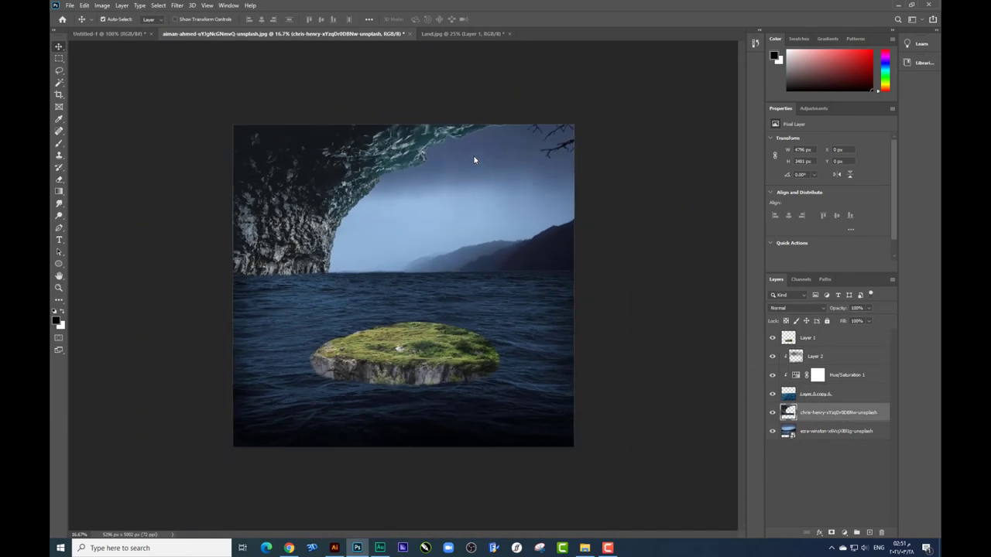
scroll(499, 282, up, 1)
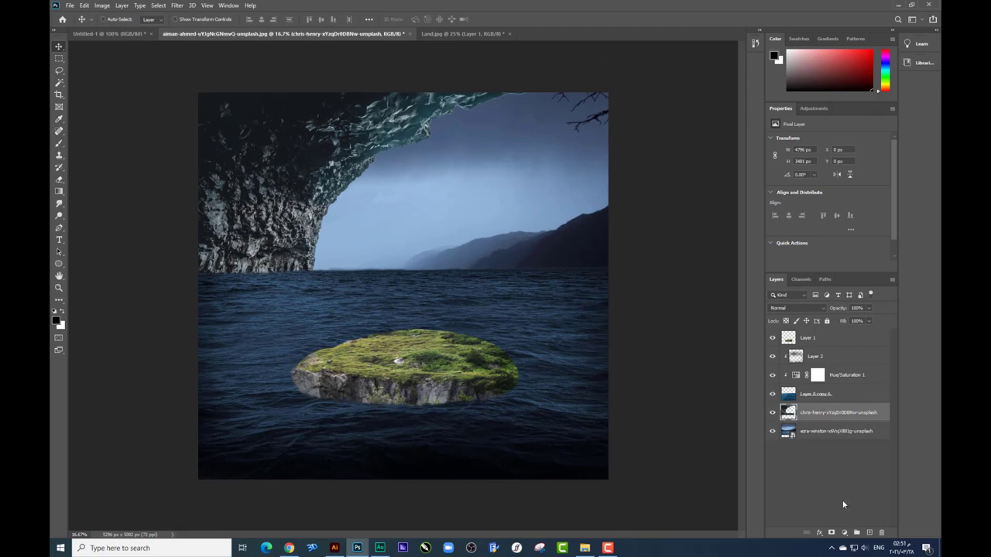
click(846, 378)
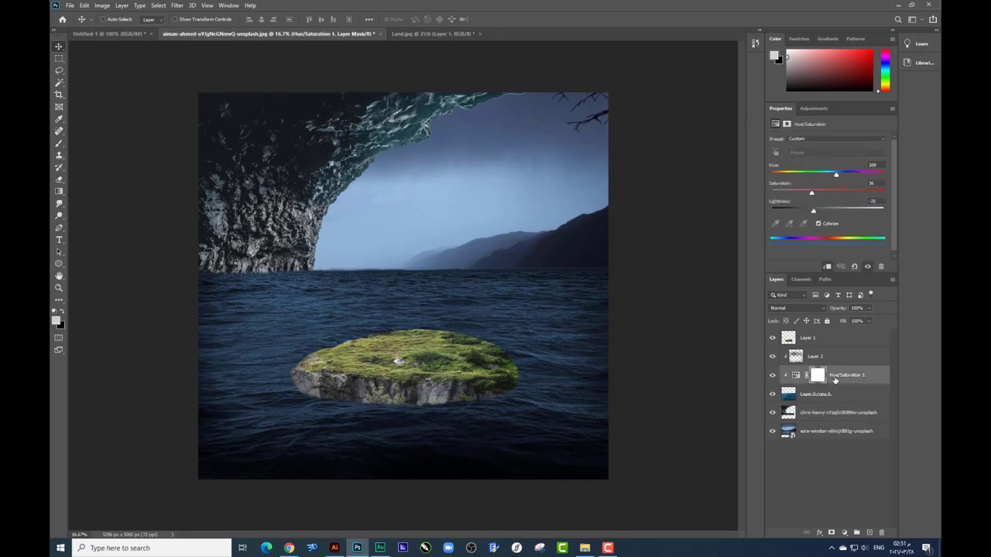
key(ctrl+j)
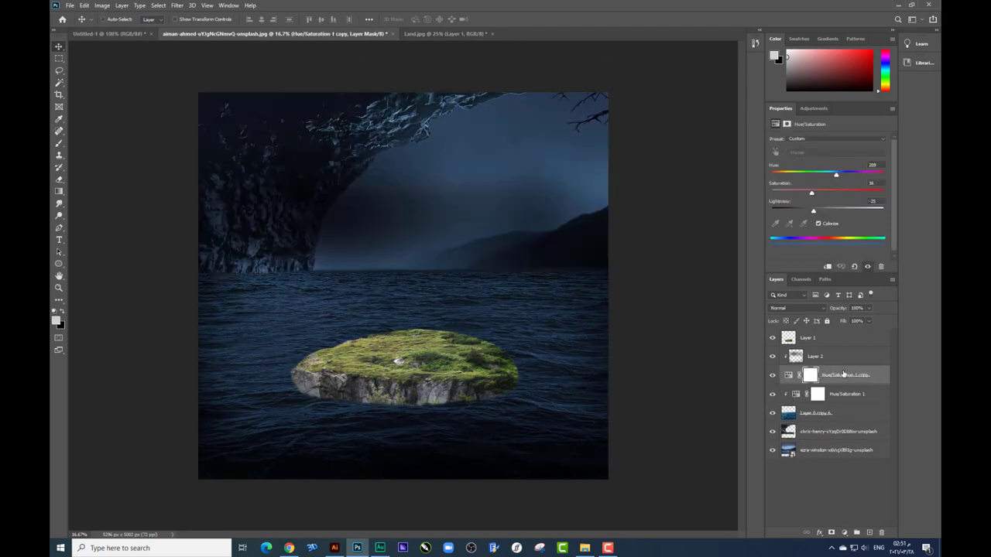
drag(844, 375, 844, 421)
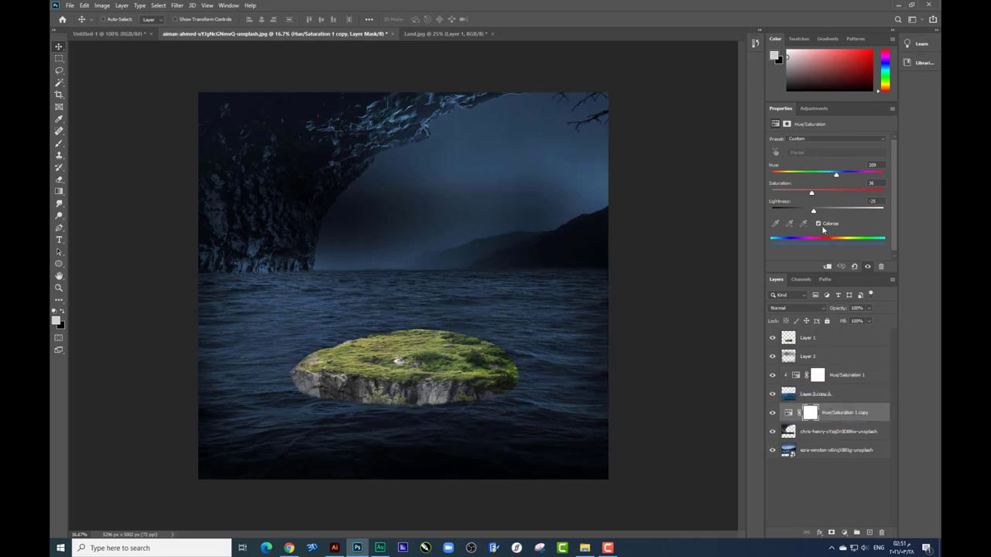
click(827, 267)
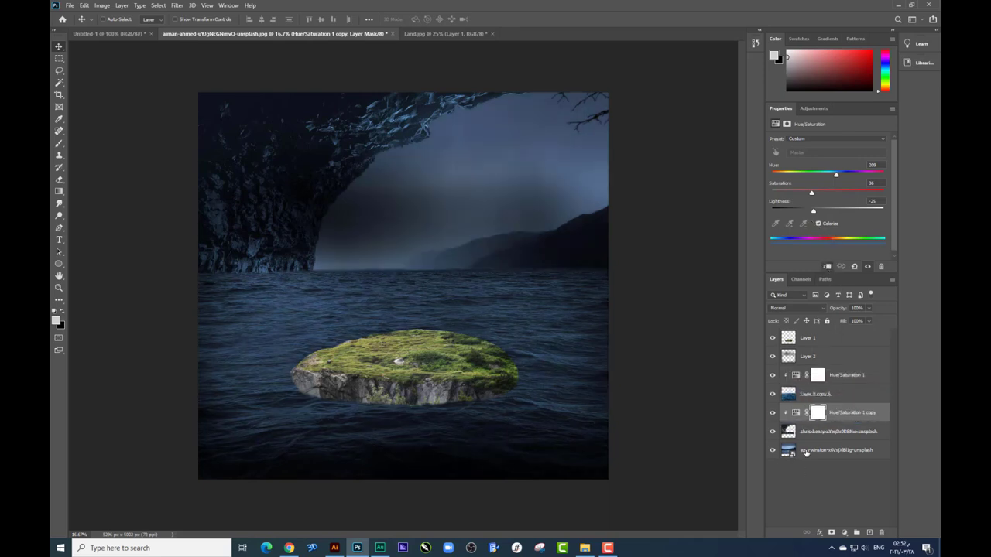
- Invert the copy's mask and paint white over the cave rock to reveal the tint
click(827, 357)
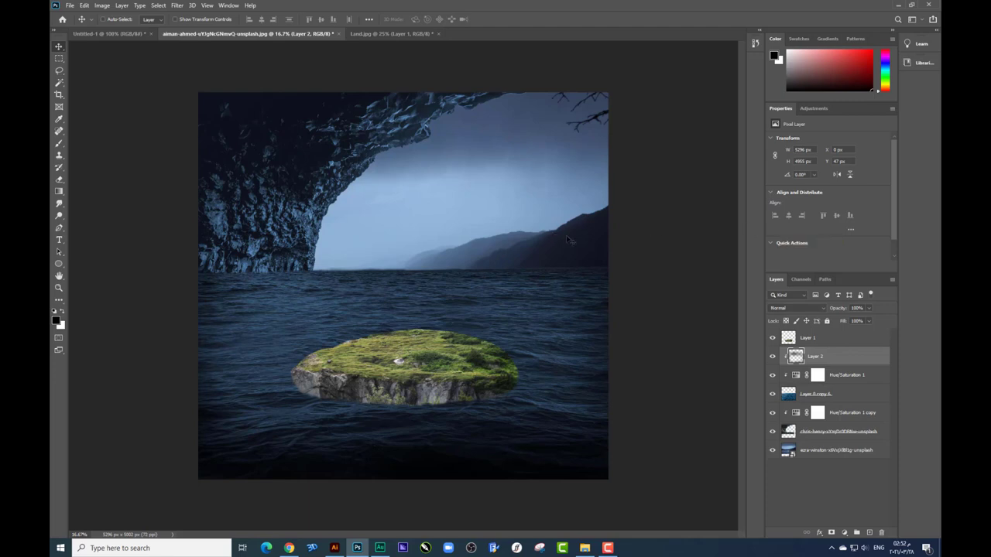
click(831, 416)
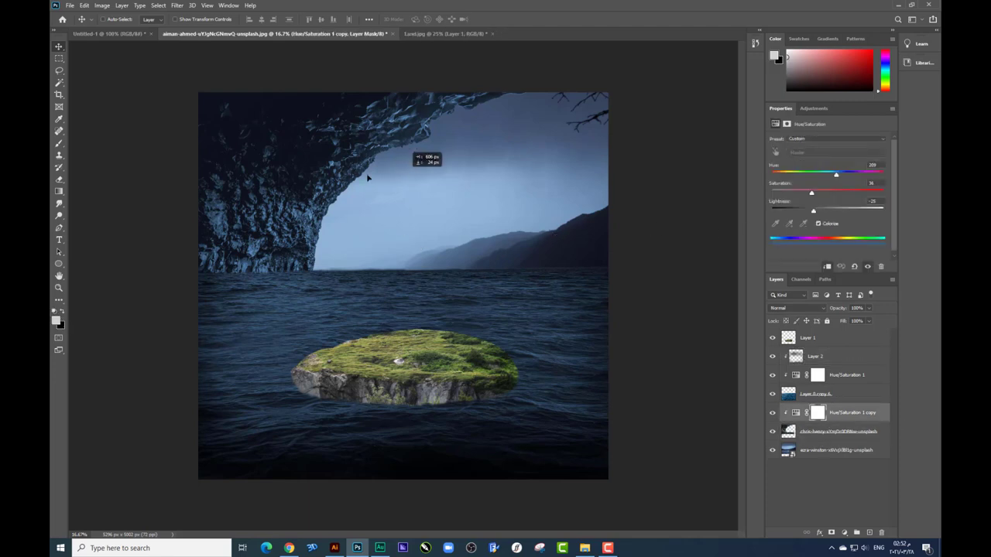
click(817, 413)
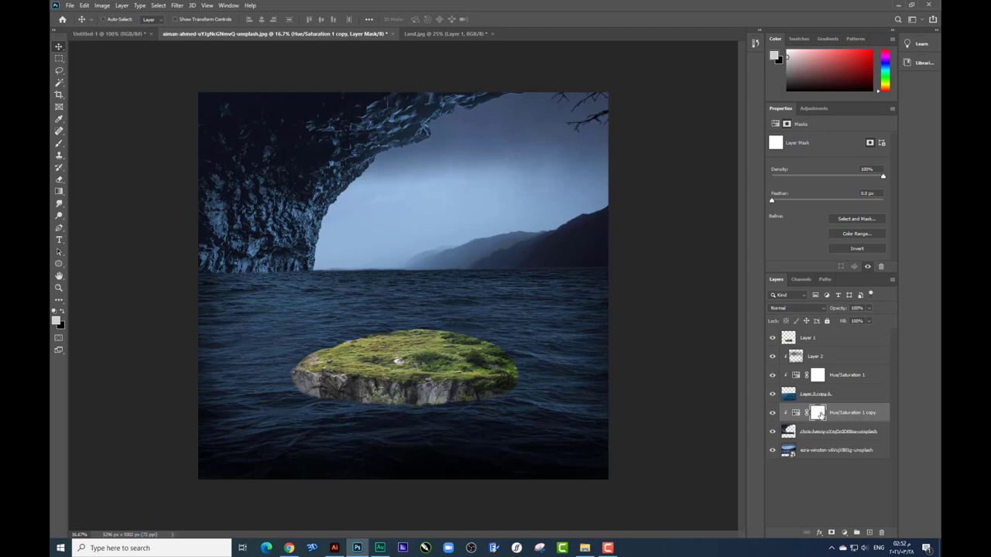
key(ctrl+i)
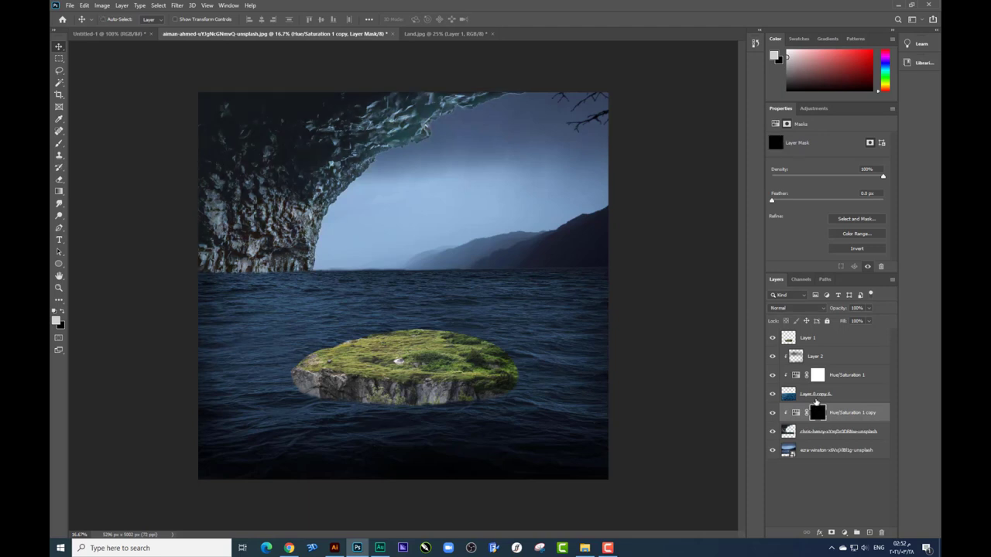
click(60, 144)
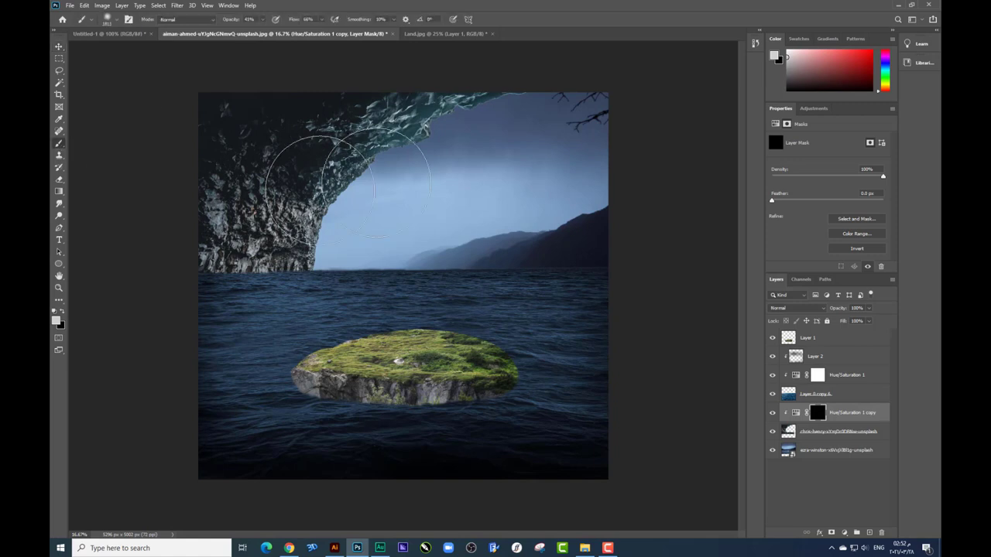
click(321, 19)
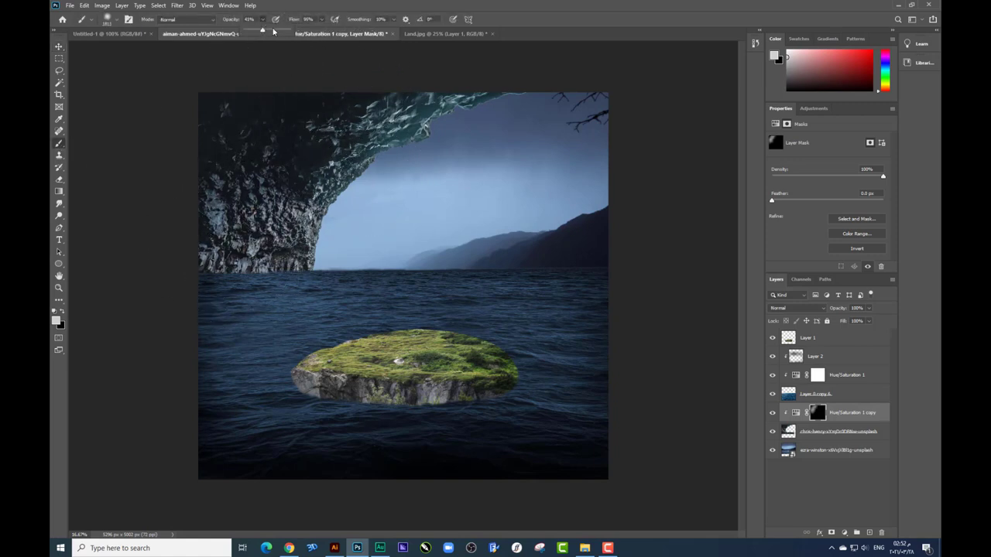
drag(265, 133, 248, 233)
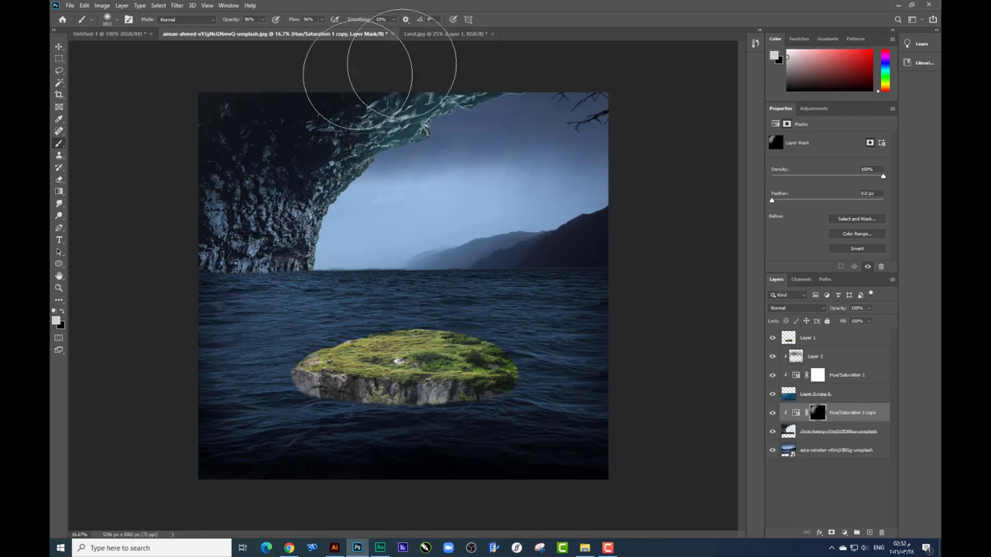
click(842, 431)
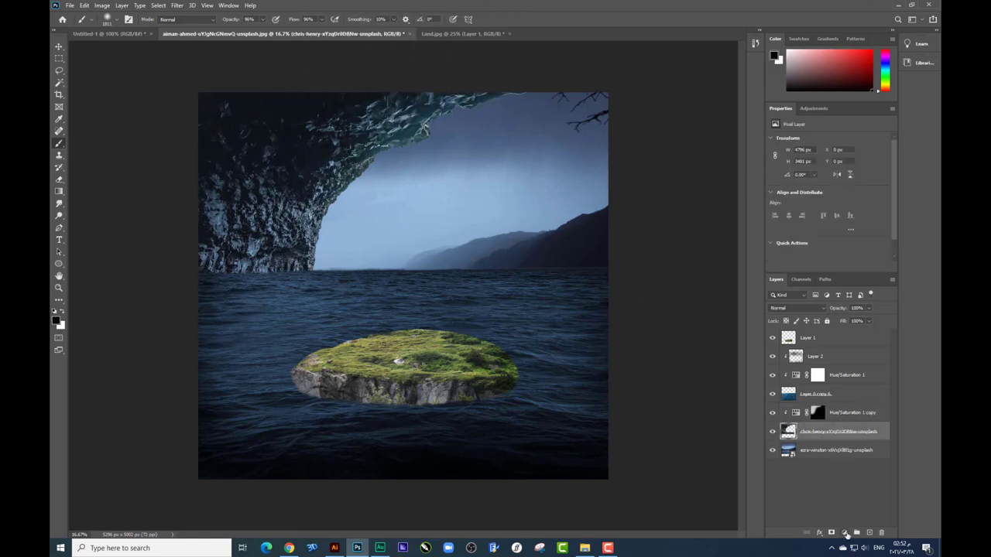
- Add a Levels adjustment clipped to the cave layer, set to 21, 1.21, 213
click(845, 533)
click(855, 404)
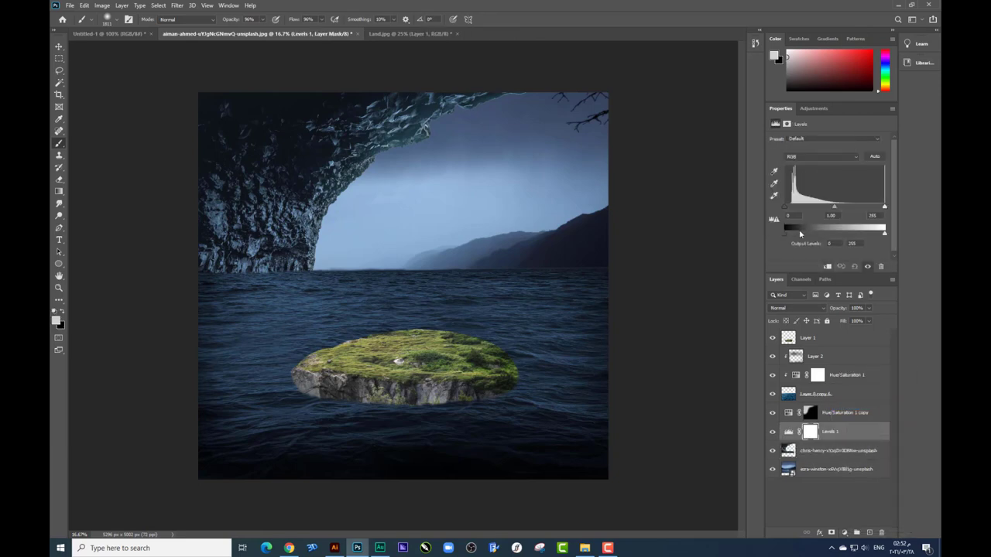
key(ctrl+alt+g)
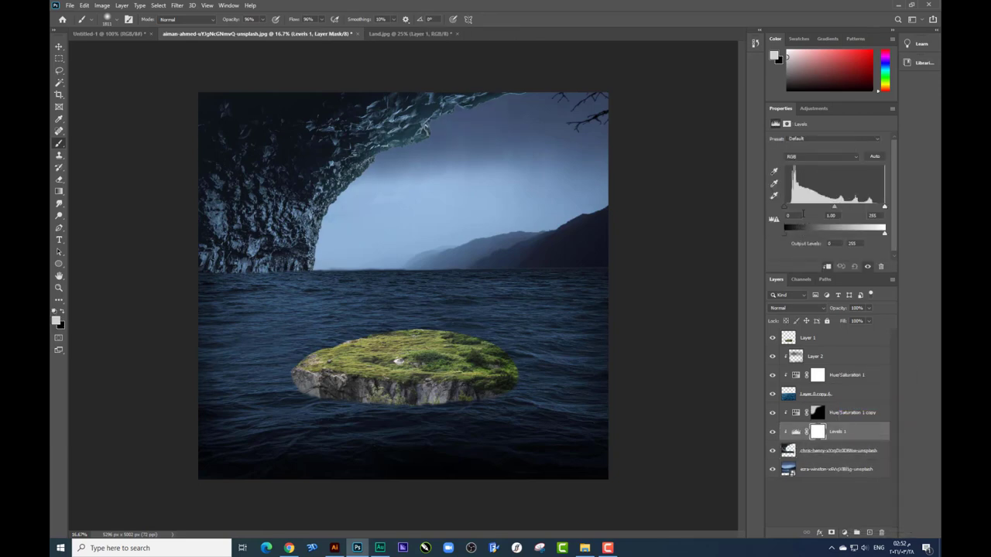
drag(785, 206, 863, 209)
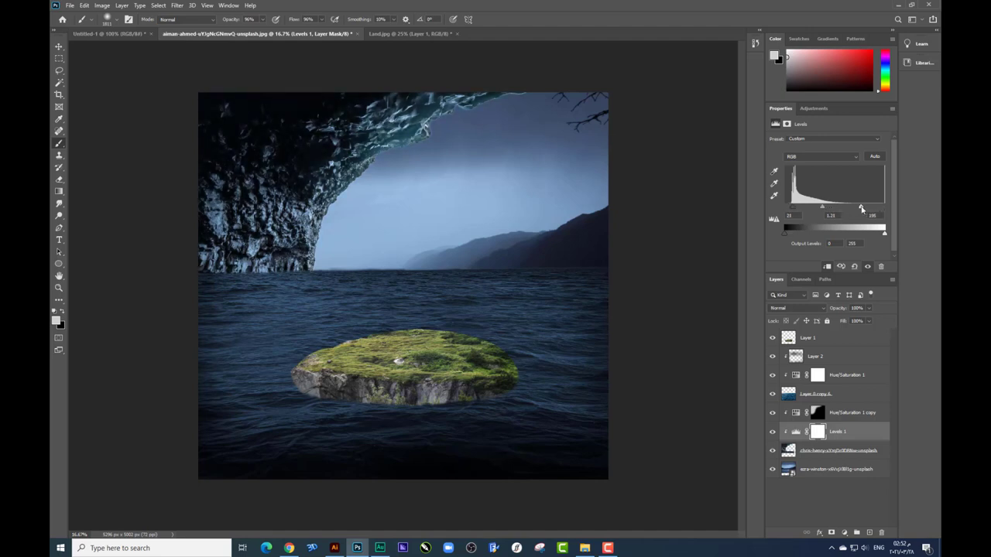
drag(866, 209, 869, 210)
- Zoom in on the cave and island and select the bottom lake photo layer
key(ctrl+plus)
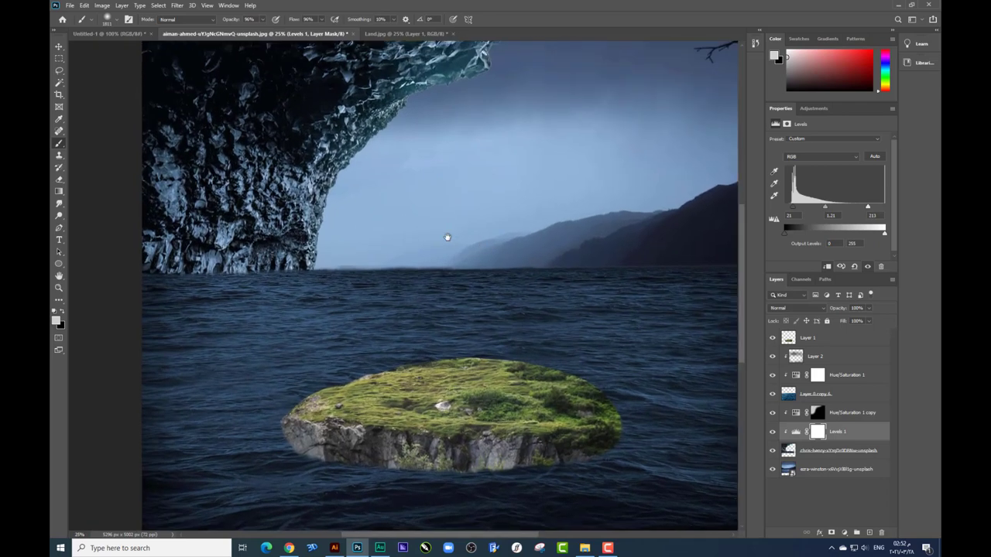
mouse_move(444, 235)
mouse_down()
mouse_move(531, 265)
mouse_move(505, 274)
mouse_up()
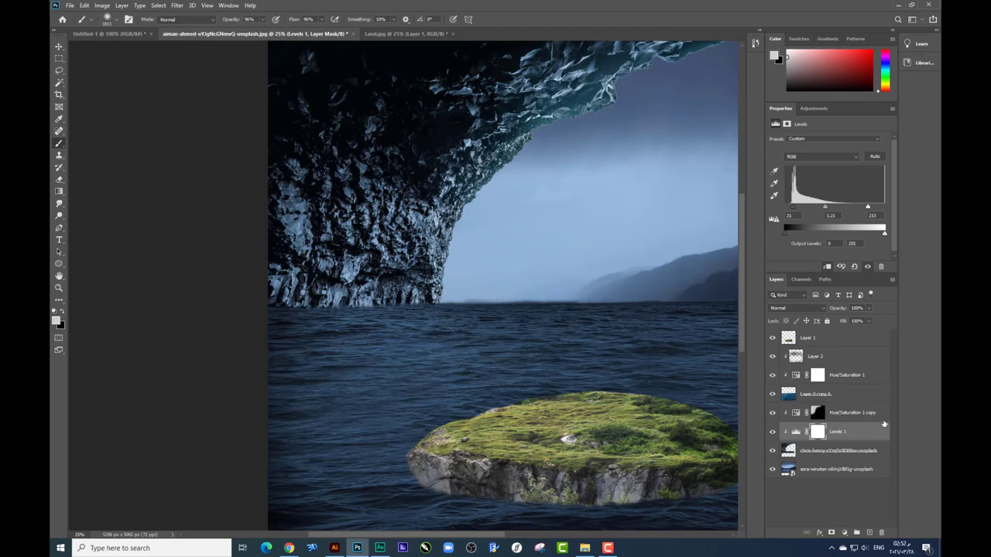
click(820, 468)
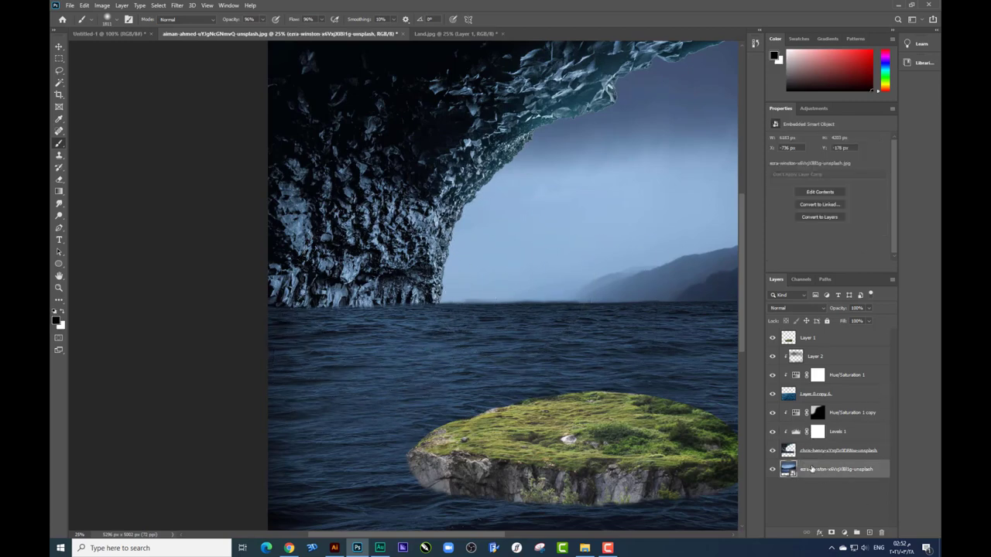
click(802, 456)
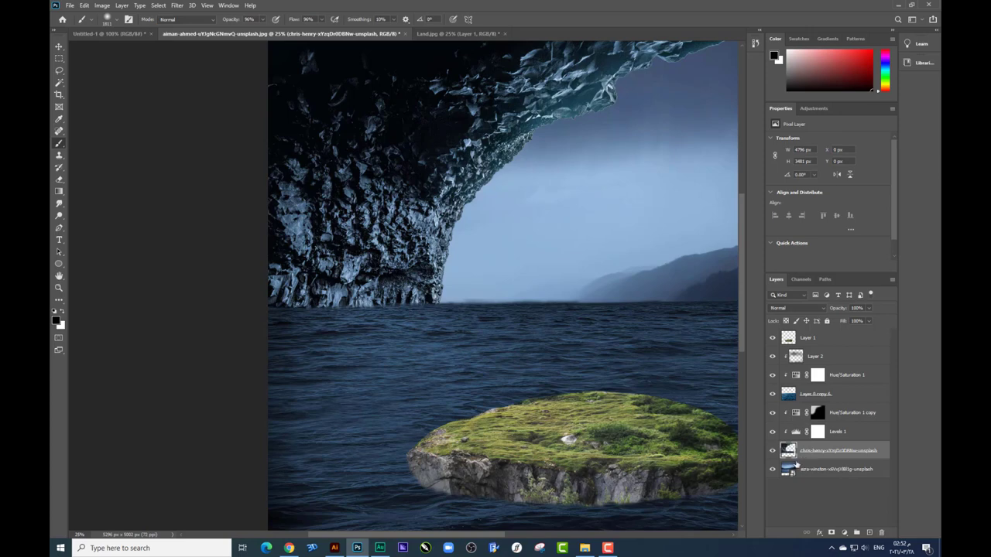
click(820, 468)
- Add Layer 3 above the lake photo and set a 187 px, 0% hardness brush at 51% opacity
click(868, 532)
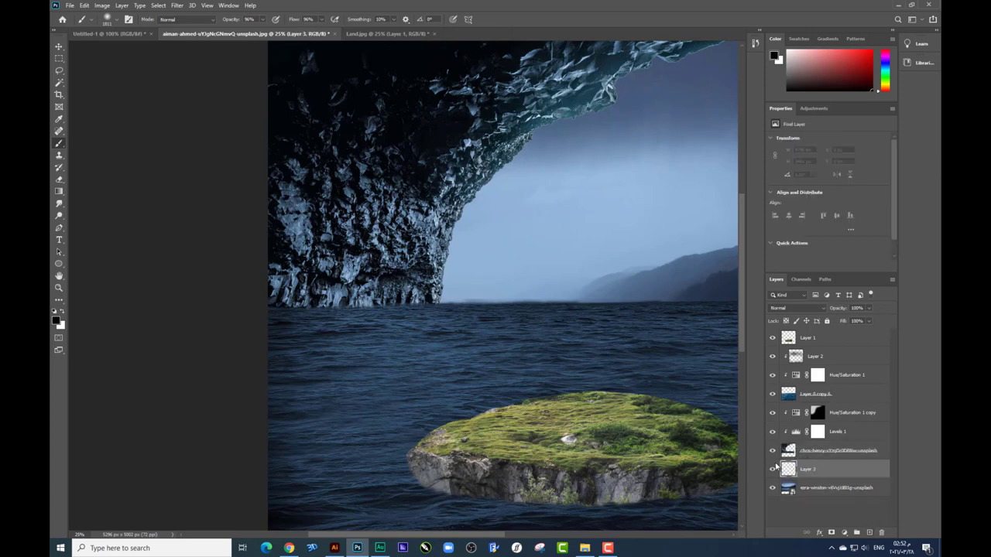
right_click(422, 352)
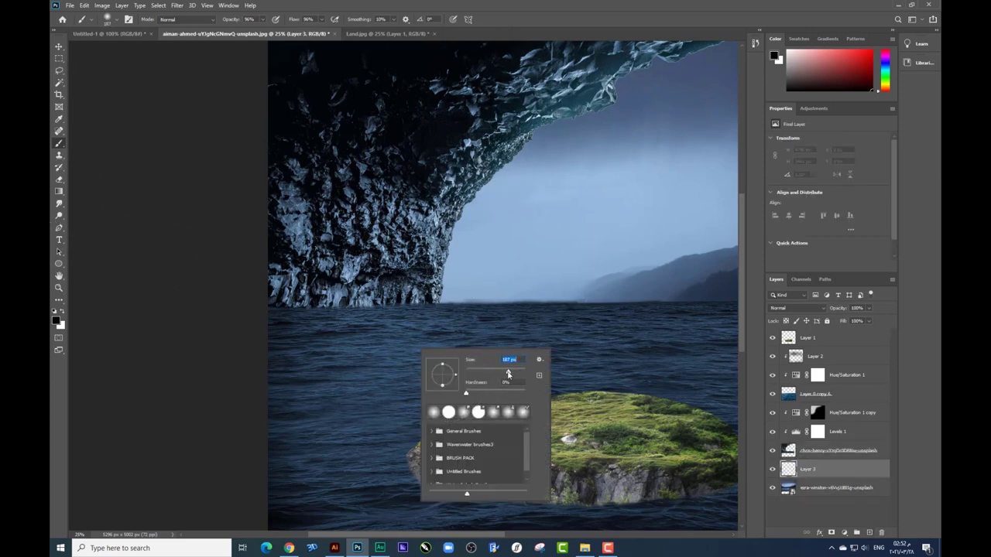
click(249, 32)
right_click(459, 335)
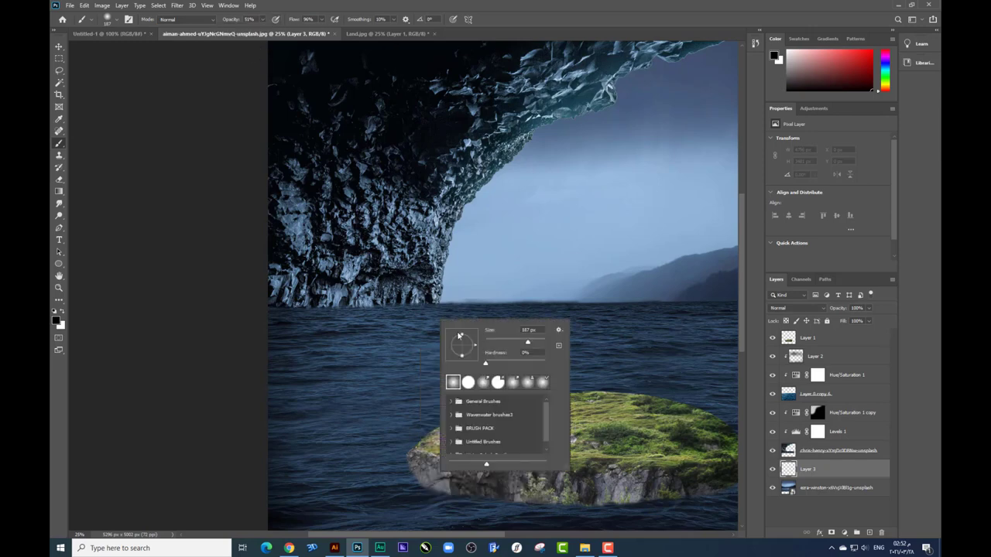
click(430, 303)
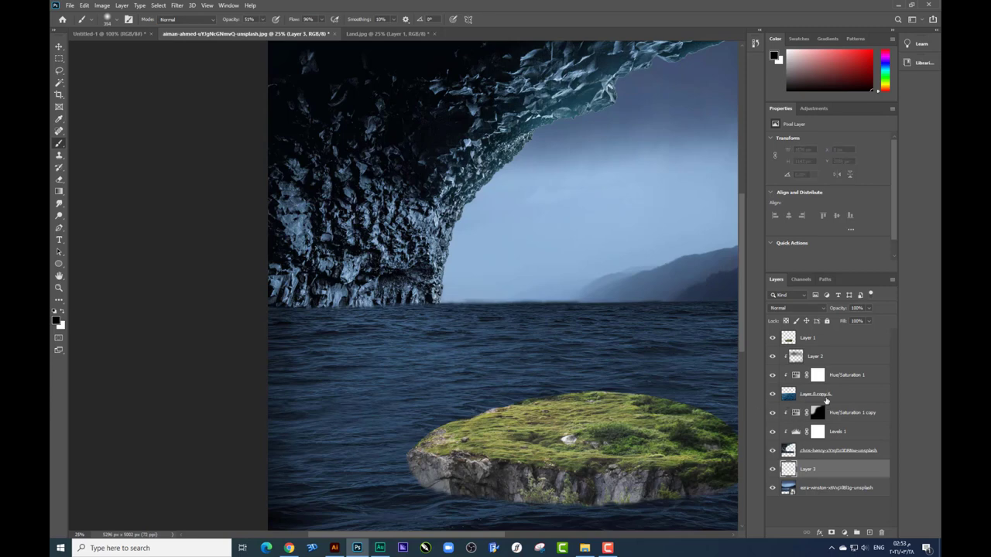
click(826, 397)
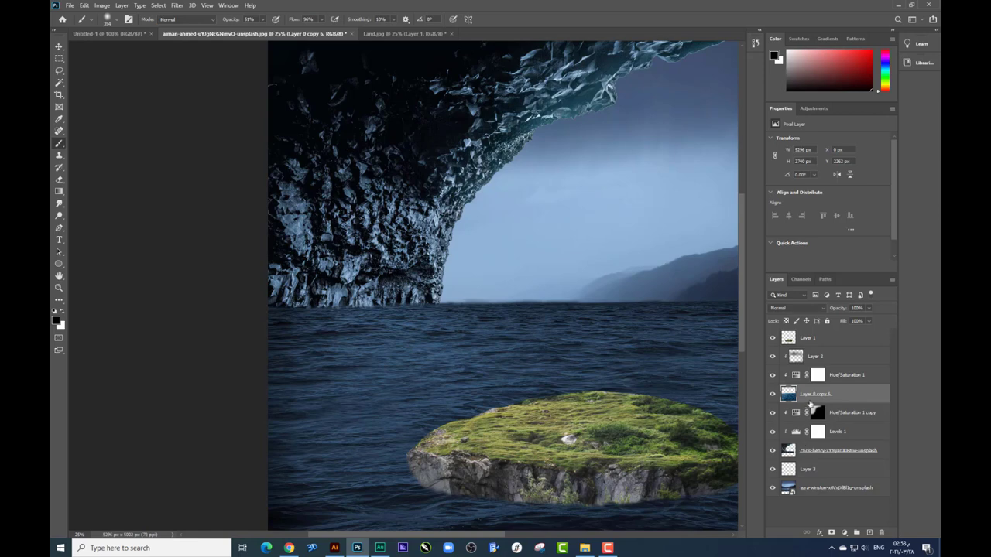
- Move Hue/Saturation 1 copy, Levels 1 and the cliff photo up just under Layer 1
click(844, 415)
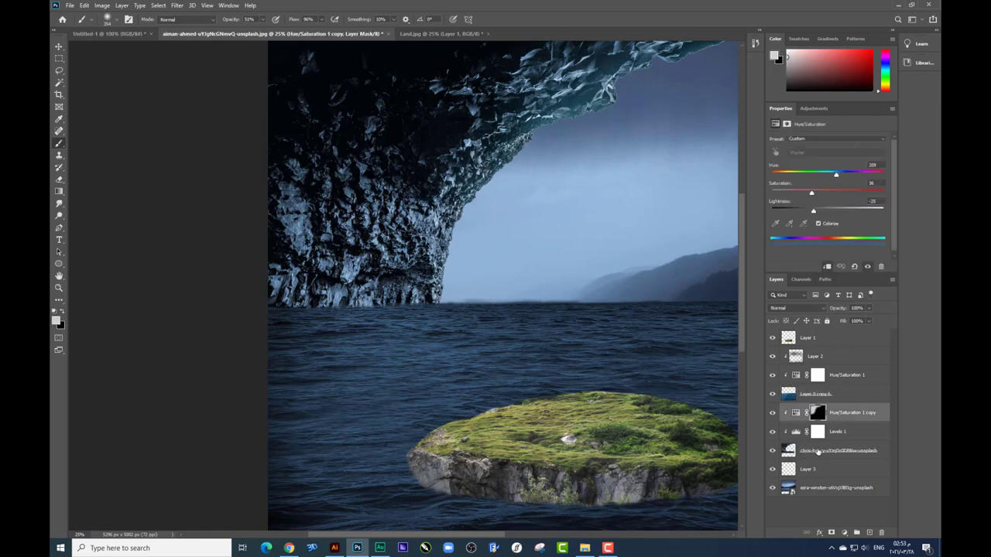
shift+click(818, 451)
click(59, 46)
drag(459, 250, 470, 208)
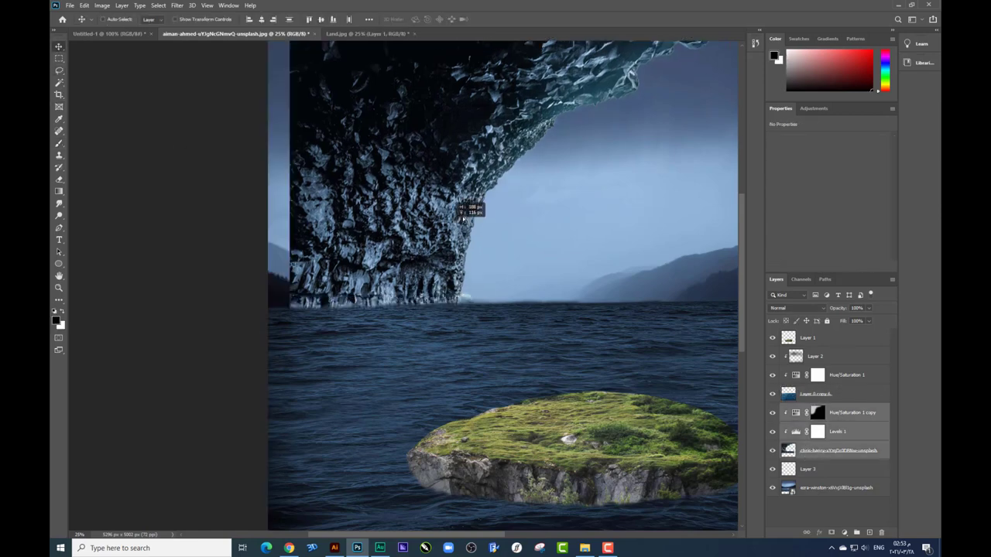
drag(840, 412, 832, 358)
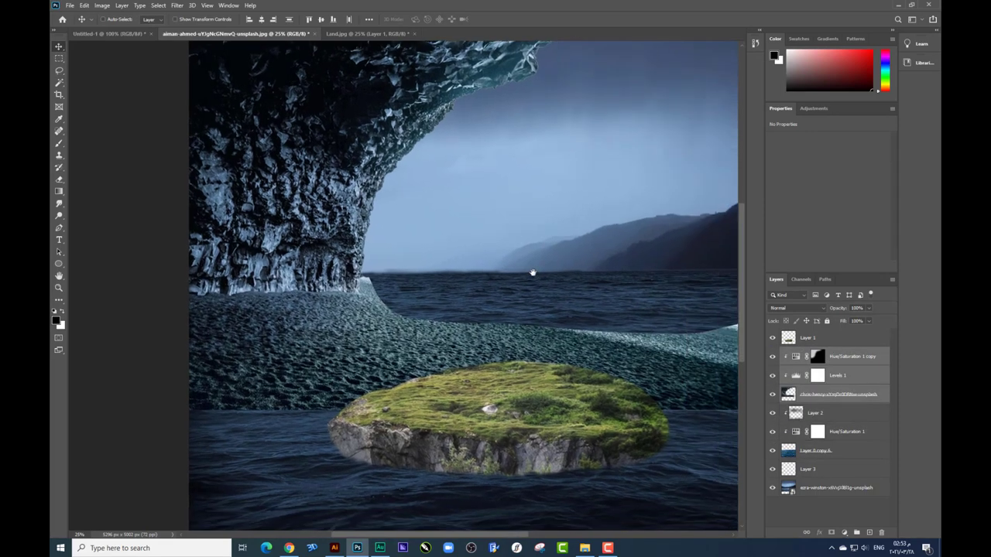
key(ctrl+minus)
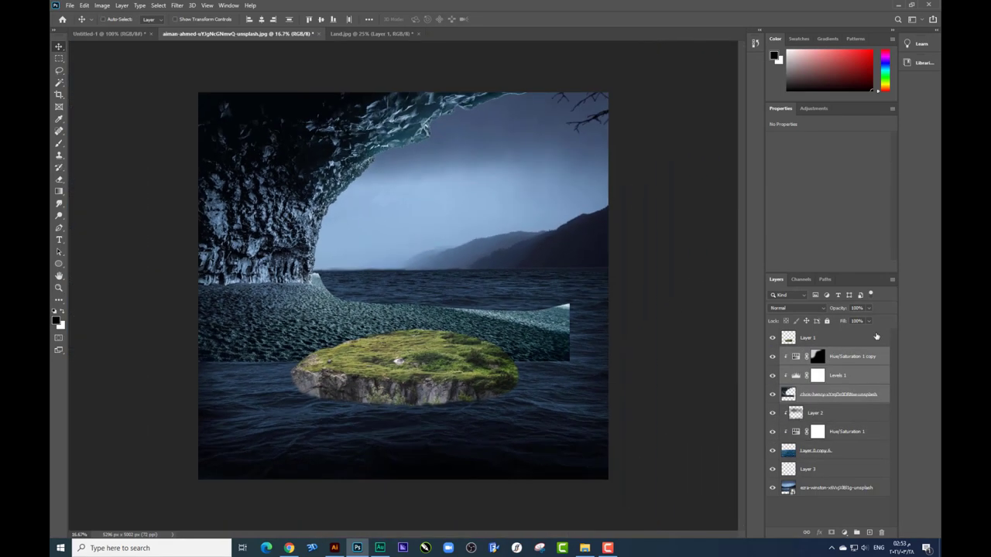
- Marquee and delete the cliff photo's textured sea strip, then zoom back in on the cliff
click(794, 400)
click(59, 58)
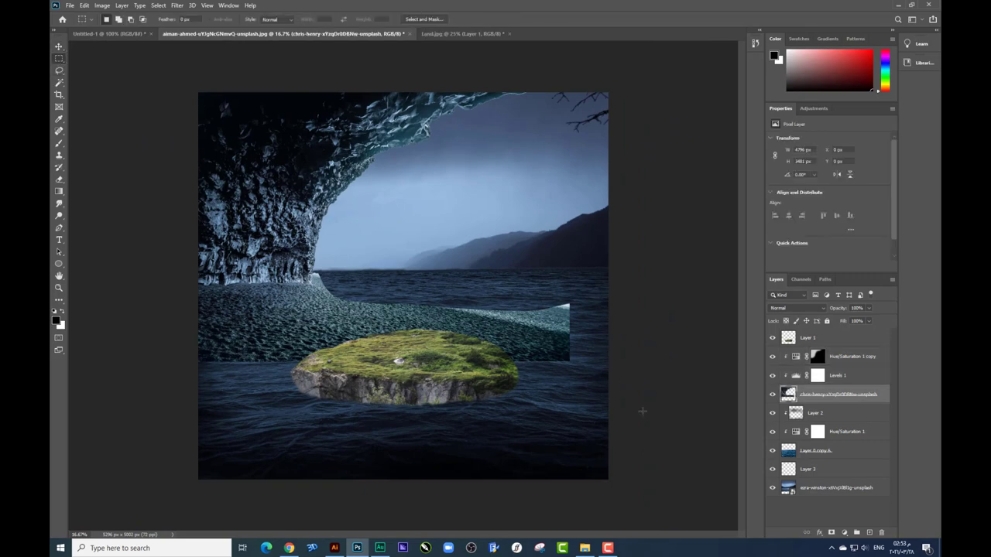
drag(608, 413, 155, 283)
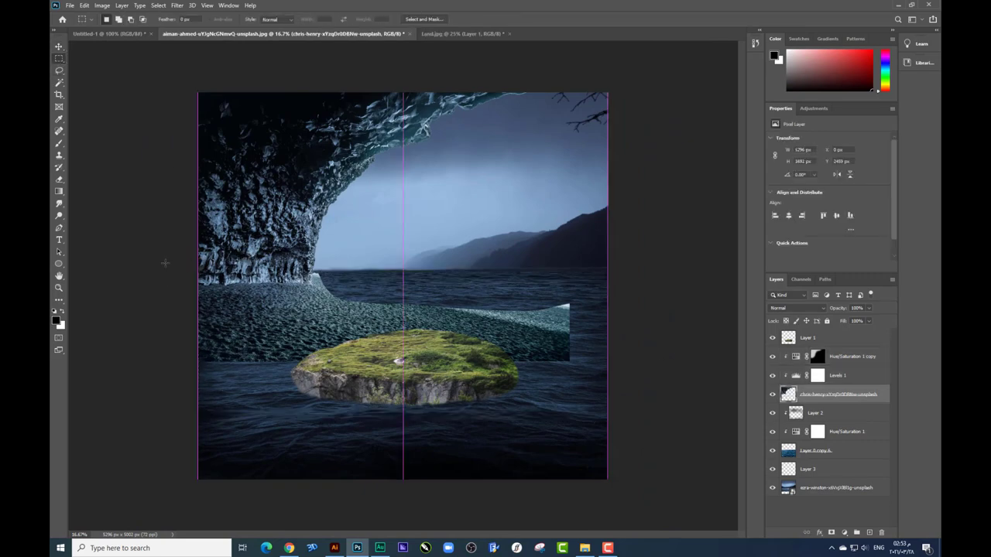
key(Delete)
key(ctrl+d)
key(ctrl+plus)
key(ctrl+plus)
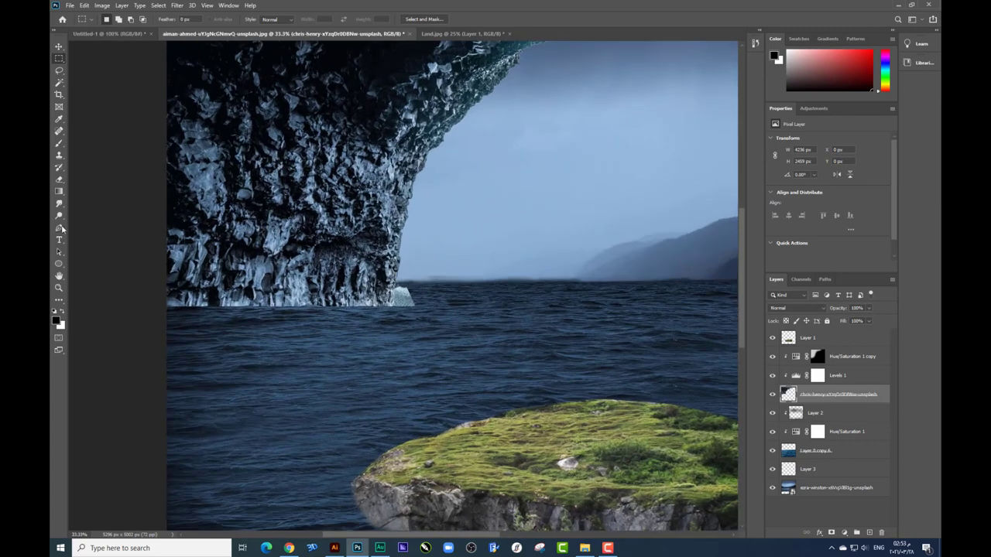
key(p)
click(399, 286)
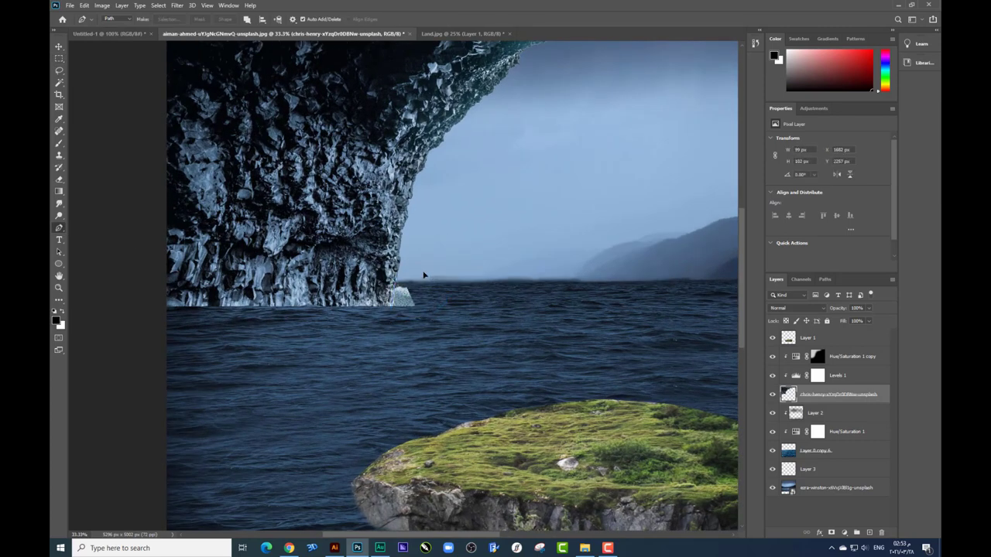
- Erase the cliff's ragged bottom edge with a 1457 px soft Eraser so it blends into the sea
key(Escape)
click(60, 179)
right_click(496, 273)
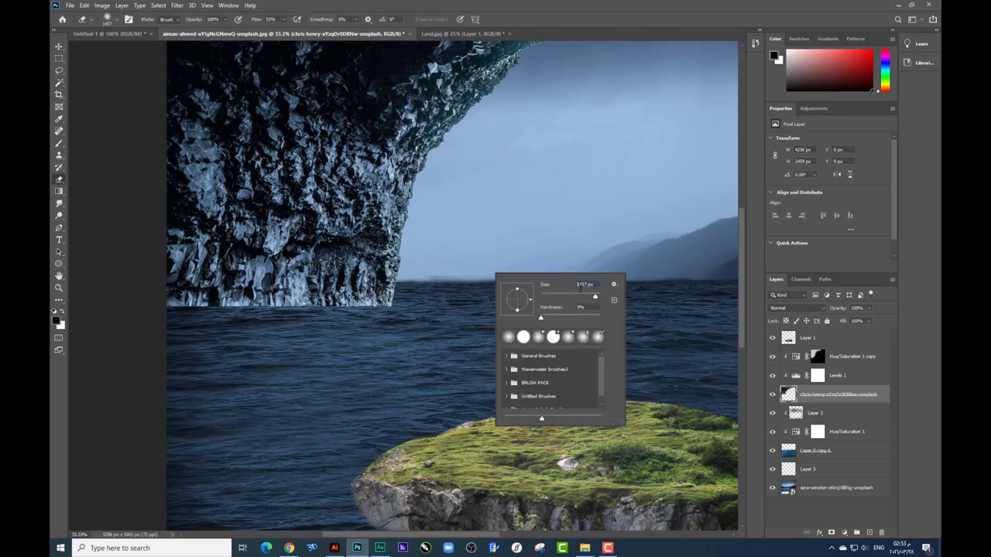
text(1457)
key(Return)
key(Return)
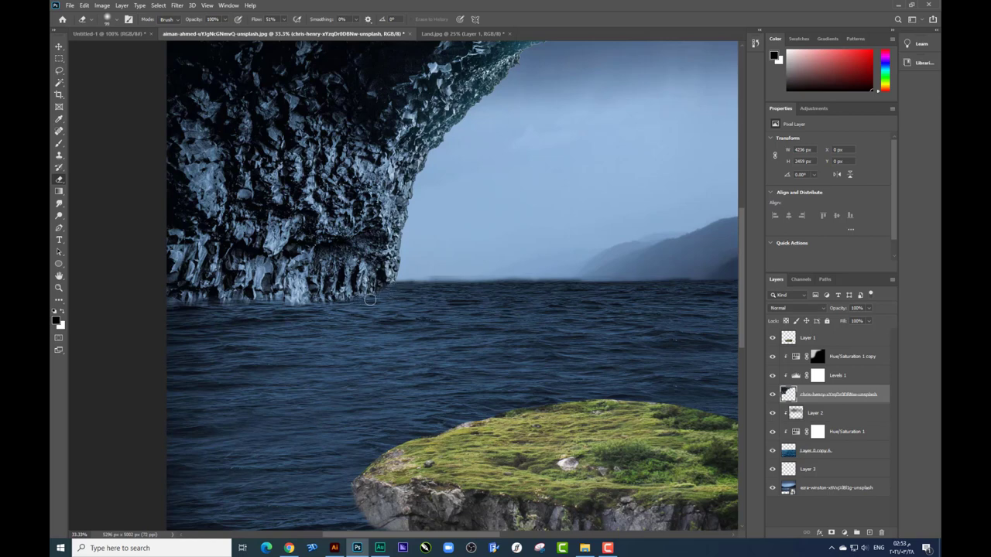
drag(370, 298, 316, 304)
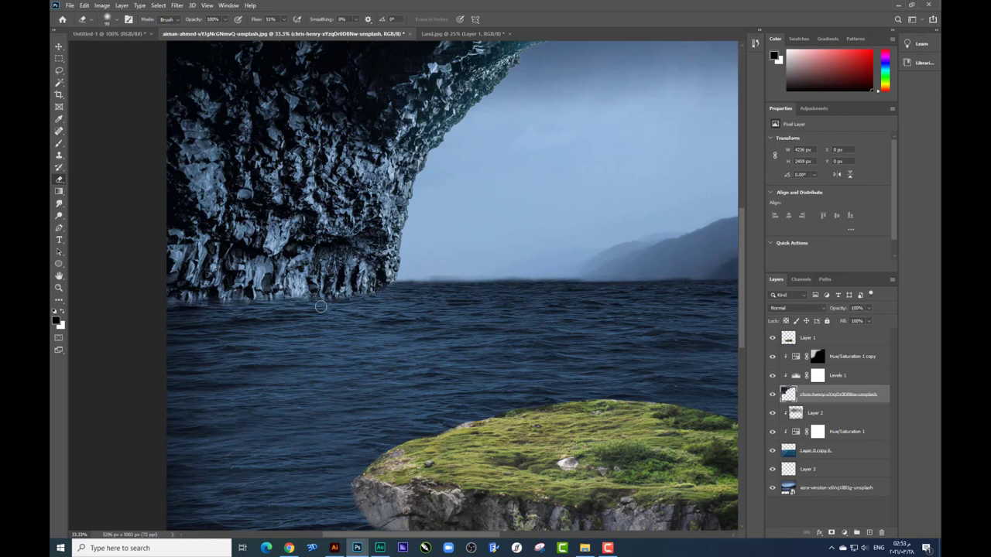
scroll(348, 323, down, 3)
scroll(348, 322, down, 2)
scroll(376, 317, up, 3)
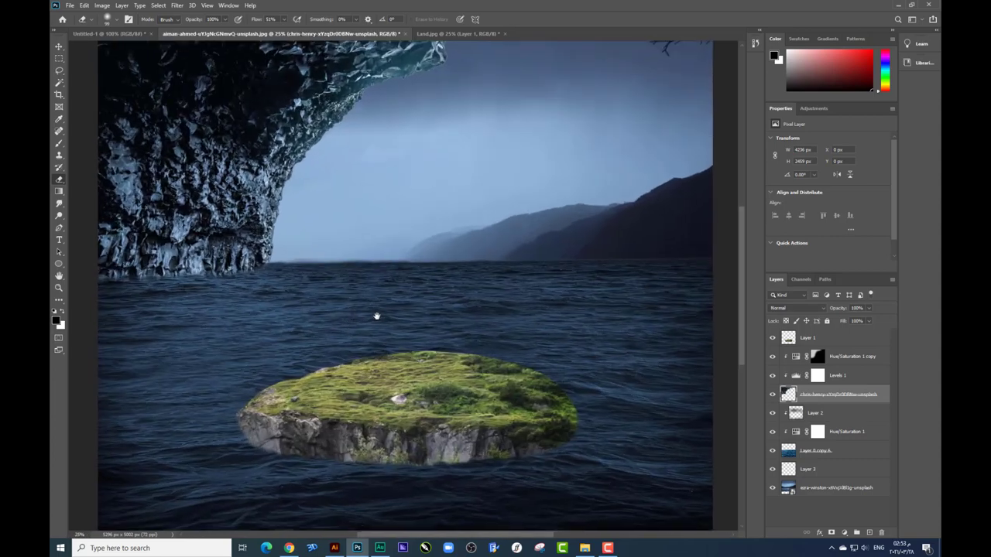
drag(376, 317, 428, 304)
- Add Layer 4 above Layer 2 and try dark strokes under the cliff, then undo them
click(815, 413)
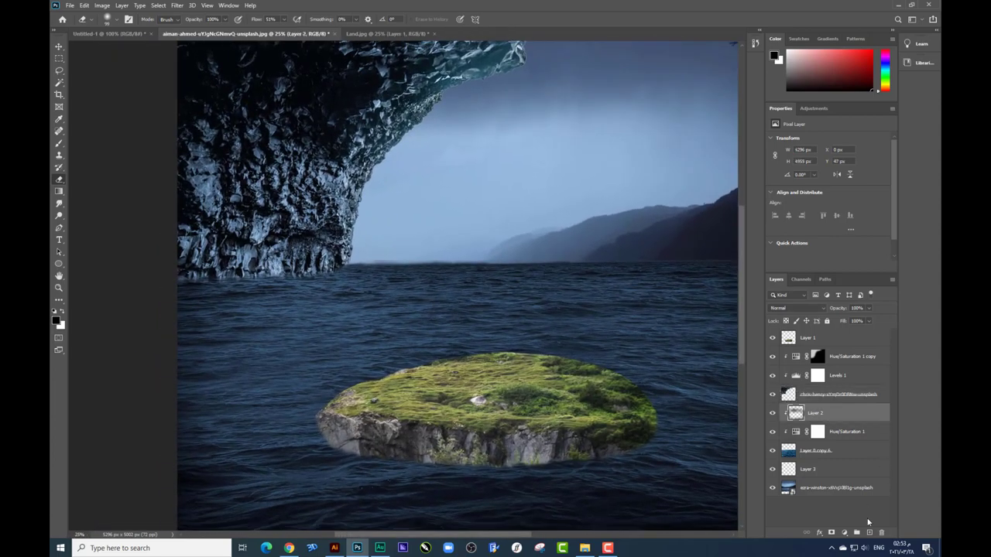
click(869, 532)
click(60, 145)
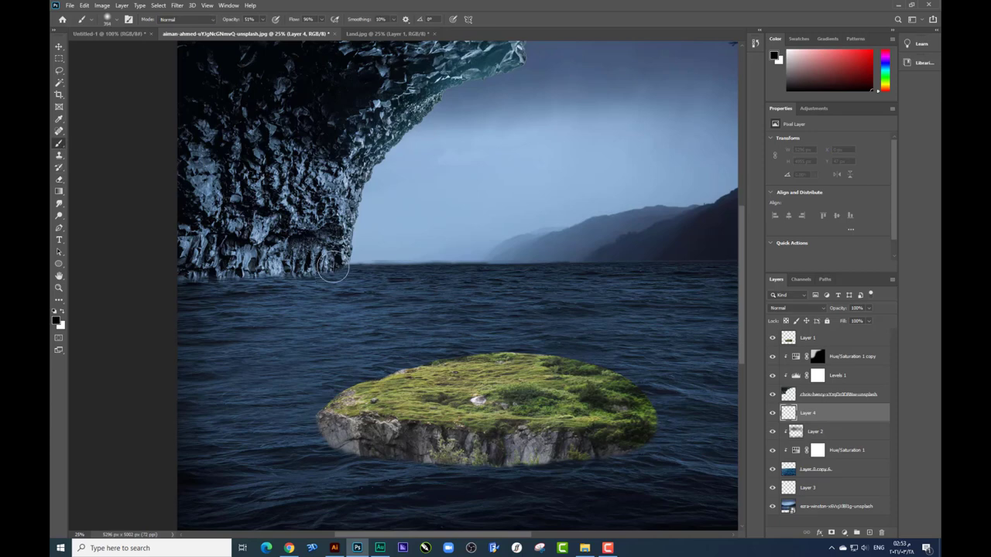
right_click(364, 288)
click(341, 267)
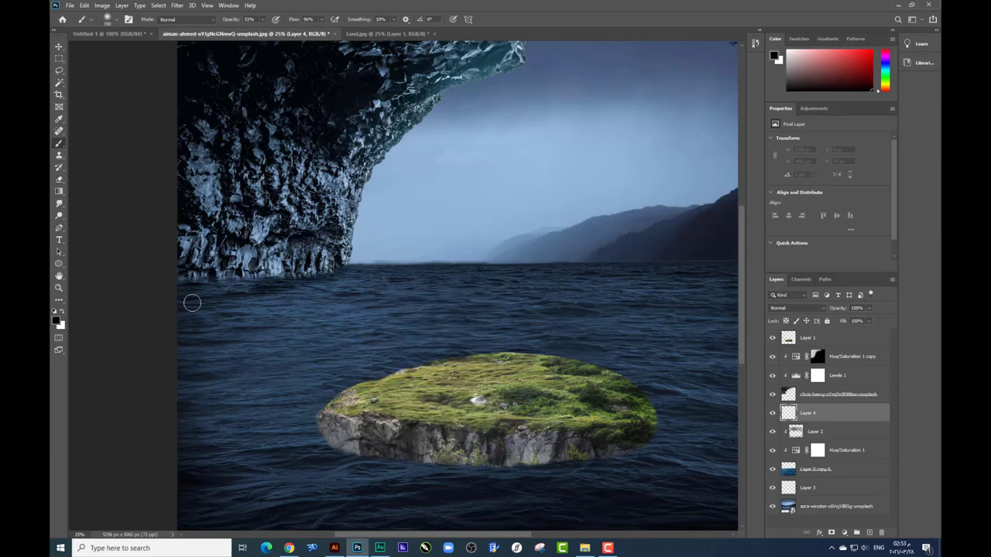
drag(344, 273, 120, 326)
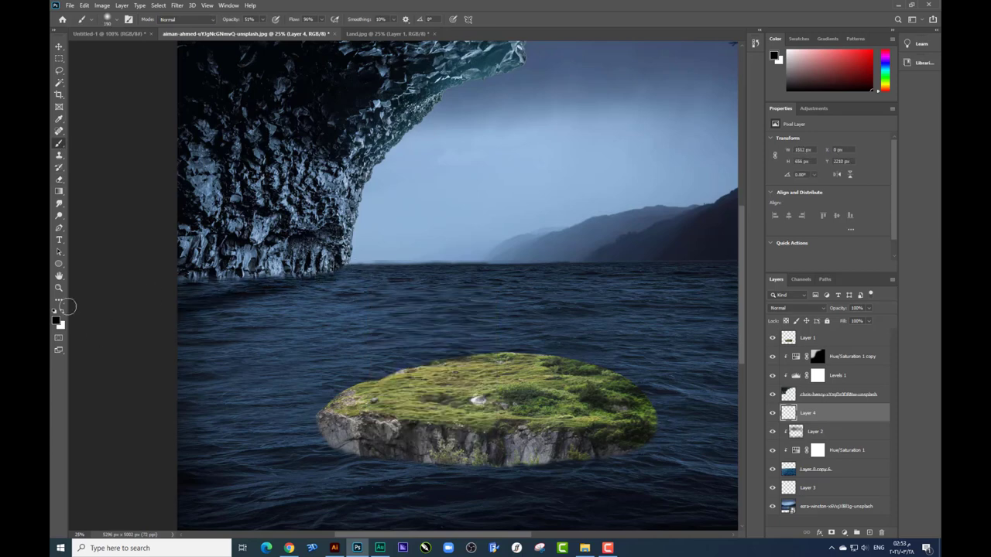
drag(68, 306, 334, 282)
right_click(338, 279)
key(Escape)
key(ctrl+z)
key(ctrl+z)
- At 30% opacity and 70% flow, paint a soft shadow under the cliff and lower-left water
click(262, 19)
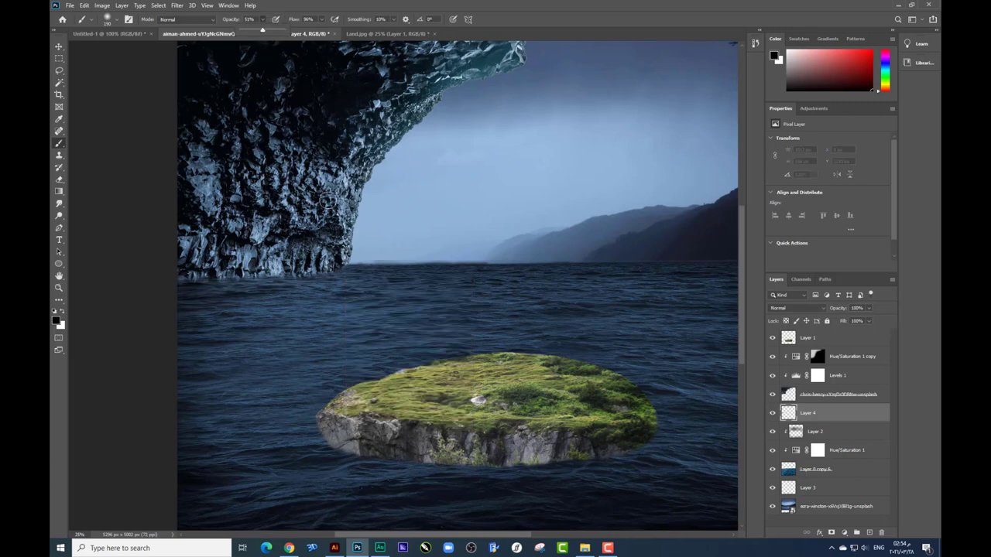
click(321, 20)
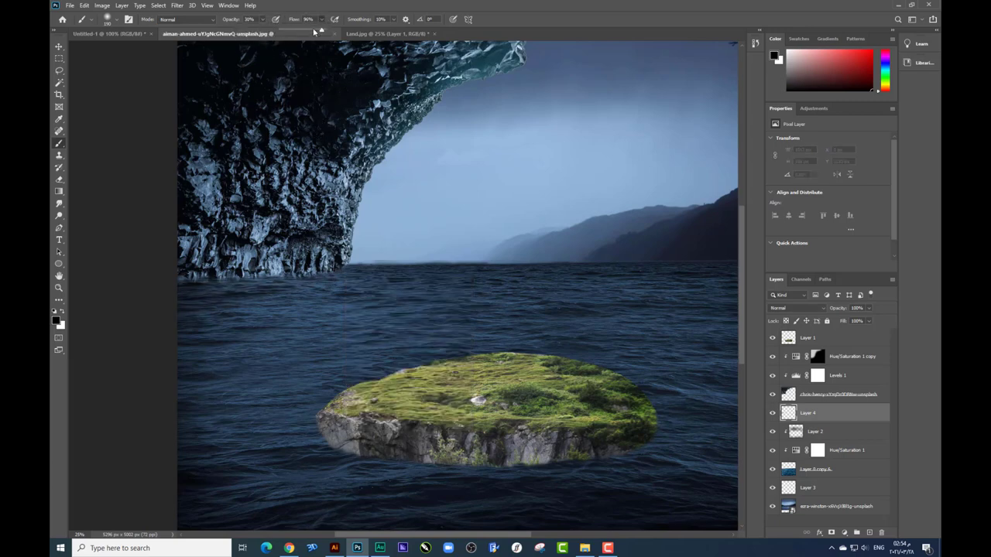
click(328, 270)
right_click(334, 313)
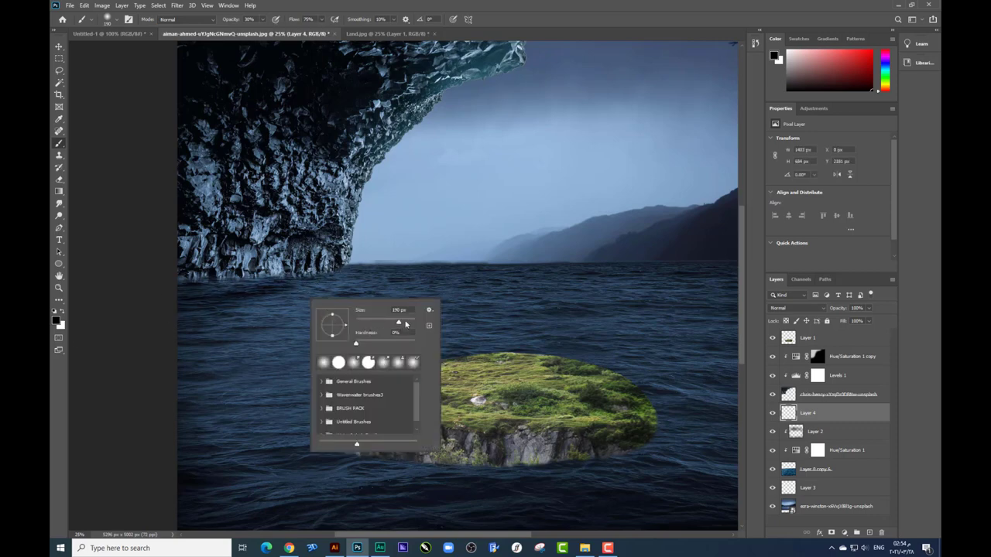
key(Return)
drag(308, 295, 217, 311)
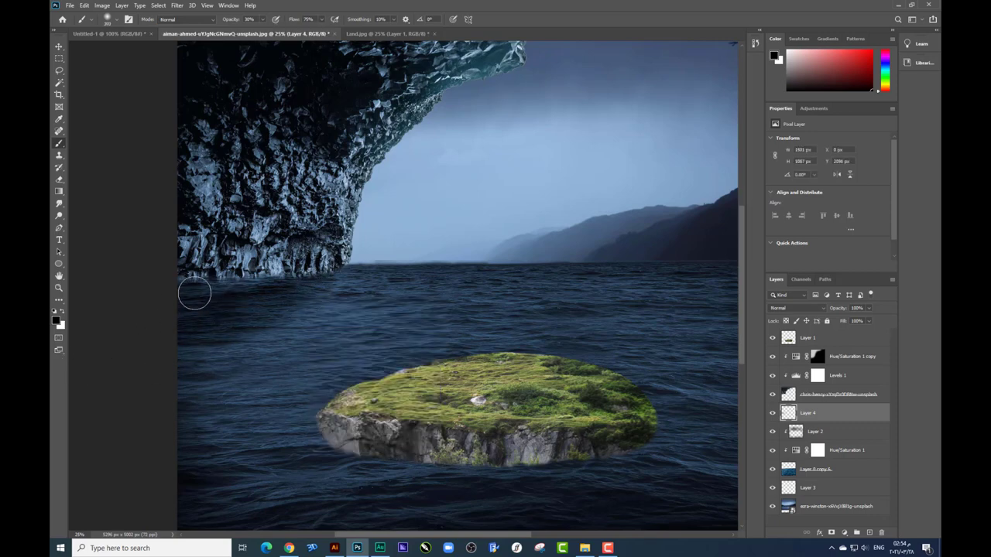
mouse_move(333, 267)
mouse_down()
mouse_move(276, 320)
mouse_move(245, 332)
mouse_move(195, 327)
mouse_up()
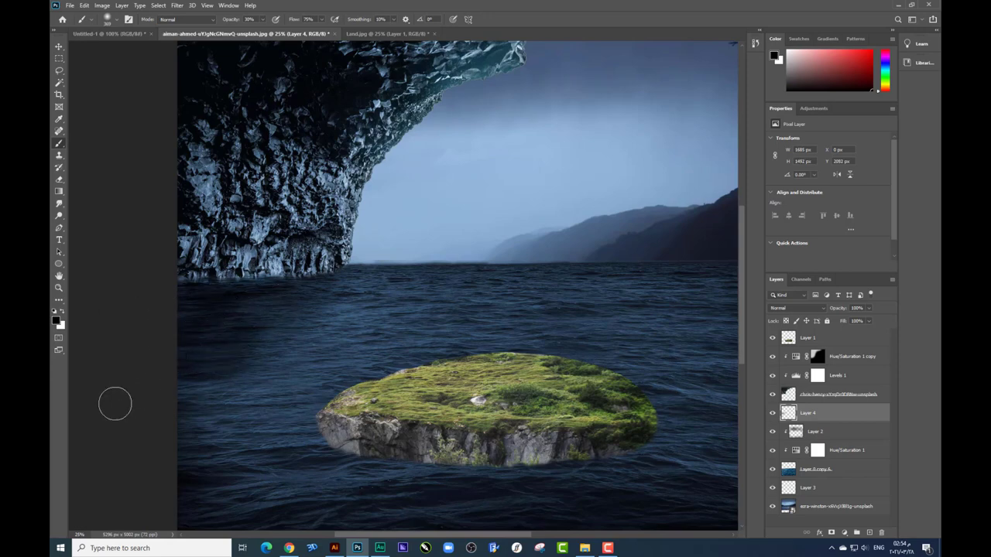
drag(194, 383, 197, 403)
drag(258, 318, 276, 342)
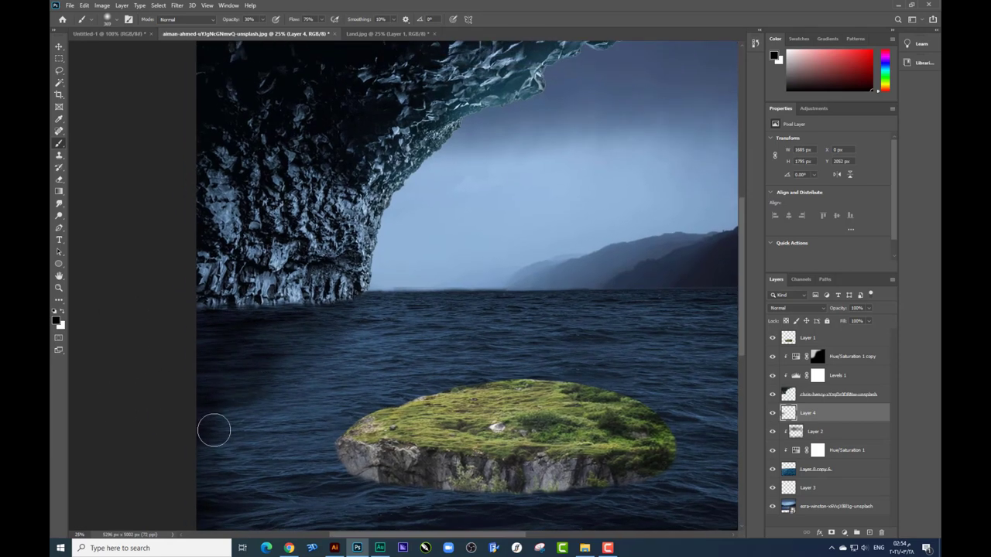
mouse_move(213, 431)
mouse_down()
mouse_move(155, 462)
mouse_move(227, 392)
mouse_up()
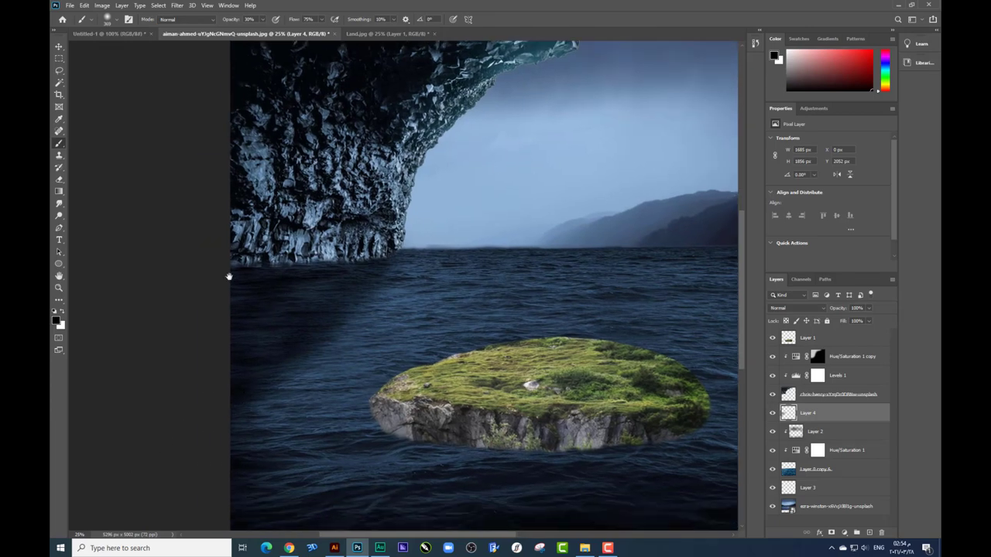
- Resize the Eraser to 400 px, return to the brush, and select the cave photo layer
click(60, 179)
right_click(322, 318)
drag(420, 341, 425, 341)
key(Return)
right_click(387, 365)
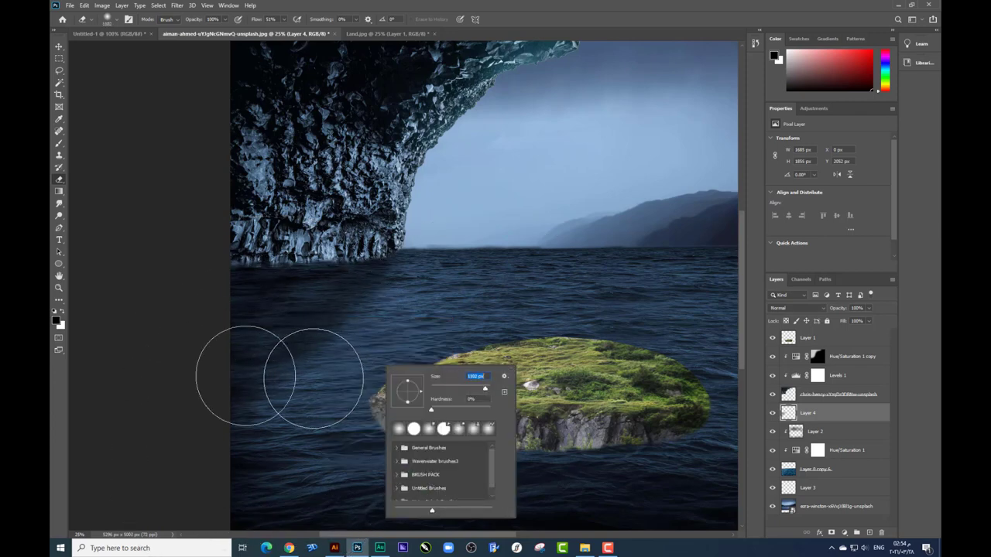
key(Return)
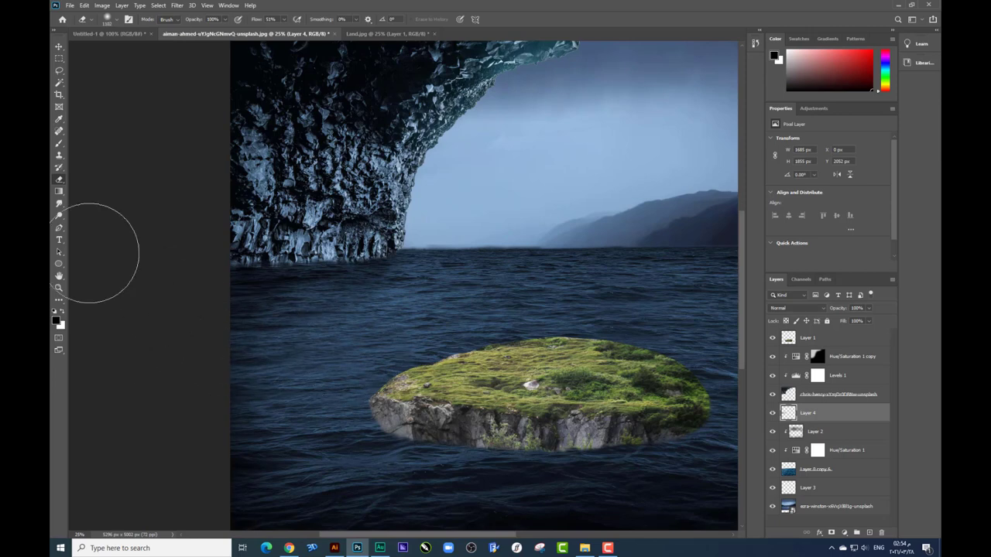
click(60, 144)
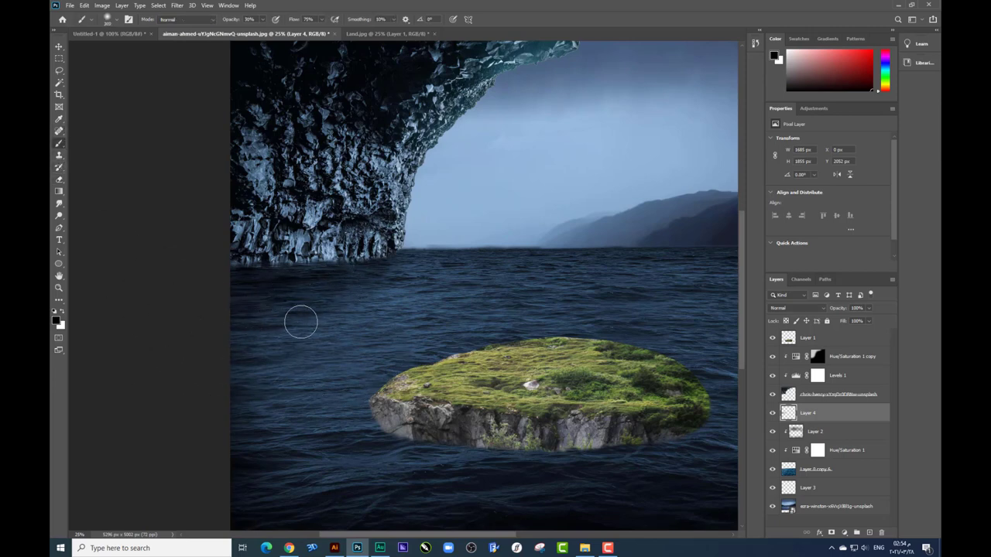
scroll(380, 309, up, 2)
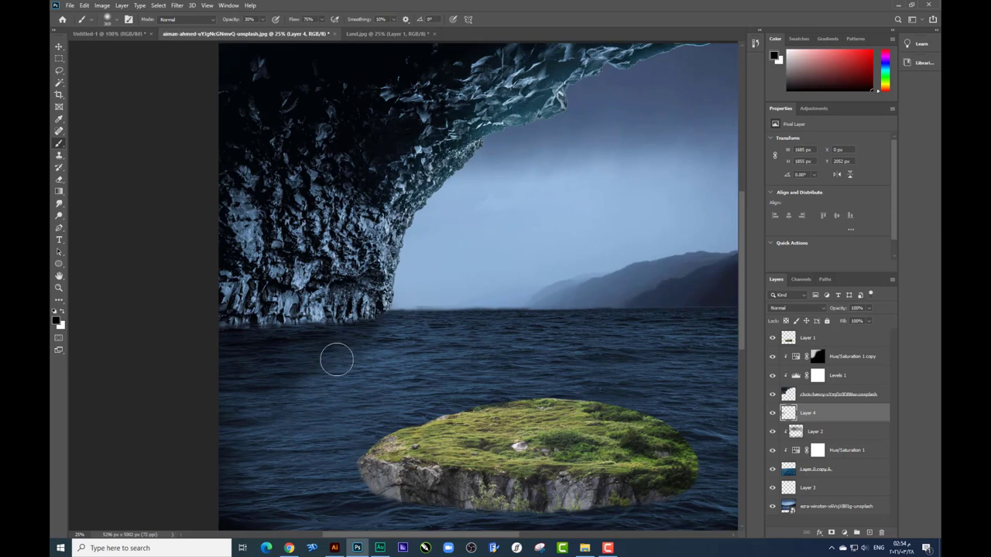
drag(389, 323, 436, 392)
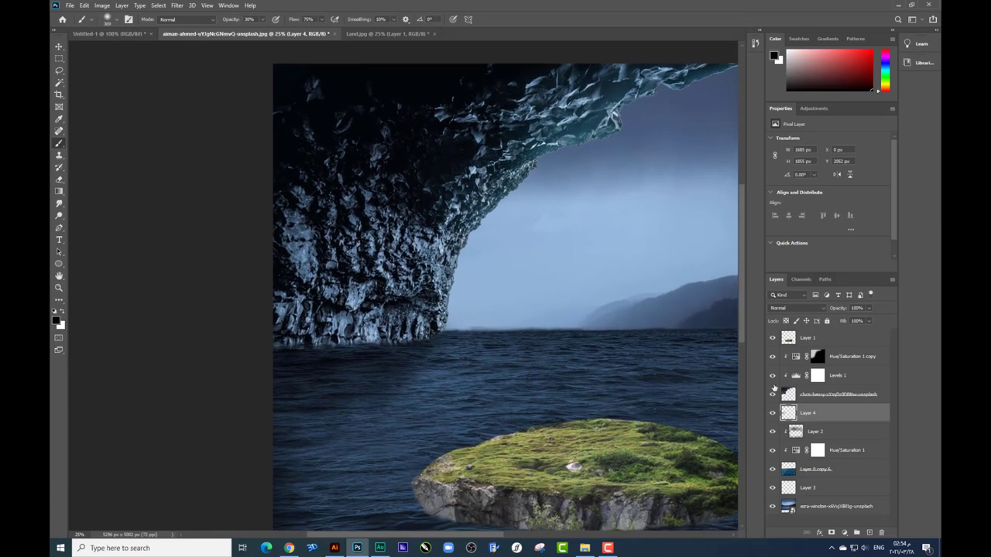
click(820, 397)
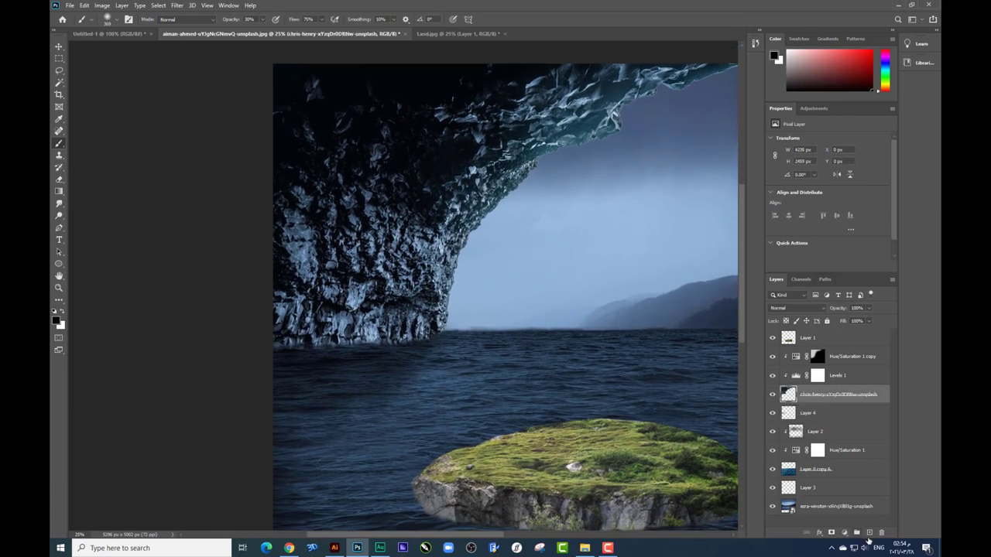
- Add Layer 5 above the cave photo, paint black along the cliff base, and set 82% opacity
click(868, 533)
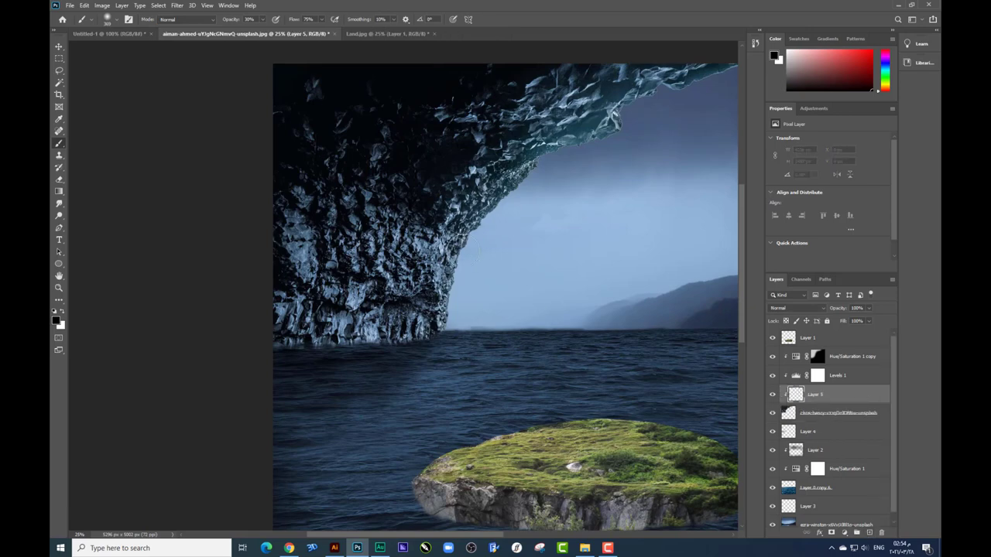
drag(445, 342, 299, 373)
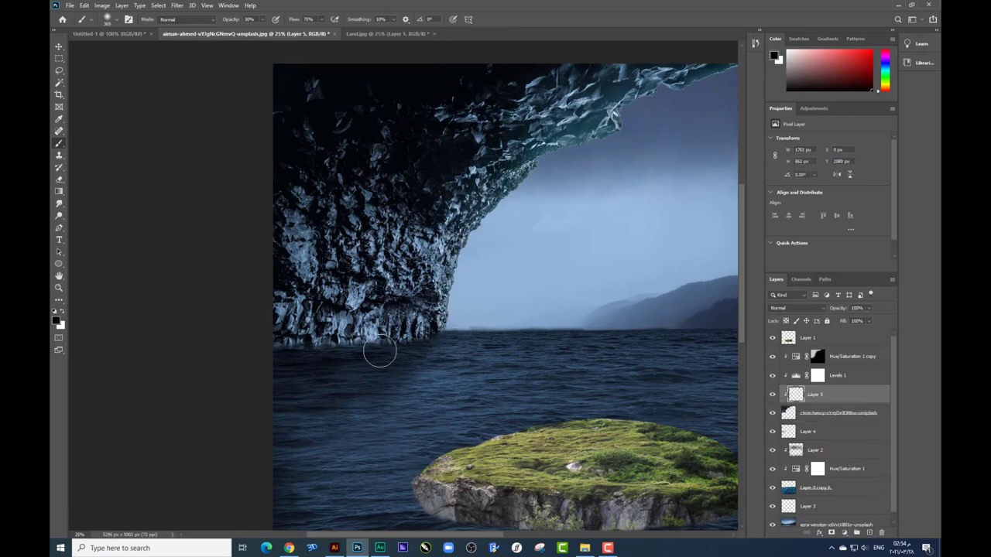
mouse_move(379, 352)
mouse_down()
mouse_move(458, 335)
mouse_move(239, 343)
mouse_move(282, 346)
mouse_move(419, 305)
mouse_move(379, 322)
mouse_move(486, 311)
mouse_up()
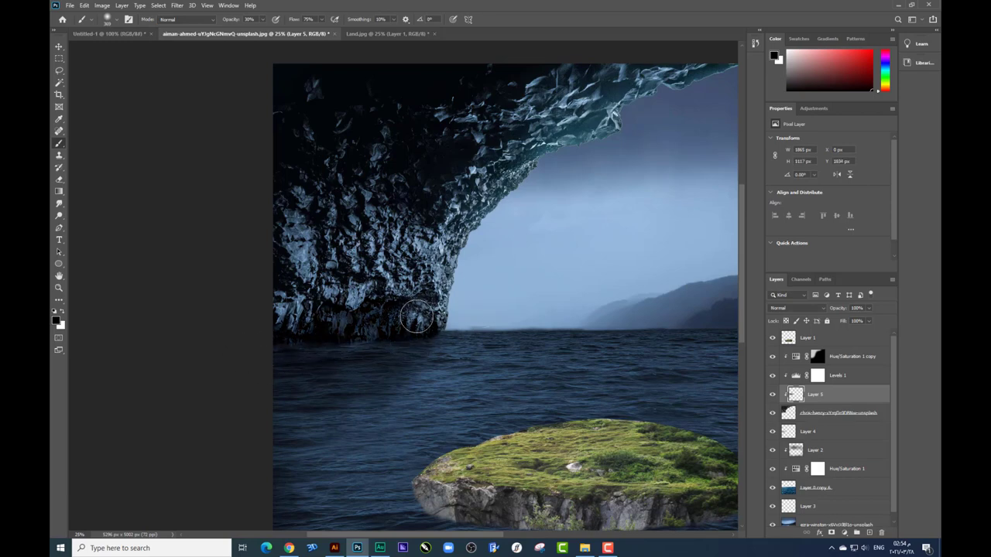
click(855, 307)
text(82)
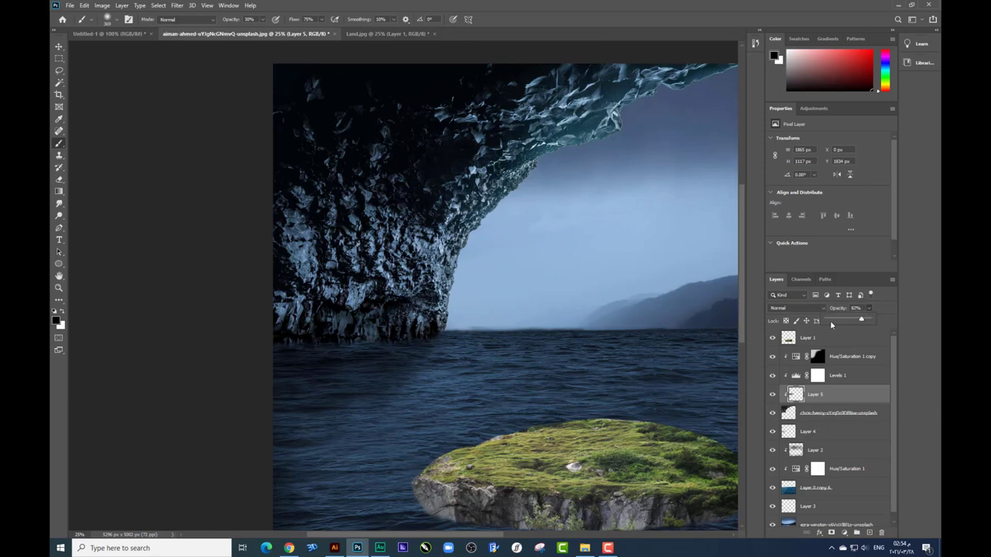
key(Return)
drag(445, 329, 464, 290)
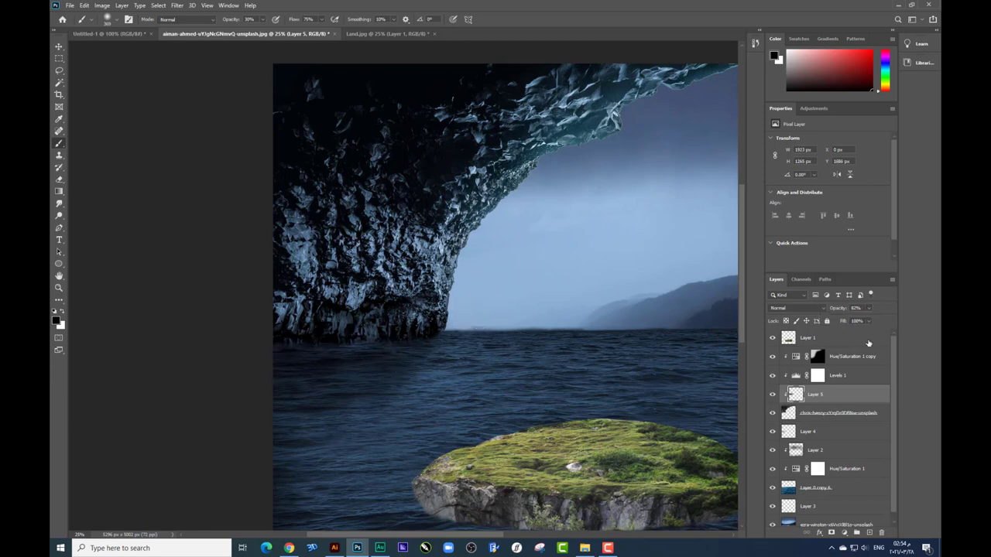
click(802, 429)
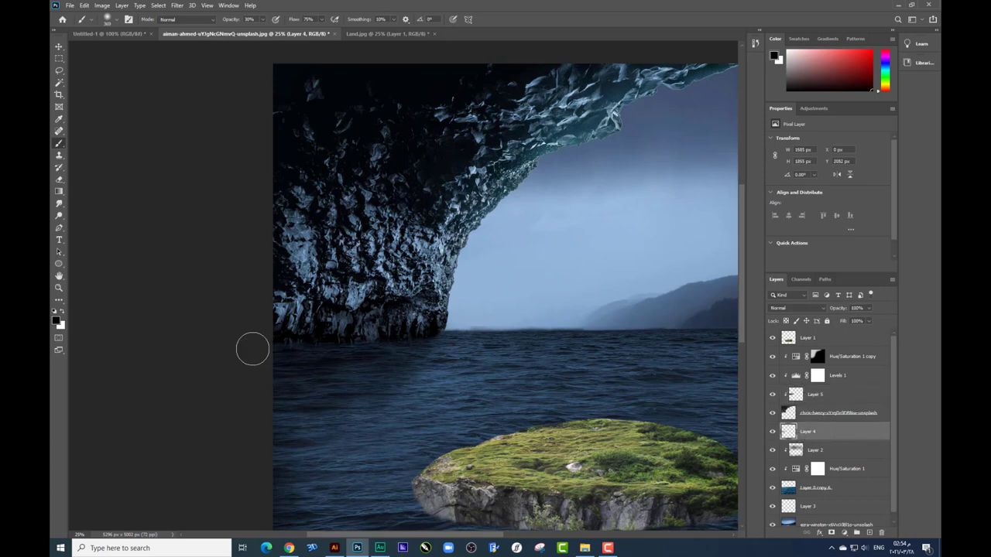
- Brush a soft shadow onto the water beneath the cliff, then select the island's Layer 1
drag(318, 382, 423, 372)
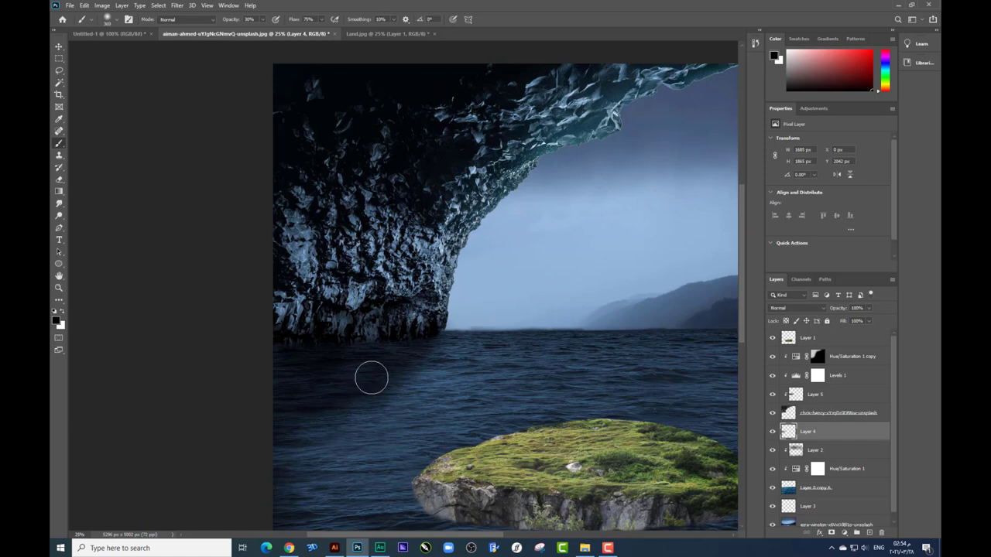
key(ctrl+minus)
click(59, 179)
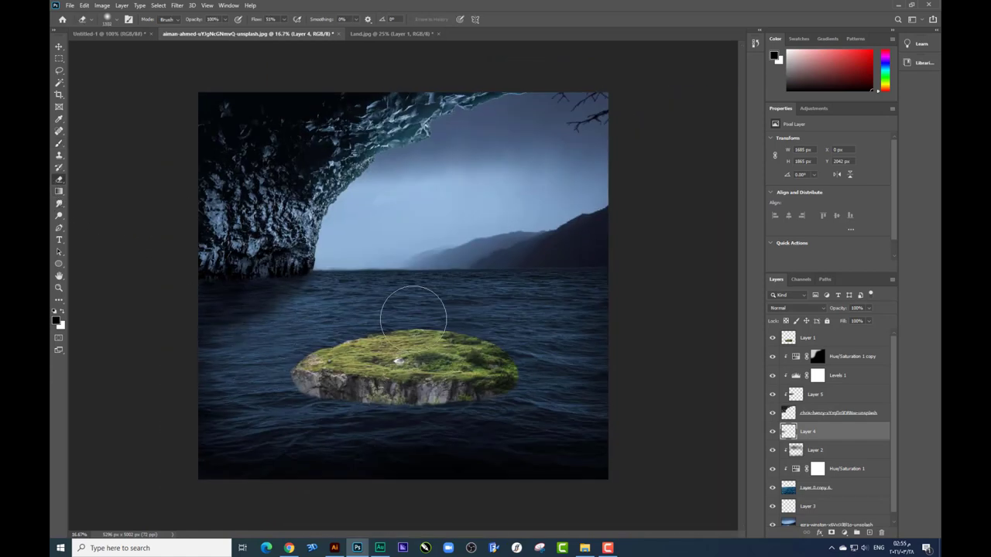
scroll(413, 317, down, 2)
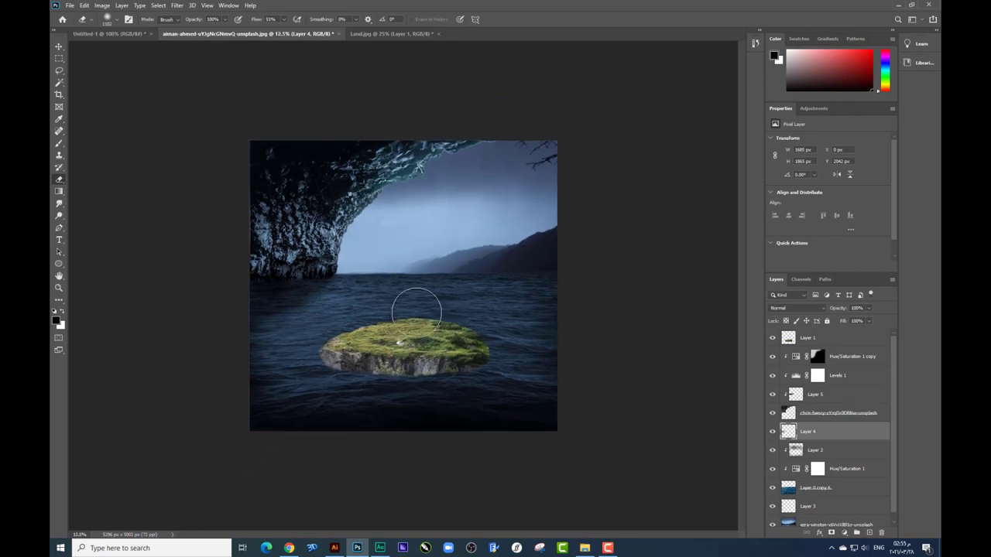
click(59, 48)
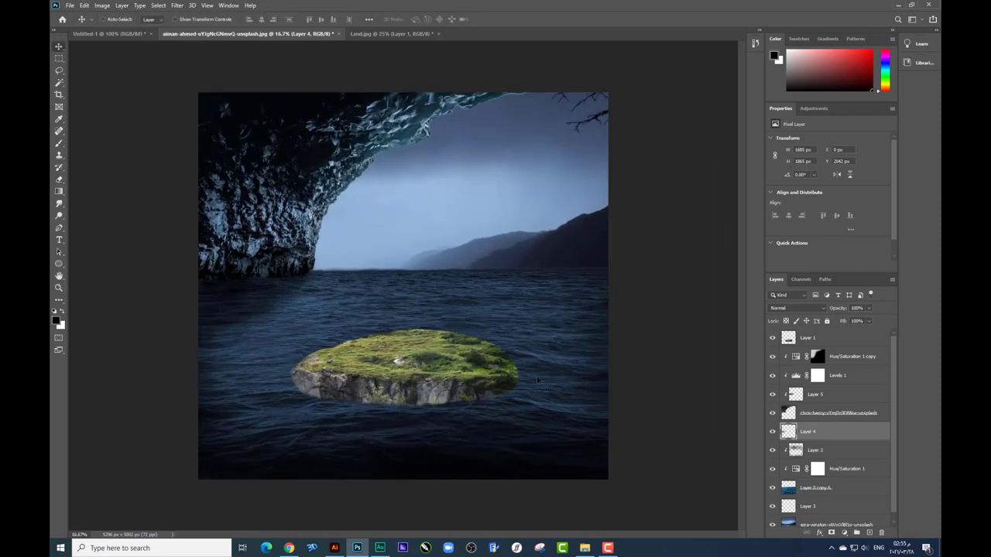
right_click(464, 357)
click(480, 361)
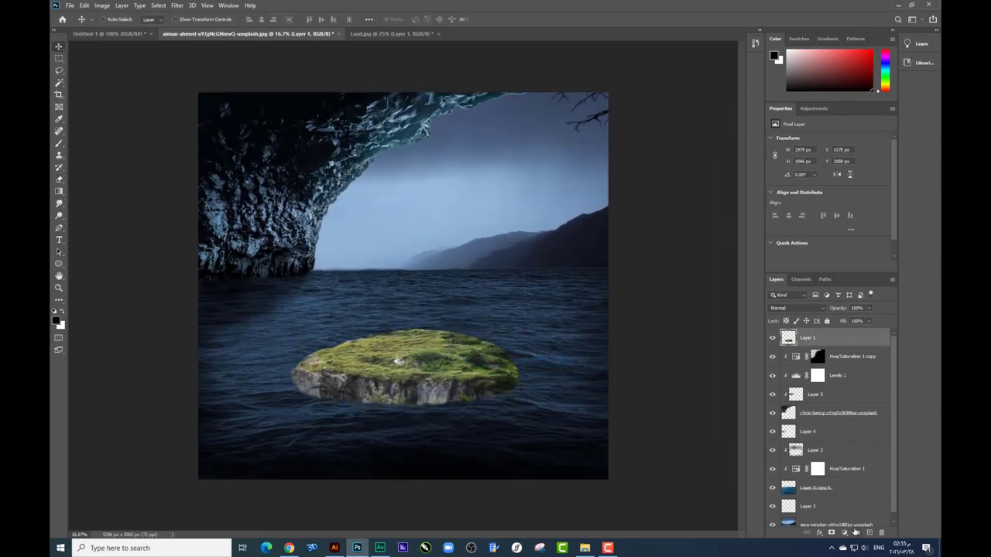
- Add a colorized Hue/Saturation above the island: Hue 195, Saturation 24, Lightness -39, Multiply
click(853, 533)
click(868, 445)
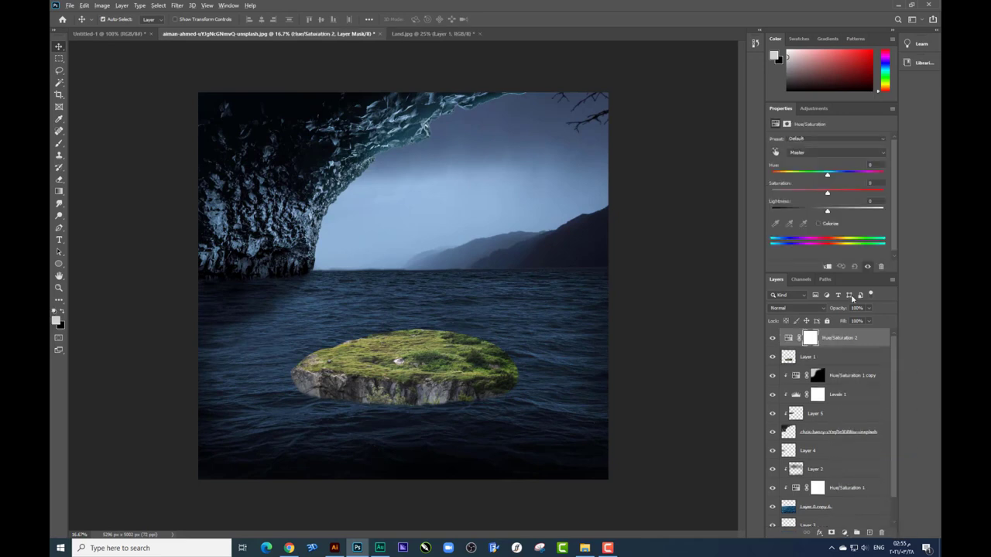
click(831, 224)
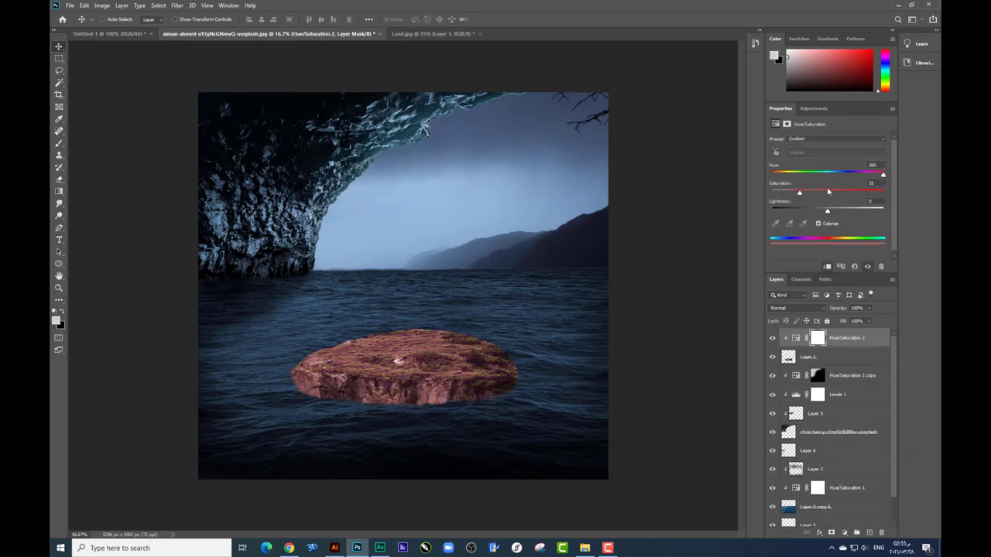
drag(825, 212, 806, 212)
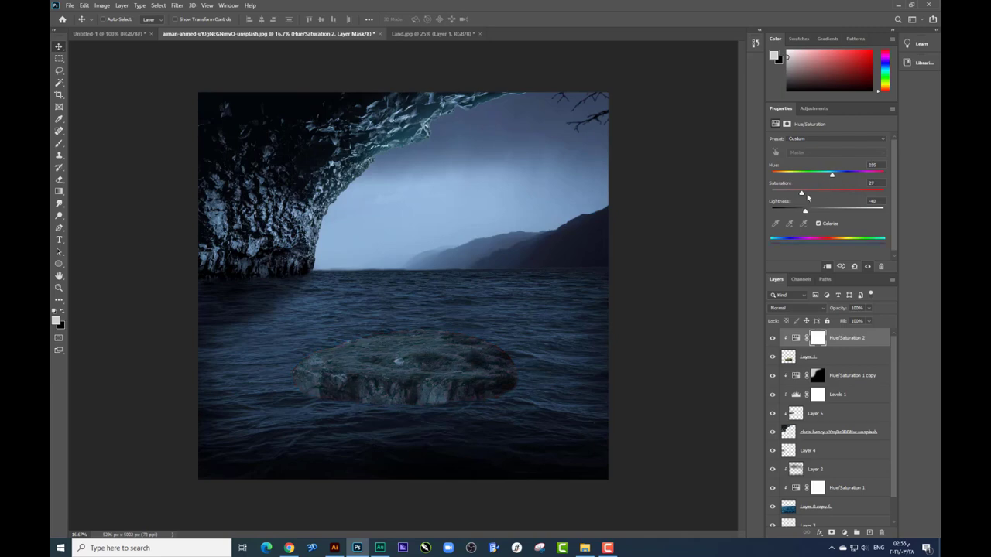
click(798, 309)
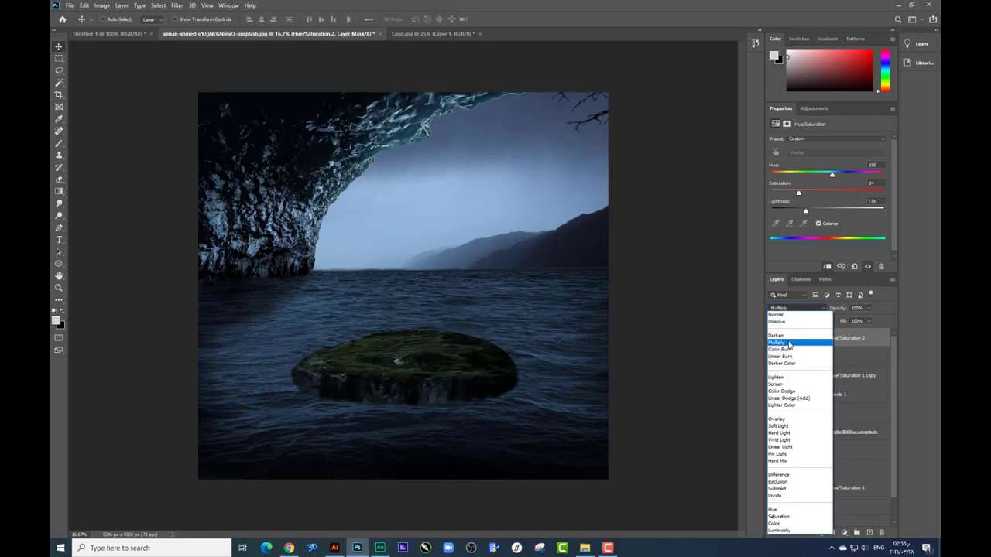
click(789, 344)
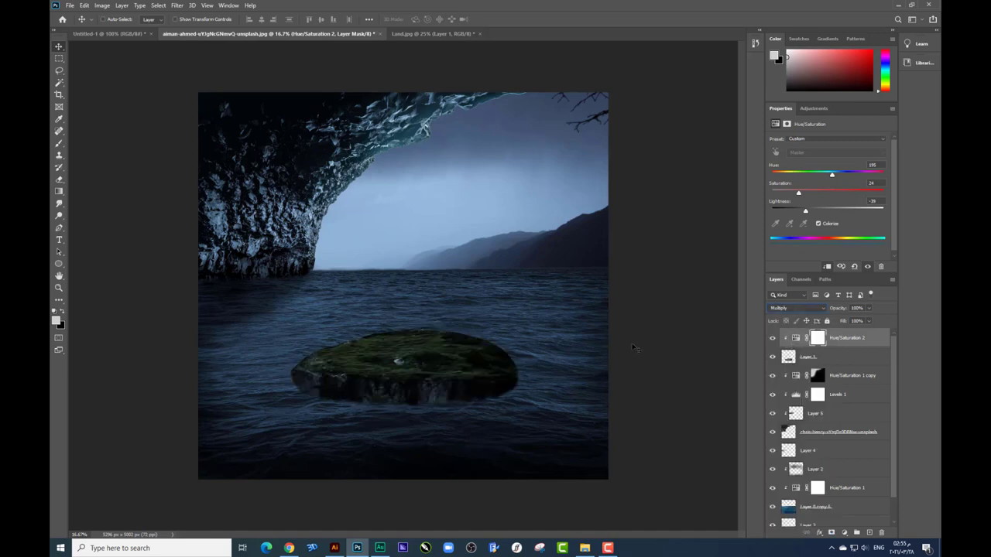
click(819, 338)
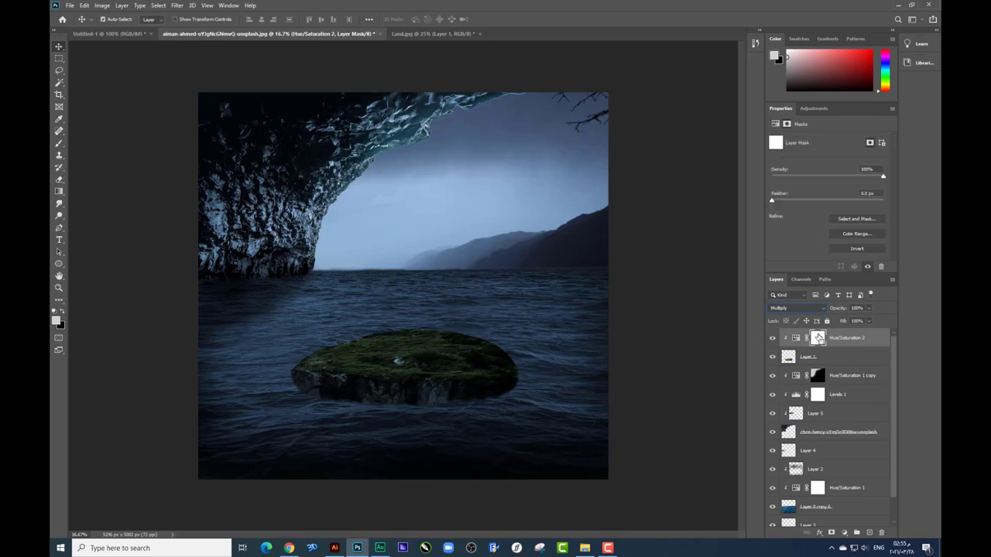
- Invert the Hue/Saturation 2 mask, then brush darkening back along the island's rocky lower edge
key(ctrl+i)
click(59, 143)
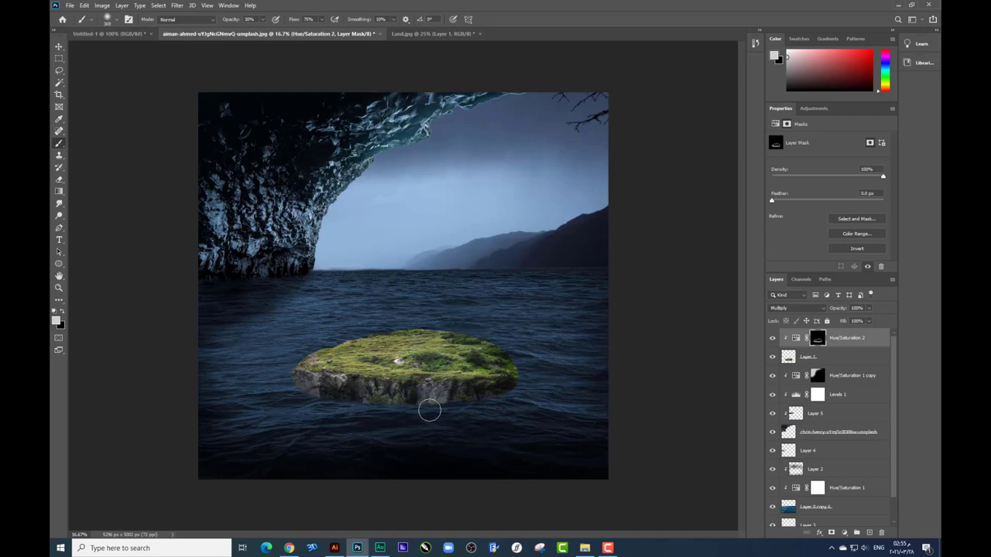
right_click(457, 387)
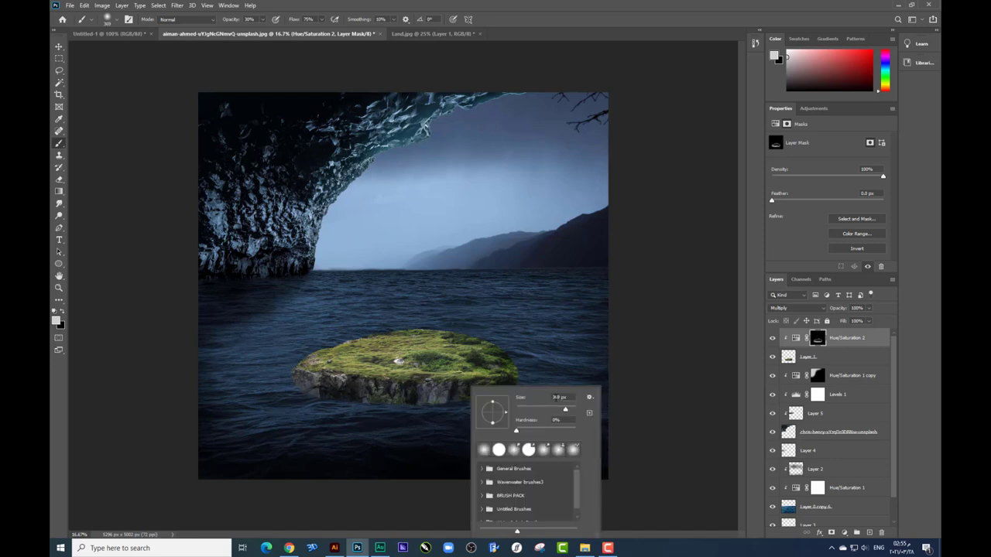
key(Return)
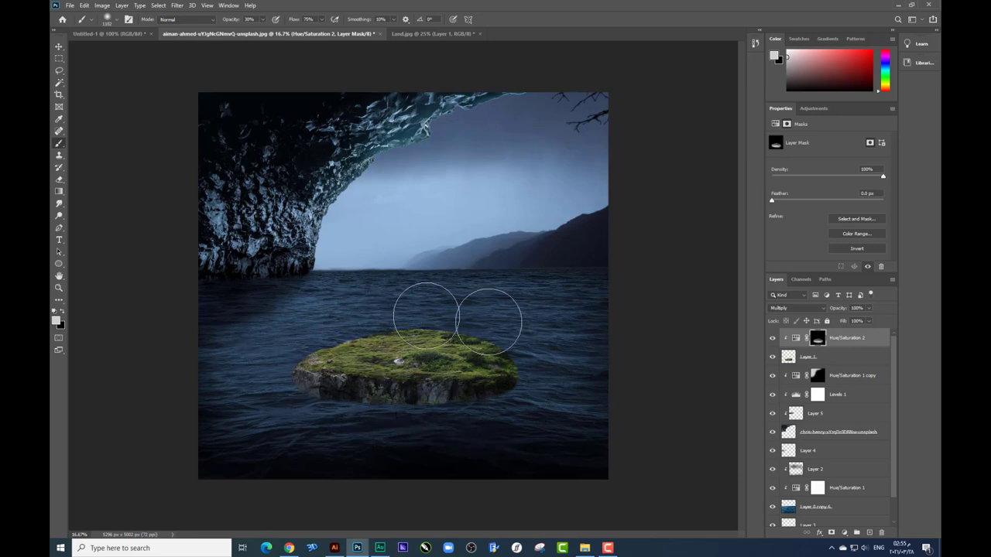
mouse_move(516, 411)
mouse_down()
mouse_move(387, 413)
mouse_move(265, 364)
mouse_move(508, 431)
mouse_move(446, 412)
mouse_move(511, 353)
mouse_move(524, 376)
mouse_move(433, 408)
mouse_move(316, 378)
mouse_up()
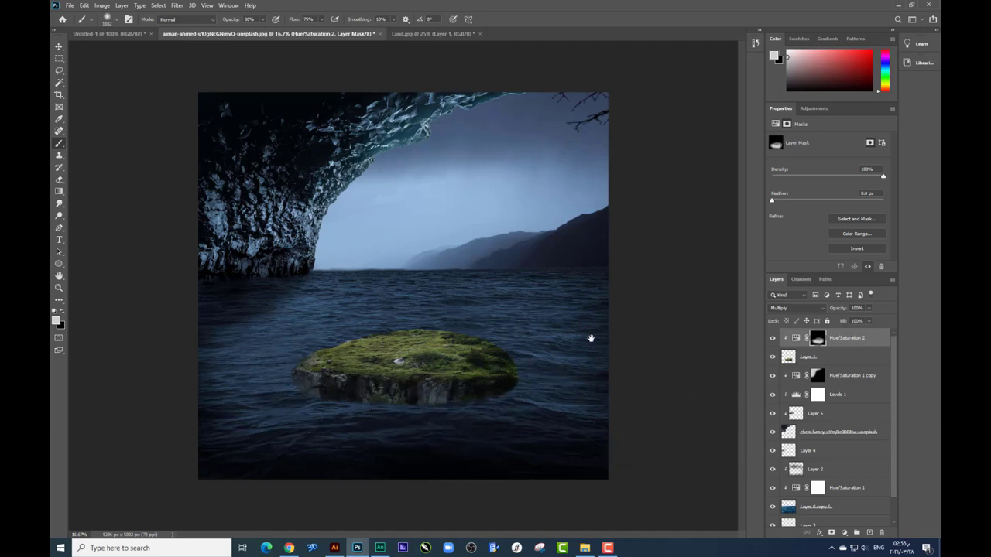
- Add a new layer above Hue/Saturation 1 copy and paint soft black shadow under the island
click(841, 375)
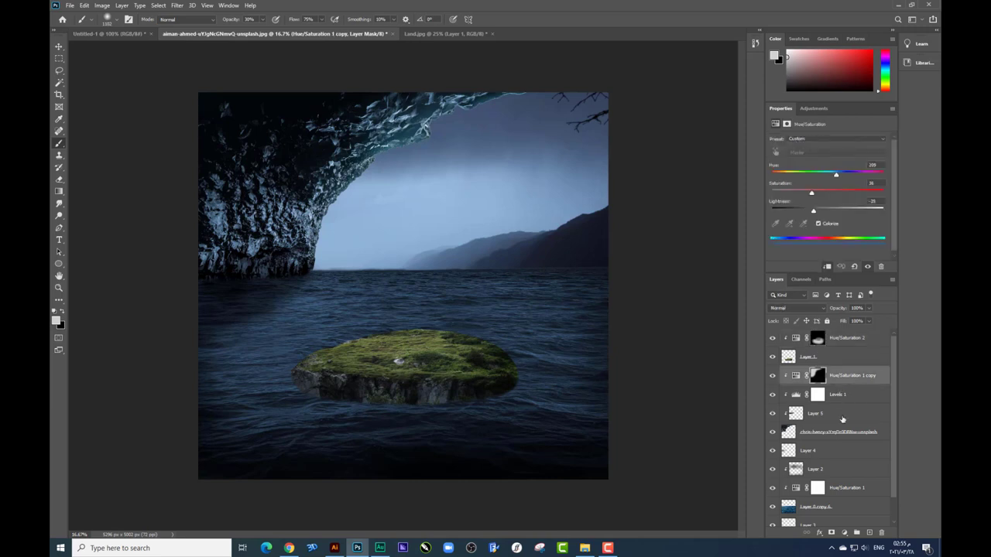
click(869, 532)
key(x)
right_click(522, 349)
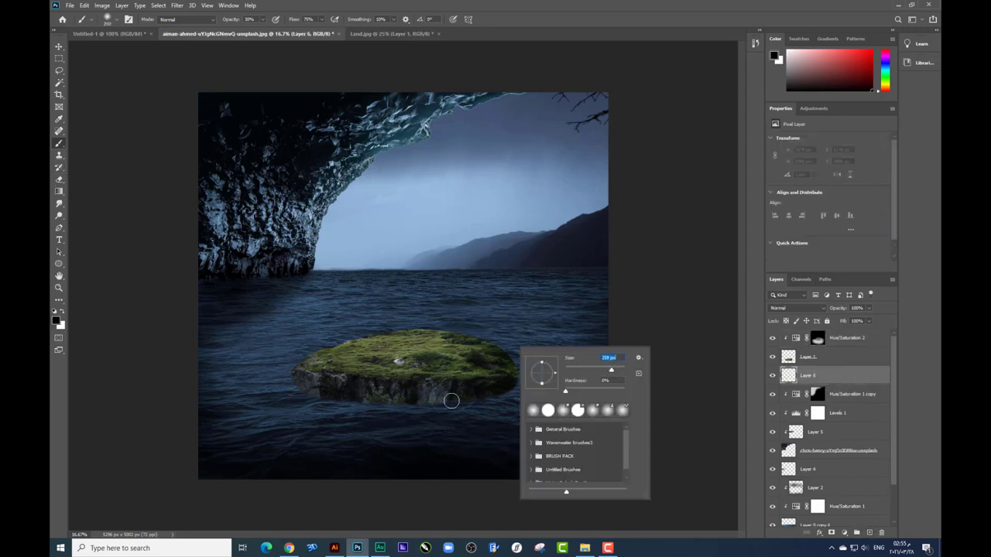
click(451, 400)
mouse_move(401, 411)
mouse_down()
mouse_move(286, 402)
mouse_move(293, 420)
mouse_move(372, 420)
mouse_up()
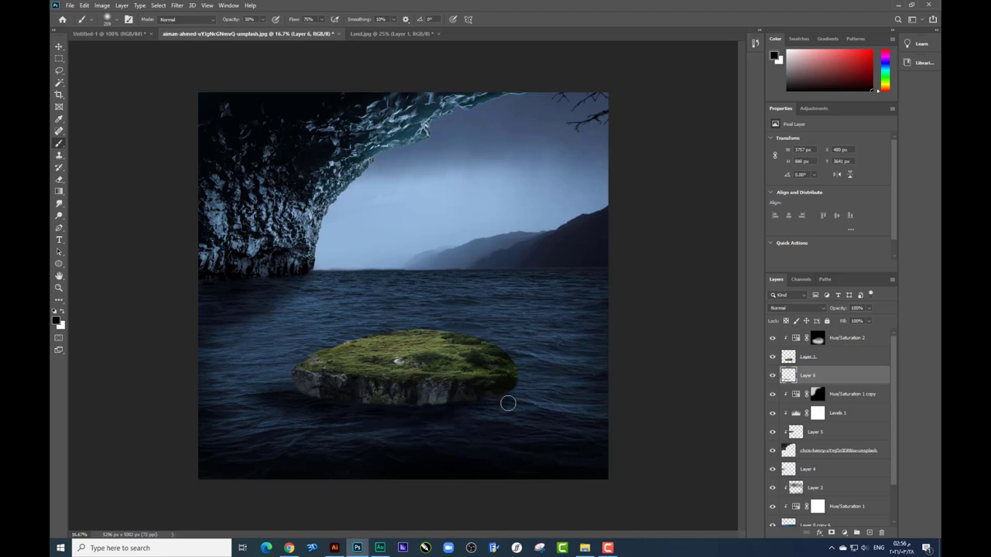
drag(415, 430, 417, 427)
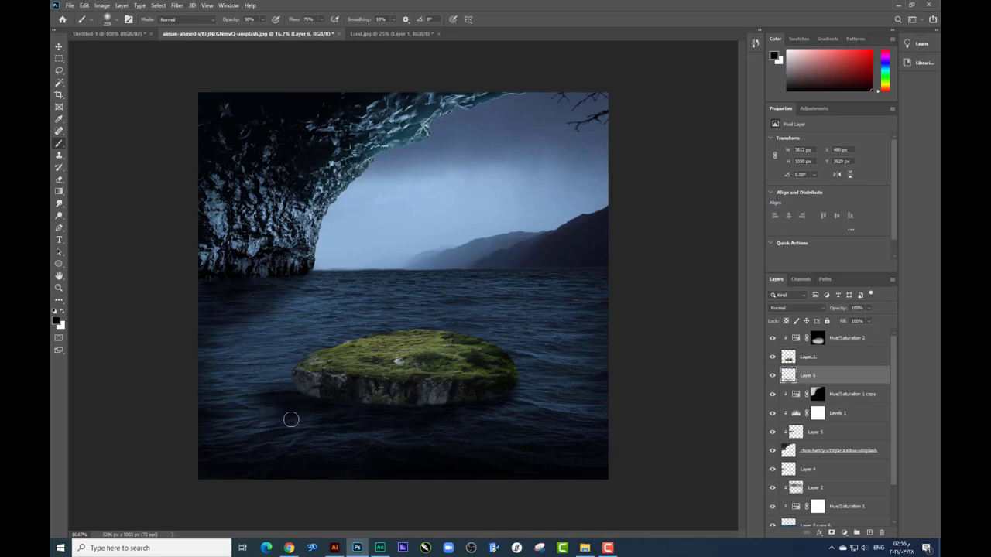
- Add a layer above Layer 1 and darken the water along the rock's left and lower edges
click(825, 358)
click(867, 533)
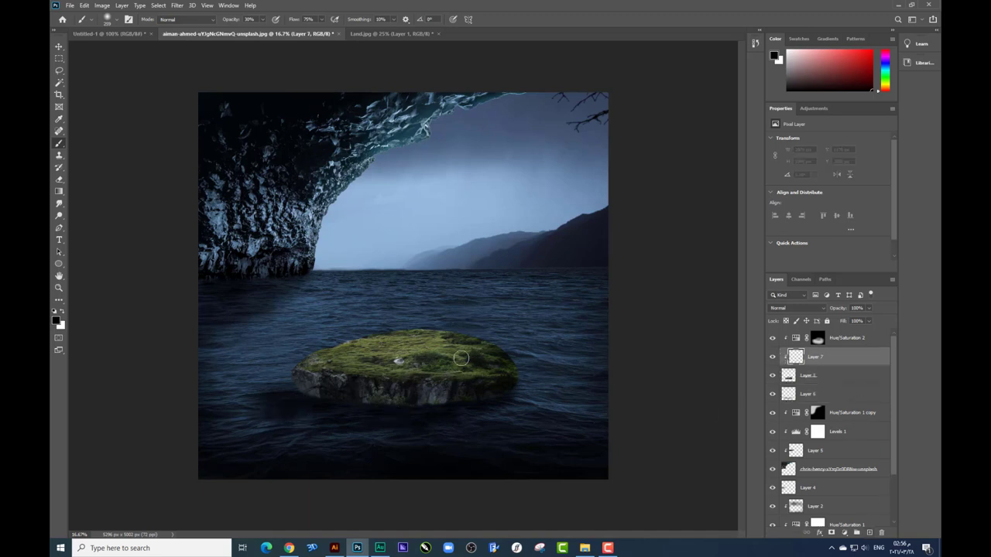
right_click(512, 397)
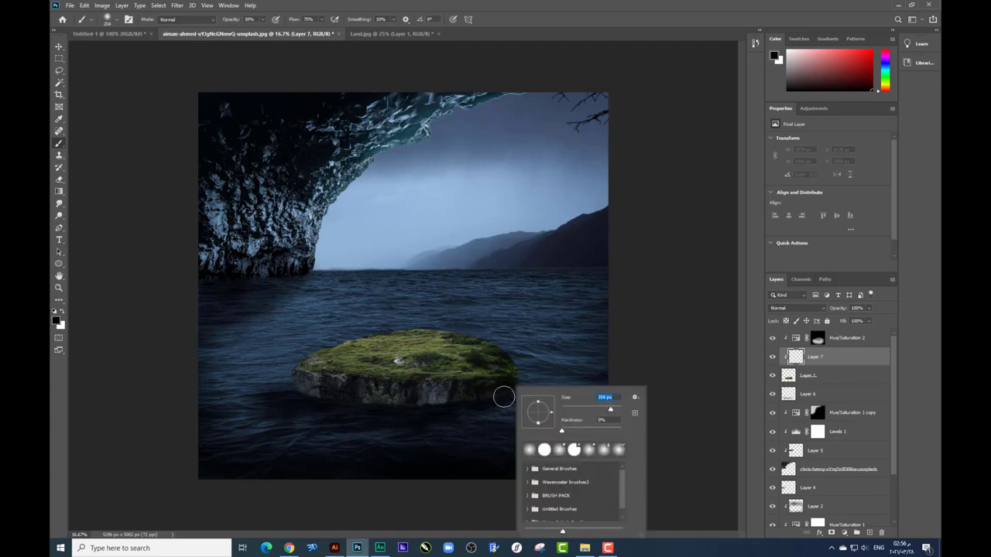
click(503, 397)
drag(459, 410, 324, 410)
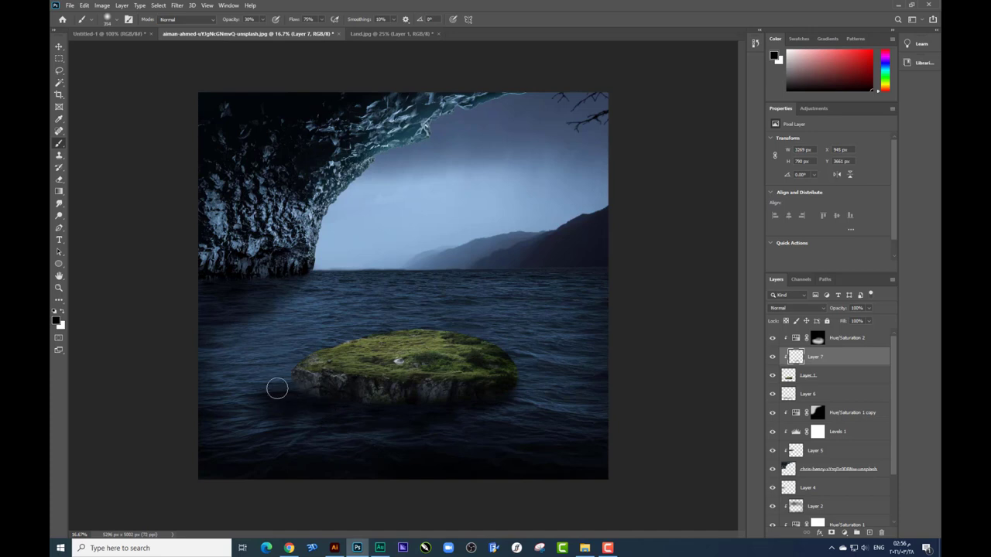
drag(279, 376, 292, 389)
key(alt+bracketleft)
key(alt+bracketleft)
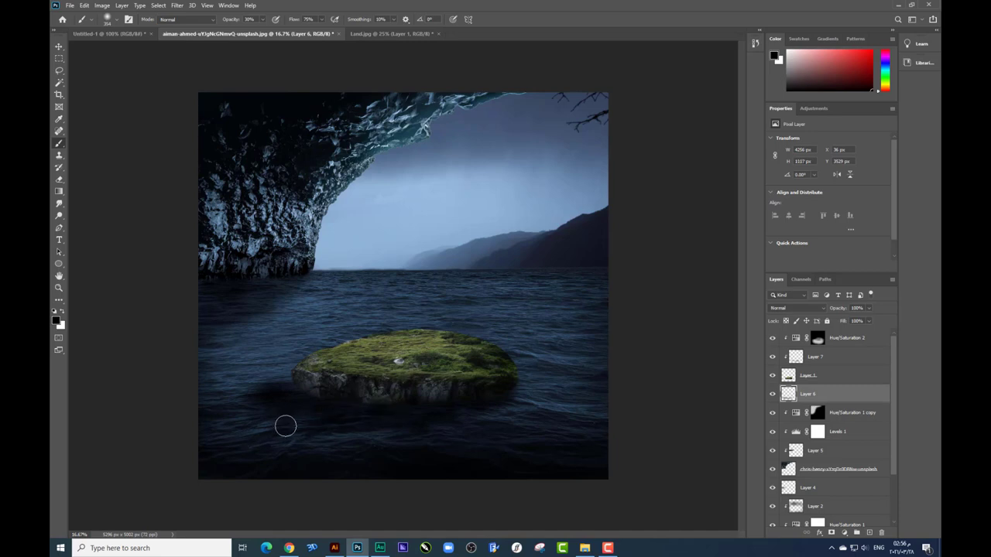
mouse_move(285, 427)
mouse_down()
mouse_move(388, 405)
mouse_move(332, 406)
mouse_move(438, 425)
mouse_move(285, 428)
mouse_up()
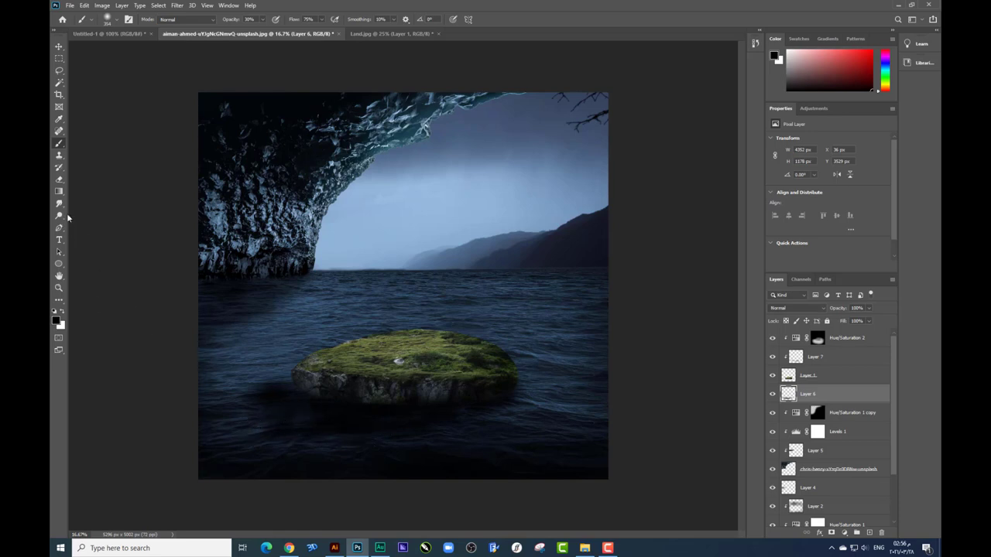
click(58, 179)
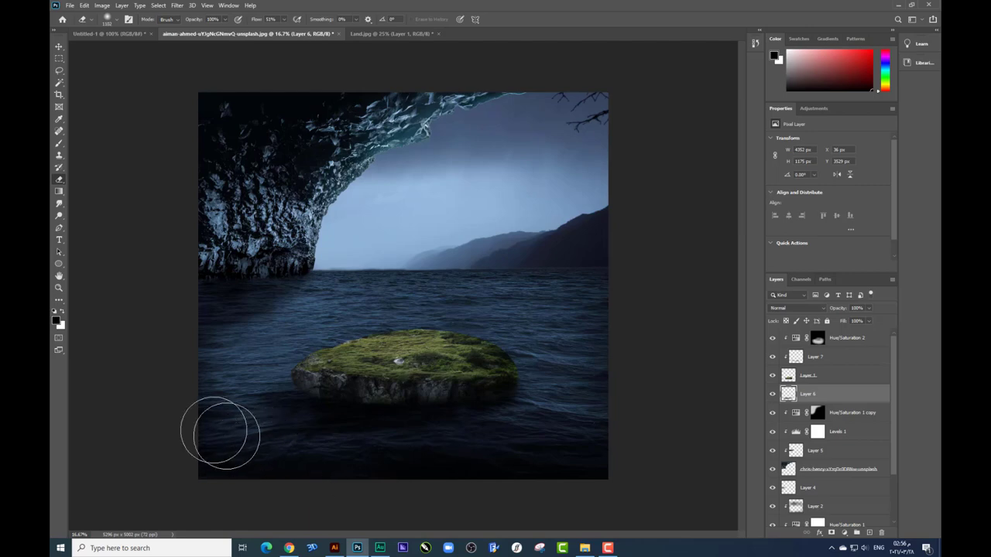
- Zoom in and paint a darker shadow stroke in the water left of the rock
key(ctrl+plus)
key(ctrl+plus)
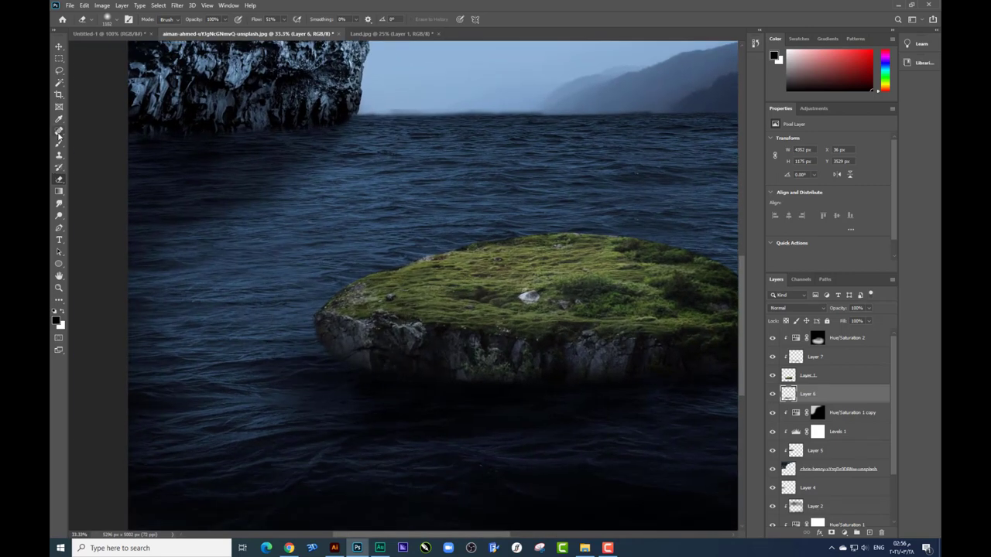
click(59, 142)
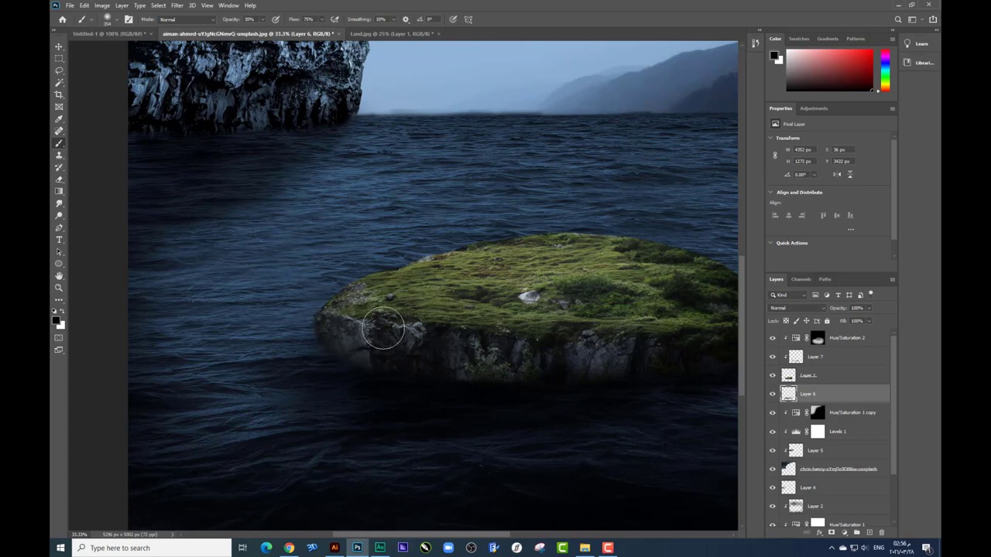
mouse_move(305, 339)
mouse_down()
mouse_move(271, 339)
mouse_move(305, 358)
mouse_move(248, 361)
mouse_up()
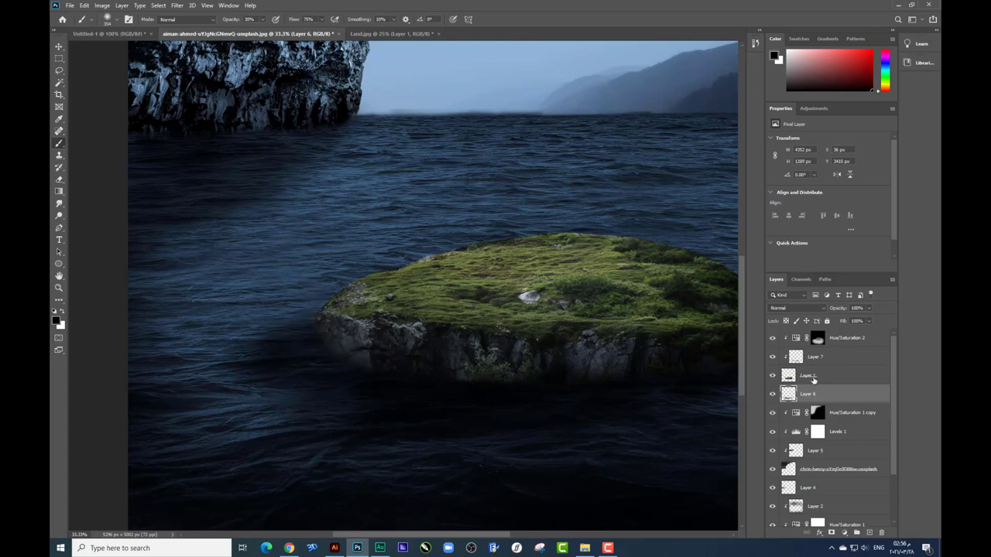
click(813, 378)
click(812, 357)
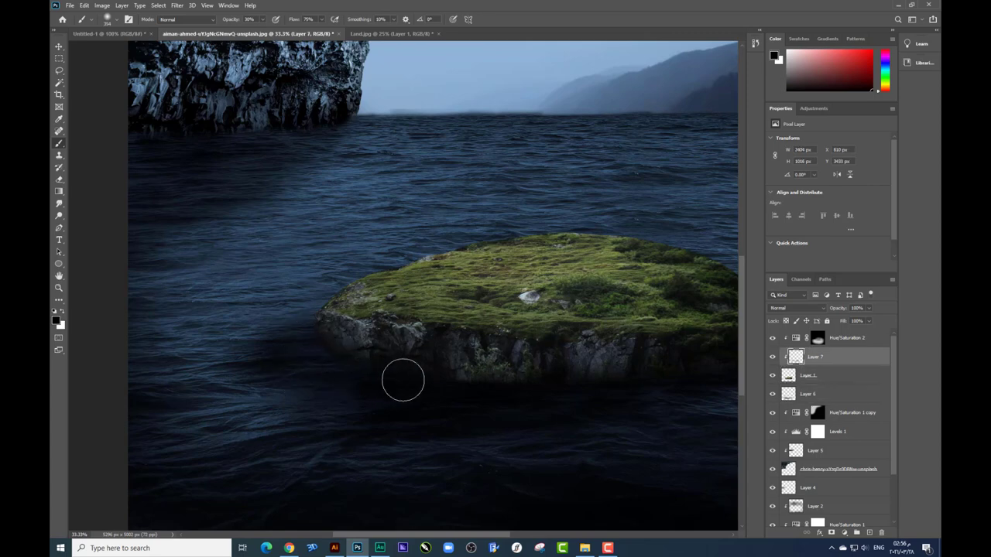
scroll(392, 380, right, 1)
scroll(392, 380, right, 2)
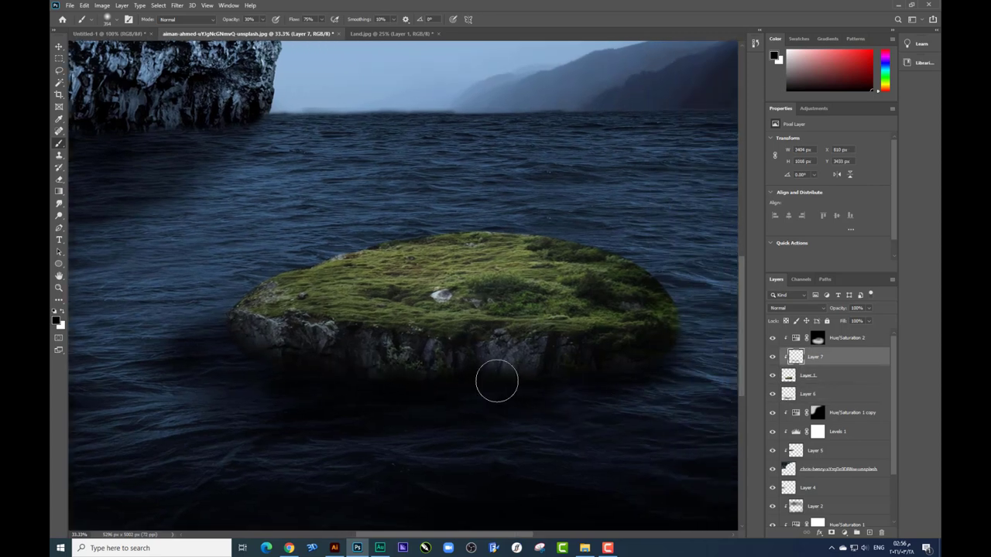
scroll(590, 329, left, 2)
scroll(590, 330, down, 2)
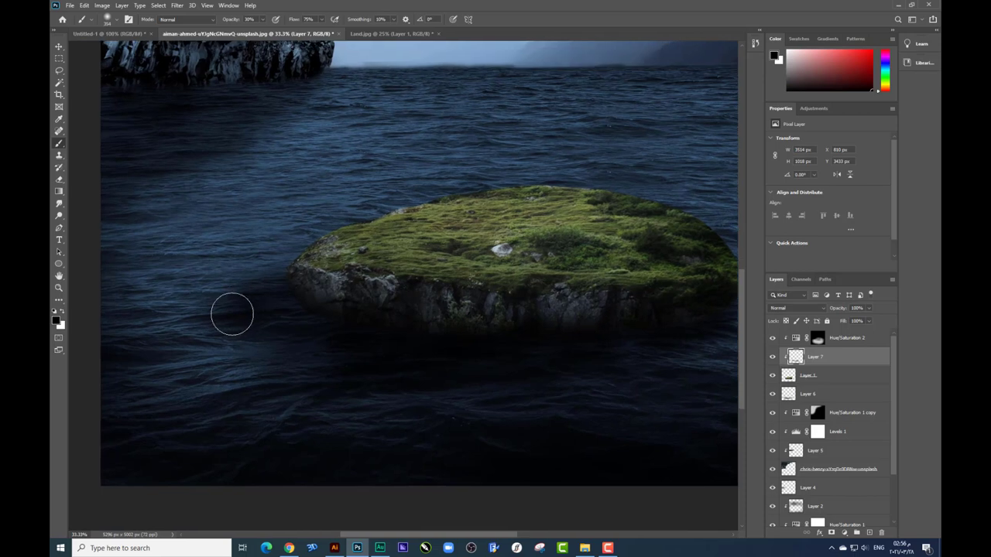
key(ctrl+minus)
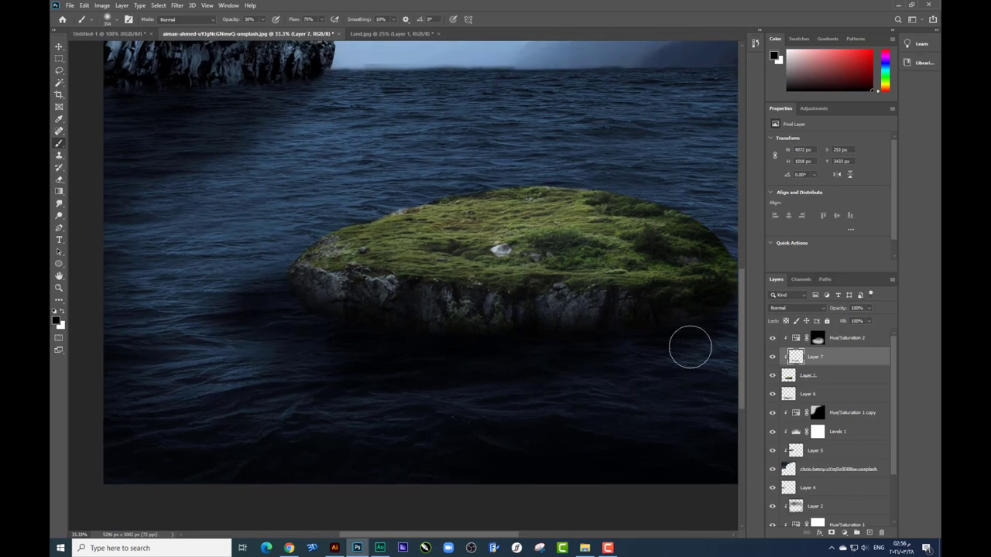
- Erase excess shadow on Layer 6 and toggle its visibility to compare the result
click(58, 179)
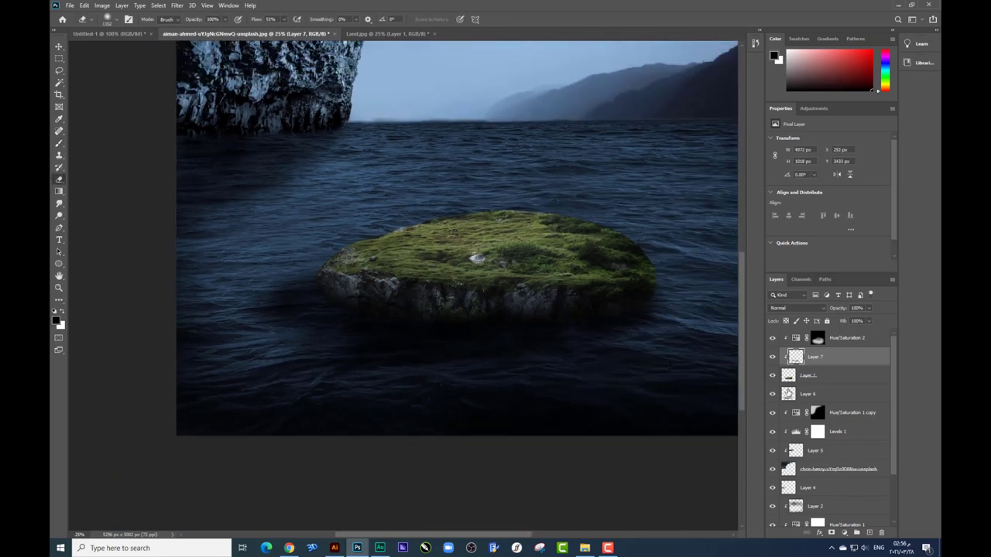
click(801, 394)
right_click(357, 256)
key(Return)
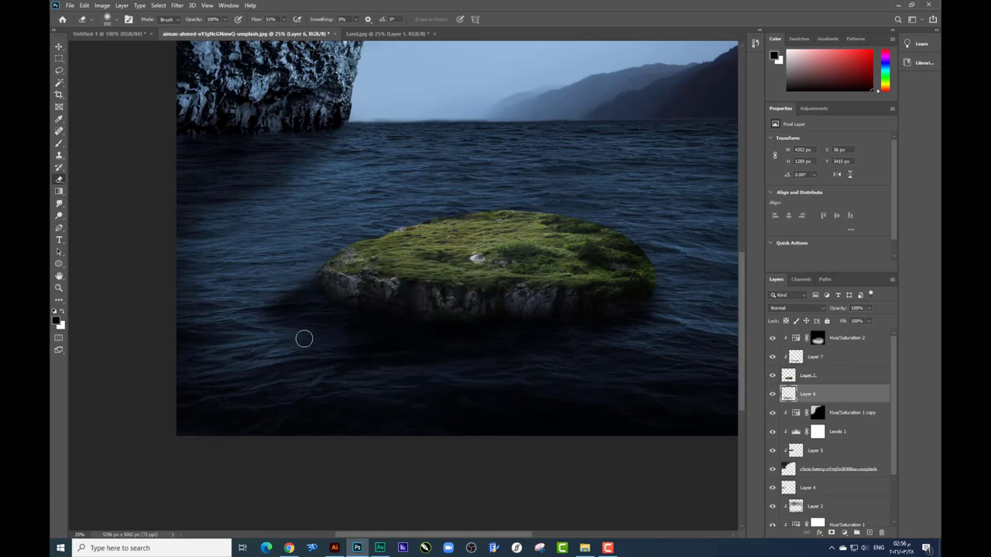
key(ctrl+minus)
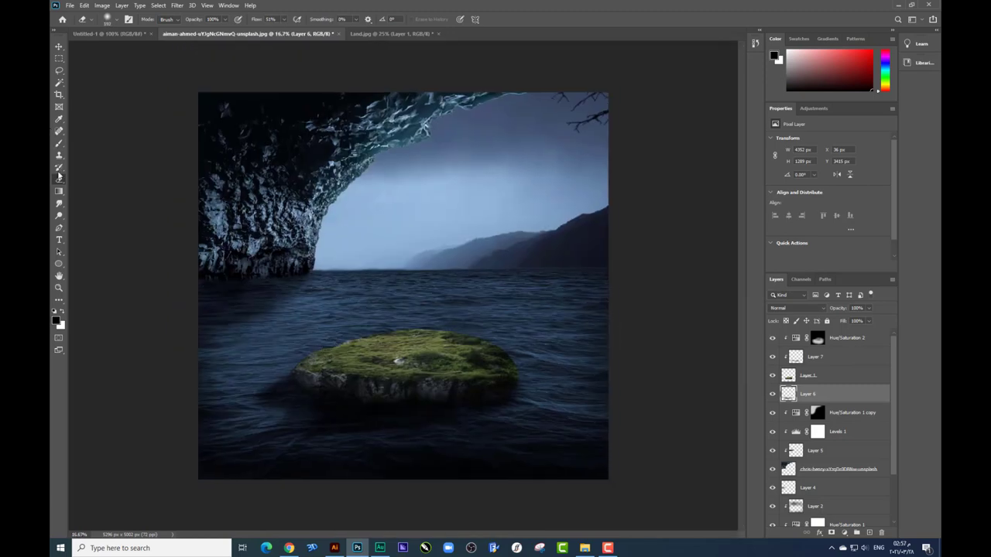
click(59, 143)
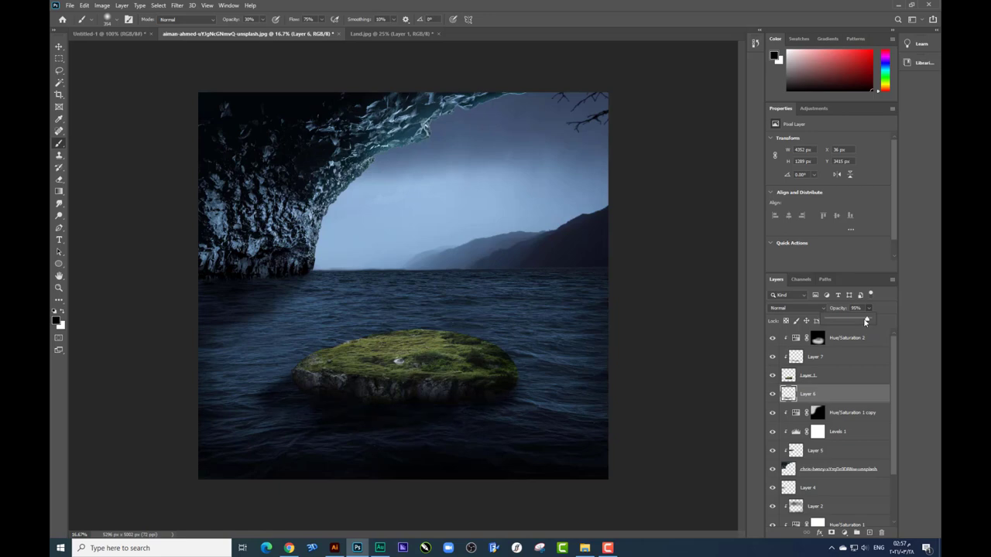
click(773, 394)
click(772, 395)
click(772, 395)
key(ctrl+plus)
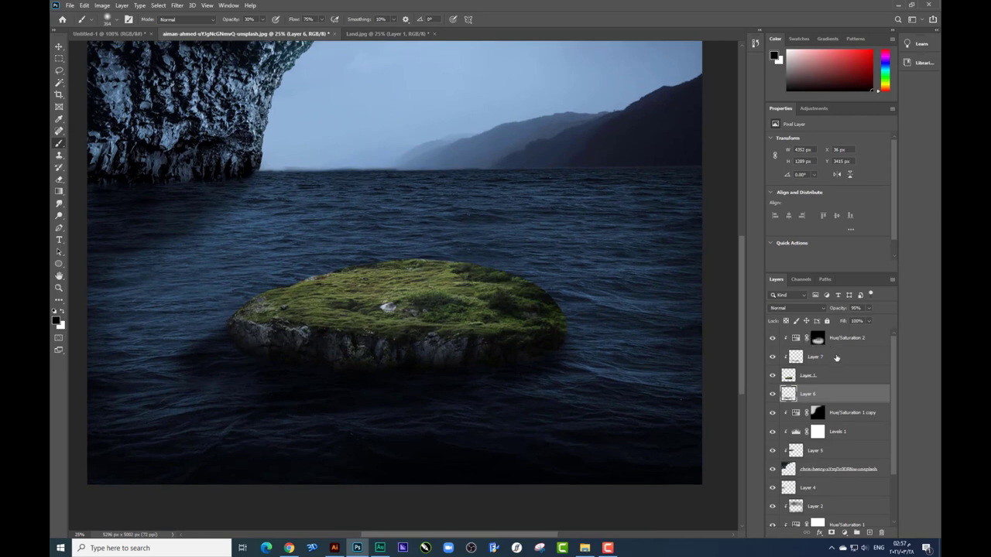
- Clip a Levels adjustment to Layer 1, raising input blacks and lowering output whites to 142
click(808, 376)
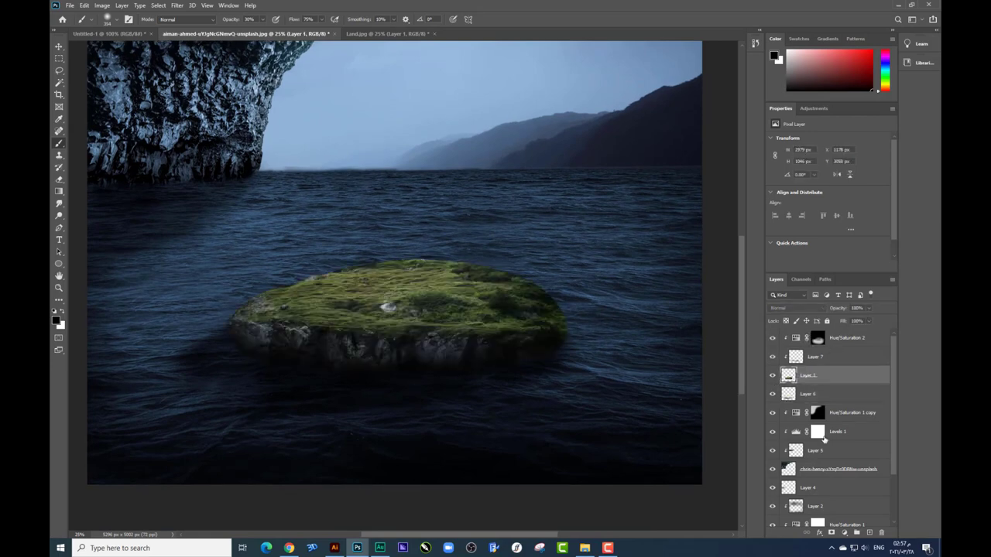
click(845, 534)
click(859, 409)
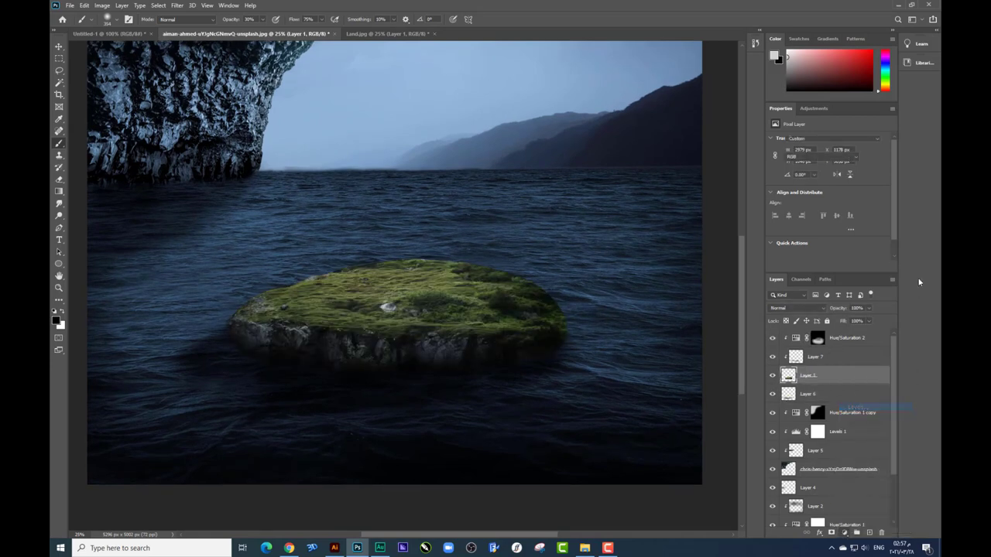
drag(785, 209, 798, 211)
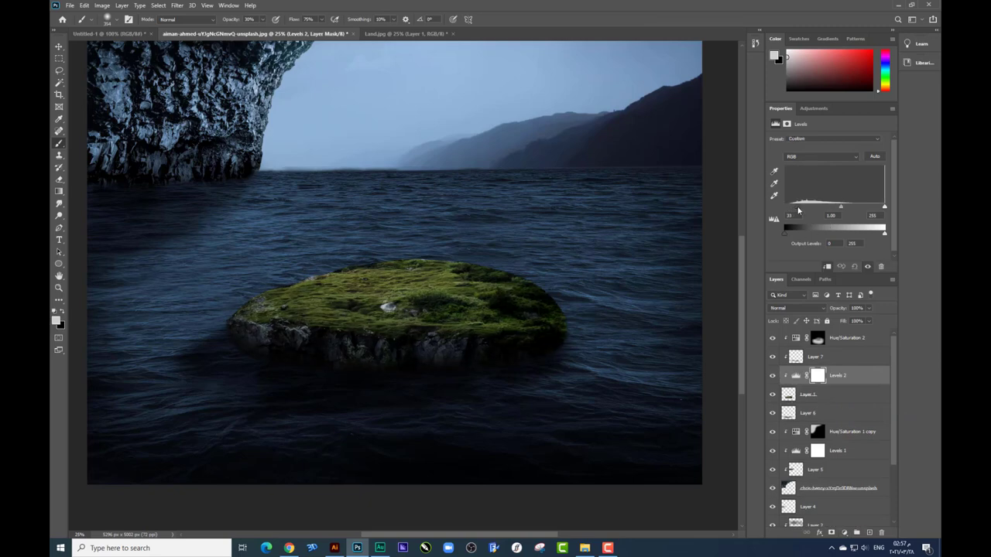
drag(884, 233, 846, 234)
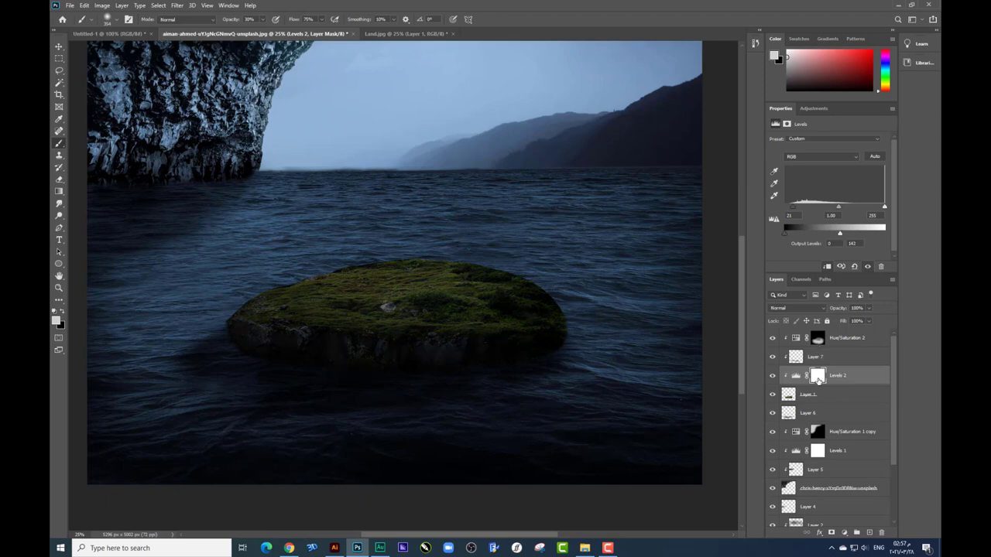
- Invert the Levels mask to black and set the brush size for painting
click(817, 376)
key(ctrl+i)
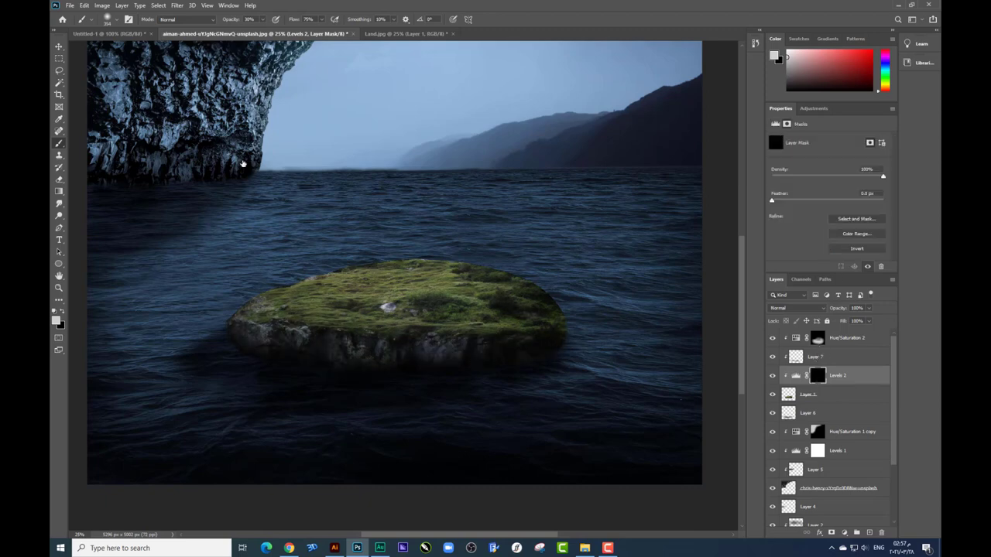
right_click(461, 392)
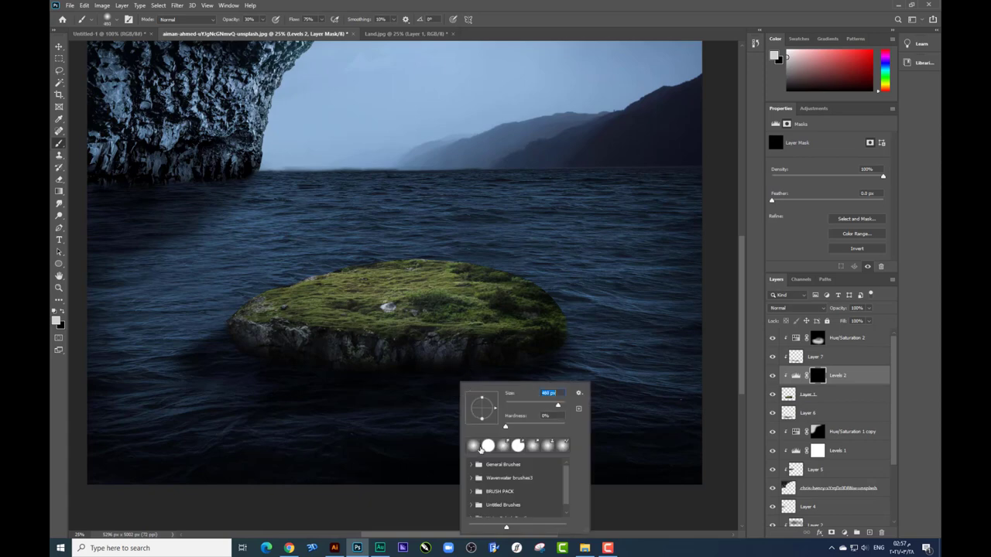
key(Return)
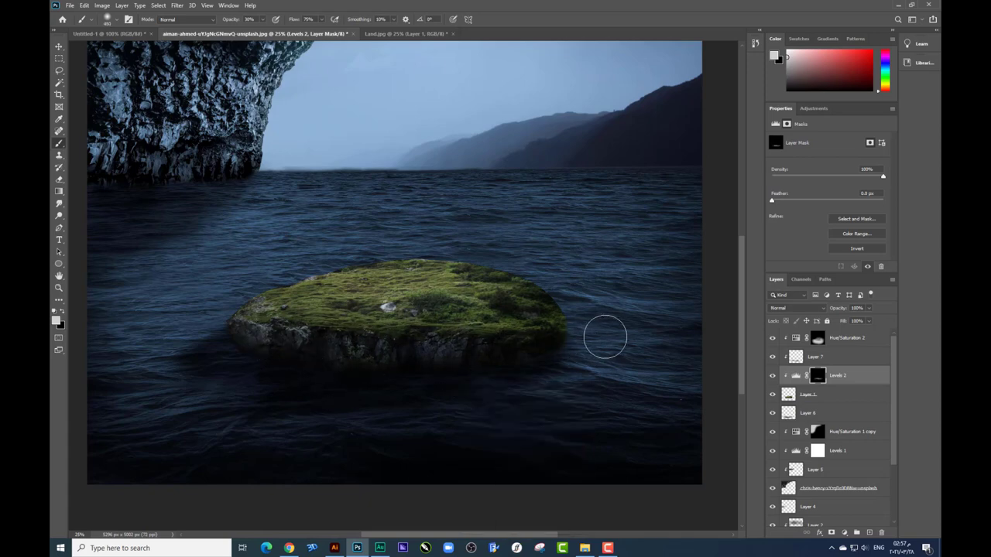
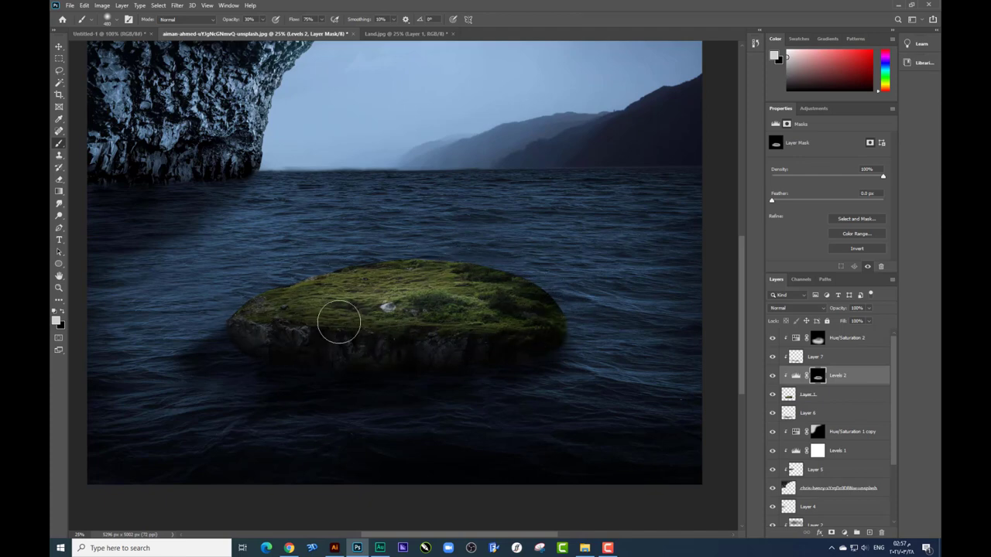
- Pan around and zoom out to review the island composite, then switch to the source-image folder
drag(289, 314, 365, 299)
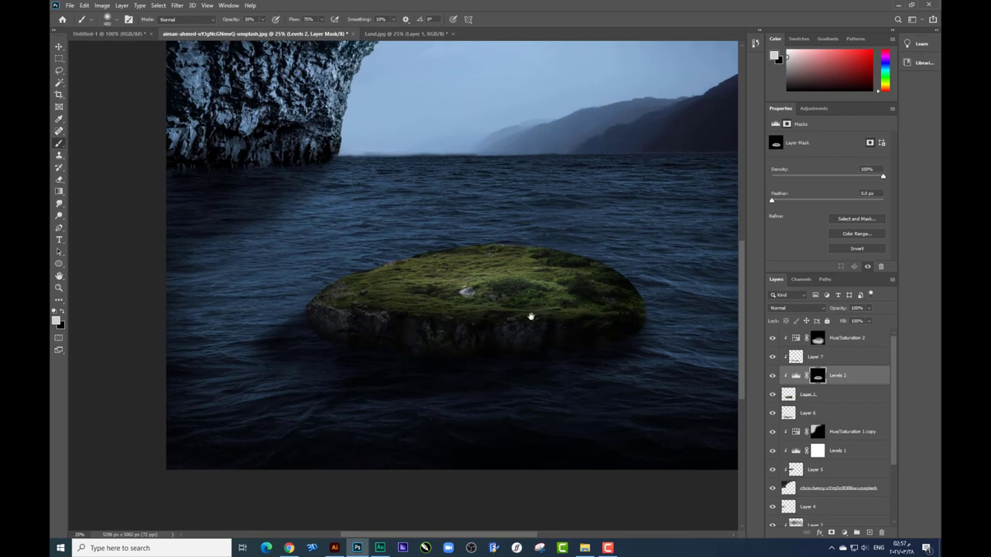
drag(531, 316, 502, 326)
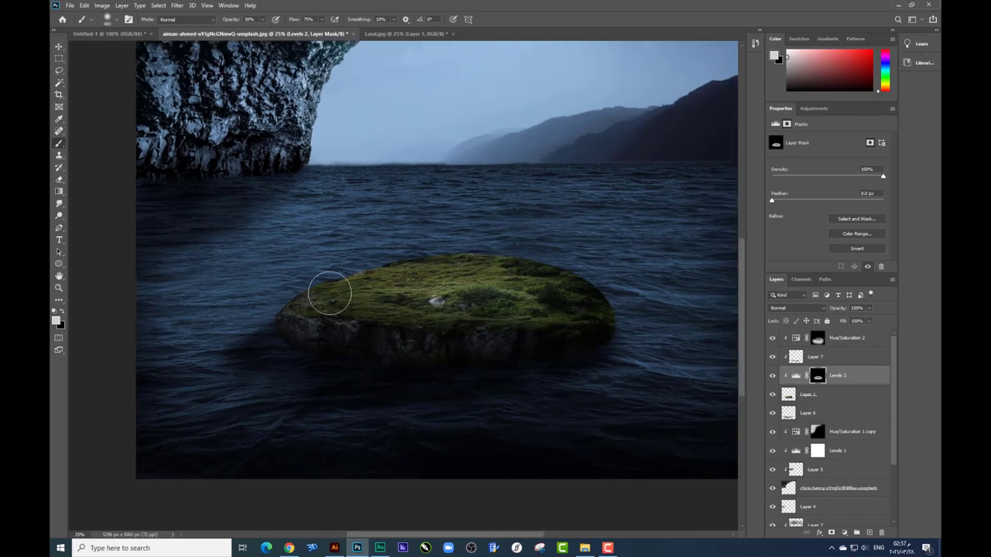
key(ctrl+minus)
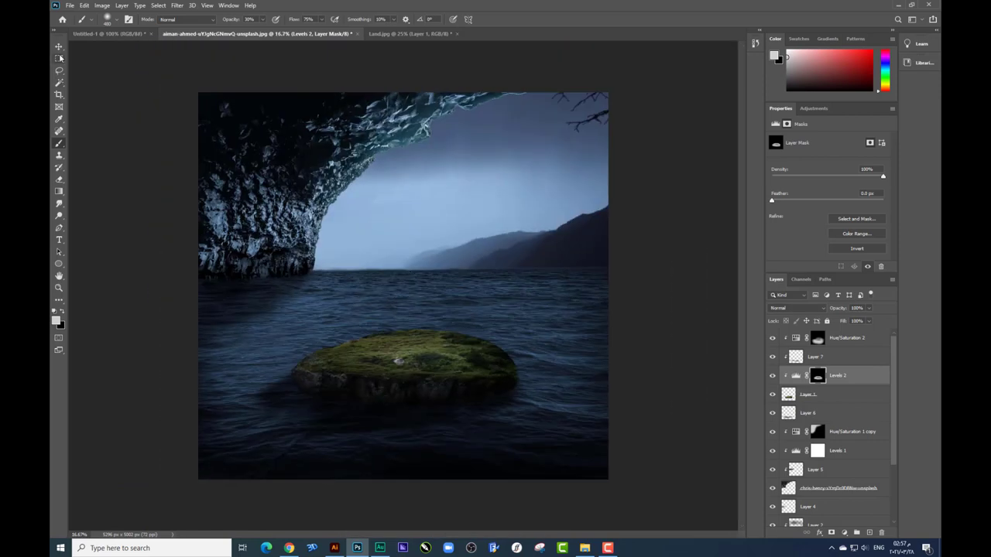
click(58, 46)
key(alt+Tab)
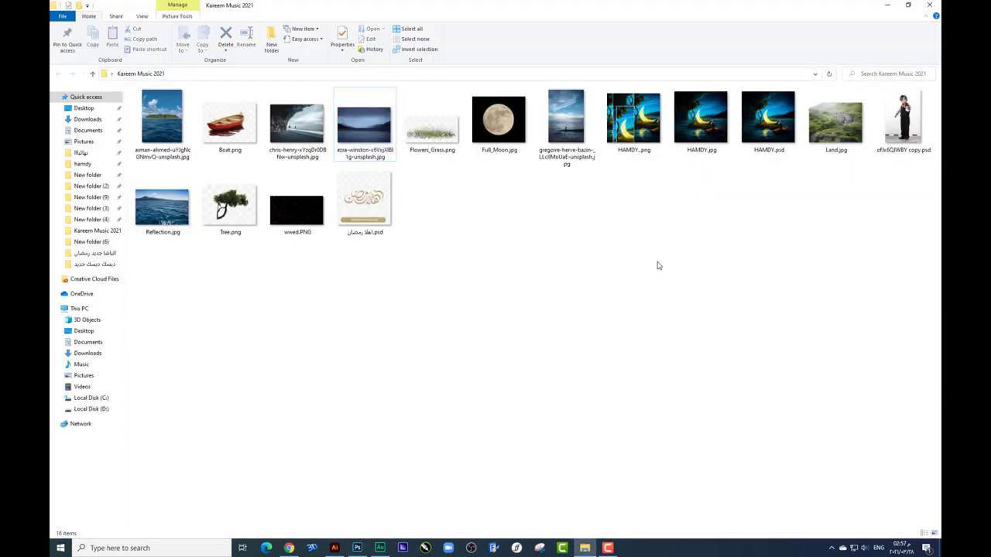
- Place Full_Moon.jpg from the Kareem Music 2021 folder into the composite as a smart-object layer
drag(498, 123, 365, 545)
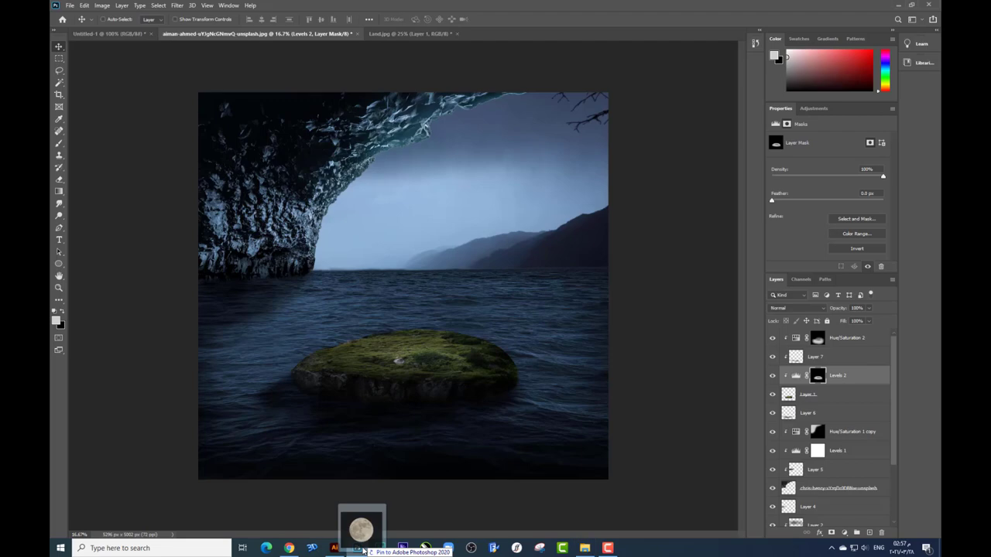
drag(365, 546, 609, 438)
key(alt+Tab)
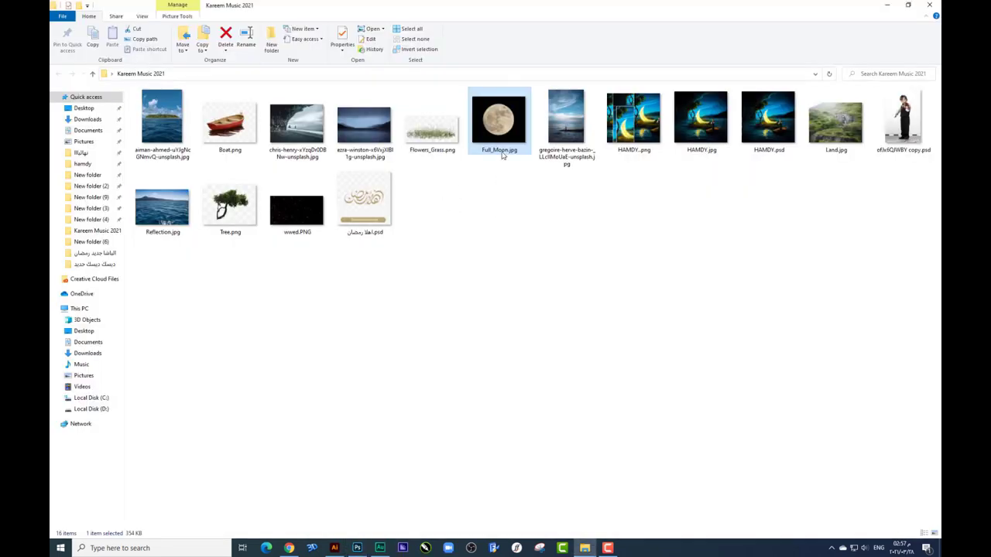
mouse_move(503, 151)
mouse_down()
mouse_move(359, 550)
mouse_move(503, 199)
mouse_up()
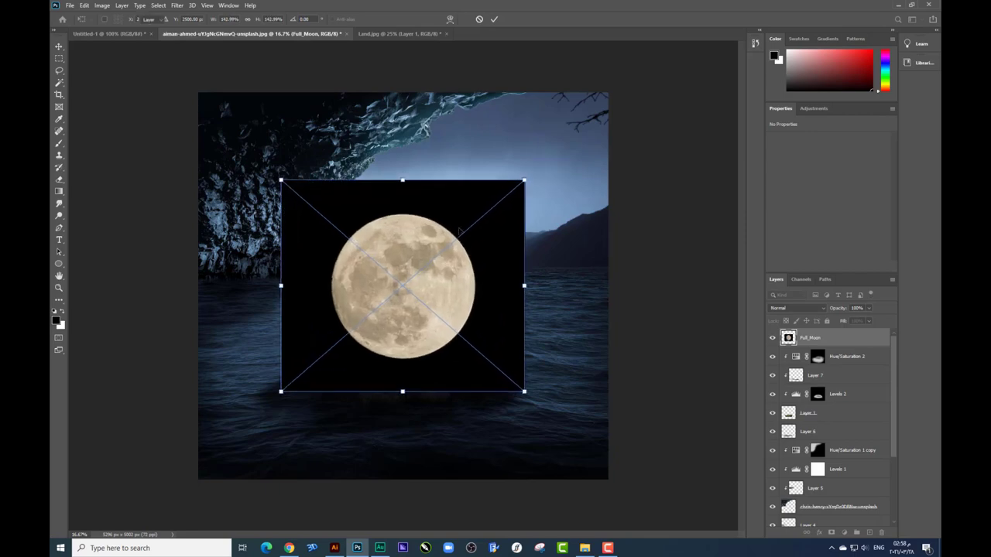
key(Return)
key(ctrl+plus)
click(58, 81)
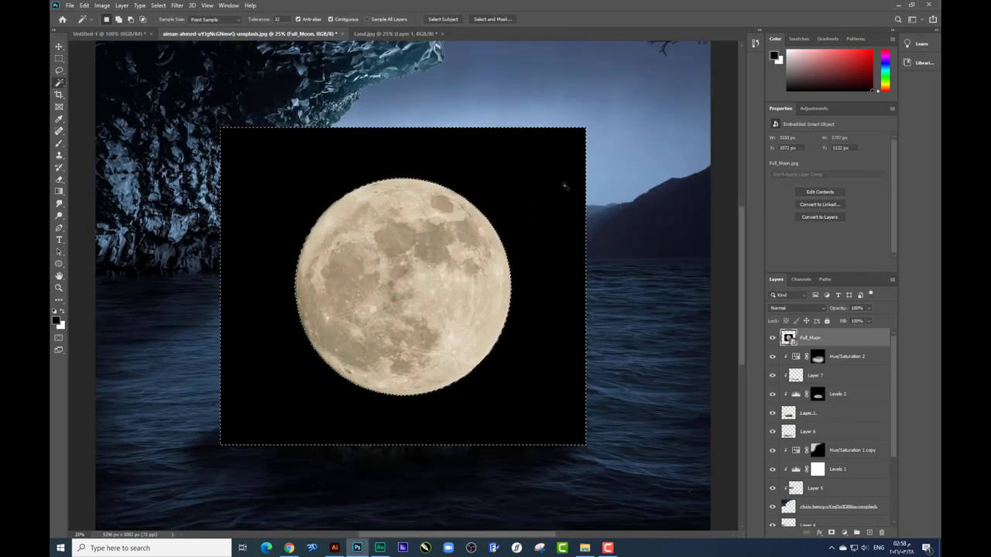
- Rasterize the Full_Moon layer and delete its black background with the Magic Wand
click(565, 186)
click(488, 201)
right_click(819, 338)
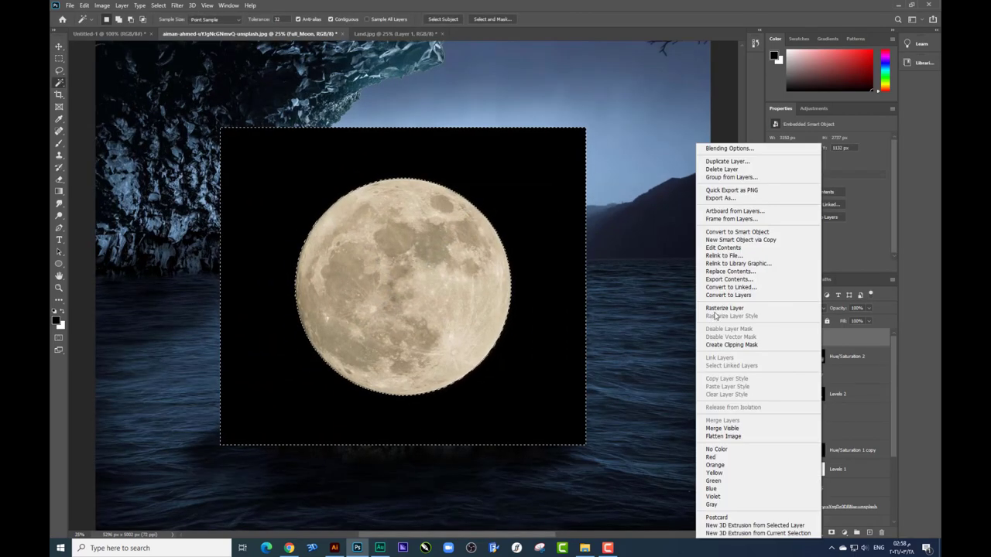
click(715, 308)
key(Delete)
key(ctrl+d)
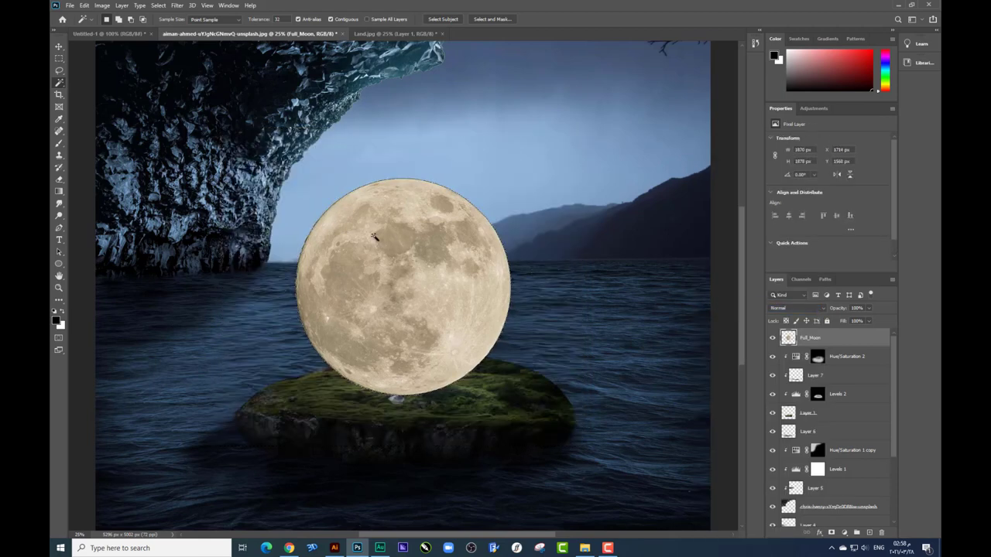
- Zoom in and rotate the moon
key(ctrl+plus)
key(ctrl+t)
drag(580, 138, 492, 128)
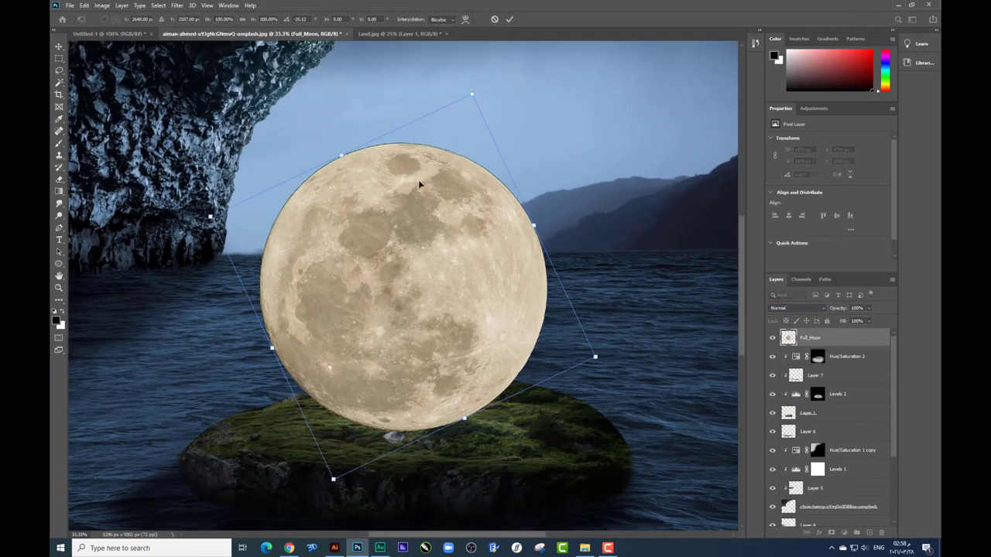
key(Return)
- Copy a clean elliptical selection of the moon to its own layer and remove the rough original
click(59, 58)
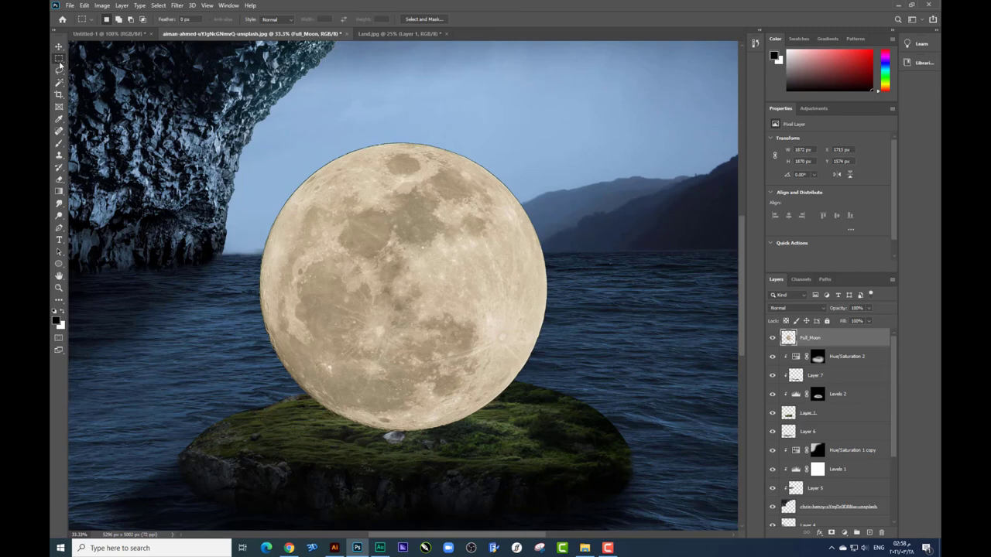
right_click(60, 61)
click(100, 68)
drag(297, 168, 551, 424)
drag(491, 366, 482, 351)
key(ctrl+j)
click(817, 356)
key(ctrl+d)
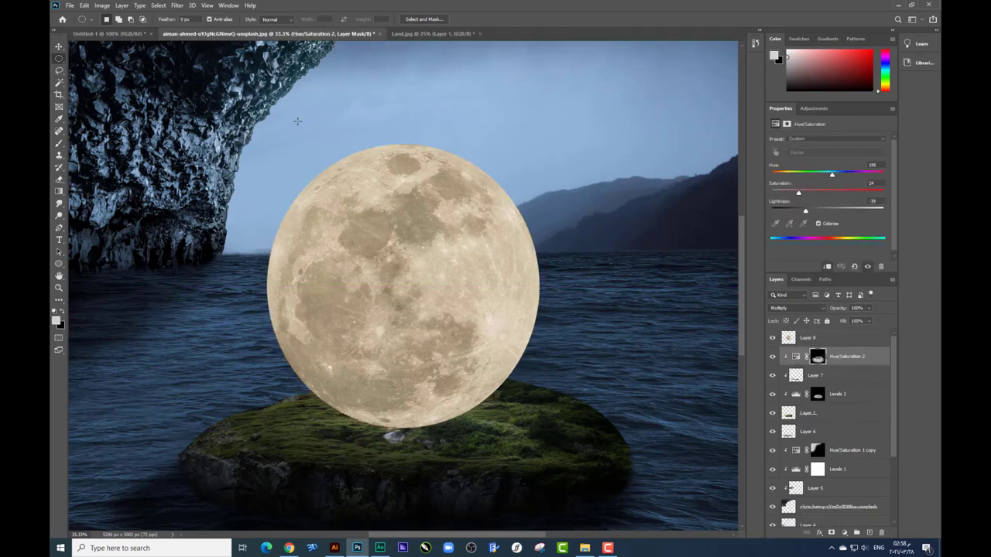
- Rotate and slightly tilt the new moon layer, Layer 8, to rest on the island
click(58, 48)
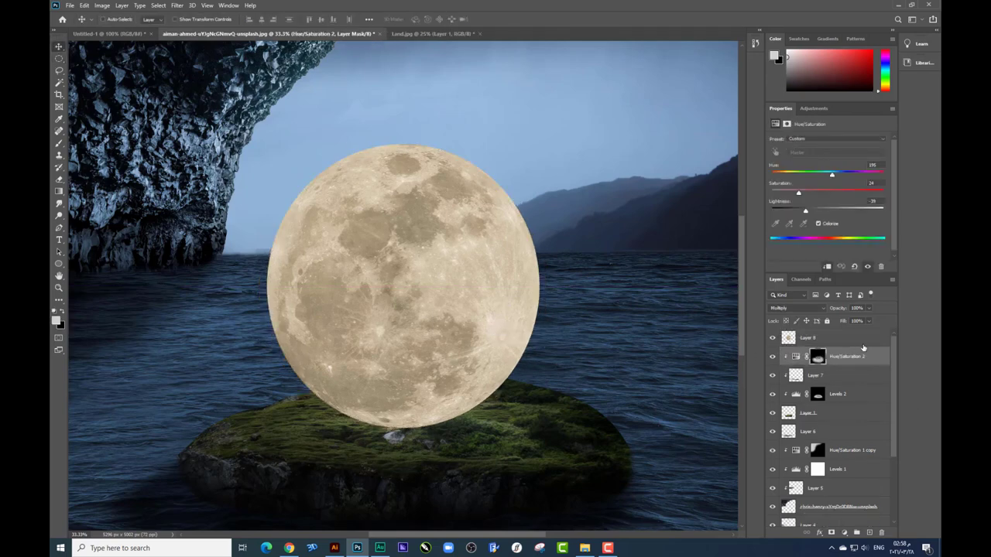
click(504, 285)
key(ctrl+t)
drag(583, 250, 420, 155)
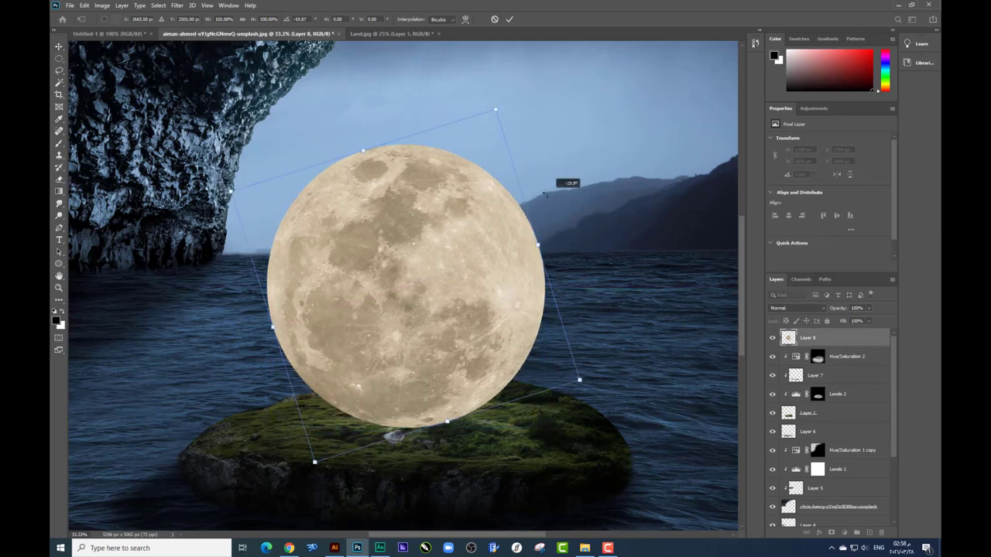
key(Return)
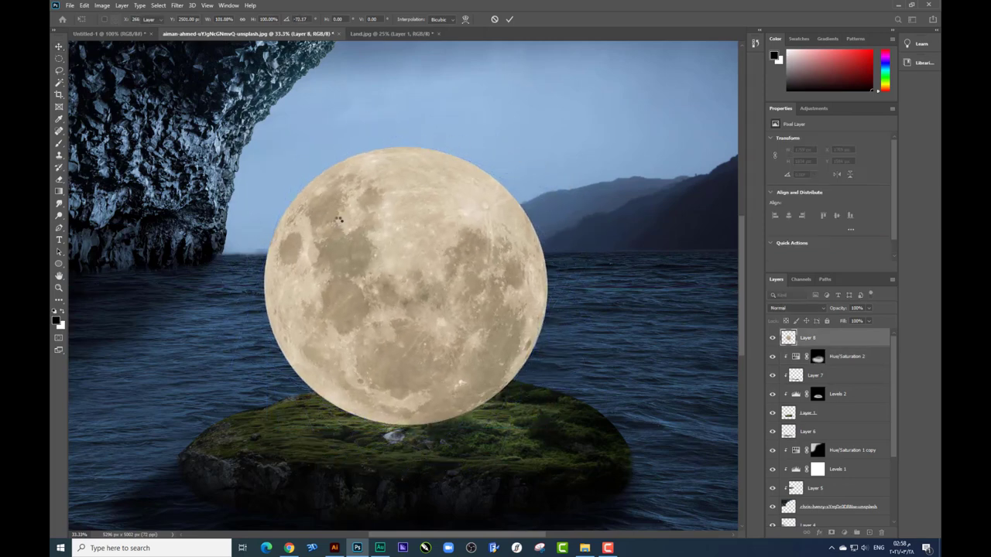
key(ctrl+t)
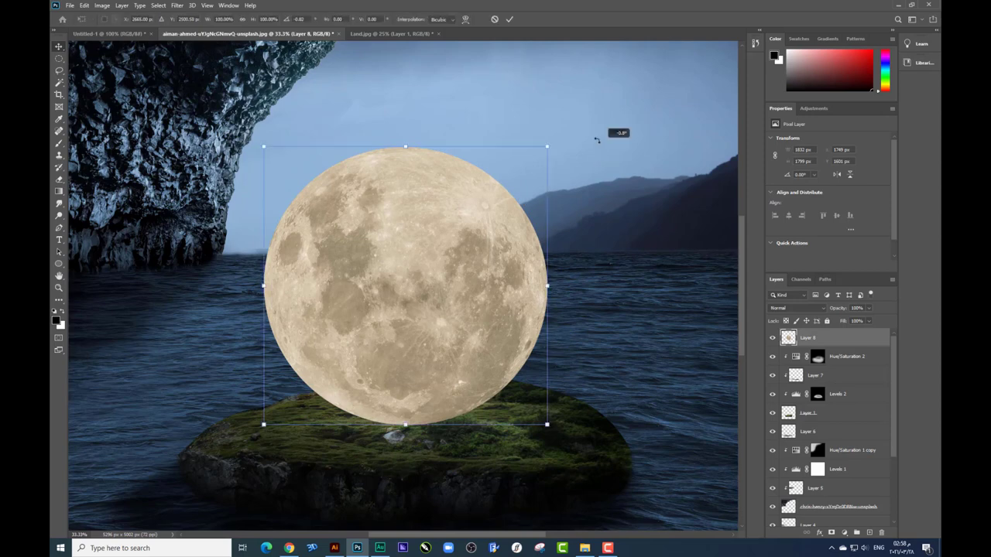
drag(596, 137, 569, 116)
key(Return)
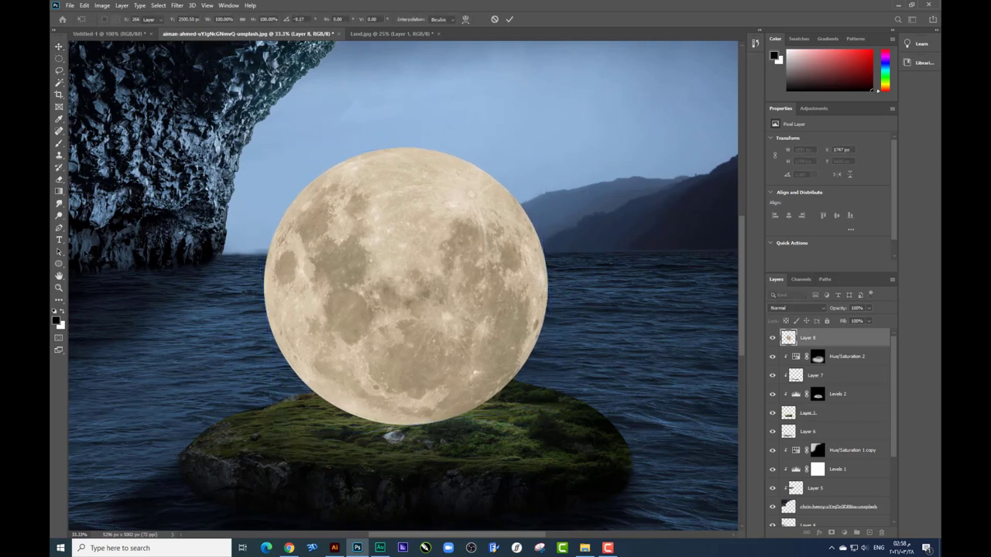
right_click(58, 263)
- Draw a large black ellipse over the moon's right side, shifted slightly left
click(93, 274)
drag(339, 109, 611, 370)
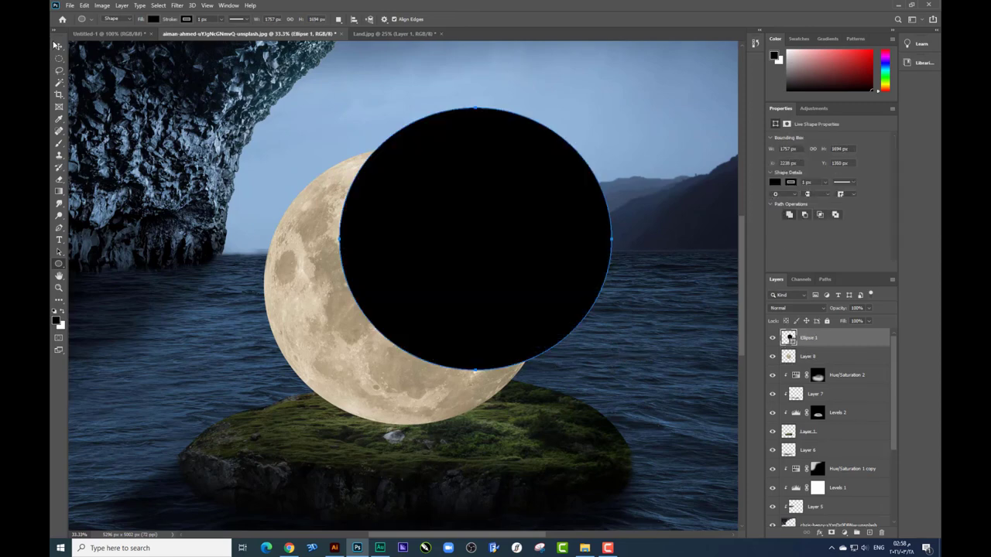
key(v)
drag(478, 237, 423, 271)
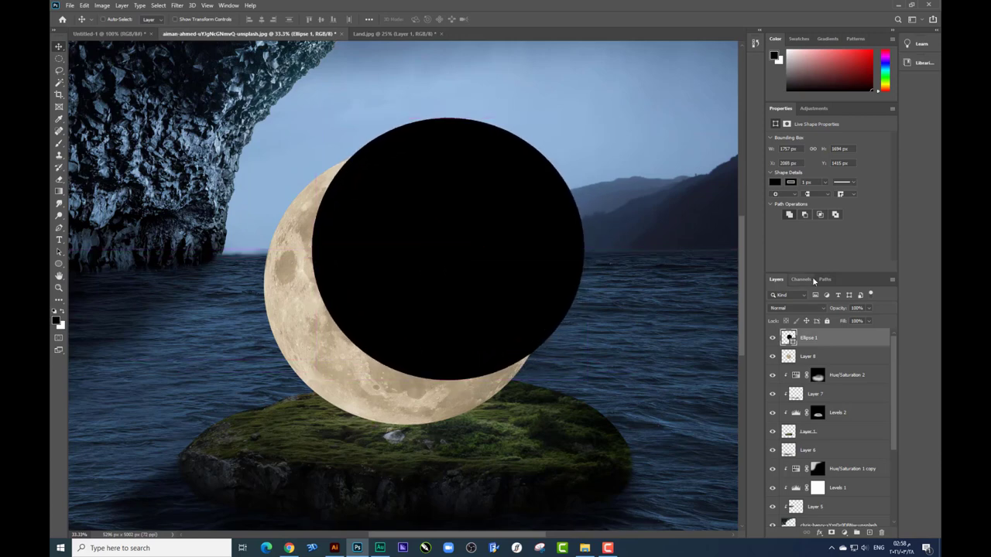
- Merge the ellipse into Layer 8 and delete the black area, leaving a crescent
shift+click(809, 353)
key(ctrl+e)
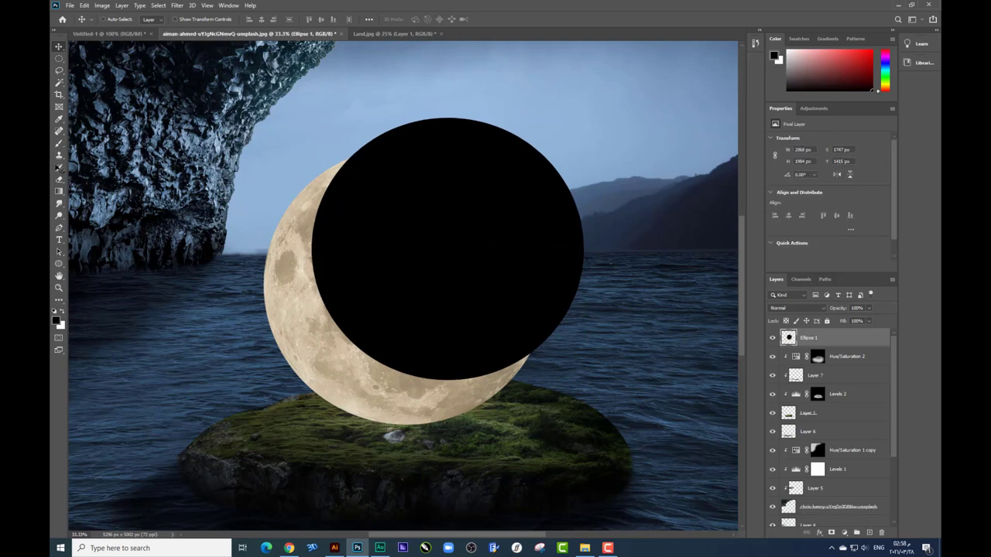
click(60, 83)
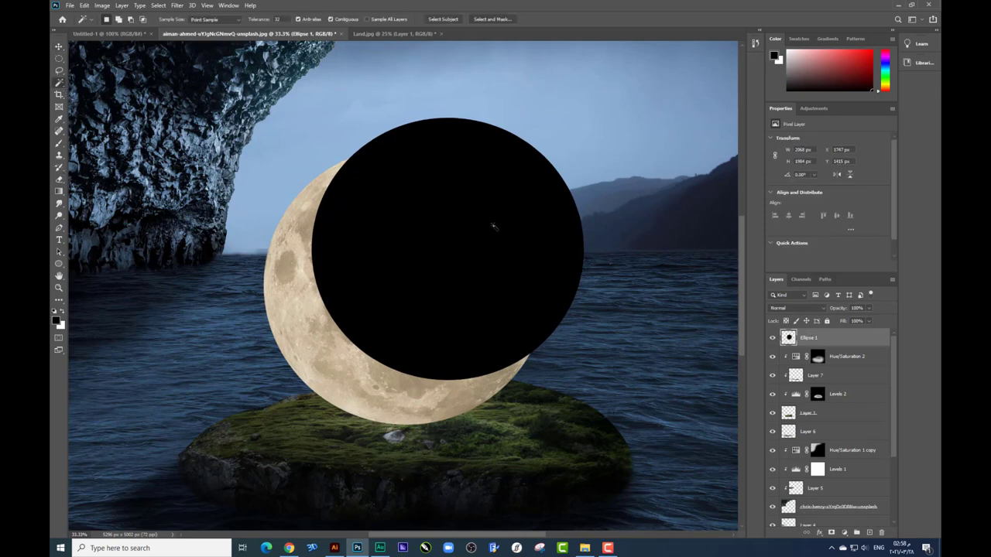
click(493, 229)
key(Delete)
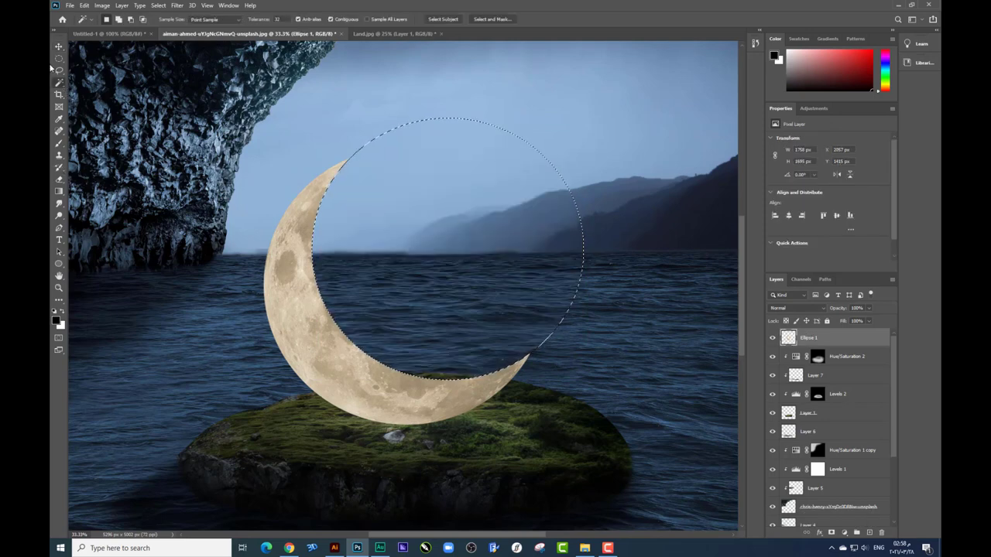
key(ctrl+d)
click(58, 46)
- Shift the crescent moon slightly to the right
key(ctrl+minus)
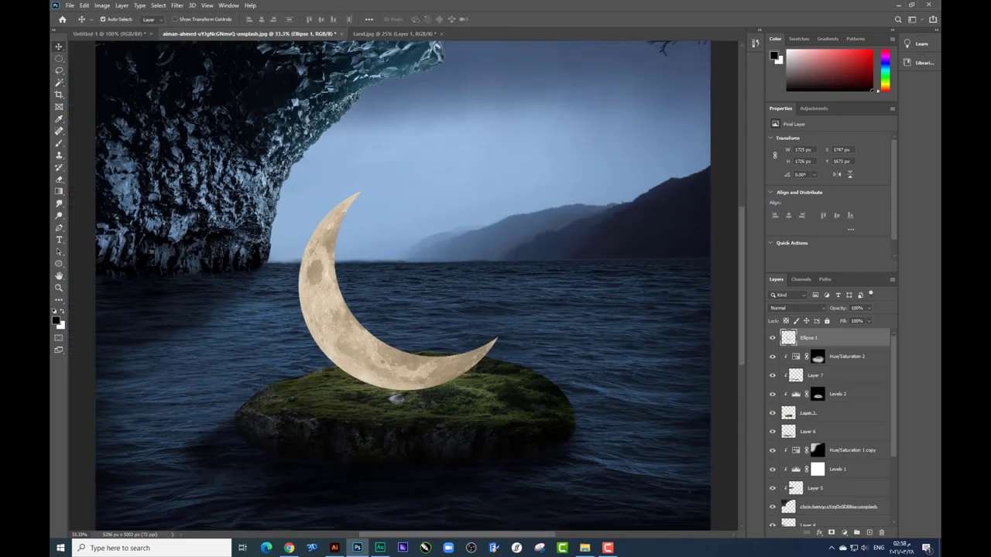
drag(340, 278, 379, 286)
key(ctrl+minus)
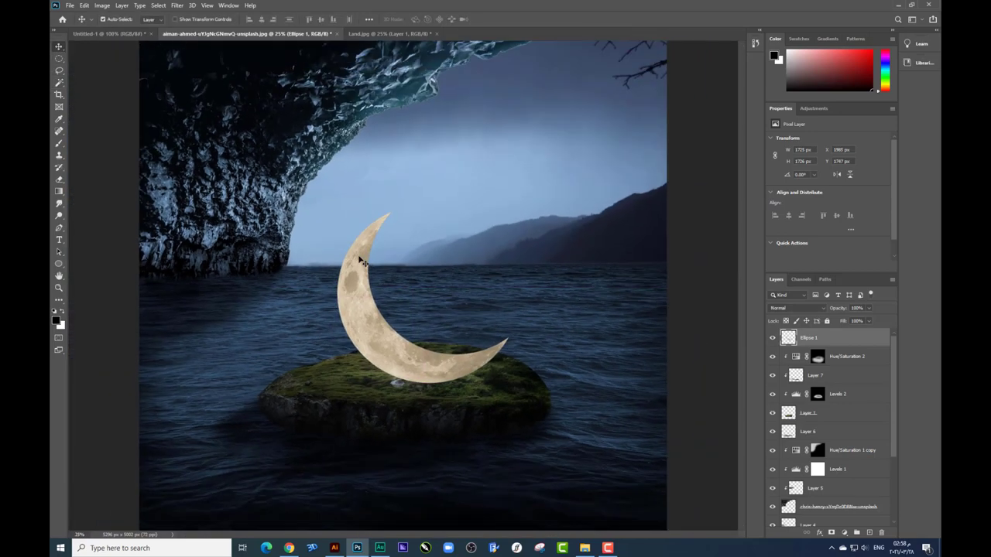
- Enlarge and re-tilt the crescent moon, then zoom in to 33.3% on the island
key(ctrl+t)
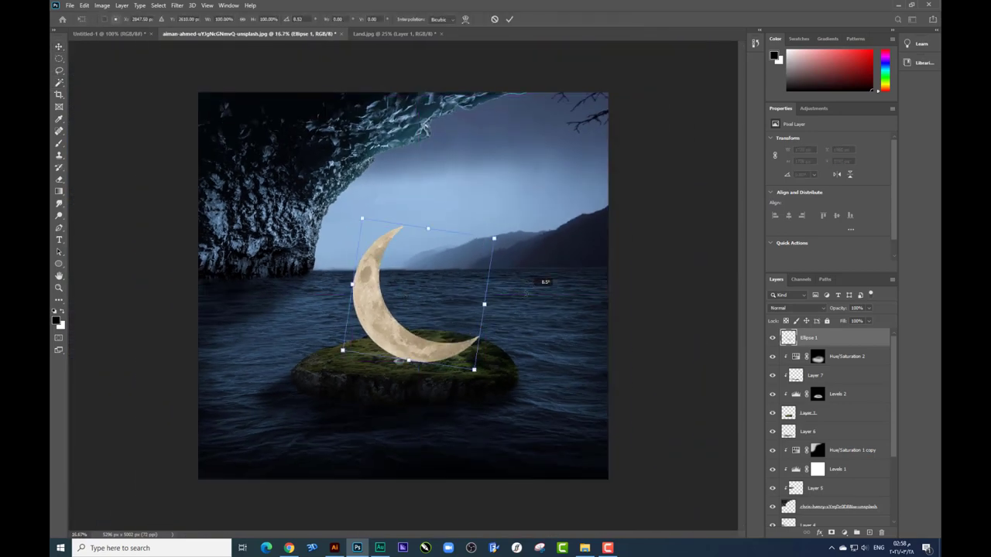
drag(484, 238, 495, 223)
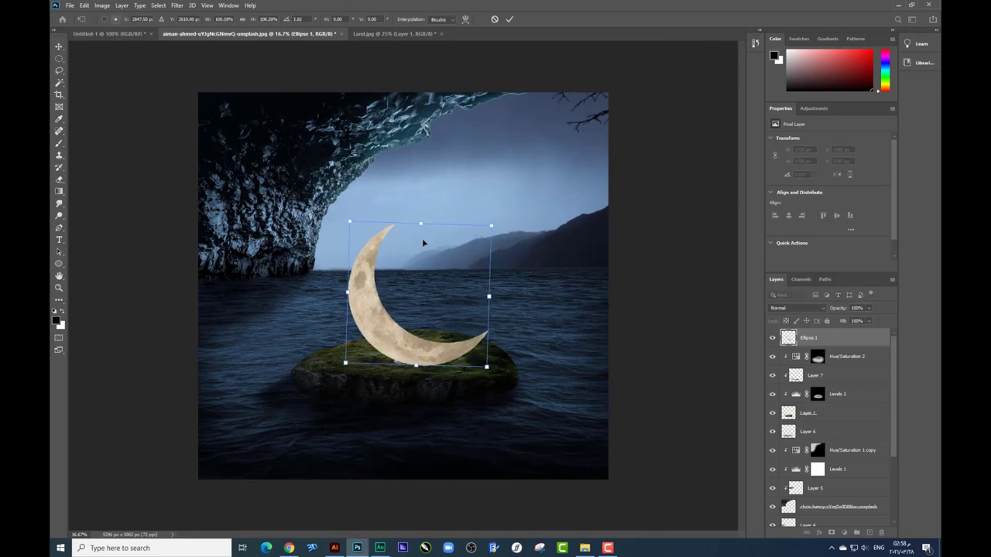
drag(423, 239, 424, 237)
key(Return)
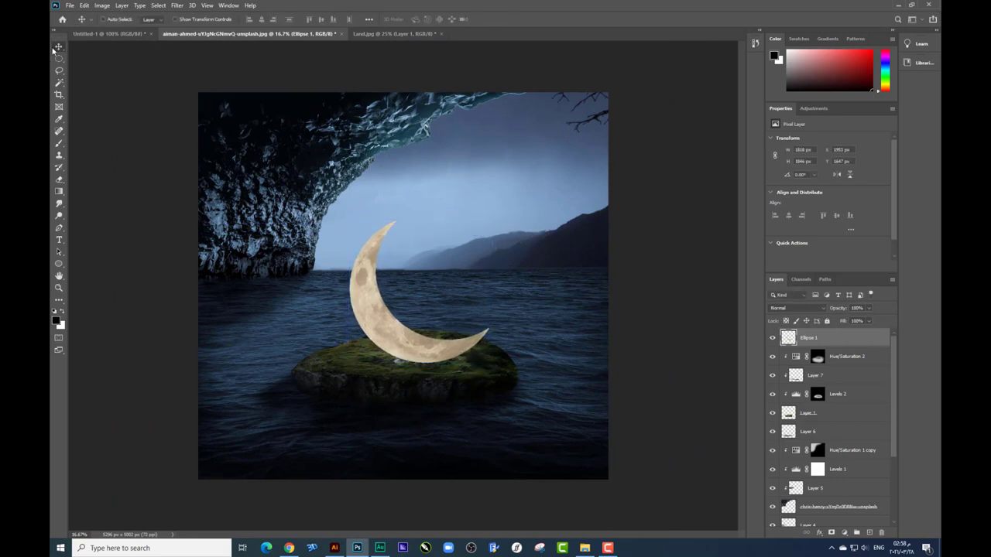
scroll(425, 270, up, 2)
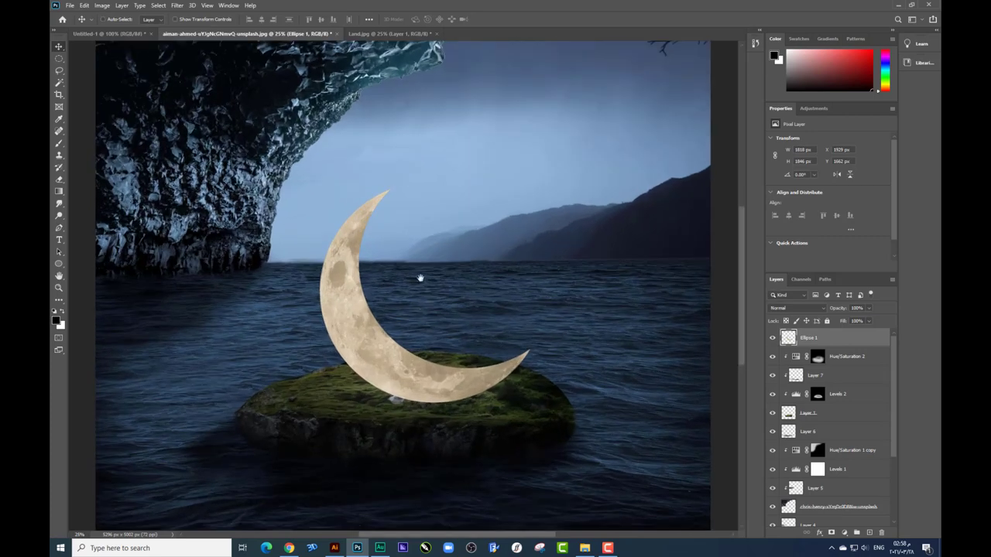
scroll(421, 276, up, 1)
scroll(420, 277, up, 1)
scroll(433, 294, up, 1)
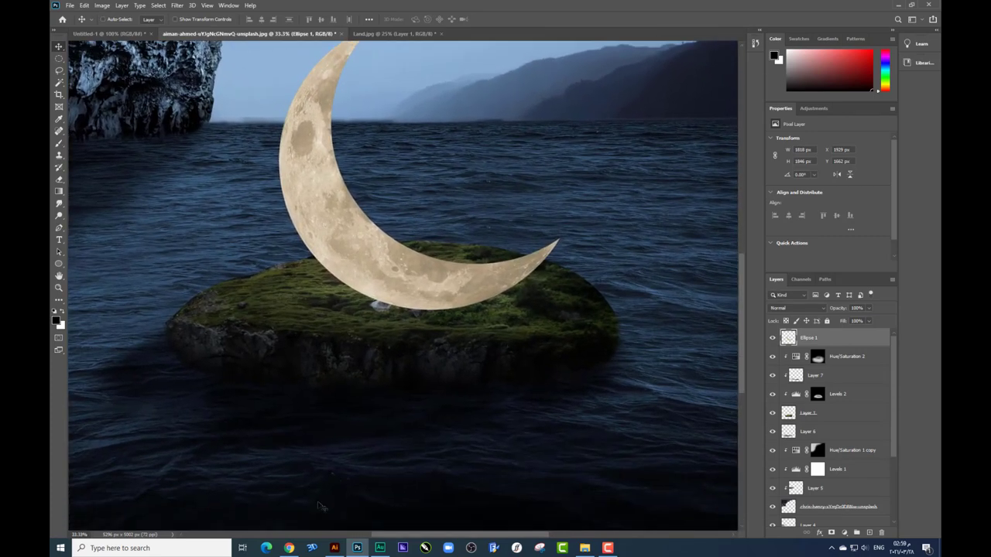
- Place Flowers_Grass.png enlarged at the crescent's base and add a Levels adjustment above it
click(582, 550)
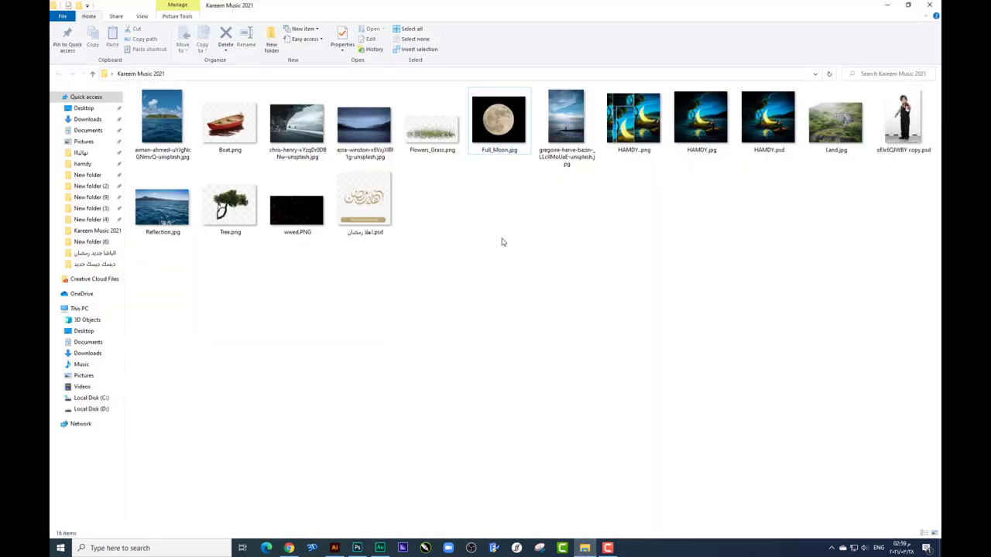
mouse_move(437, 149)
mouse_down()
mouse_move(358, 548)
mouse_move(420, 431)
mouse_up()
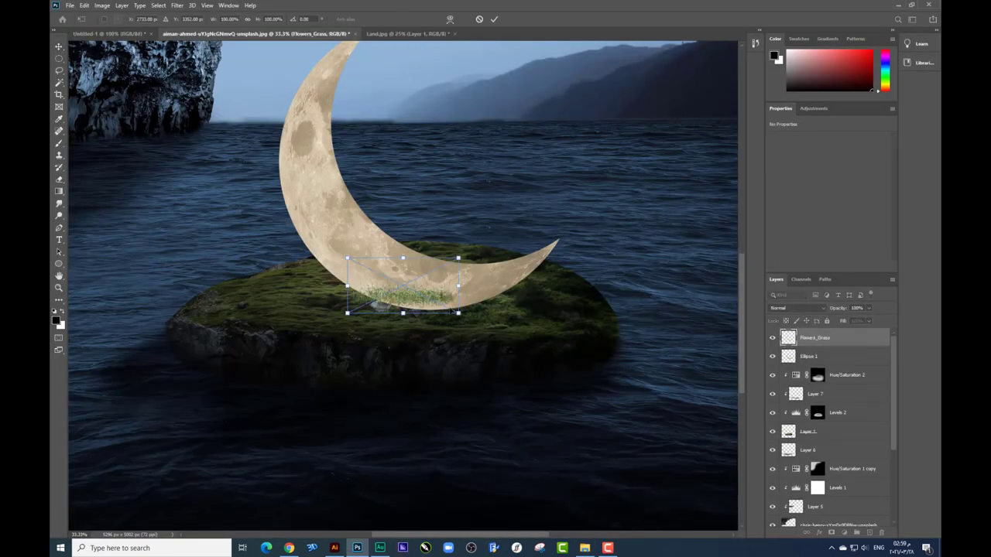
drag(458, 313, 531, 336)
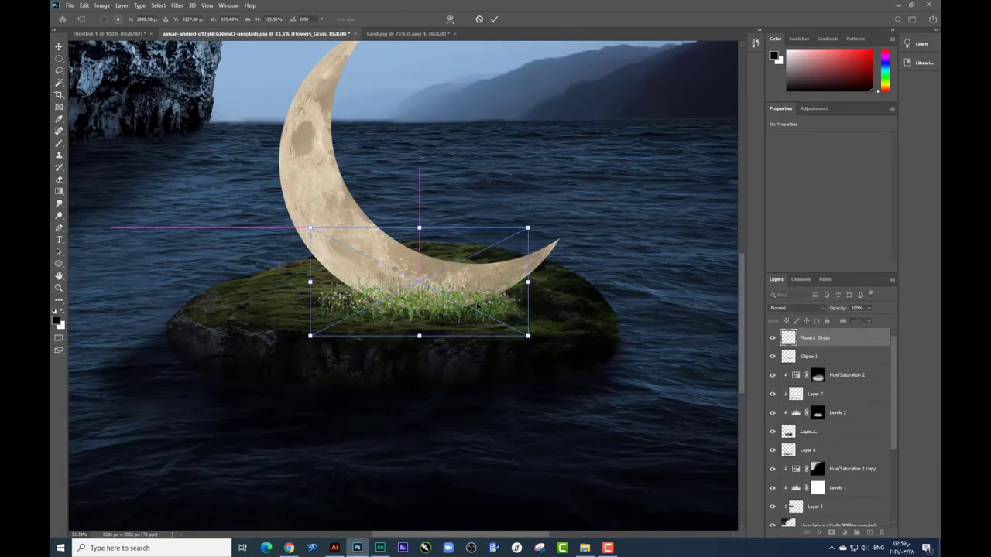
key(Return)
alt+scroll(460, 279, up, 1)
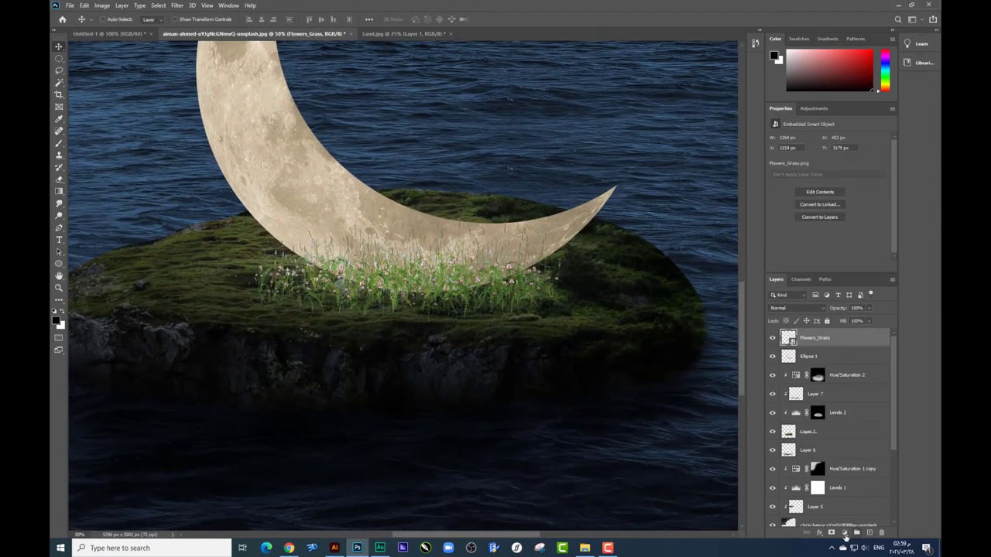
click(845, 537)
click(857, 407)
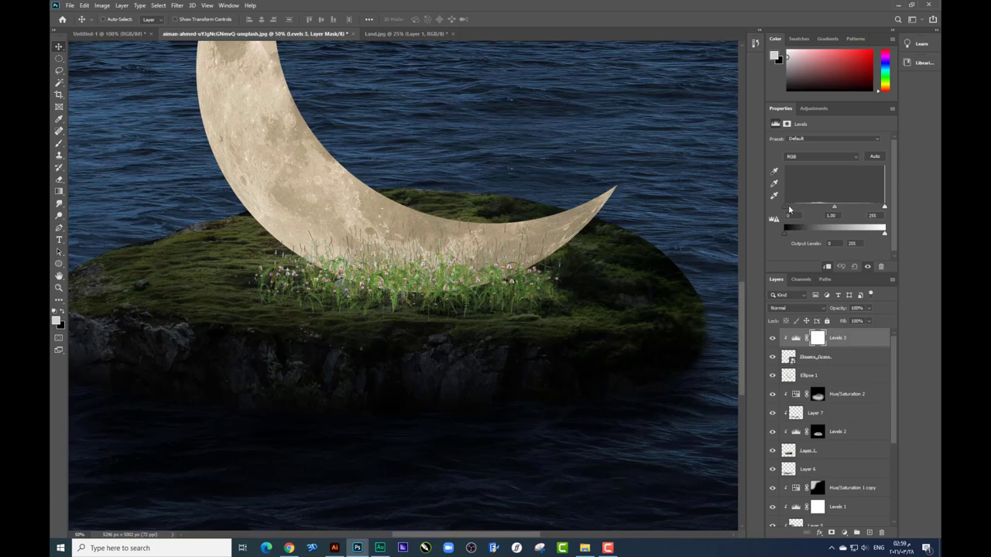
- Darken the grass with Levels 3 output levels 14 and 57, and nudge the grass lower
drag(788, 208, 802, 207)
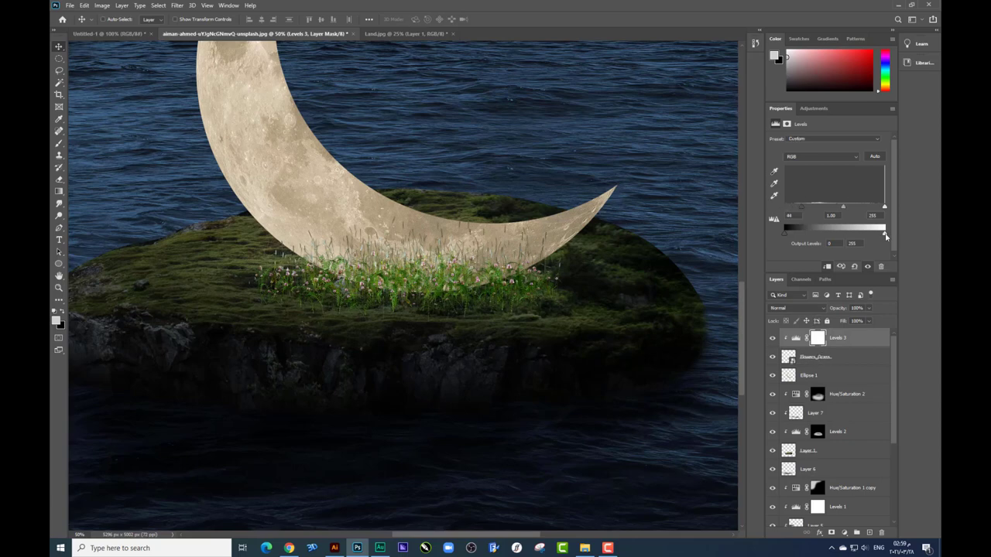
drag(884, 232, 825, 234)
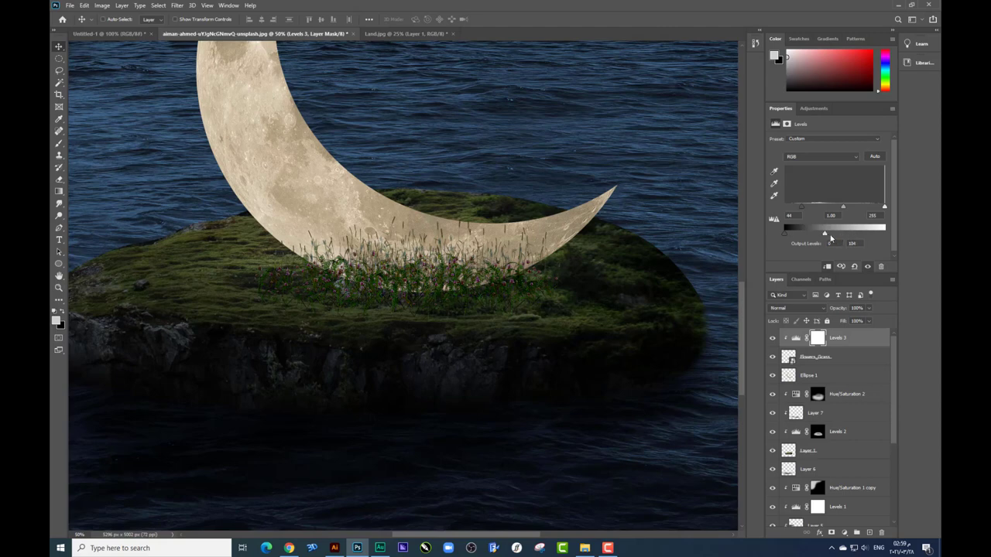
mouse_move(883, 208)
mouse_down()
mouse_move(855, 207)
mouse_move(885, 206)
mouse_up()
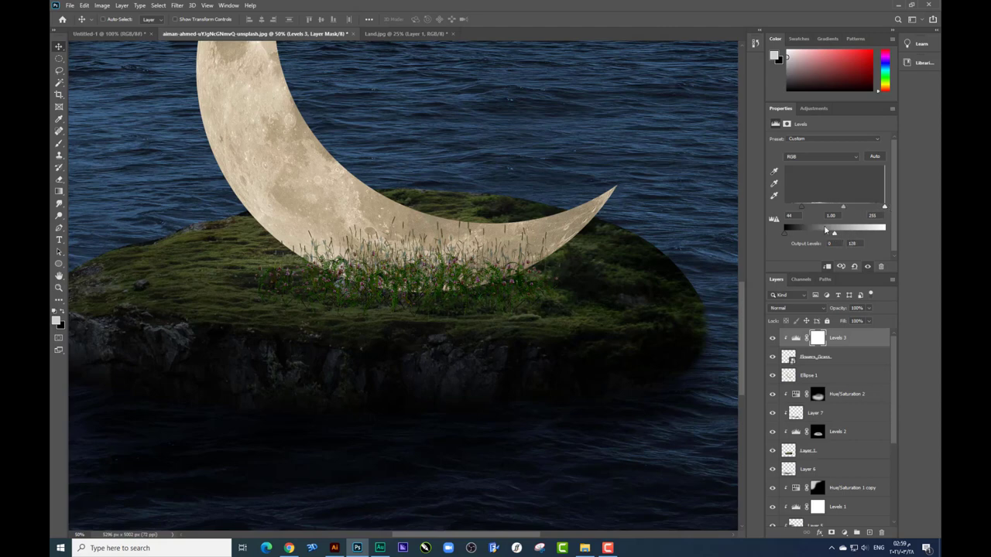
mouse_move(794, 233)
mouse_down()
mouse_move(784, 234)
mouse_move(823, 235)
mouse_up()
mouse_move(519, 254)
mouse_down()
mouse_move(506, 242)
mouse_move(498, 277)
mouse_up()
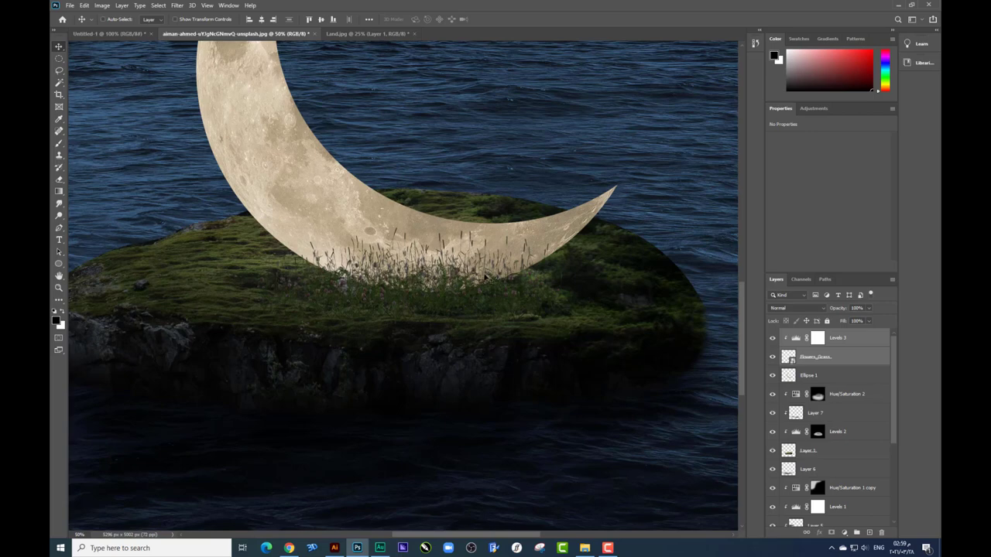
drag(549, 297, 551, 282)
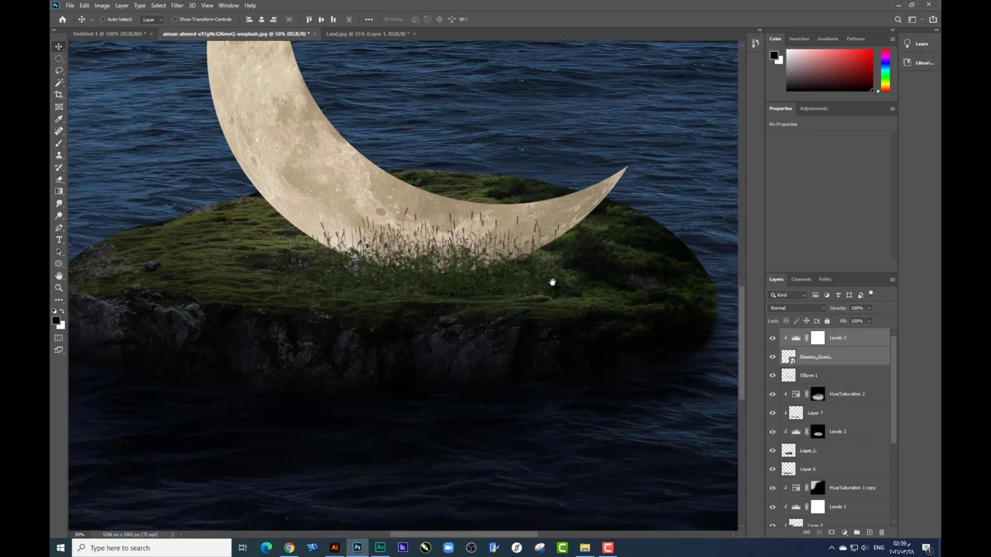
- Select the Flowers_Grass layer and rasterize it for erasing with the Eraser tool
click(817, 358)
click(59, 178)
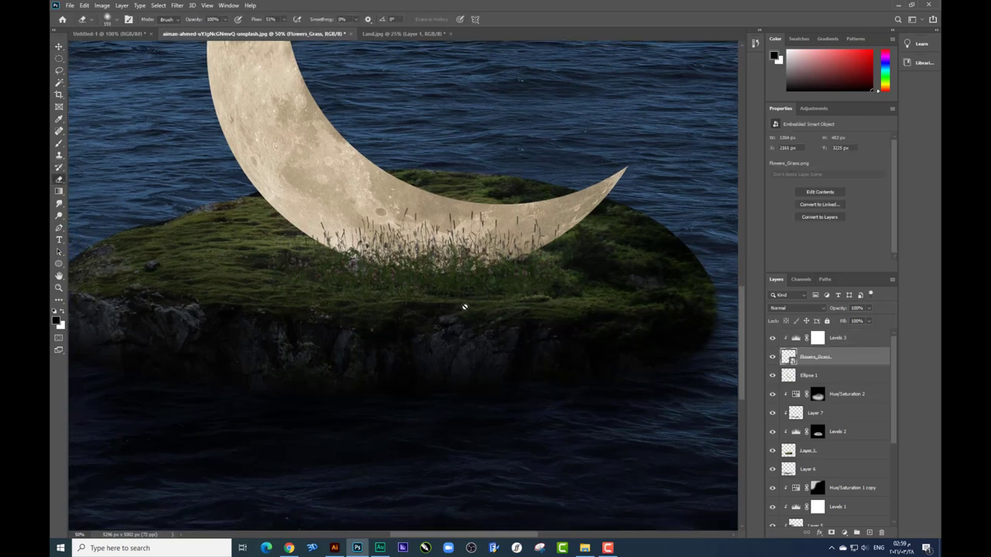
right_click(443, 302)
key(Escape)
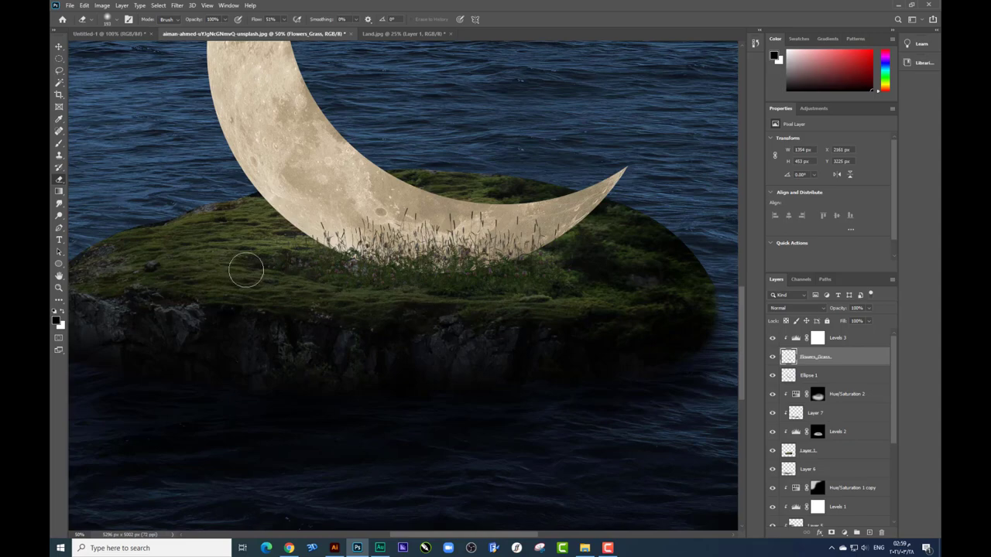
scroll(318, 310, down, 3)
scroll(319, 310, down, 3)
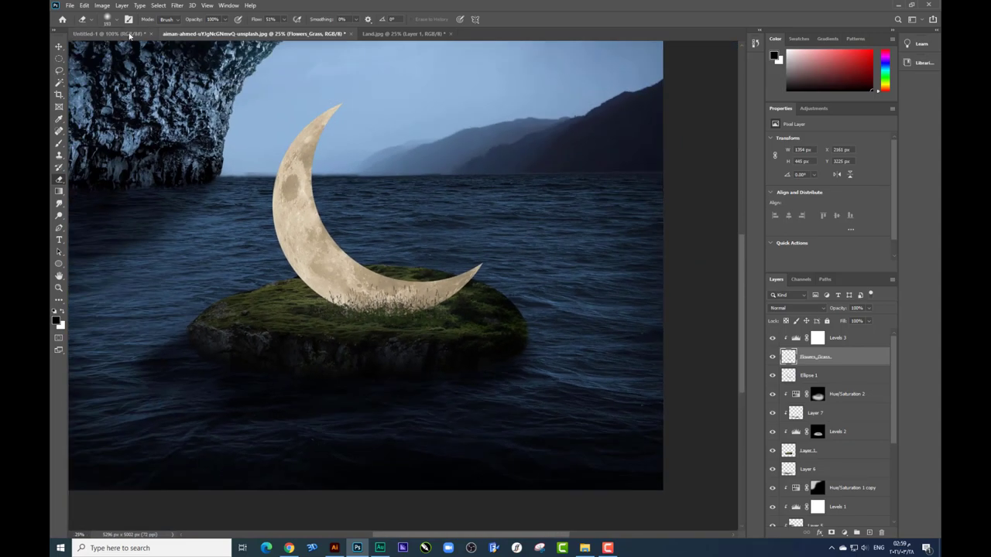
- Scale the grass patch to about 113% beneath the moon, then zoom out to fit
key(v)
key(ctrl+t)
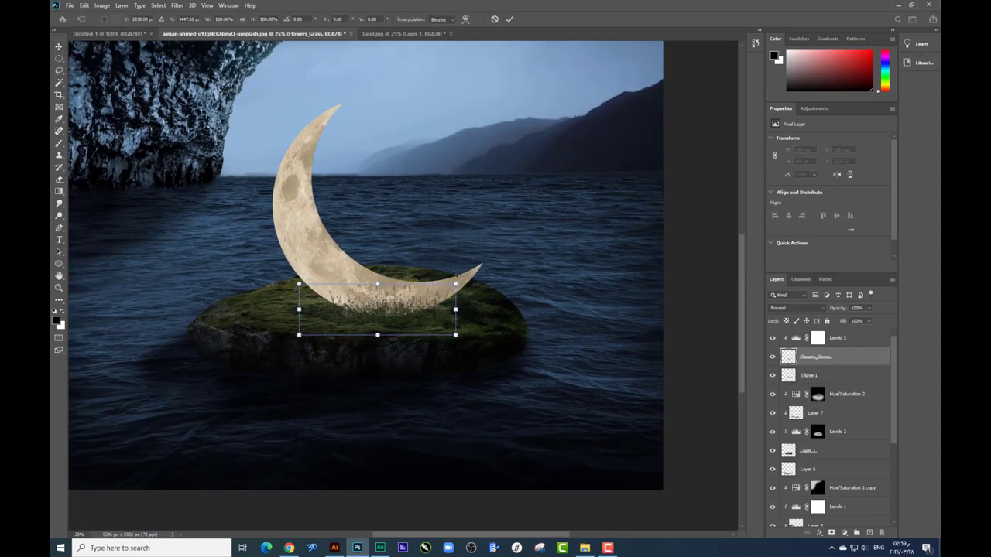
drag(456, 284, 457, 308)
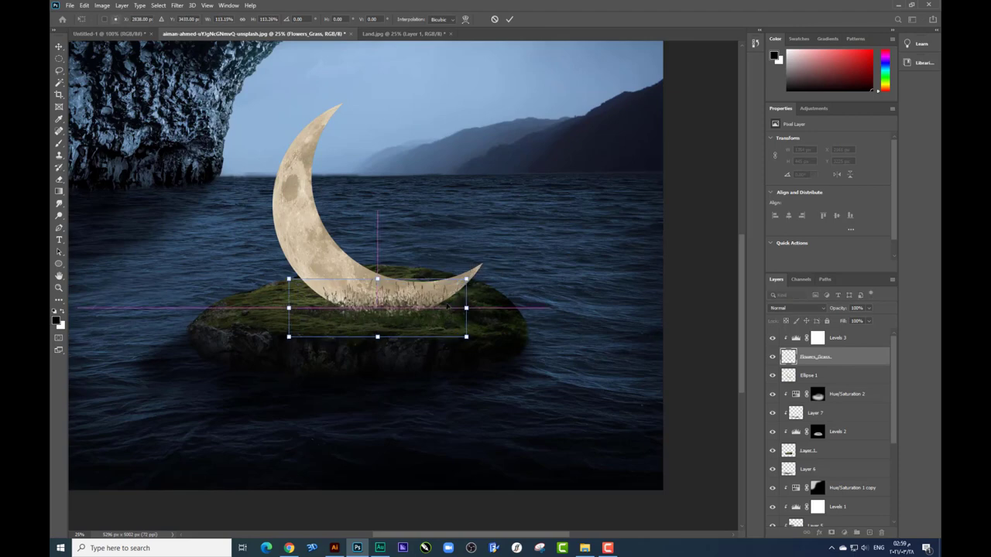
key(Return)
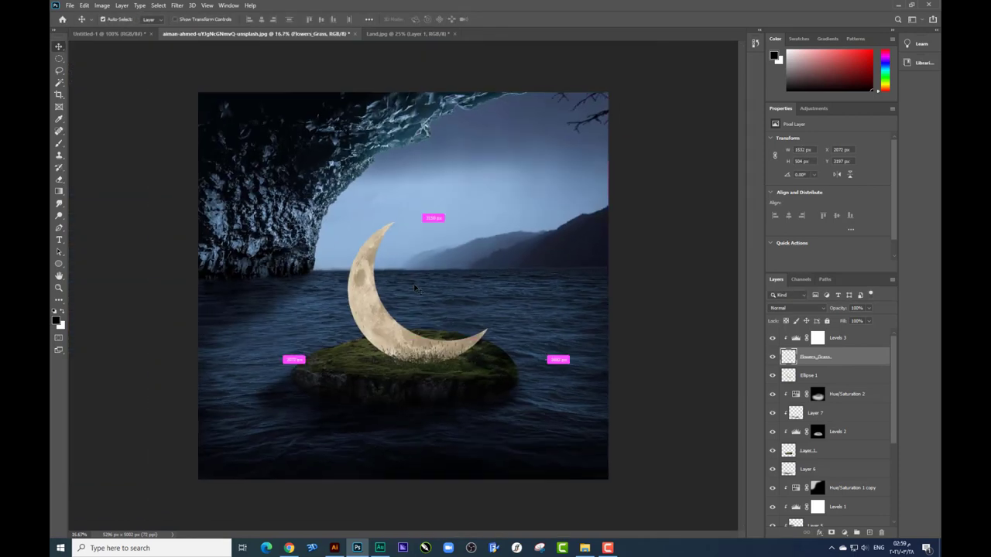
key(ctrl+plus)
drag(393, 228, 399, 245)
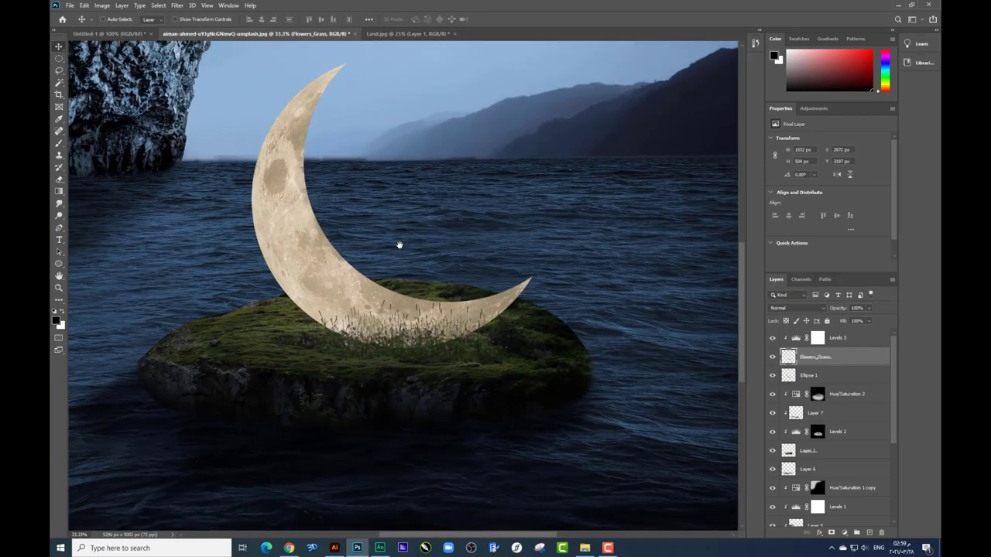
key(ctrl+minus)
key(ctrl+minus)
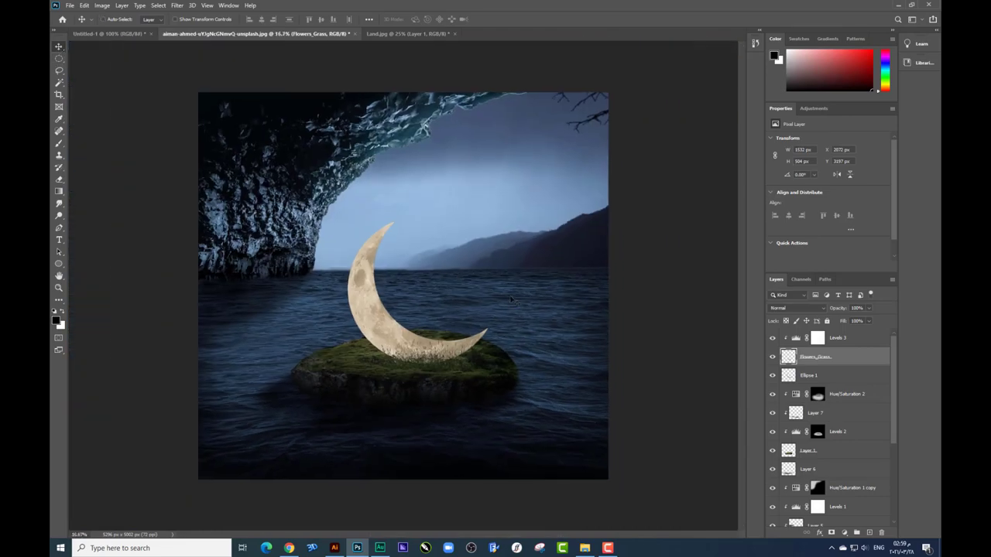
- Place a tilted Tree.png, delete it, and drag Tree.png into the composite again
click(584, 548)
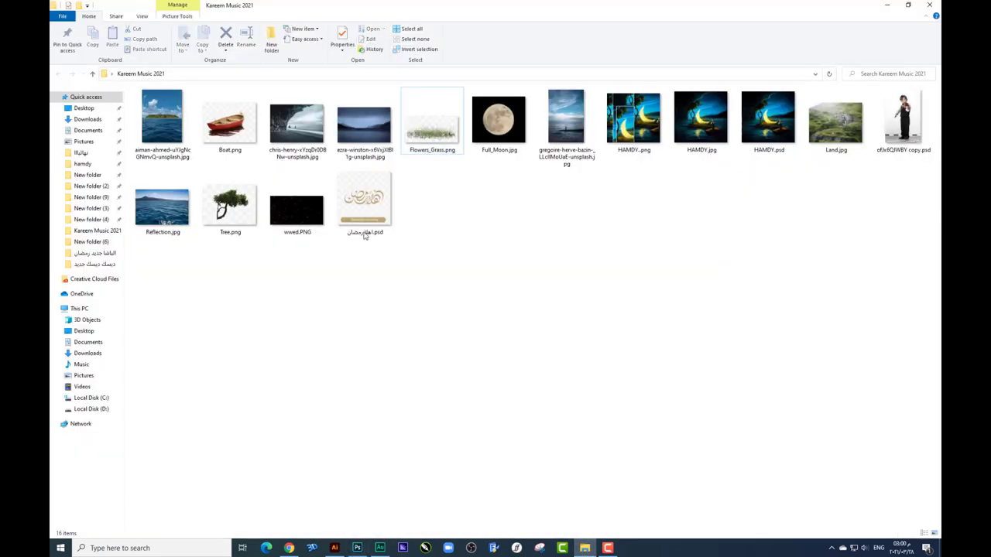
mouse_move(230, 207)
mouse_down()
mouse_move(498, 464)
mouse_move(384, 236)
mouse_up()
drag(474, 232, 486, 222)
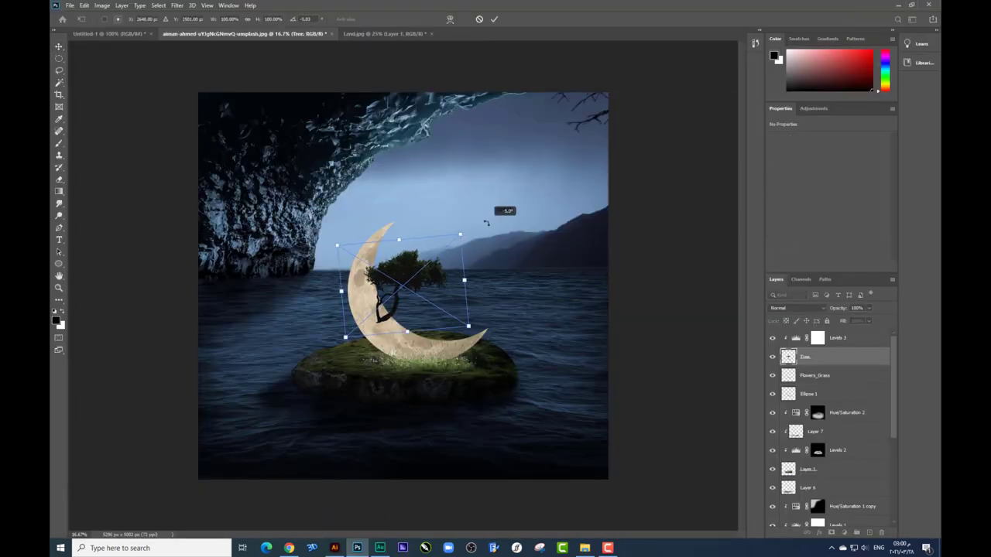
key(Return)
key(Delete)
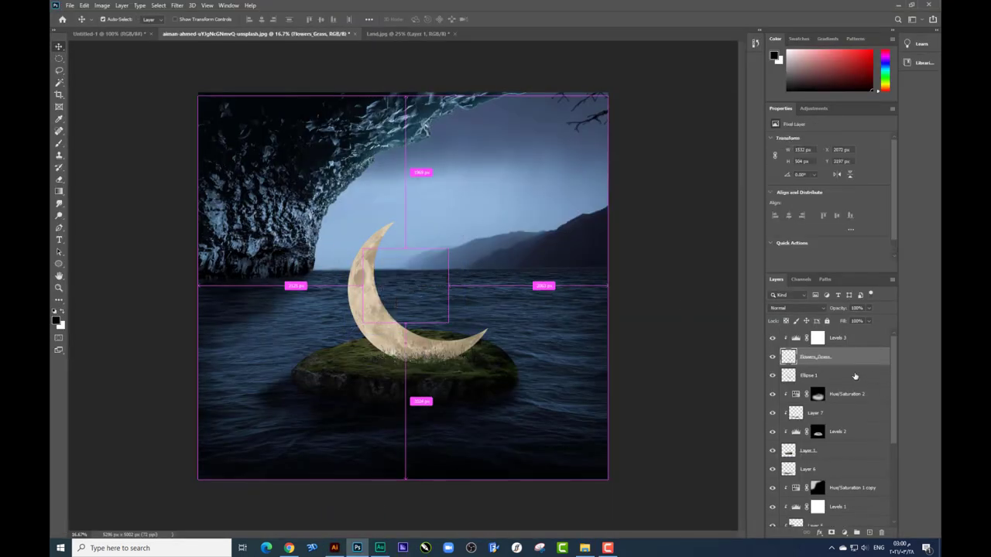
key(alt+Tab)
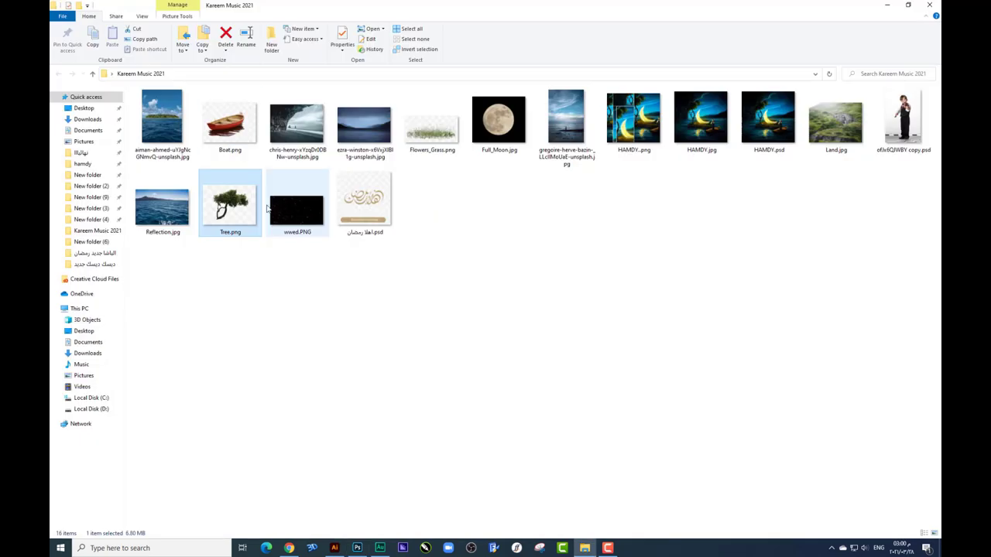
mouse_move(231, 219)
mouse_down()
mouse_move(370, 526)
mouse_move(456, 218)
mouse_move(379, 220)
mouse_up()
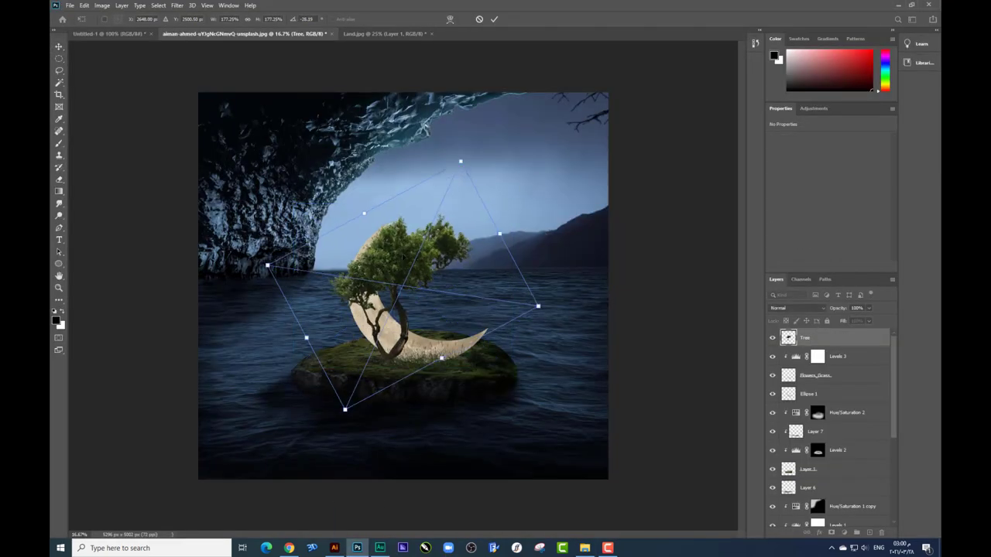
- Tilt Tree.png about -37°, commit it, and nudge it left of the moon under the cave arch
drag(379, 220, 384, 219)
key(Return)
key(ctrl+plus)
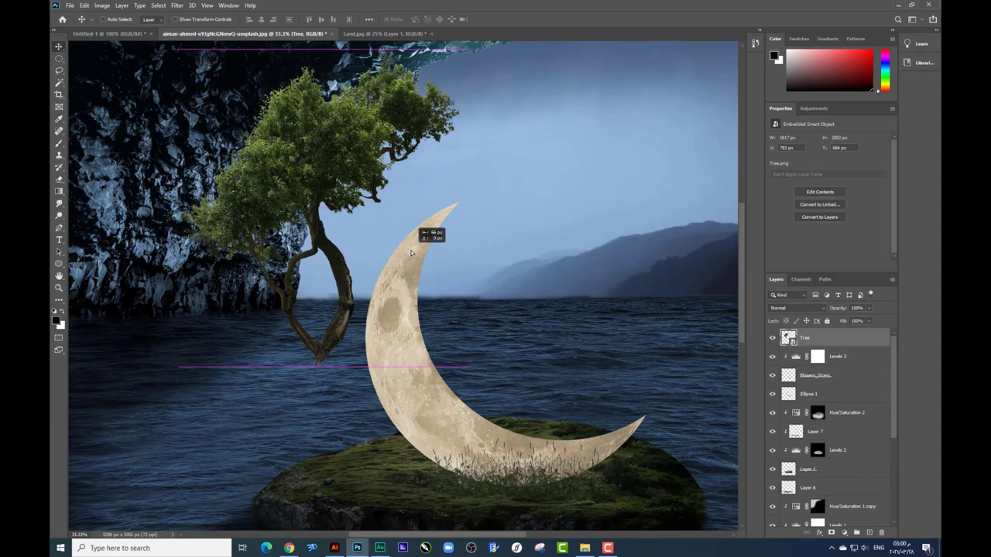
mouse_move(384, 220)
mouse_down()
mouse_move(372, 233)
mouse_move(409, 233)
mouse_up()
key(ctrl+plus)
key(ctrl+plus)
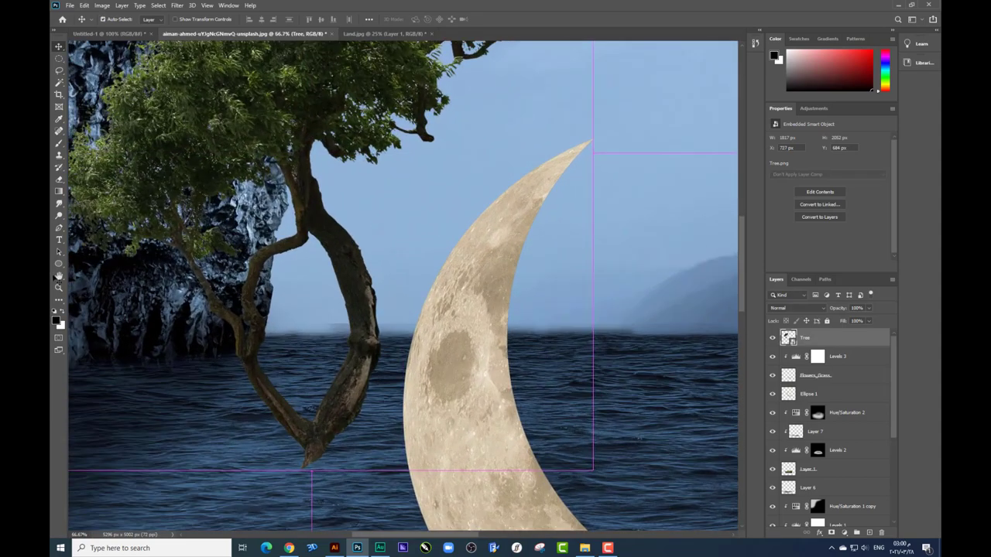
- Trace the tree's lower trunk with the Pen, copy it to Layer 8, and move it down 396 px
click(59, 229)
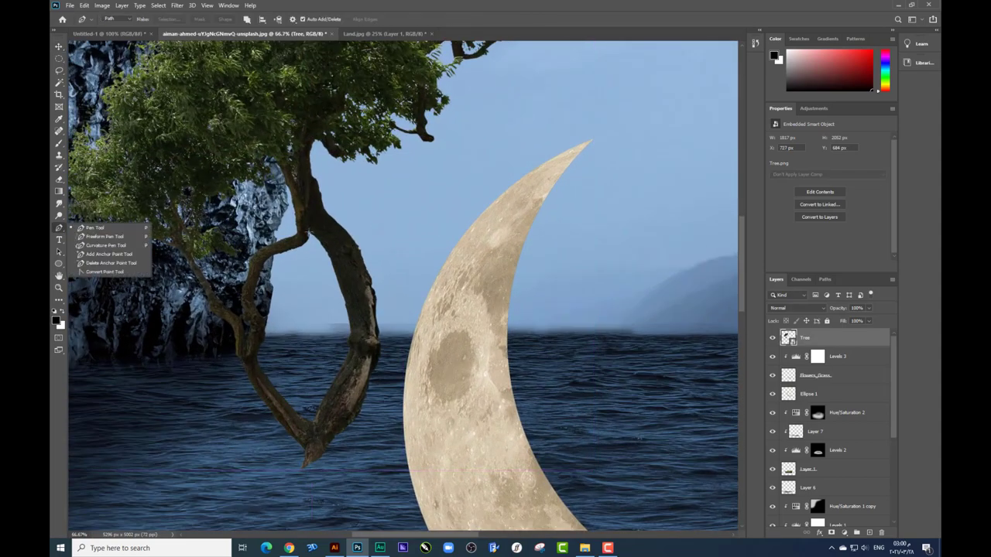
click(308, 230)
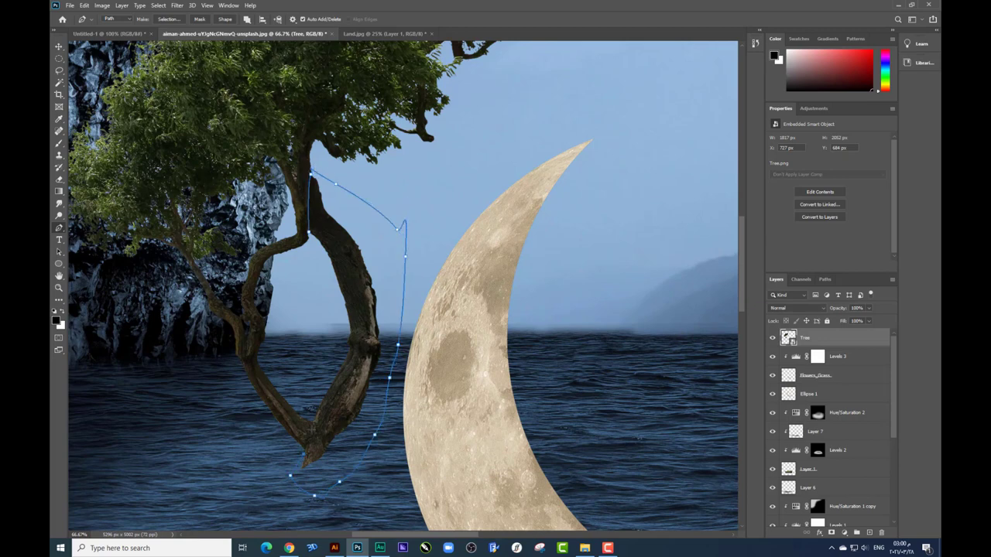
key(Return)
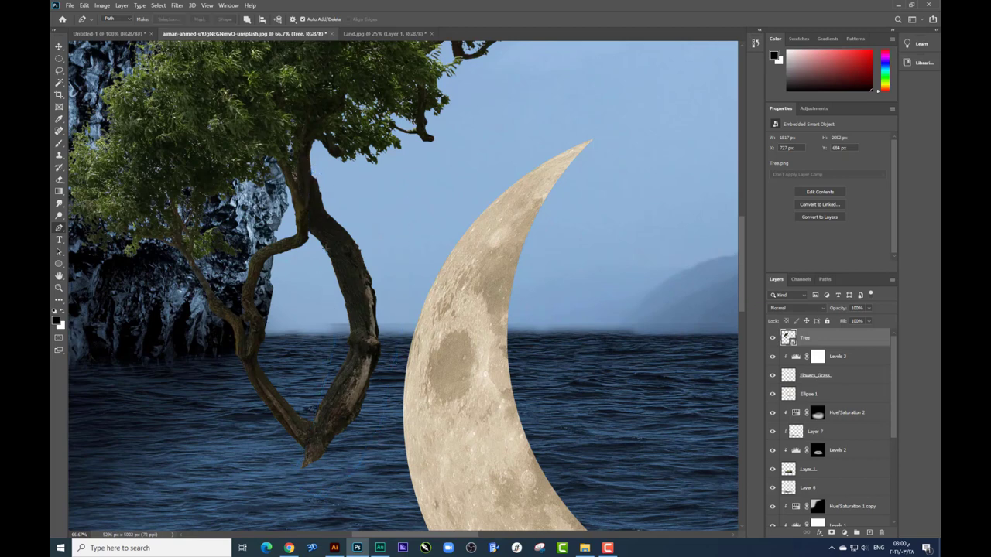
click(59, 46)
key(ctrl+j)
key(ctrl+minus)
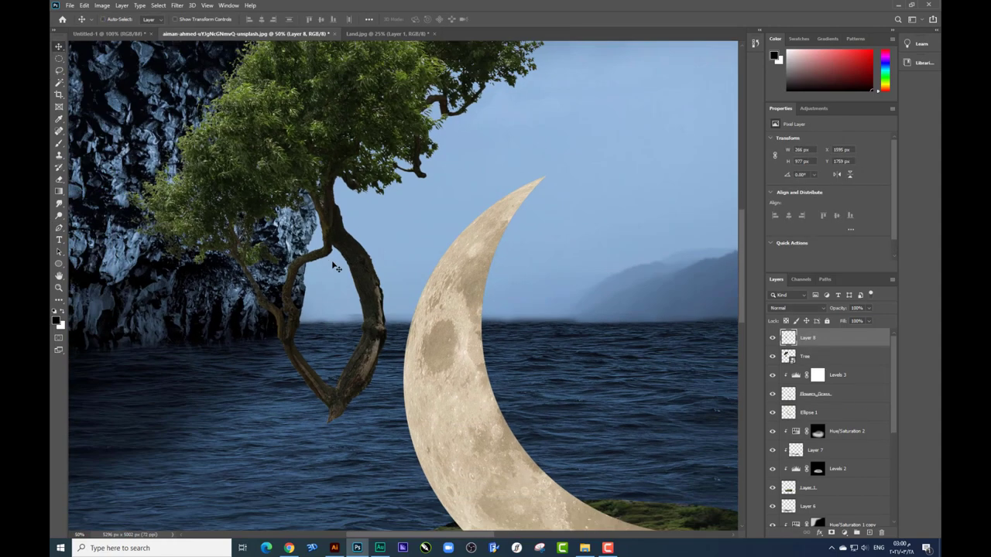
drag(356, 222, 356, 375)
- Rotate the Layer 8 trunk copy 180° and move it down onto the island below the tree
scroll(402, 417, down, 5)
key(ctrl+t)
right_click(361, 308)
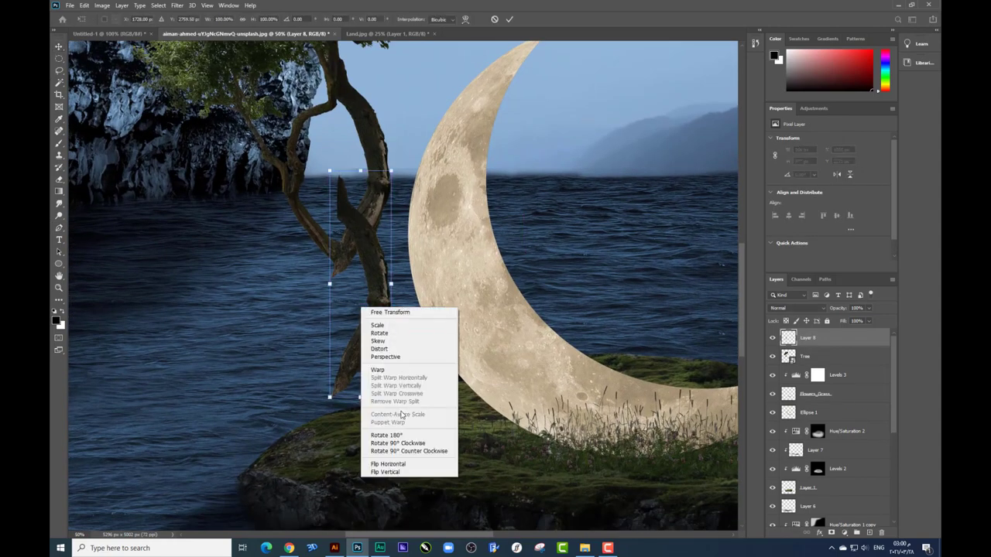
click(386, 435)
drag(360, 217, 338, 268)
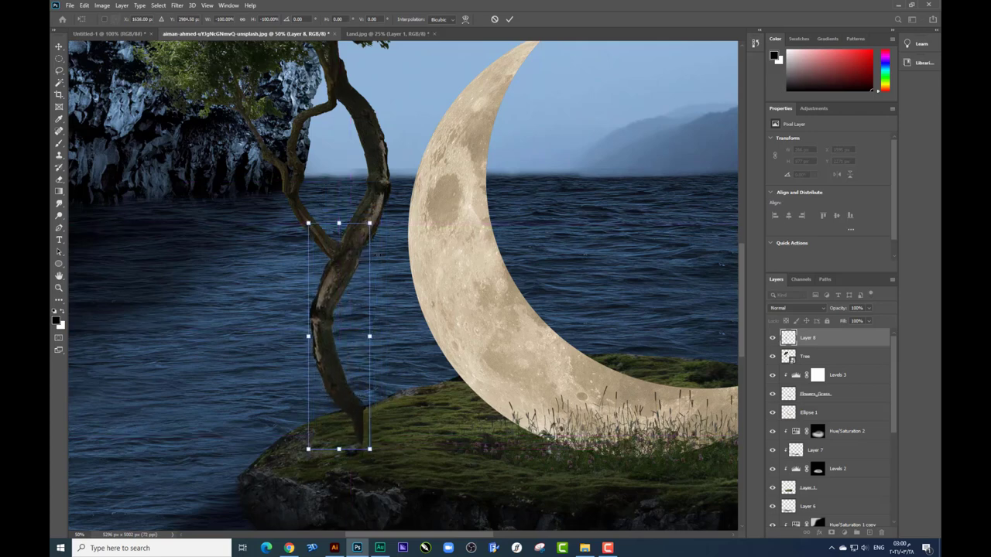
key(Return)
key(ctrl+plus)
key(ctrl+plus)
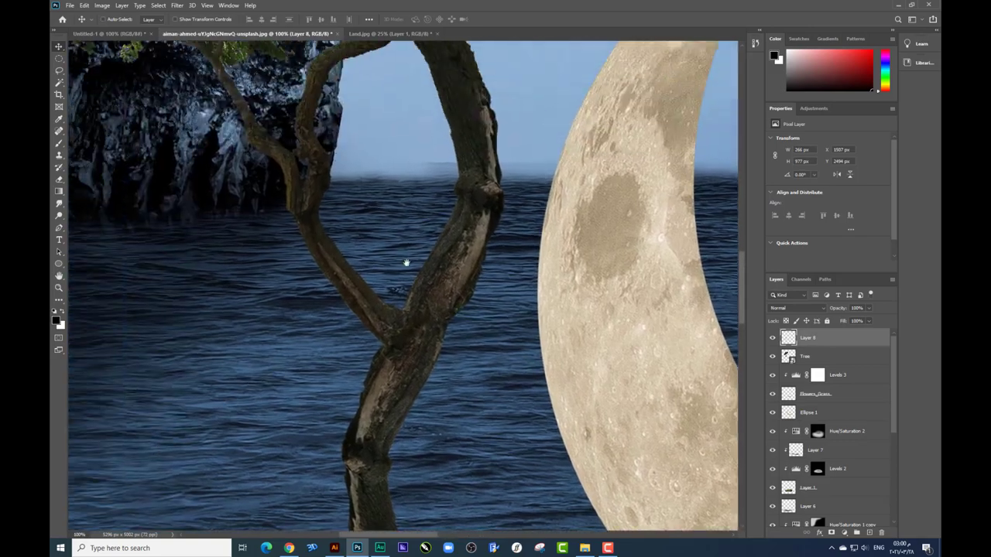
- Soften the trunk seam with a soft Eraser brush, first 161 px and then 61 px
click(58, 179)
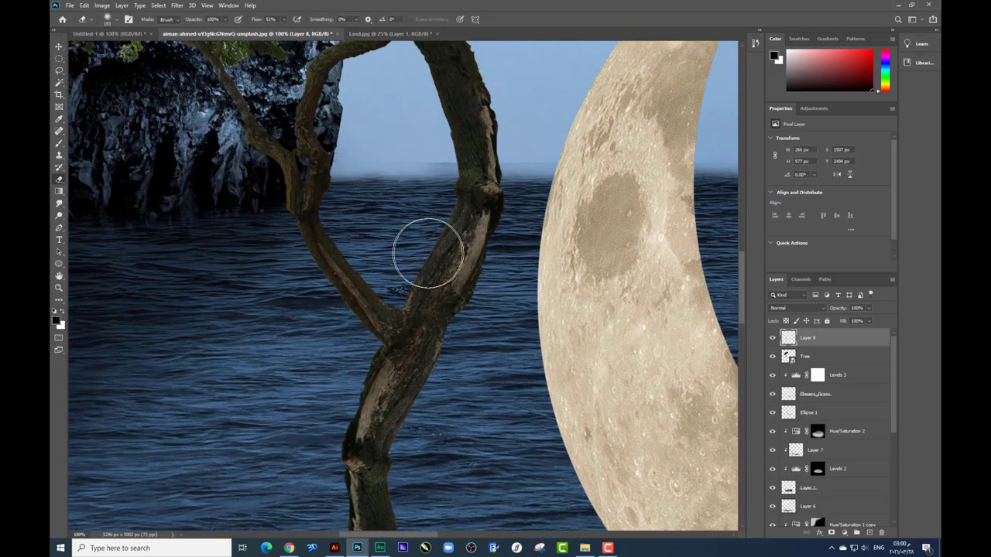
right_click(449, 292)
key(Return)
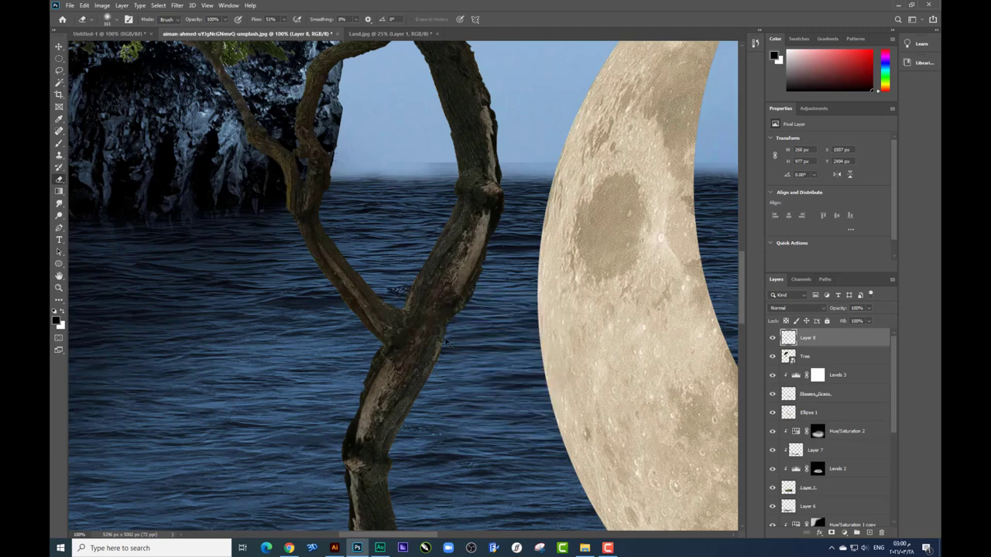
right_click(431, 280)
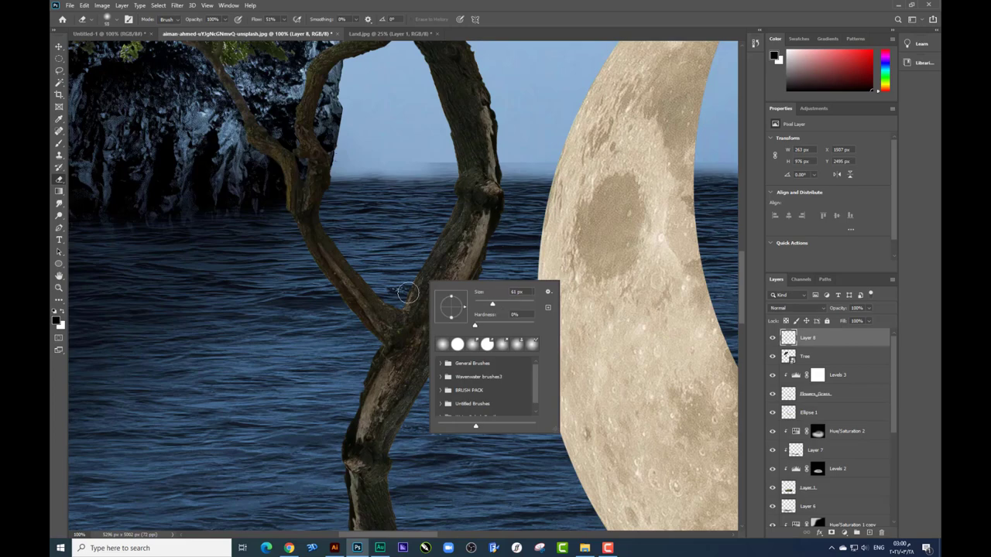
key(Return)
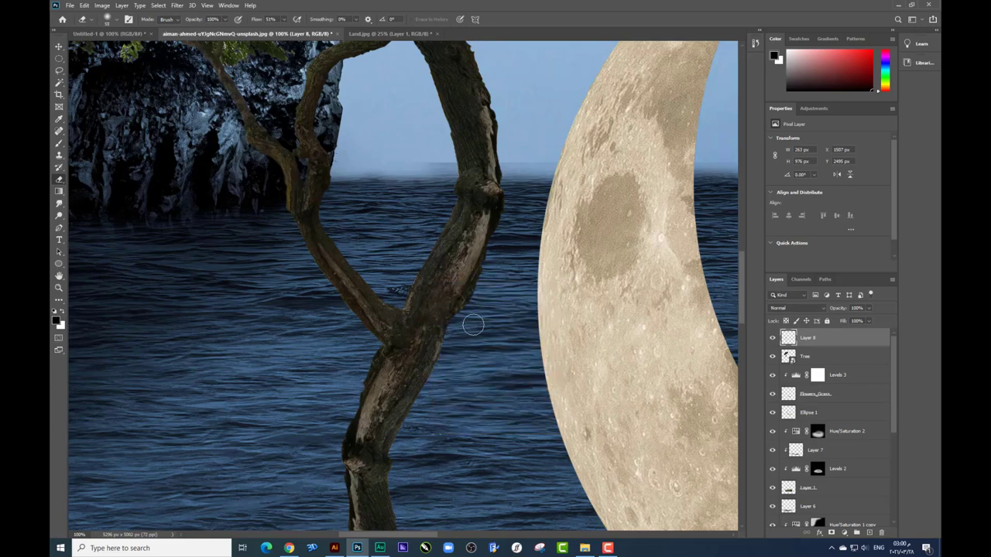
- Select the Tree layer together with Layer 8 and merge them into one layer
key(ctrl+minus)
key(ctrl+minus)
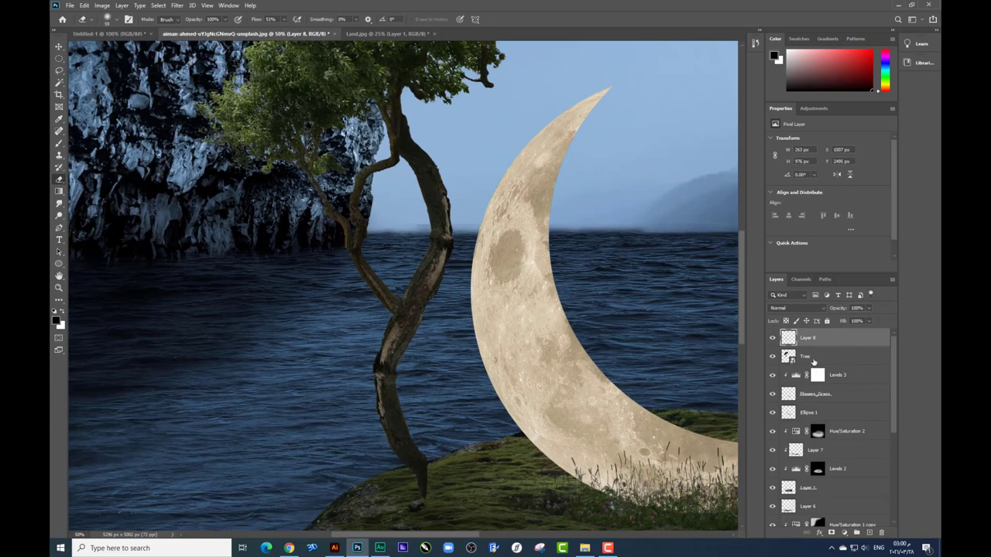
shift+click(804, 356)
key(ctrl+minus)
key(ctrl+e)
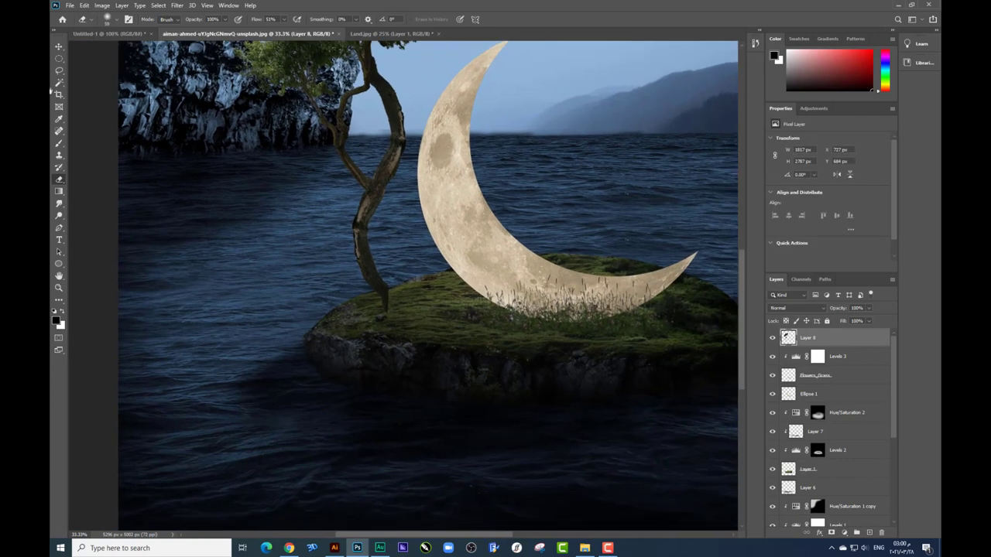
- Draw a rectangular selection over the island area beneath the tree
right_click(58, 62)
click(101, 57)
drag(435, 331, 354, 286)
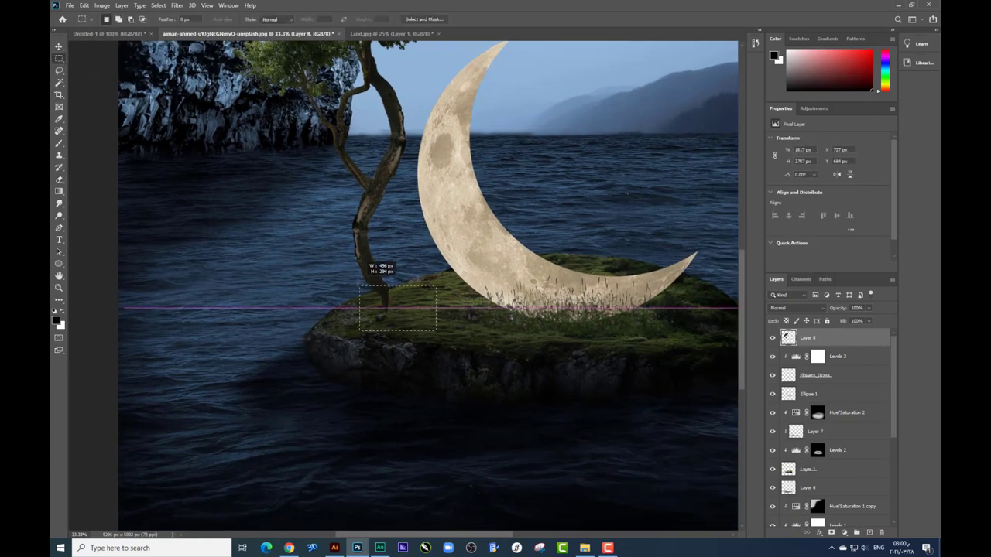
key(ctrl+minus)
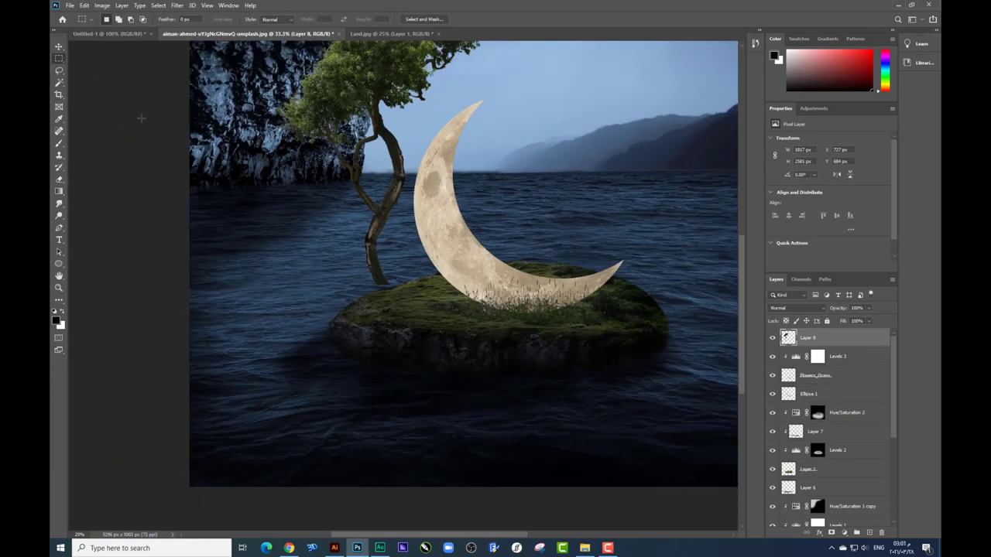
- Move the tree onto the island's left side, tilt it about -4.8°, and nudge it right
click(58, 47)
key(ctrl+minus)
mouse_move(514, 91)
mouse_down()
mouse_move(416, 216)
mouse_move(438, 214)
mouse_move(362, 224)
mouse_up()
key(ctrl+t)
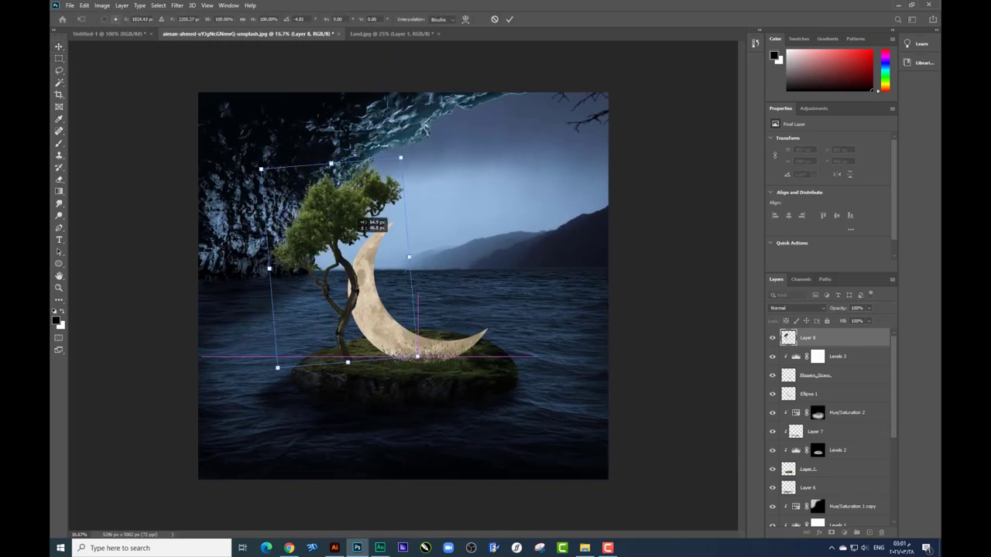
key(Return)
key(ctrl+plus)
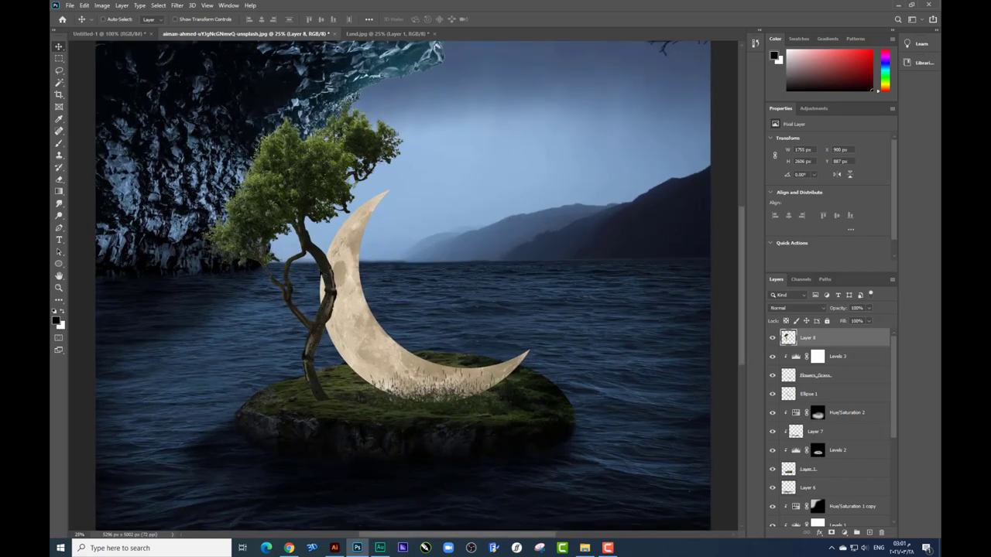
drag(353, 292, 358, 292)
ctrl+click(400, 341)
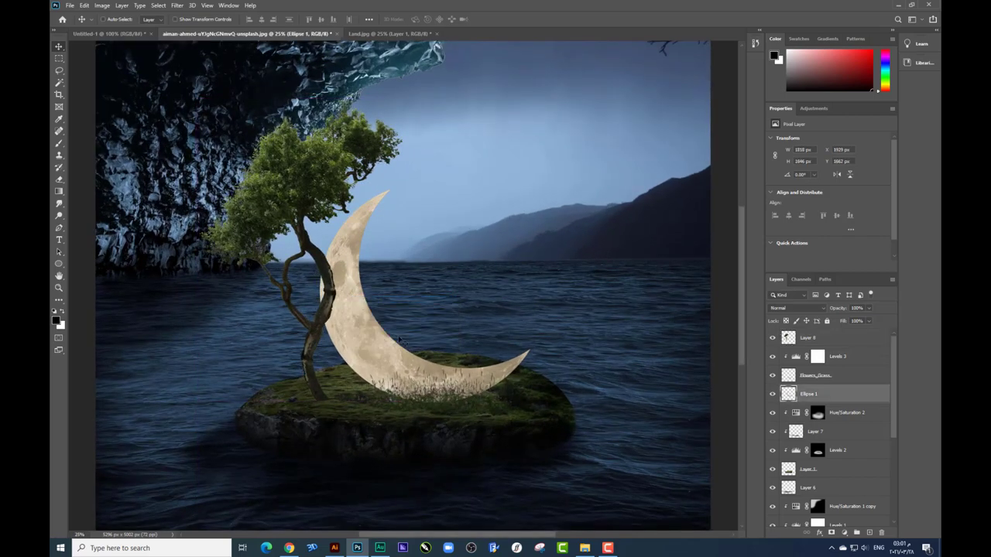
- Move the moon layers slightly right and shift the tree about 50 px left
ctrl+click(820, 377)
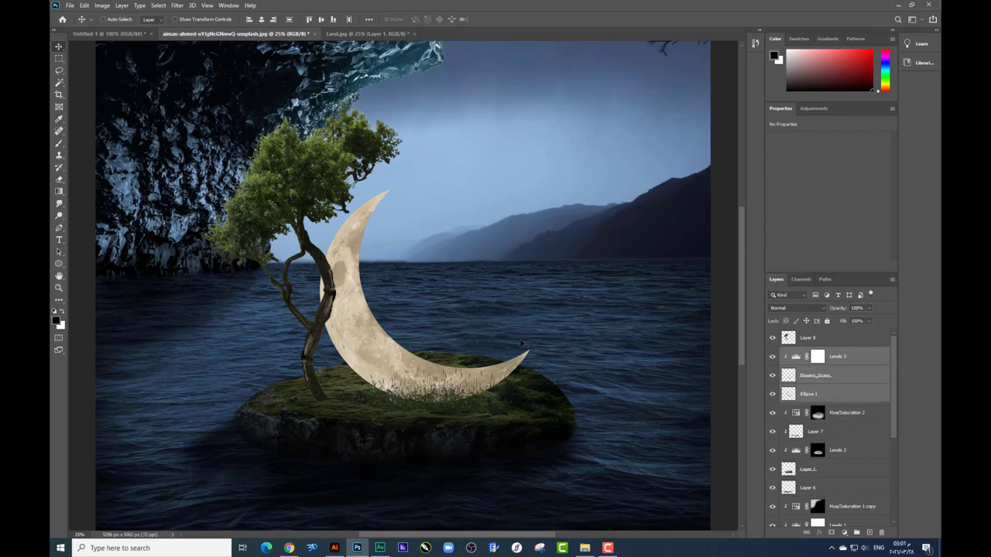
drag(521, 346, 531, 343)
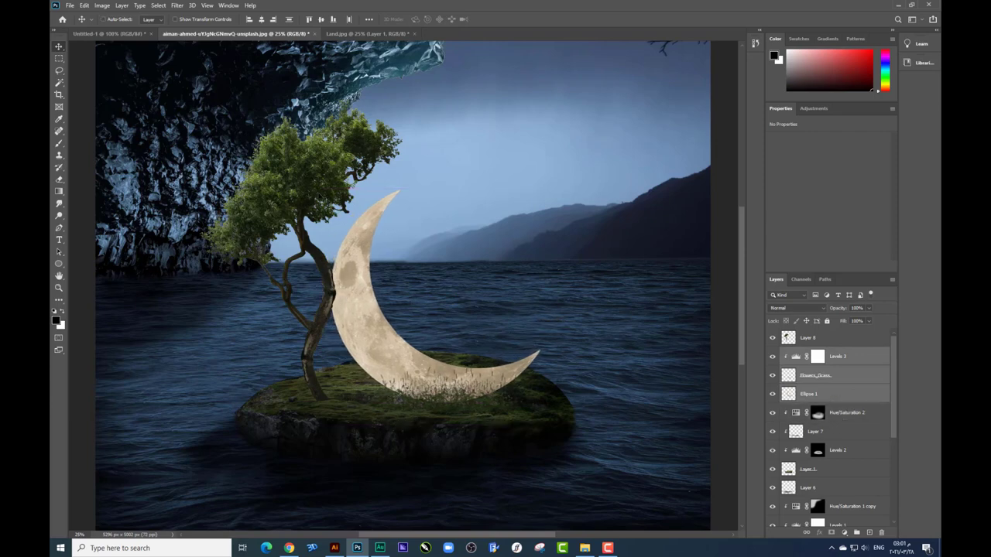
mouse_move(344, 203)
mouse_down()
mouse_move(335, 203)
mouse_move(339, 182)
mouse_up()
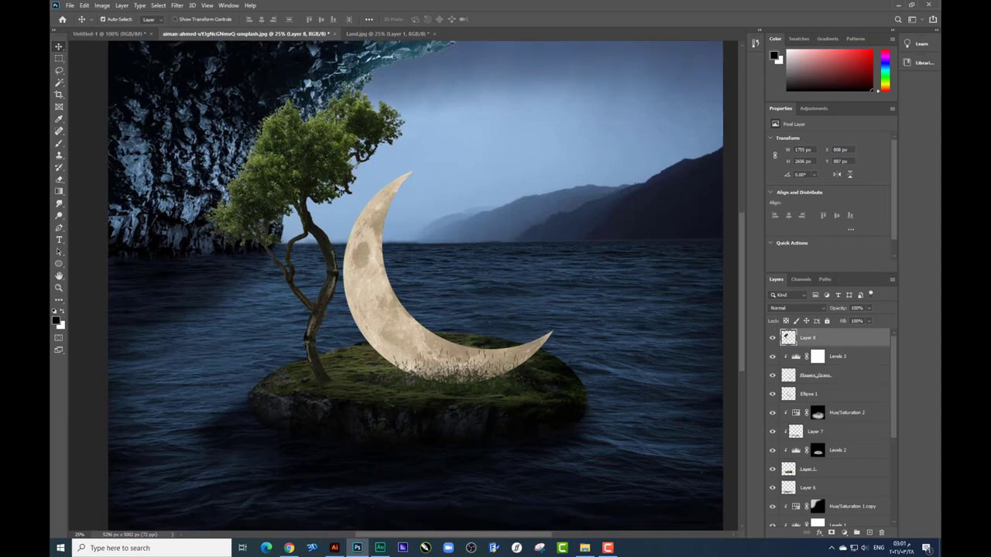
scroll(344, 190, up, 1)
scroll(353, 193, up, 1)
scroll(408, 215, up, 2)
scroll(451, 271, up, 1)
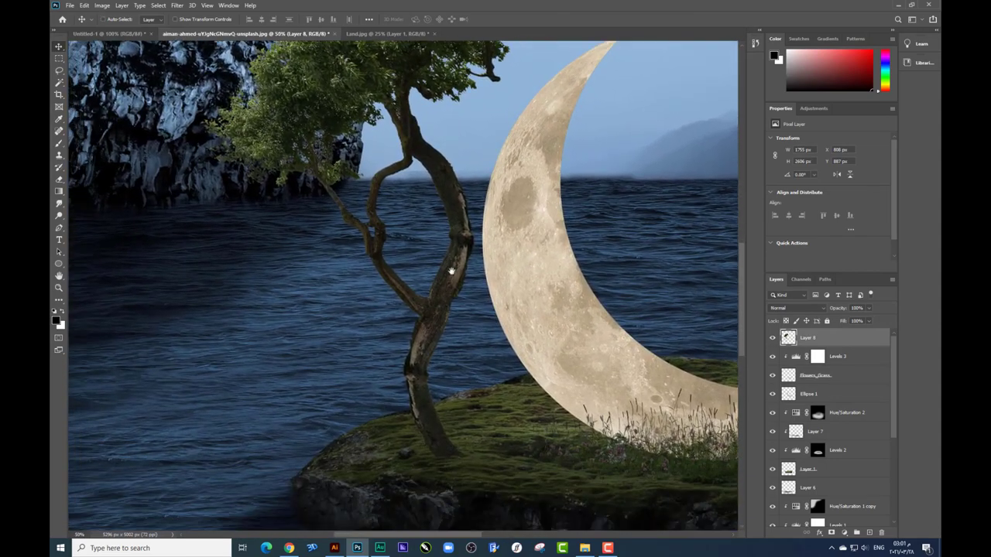
scroll(451, 271, down, 2)
scroll(444, 236, up, 1)
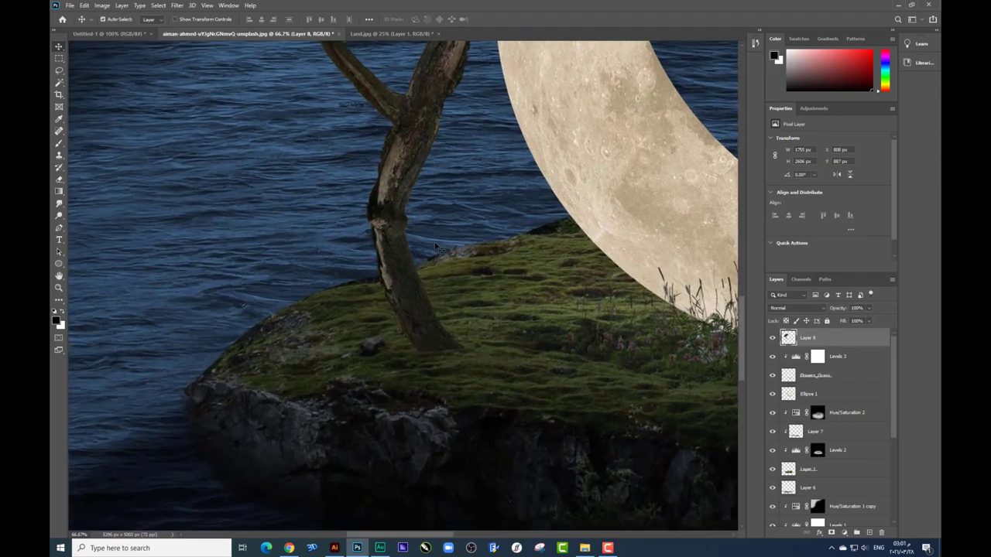
scroll(435, 246, up, 1)
scroll(405, 228, down, 2)
- Lower and shift the tree so its trunk base sits down in the grass
drag(405, 227, 401, 250)
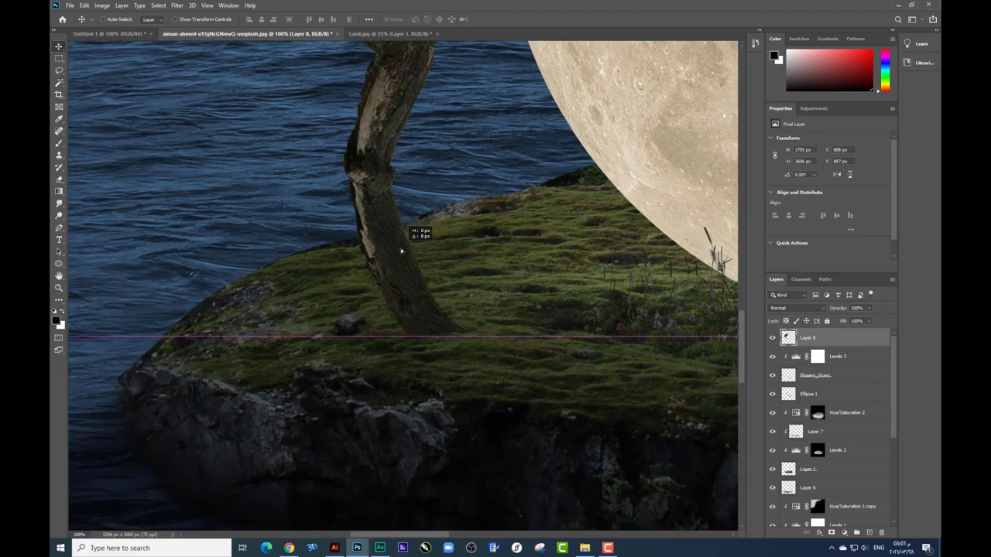
scroll(405, 353, up, 3)
scroll(436, 471, up, 2)
scroll(387, 219, down, 3)
scroll(380, 269, down, 1)
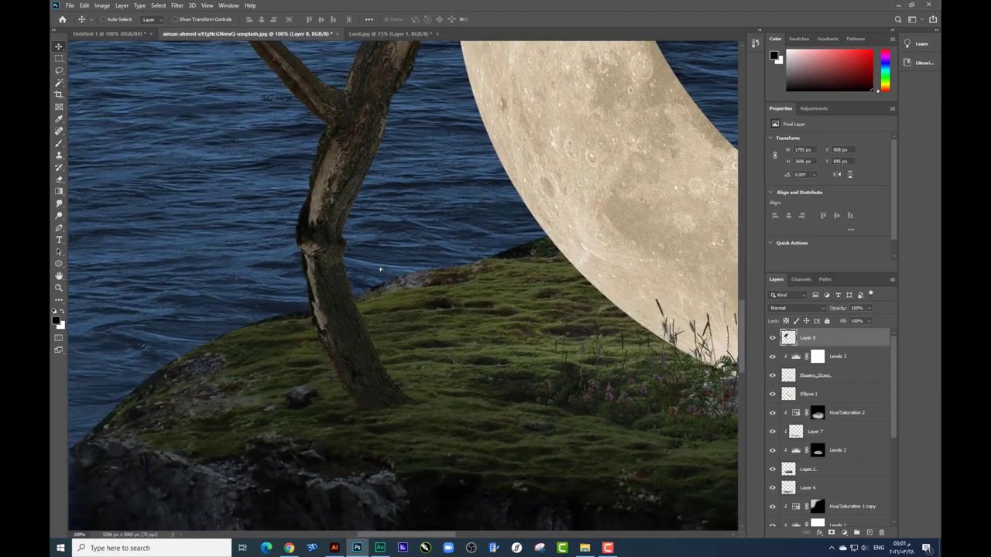
drag(380, 269, 362, 283)
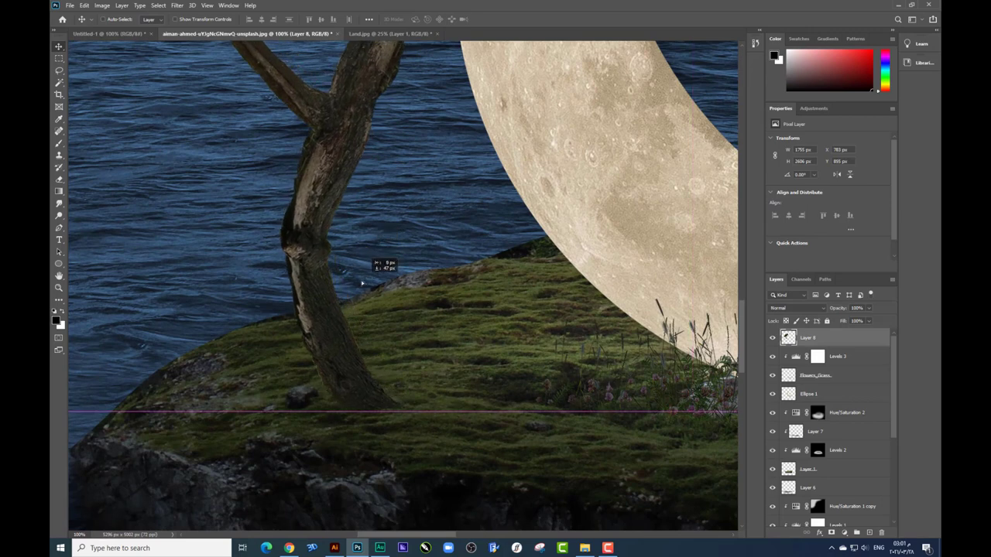
scroll(371, 232, down, 1)
scroll(376, 214, down, 1)
- Erase the trunk base with a 47 px eraser and nudge the tree right and down
key(e)
right_click(563, 310)
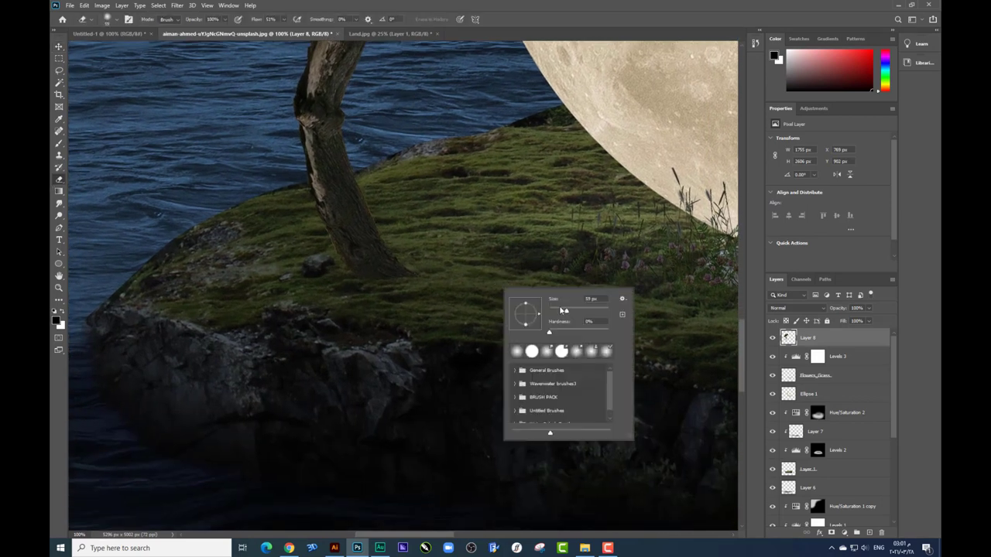
key(Return)
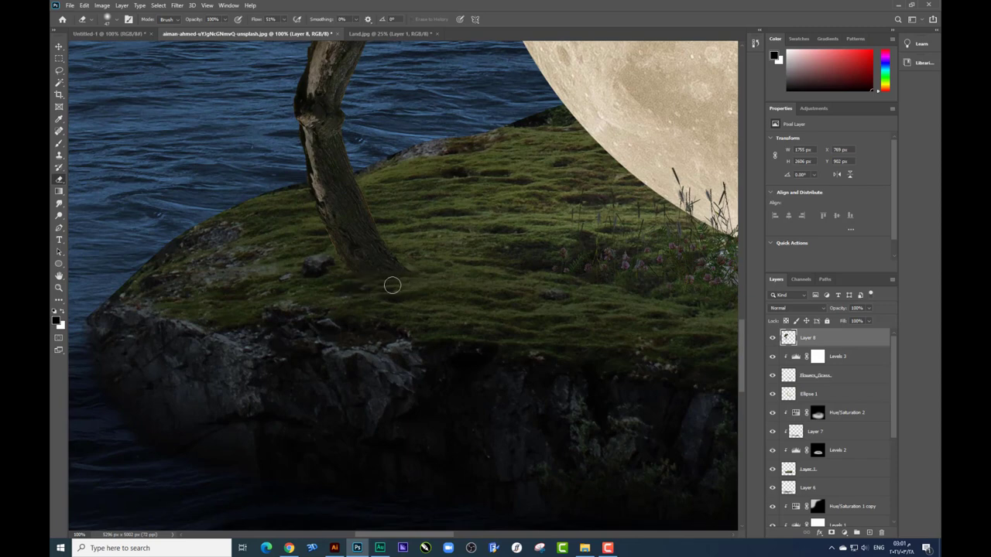
mouse_move(359, 256)
mouse_down()
mouse_move(402, 258)
mouse_move(439, 287)
mouse_up()
key(v)
scroll(528, 308, down, 5)
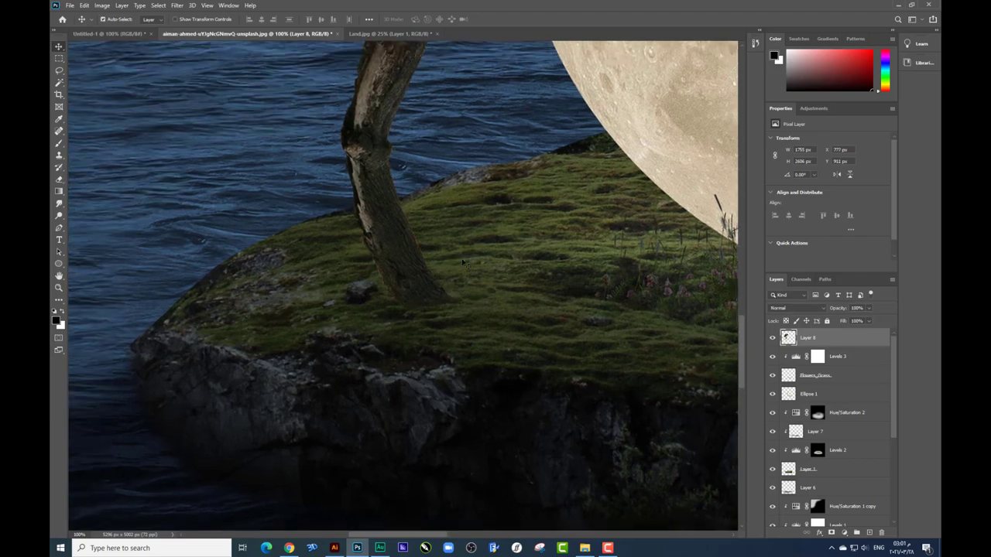
scroll(463, 263, up, 2)
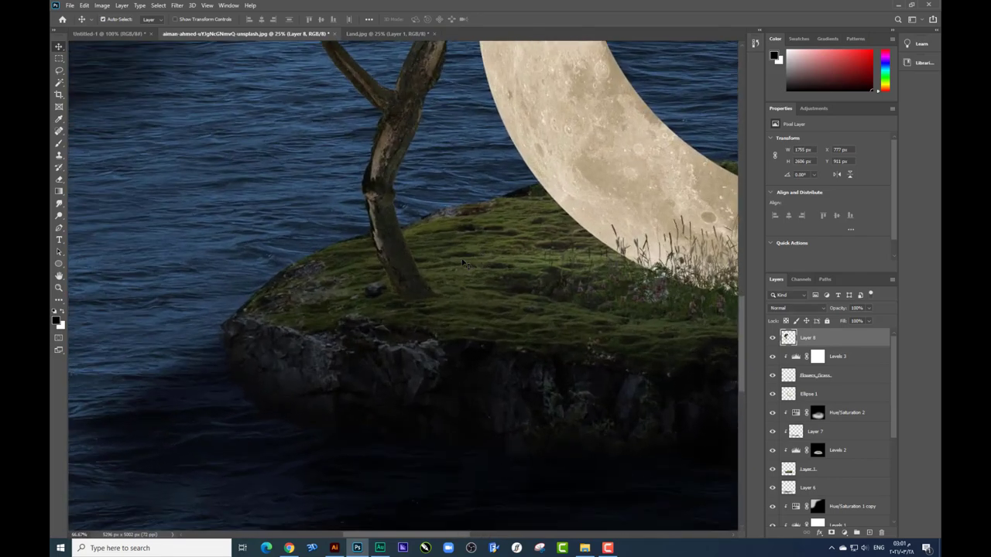
scroll(463, 263, up, 1)
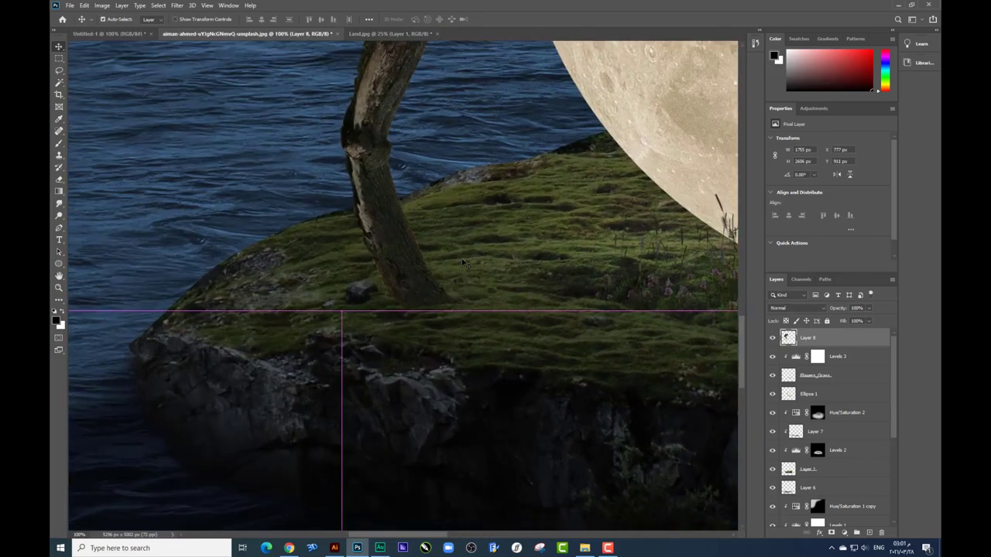
- Add an empty Layer 9 above Levels 3 and pick a brush size for shading
click(835, 360)
key(ctrl+shift+alt+n)
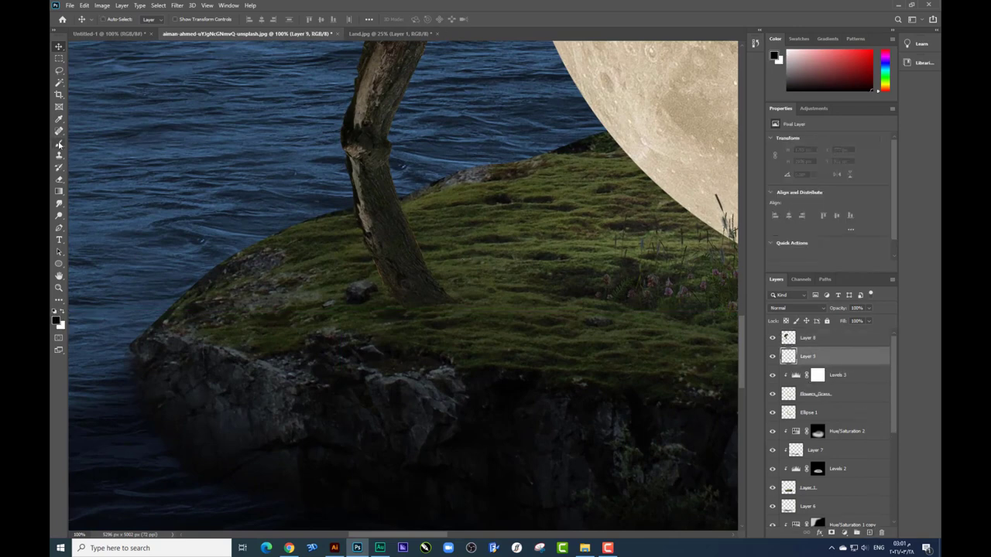
click(58, 144)
right_click(453, 304)
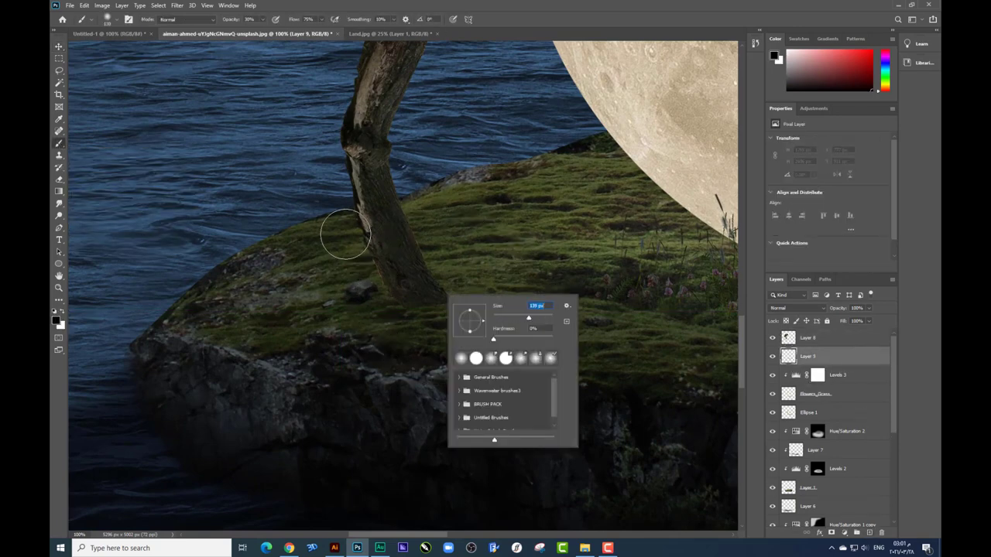
- Paint a faint shadow on the grass beside the tree on Layer 9
key(Return)
drag(259, 323, 434, 295)
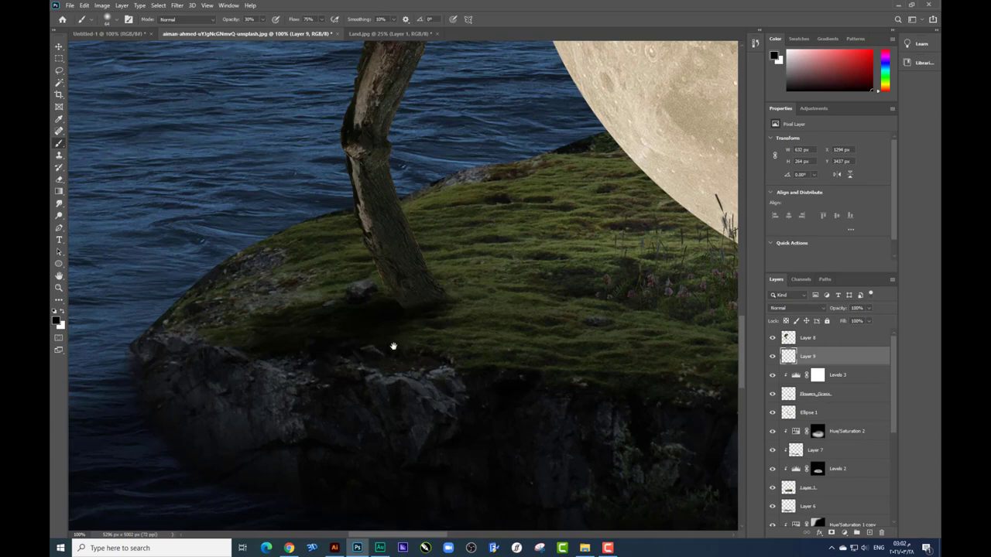
drag(393, 345, 487, 319)
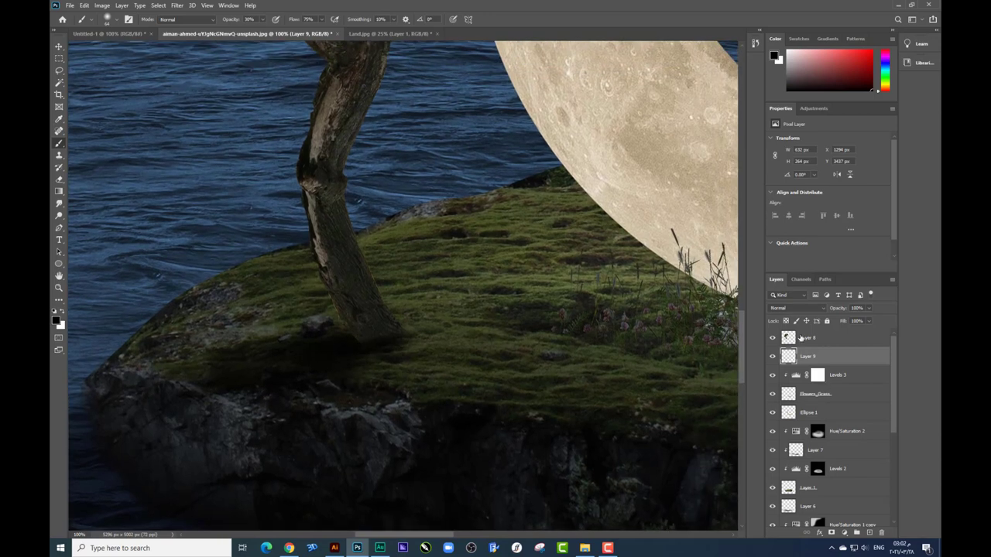
- Add Layer 10 above Layer 8 and paint soft 30% shading over the moss near the moon
click(801, 338)
click(869, 532)
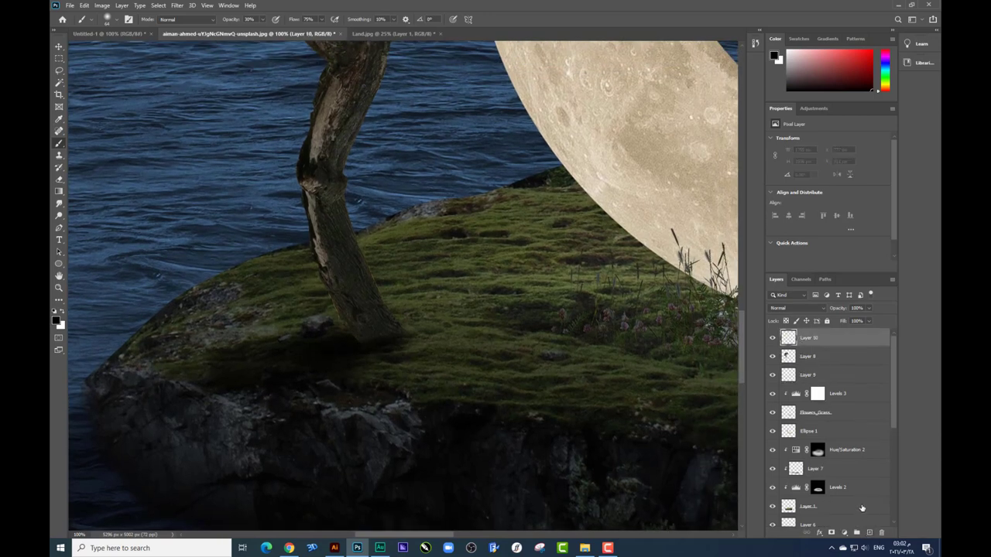
right_click(480, 312)
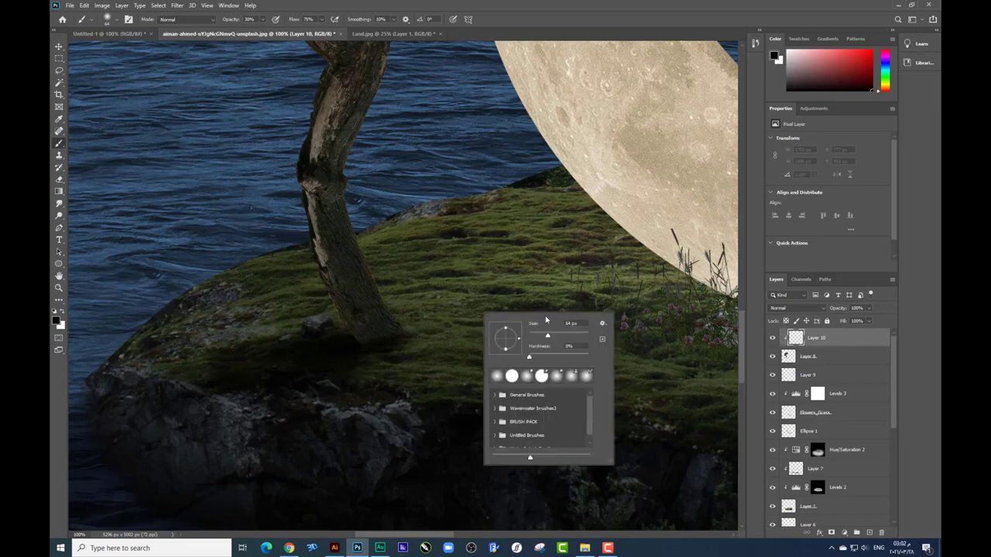
key(Return)
mouse_move(471, 349)
mouse_down()
mouse_move(292, 310)
mouse_move(578, 308)
mouse_up()
scroll(578, 308, down, 2)
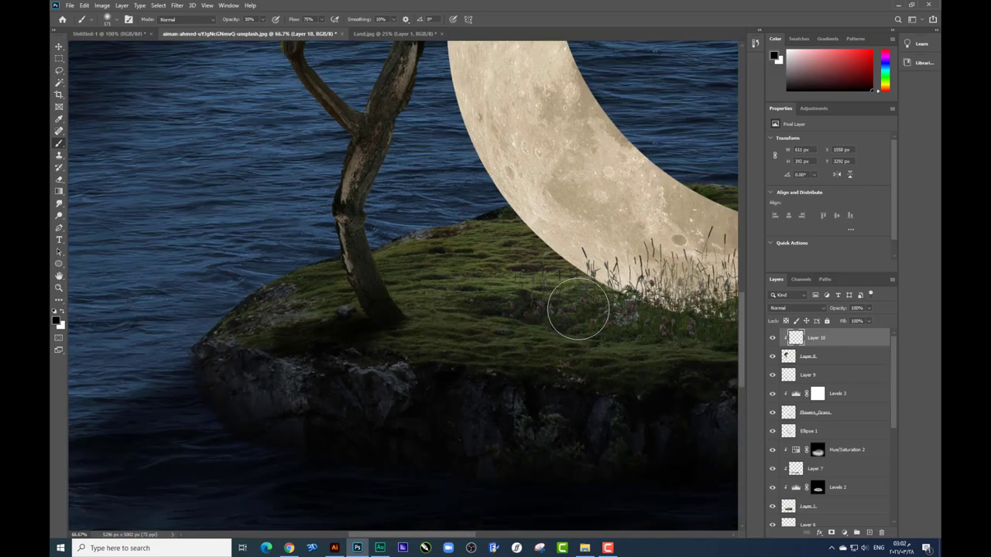
scroll(578, 308, down, 1)
scroll(578, 308, down, 1)
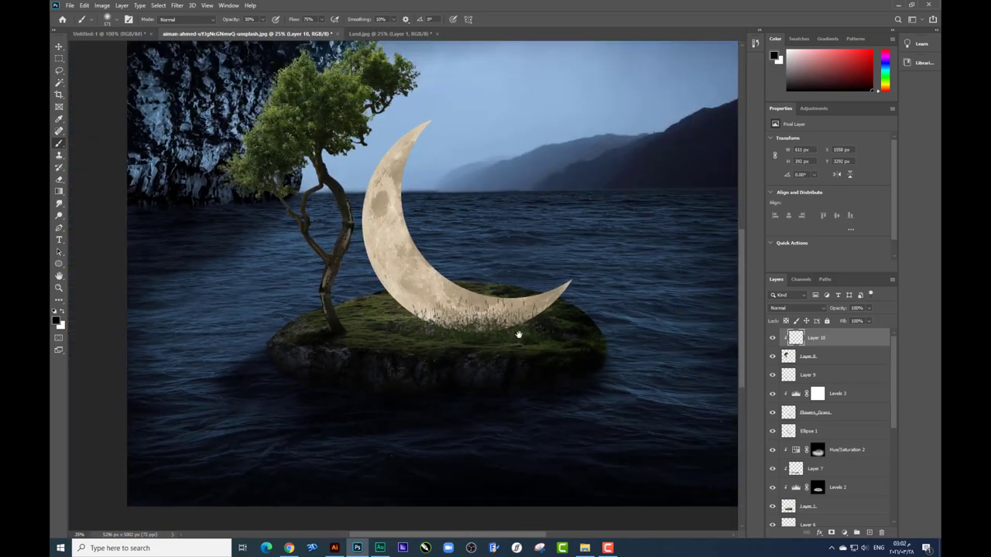
scroll(360, 355, down, 2)
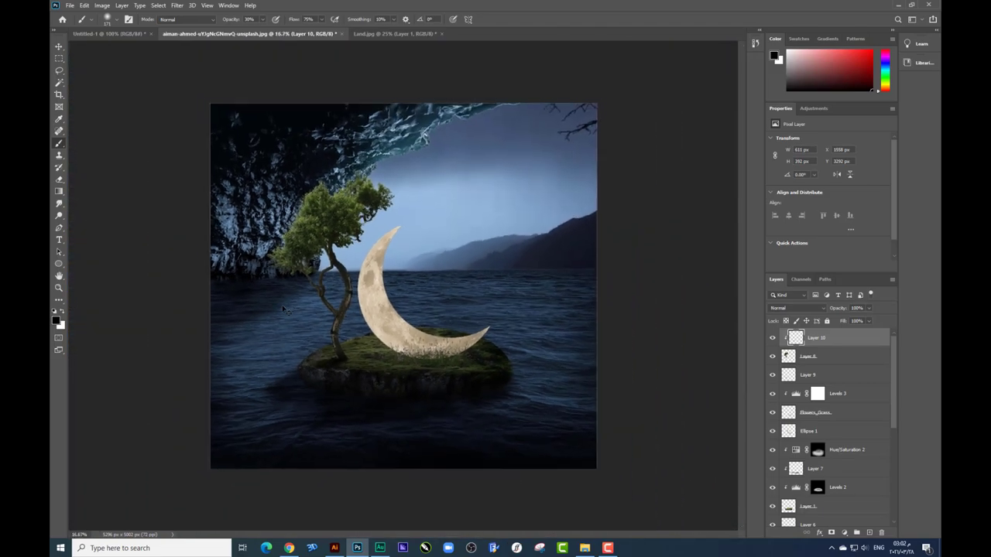
- Extend the canvas downward with the Crop tool to 5434 px tall
click(59, 94)
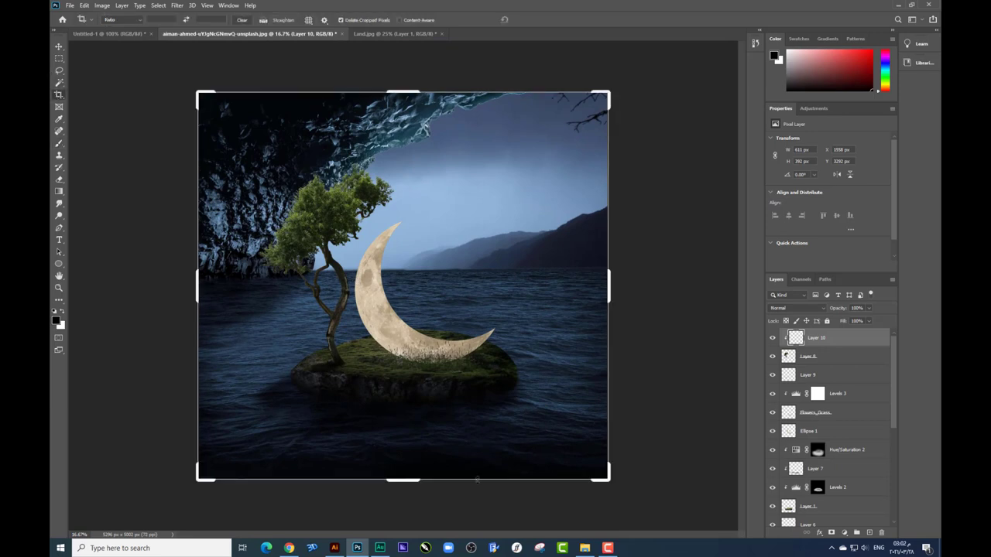
click(414, 478)
key(Return)
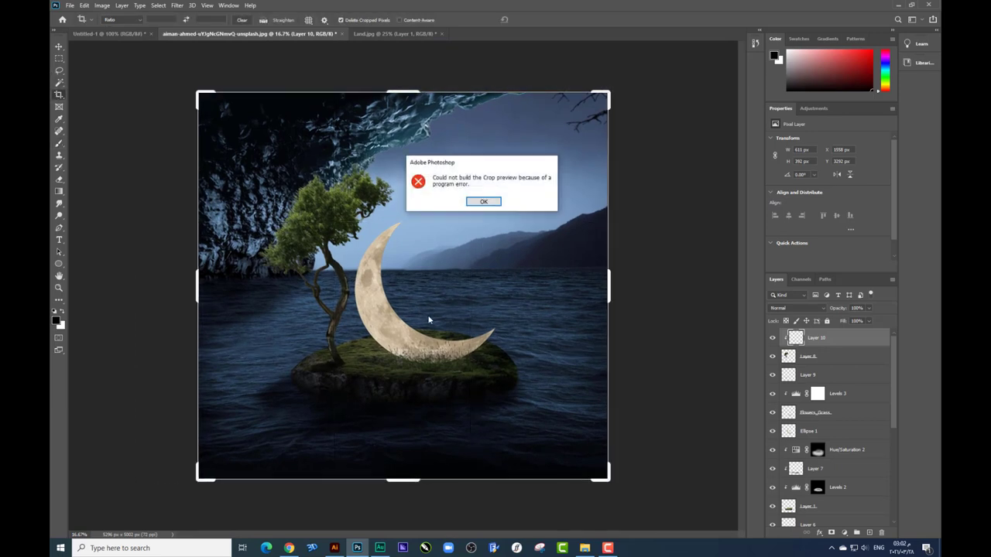
key(Return)
drag(403, 479, 399, 496)
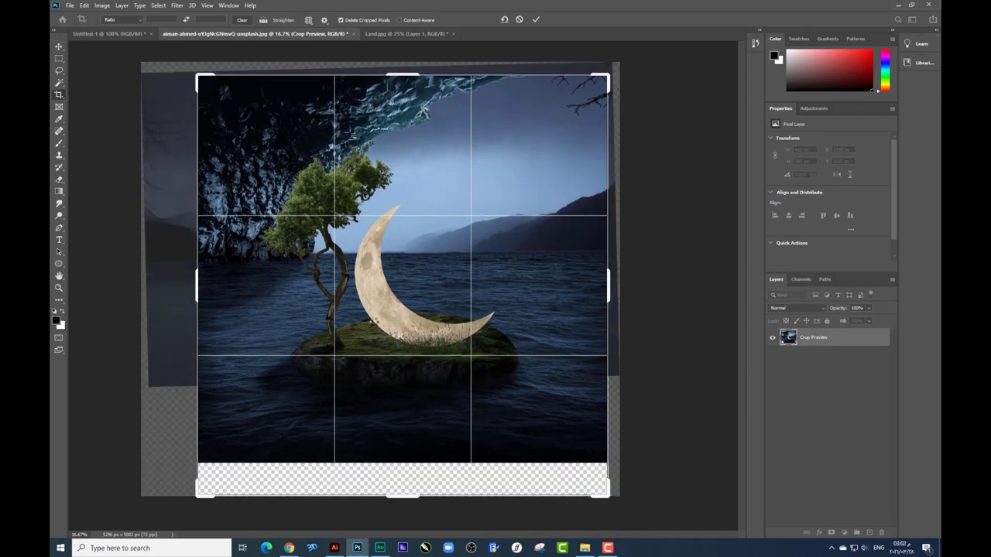
key(Return)
- Stretch the Layer 0 copy 6 sea layer down over the new transparent strip
click(59, 46)
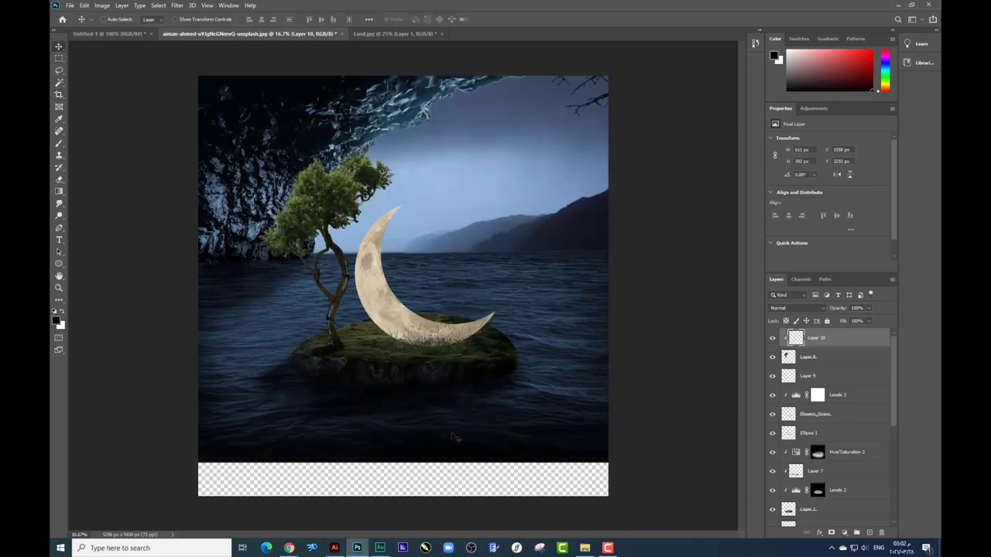
right_click(445, 438)
click(464, 462)
scroll(855, 459, down, 2)
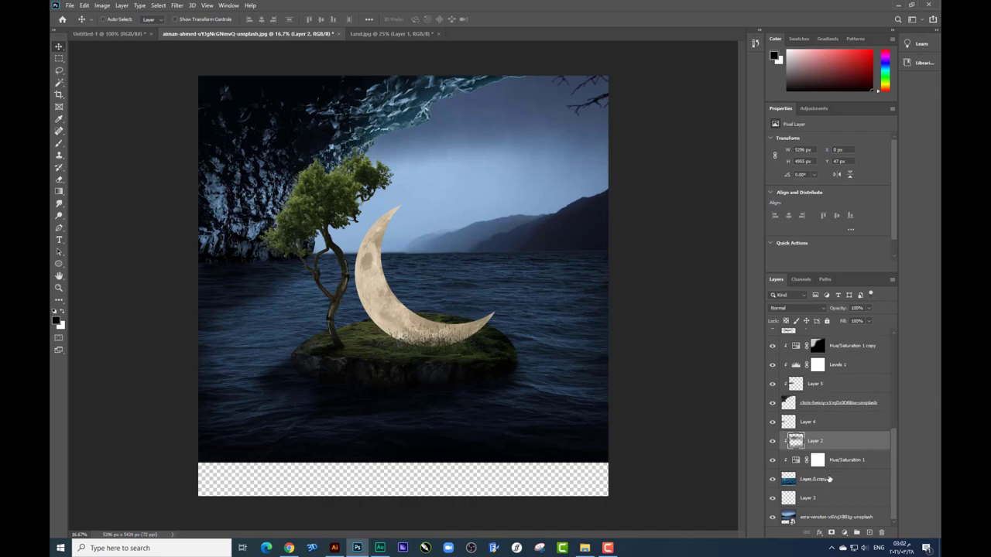
click(828, 479)
key(ctrl+t)
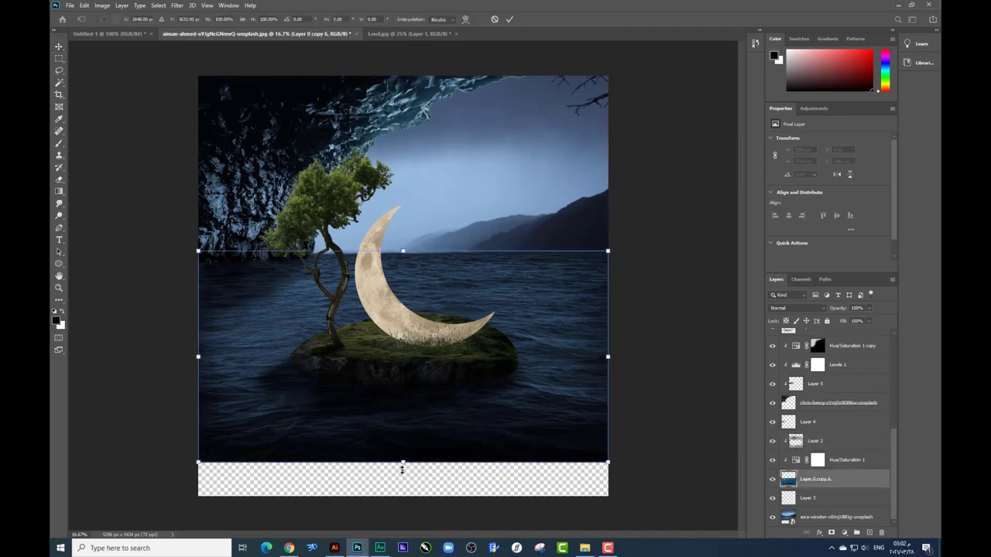
drag(401, 467, 403, 500)
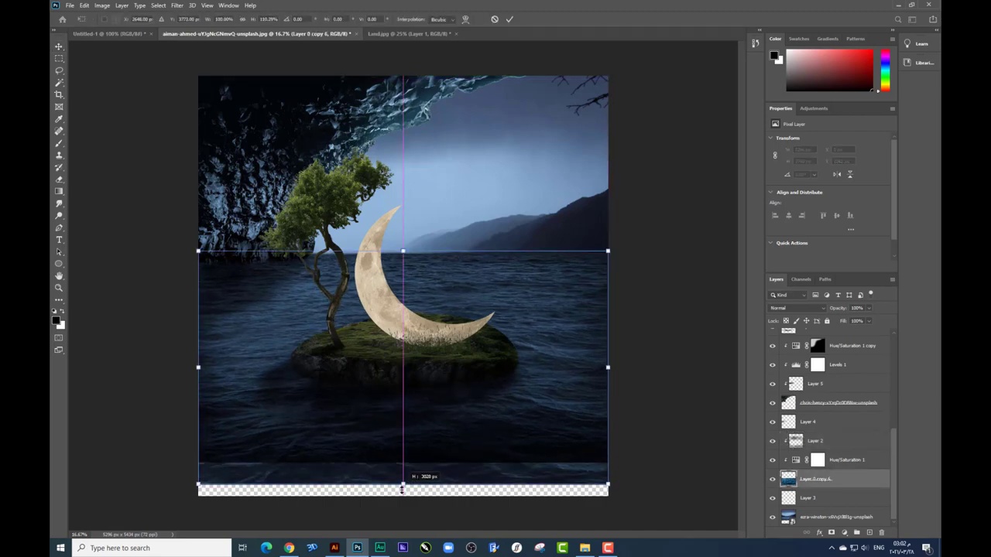
- Stretch Layer 2 down to the canvas bottom and commit the transform
right_click(452, 437)
click(478, 438)
key(ctrl+t)
drag(402, 464, 402, 496)
key(Return)
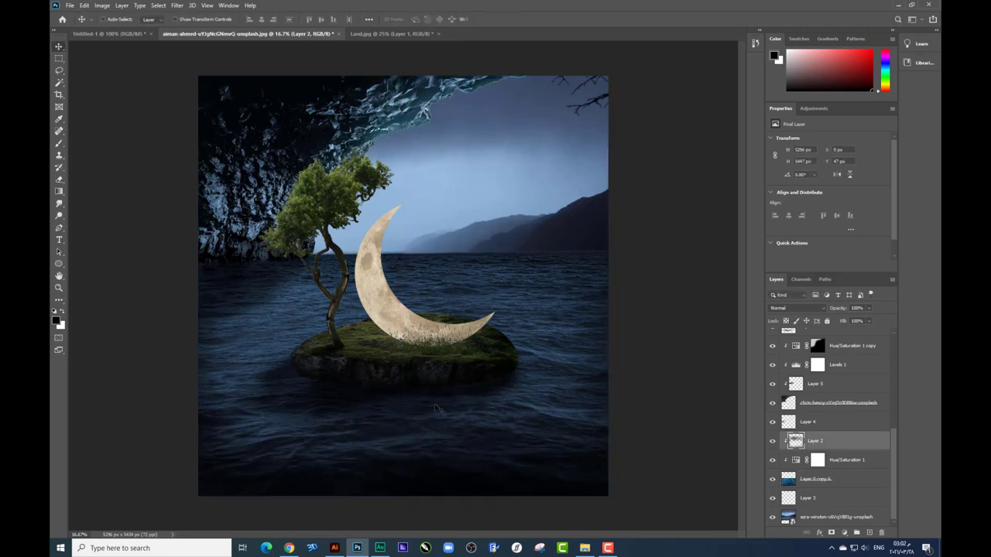
- Nudge the Ellipse 1 moon slightly up and shift the sky photo slightly right
scroll(495, 356, up, 3)
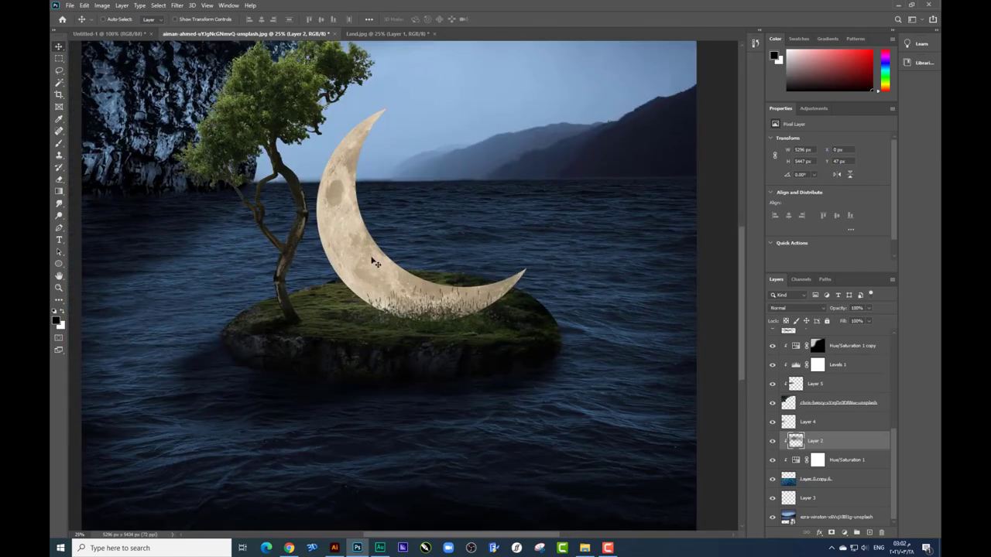
right_click(360, 249)
click(378, 252)
drag(363, 250, 378, 238)
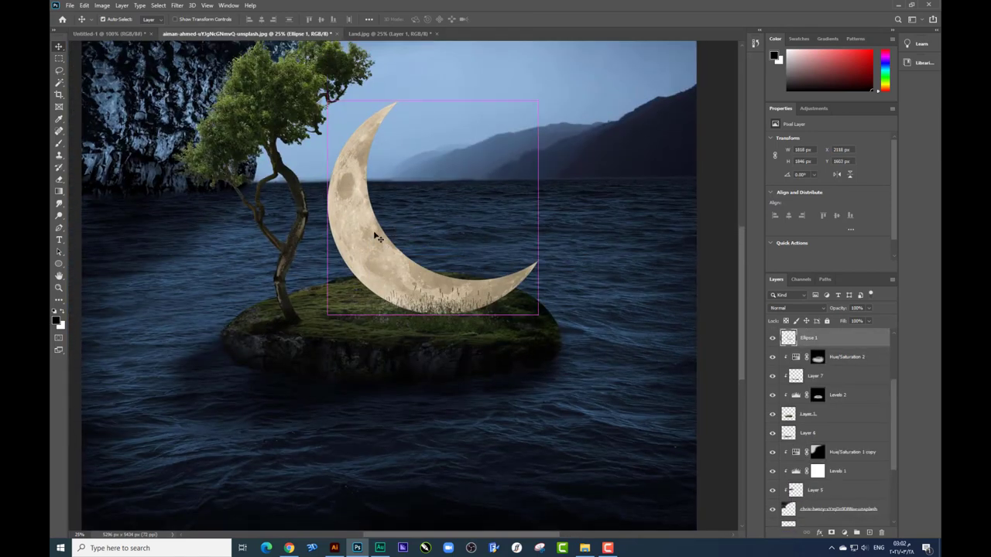
scroll(377, 238, down, 2)
right_click(534, 183)
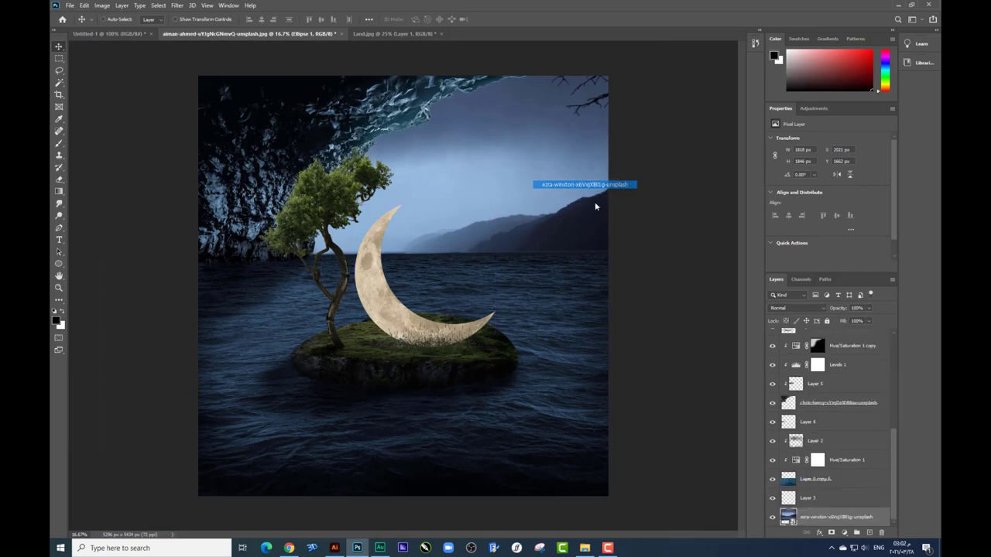
click(541, 183)
drag(491, 161, 509, 159)
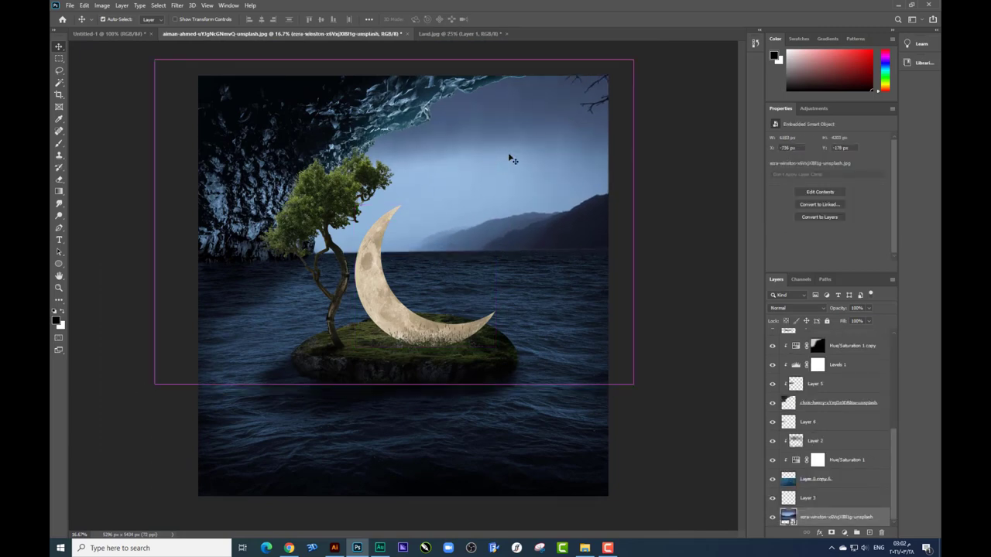
- Add a Brightness/Contrast adjustment and lower its brightness to darken the sky
click(843, 533)
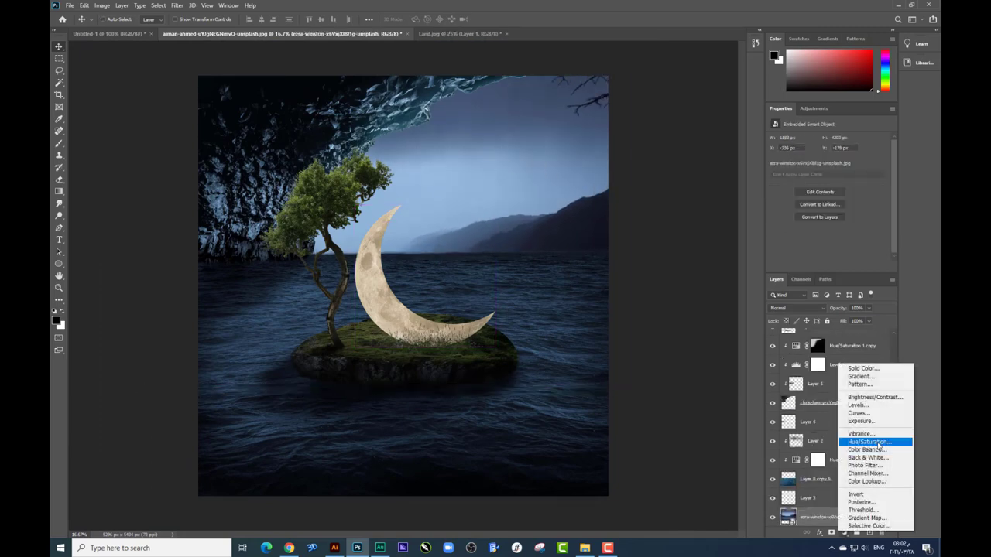
click(866, 394)
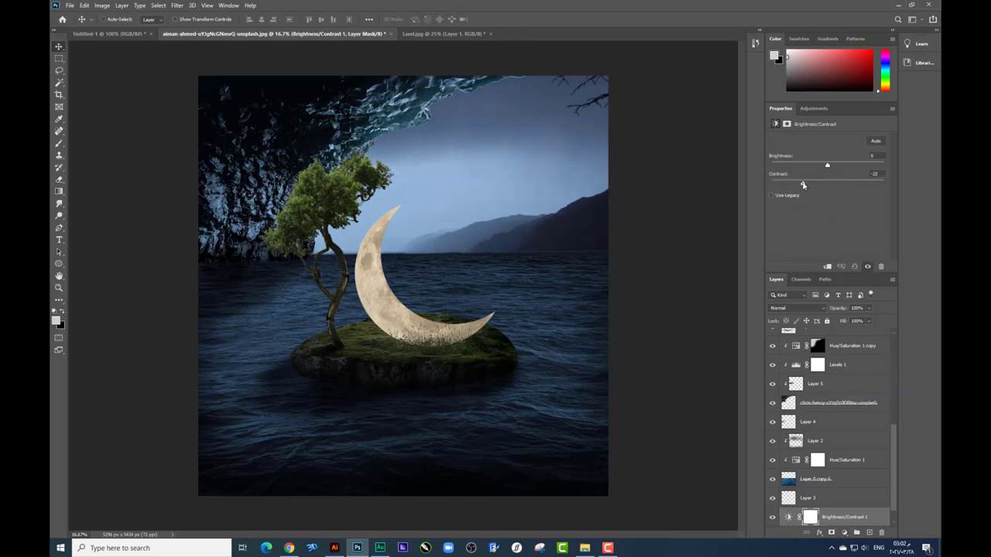
drag(818, 169, 796, 171)
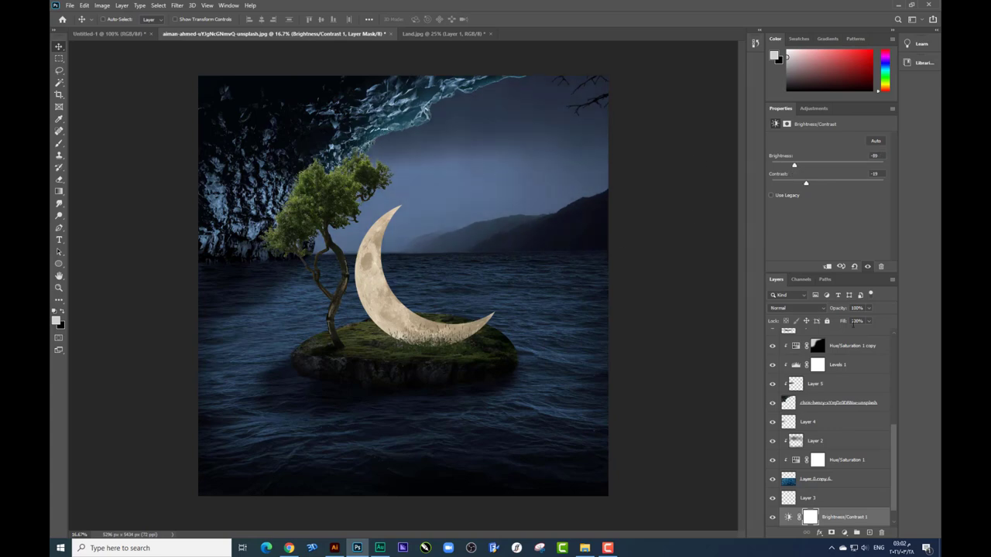
- Select Layer 10 to add a second Brightness/Contrast adjustment above it
scroll(870, 387, up, 3)
scroll(873, 396, up, 3)
scroll(851, 371, up, 3)
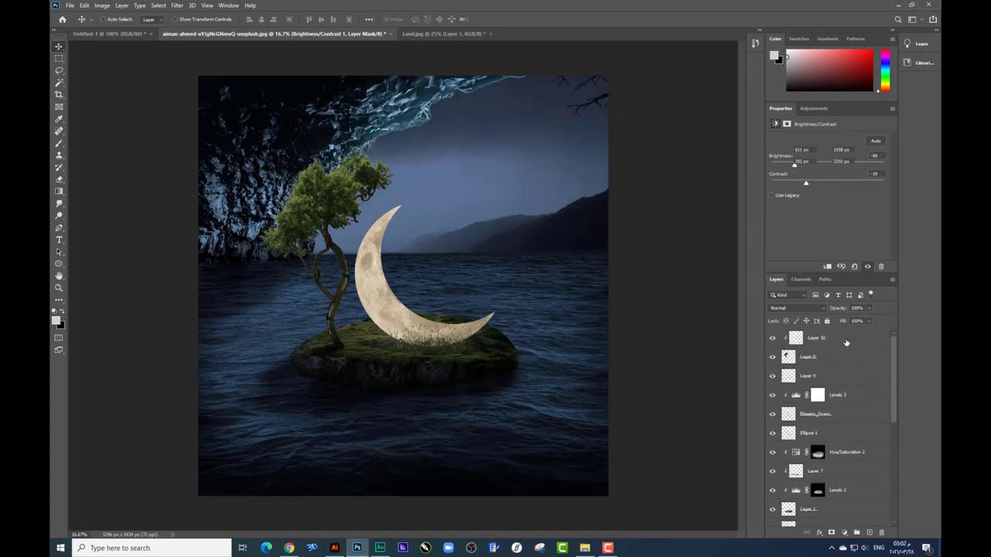
click(846, 342)
click(844, 532)
- Lower Brightness/Contrast 2 to Brightness -60 and erase its mask over the moon with a large soft eraser
click(855, 406)
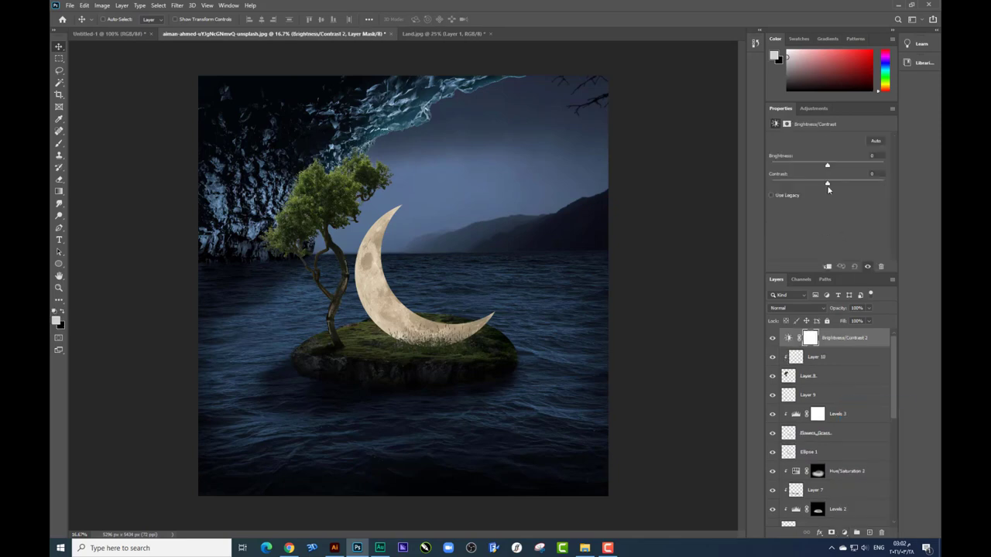
drag(827, 165, 806, 166)
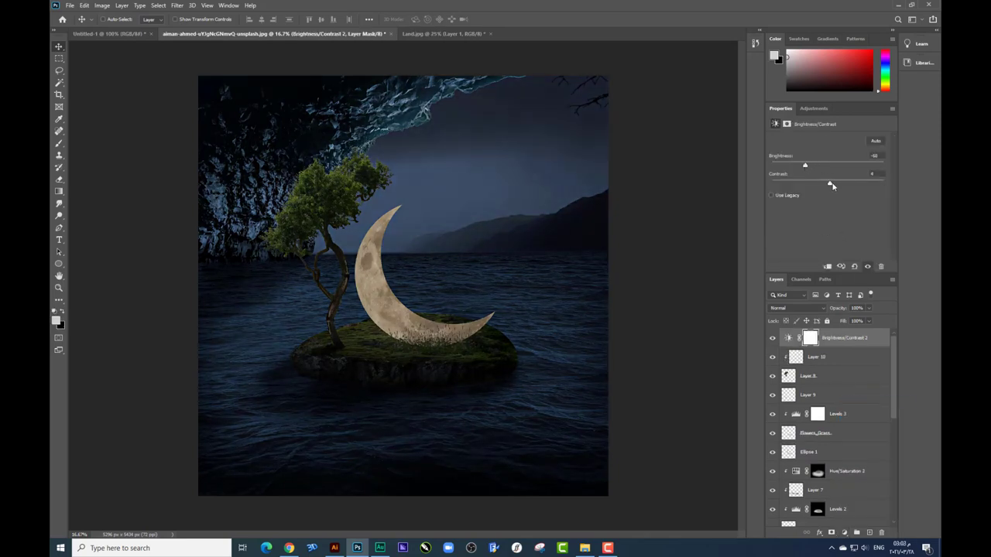
click(59, 180)
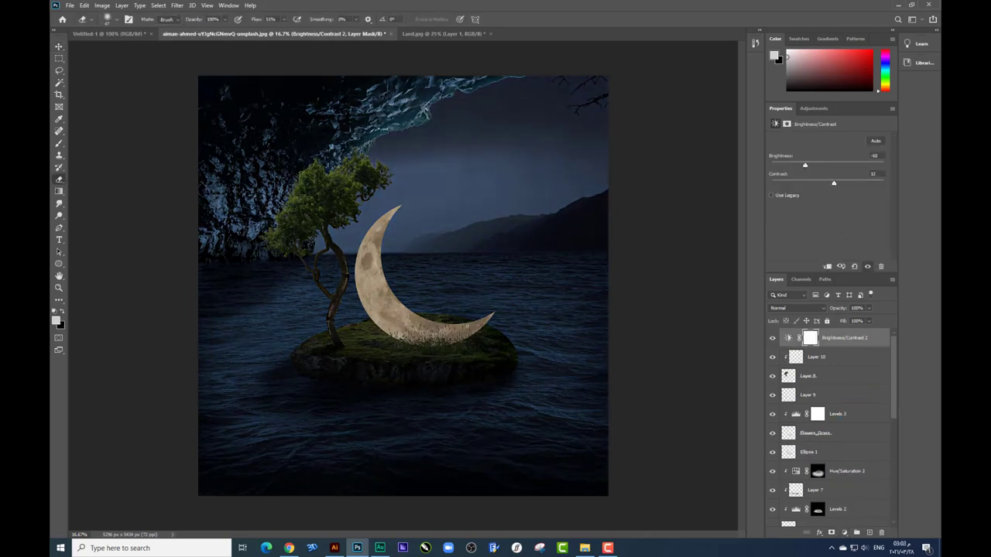
right_click(557, 347)
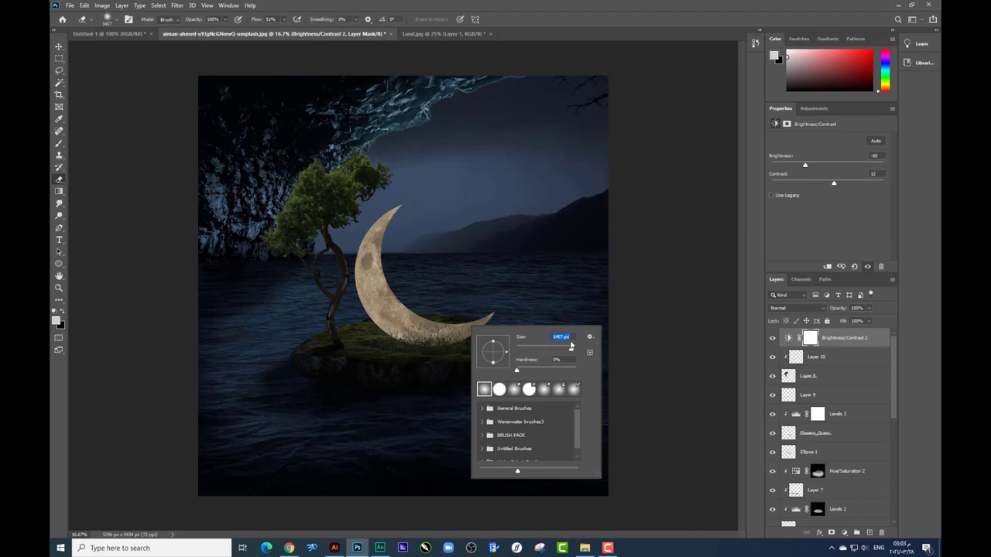
click(420, 292)
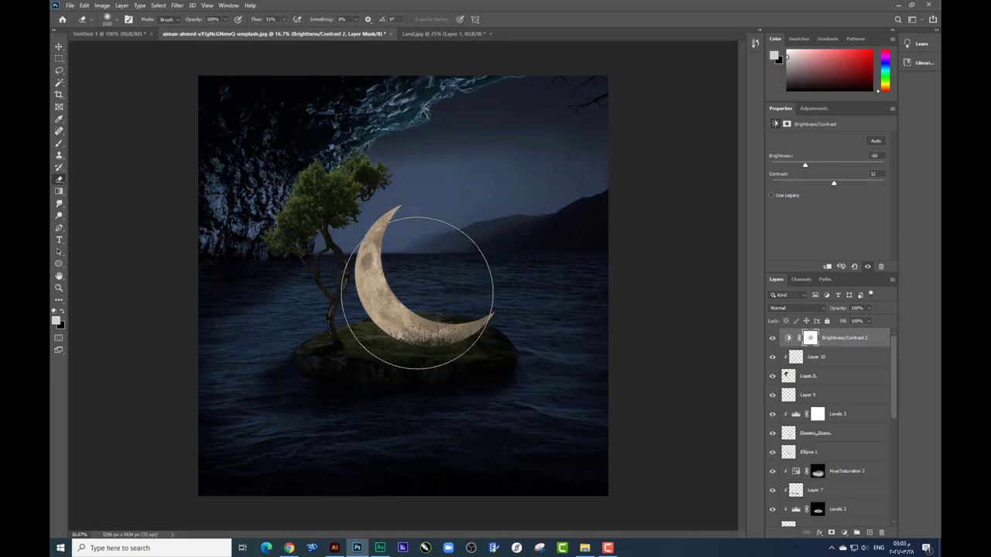
mouse_move(417, 285)
mouse_down()
mouse_move(432, 304)
mouse_move(398, 332)
mouse_move(420, 354)
mouse_move(396, 301)
mouse_up()
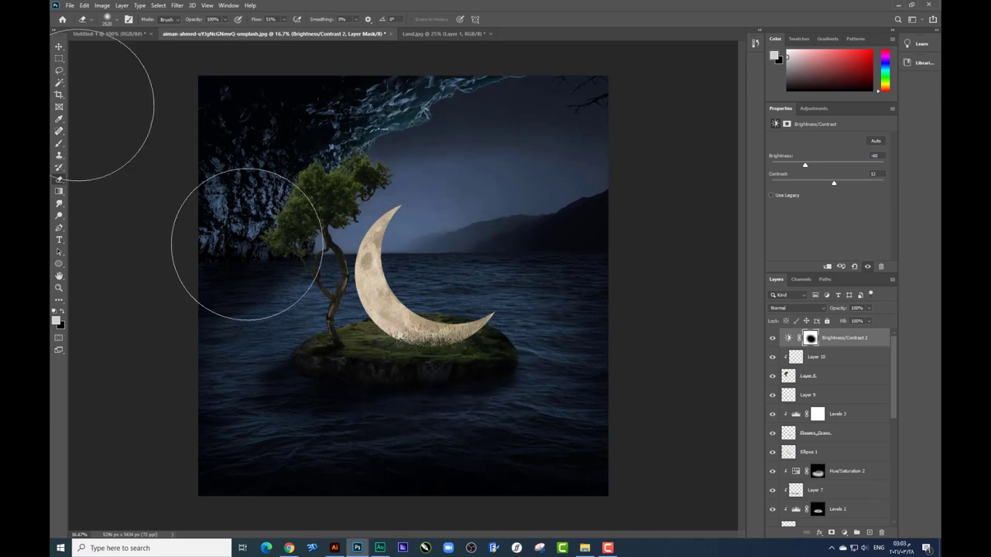
- Rearrange the Layers panel and select the Layer 0 copy 6 sea layer
click(60, 47)
drag(896, 405, 891, 500)
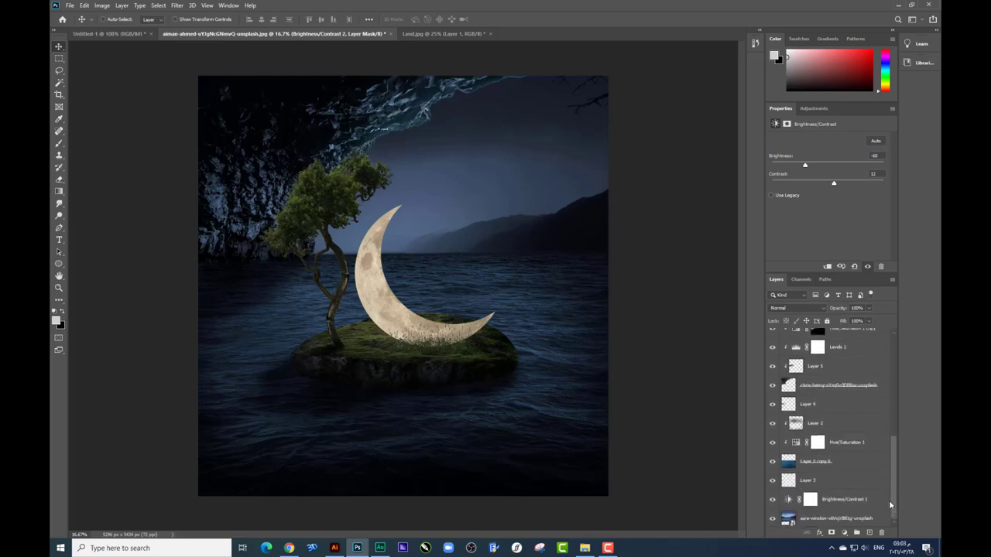
click(797, 463)
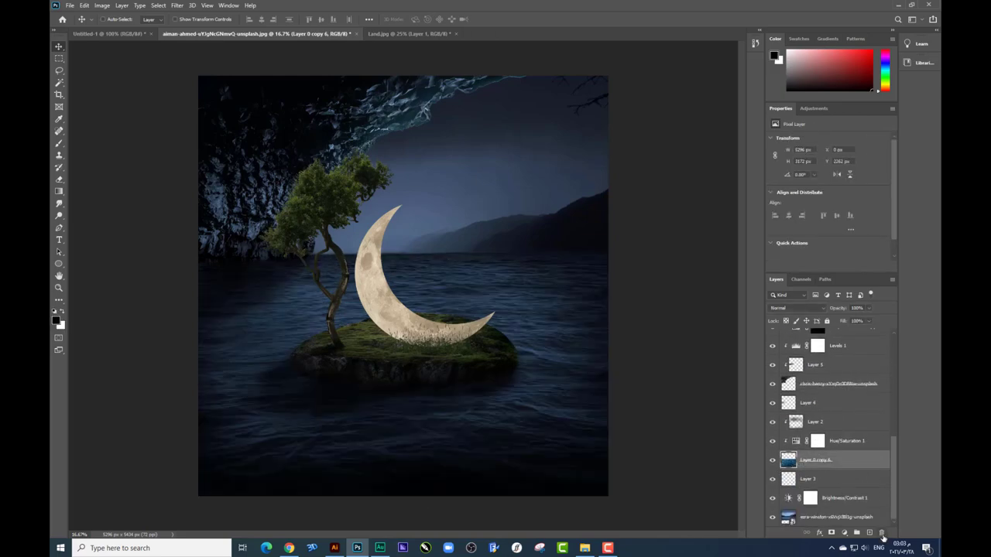
- Add a new empty layer and set the foreground to a lighter blue sampled from the scene
click(869, 533)
click(58, 144)
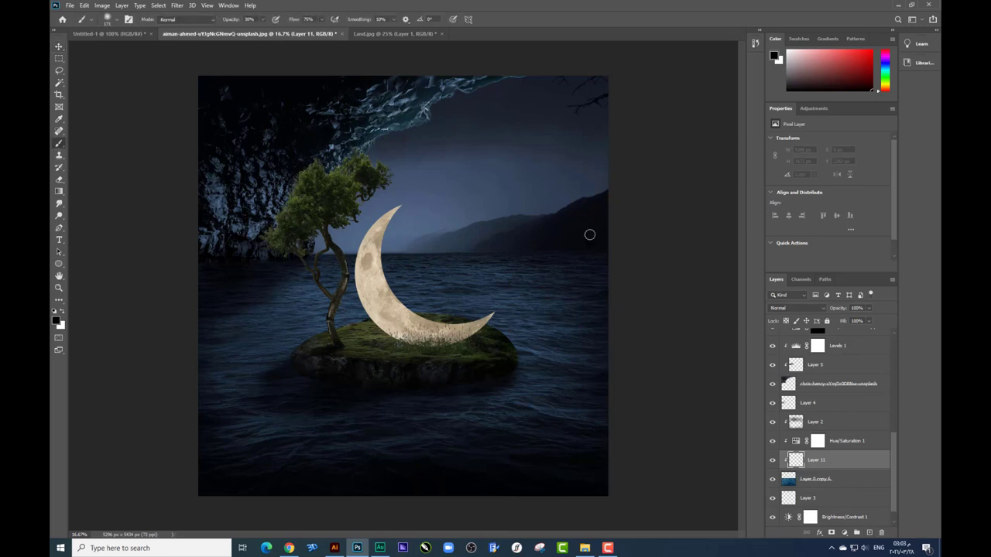
alt+click(494, 192)
click(56, 318)
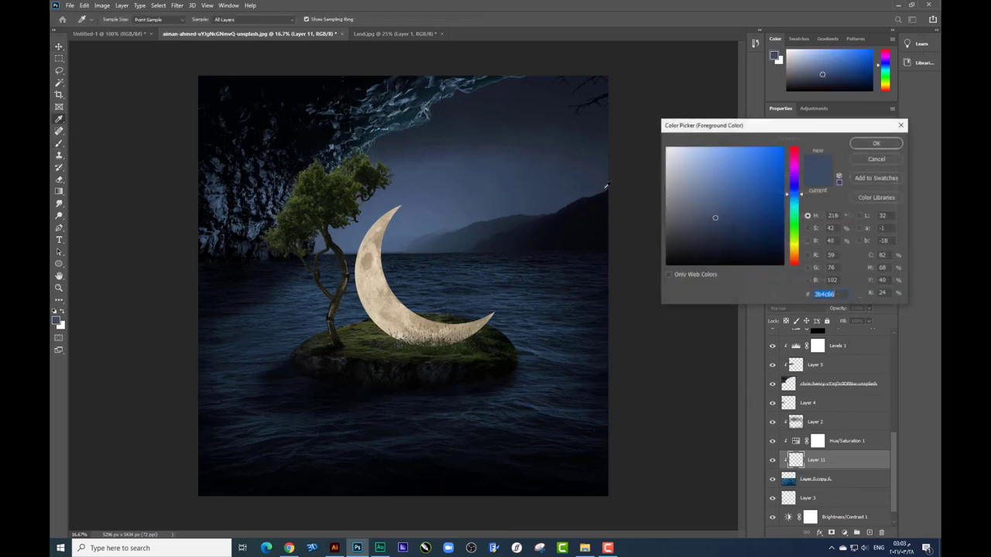
click(699, 163)
click(878, 144)
- Paint a soft light-blue glow along the horizon with a large soft brush
right_click(527, 264)
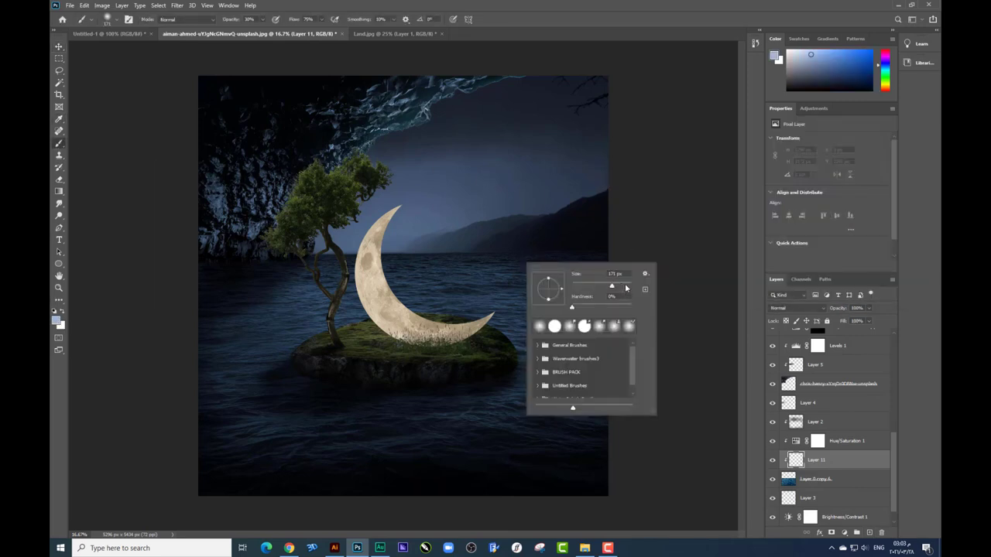
click(322, 240)
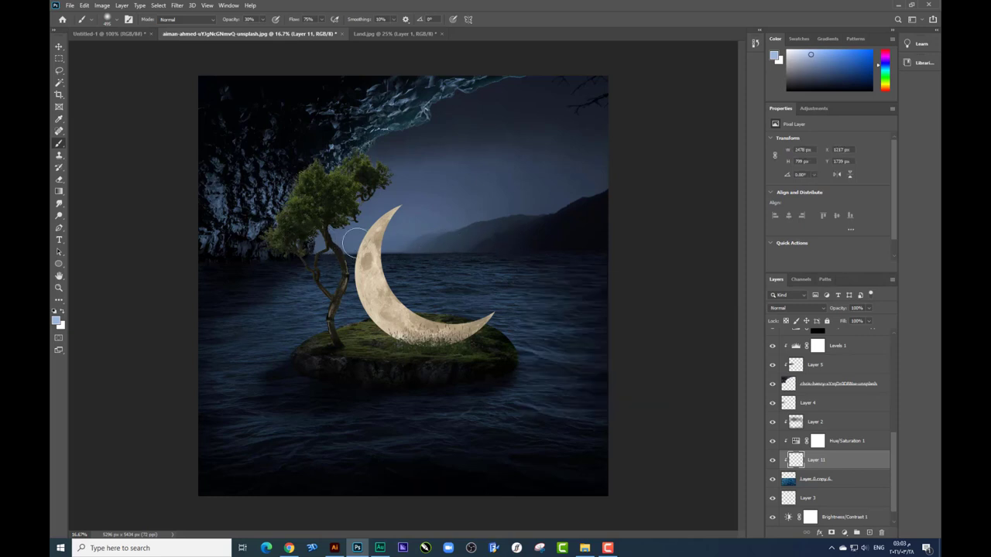
mouse_move(354, 243)
mouse_down()
mouse_move(612, 243)
mouse_move(533, 234)
mouse_move(431, 251)
mouse_move(456, 250)
mouse_move(347, 248)
mouse_move(602, 253)
mouse_up()
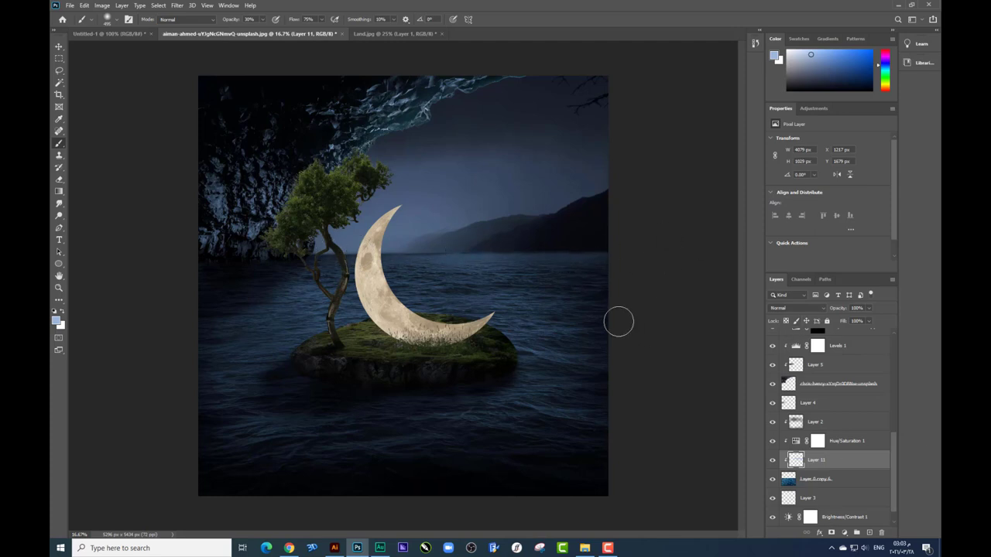
click(58, 46)
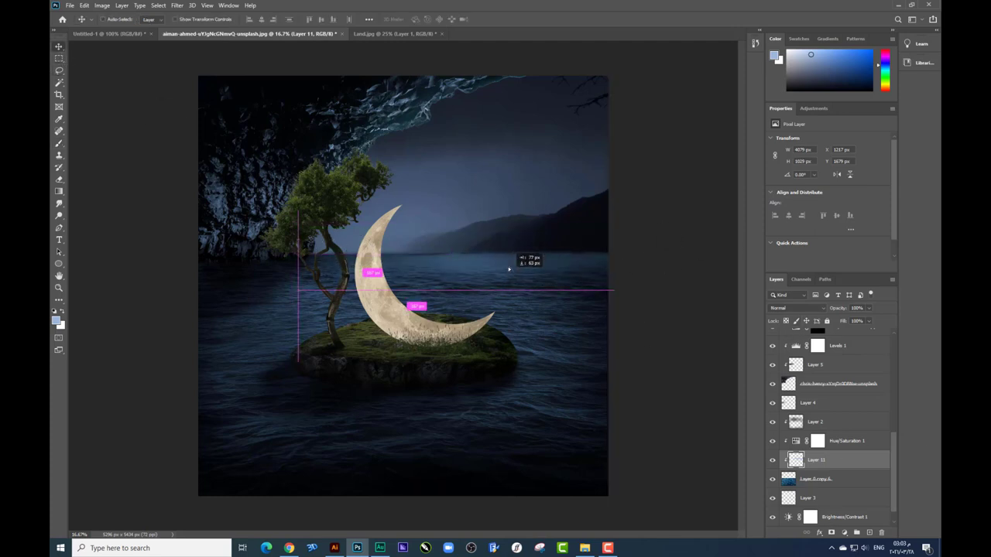
- Toggle the sea layer to check the glow, then try and undo a large upward nudge
click(771, 479)
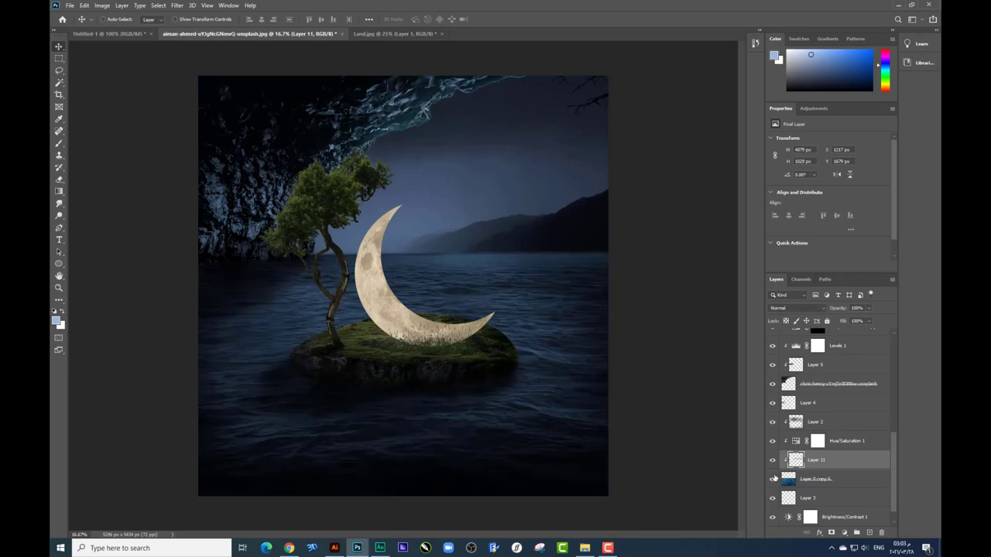
click(772, 479)
shift+click(817, 479)
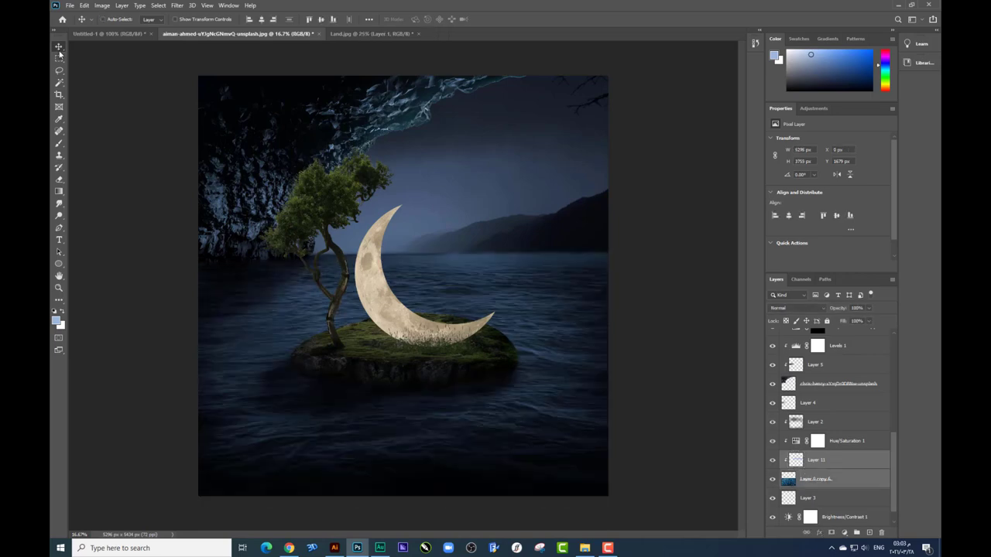
key(shift+Up)
key(shift+Up)
key(shift+Up)
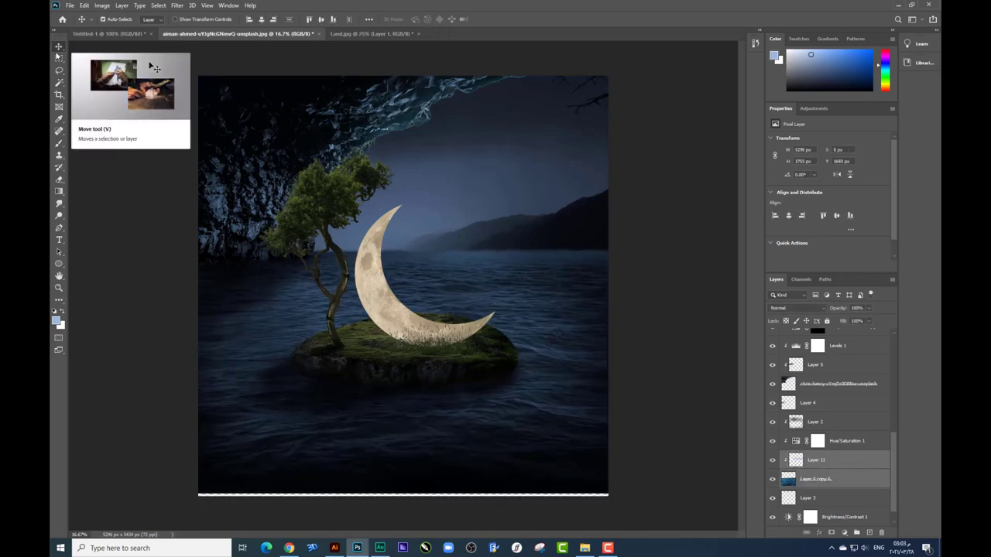
click(58, 58)
key(ctrl+z)
- Select Layer 0 copy 6 with Layer 11 and nudge both up two arrow-key steps
drag(262, 214, 623, 253)
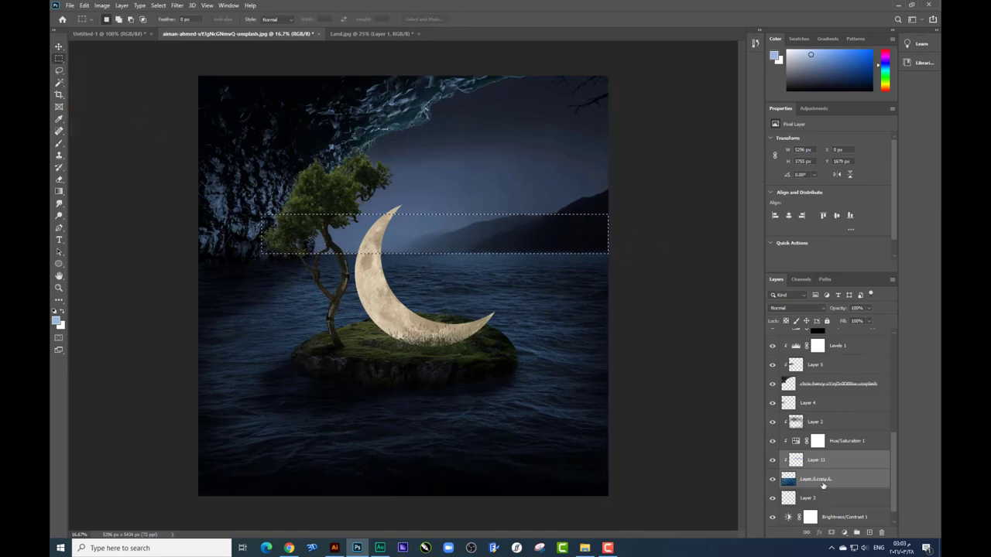
click(817, 480)
click(58, 46)
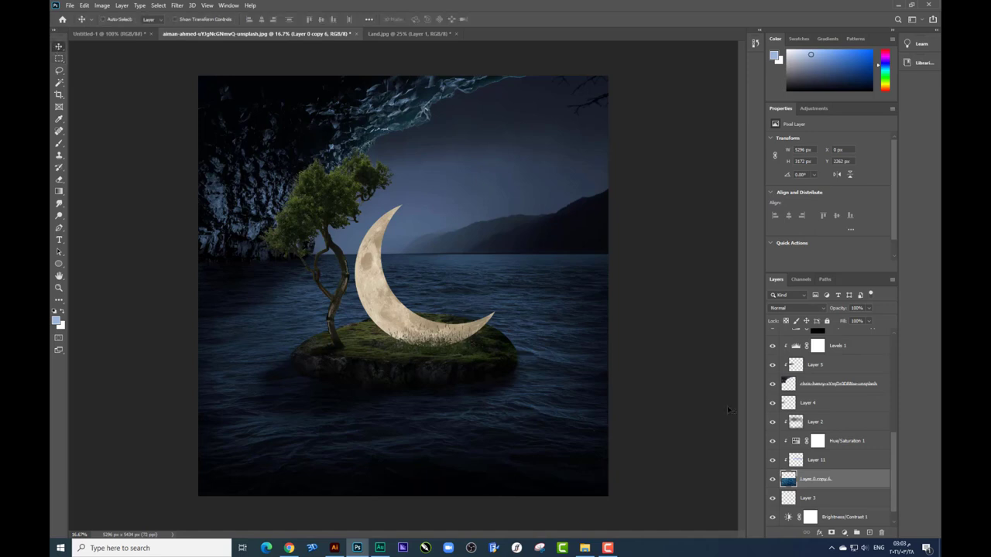
shift+click(821, 462)
key(Up)
key(Up)
key(Up)
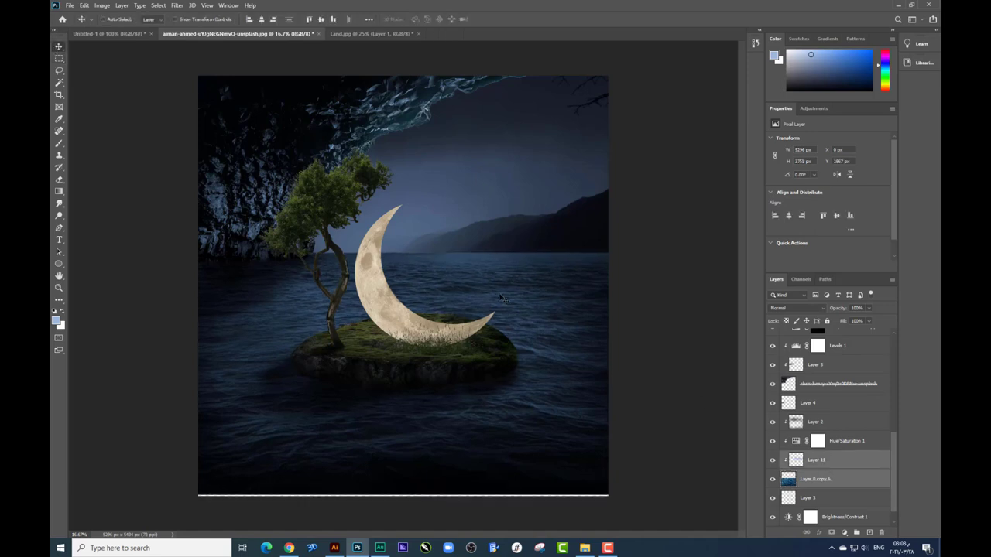
key(Up)
key(Up)
key(Up)
scroll(807, 421, down, 1)
- Stretch Layer 0 copy 6 down with Free Transform to cover the canvas bottom
click(816, 459)
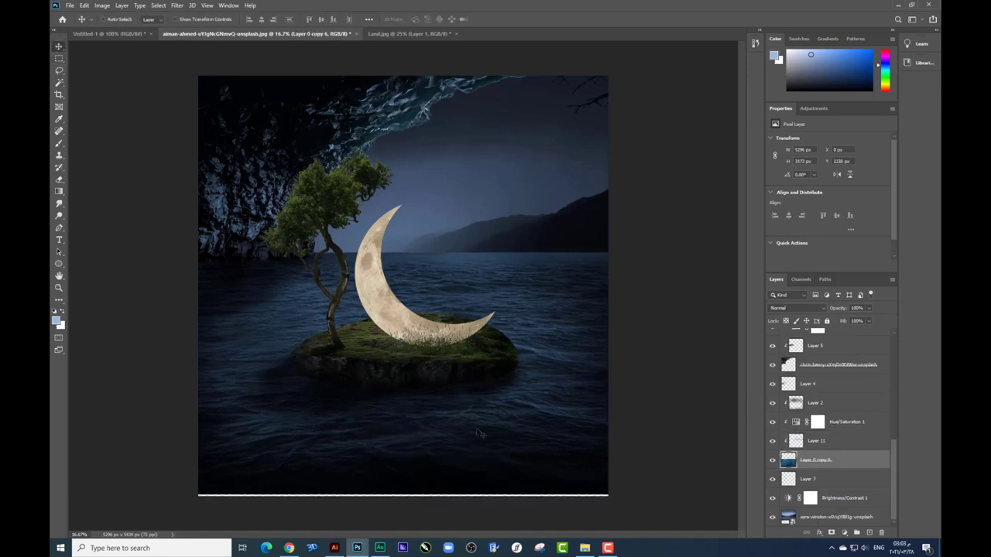
key(ctrl+t)
drag(403, 494, 403, 493)
key(Return)
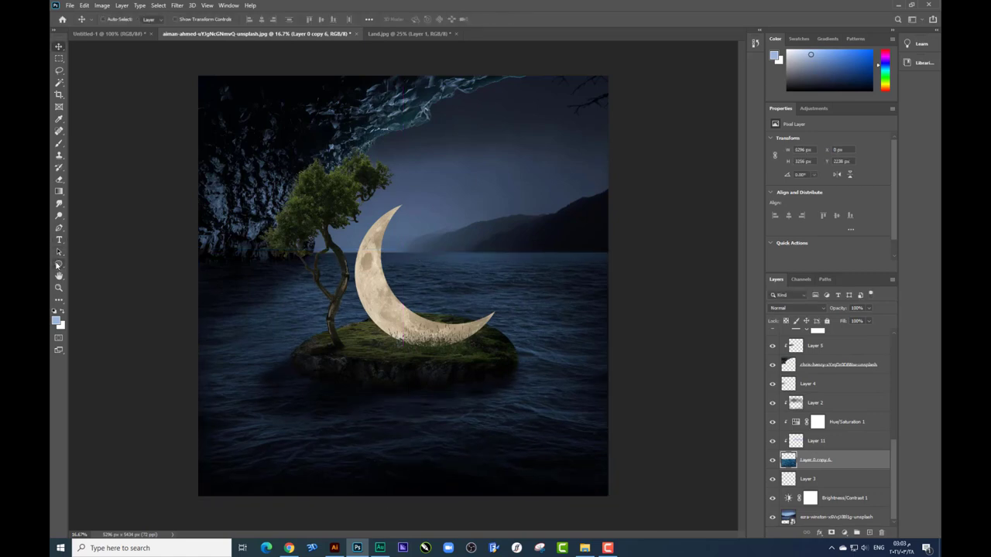
- Set up the Blur tool at 50% strength with a large soft brush and Sample All Layers
click(59, 217)
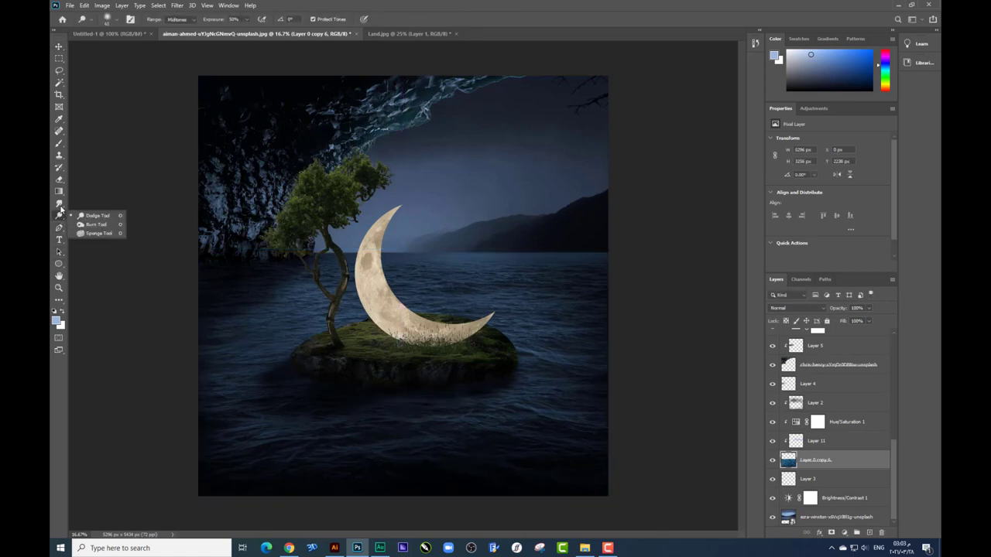
click(60, 203)
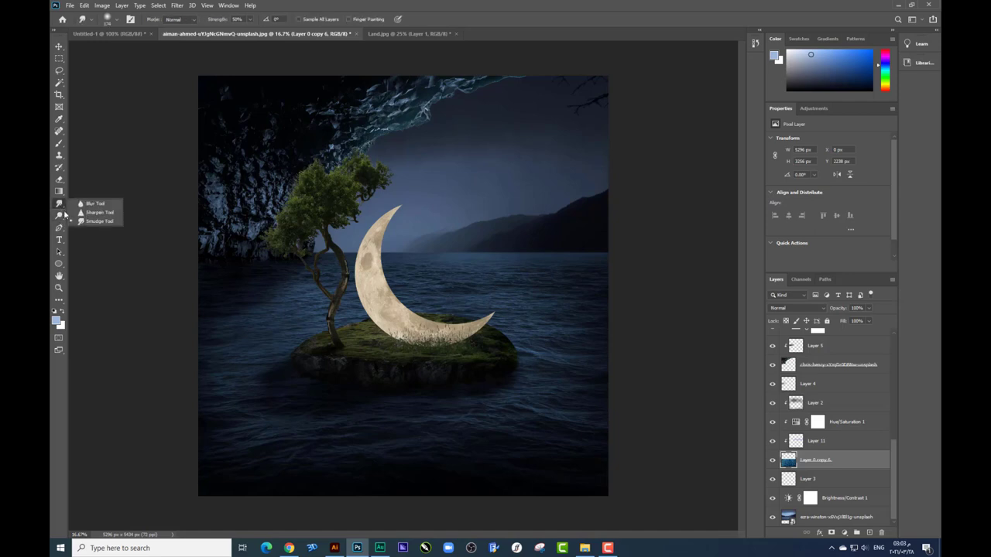
click(98, 212)
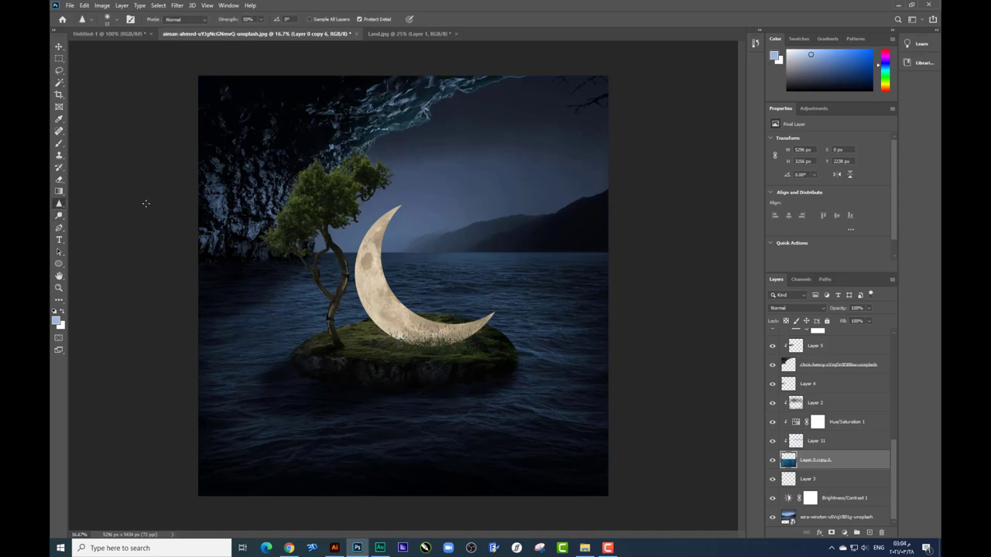
right_click(617, 257)
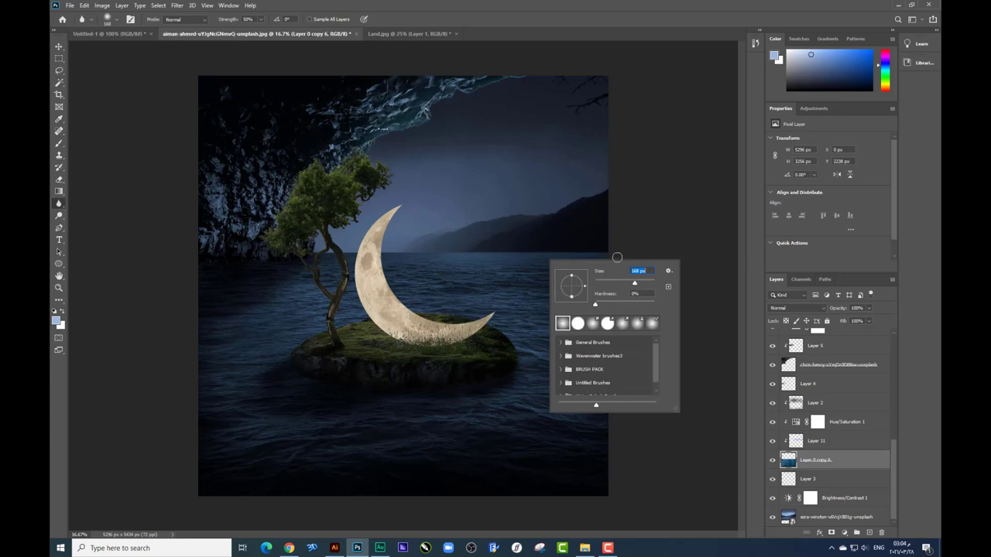
key(Return)
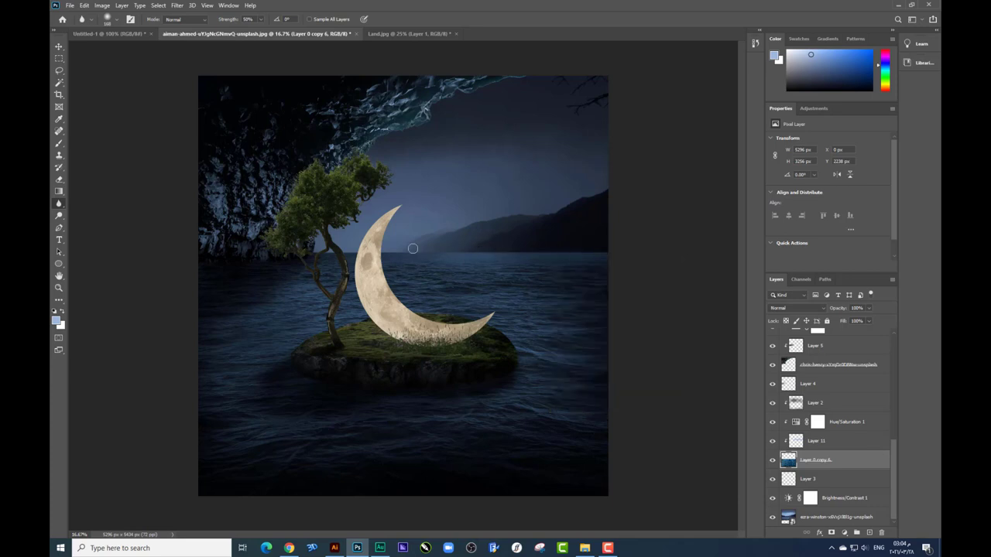
right_click(420, 261)
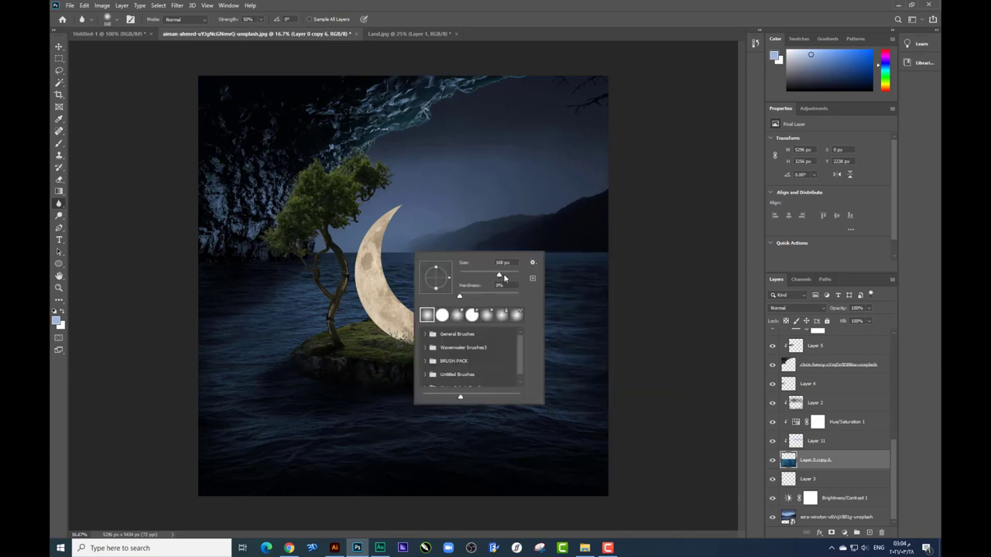
click(332, 19)
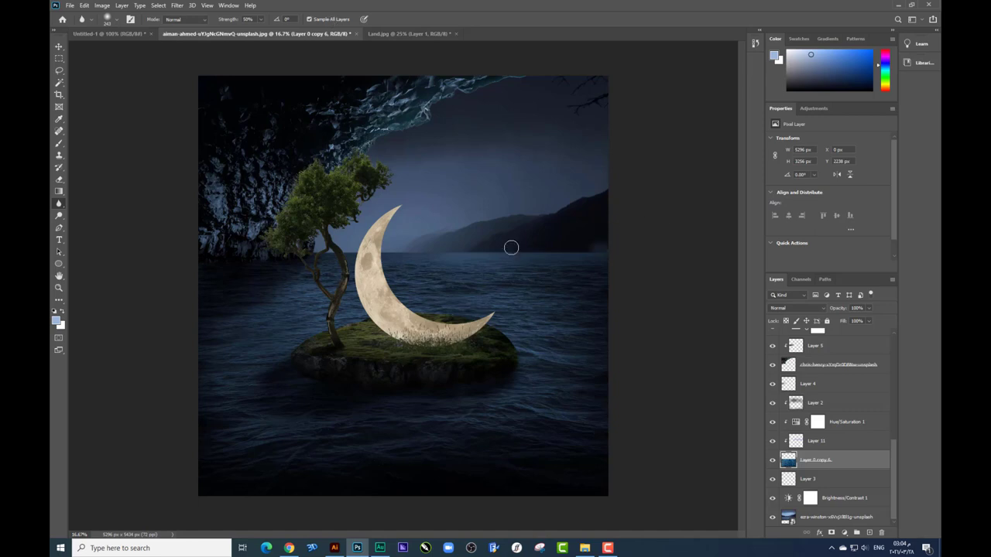
- Soften the right horizon haze, then smudge a glow along the horizon onto a new Layer 12
drag(480, 243, 607, 246)
click(867, 532)
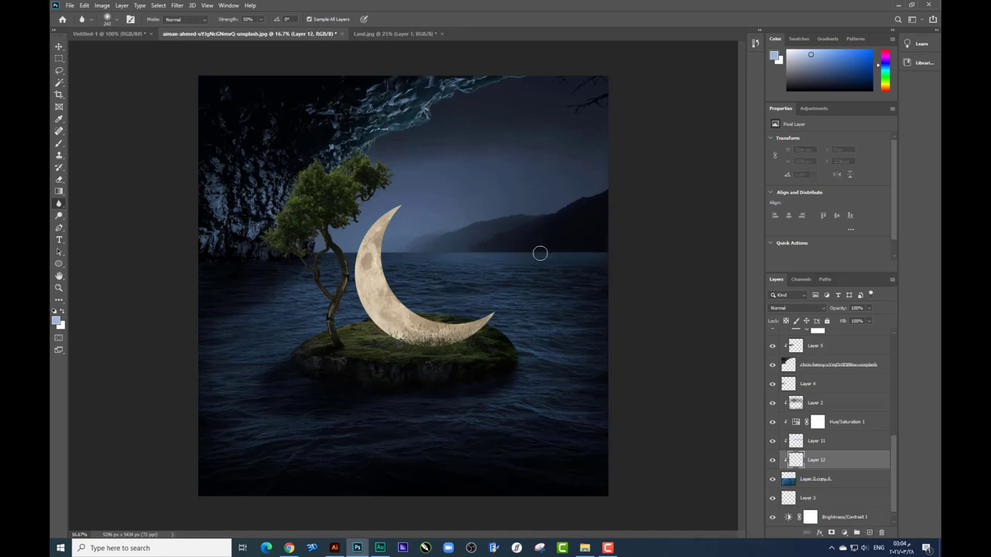
mouse_move(540, 253)
mouse_down()
mouse_move(472, 251)
mouse_move(562, 253)
mouse_up()
- Set Layer 12's blend mode to Screen and shift the Layer 11 glow slightly
click(59, 46)
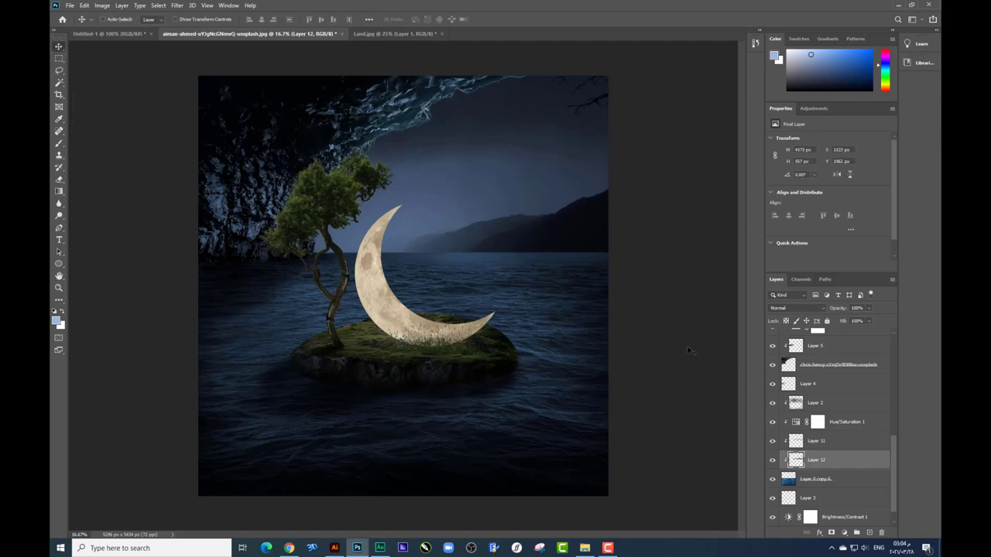
click(794, 308)
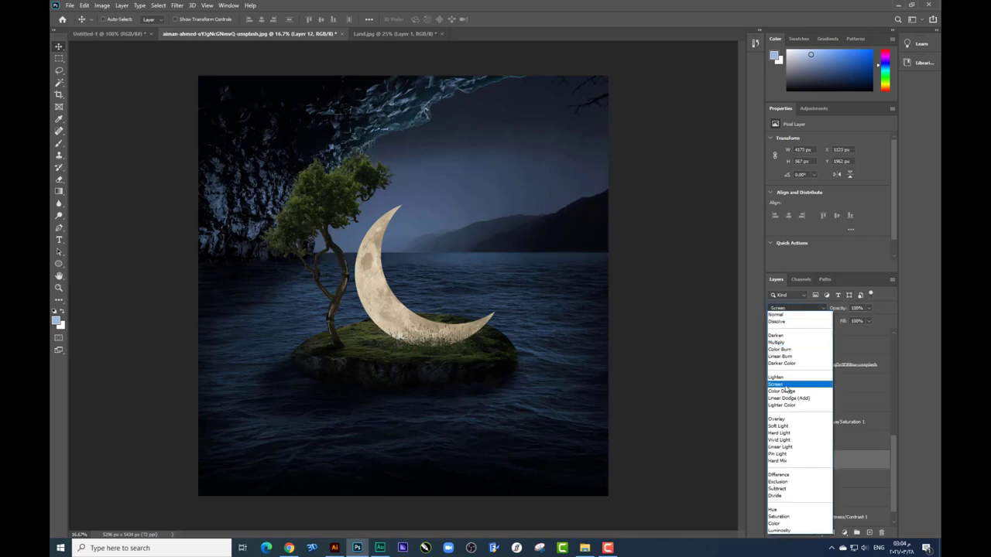
click(788, 384)
click(811, 441)
drag(557, 240, 566, 250)
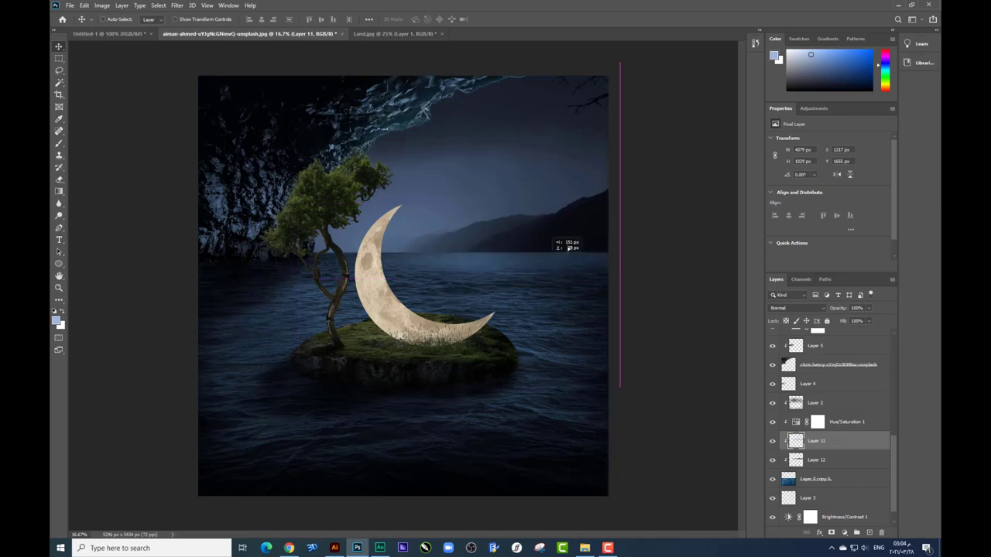
click(59, 154)
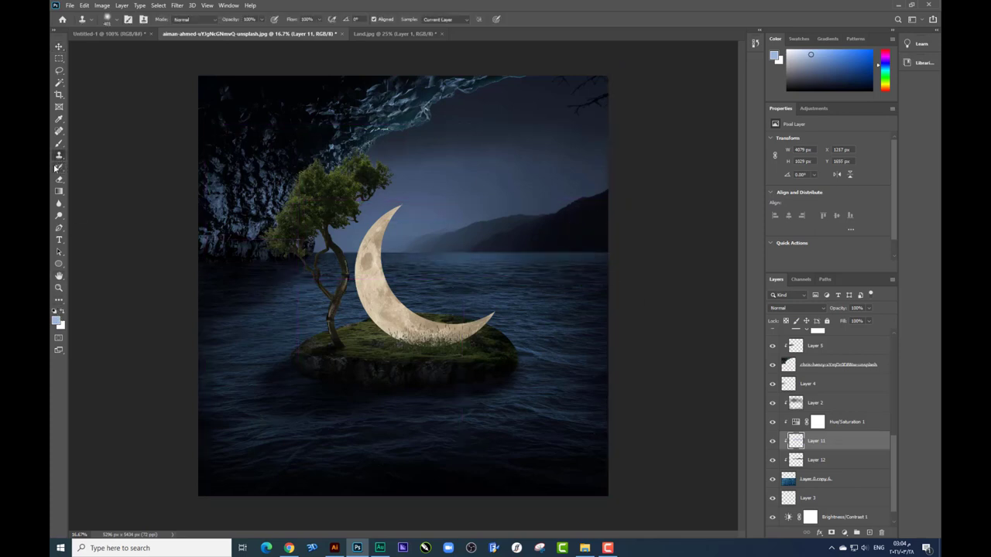
- Brush pale blue over the water to the right of the moon on Layer 11
click(59, 118)
click(55, 320)
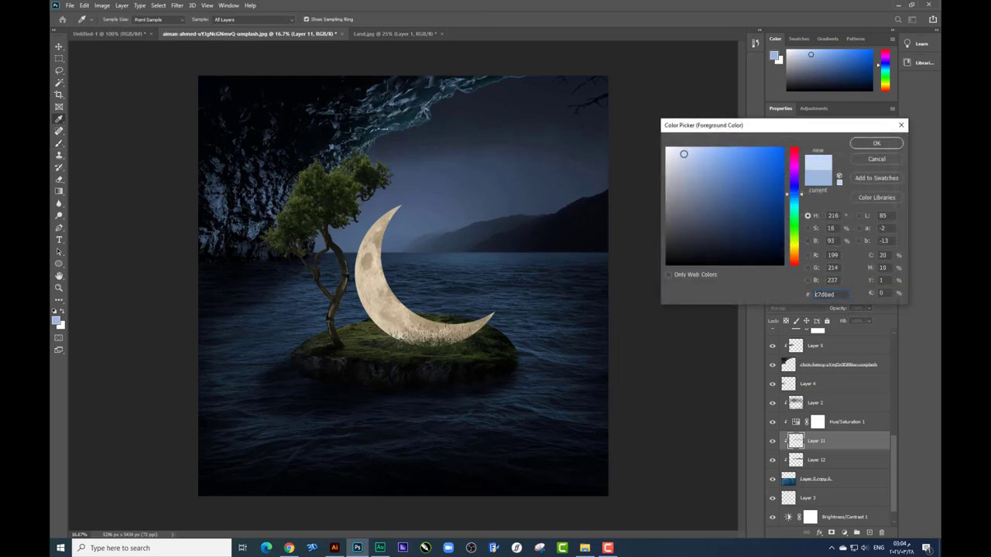
key(Return)
key(b)
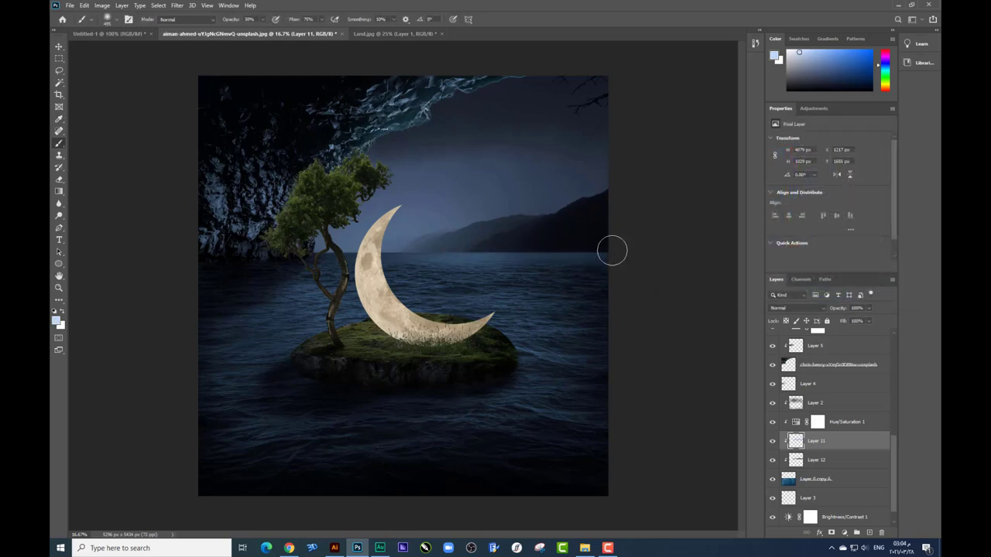
drag(580, 273, 431, 263)
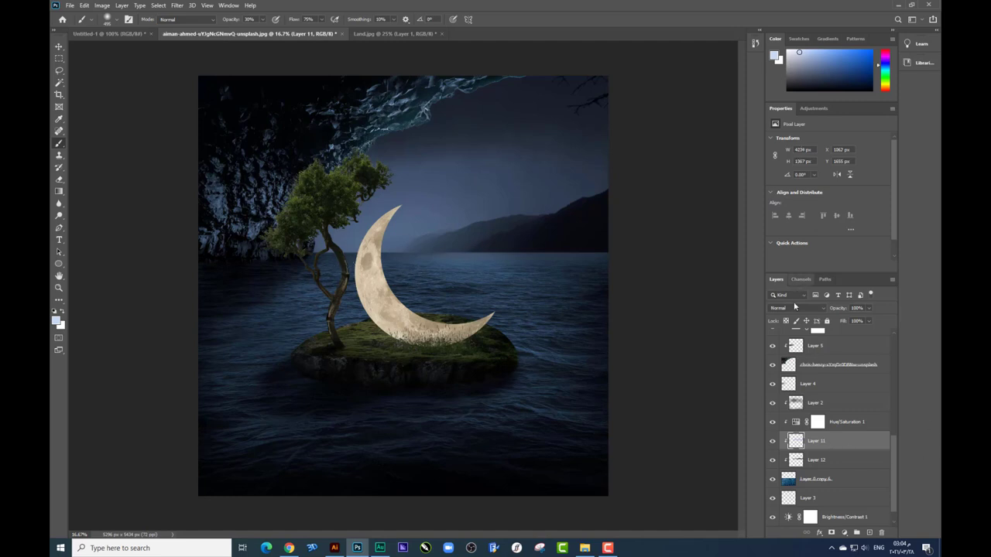
- Set Layer 11 to Color Dodge and move its Underlying Layer black slider right in Blending Options
click(795, 308)
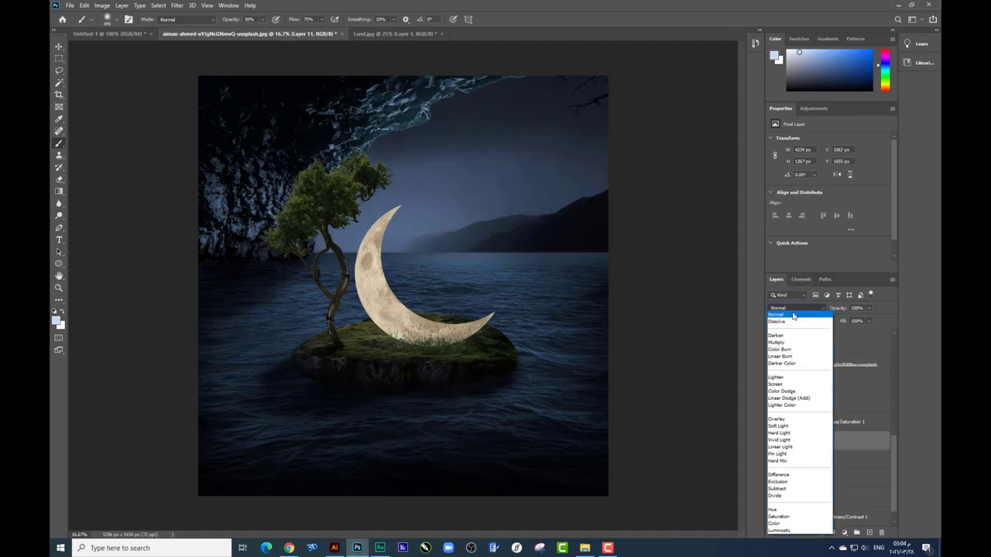
click(782, 392)
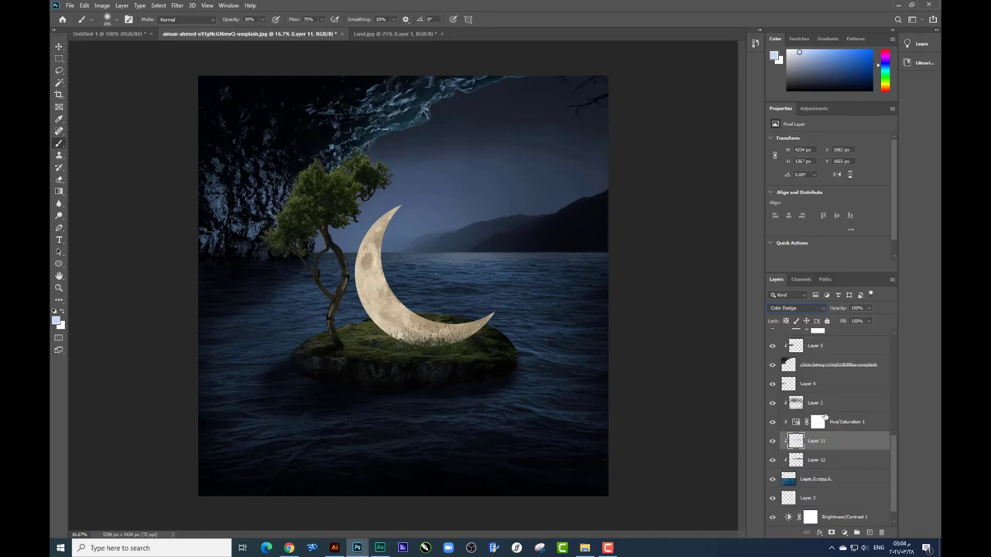
right_click(817, 440)
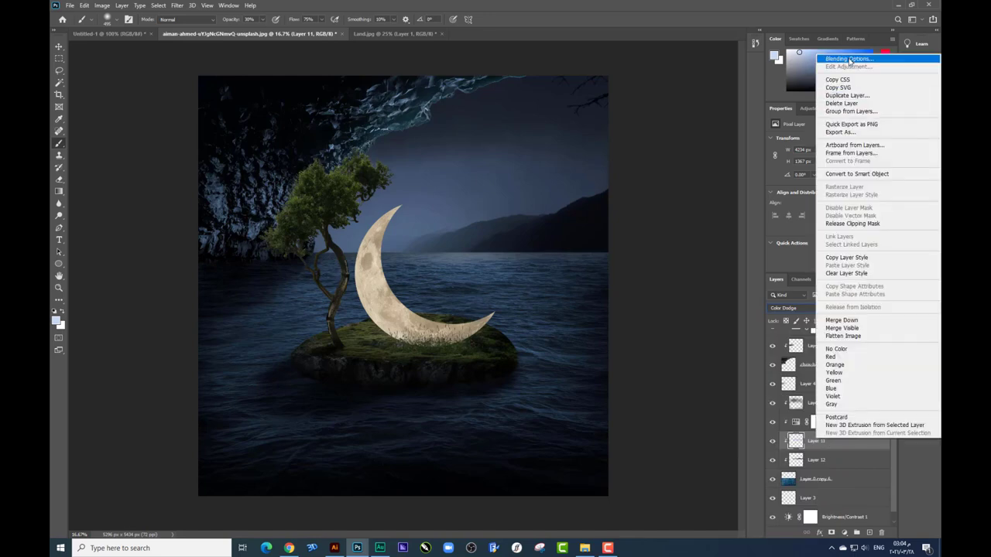
click(768, 255)
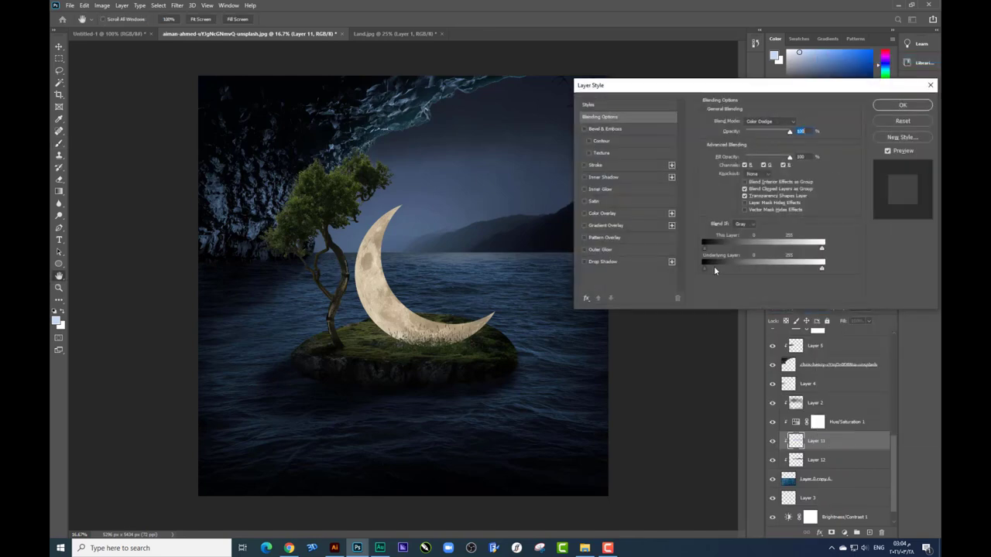
drag(738, 266, 762, 269)
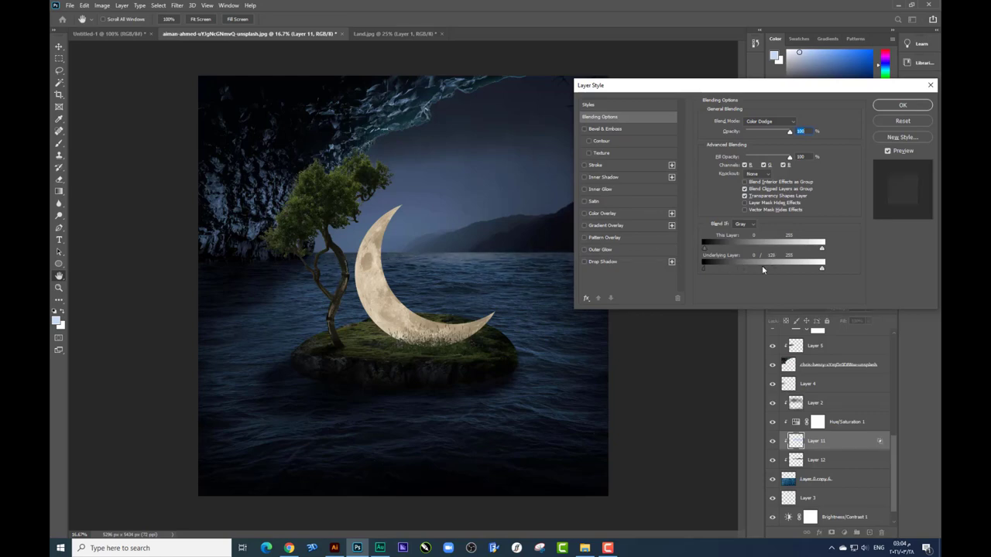
key(Return)
key(b)
- Select Layer 2 and drag the gregoire-herve-bazin cloudy seascape photo from File Explorer into Photoshop
click(57, 48)
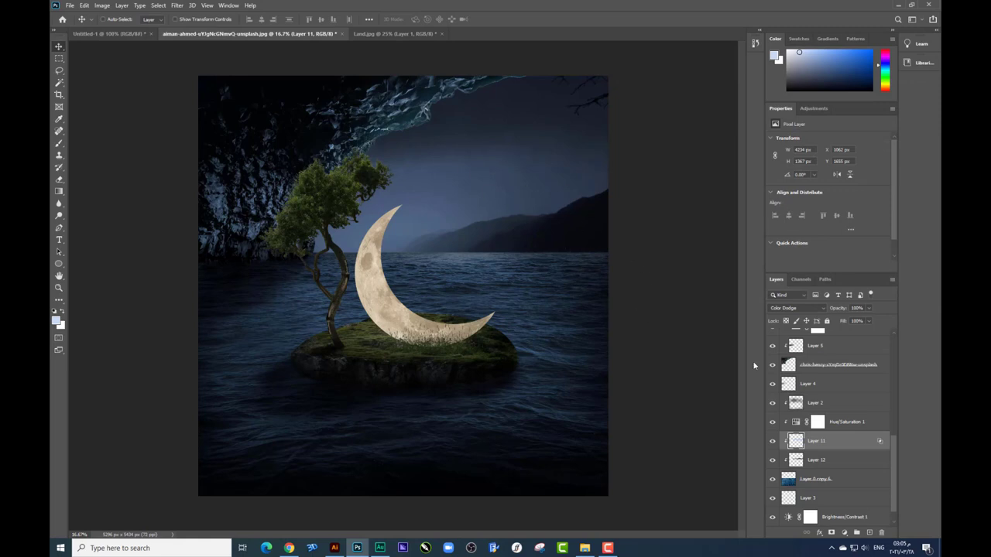
scroll(820, 452, down, 1)
scroll(824, 383, up, 1)
click(820, 402)
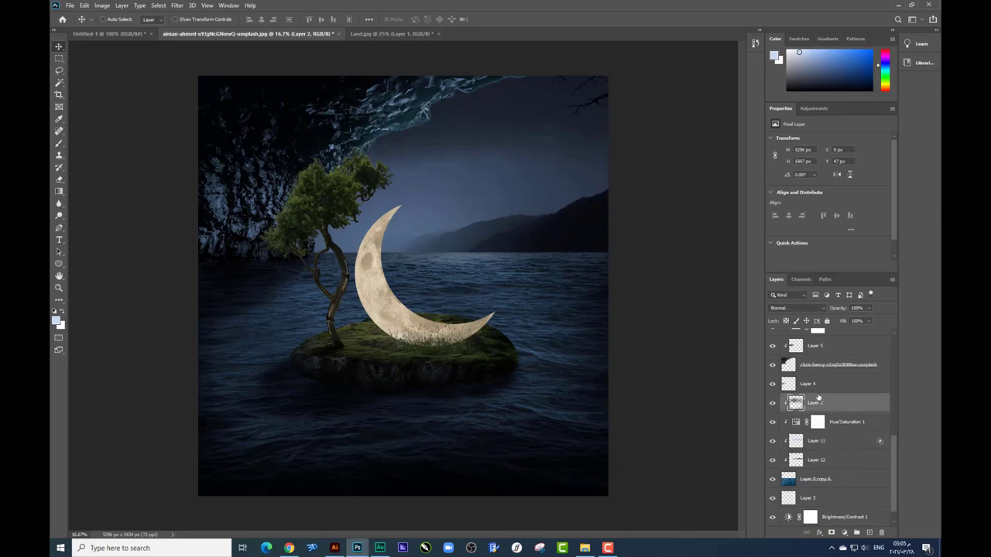
click(584, 548)
click(580, 348)
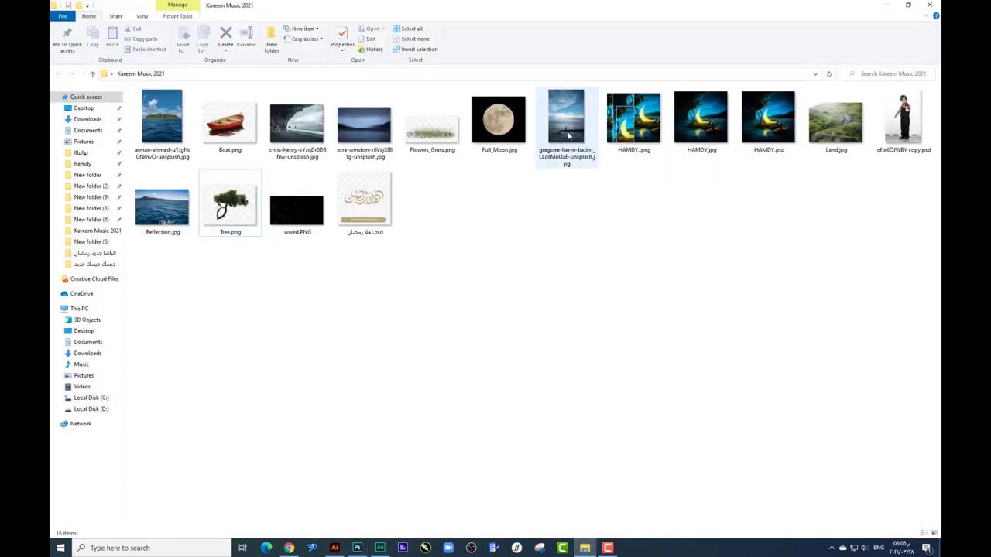
drag(566, 119, 527, 414)
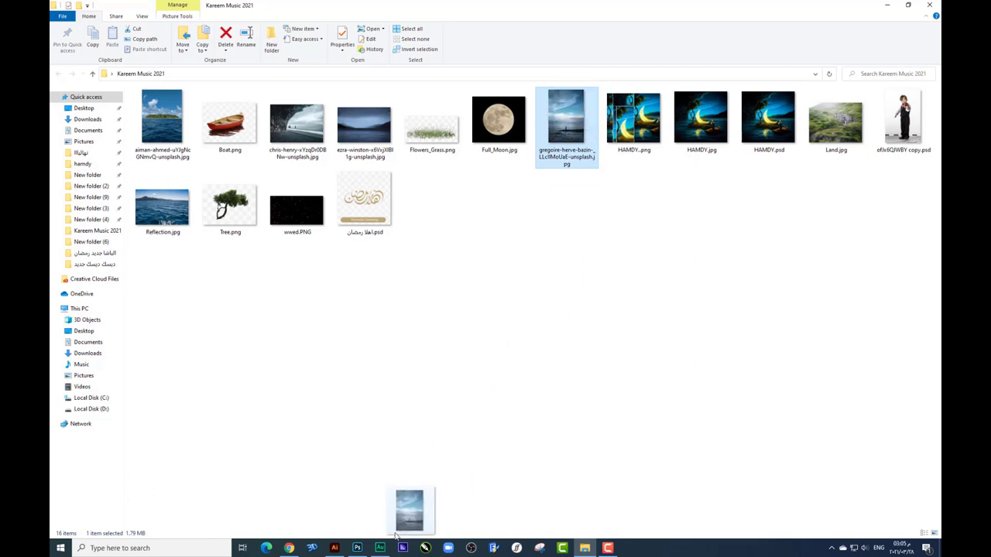
drag(527, 415, 412, 256)
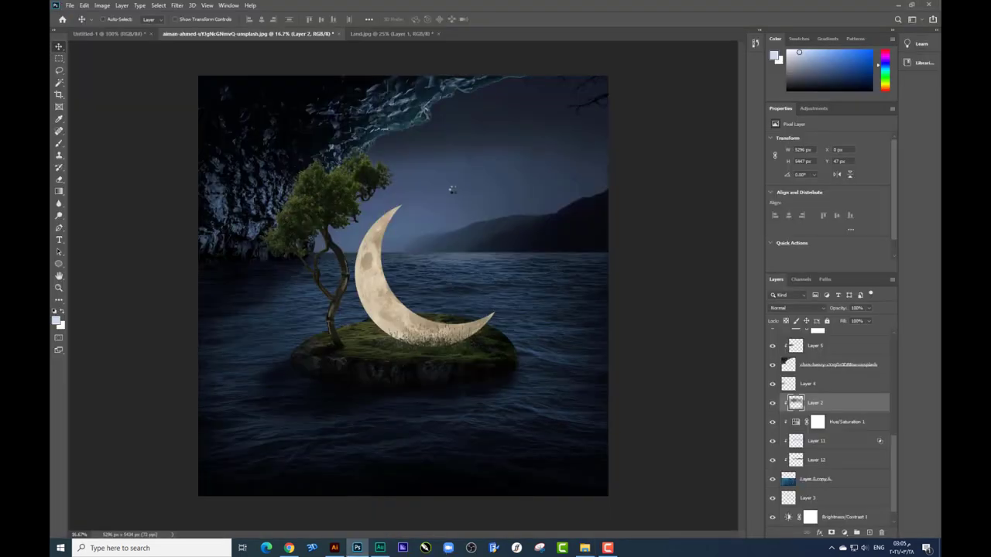
- Place the seascape photo stretched over the whole canvas and blend it in Overlay mode
drag(451, 188, 451, 189)
drag(537, 285, 616, 281)
drag(582, 225, 588, 218)
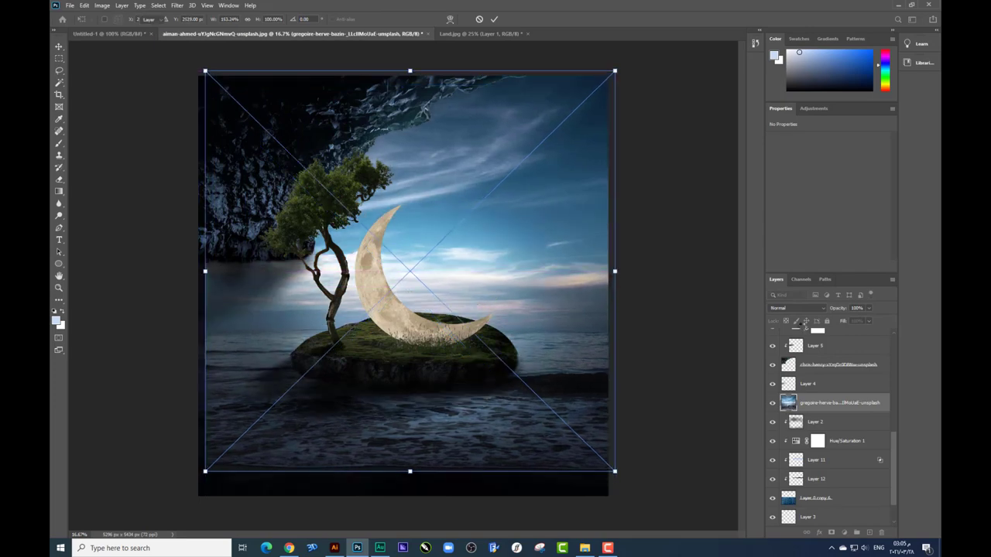
key(Return)
click(795, 308)
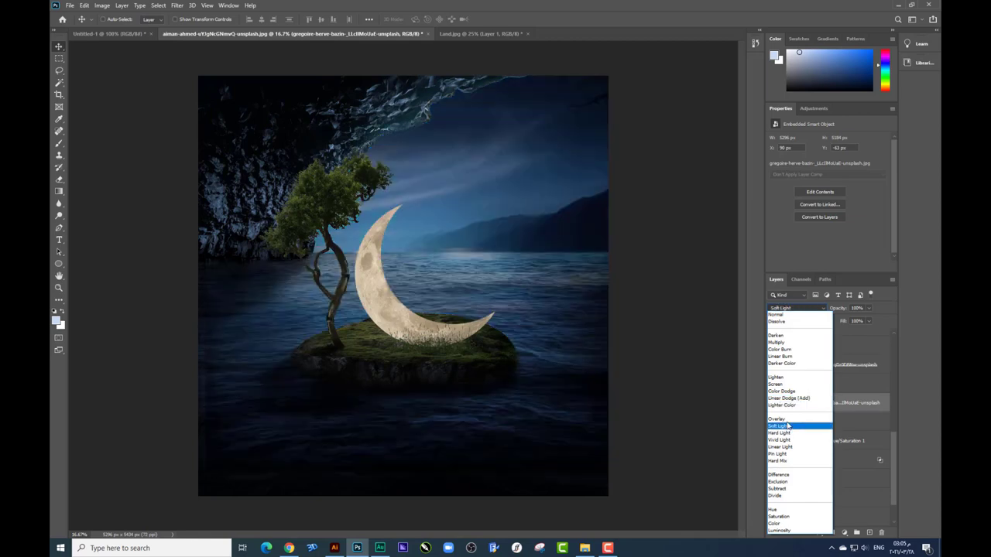
click(788, 420)
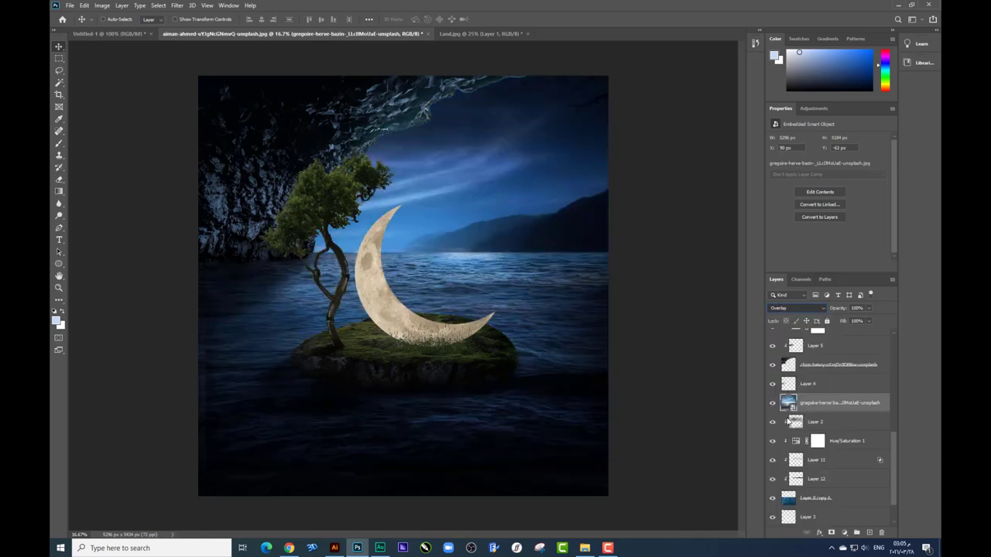
key(ctrl+minus)
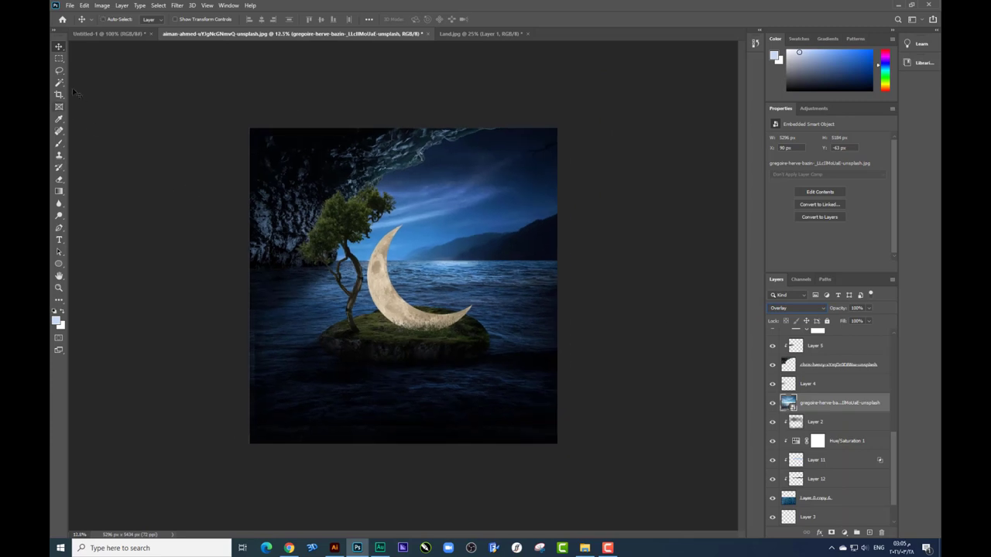
- Rasterize the photo layer, erase parts of it, and bring File Explorer forward
click(59, 58)
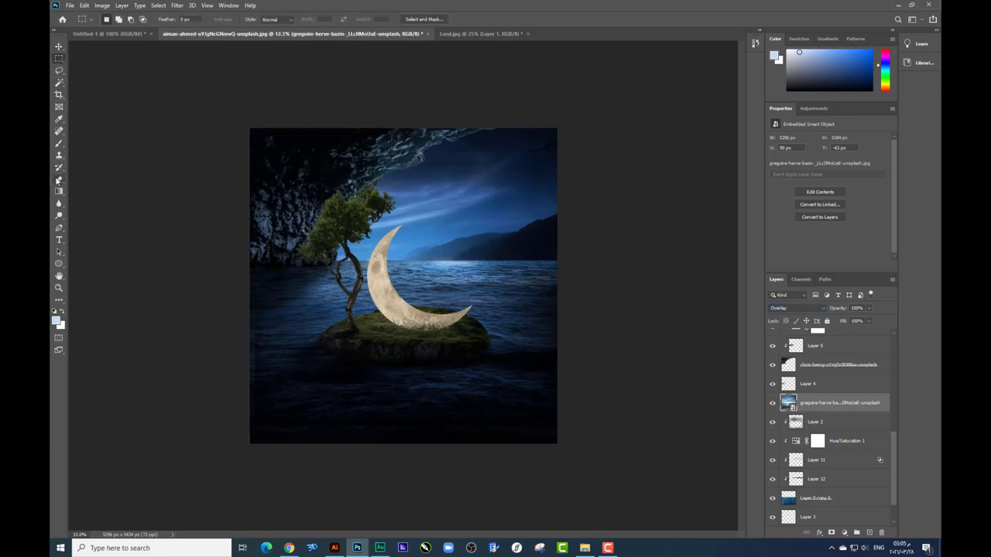
click(58, 179)
click(488, 292)
click(475, 211)
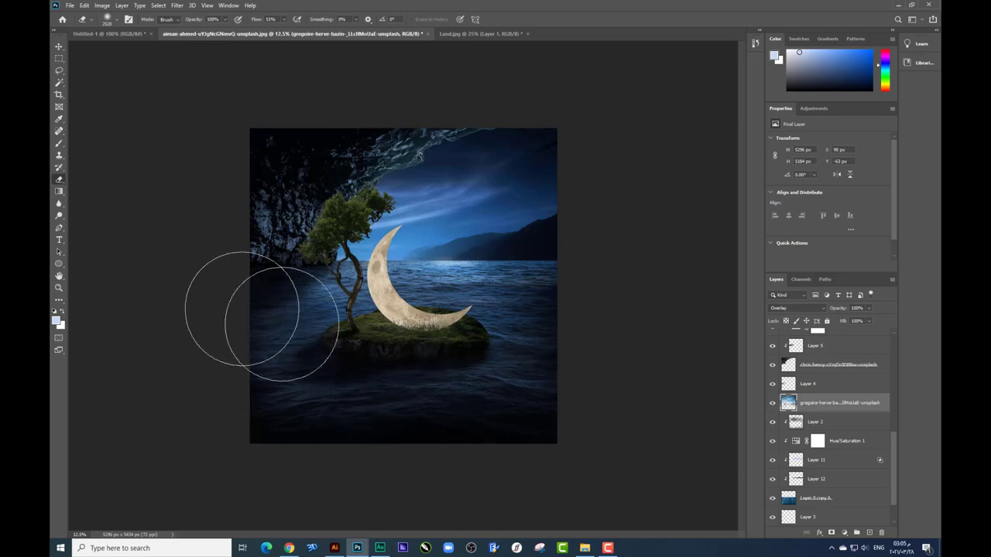
key(ctrl+plus)
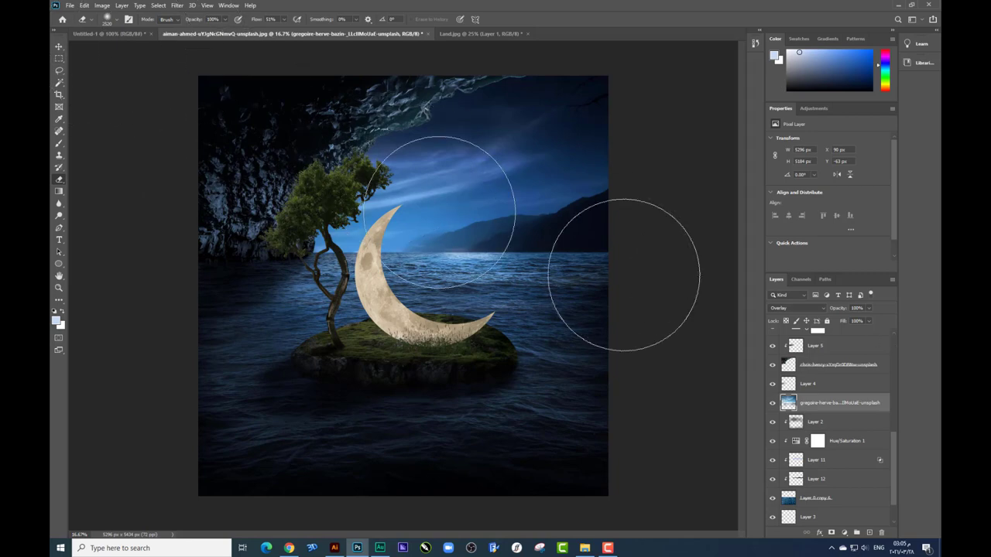
key(v)
click(585, 548)
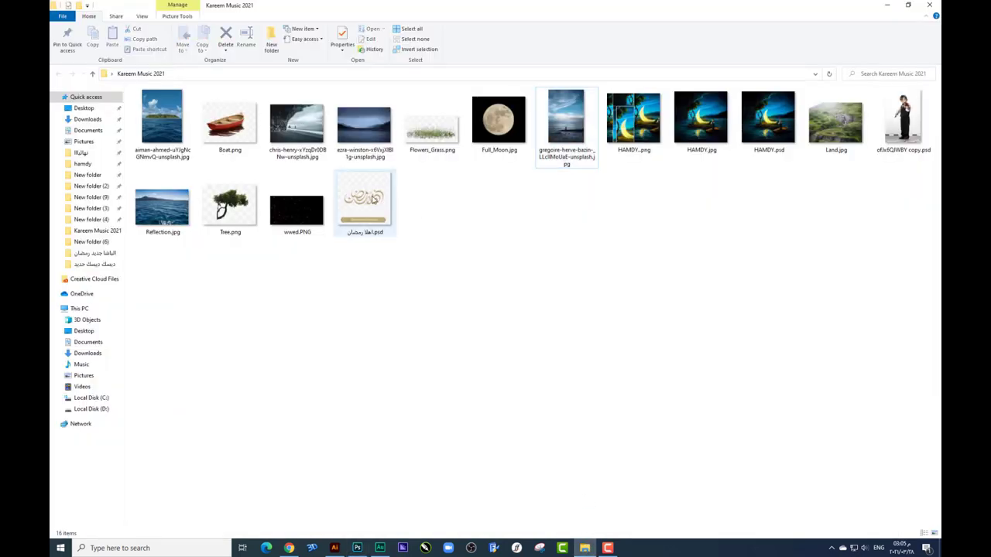
- Give Ellipse 1 a larger, brighter Screen-mode Outer Glow
click(357, 548)
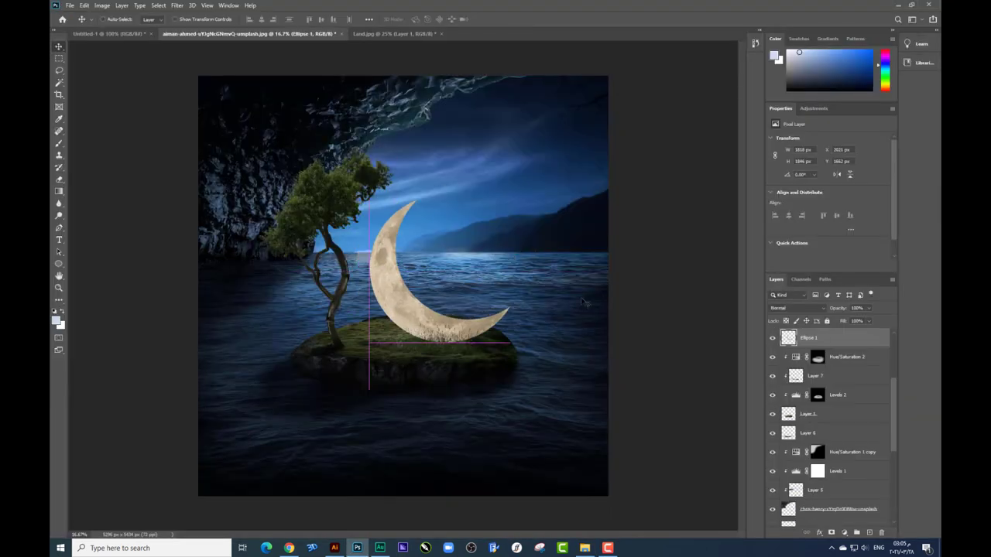
right_click(817, 337)
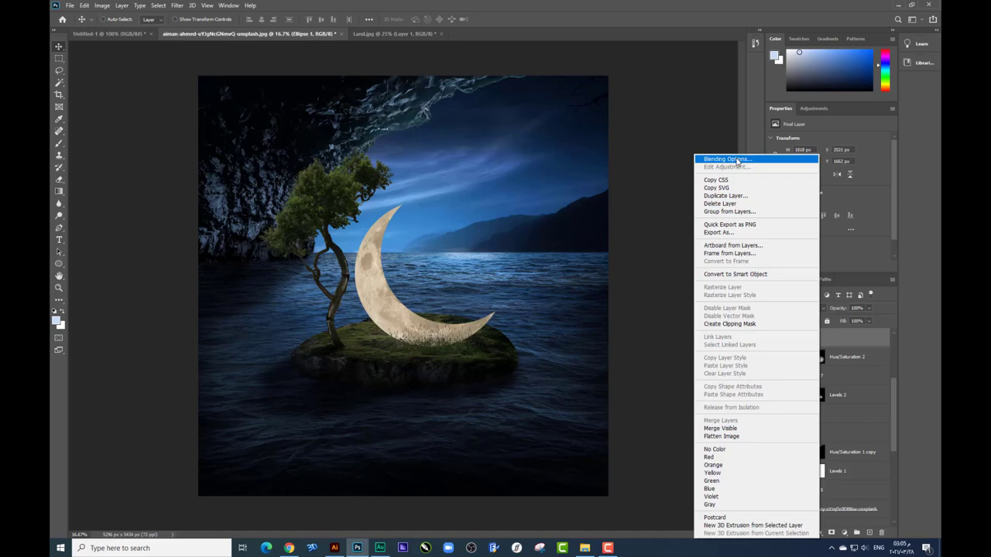
click(737, 160)
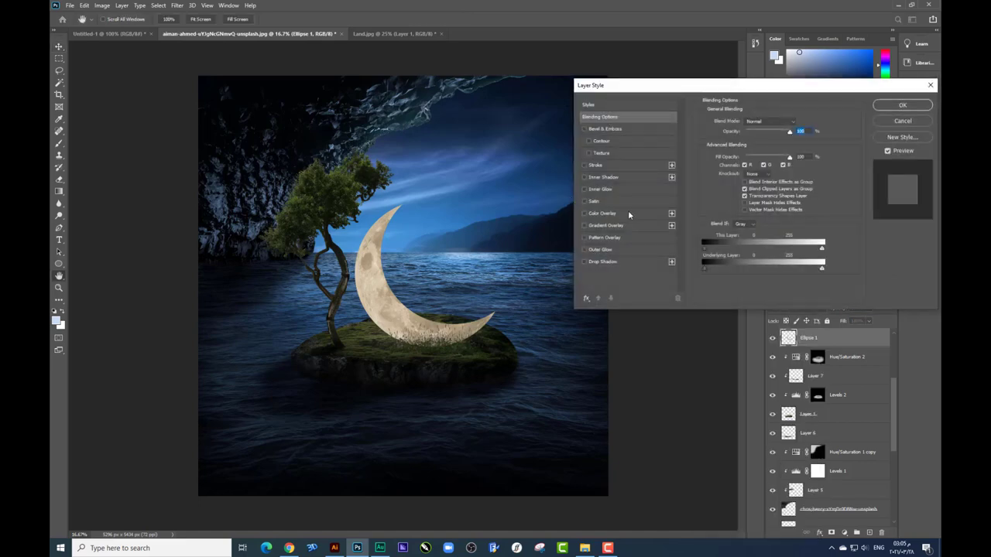
click(610, 248)
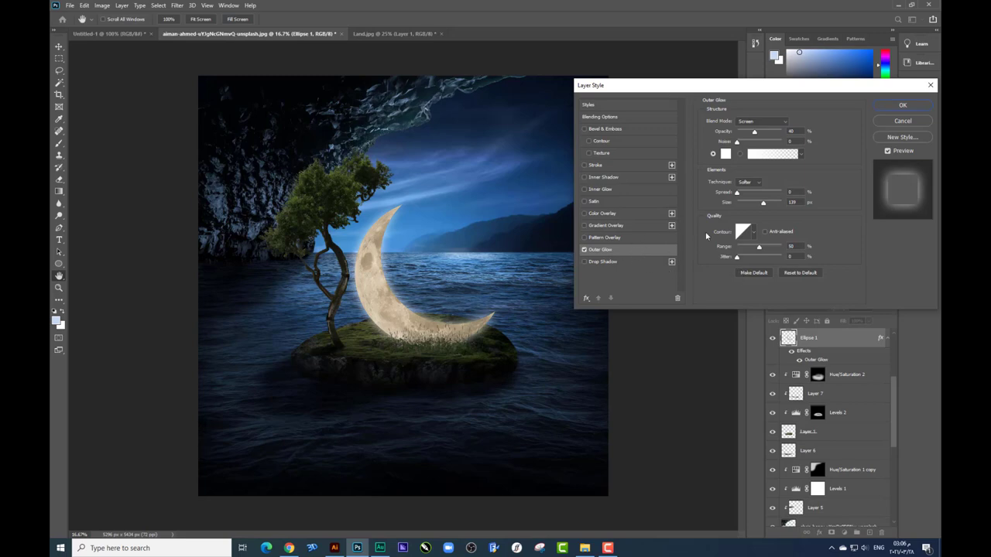
click(750, 122)
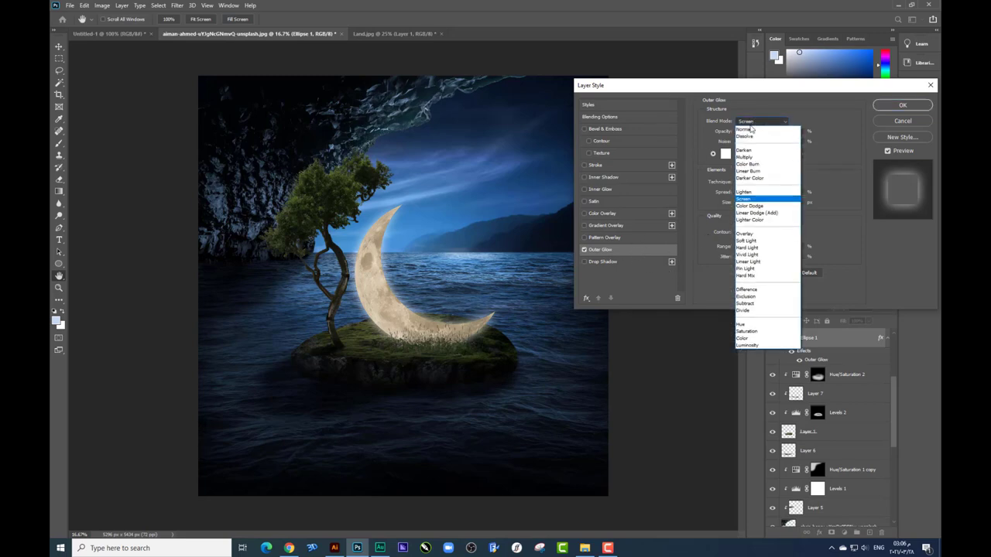
click(747, 198)
drag(762, 207, 771, 204)
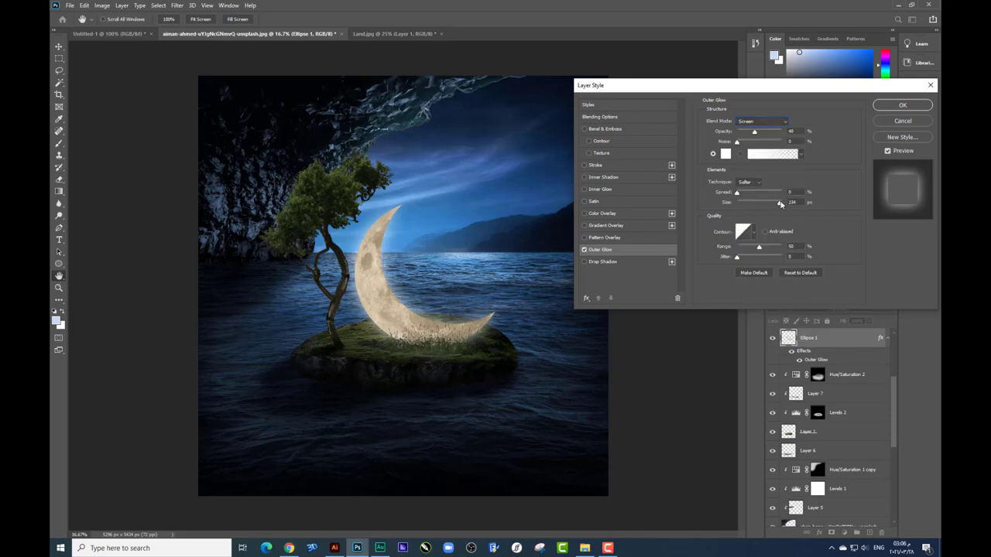
drag(754, 132, 765, 133)
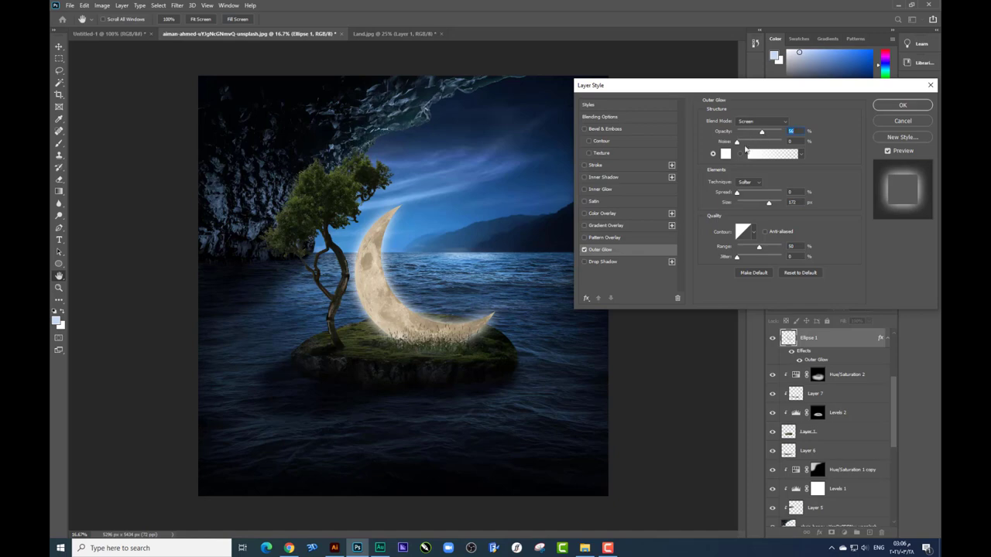
click(903, 105)
- Duplicate the moon and swap the copy's Outer Glow for a 57 px Inner Glow at 75% opacity
key(v)
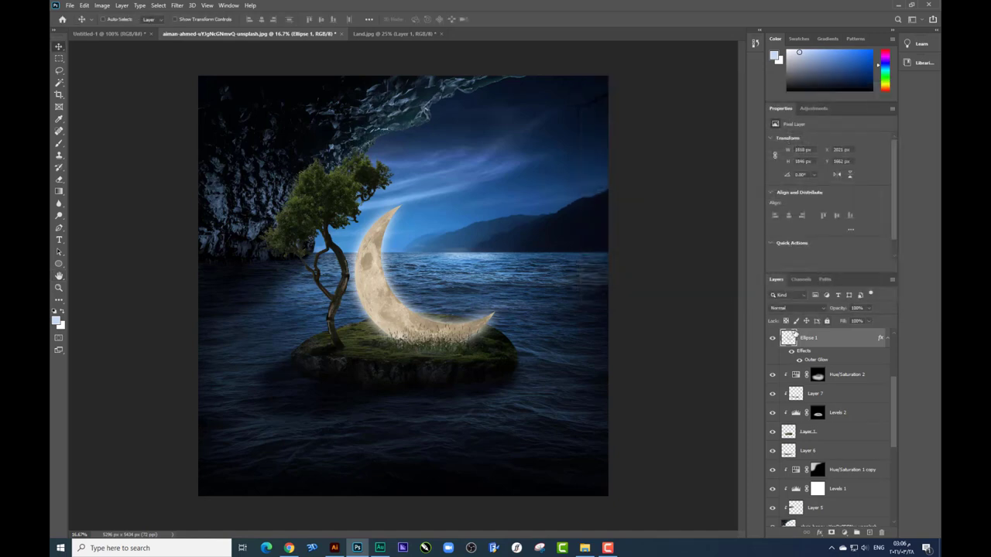
key(ctrl+j)
right_click(845, 341)
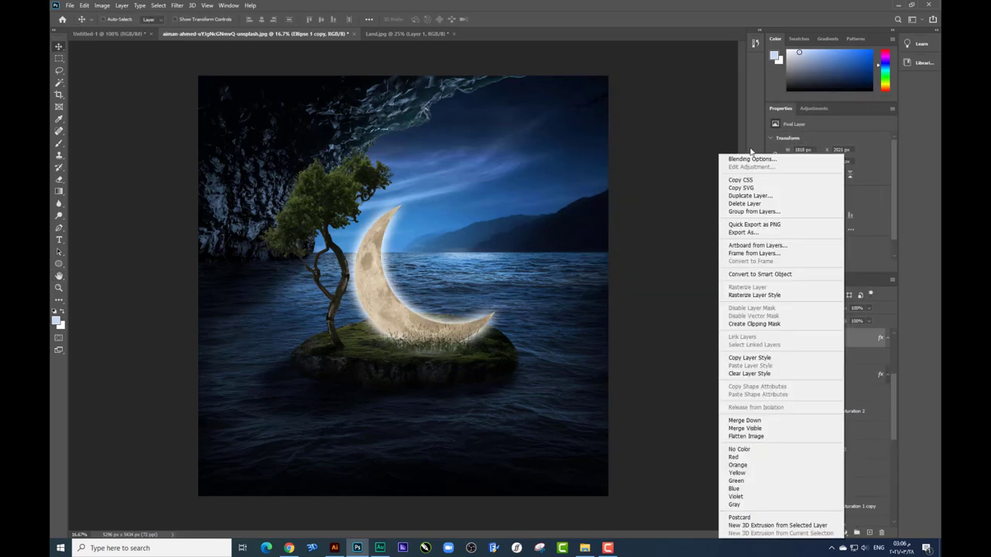
click(752, 156)
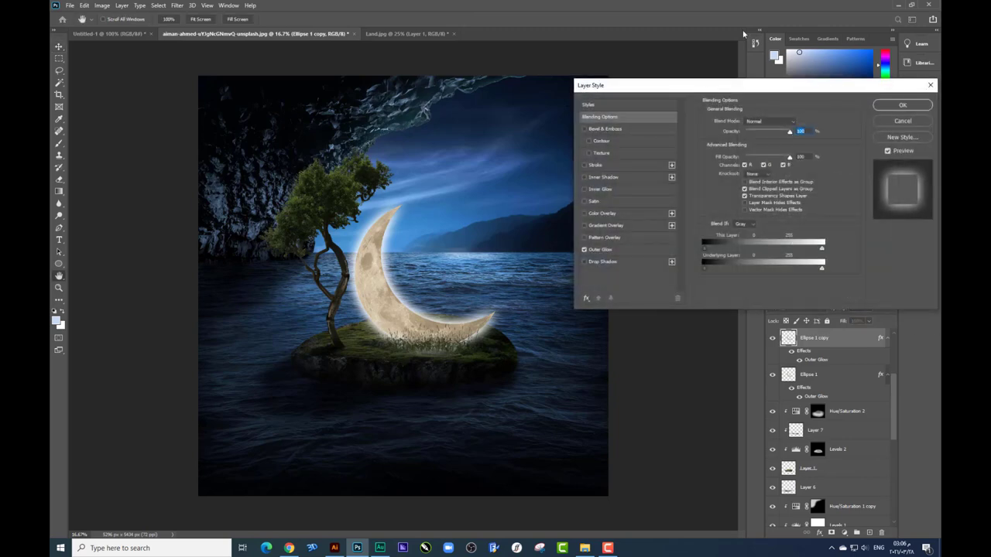
click(585, 250)
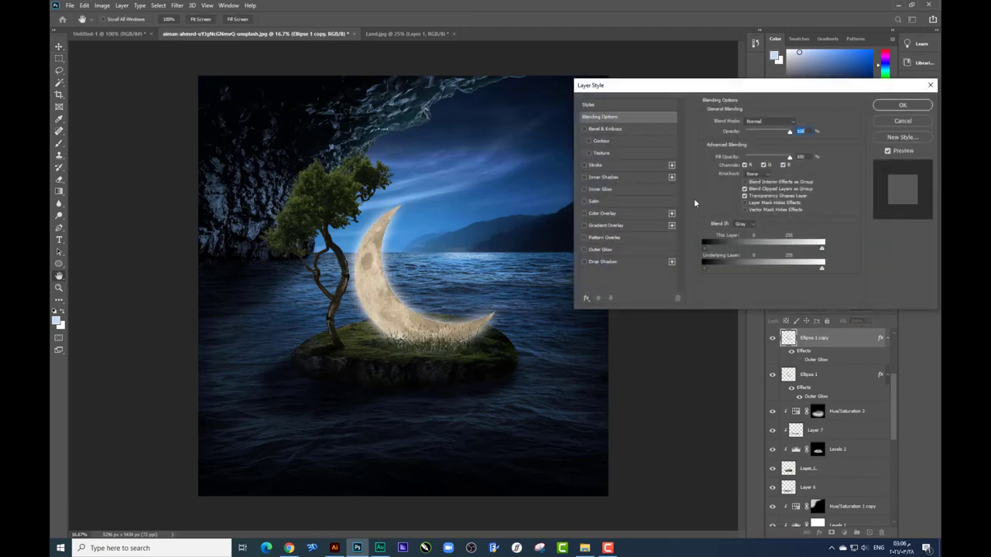
click(610, 191)
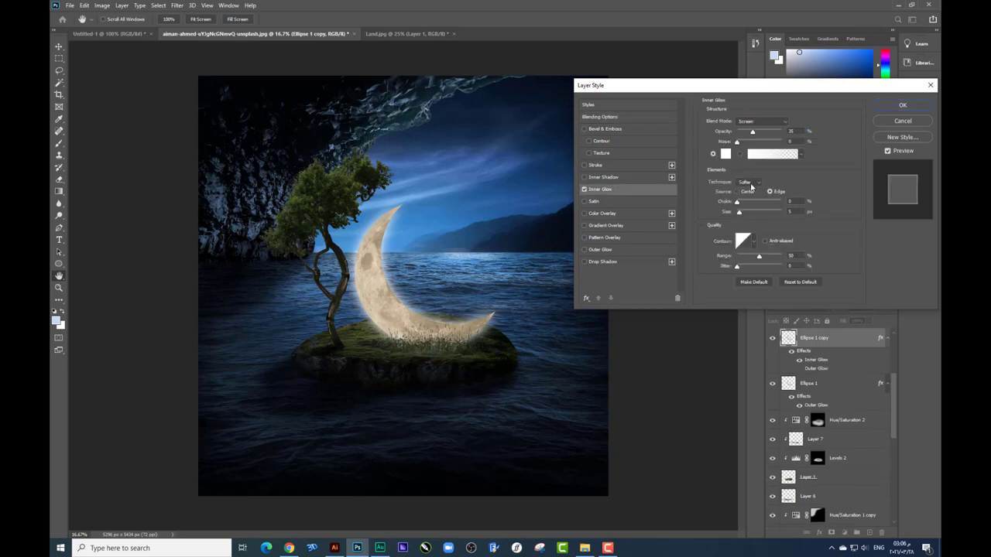
drag(739, 211, 771, 210)
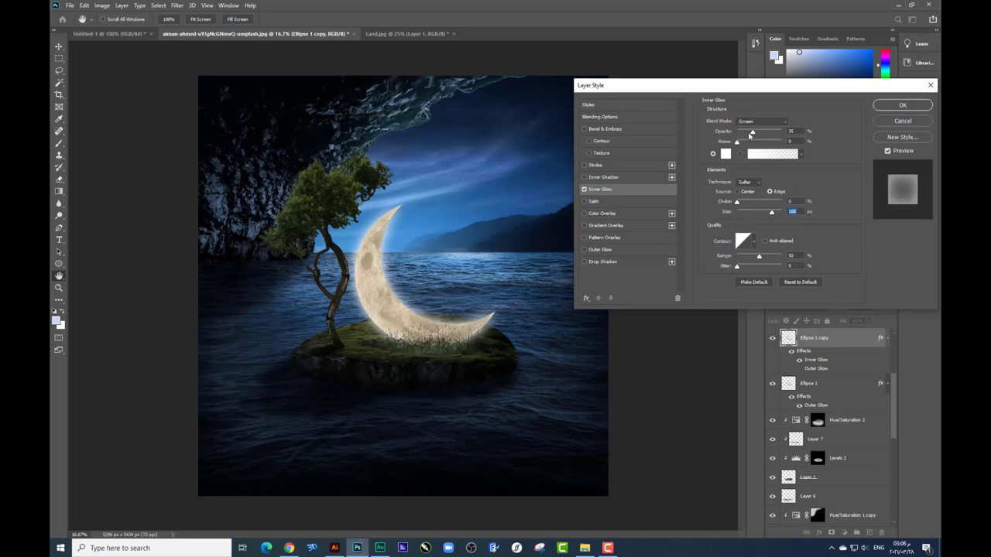
drag(760, 134, 763, 134)
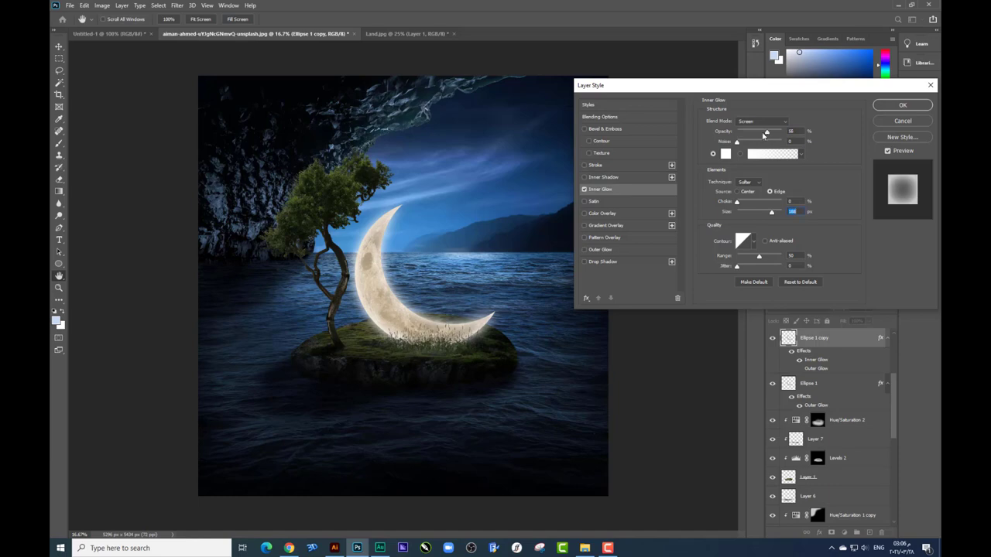
drag(764, 135, 771, 135)
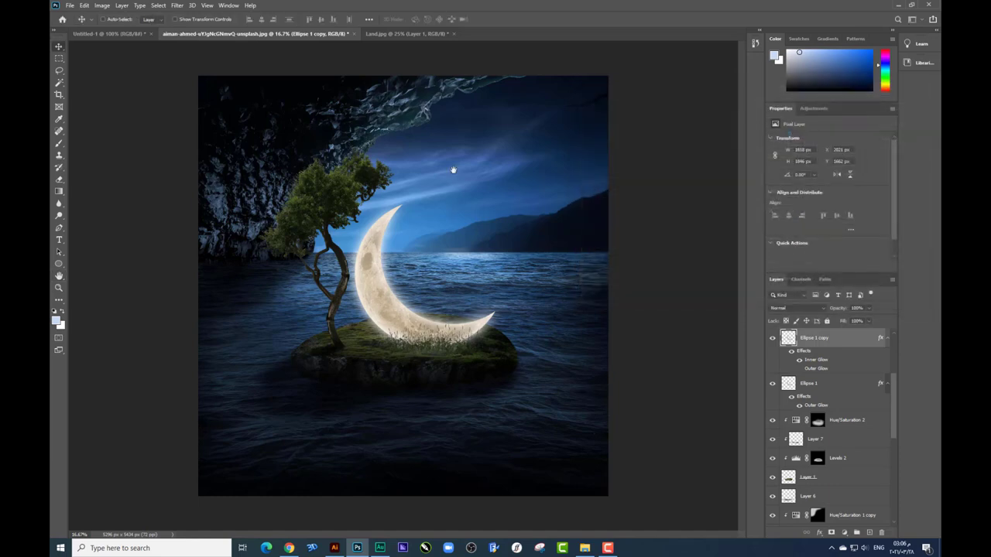
key(ctrl+plus)
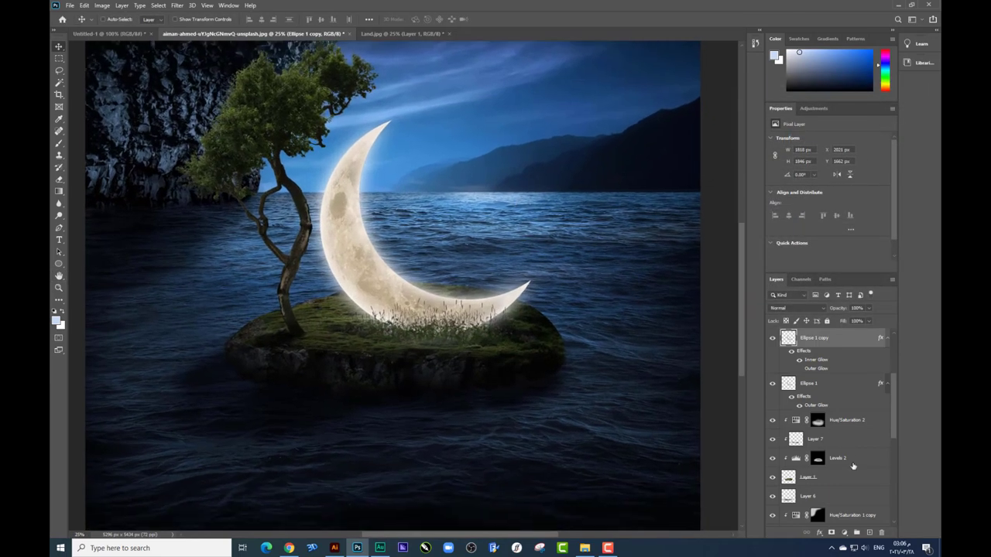
- Add Layer 13 and paint a soft yellow spot on the moon
click(868, 533)
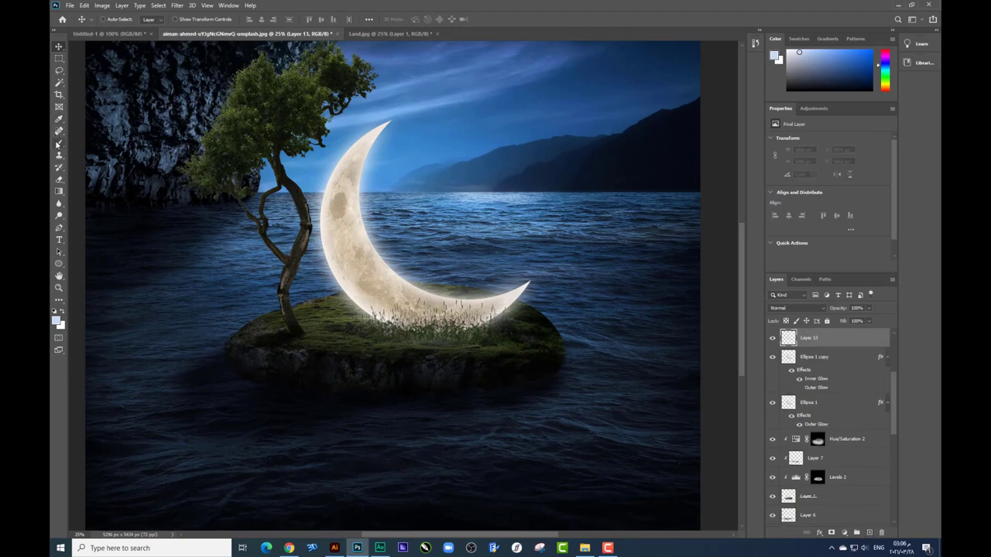
click(56, 319)
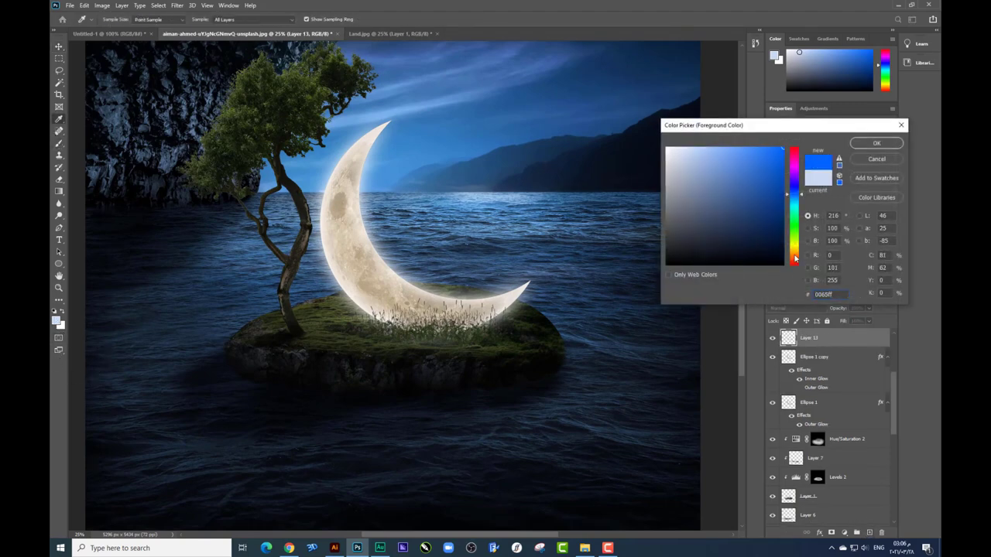
drag(794, 259, 794, 253)
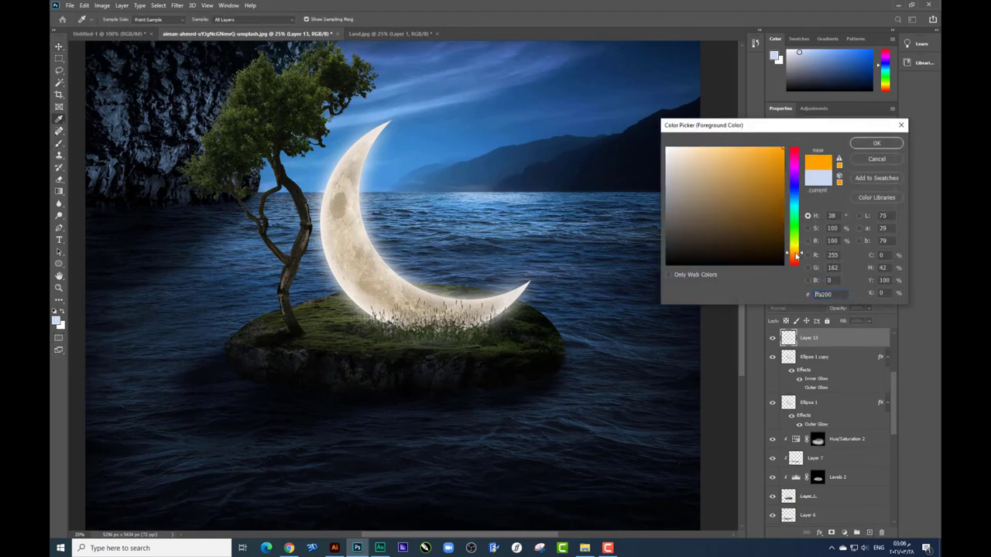
click(875, 143)
key(b)
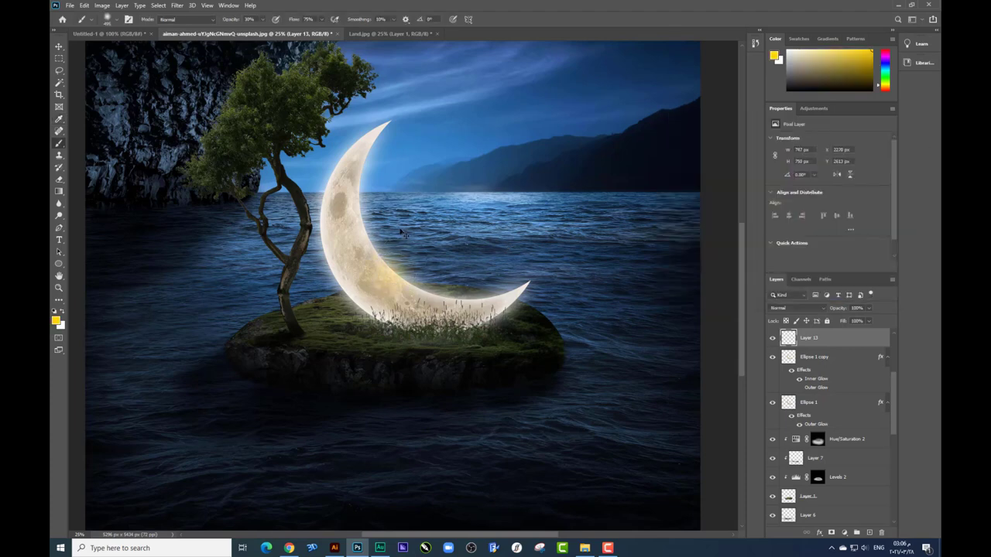
key(ctrl+z)
click(322, 19)
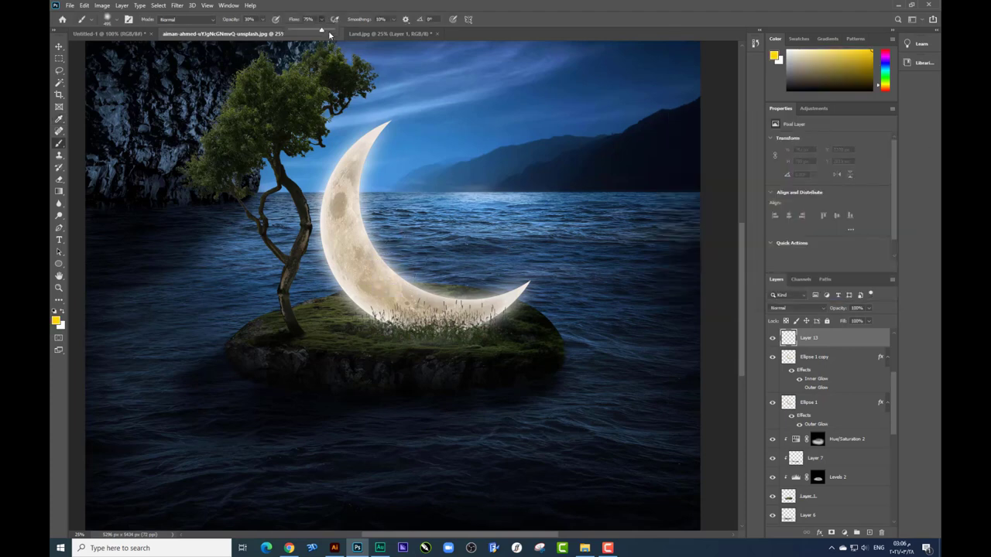
click(264, 19)
click(375, 263)
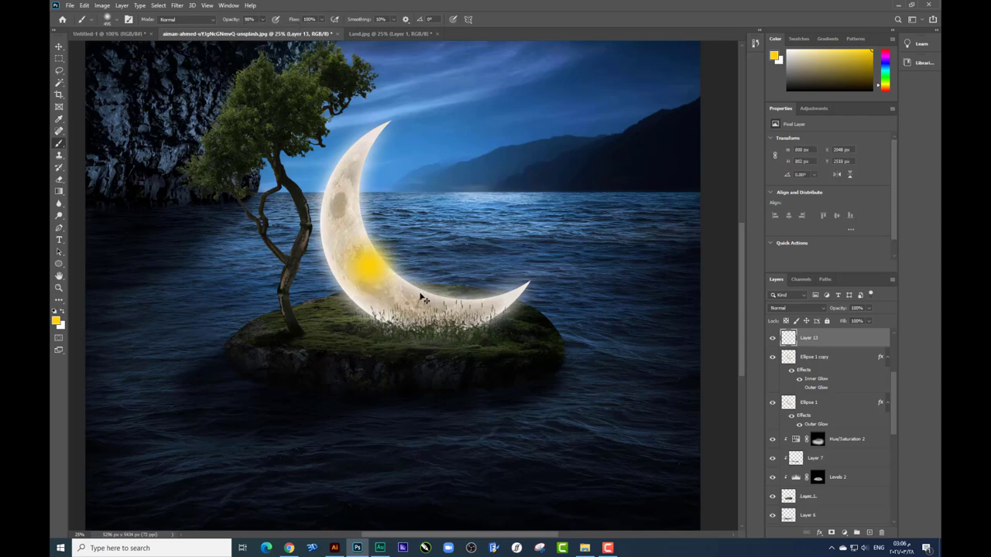
- Free Transform the yellow spot larger and centre it on the moon
key(ctrl+t)
mouse_move(418, 309)
mouse_down()
mouse_move(501, 391)
mouse_move(553, 405)
mouse_up()
drag(464, 341, 482, 316)
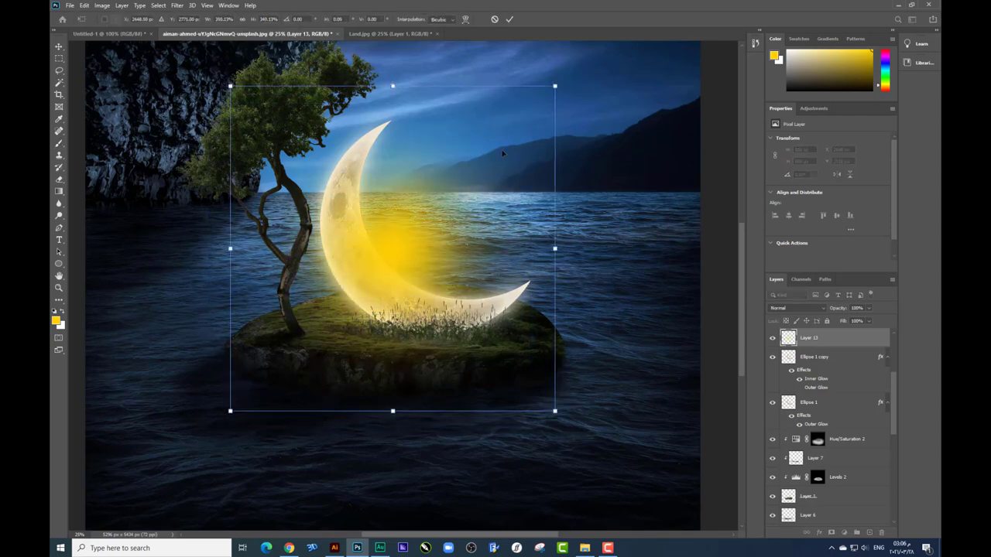
key(Return)
- Set the glow layer to Screen and hide it over darker underlying areas with Blend If
click(793, 308)
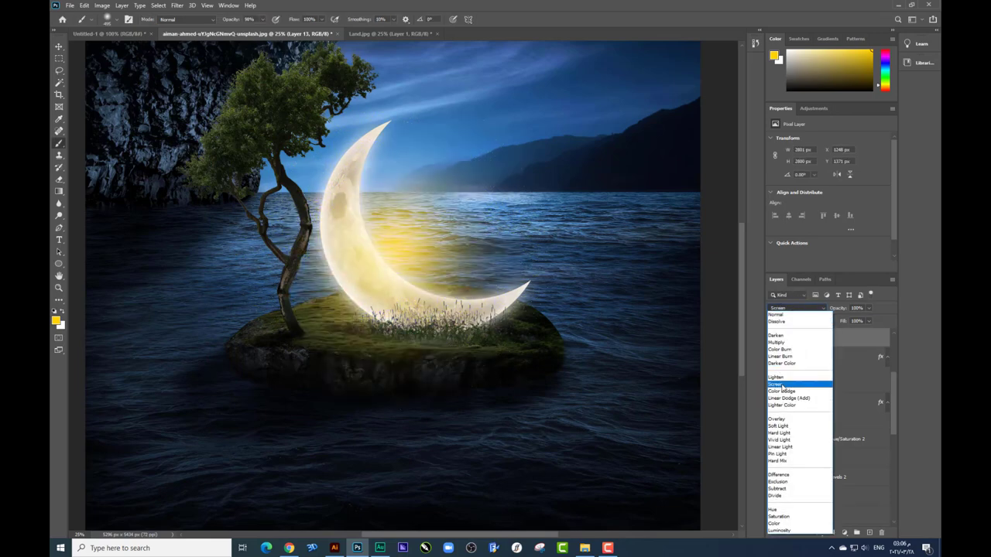
click(782, 384)
right_click(818, 341)
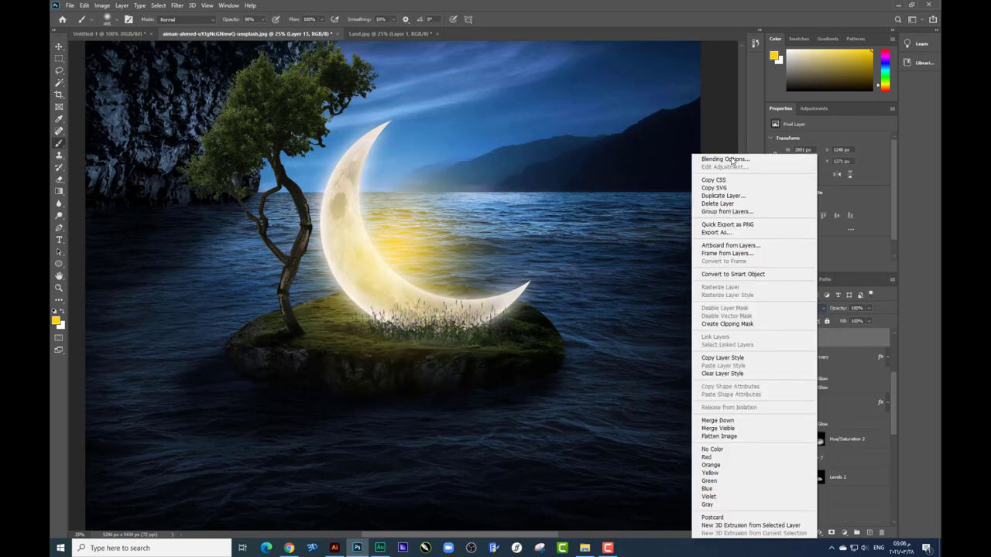
click(732, 161)
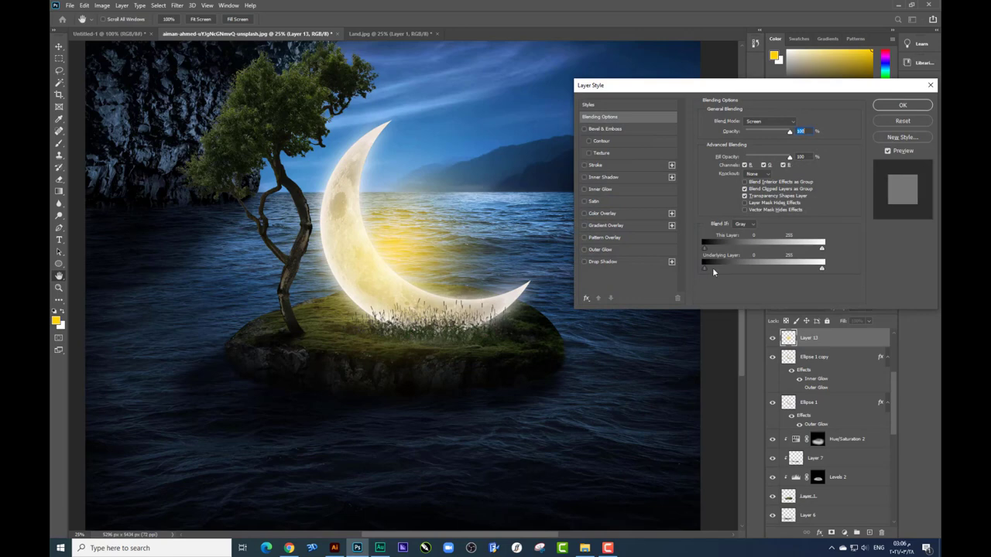
drag(704, 267, 755, 268)
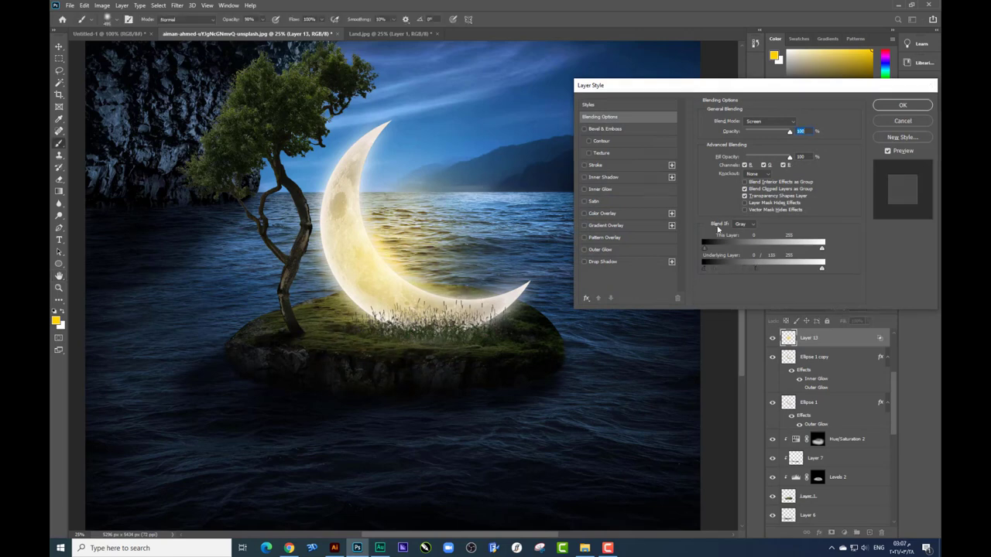
key(Return)
- Position the yellow glow over the moon and lower Layer 13's opacity to 50%
key(v)
drag(343, 215, 361, 237)
drag(854, 325, 854, 323)
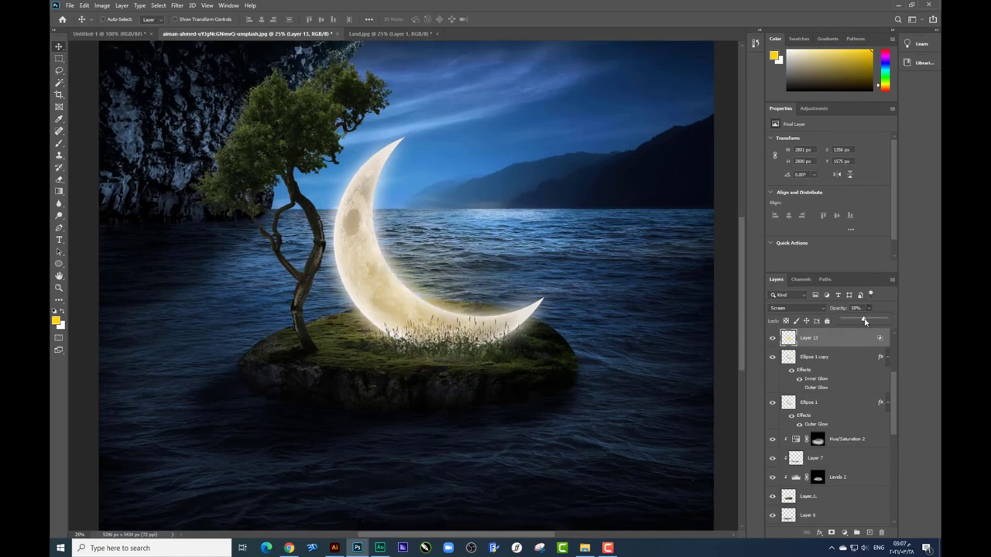
drag(861, 321, 866, 321)
key(ctrl+plus)
scroll(493, 212, down, 3)
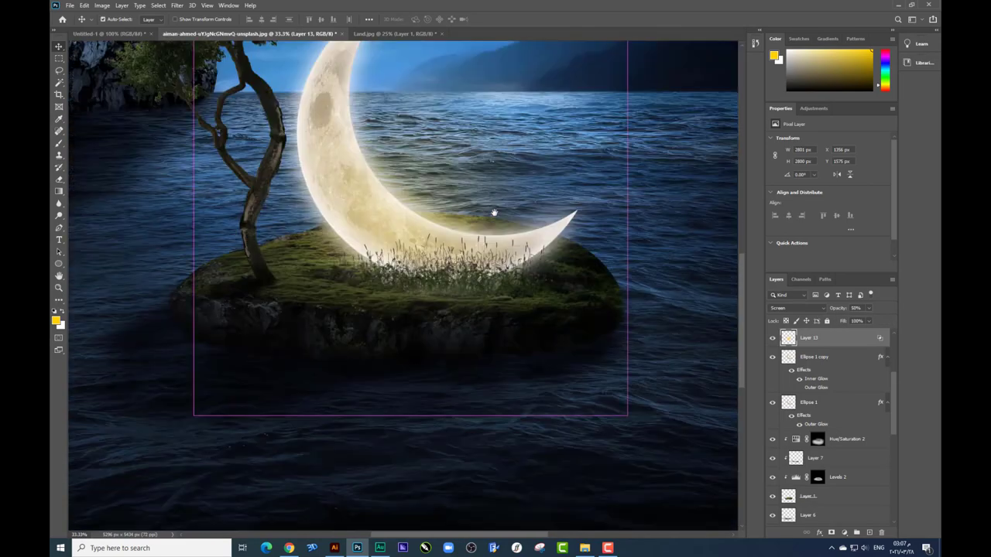
key(ctrl+plus)
- On a new Layer 14, paint a soft yellow glow across the grass
scroll(489, 230, up, 1)
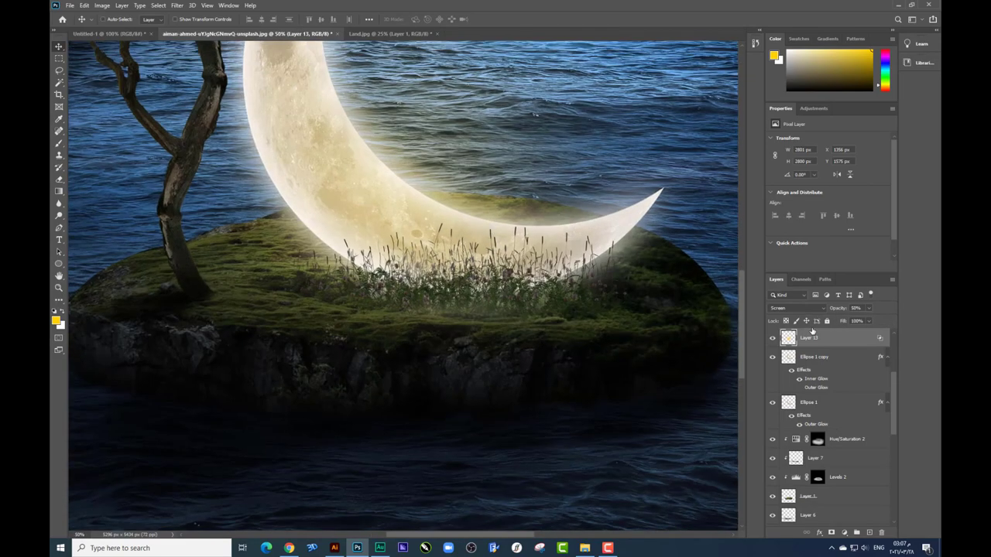
click(869, 533)
click(58, 143)
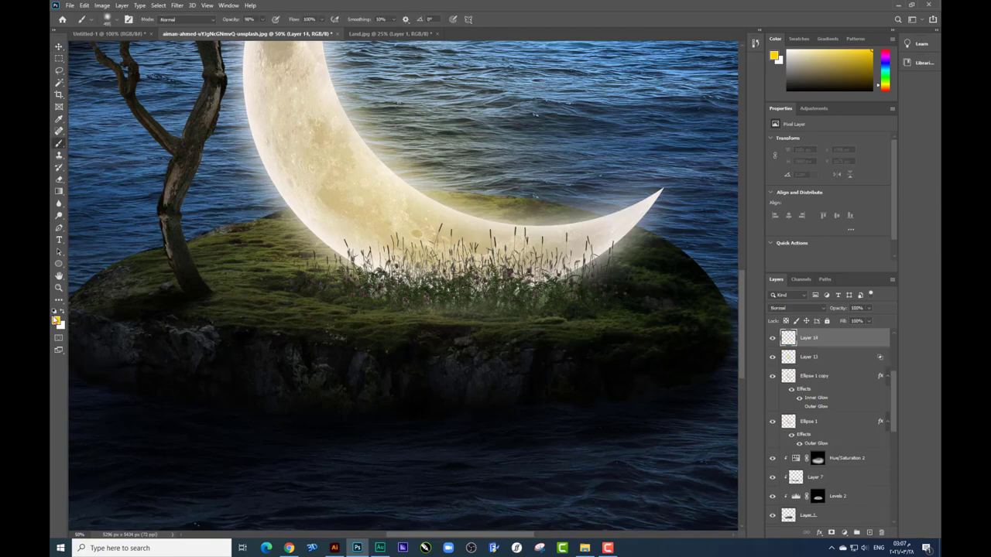
click(263, 20)
right_click(617, 284)
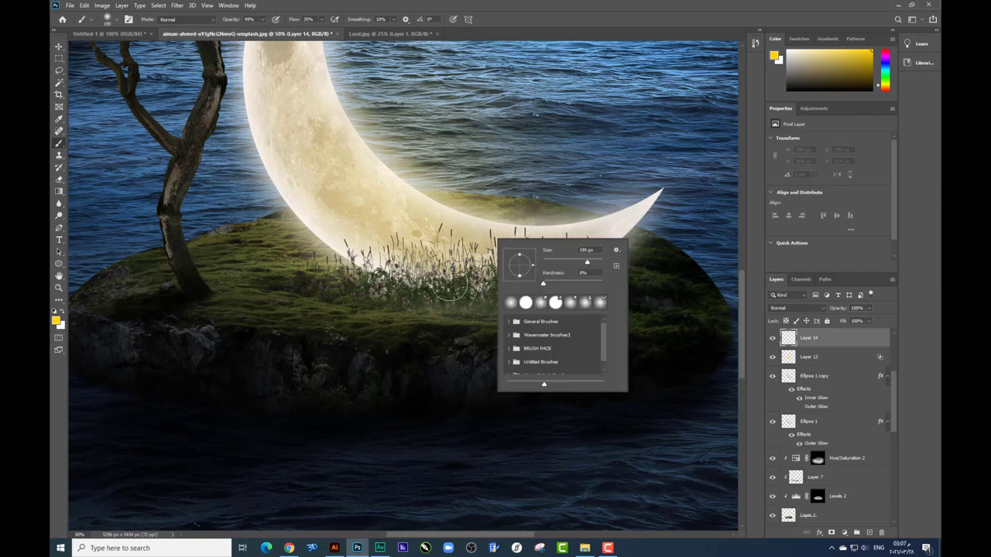
click(314, 282)
drag(313, 285, 557, 303)
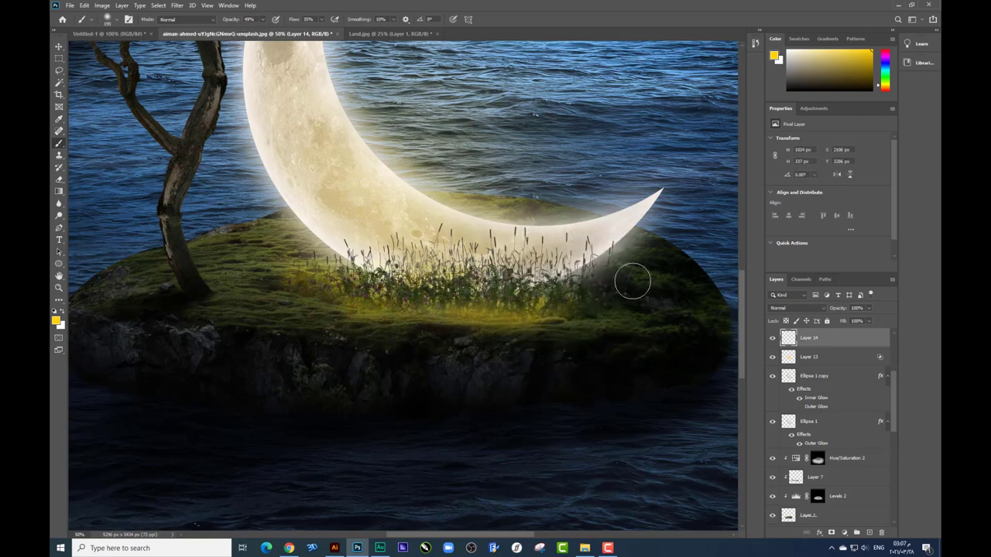
key(ctrl+z)
right_click(579, 307)
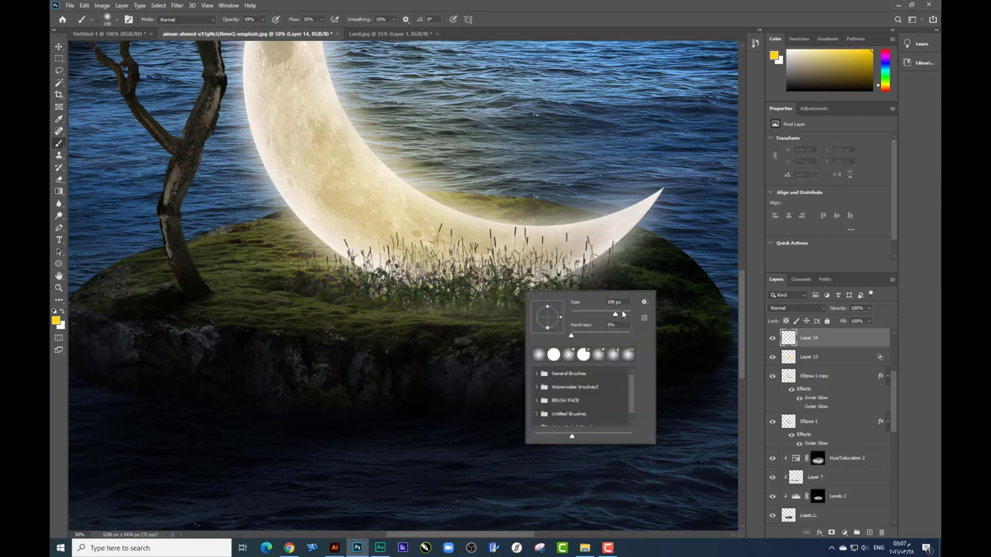
click(299, 287)
drag(299, 287, 657, 292)
- Move Layer 14 to the top and split its Underlying Layer slider so darker tones stay unlit
scroll(593, 289, up, 1)
scroll(673, 309, left, 2)
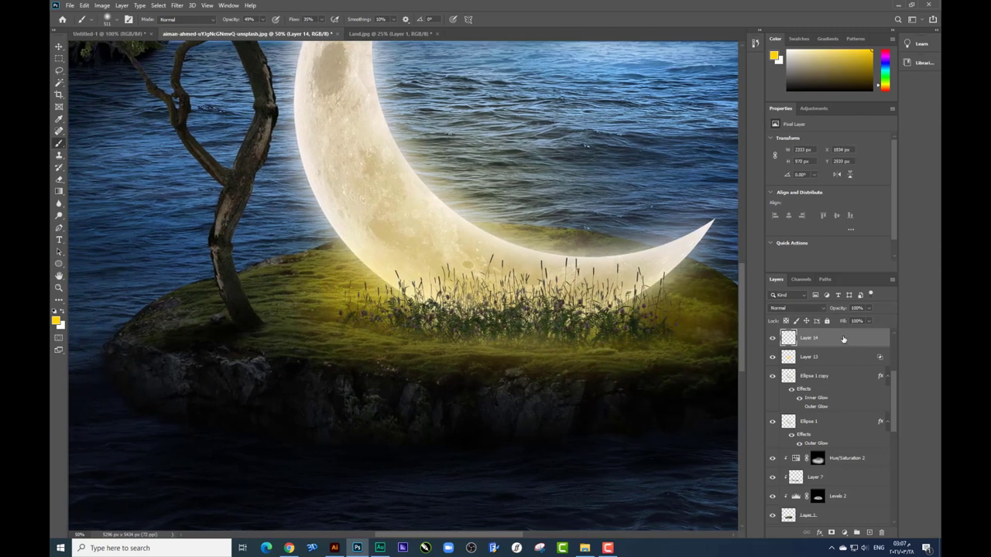
mouse_move(843, 339)
mouse_down()
mouse_move(840, 235)
mouse_move(833, 335)
mouse_up()
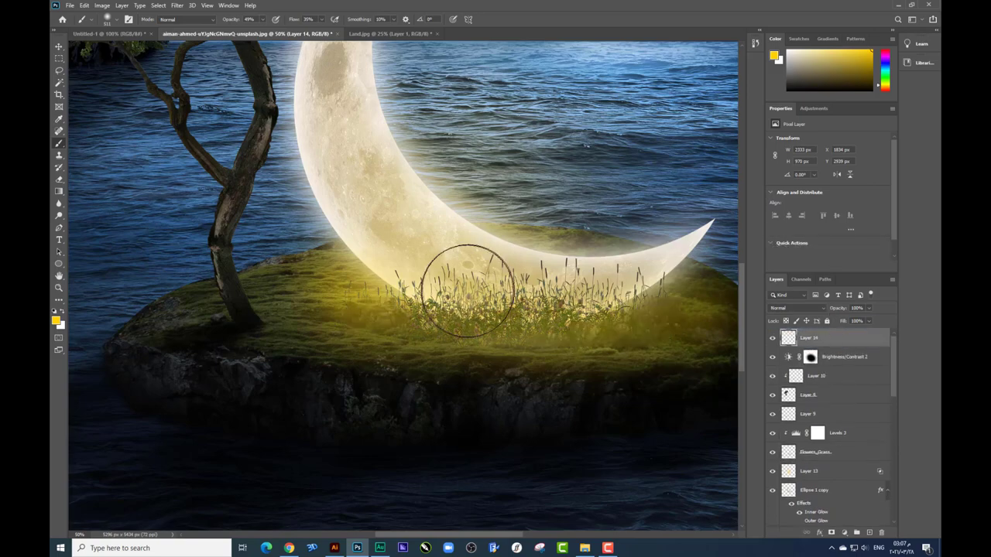
scroll(468, 284, down, 2)
scroll(354, 261, down, 1)
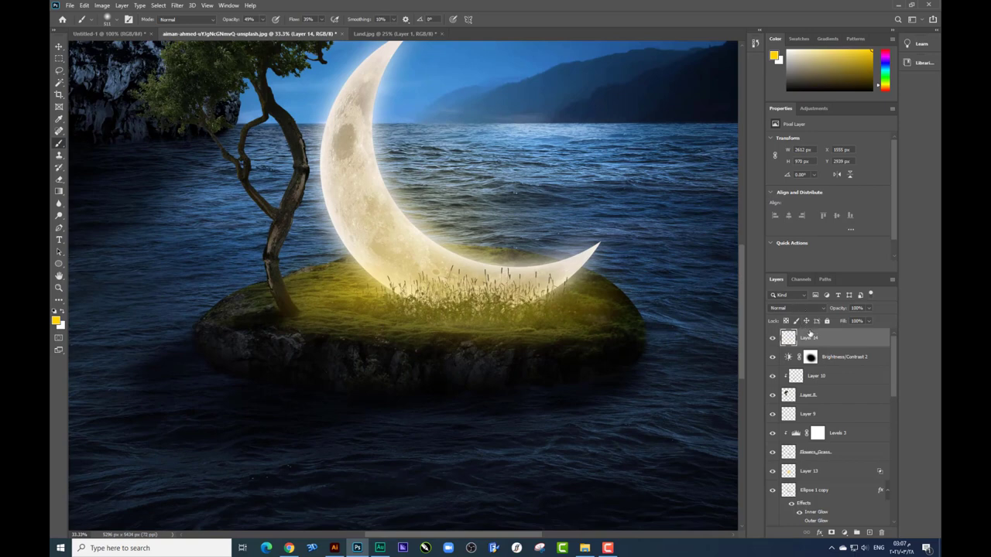
right_click(809, 337)
click(758, 236)
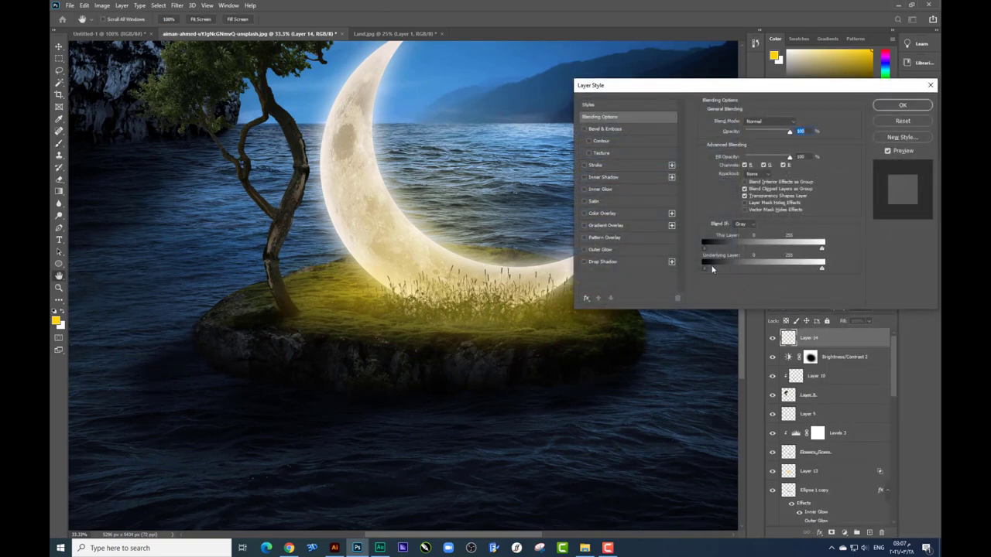
mouse_move(712, 269)
mouse_down()
mouse_move(773, 264)
mouse_move(765, 264)
mouse_up()
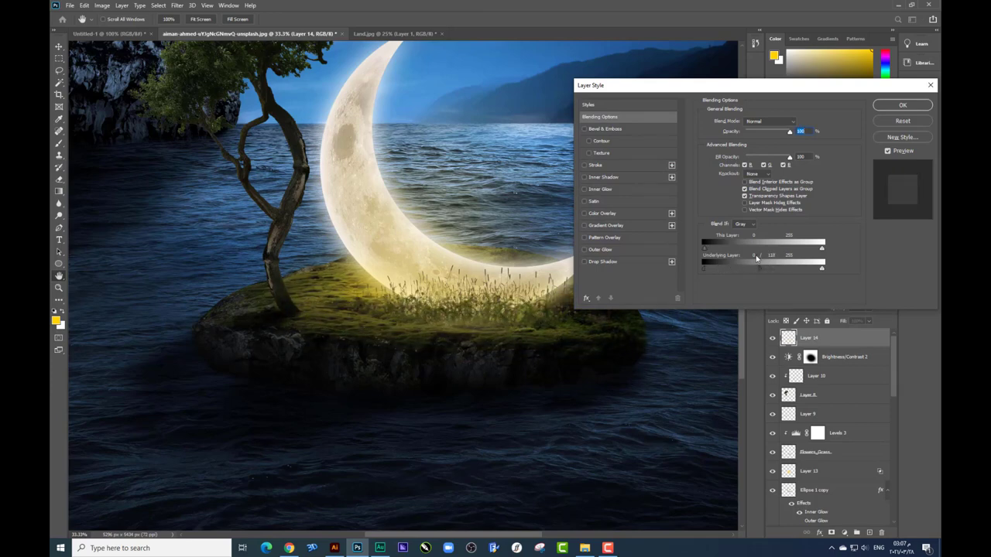
key(Return)
- Transform the yellow glow to stretch it wider and flatten it across the island
key(ctrl+minus)
key(ctrl+minus)
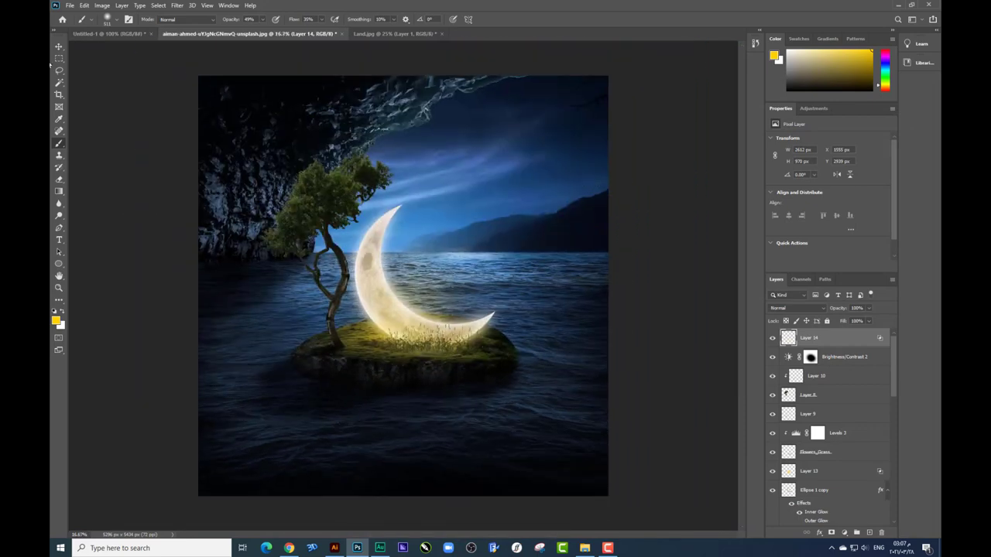
key(ctrl+t)
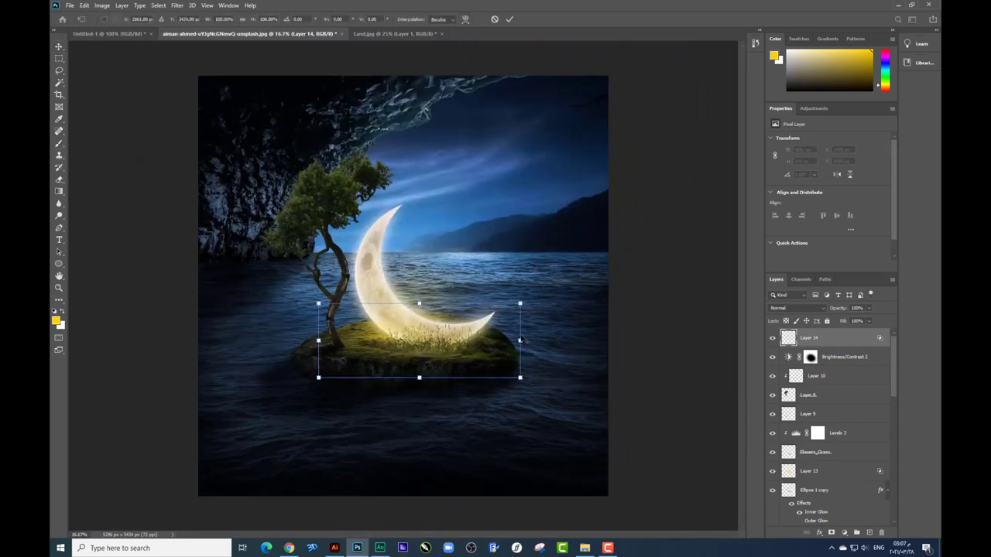
drag(520, 340, 532, 346)
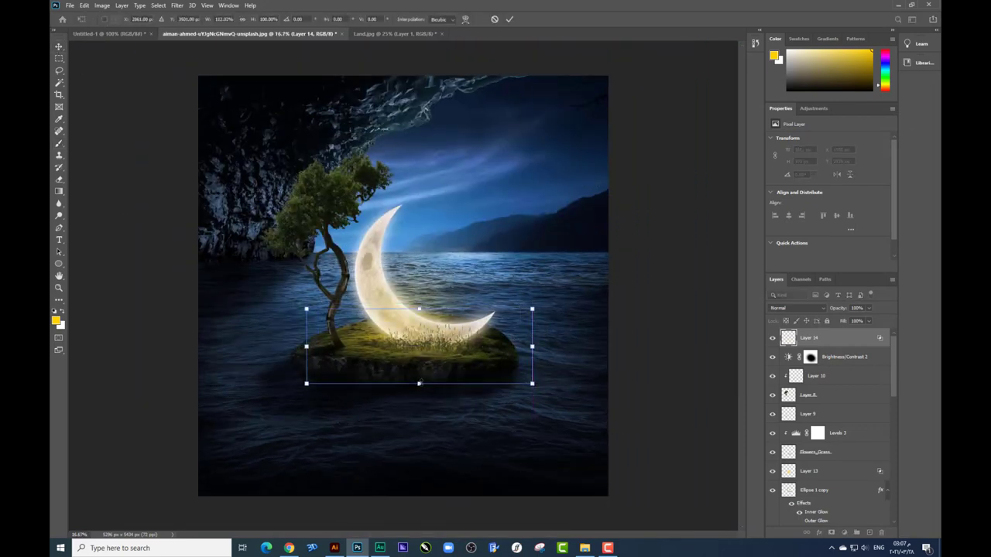
drag(419, 383, 419, 378)
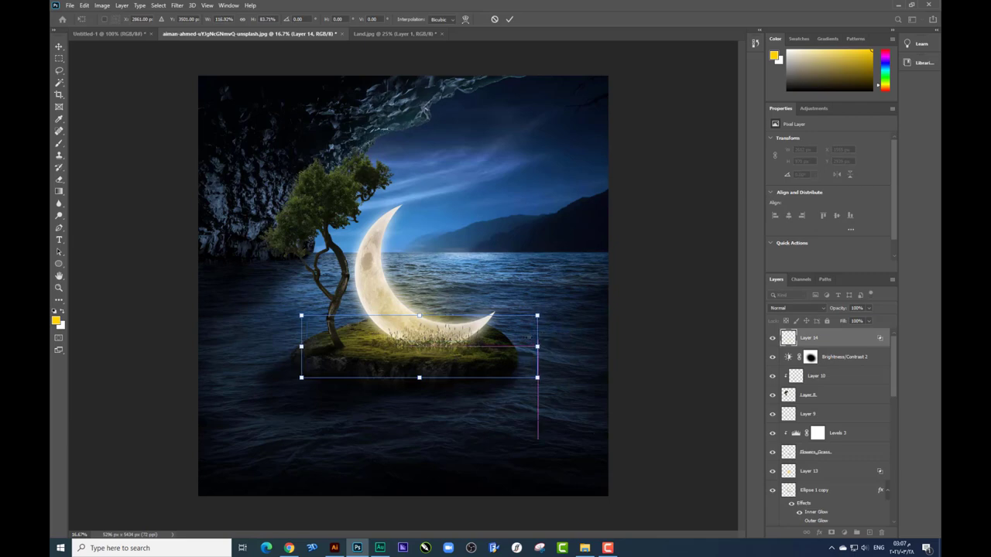
key(Return)
key(ctrl+plus)
- Nudge the tree layer up and to the right
key(ctrl+plus)
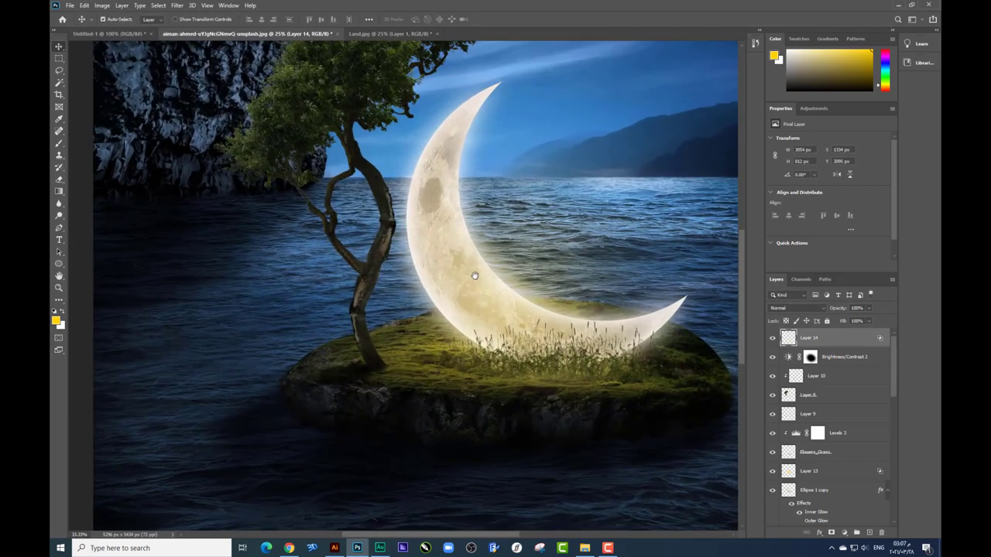
key(ctrl+plus)
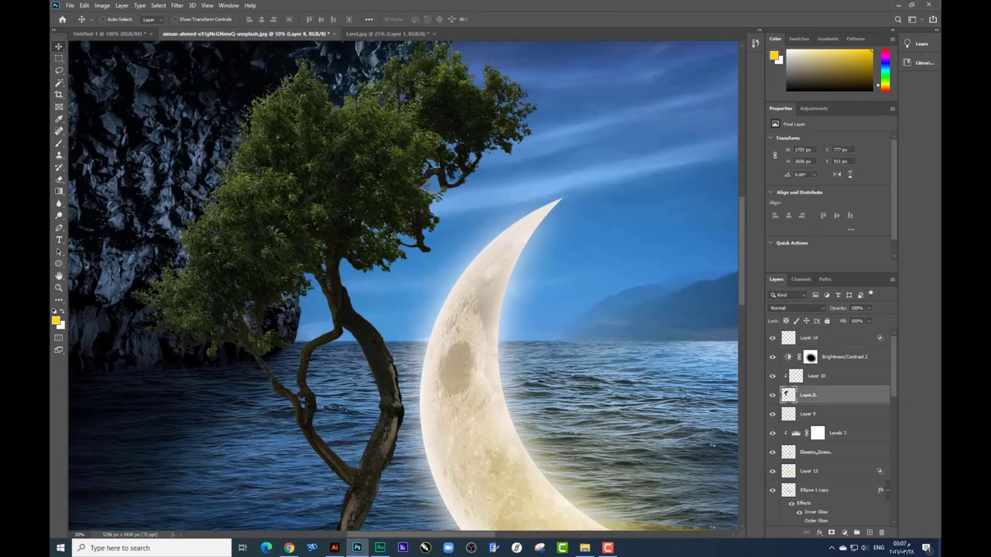
drag(424, 177, 439, 157)
key(ctrl+minus)
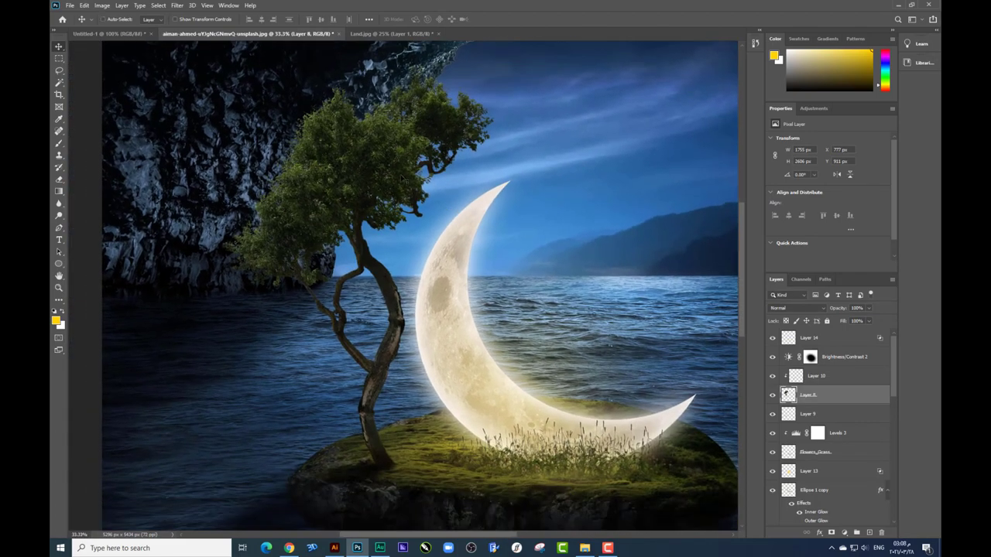
drag(393, 345, 398, 272)
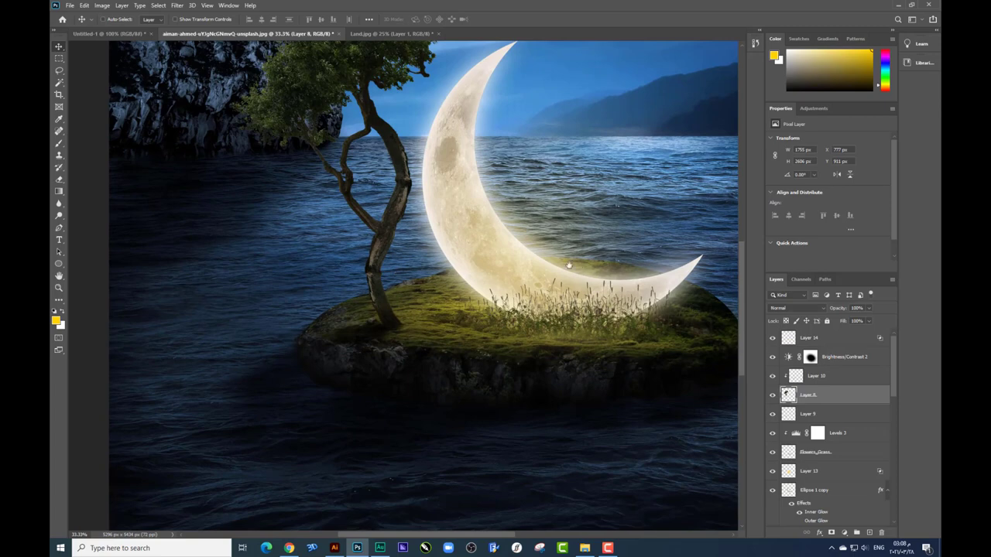
key(ctrl+minus)
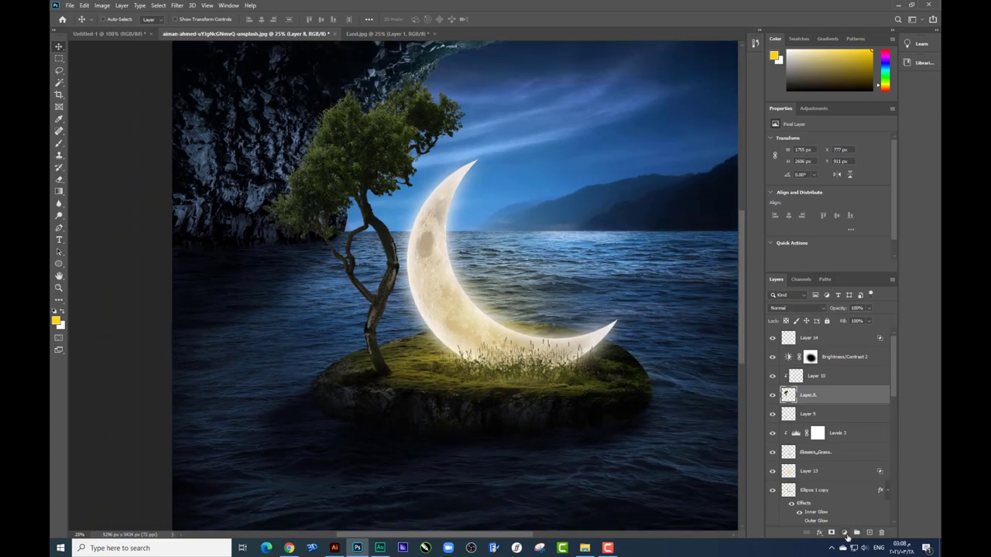
- Add a Brightness/Contrast layer clipped to the tree at -150, with its mask inverted
click(846, 537)
click(859, 397)
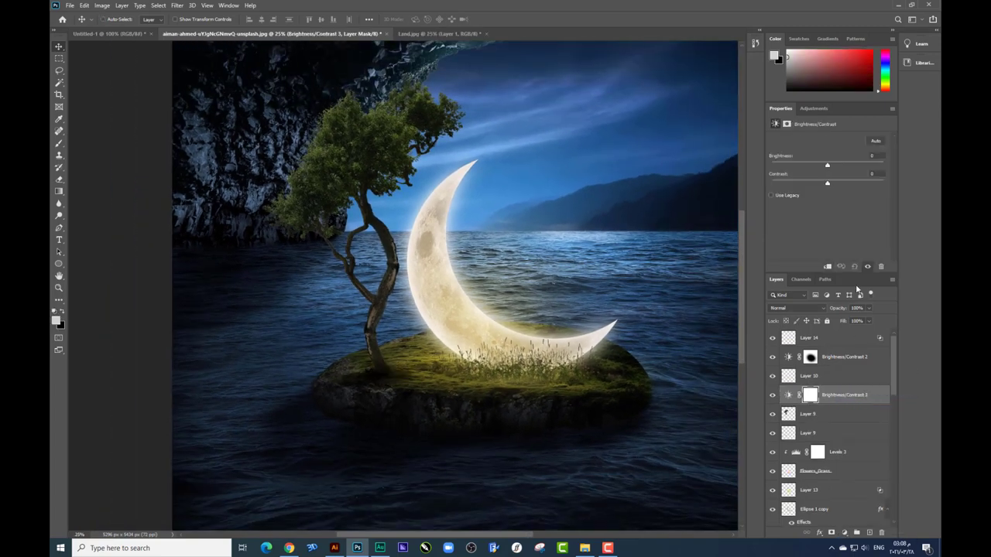
key(ctrl+alt+g)
drag(827, 167, 788, 166)
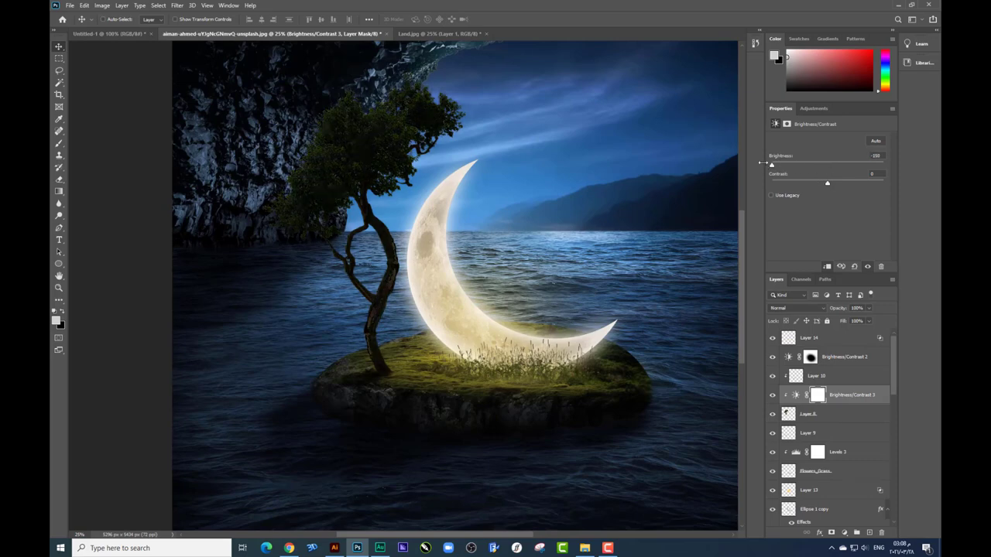
click(816, 396)
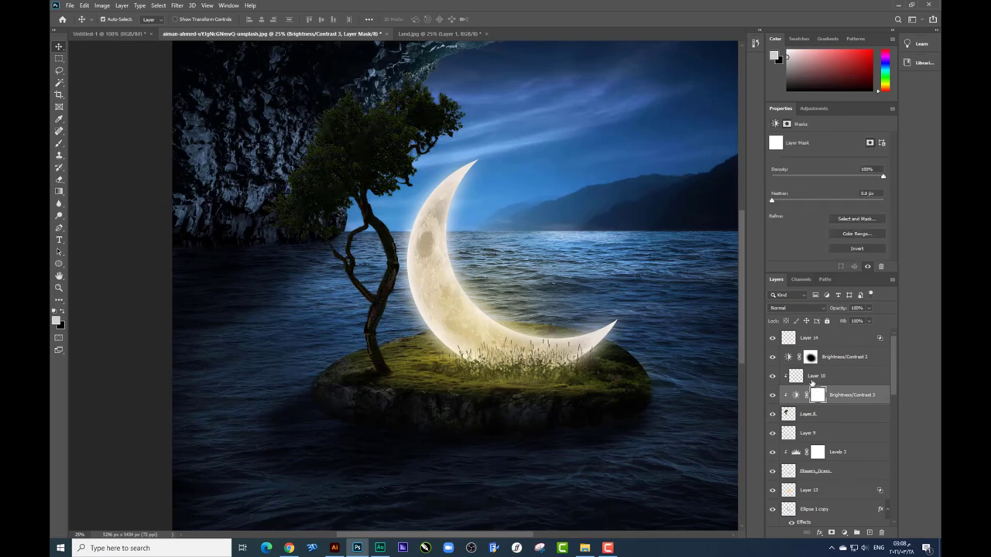
key(ctrl+i)
- Paint the darkening back onto the treetop at 70% flow and higher opacity, then compare before and after
click(58, 144)
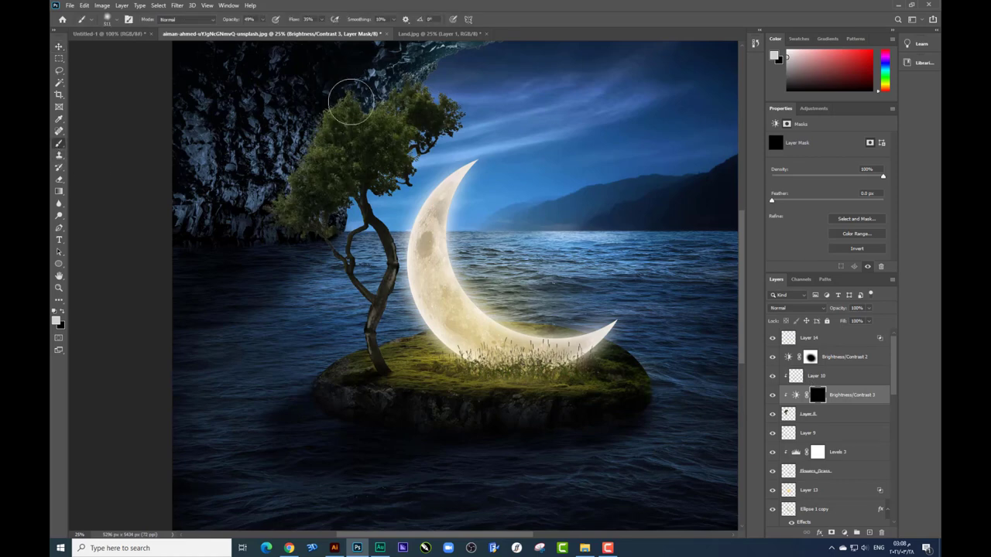
mouse_move(315, 248)
mouse_down()
mouse_move(387, 88)
mouse_move(408, 95)
mouse_move(343, 121)
mouse_move(304, 217)
mouse_move(332, 214)
mouse_move(338, 336)
mouse_move(352, 379)
mouse_move(353, 298)
mouse_move(370, 262)
mouse_up()
click(321, 21)
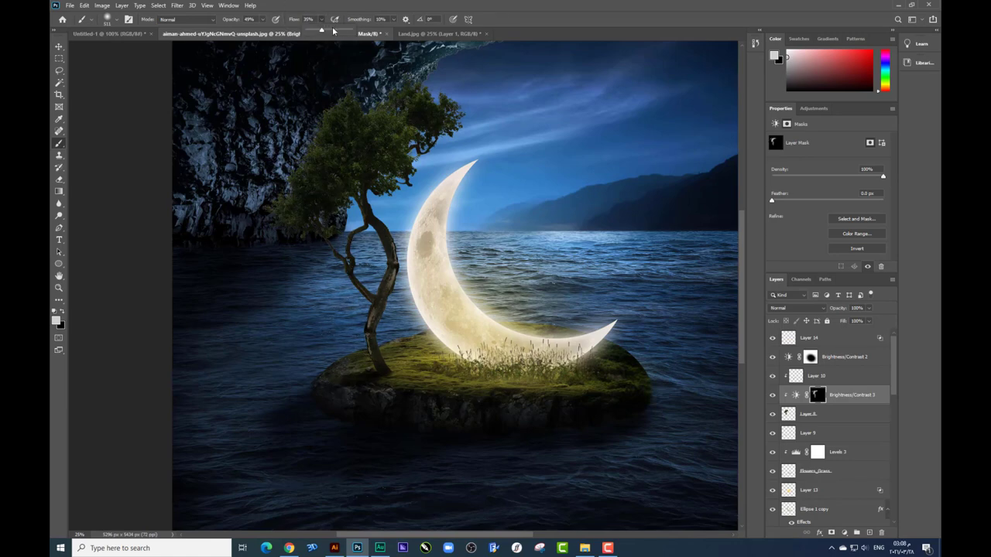
click(261, 16)
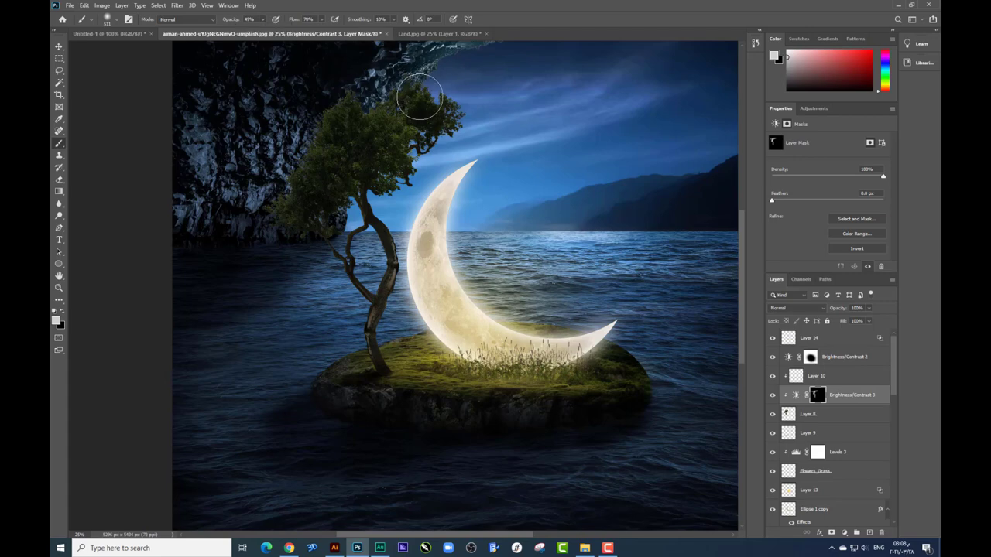
click(262, 20)
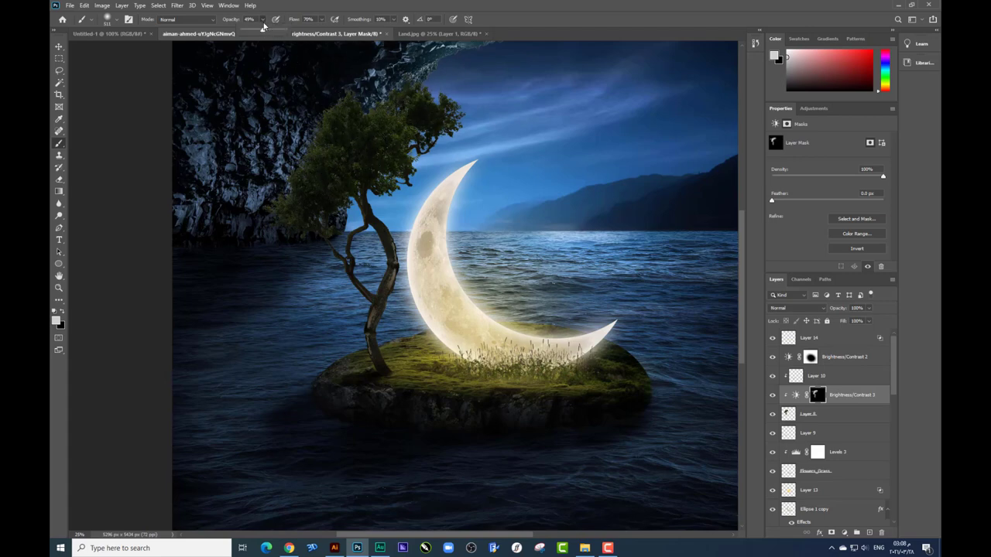
click(386, 111)
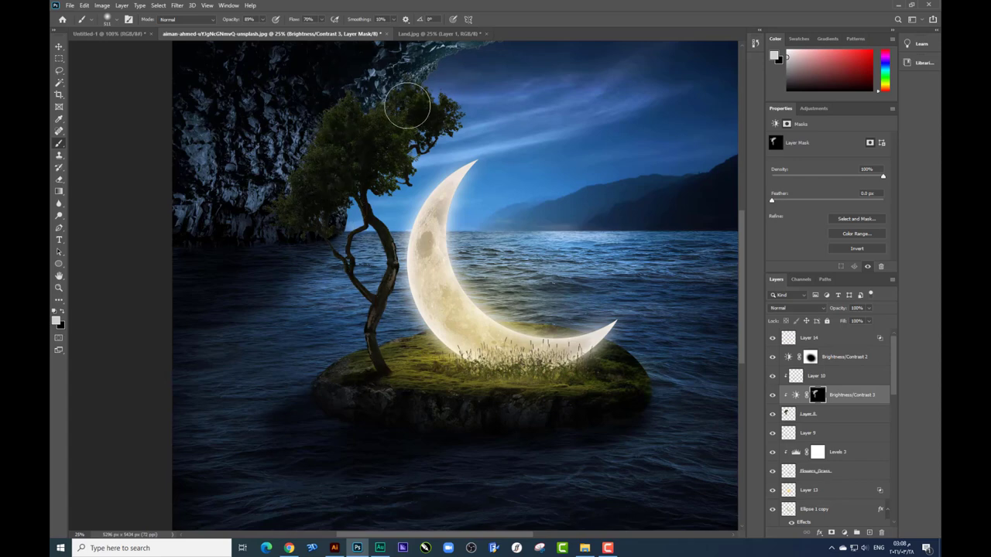
click(773, 394)
click(773, 394)
- Add a Levels layer on the tree with output black 33, input white 178 and gamma 0.93
click(831, 414)
click(844, 532)
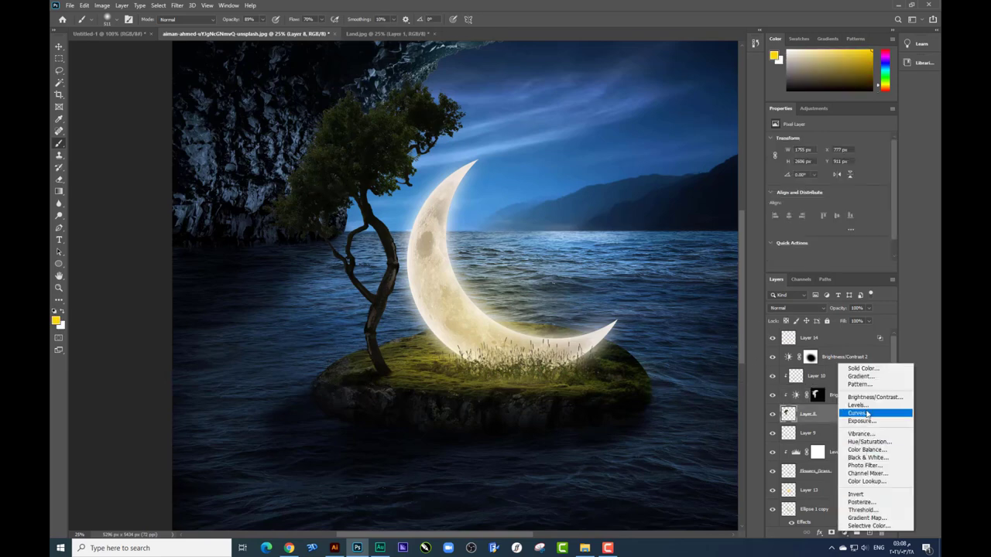
click(859, 405)
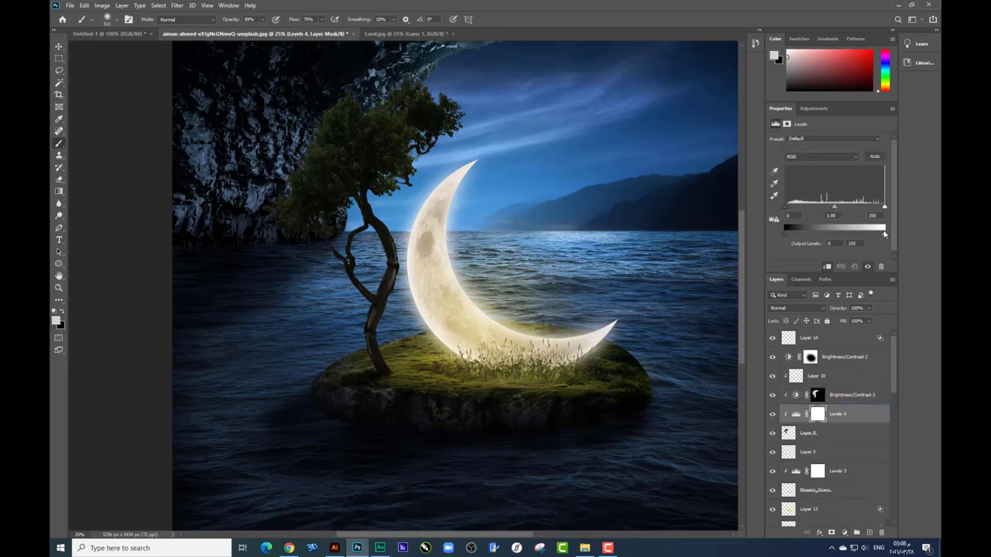
drag(807, 235, 796, 233)
drag(867, 214, 855, 212)
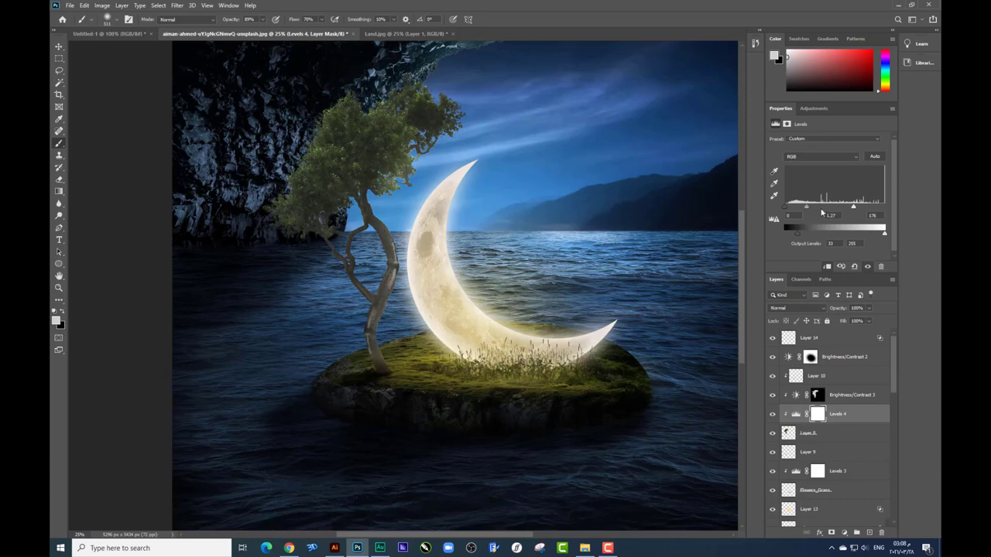
mouse_move(818, 207)
mouse_down()
mouse_move(792, 208)
mouse_move(846, 207)
mouse_up()
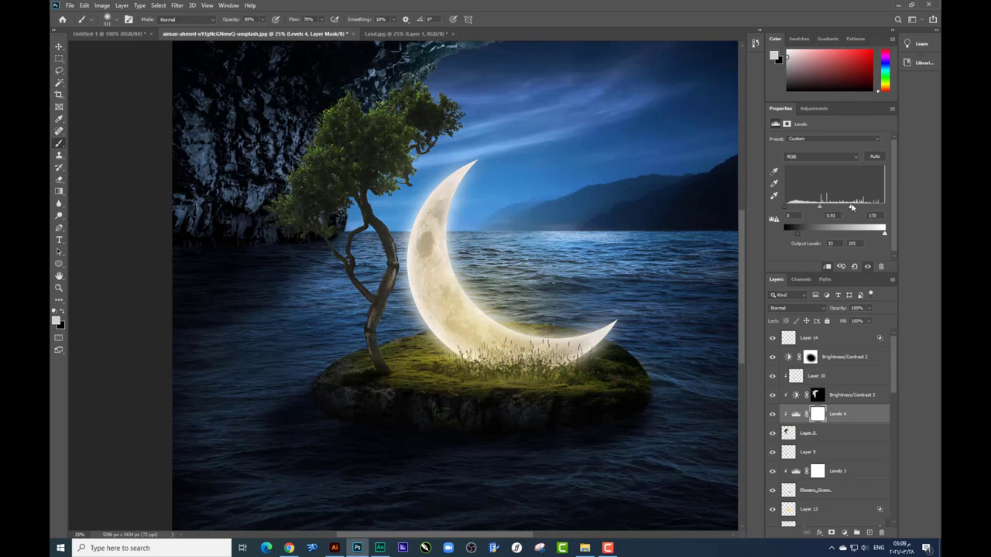
- Check Layer 10's effect by toggling its visibility, then reselect Brightness/Contrast 3
click(832, 433)
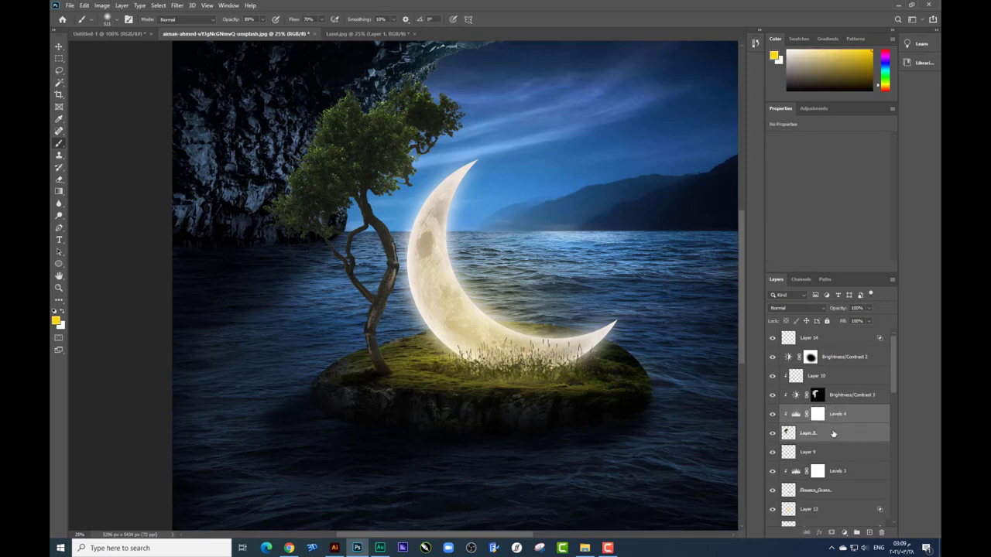
click(841, 400)
shift+click(831, 379)
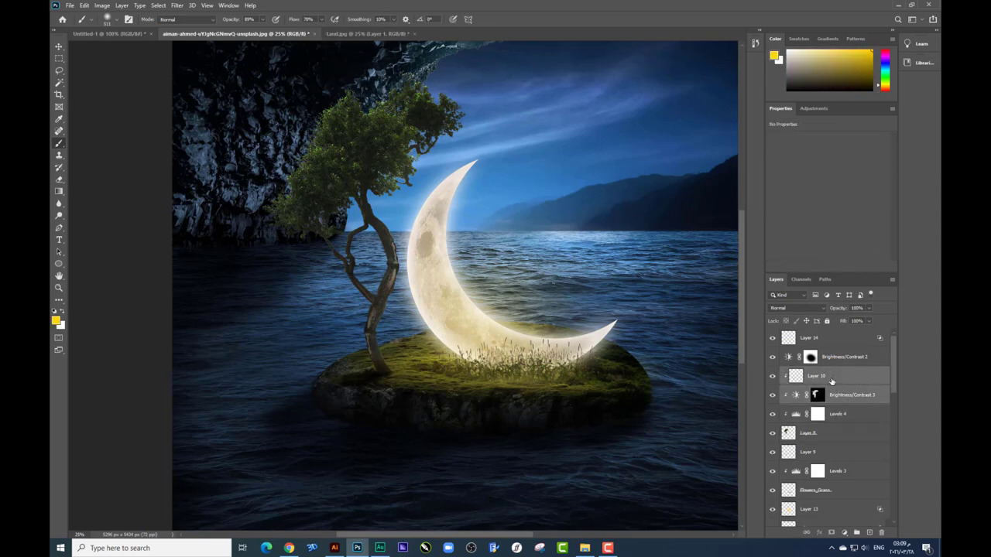
click(772, 376)
click(828, 376)
click(841, 396)
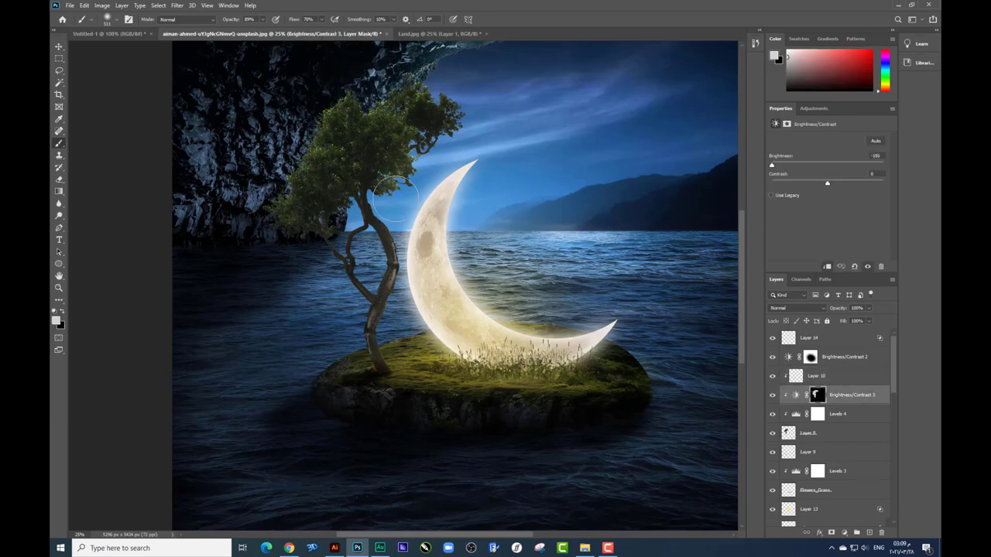
- Compare the tree darkening on and off, then add empty Layer 15 above Brightness/Contrast 3
click(412, 34)
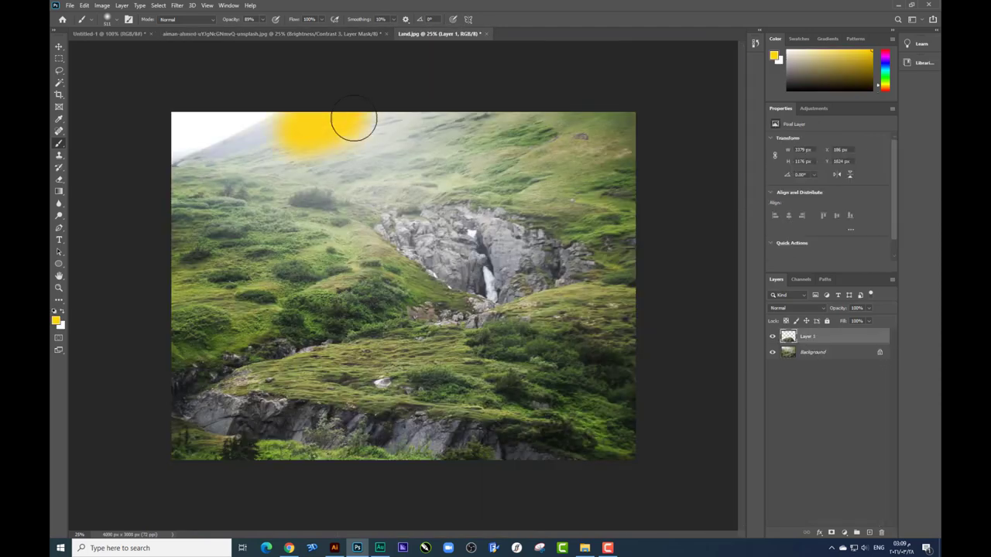
click(343, 34)
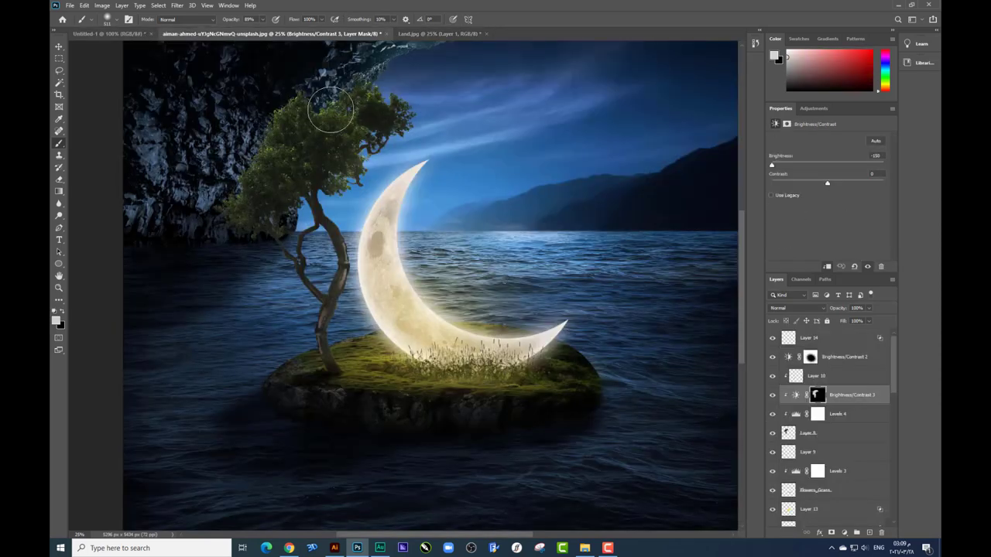
click(783, 399)
click(782, 399)
click(869, 534)
- Set the foreground to black and shade the tree's left foliage at 9% brush flow
click(56, 320)
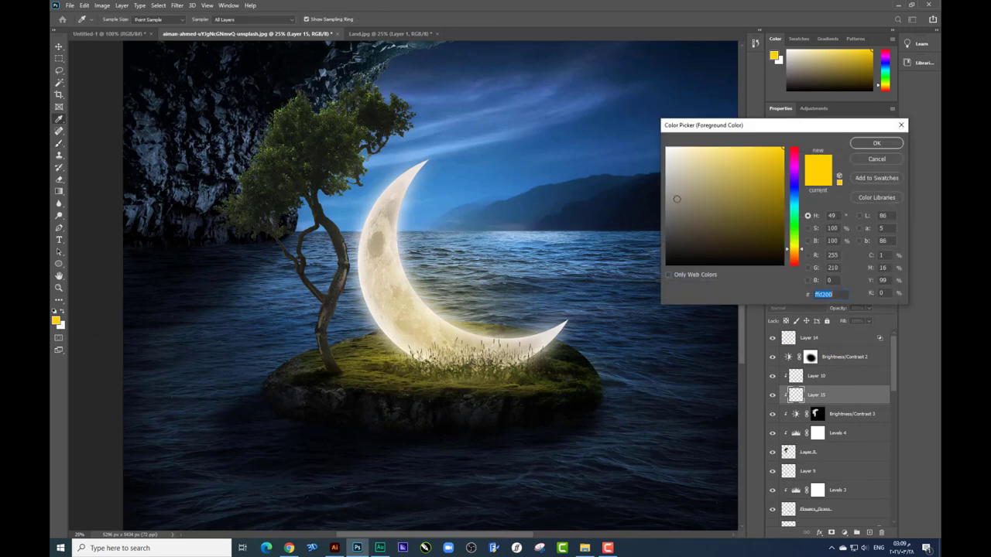
click(673, 281)
click(879, 143)
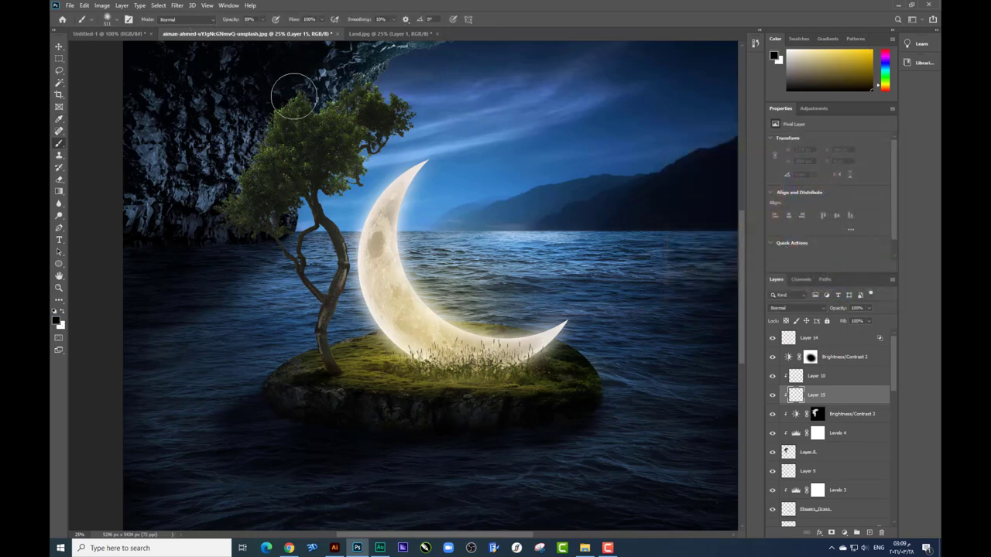
click(321, 18)
text(9)
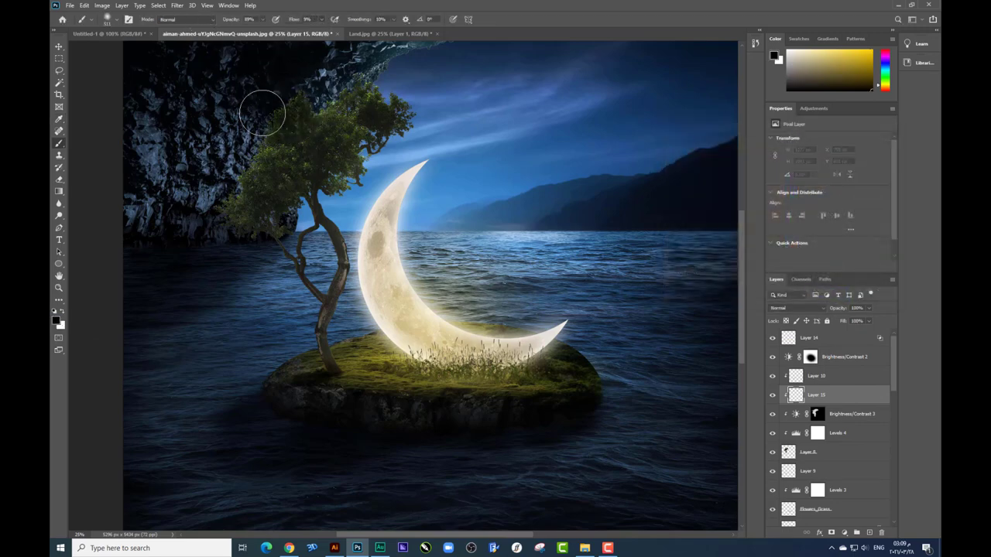
mouse_move(298, 93)
mouse_down()
mouse_move(241, 221)
mouse_move(418, 95)
mouse_move(353, 100)
mouse_move(270, 181)
mouse_move(310, 364)
mouse_move(308, 233)
mouse_move(318, 365)
mouse_move(360, 122)
mouse_move(380, 93)
mouse_move(322, 92)
mouse_move(251, 230)
mouse_move(270, 243)
mouse_move(298, 236)
mouse_move(310, 159)
mouse_move(373, 103)
mouse_up()
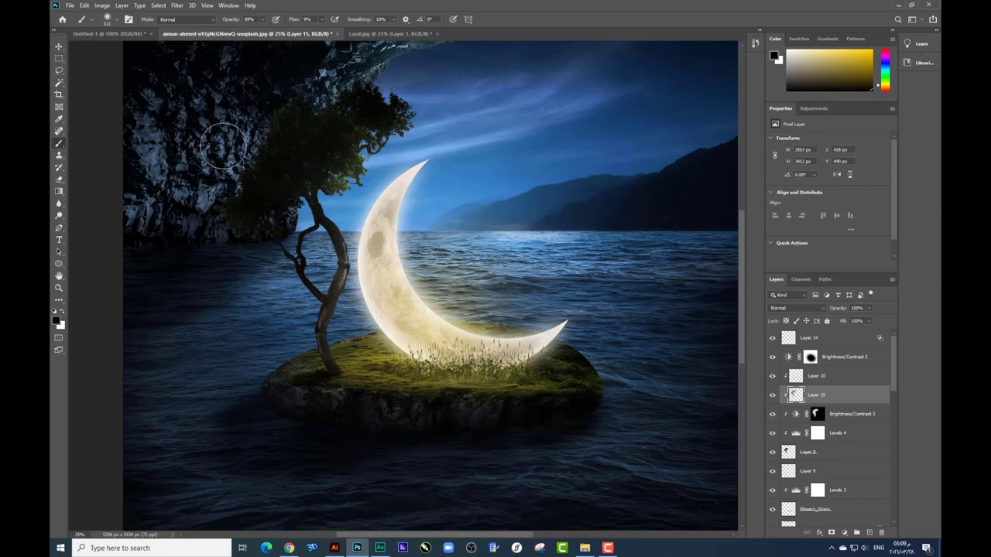
scroll(378, 105, up, 1)
- Select the Eraser and set its brush size while panning over the tree
drag(275, 209, 279, 237)
key(e)
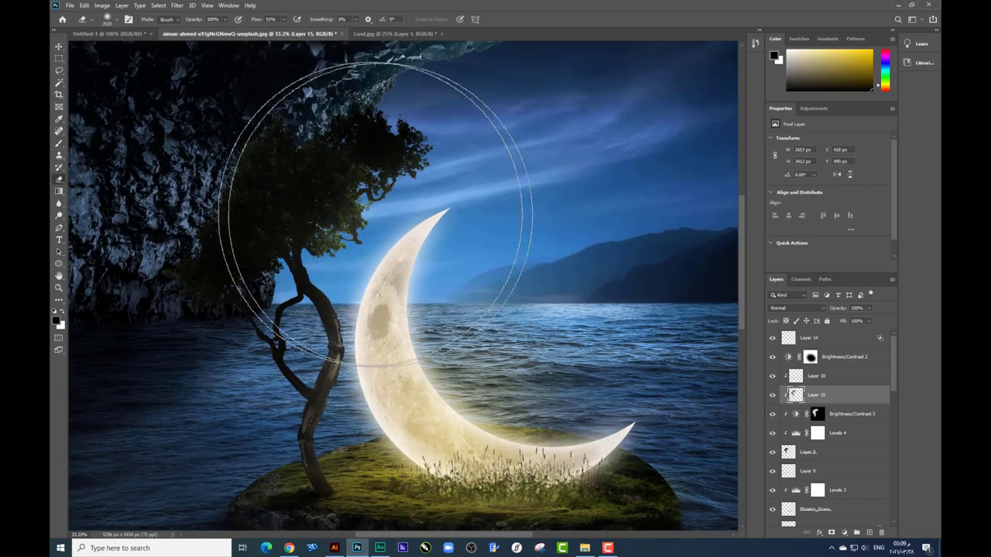
right_click(463, 260)
key(Return)
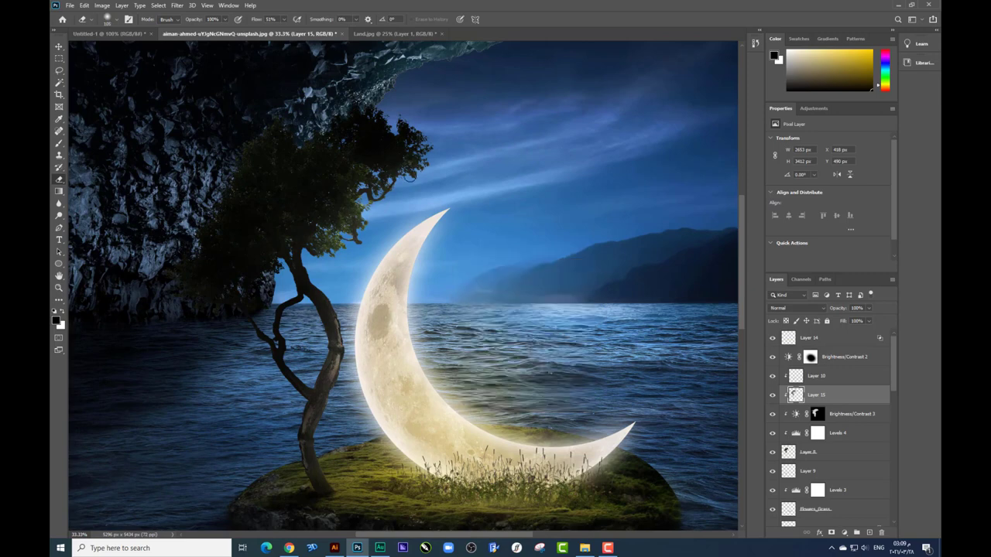
right_click(385, 163)
key(Return)
scroll(354, 171, down, 2)
scroll(354, 171, left, 1)
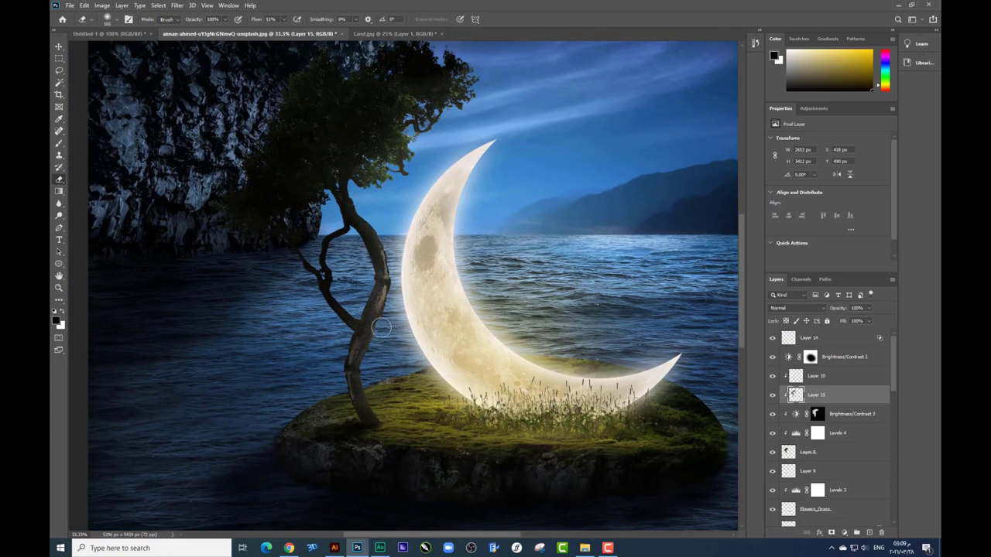
scroll(410, 267, down, 2)
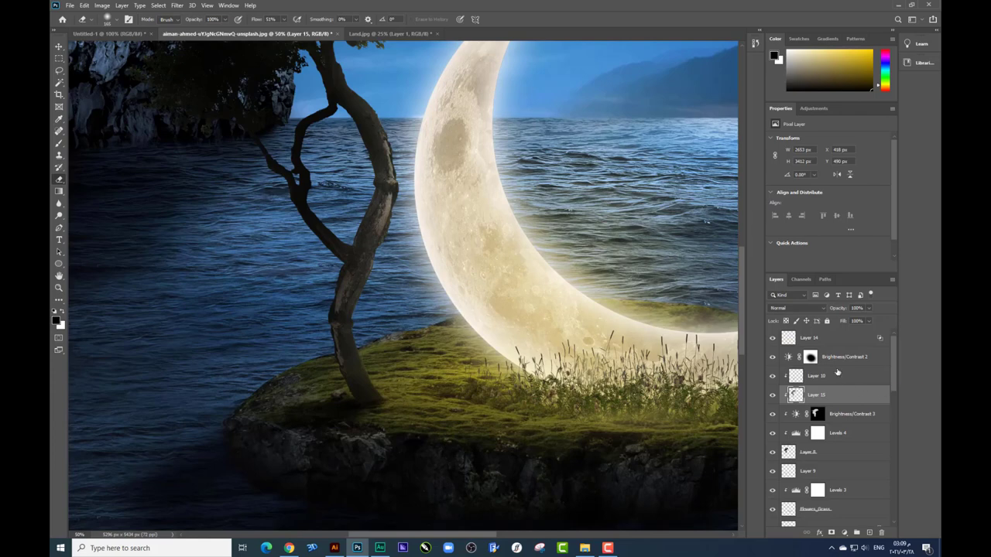
- Paint dark shading down the tree trunk on Layer 10
click(837, 374)
click(59, 143)
right_click(365, 195)
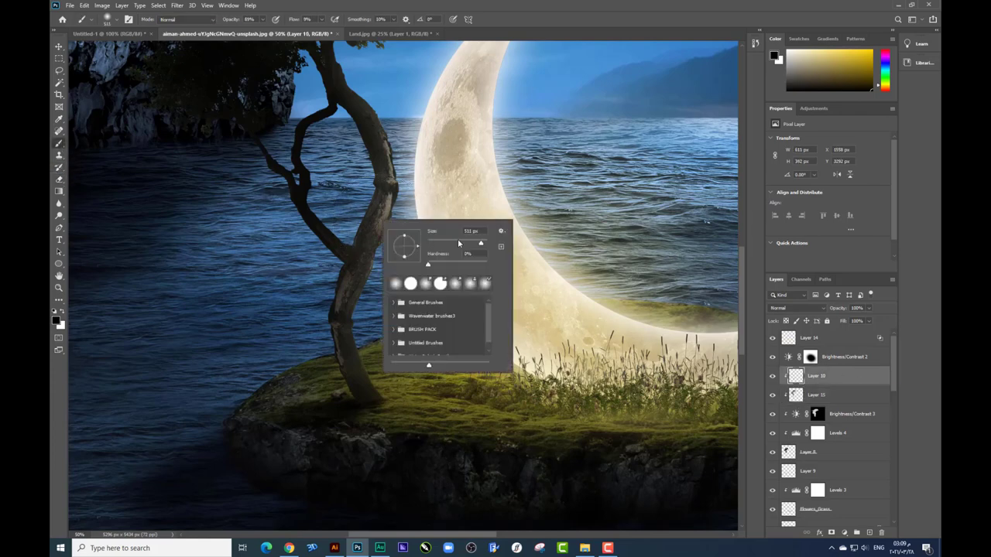
key(Return)
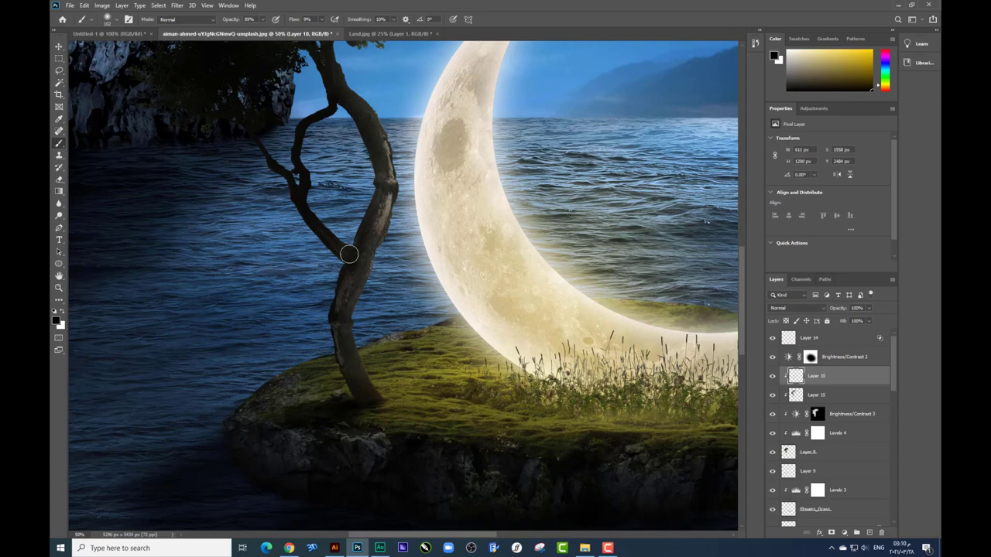
mouse_move(355, 248)
mouse_down()
mouse_move(338, 332)
mouse_move(352, 398)
mouse_move(372, 182)
mouse_move(382, 234)
mouse_up()
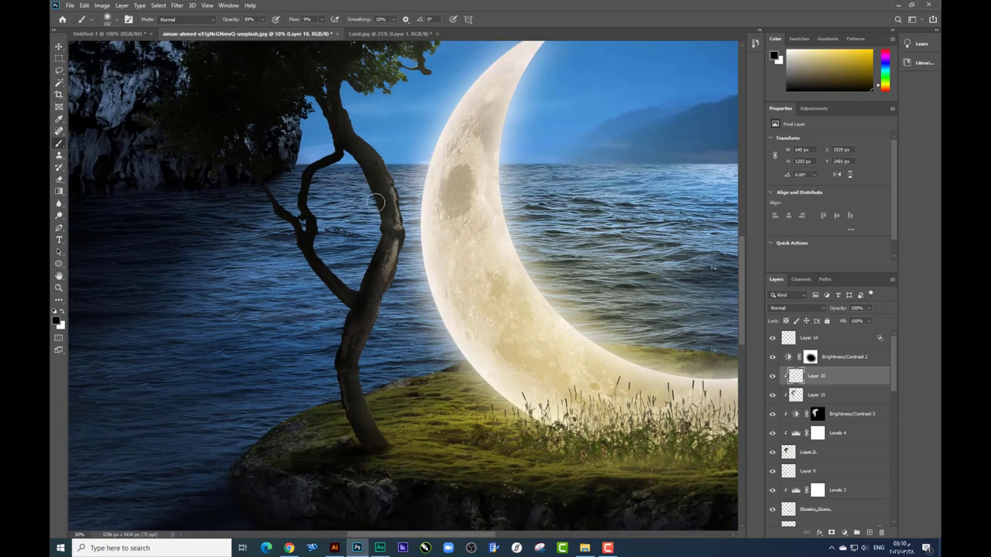
drag(356, 168, 359, 191)
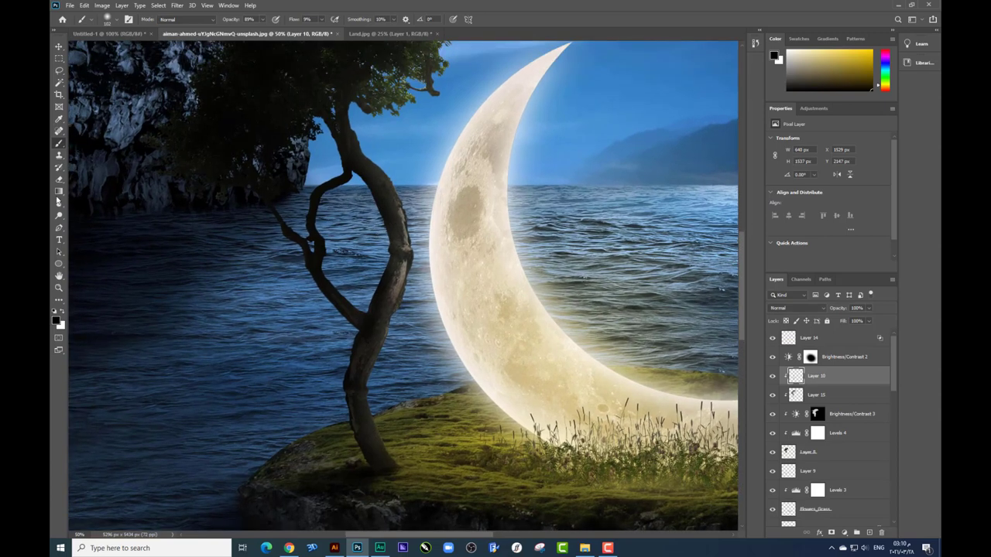
- Switch to the Eraser, zoom to 100% on the tree and compare Layer 15's shading
click(59, 180)
right_click(362, 246)
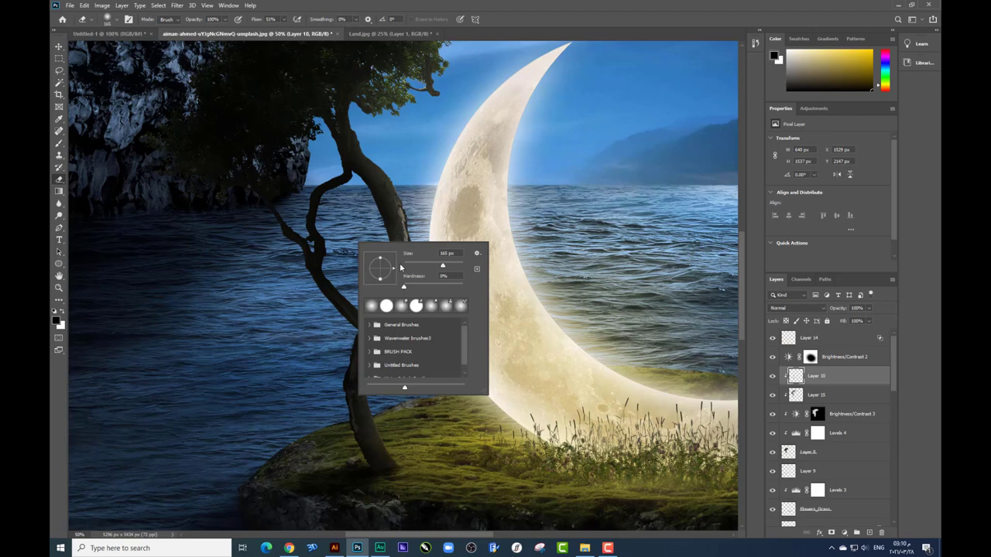
click(346, 296)
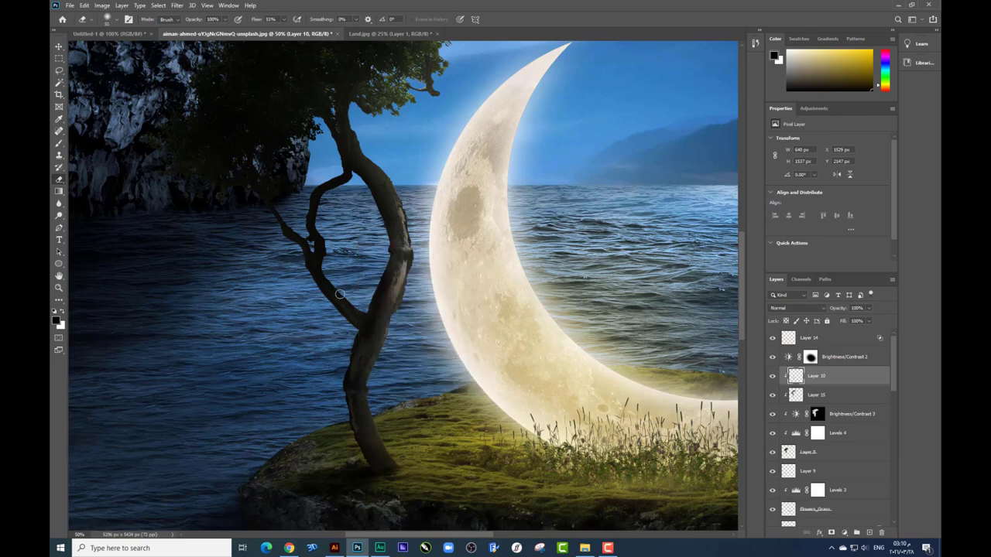
click(808, 397)
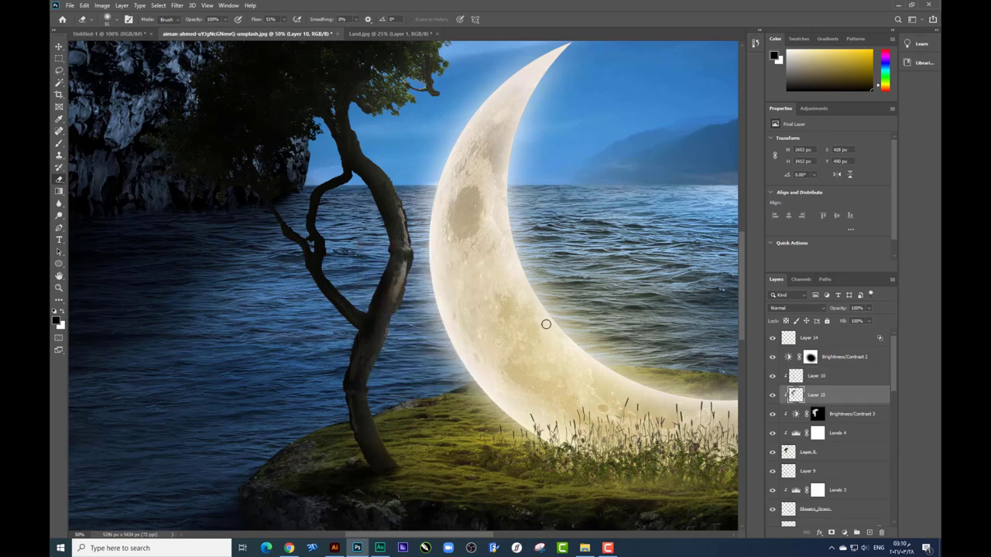
click(817, 414)
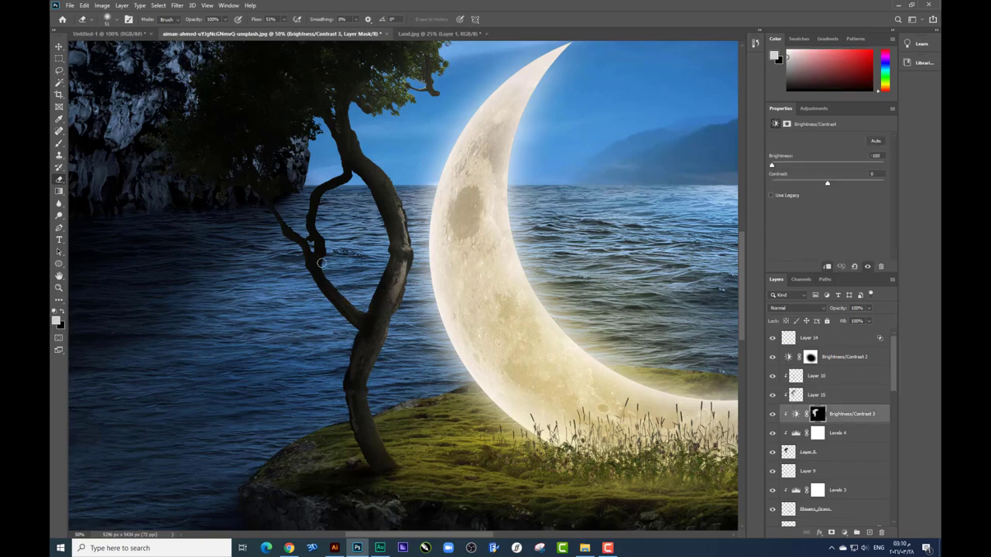
key(ctrl+plus)
key(ctrl+plus)
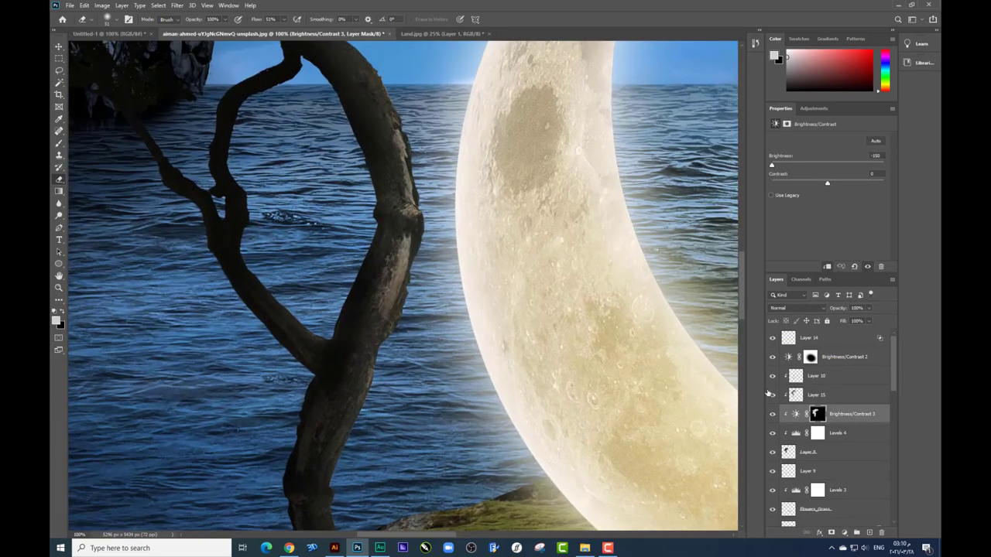
click(771, 395)
- Erase Layer 15's excess shading at 93% flow around the branches and trunk
click(790, 393)
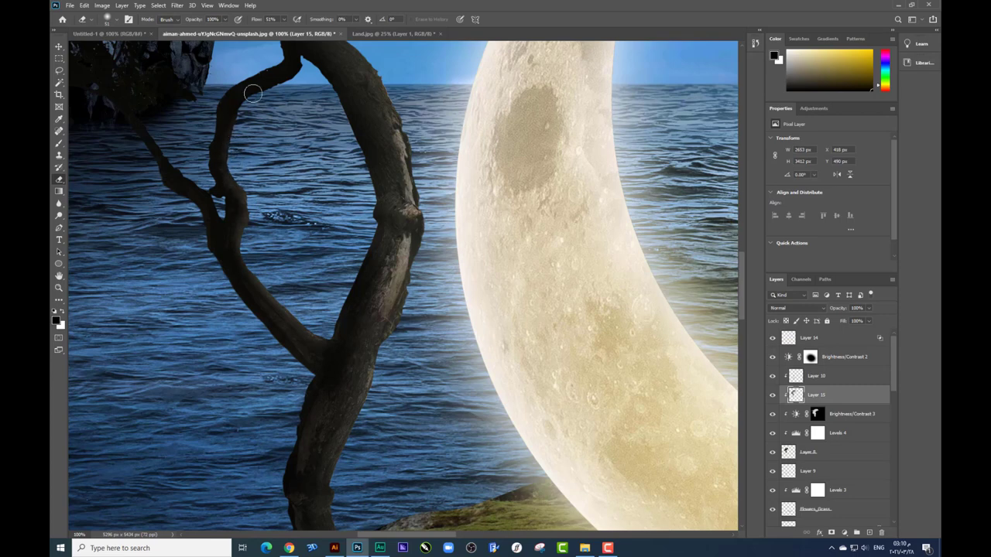
click(283, 19)
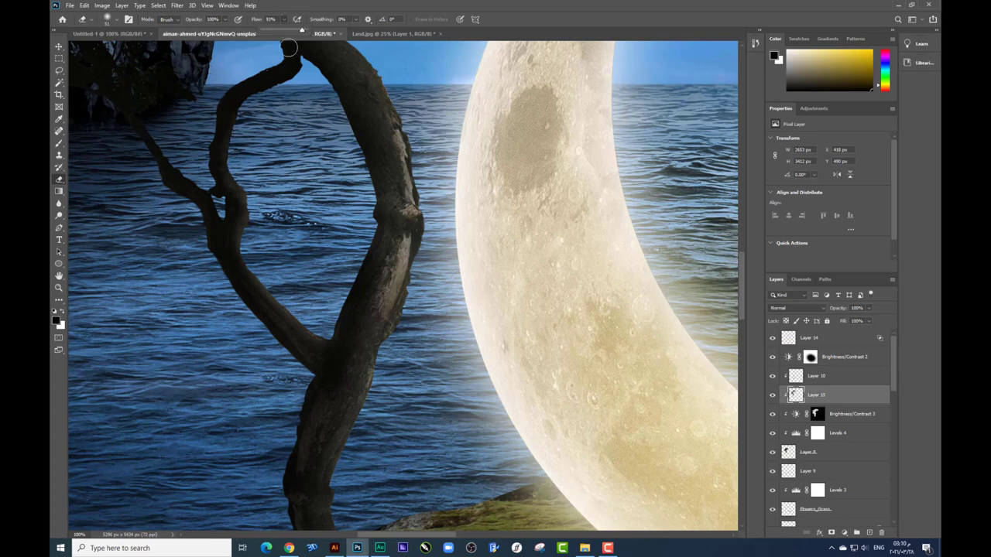
click(233, 158)
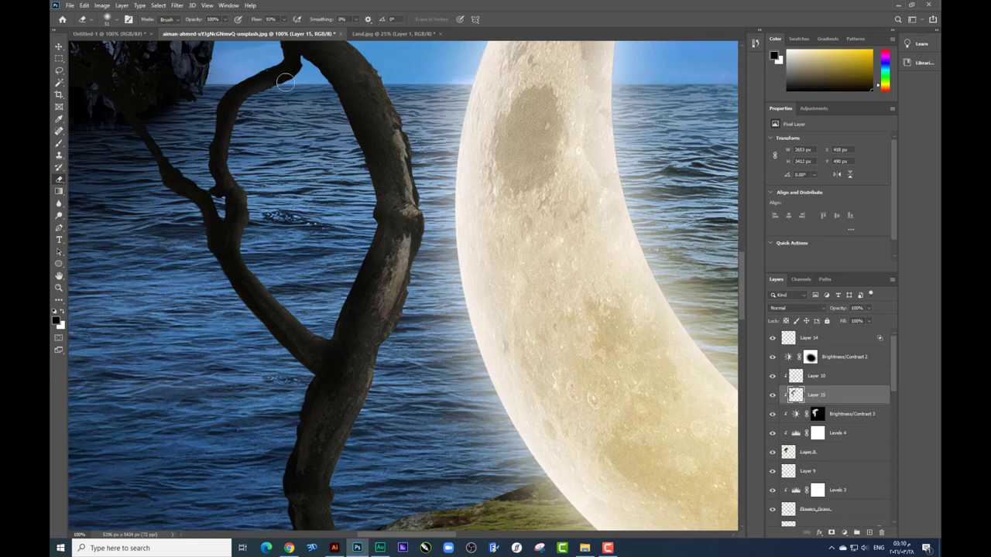
drag(284, 83, 279, 141)
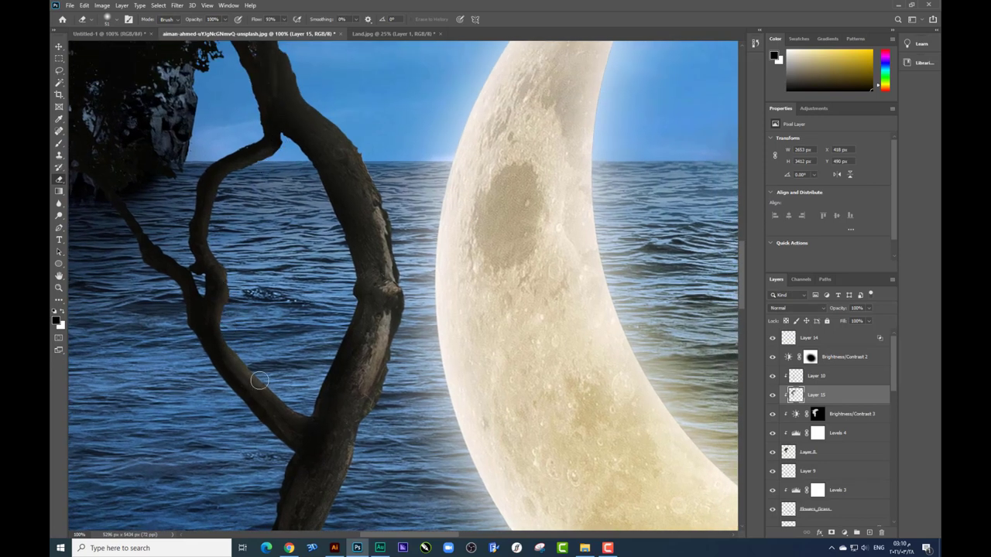
drag(281, 401, 273, 361)
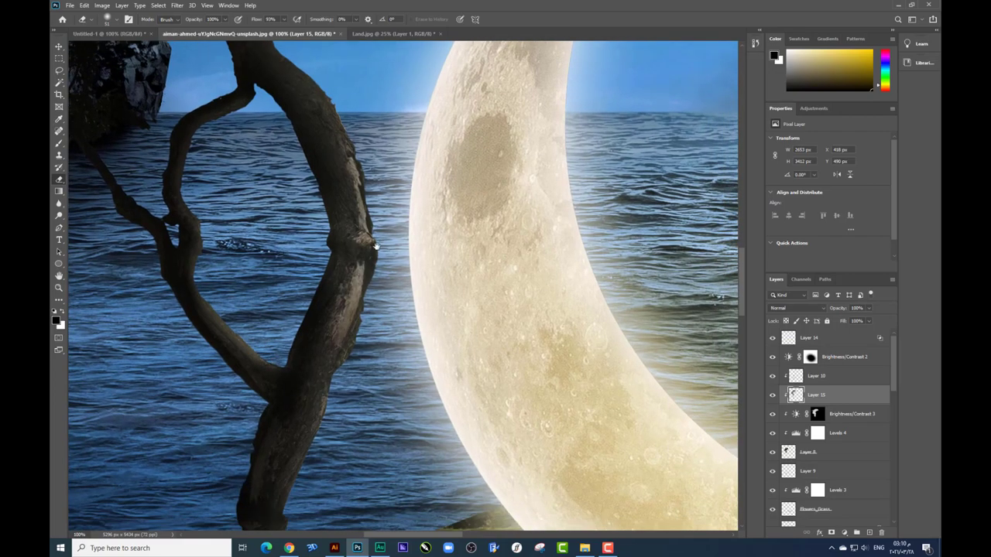
scroll(375, 247, down, 1)
scroll(372, 215, down, 3)
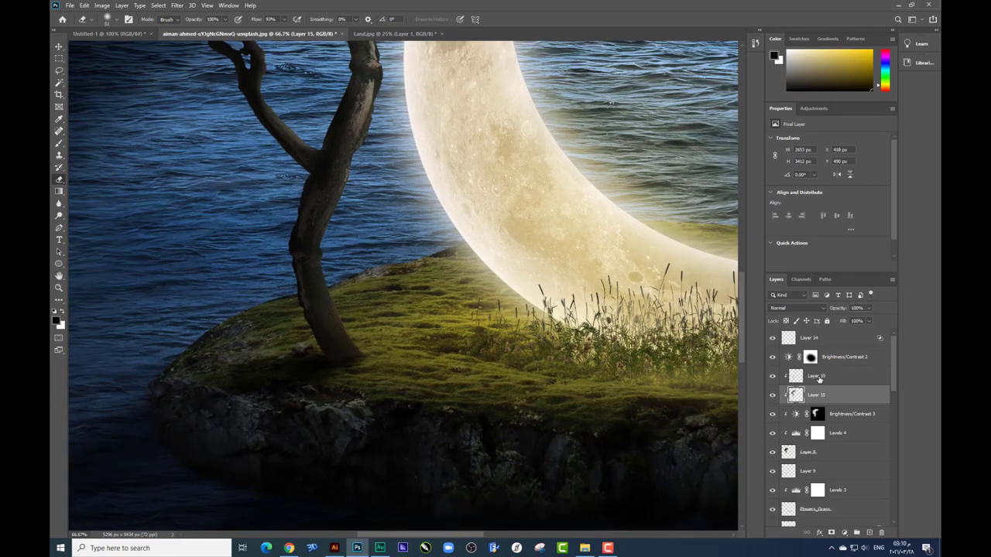
- Create Layer 16 above Layer 10 and set the brush colour to yellow #ffc20d
click(819, 377)
click(868, 533)
click(59, 143)
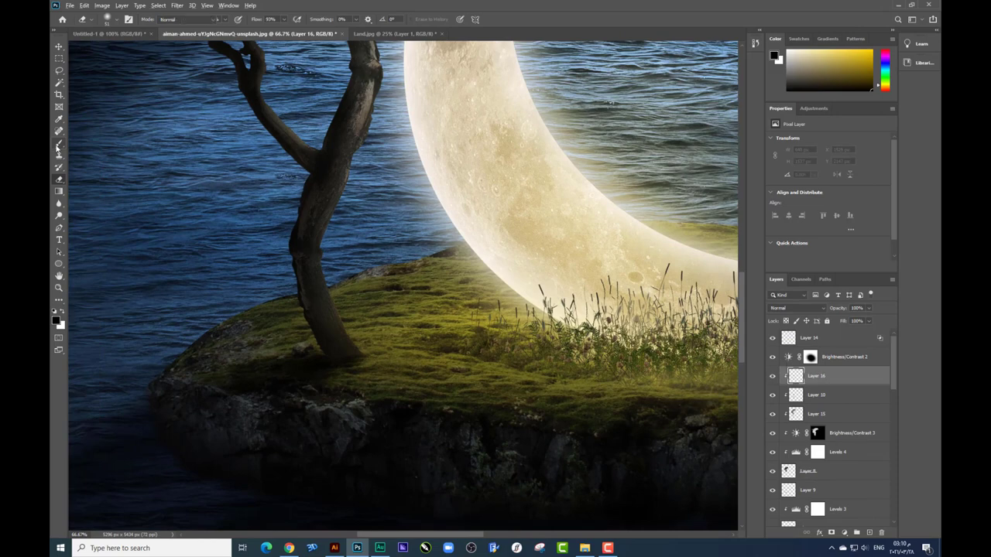
alt+click(530, 271)
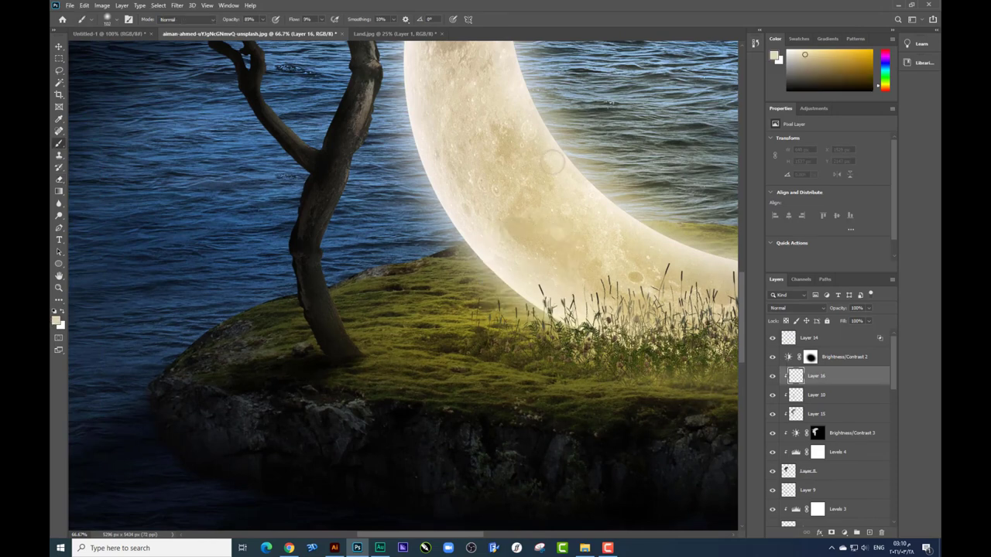
click(56, 315)
click(778, 146)
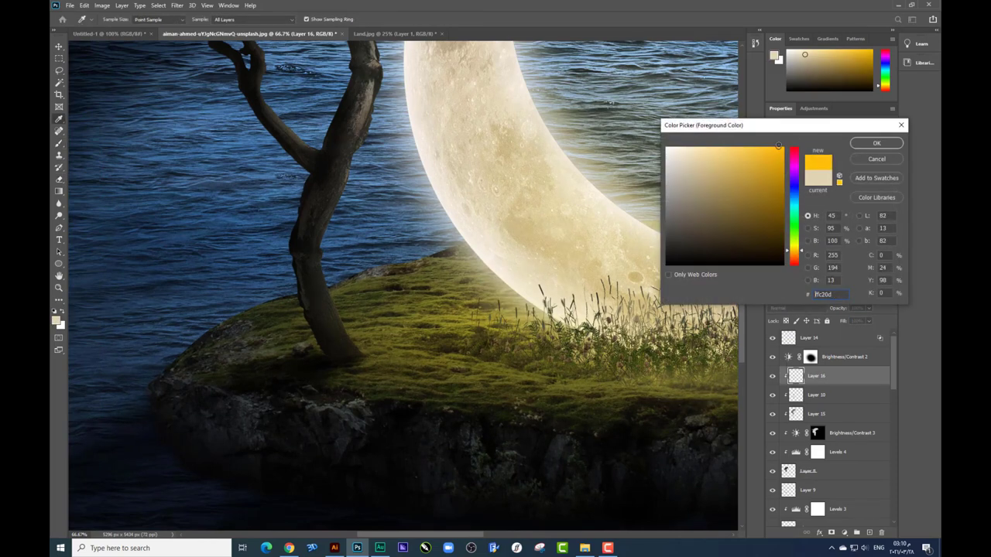
click(856, 147)
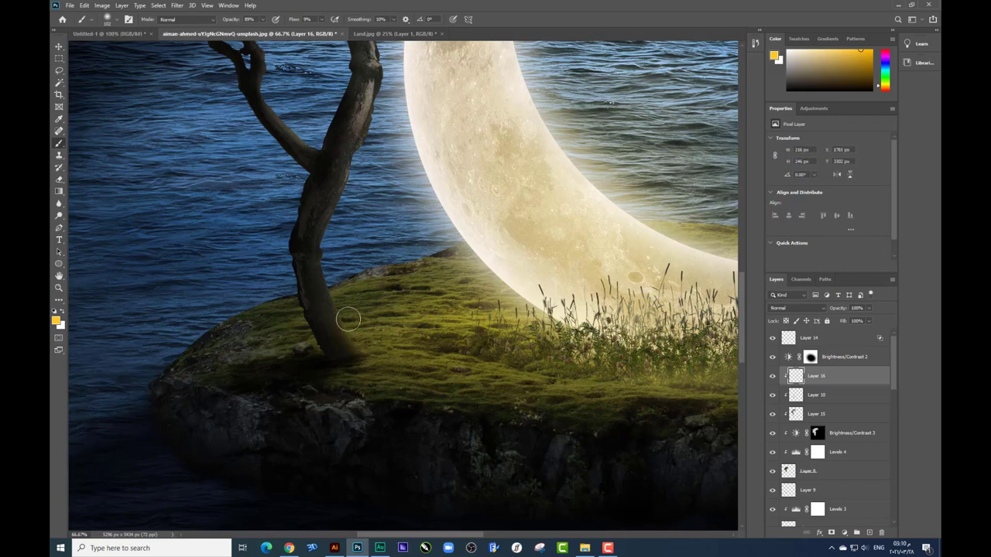
- Paint soft yellow moonlight up the trunk's right edge and onto the branch
drag(348, 319, 338, 207)
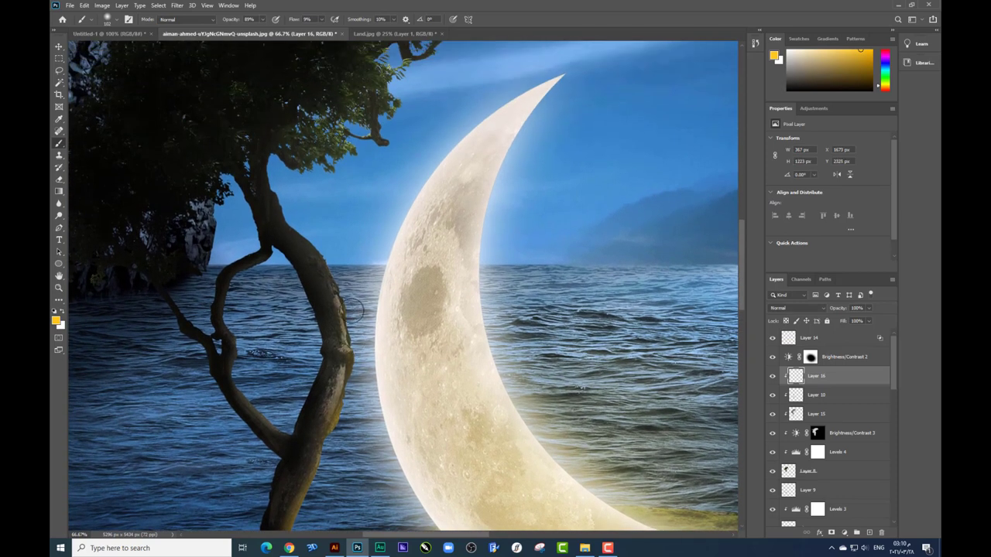
mouse_move(353, 308)
mouse_down()
mouse_move(329, 255)
mouse_move(291, 219)
mouse_move(275, 166)
mouse_move(312, 175)
mouse_move(377, 156)
mouse_up()
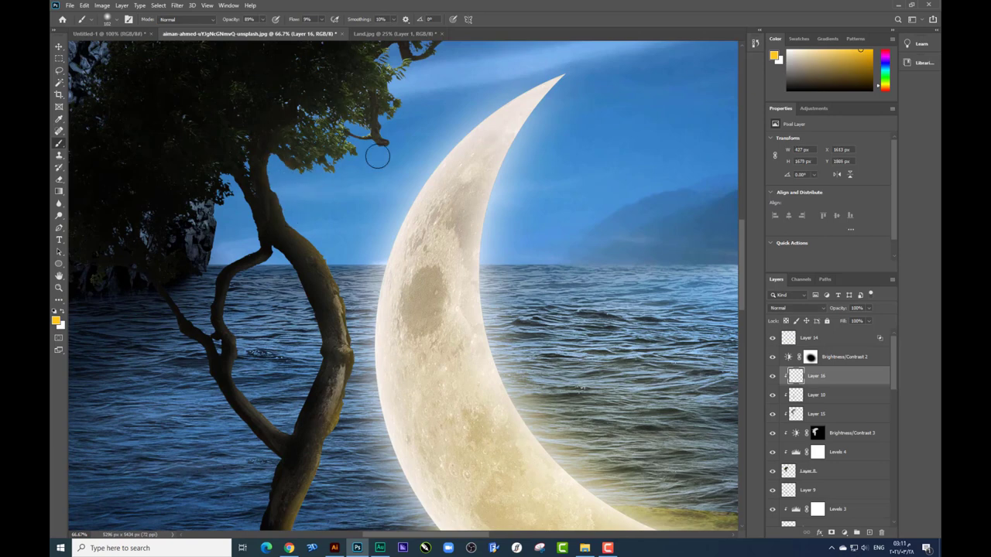
scroll(369, 183, down, 3)
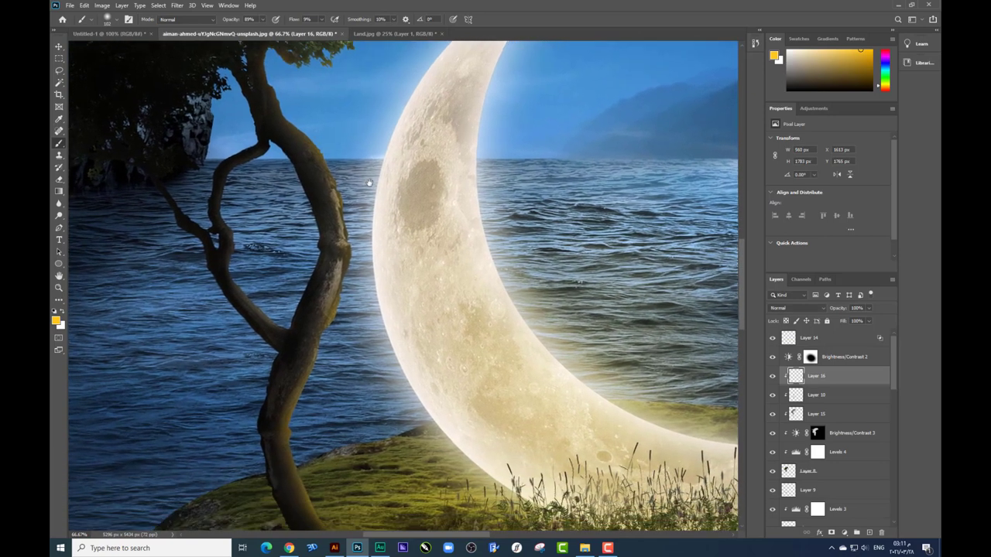
mouse_move(333, 343)
mouse_down()
mouse_move(280, 317)
mouse_move(252, 286)
mouse_move(233, 200)
mouse_move(239, 236)
mouse_up()
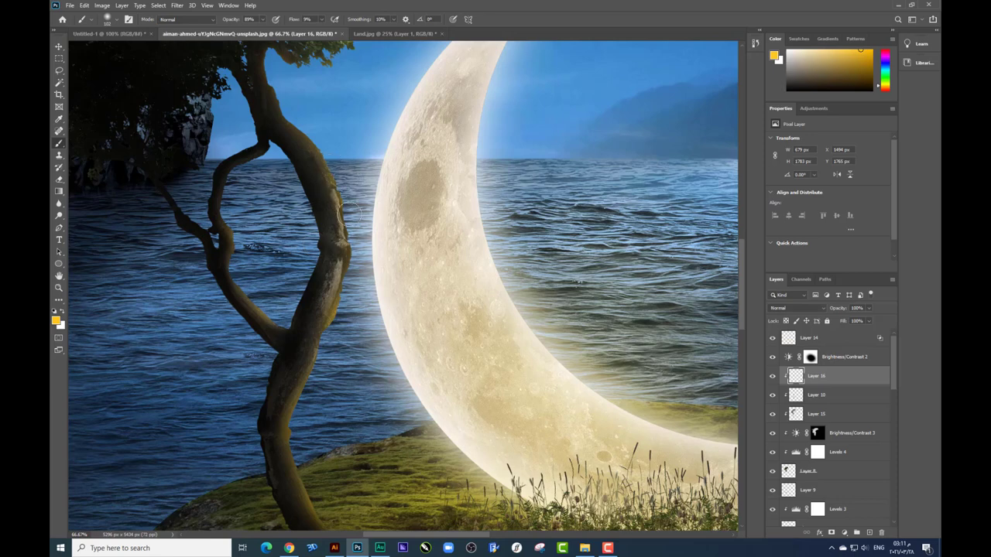
- Paint a soft stroke along the trunk's right edge, then split Layer 16's underlying-layer Blend If slider
drag(350, 227, 345, 270)
scroll(437, 167, down, 1)
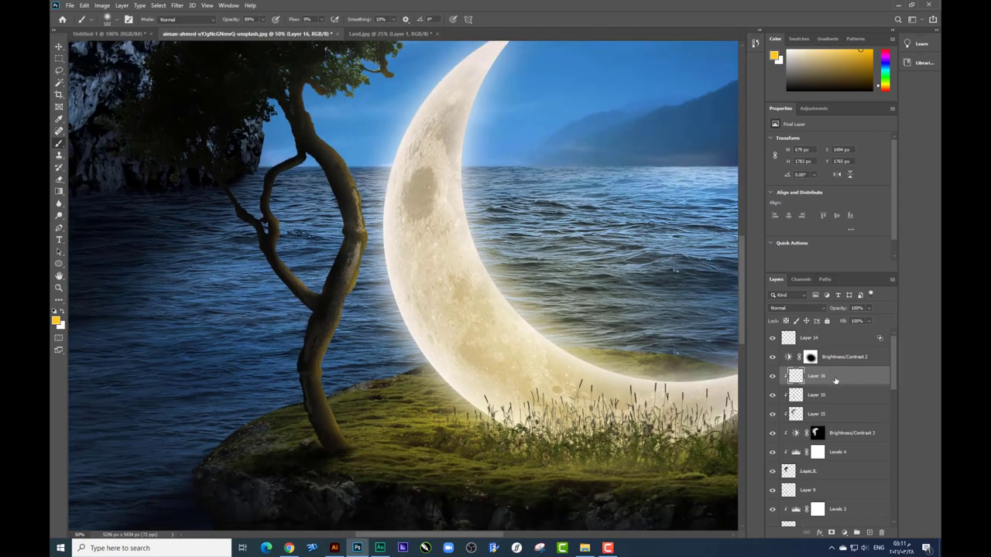
right_click(835, 380)
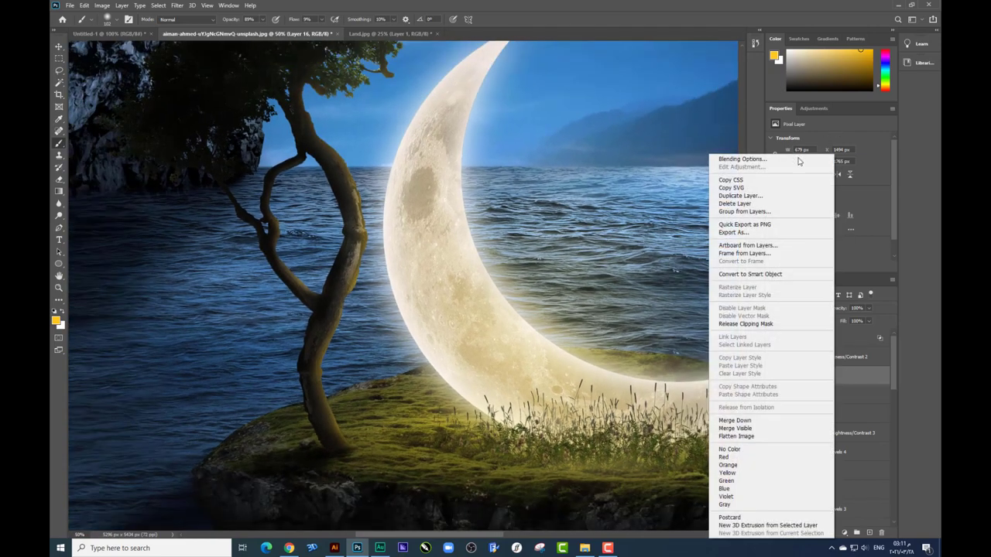
key(Escape)
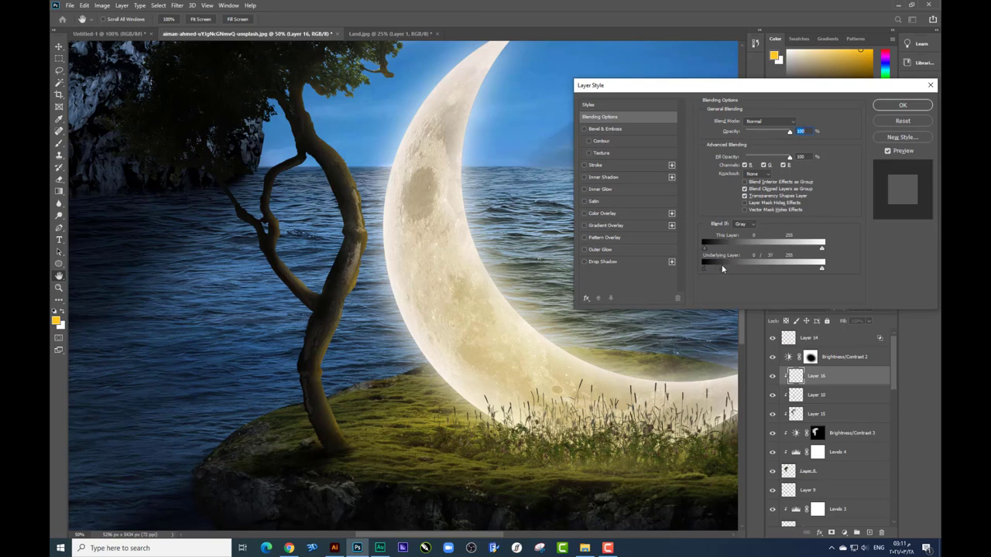
drag(722, 269, 719, 268)
drag(725, 271, 741, 270)
- Set Layer 16 to Screen blend mode, then duplicate it and clip the copy to the layer below
click(768, 121)
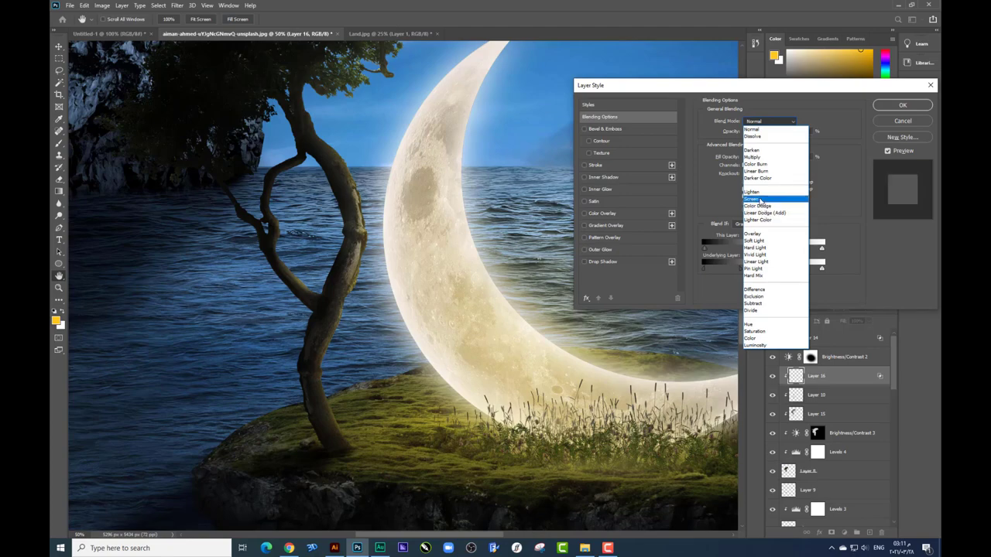
click(759, 200)
key(ctrl+minus)
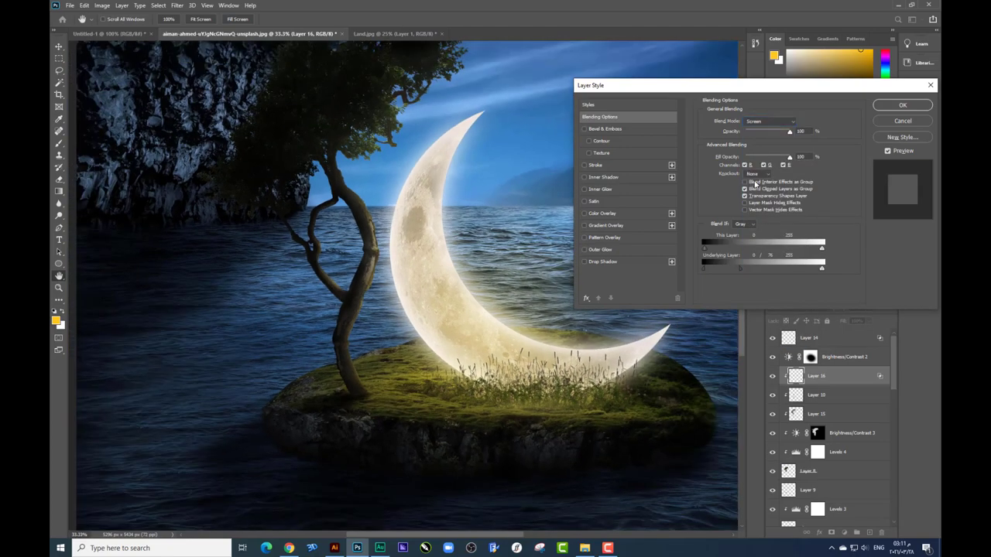
key(Return)
key(b)
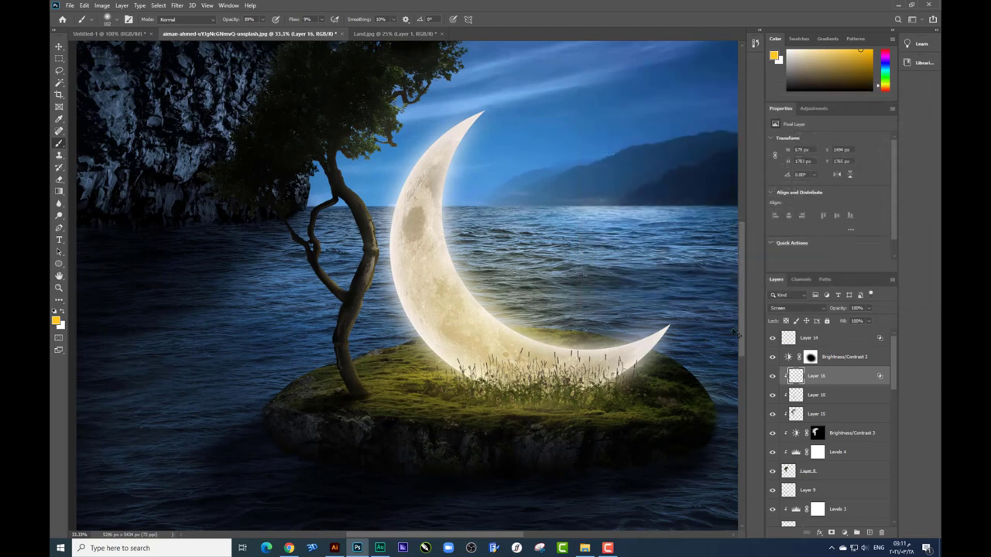
key(ctrl+j)
key(ctrl+alt+g)
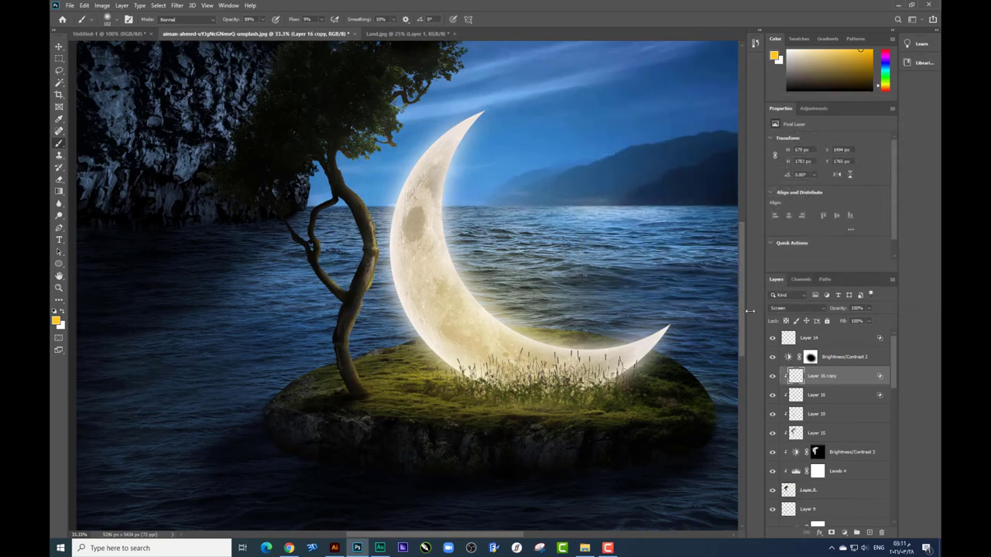
- Set the Layer 16 copy glow layer to 53% opacity
click(869, 308)
scroll(398, 230, down, 2)
scroll(396, 272, down, 1)
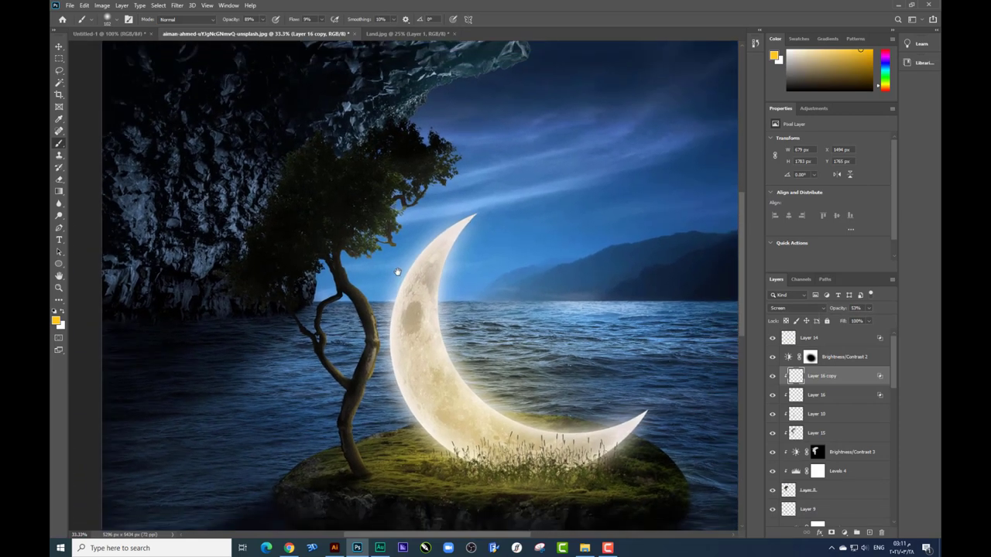
scroll(394, 274, down, 1)
scroll(390, 271, down, 1)
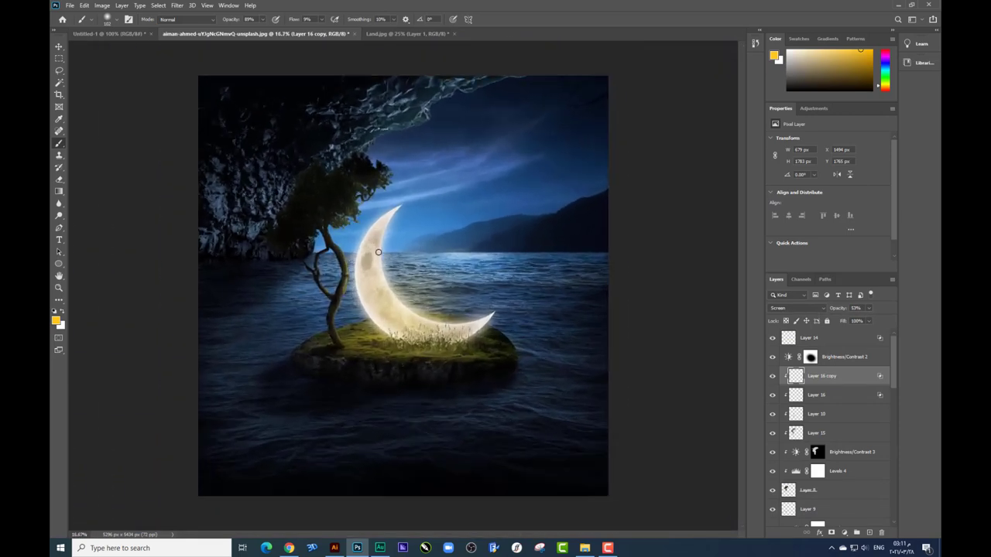
click(771, 414)
click(772, 433)
click(868, 308)
click(800, 390)
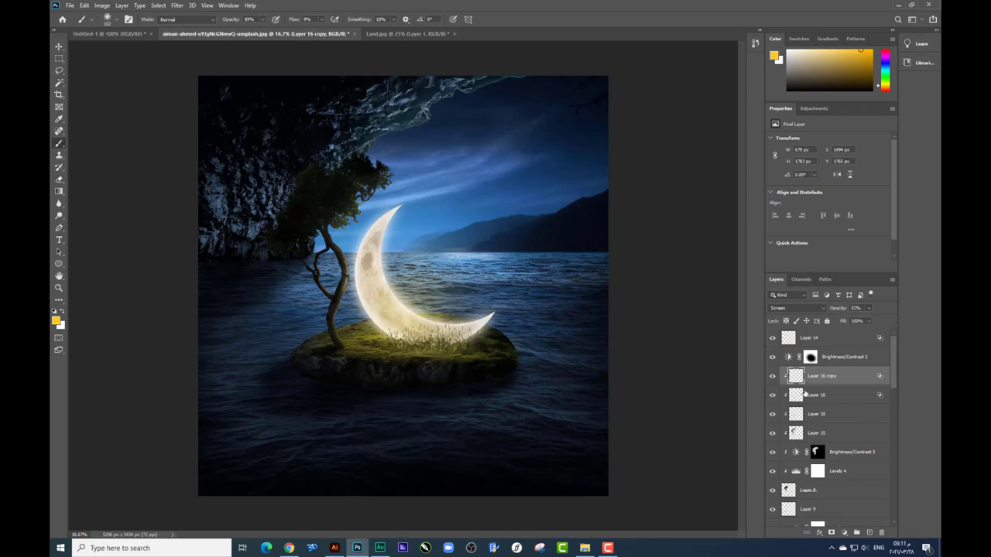
- Lower the tree layer, Layer 15, to 70% opacity
click(771, 414)
click(771, 433)
click(820, 433)
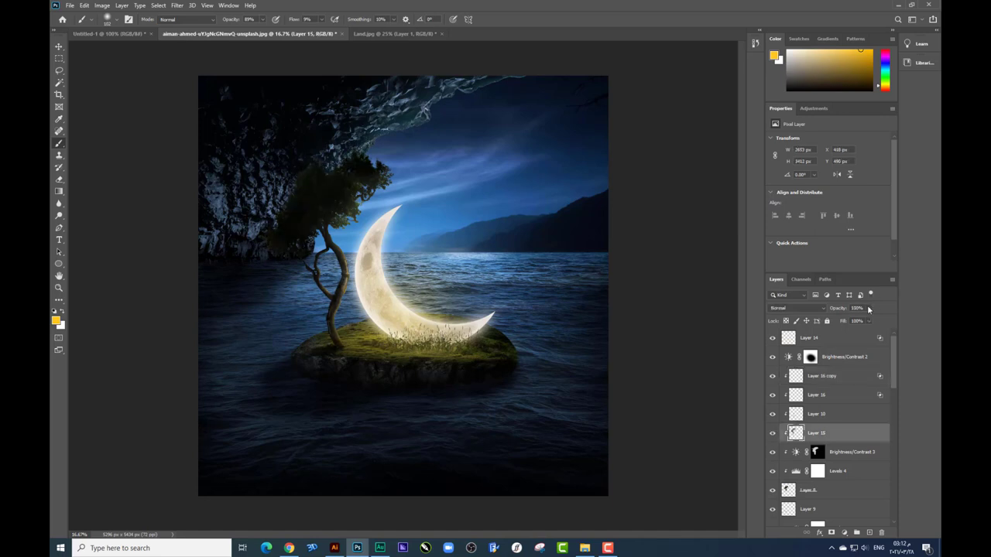
click(869, 308)
drag(850, 321, 859, 320)
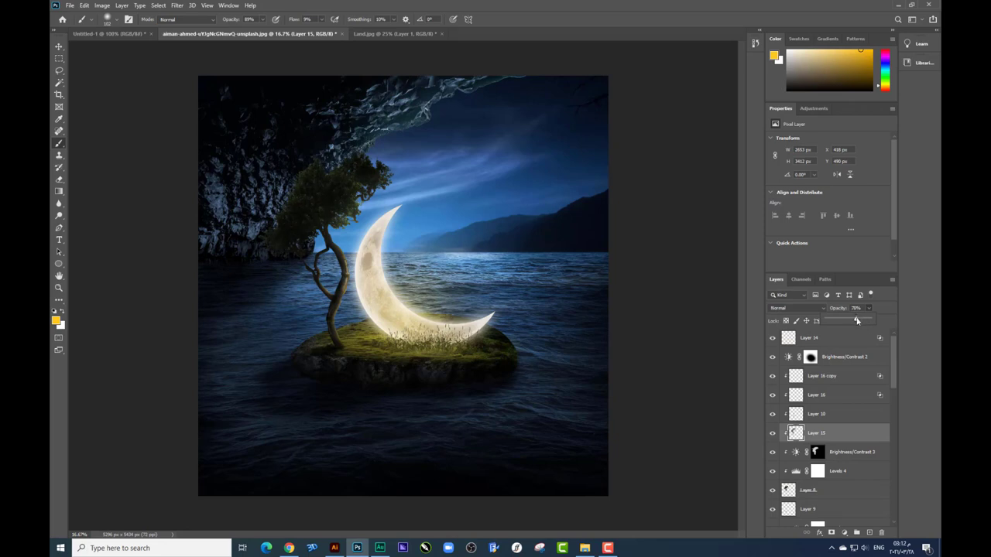
click(587, 205)
- Drag Boat.png from the source images folder onto the Photoshop canvas
click(585, 548)
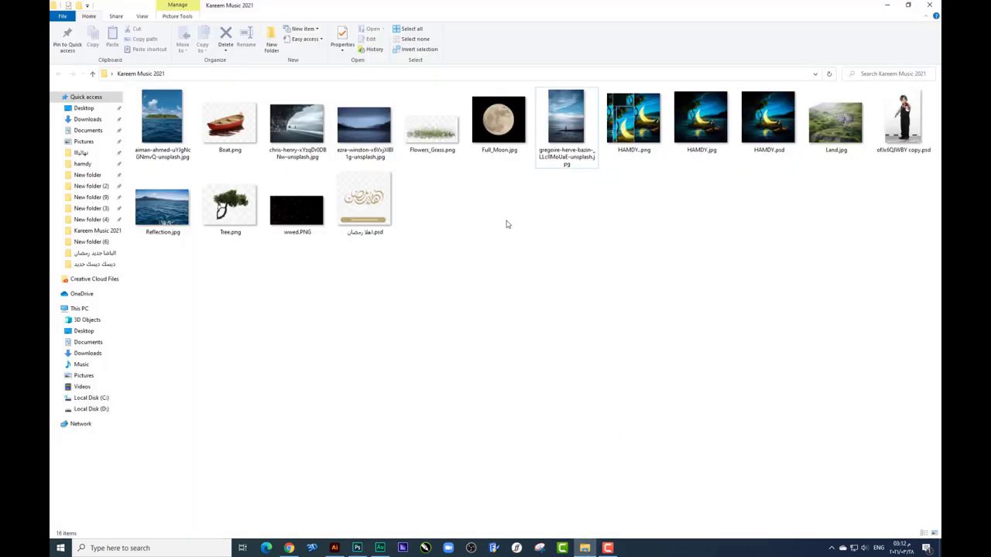
mouse_move(230, 143)
mouse_down()
mouse_move(237, 133)
mouse_move(364, 550)
mouse_move(426, 289)
mouse_up()
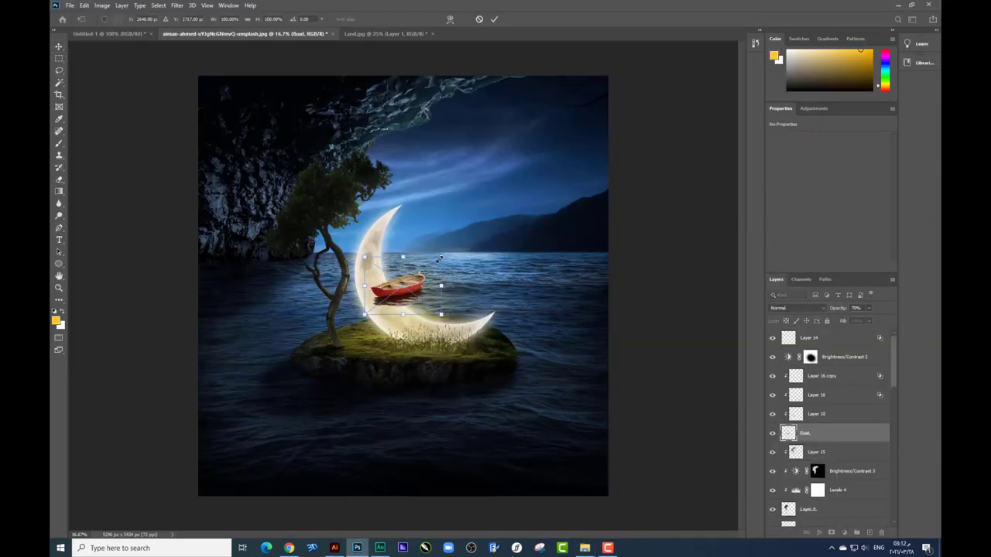
- Re-place Boat.png above Layer 14, scaled to about 230% on the water beside the island
key(Escape)
click(835, 342)
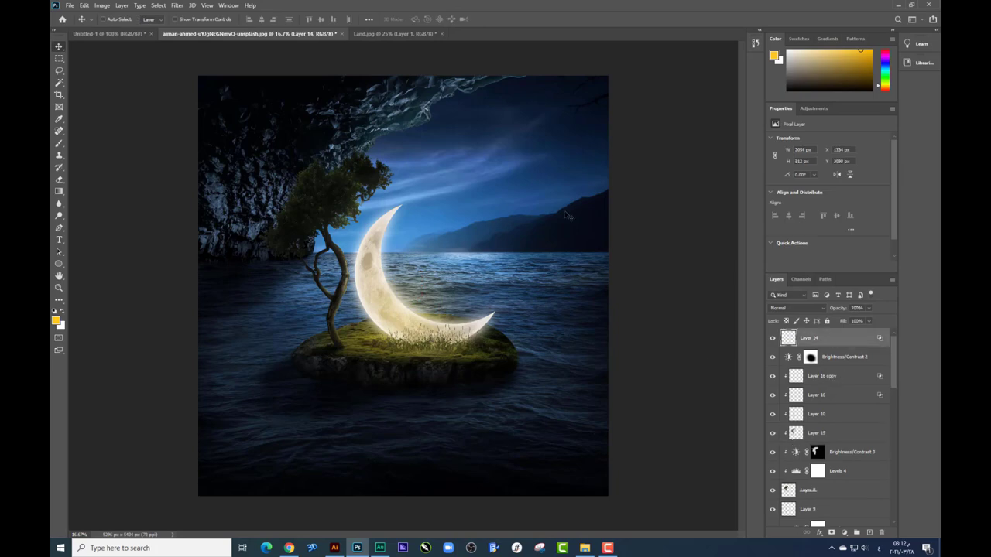
key(alt+Tab)
mouse_move(229, 124)
mouse_down()
mouse_move(388, 521)
mouse_move(397, 283)
mouse_move(462, 395)
mouse_move(532, 415)
mouse_up()
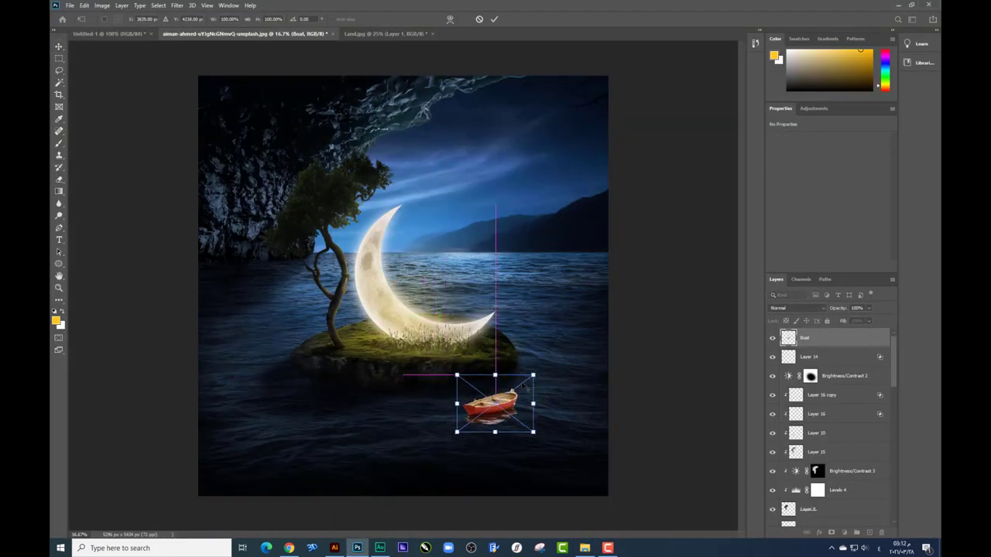
mouse_move(533, 371)
mouse_down()
mouse_move(579, 319)
mouse_move(609, 323)
mouse_up()
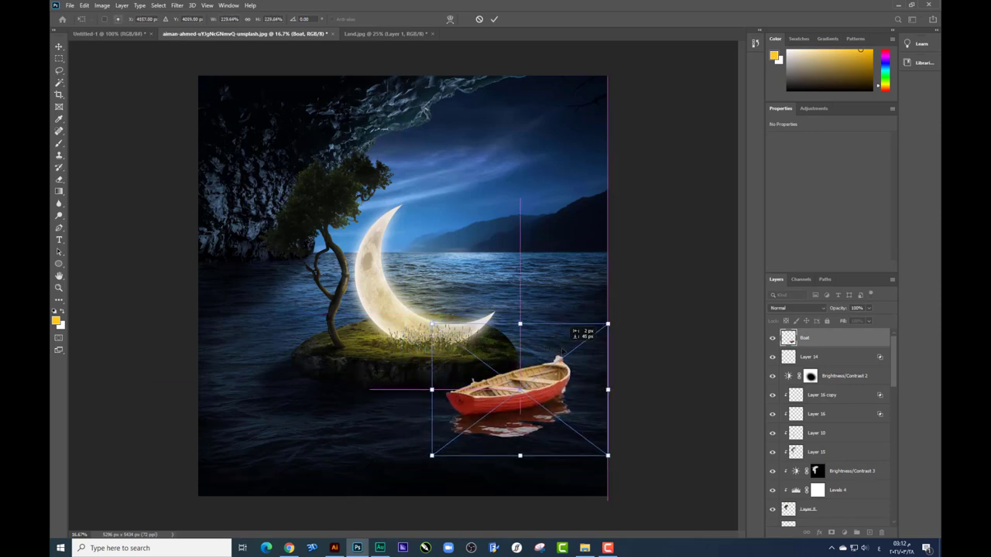
key(Return)
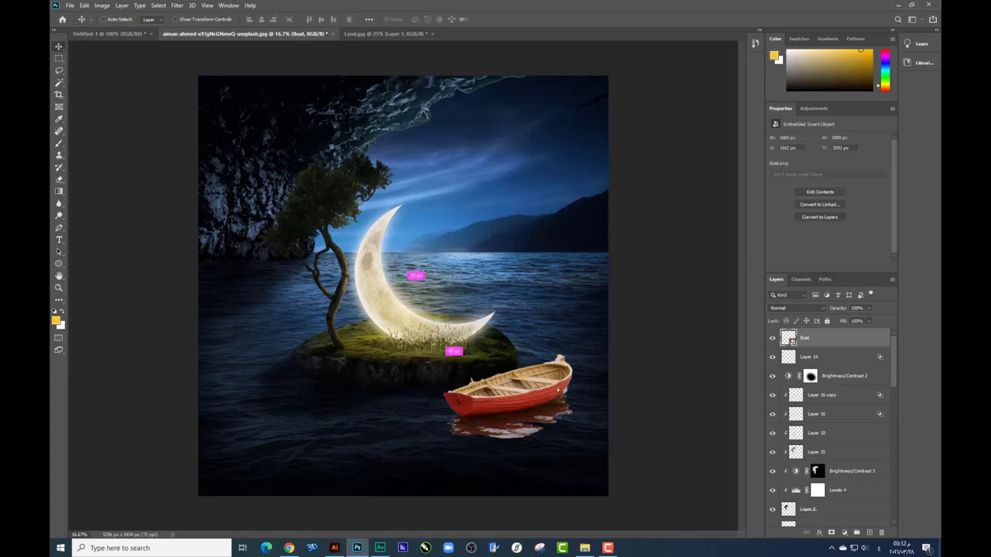
scroll(556, 380, up, 1)
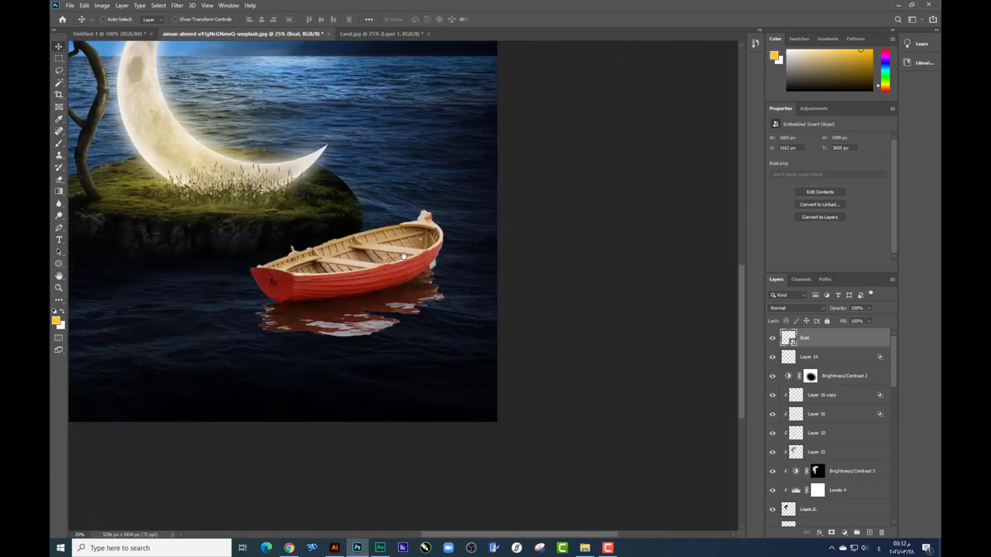
scroll(464, 310, up, 1)
scroll(404, 256, up, 1)
scroll(194, 240, up, 1)
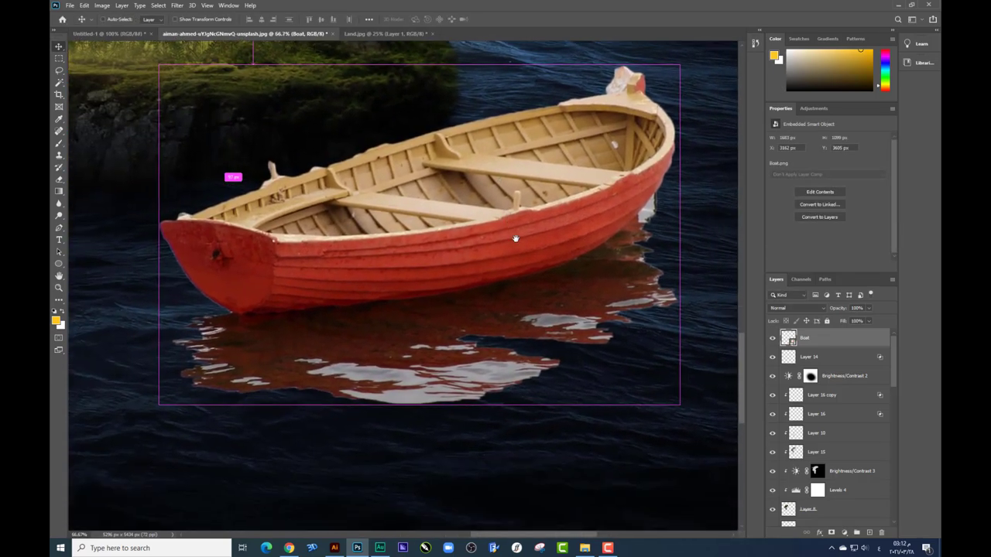
- Draw a curved pen path along the boat's hull bottom and around the stern
right_click(59, 230)
click(93, 228)
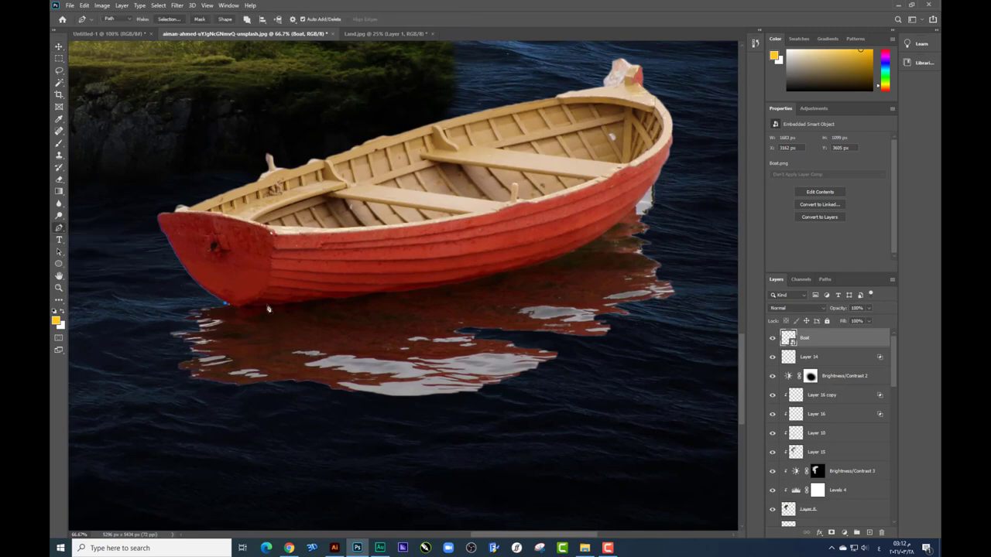
click(225, 303)
drag(268, 306, 403, 291)
mouse_move(490, 278)
mouse_down()
mouse_move(517, 268)
mouse_move(480, 286)
mouse_up()
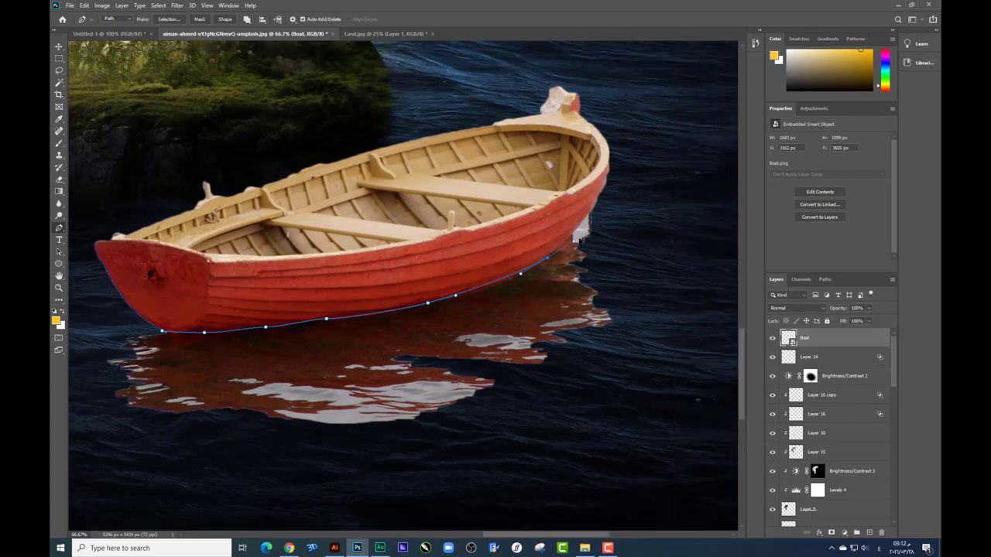
drag(510, 284, 582, 230)
- Close the path around the water under the boat and turn it into a selection
click(674, 207)
click(681, 322)
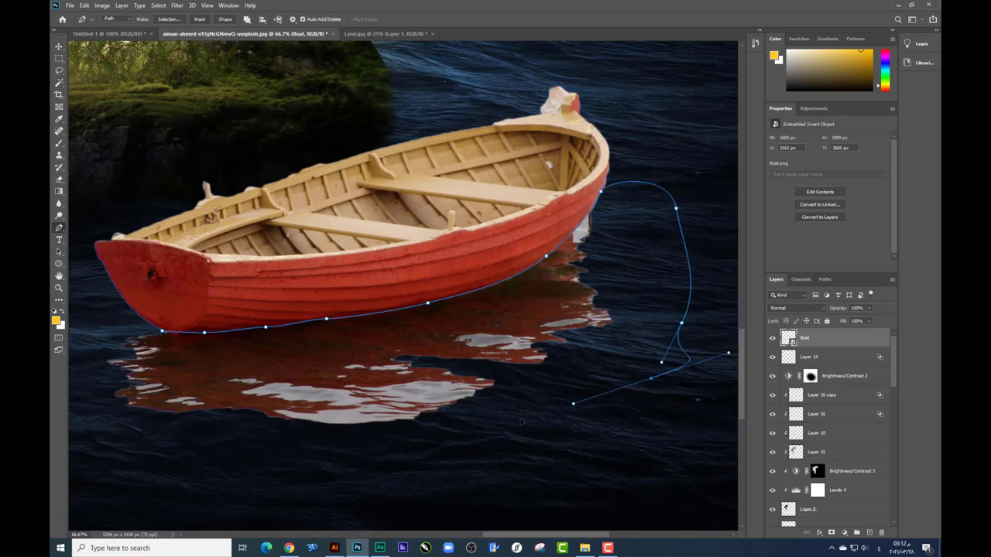
click(650, 377)
click(359, 462)
click(170, 441)
click(87, 368)
click(81, 336)
key(ctrl+Return)
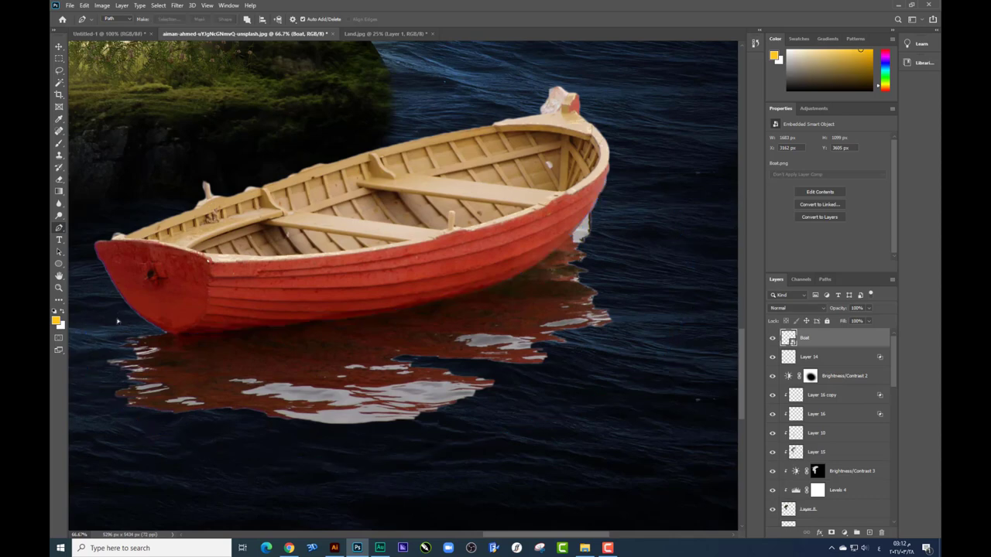
- Rasterize the Boat layer, copy the selection to a new layer and set it to Multiply
key(m)
right_click(458, 305)
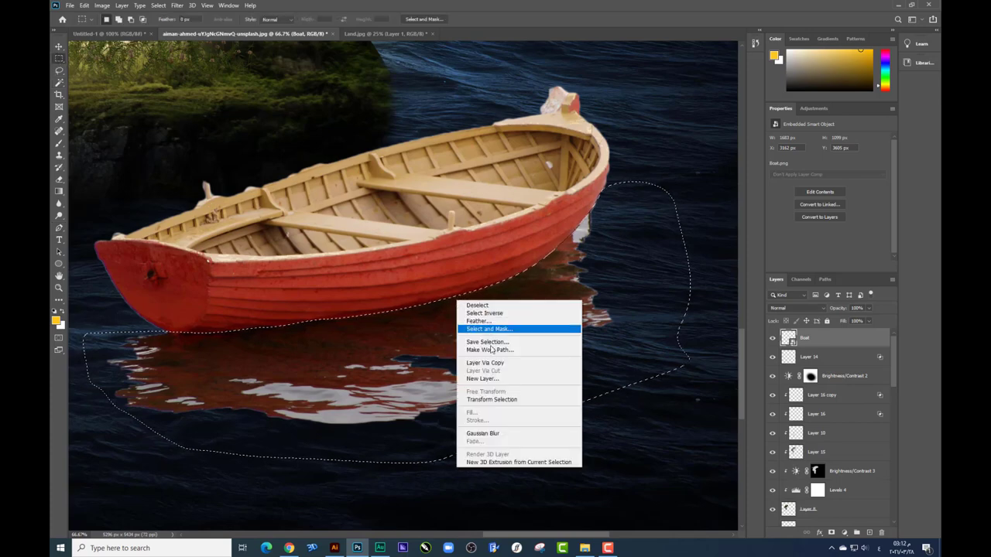
right_click(730, 286)
click(755, 307)
right_click(690, 287)
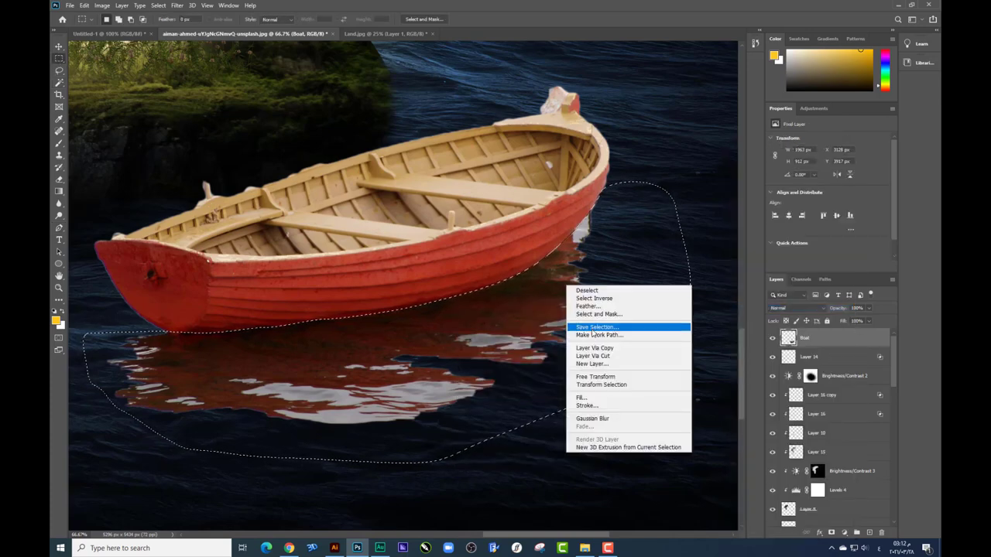
click(619, 354)
key(v)
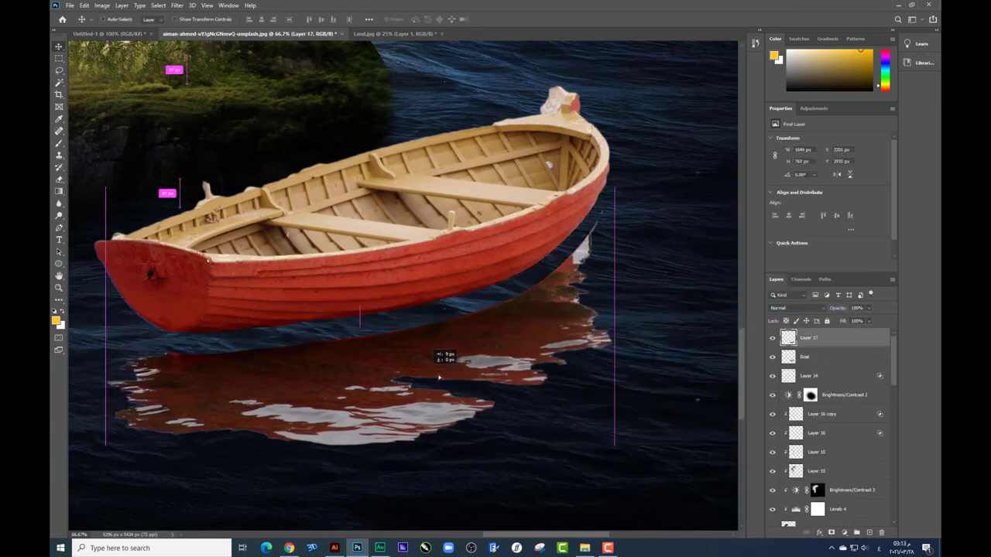
click(795, 308)
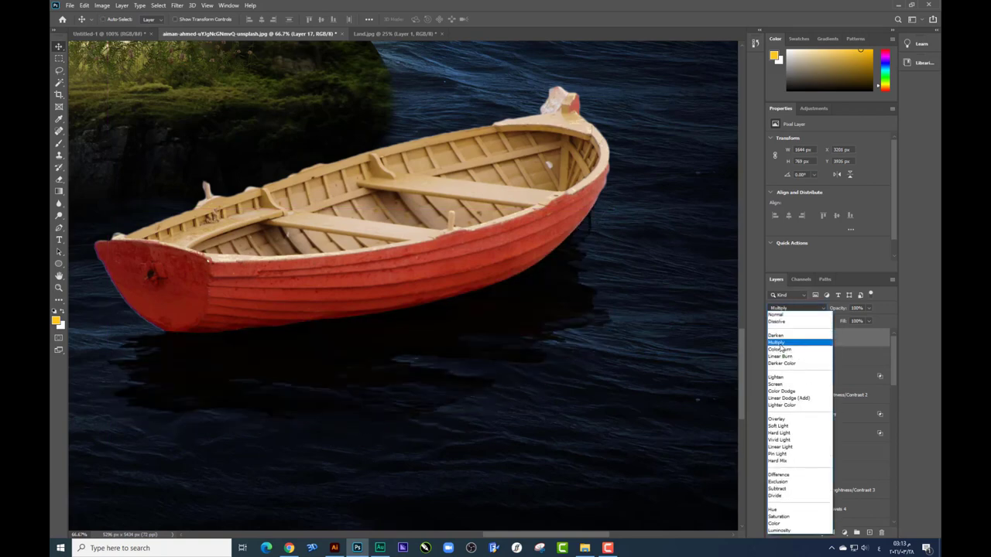
click(776, 342)
- Erase the shadow's edges near the shore and stern with an enlarged eraser
key(ctrl+minus)
key(e)
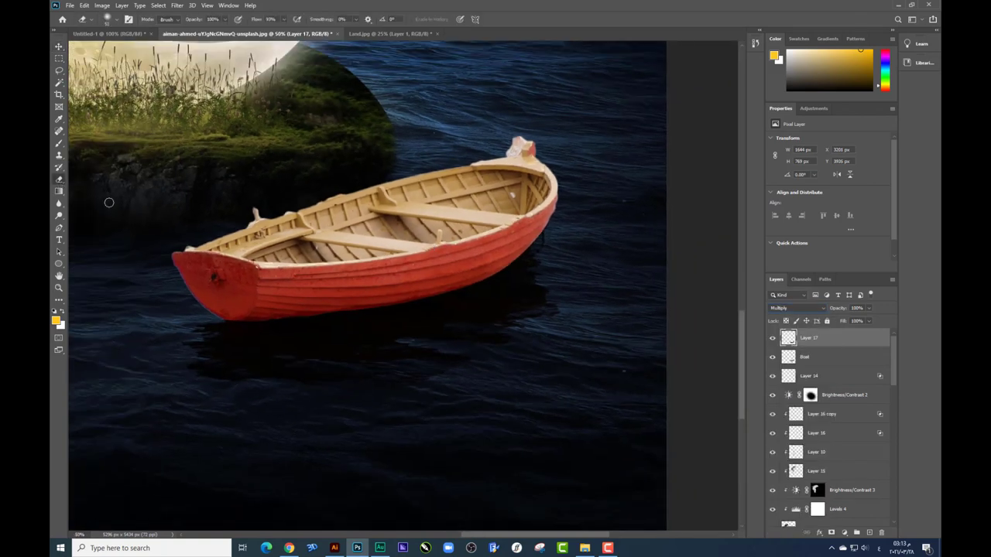
right_click(444, 338)
click(534, 361)
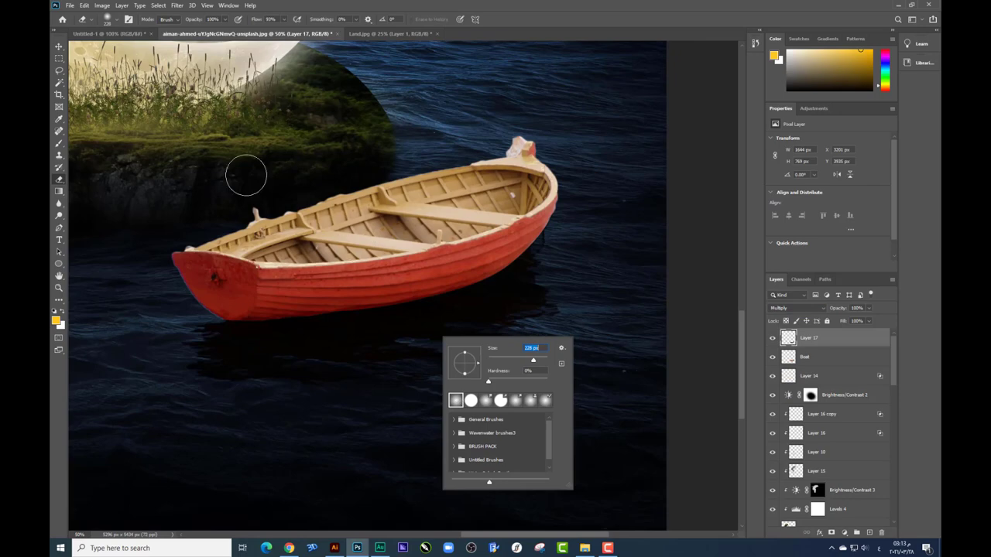
key(Return)
drag(237, 379, 428, 380)
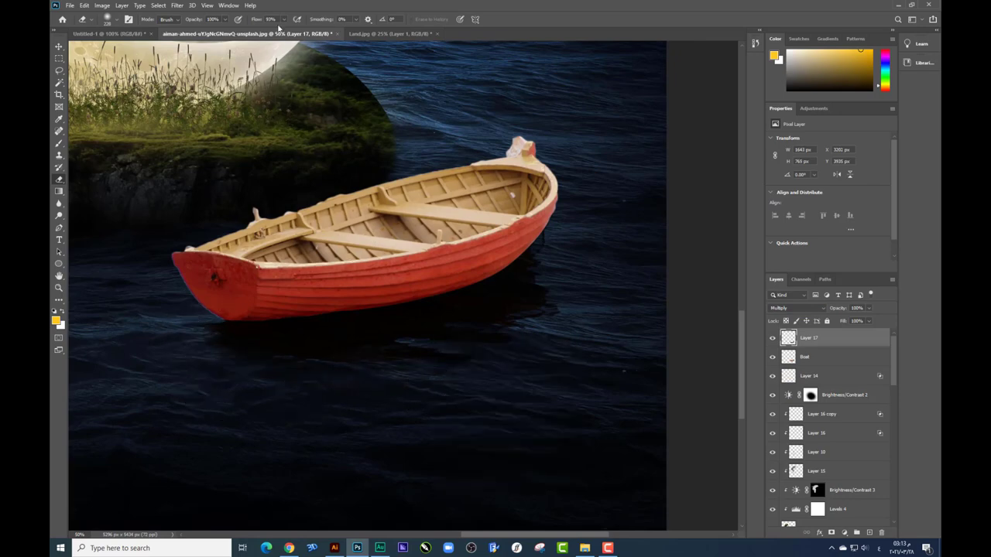
drag(566, 308, 552, 303)
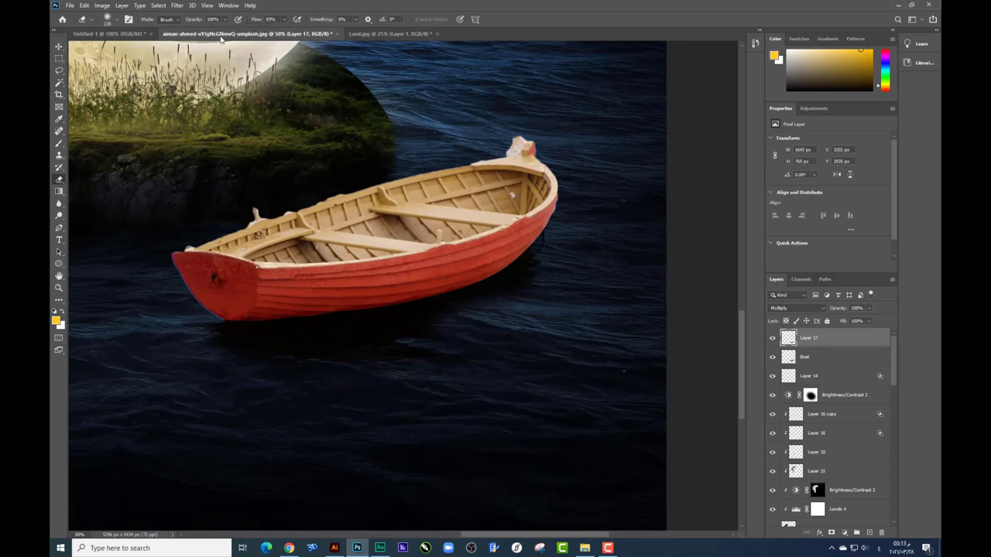
key(ctrl+z)
- At 26% eraser flow, soften the shadow beneath the boat
drag(257, 34, 232, 31)
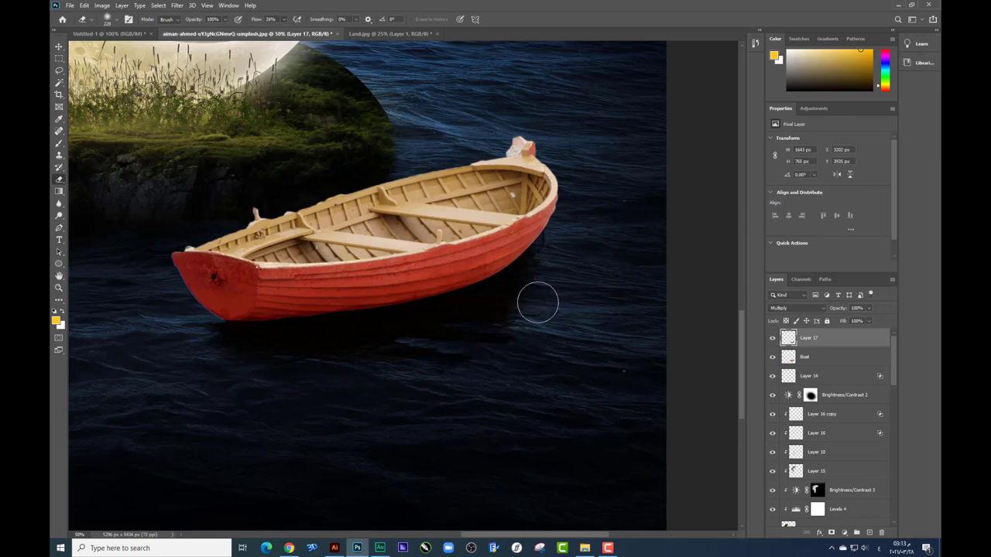
drag(513, 321, 264, 362)
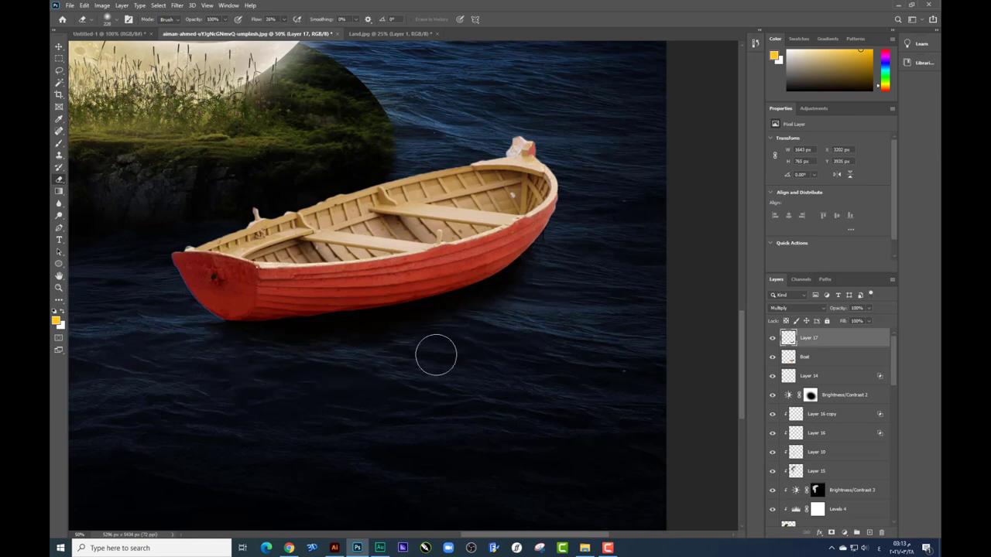
drag(506, 316, 508, 367)
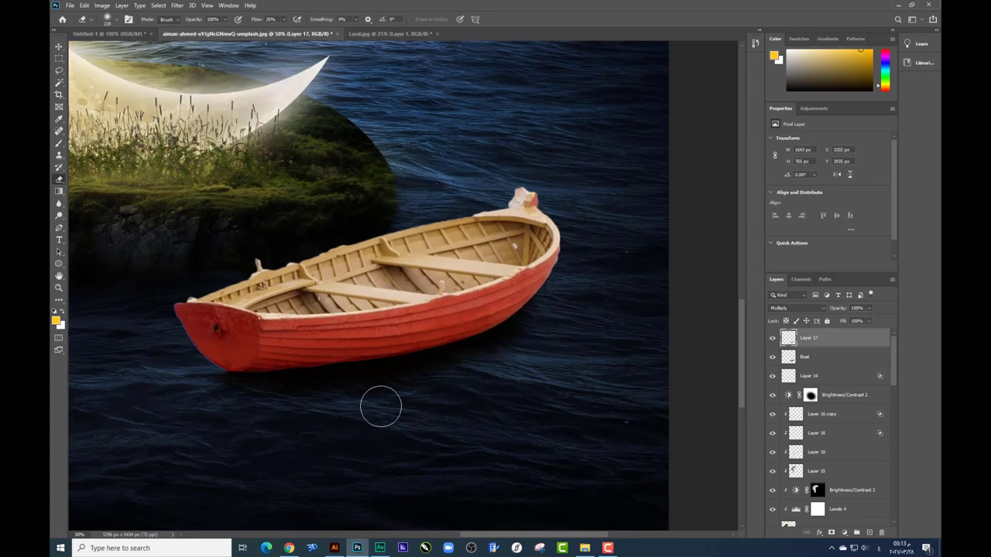
key(ctrl+plus)
click(816, 357)
- Trace the boat's rim with a pen path from the bow along the top edge
key(ctrl+plus)
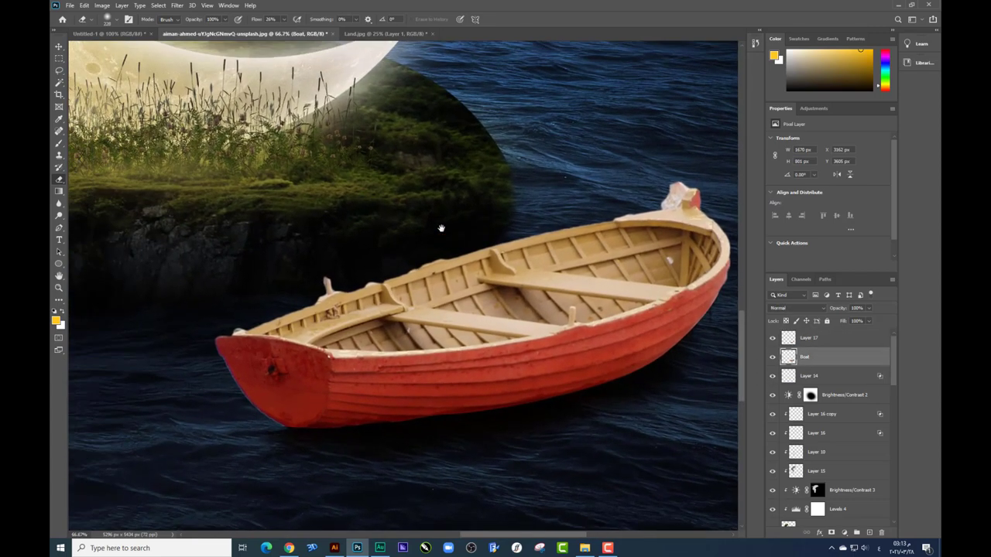
click(59, 229)
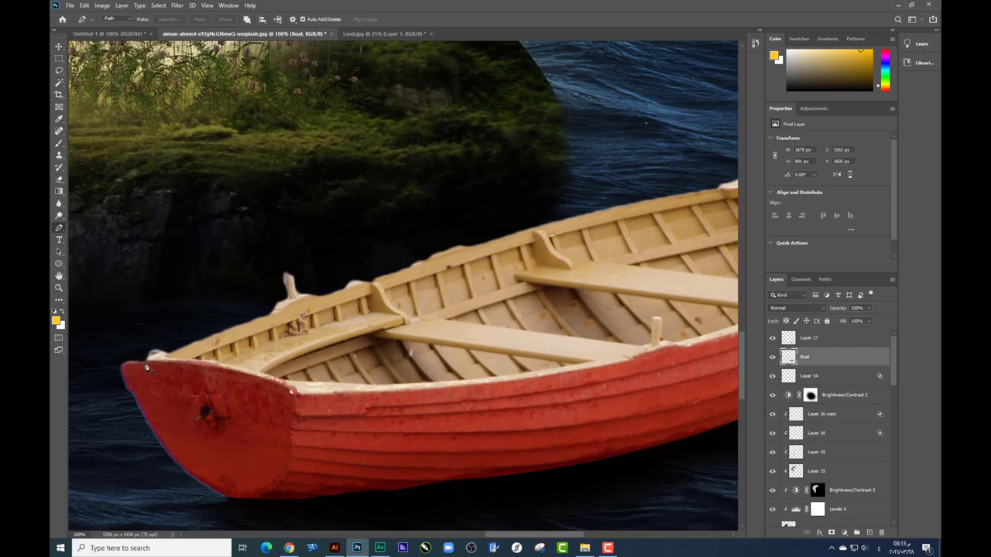
click(145, 363)
drag(271, 312, 282, 309)
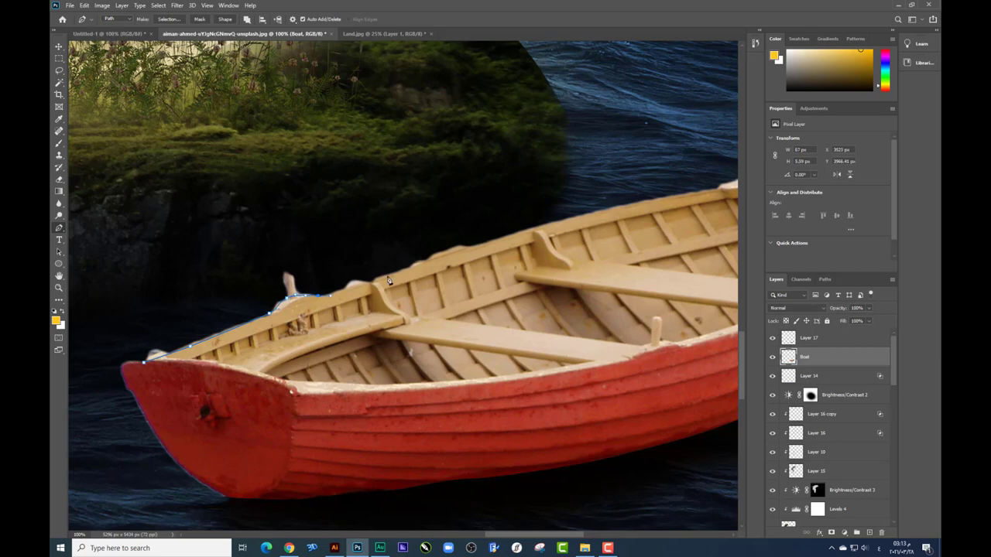
drag(414, 269, 335, 305)
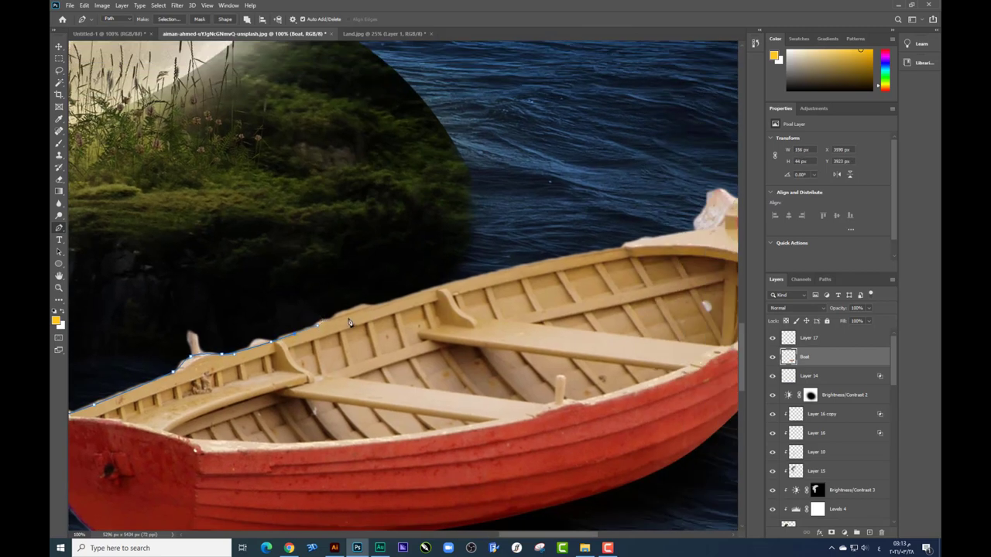
drag(460, 284, 486, 275)
drag(590, 255, 521, 285)
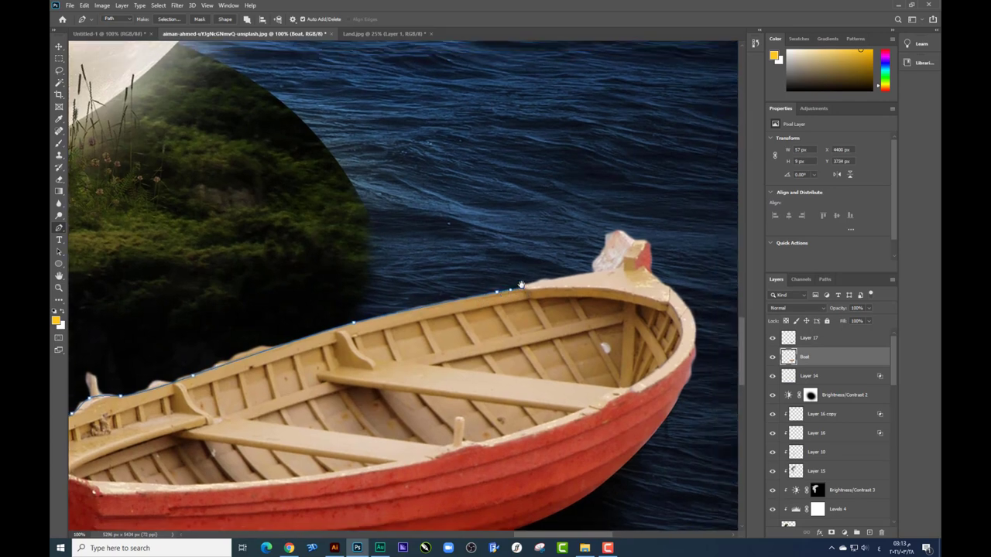
click(624, 269)
- Close the path around the boat's rear and load it as a selection
drag(615, 219, 731, 232)
drag(193, 209, 449, 224)
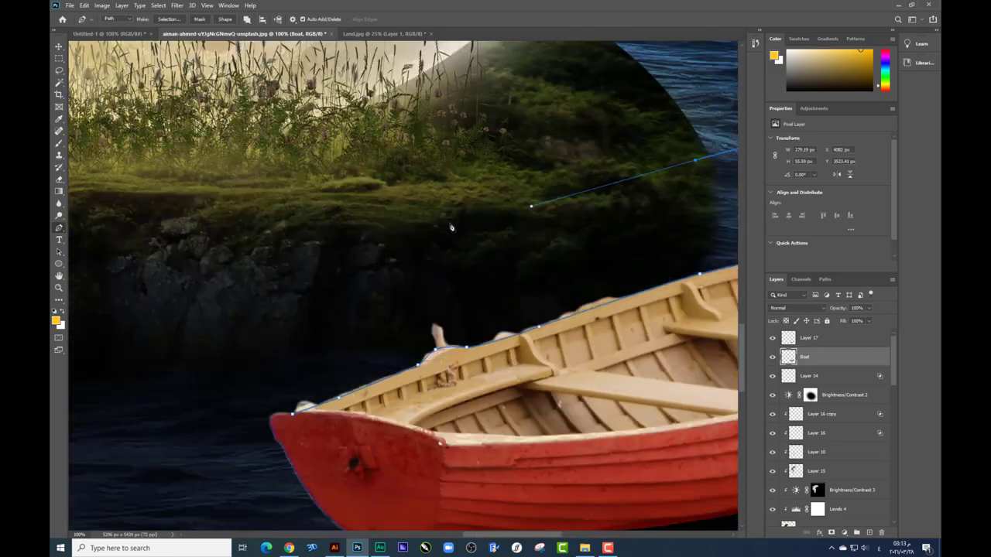
click(275, 391)
key(ctrl+minus)
key(ctrl+minus)
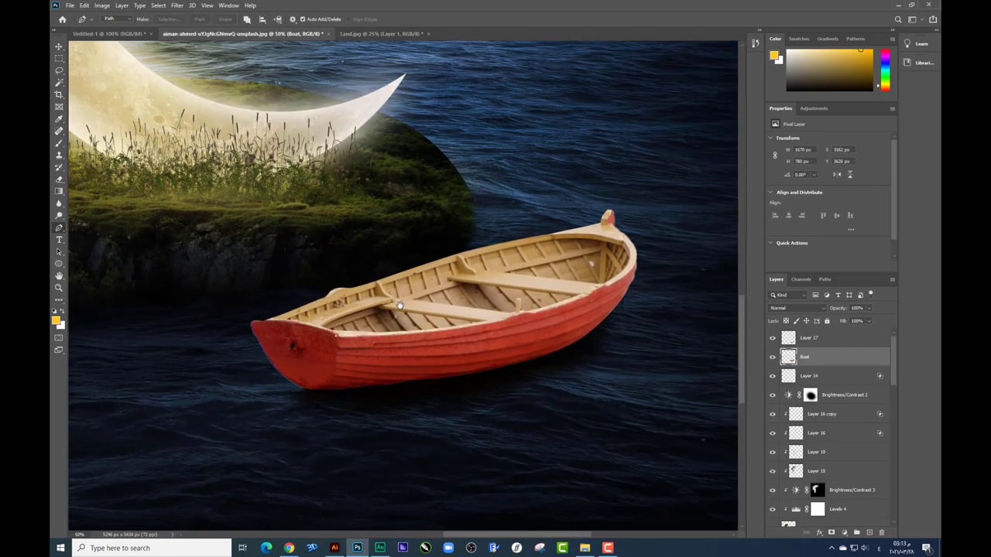
key(ctrl+plus)
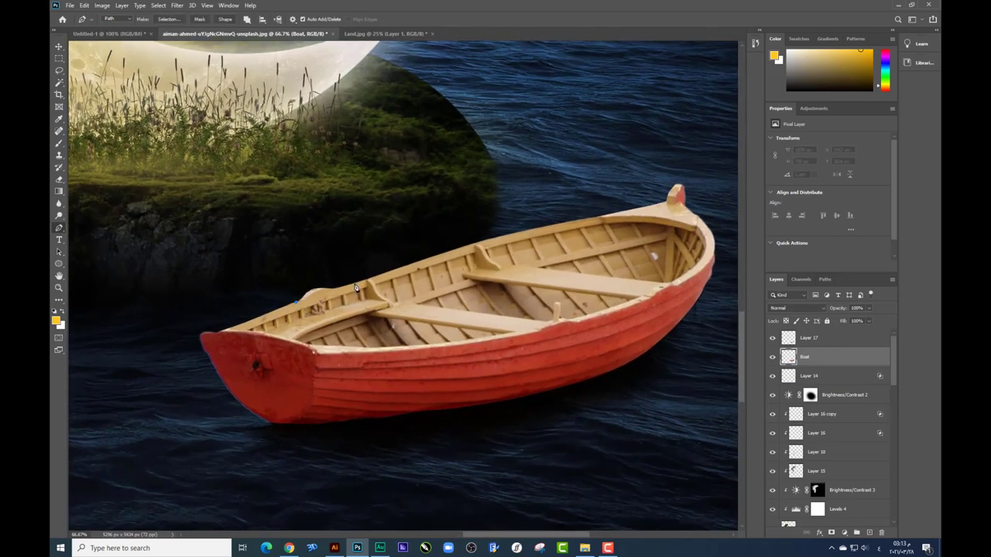
key(ctrl+Return)
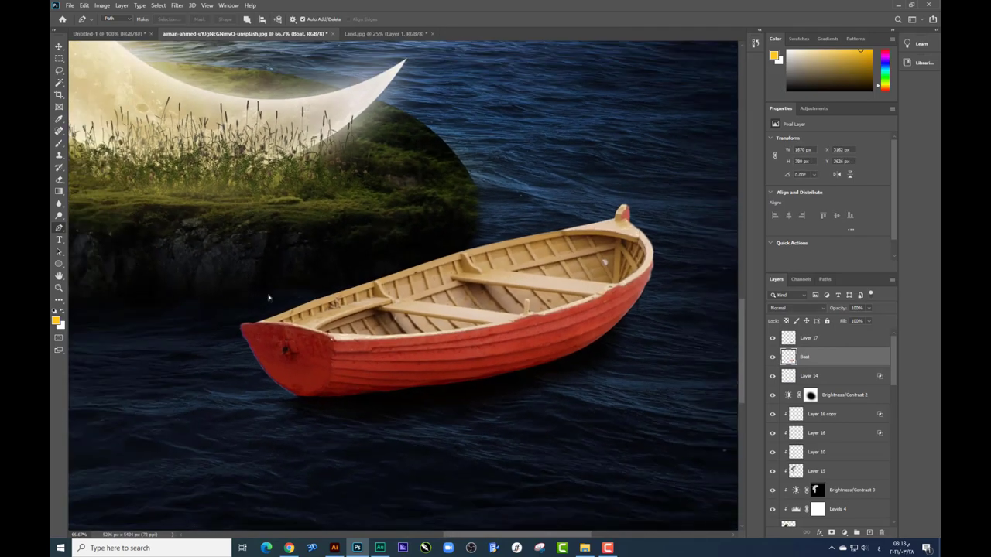
key(ctrl+minus)
key(ctrl+minus)
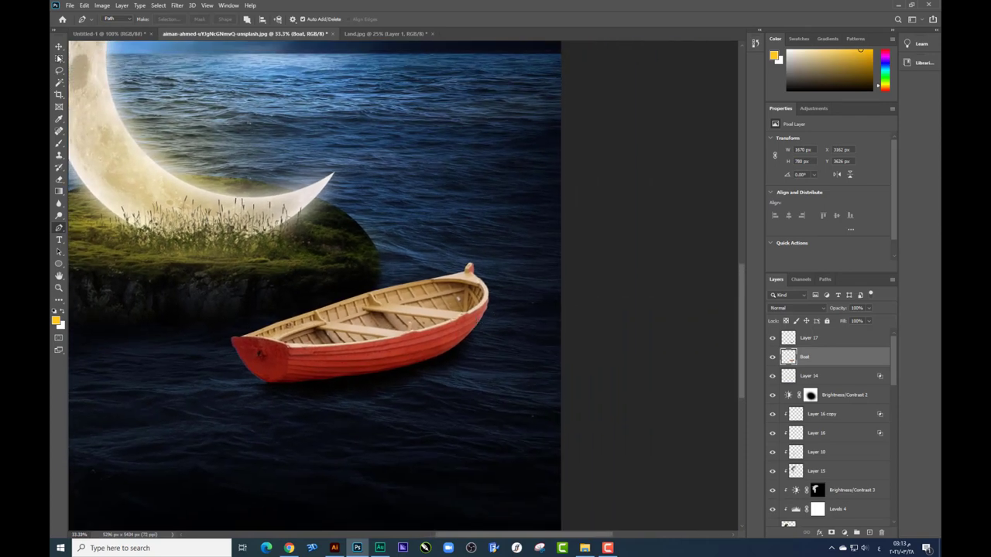
- Add a Brightness/Contrast adjustment clipped to Boat with brightness -150
click(59, 46)
click(845, 534)
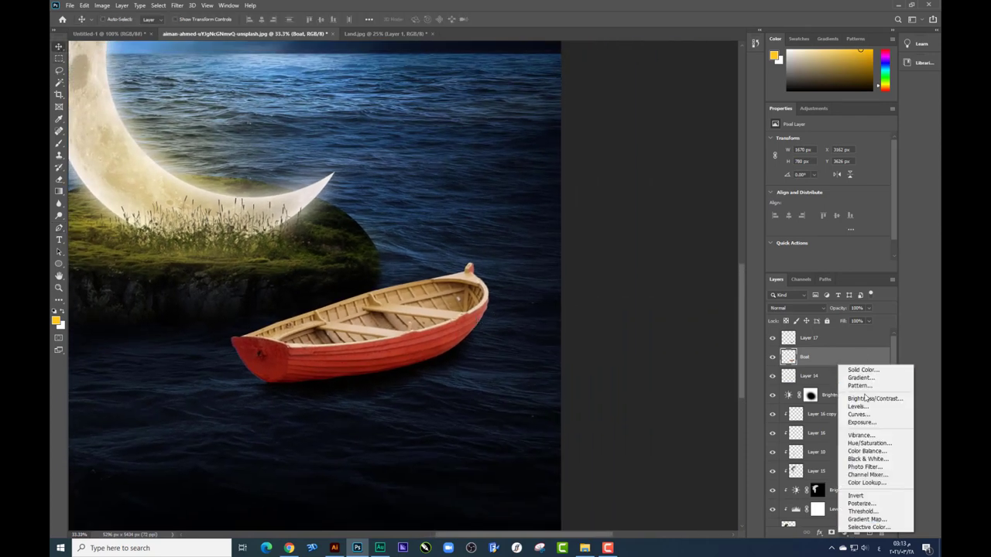
click(867, 395)
key(ctrl+alt+g)
drag(826, 165, 760, 168)
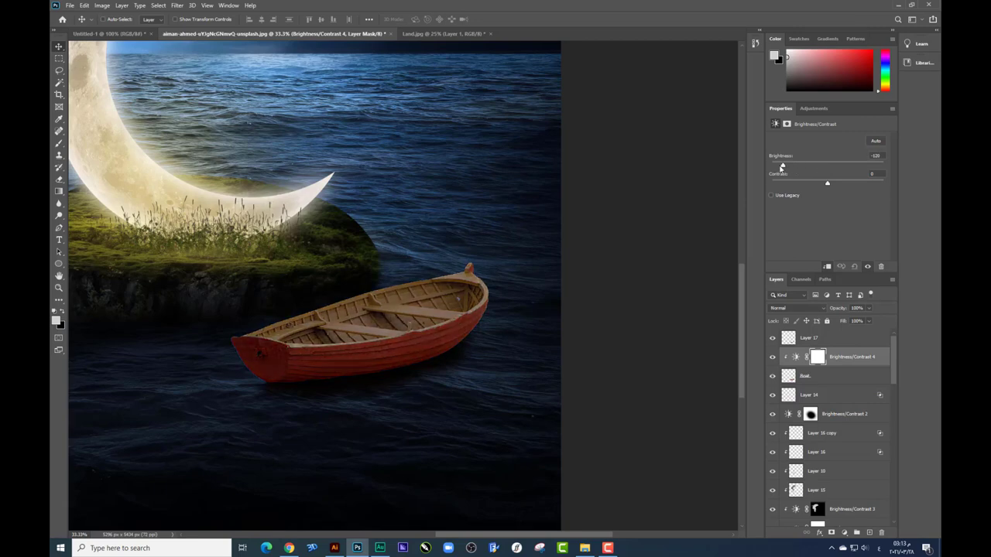
scroll(570, 181, down, 3)
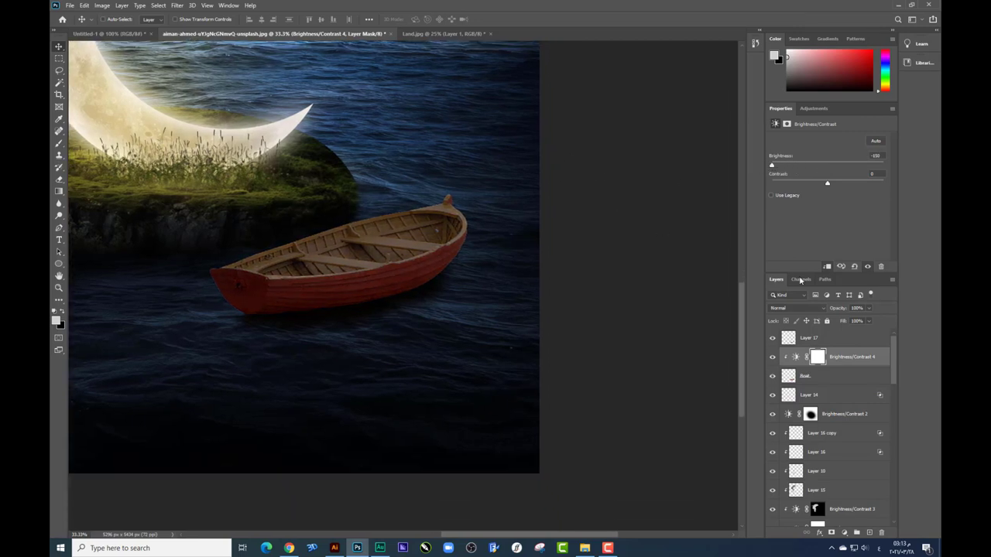
- On a new layer clipped to the boat, paint soft black shading along the hull's bottom
click(869, 533)
alt+click(286, 257)
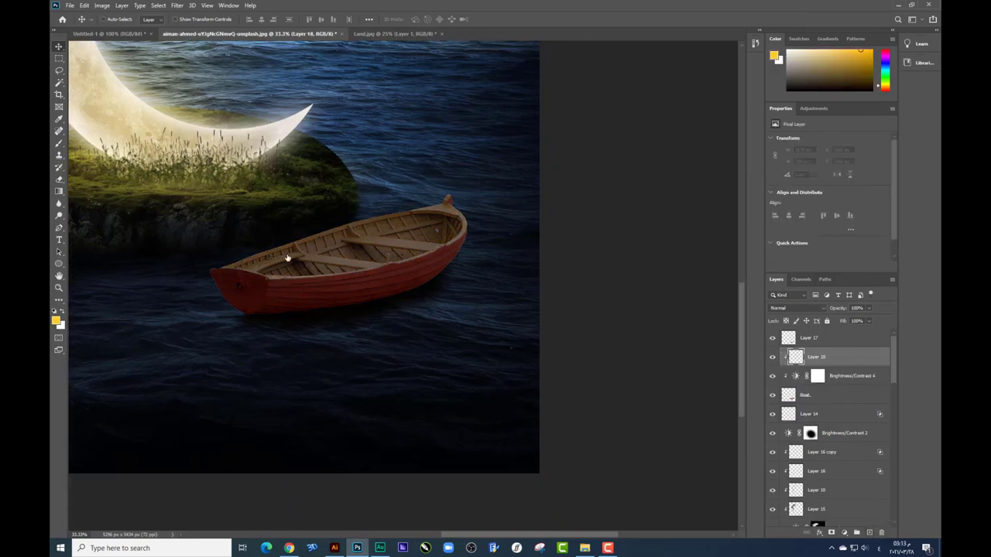
click(59, 143)
click(57, 322)
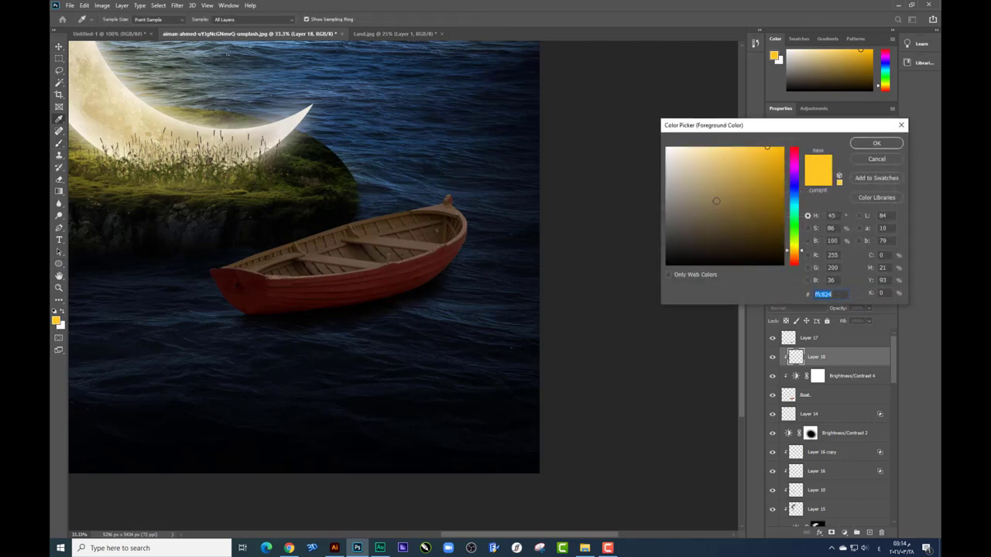
click(664, 267)
click(878, 143)
right_click(390, 281)
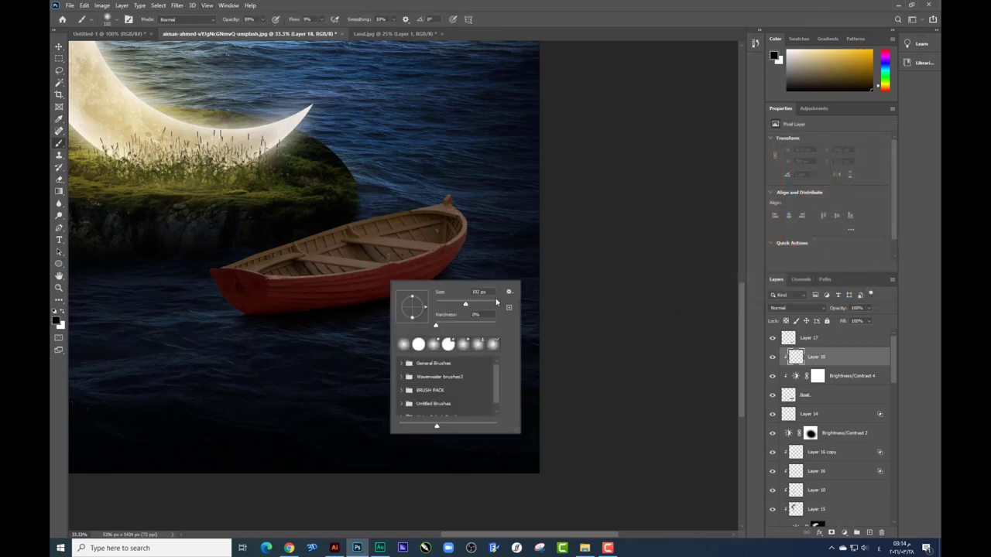
click(302, 311)
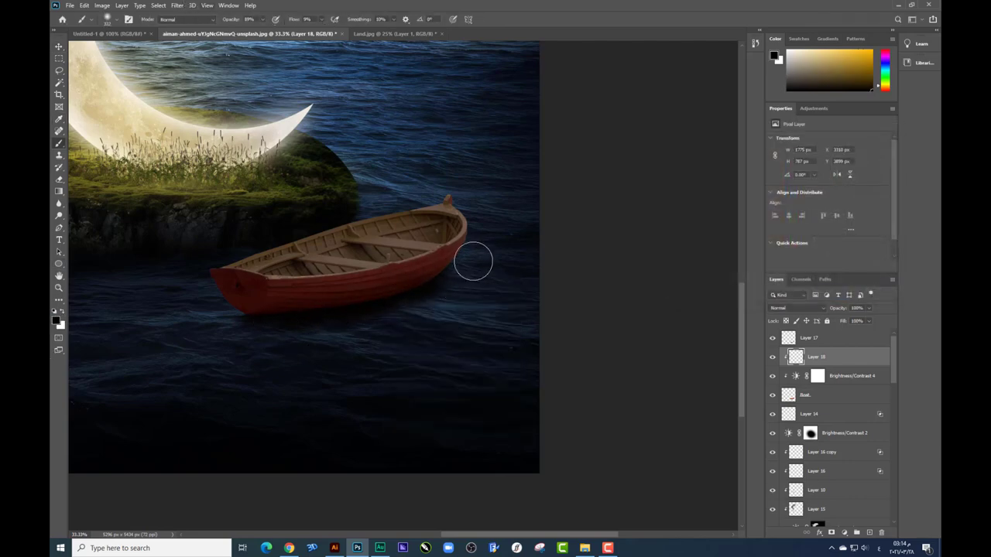
mouse_move(375, 318)
mouse_down()
mouse_move(282, 324)
mouse_move(219, 303)
mouse_move(374, 299)
mouse_move(470, 262)
mouse_move(279, 312)
mouse_move(460, 263)
mouse_move(480, 230)
mouse_move(473, 264)
mouse_move(268, 307)
mouse_move(243, 290)
mouse_move(407, 301)
mouse_up()
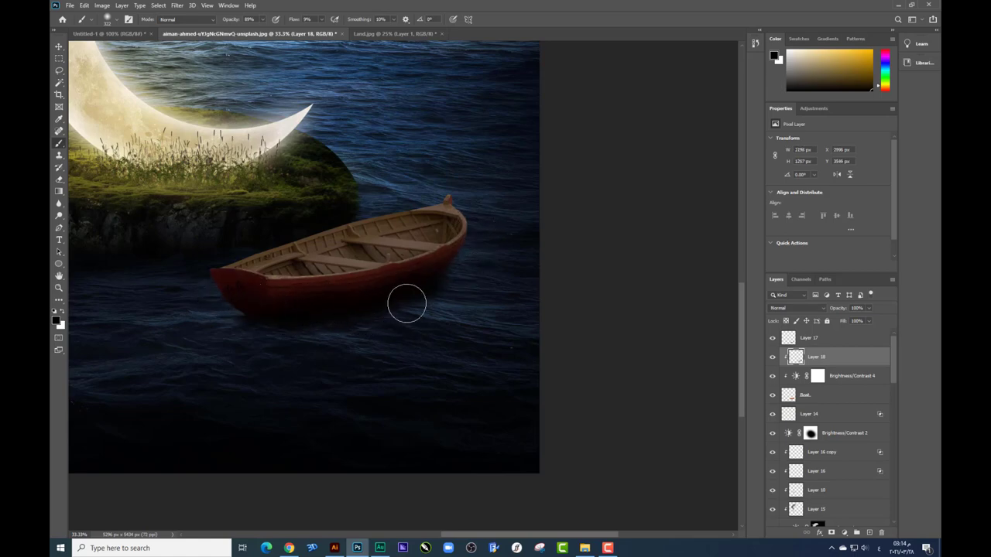
- Add Layer 19 above Layer 14 and paint a shadow beneath the boat
click(815, 414)
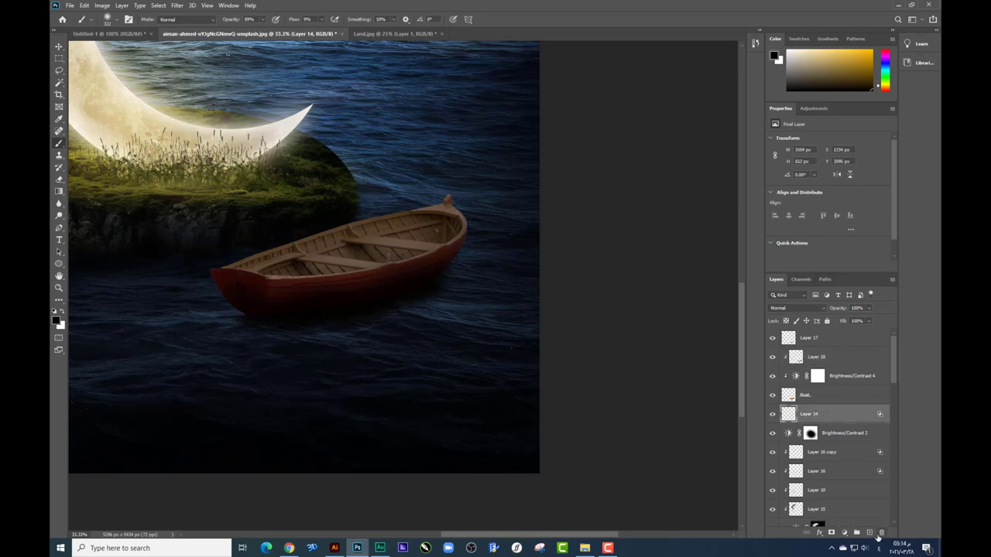
click(869, 533)
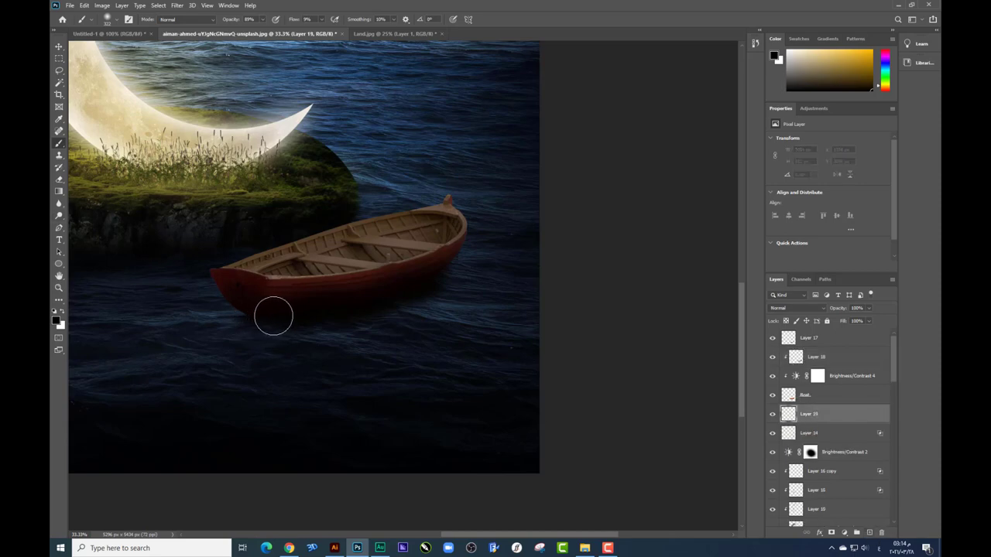
mouse_move(265, 319)
mouse_down()
mouse_move(460, 297)
mouse_move(441, 277)
mouse_move(454, 257)
mouse_move(446, 292)
mouse_move(476, 319)
mouse_up()
key(ctrl+z)
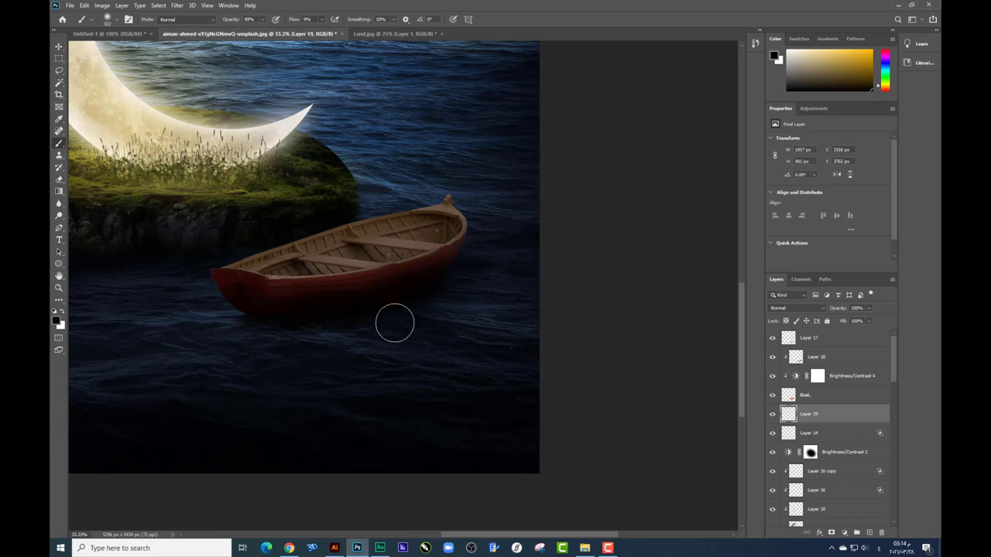
mouse_move(285, 324)
mouse_down()
mouse_move(306, 334)
mouse_move(345, 325)
mouse_move(240, 308)
mouse_move(385, 338)
mouse_move(407, 314)
mouse_move(519, 312)
mouse_move(457, 286)
mouse_move(503, 292)
mouse_move(372, 347)
mouse_move(341, 336)
mouse_move(292, 345)
mouse_move(336, 330)
mouse_up()
drag(425, 314, 485, 315)
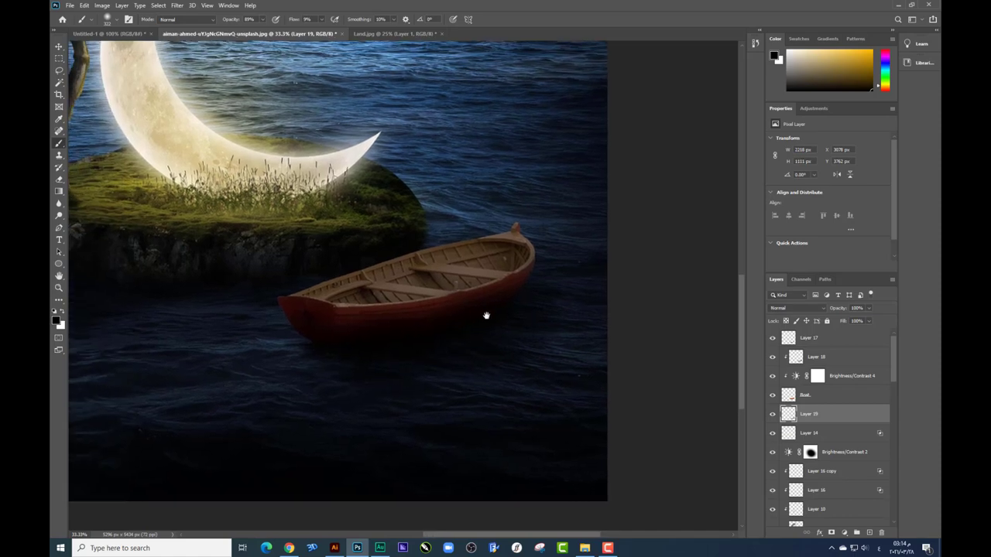
- Ease Layer 18's hull shading to 87% opacity
key(alt+bracketright)
key(alt+bracketright)
key(alt+bracketright)
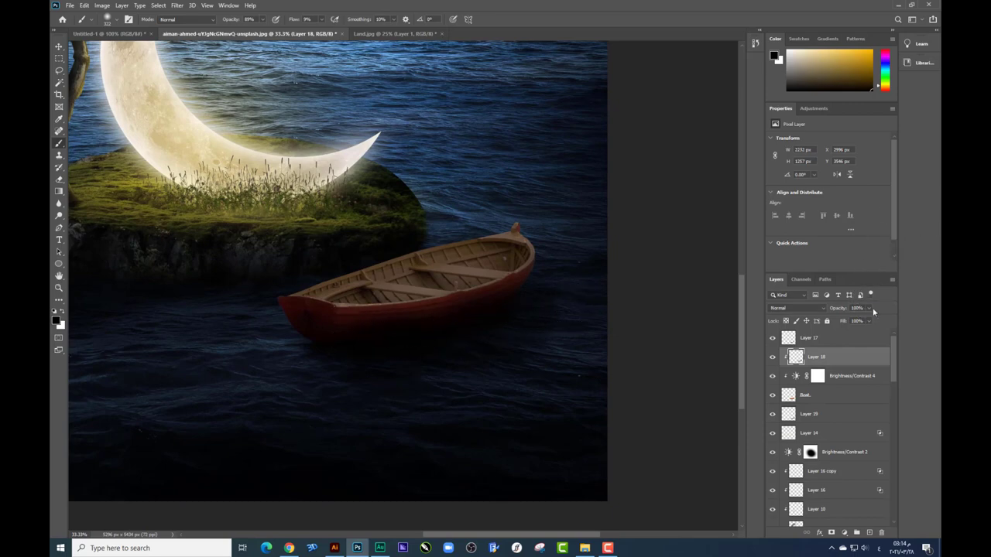
click(868, 308)
key(e)
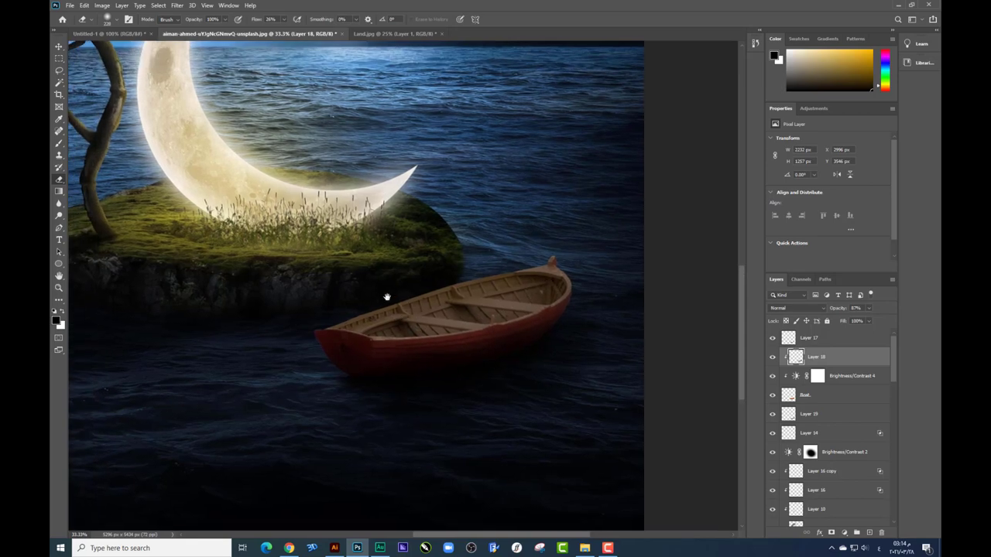
key(ctrl+plus)
key(ctrl+minus)
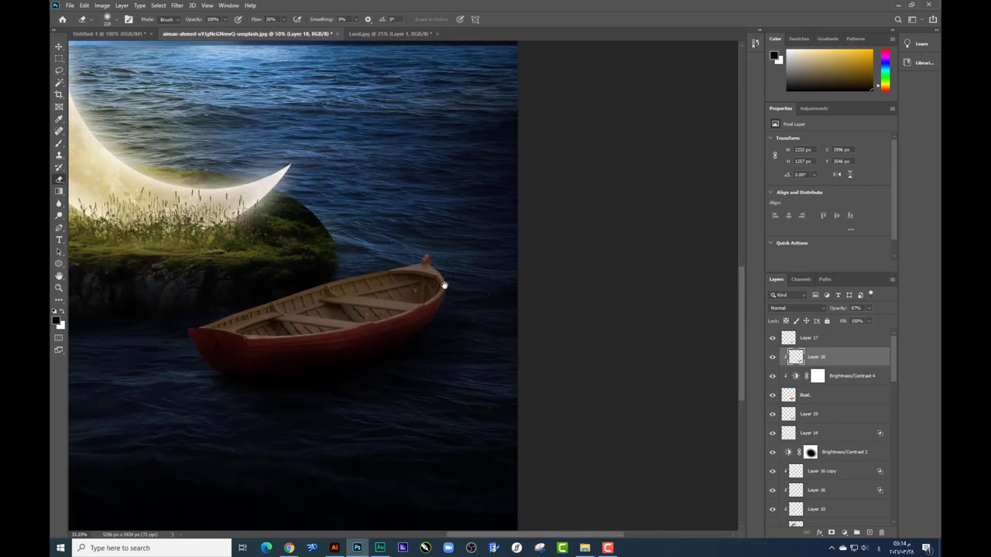
- Add a colorized Hue/Saturation adjustment clipped to the boat, with hue 33 and saturation 29
click(844, 534)
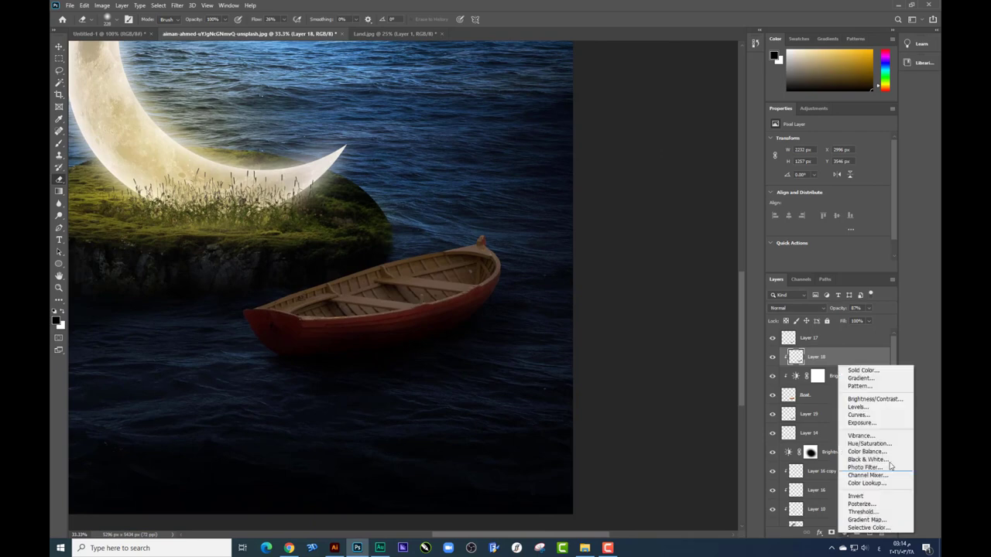
click(863, 443)
click(826, 266)
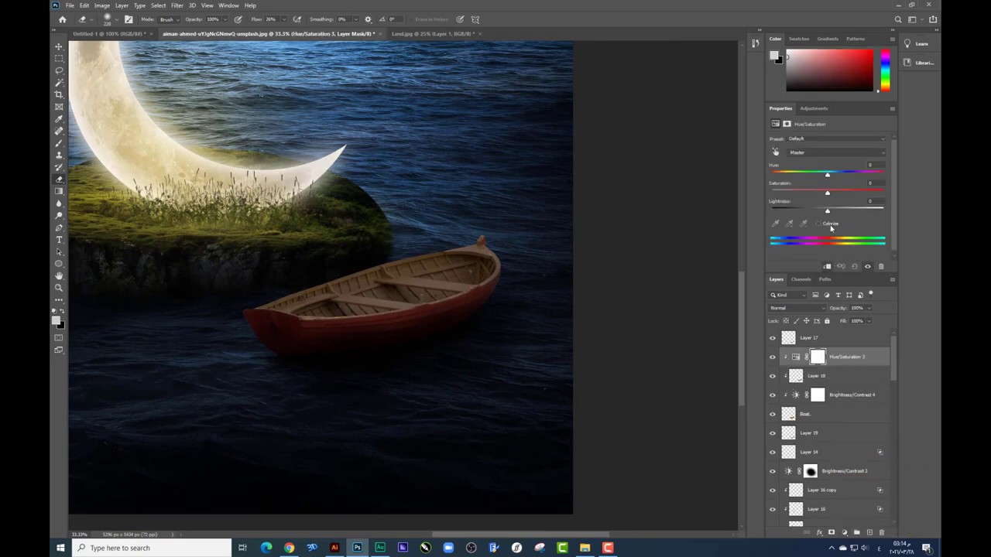
click(830, 223)
drag(784, 177, 774, 176)
drag(774, 177, 804, 195)
drag(417, 200, 470, 201)
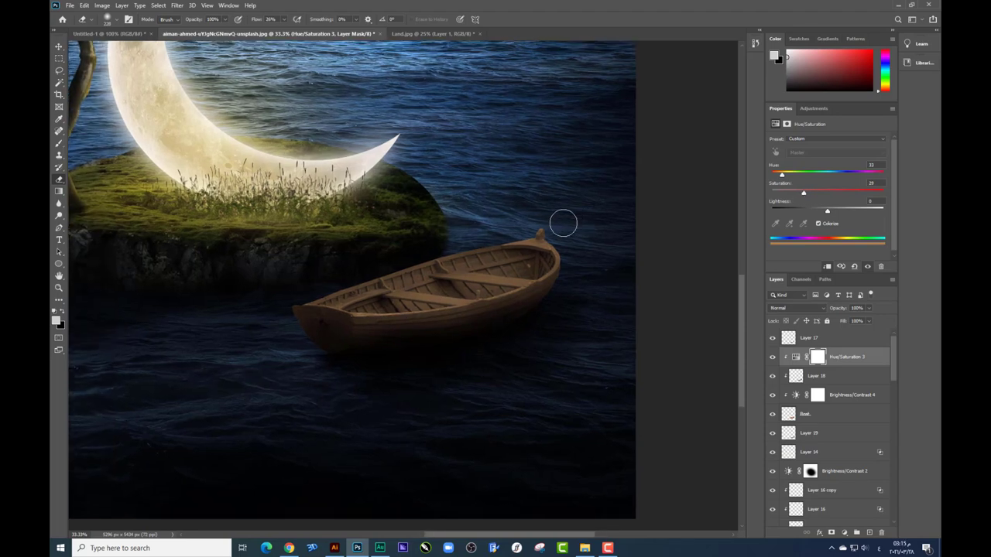
key(ctrl+plus)
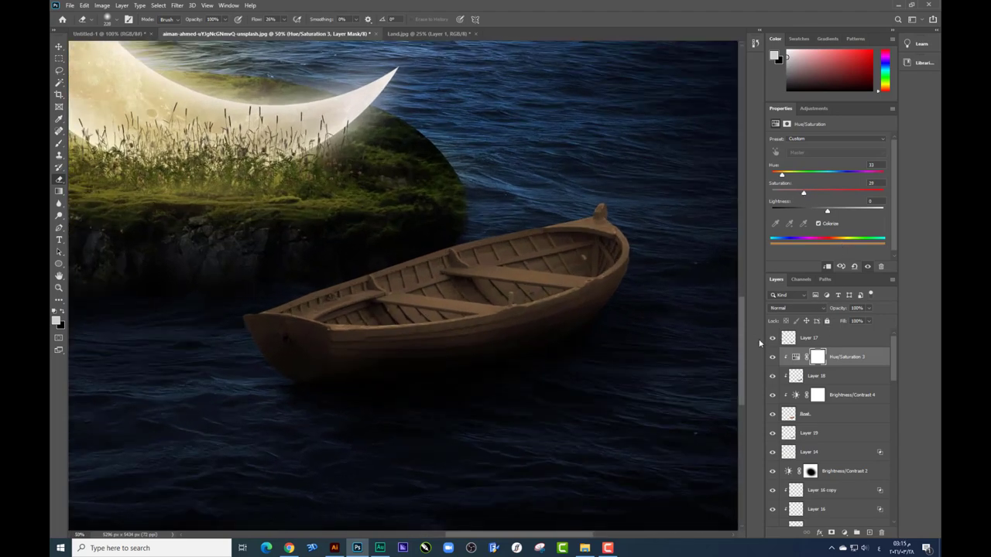
key(v)
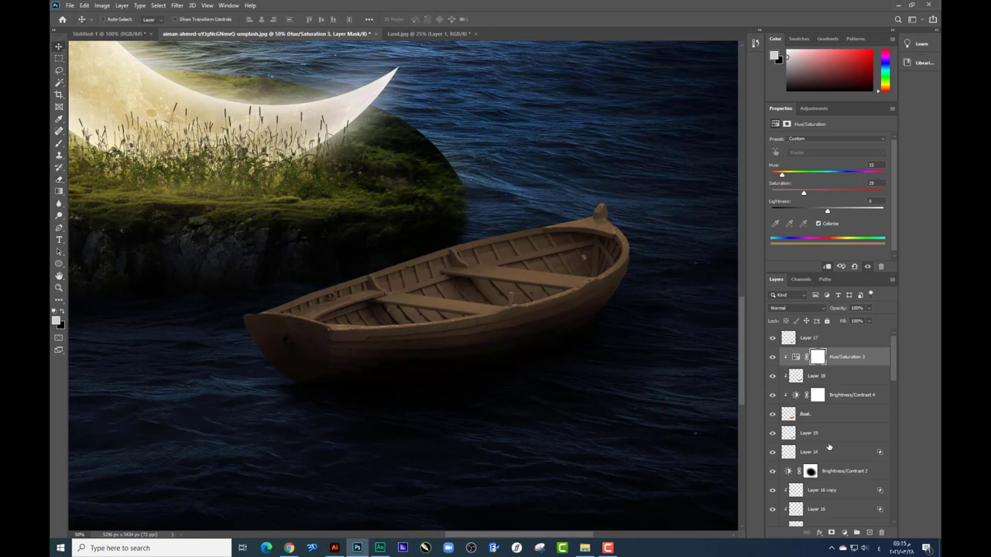
shift+click(833, 457)
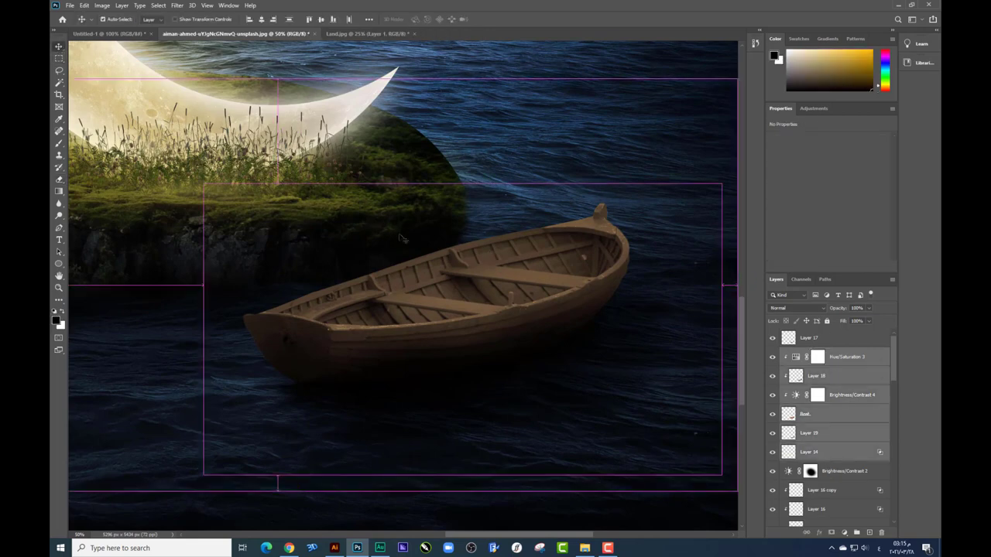
- Nudge the boat left on the water and merge Hue/Saturation 3 through Layer 19 into one layer
key(ctrl+e)
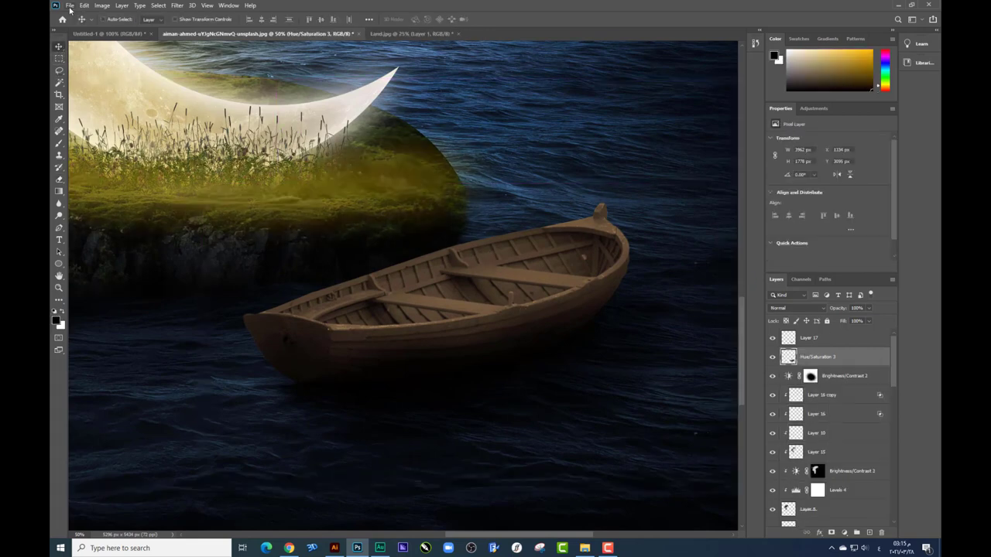
key(ctrl+plus)
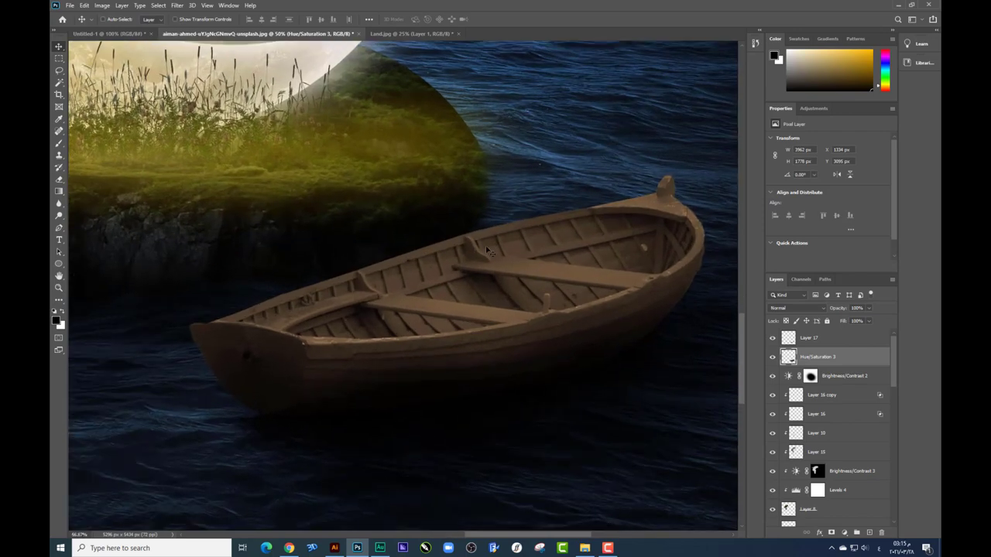
key(ctrl+z)
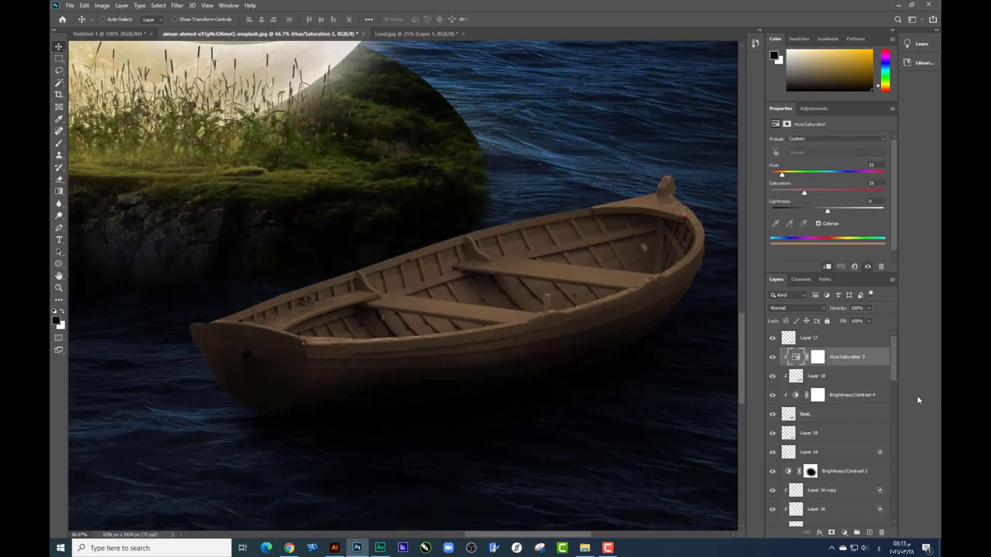
shift+click(814, 429)
mouse_move(617, 300)
mouse_down()
mouse_move(548, 246)
mouse_move(526, 281)
mouse_up()
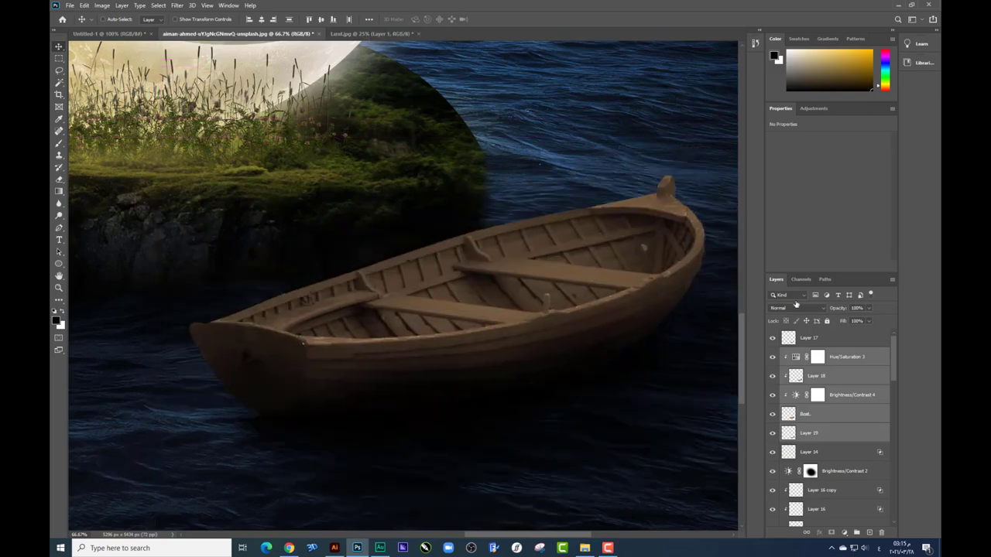
key(ctrl+minus)
key(ctrl+e)
drag(679, 274, 622, 275)
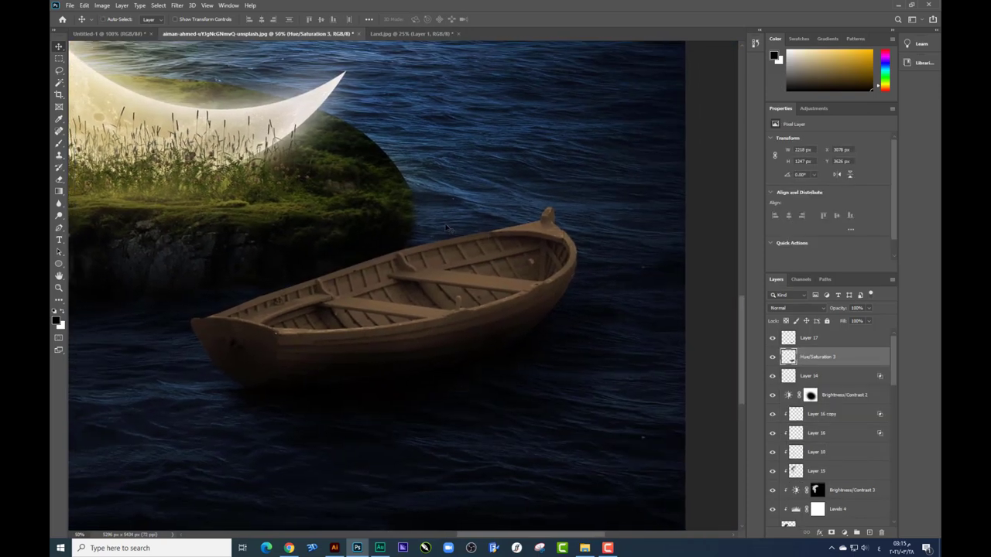
key(ctrl+plus)
key(ctrl+plus)
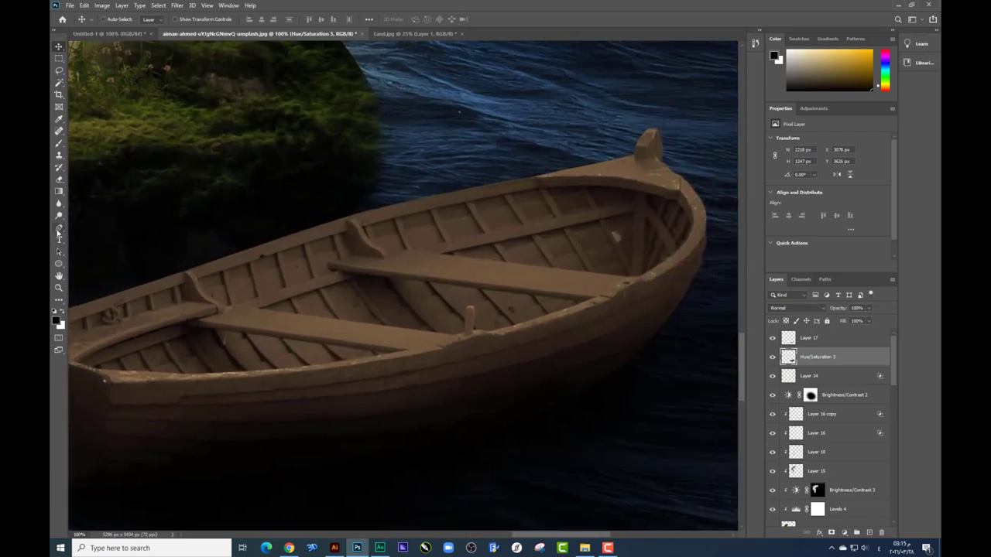
click(58, 232)
key(ctrl+minus)
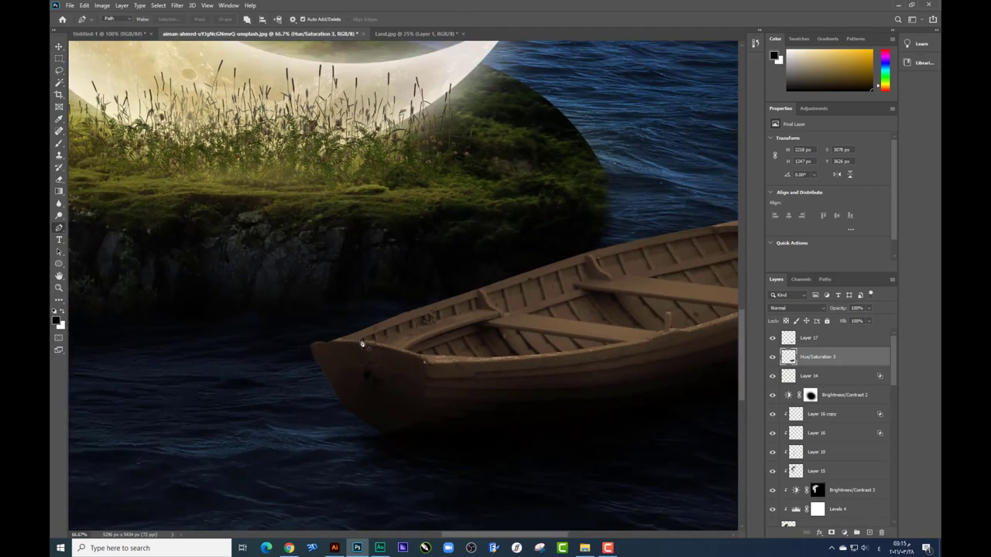
- Trace a pen path along the boat's upper rim, load it as a selection, and add a new layer
click(359, 343)
scroll(359, 343, right, 3)
scroll(359, 343, up, 1)
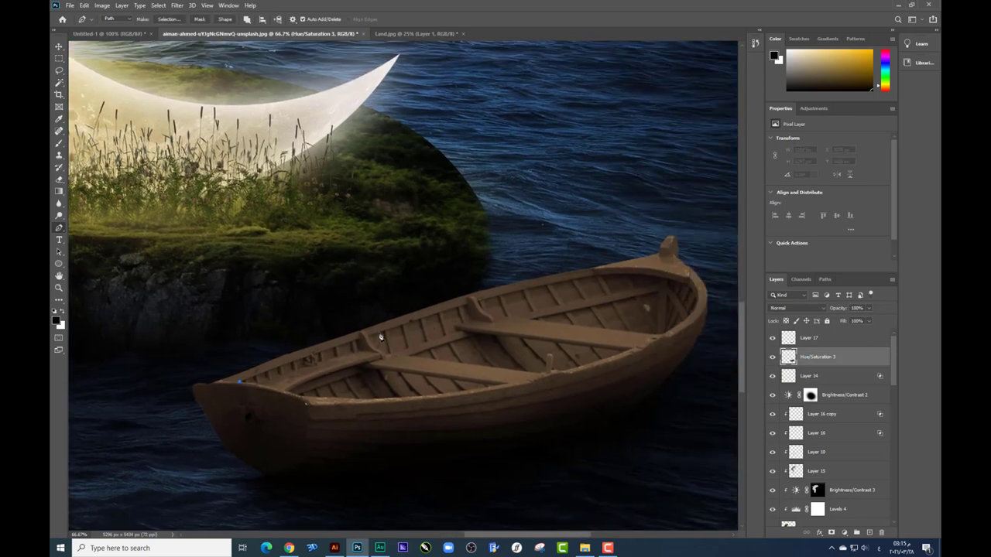
drag(378, 334, 412, 320)
drag(555, 285, 566, 286)
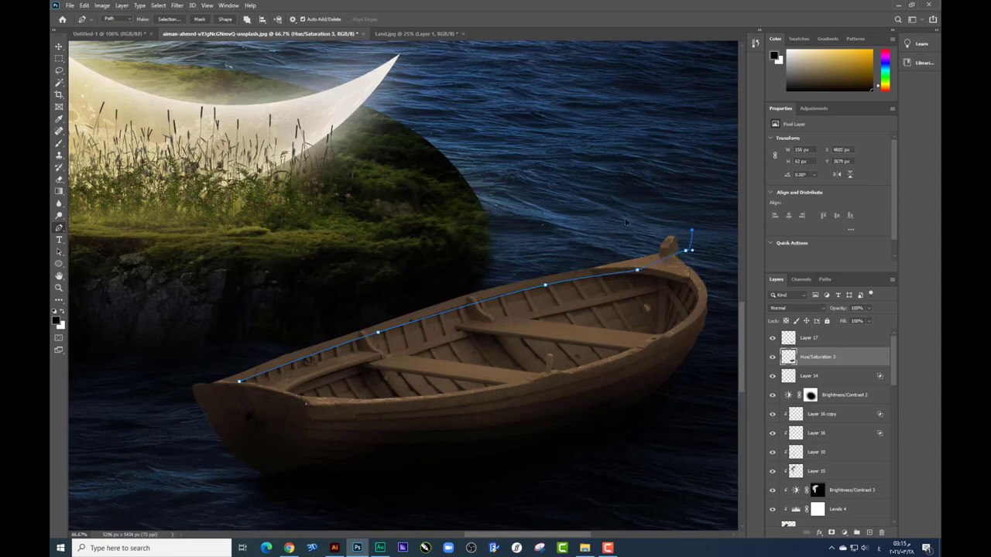
drag(685, 250, 213, 389)
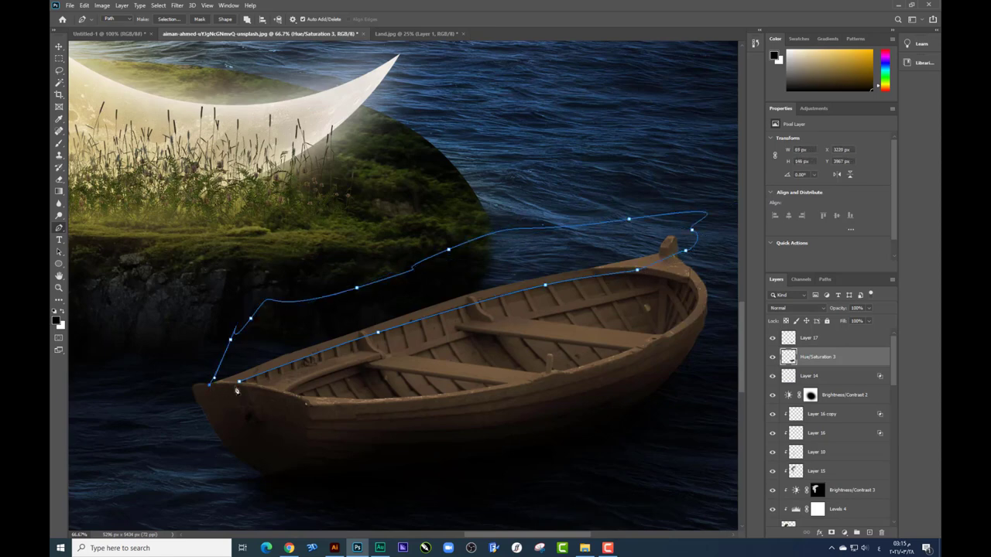
key(ctrl+Return)
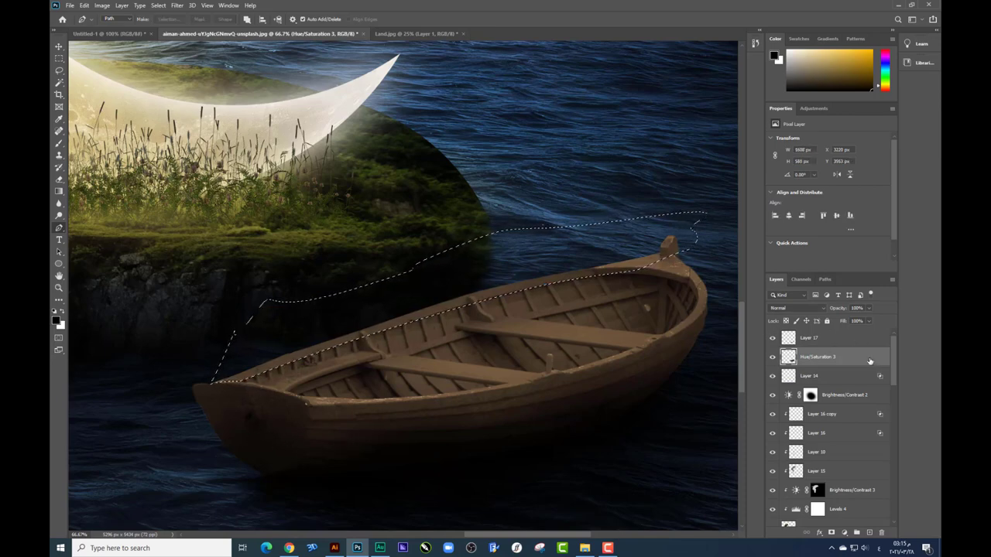
click(868, 532)
- Clip the new layer to the boat and brush moonlight-sampled light beige along the rim
alt+click(786, 364)
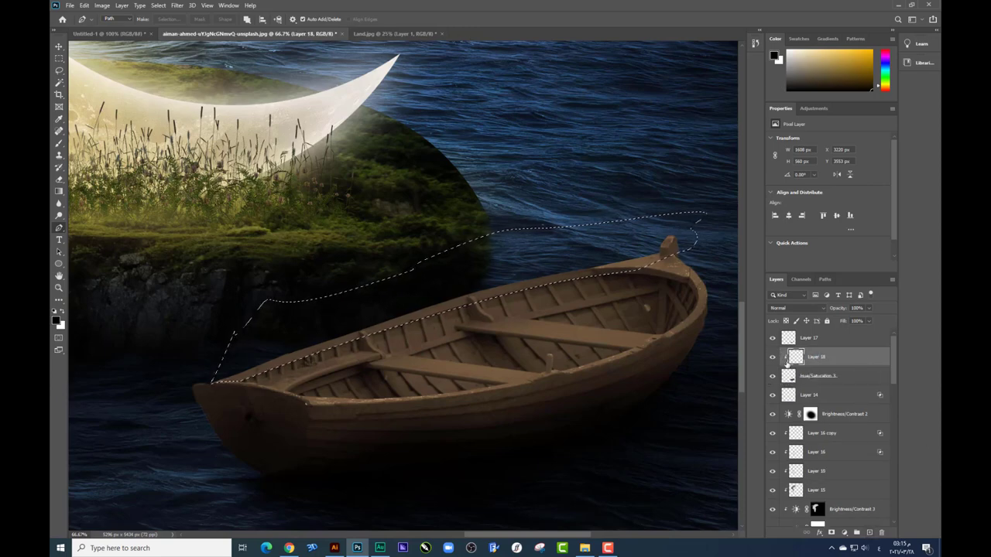
click(59, 143)
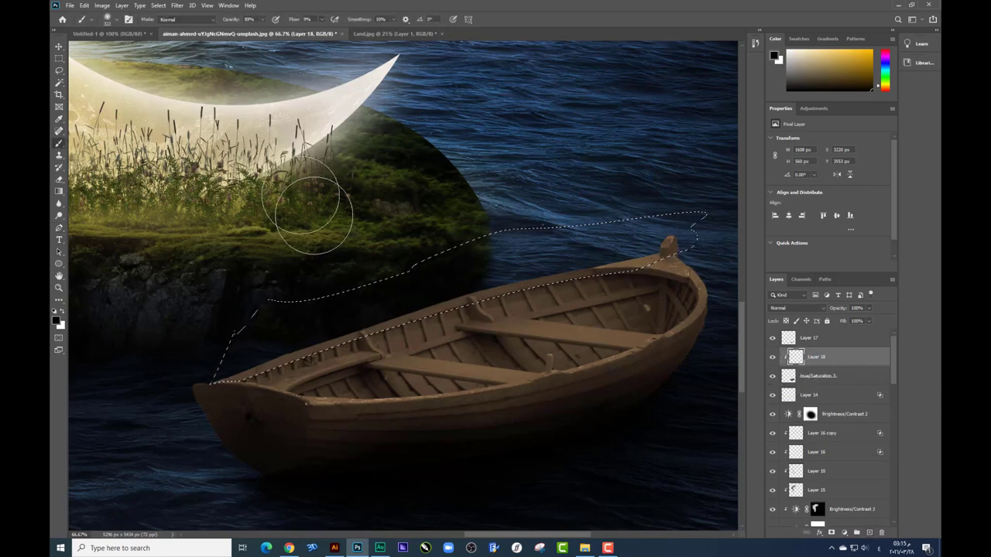
alt+click(124, 252)
click(55, 319)
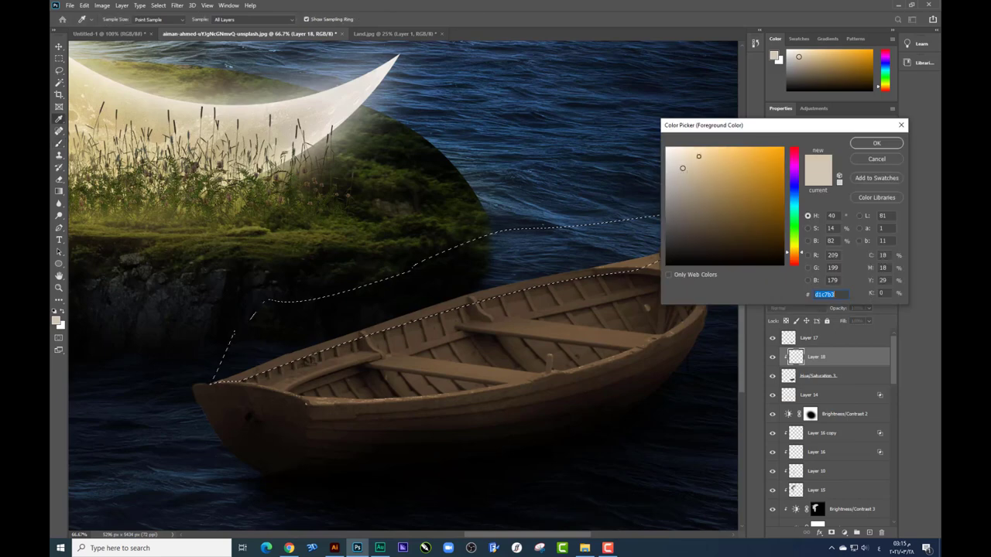
key(Return)
right_click(606, 254)
key(Return)
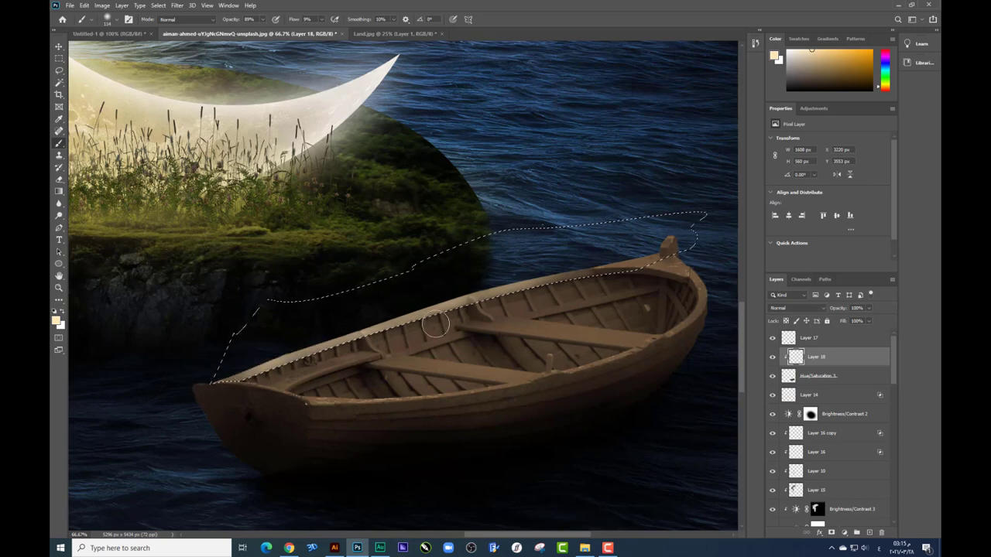
drag(535, 287, 647, 254)
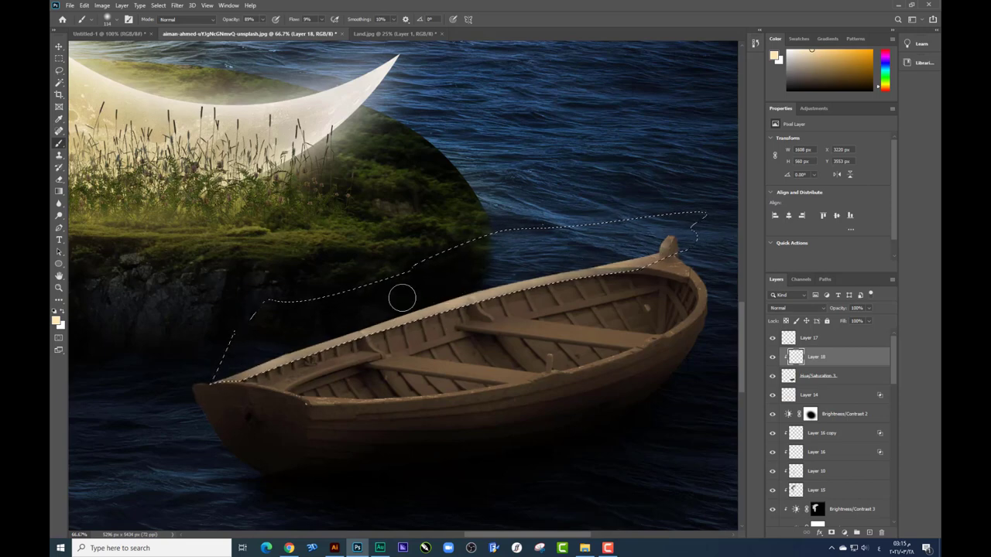
- Deselect, set the glow layer to Color Dodge, and erase excess glow with a smaller eraser
key(ctrl+d)
drag(401, 239, 289, 266)
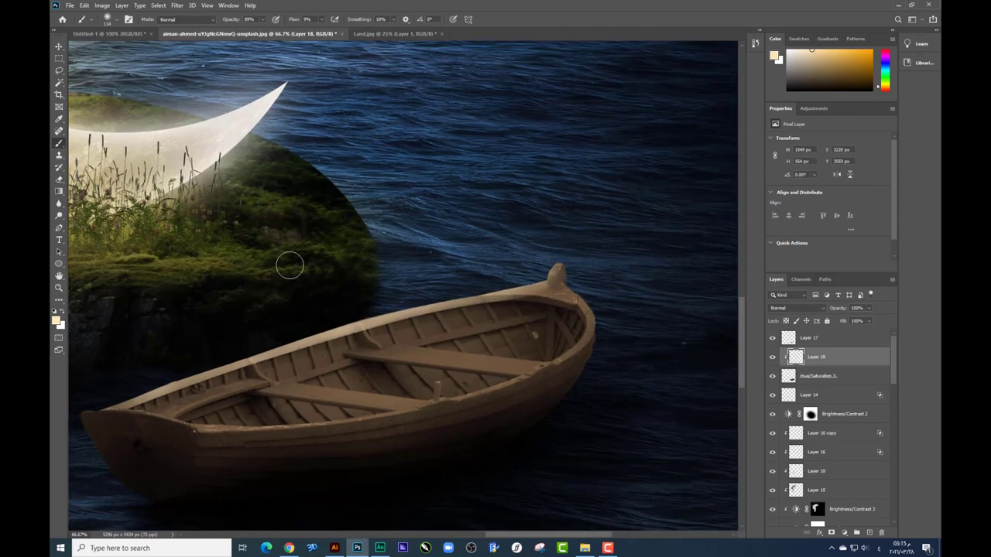
click(59, 180)
right_click(552, 332)
drag(627, 356, 611, 356)
key(Return)
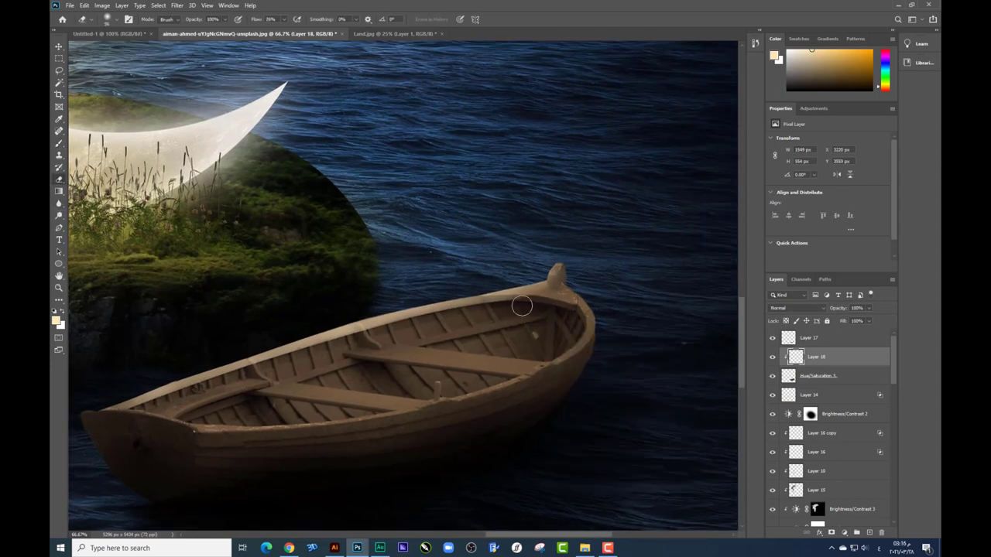
mouse_move(445, 319)
mouse_down()
mouse_move(294, 356)
mouse_move(218, 389)
mouse_move(358, 315)
mouse_up()
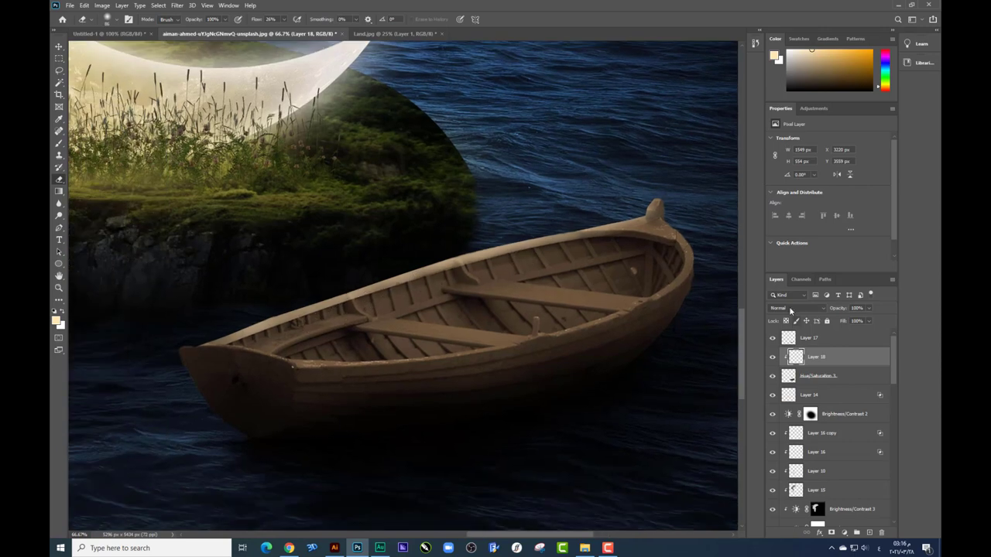
click(790, 310)
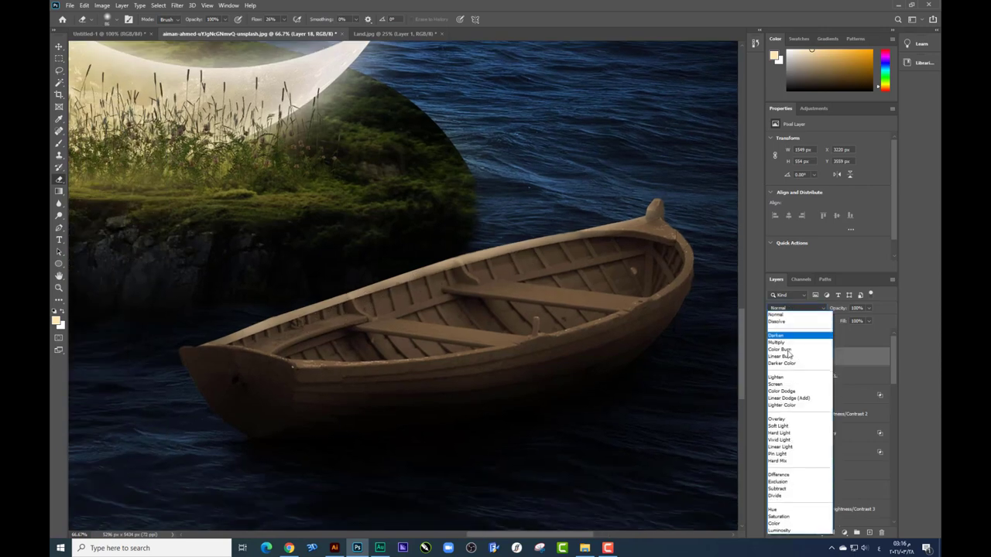
click(788, 392)
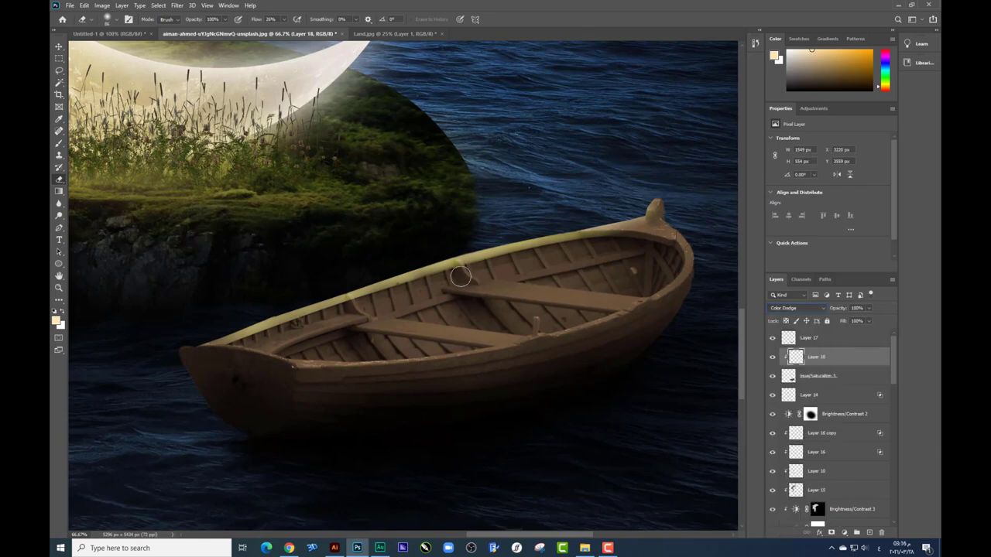
drag(460, 276, 312, 321)
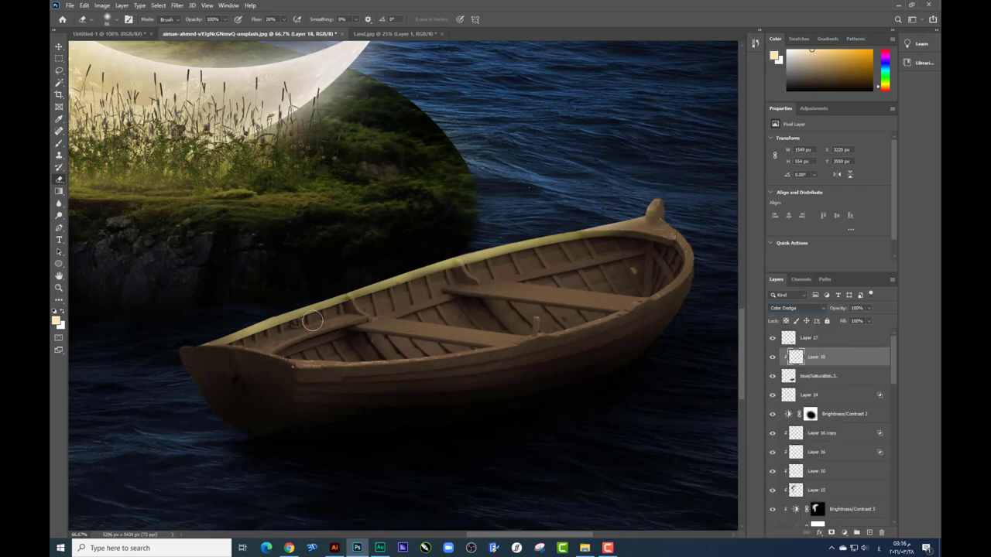
- Limit Layer 18's rim glow to brighter underlying areas in Blending Options
right_click(820, 357)
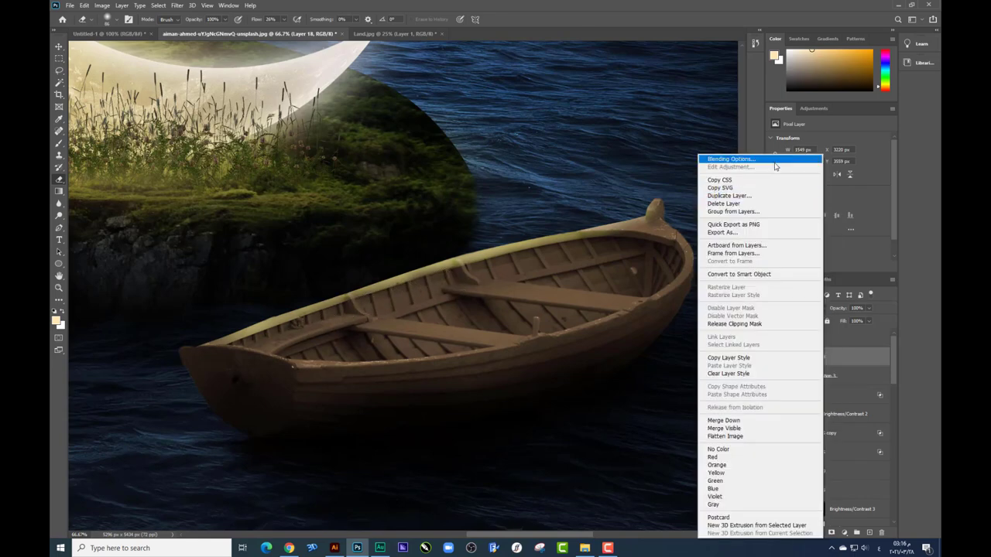
key(Escape)
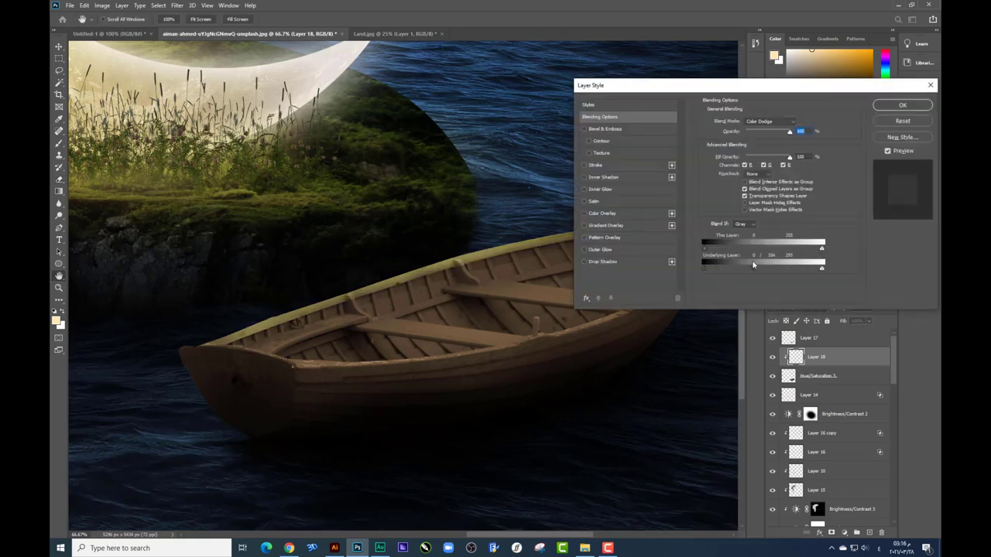
key(Return)
key(ctrl+minus)
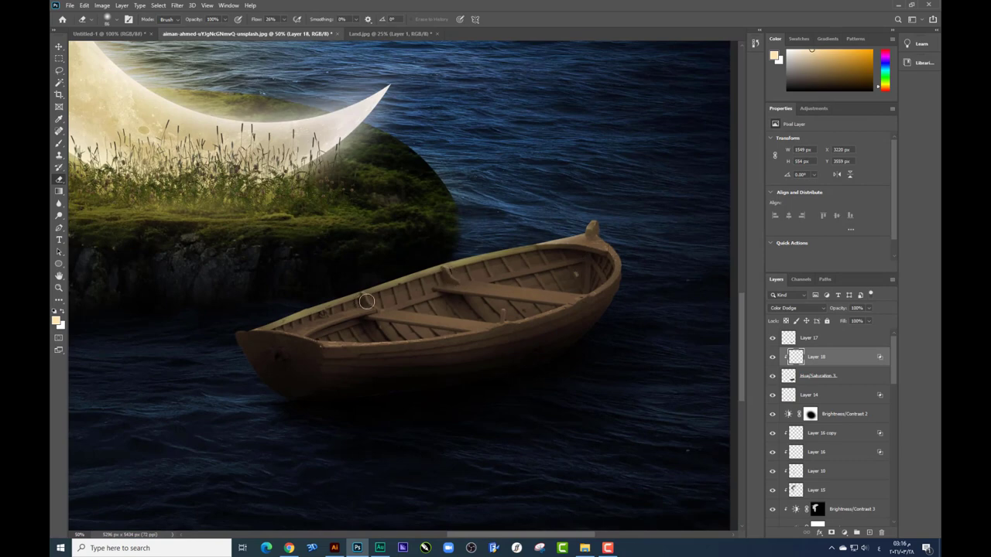
- Duplicate the rim glow layer and erase part of the copy along the rim
key(ctrl+j)
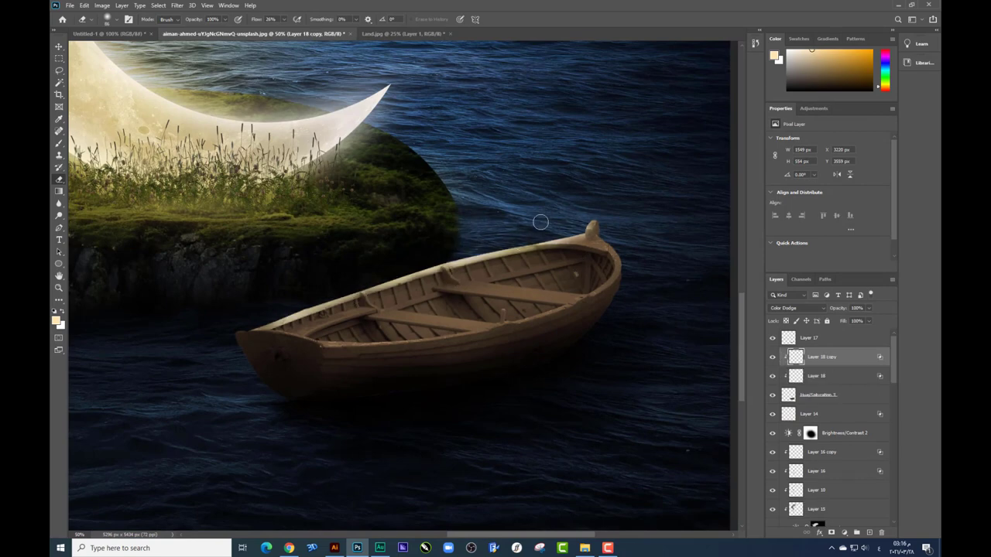
drag(431, 273, 398, 273)
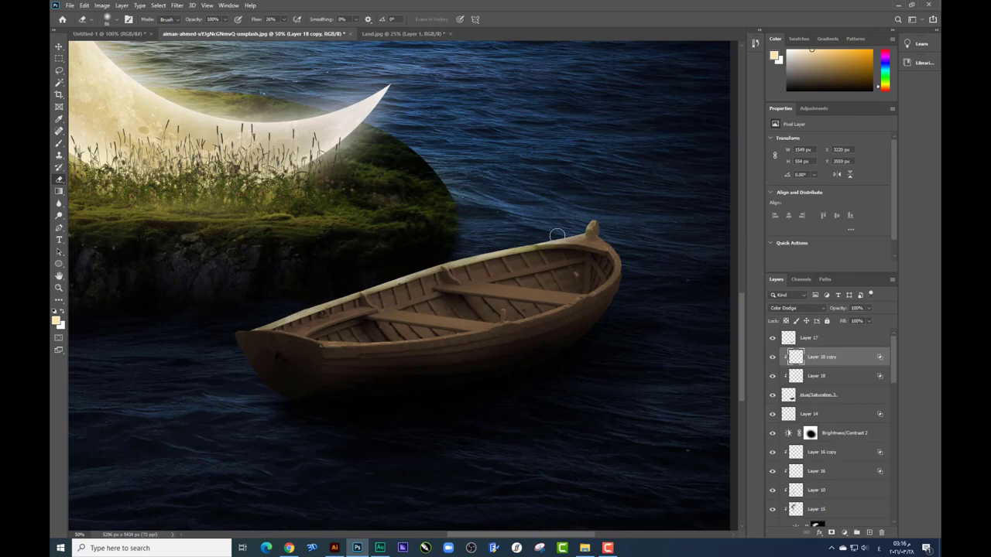
key(ctrl+plus)
key(ctrl+plus)
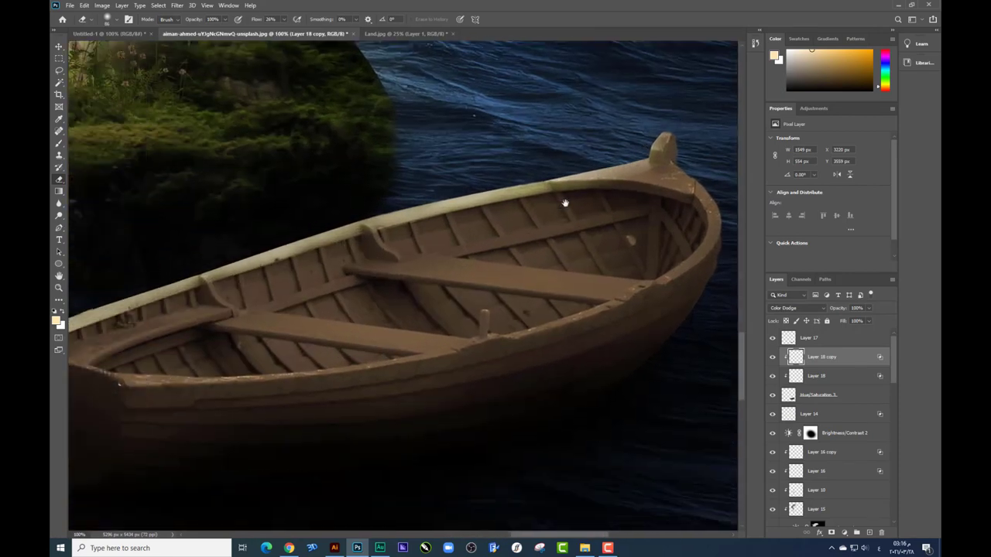
scroll(576, 201, left, 1)
- Trace both boat seats with a pen path and load it as a selection
click(58, 229)
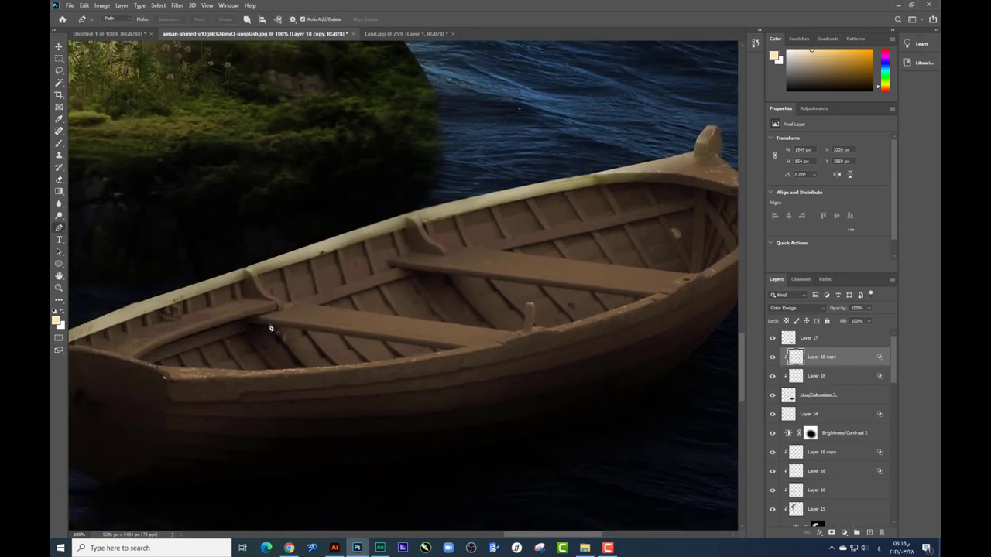
drag(250, 318, 297, 301)
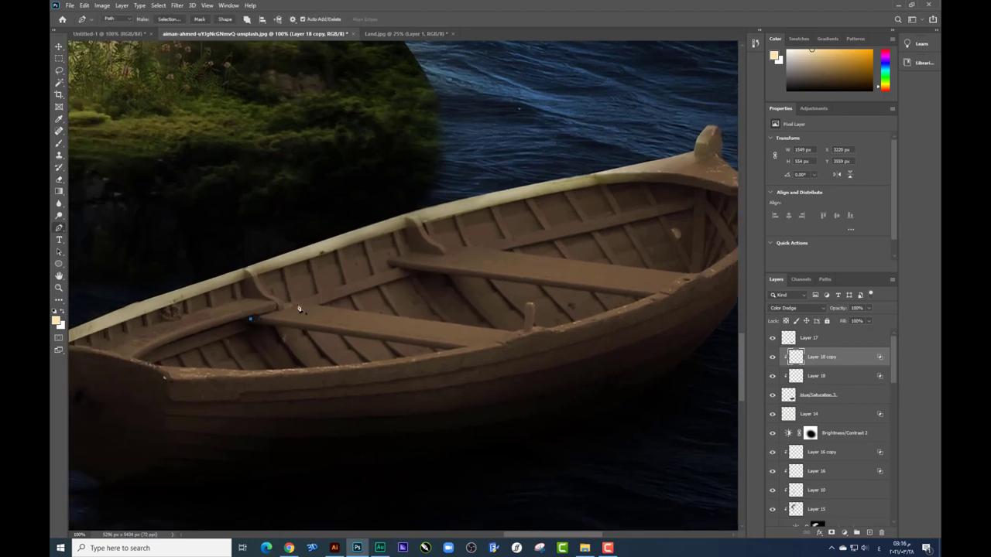
click(517, 334)
click(388, 264)
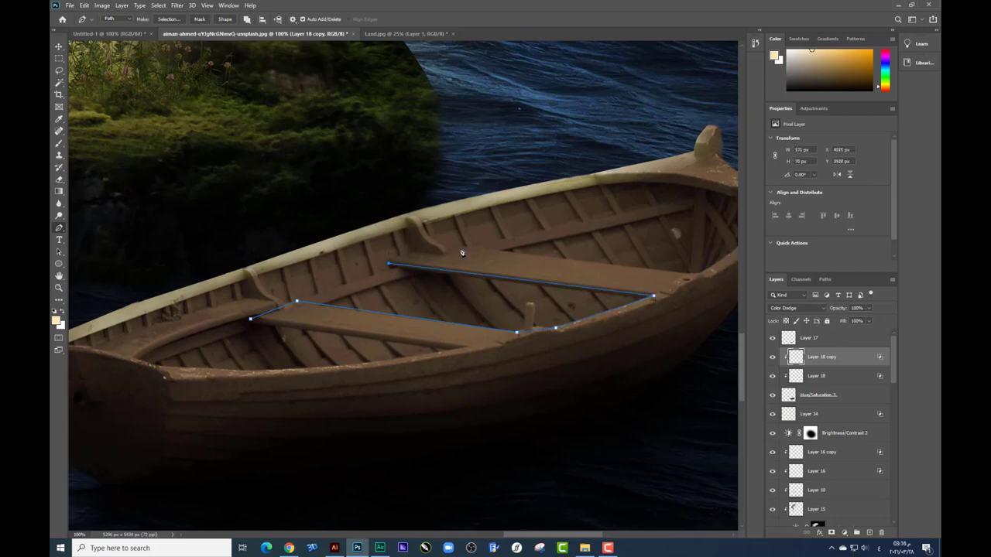
click(696, 275)
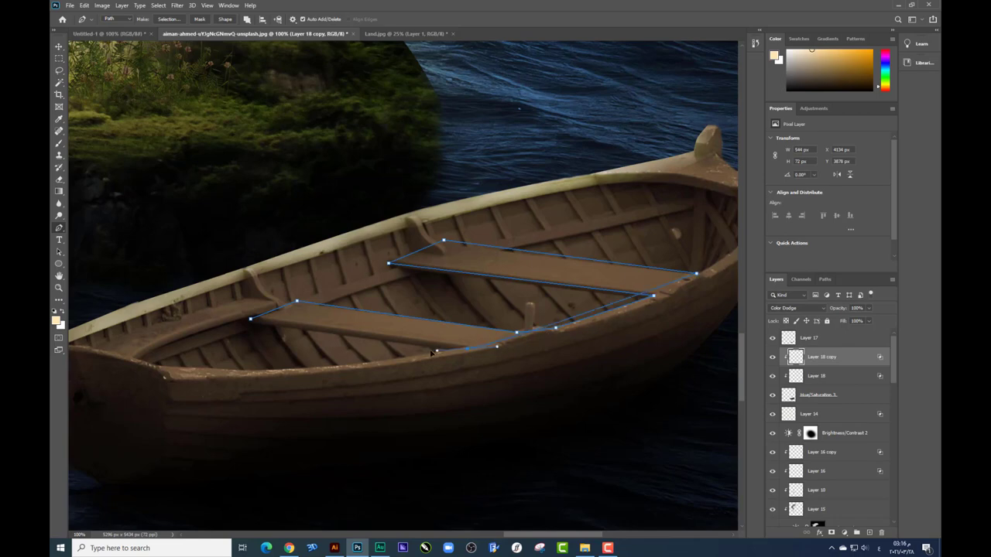
drag(466, 349, 307, 362)
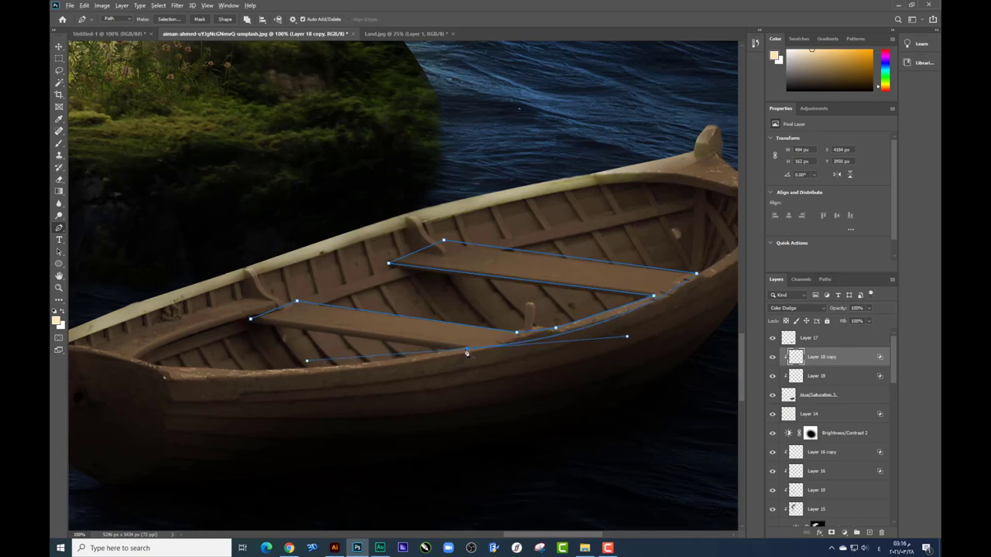
click(251, 318)
key(ctrl+Return)
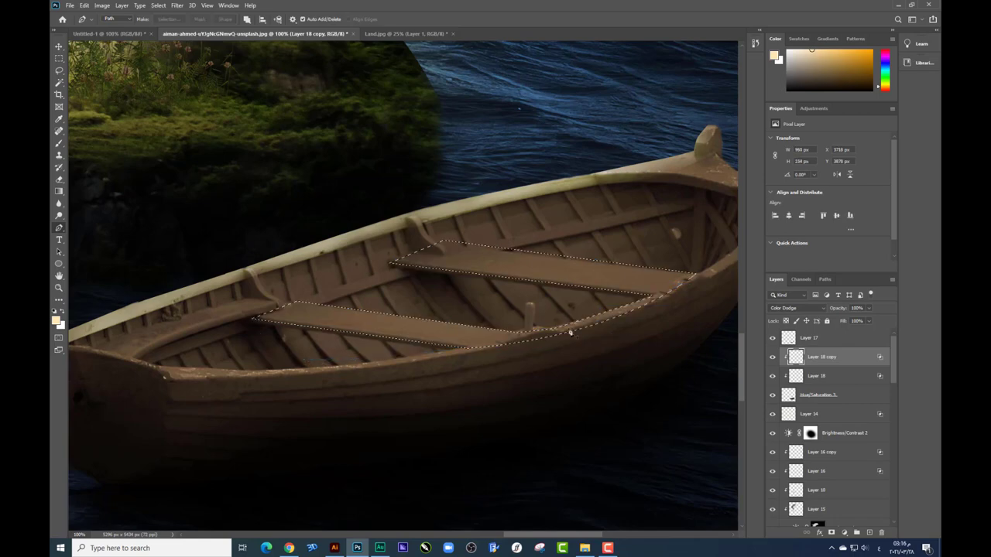
- Paint soft light onto the upper and lower seats on a new layer, then deselect
click(868, 533)
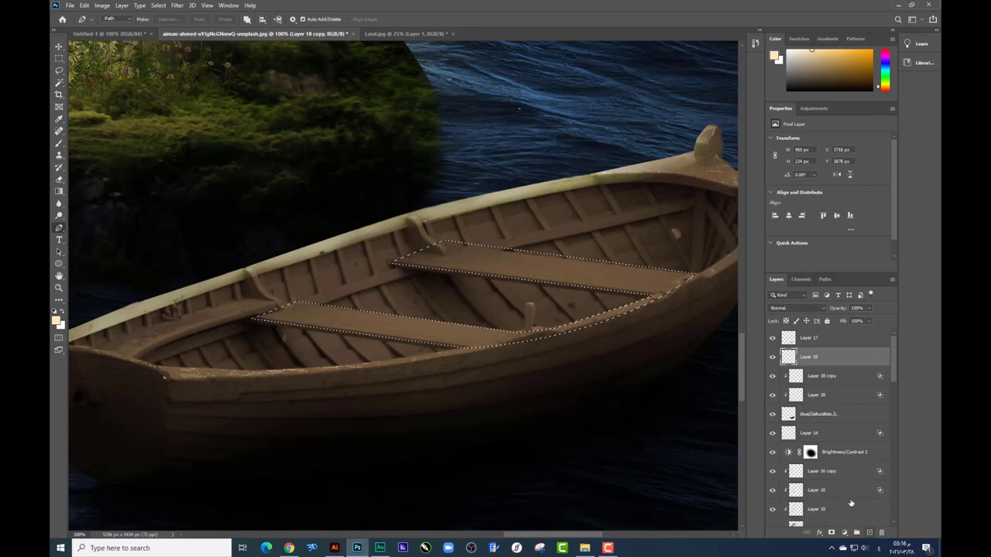
click(59, 144)
mouse_move(586, 276)
mouse_down()
mouse_move(522, 276)
mouse_move(419, 334)
mouse_up()
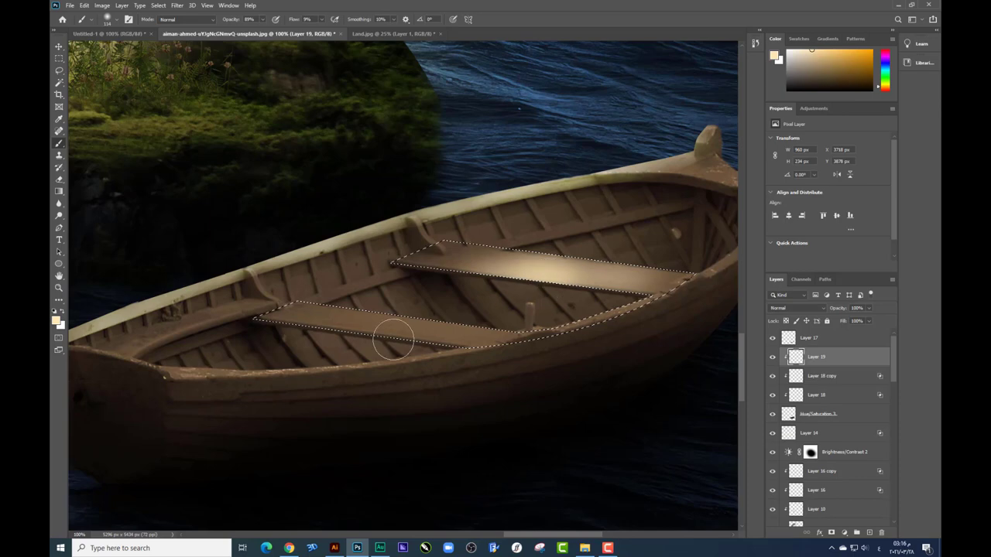
drag(419, 334, 465, 337)
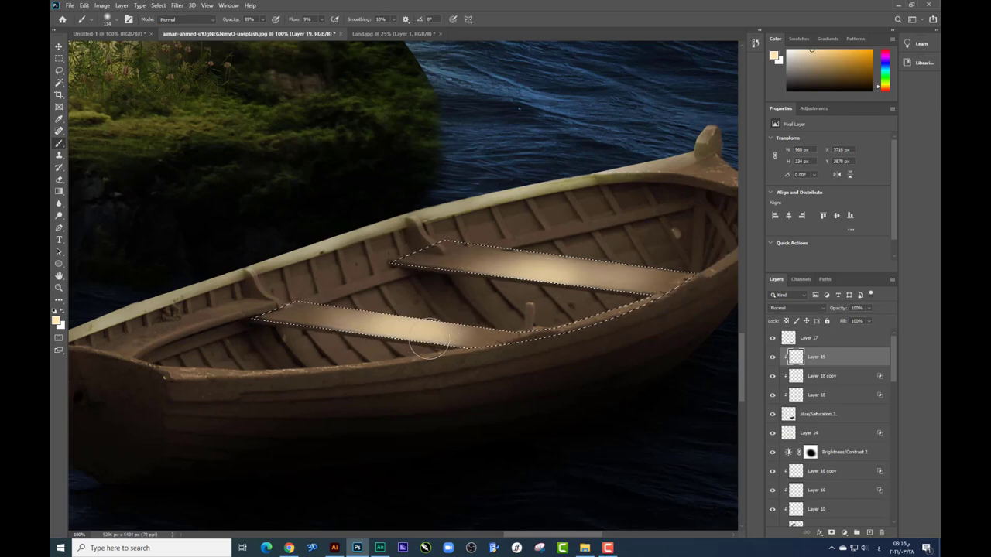
key(ctrl+d)
key(ctrl+minus)
- Adjust Layer 19's Blend If settings and soften the seat highlights with a soft eraser
right_click(823, 356)
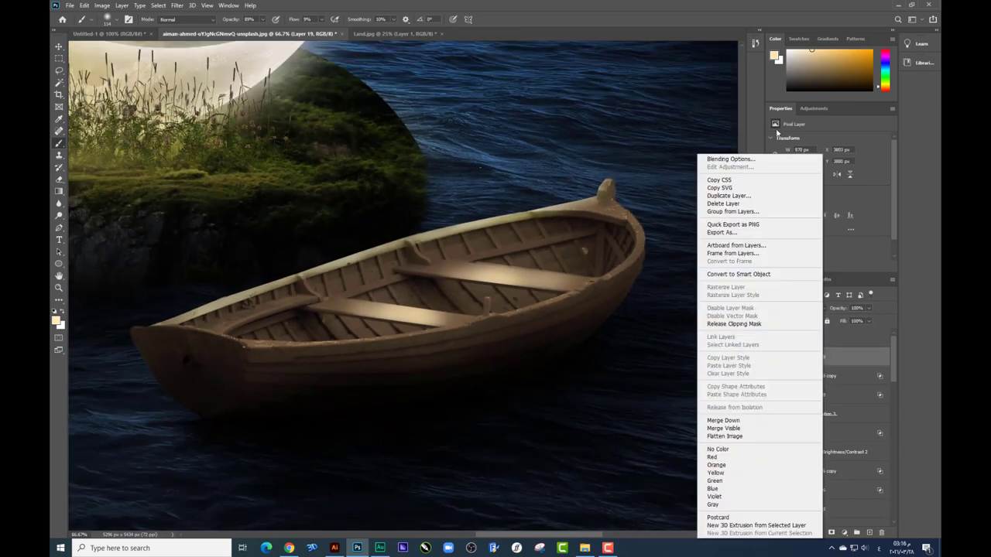
click(750, 160)
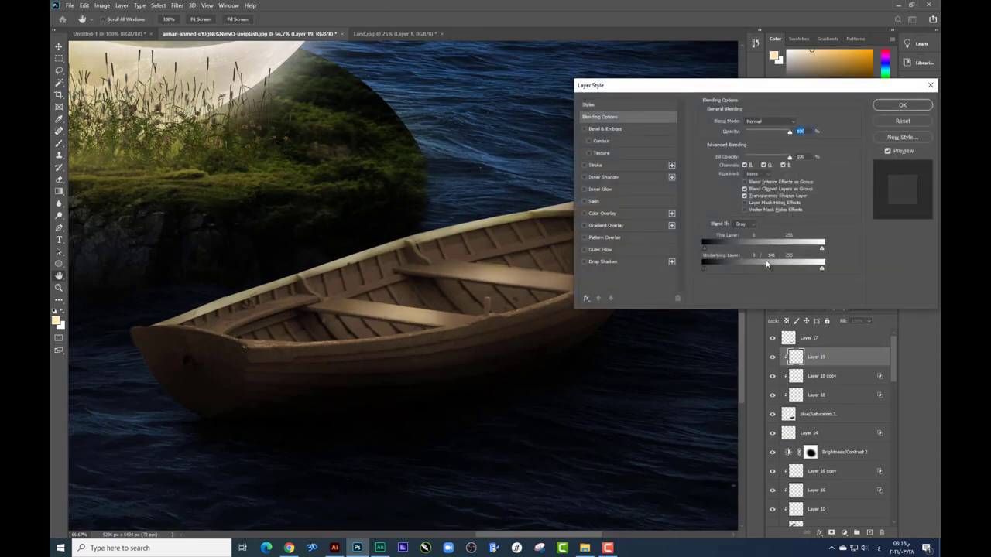
key(Return)
click(61, 179)
right_click(542, 251)
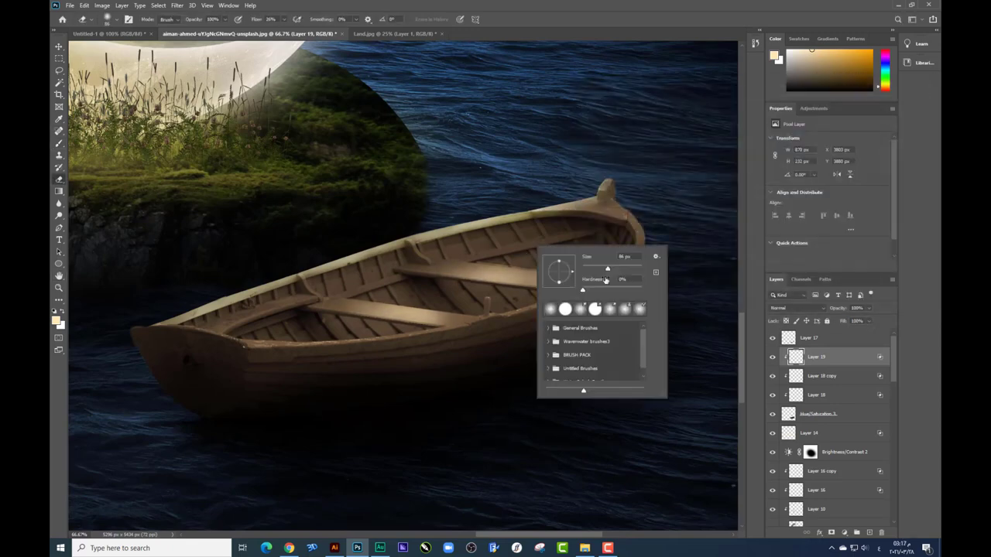
key(Return)
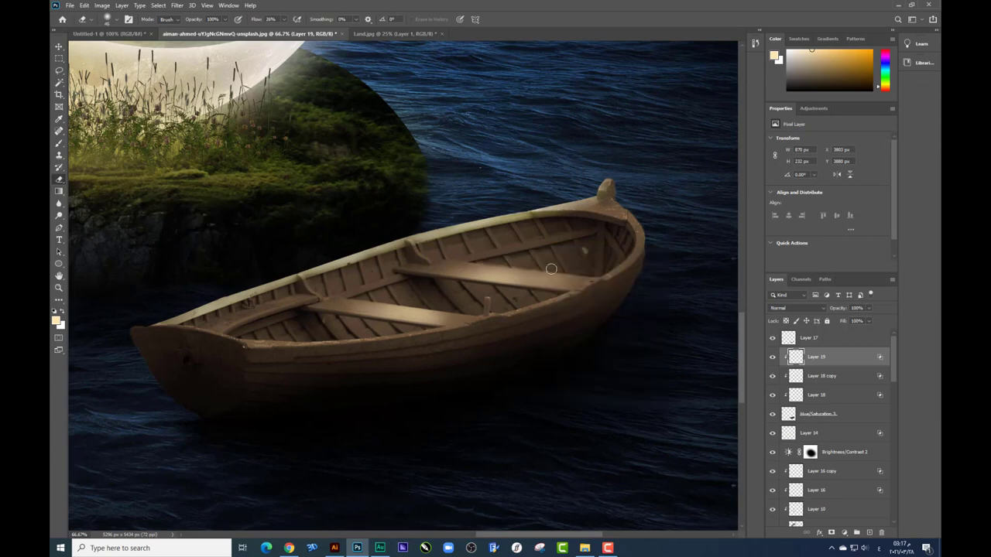
scroll(502, 257, down, 5)
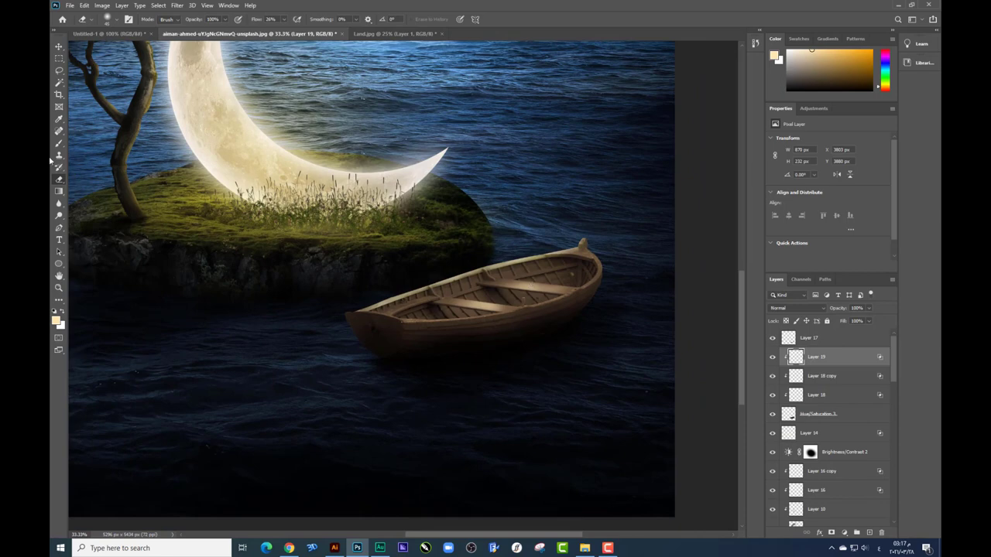
- Brush a faint light along the boat's edge, then set the brush to 84 px
click(58, 144)
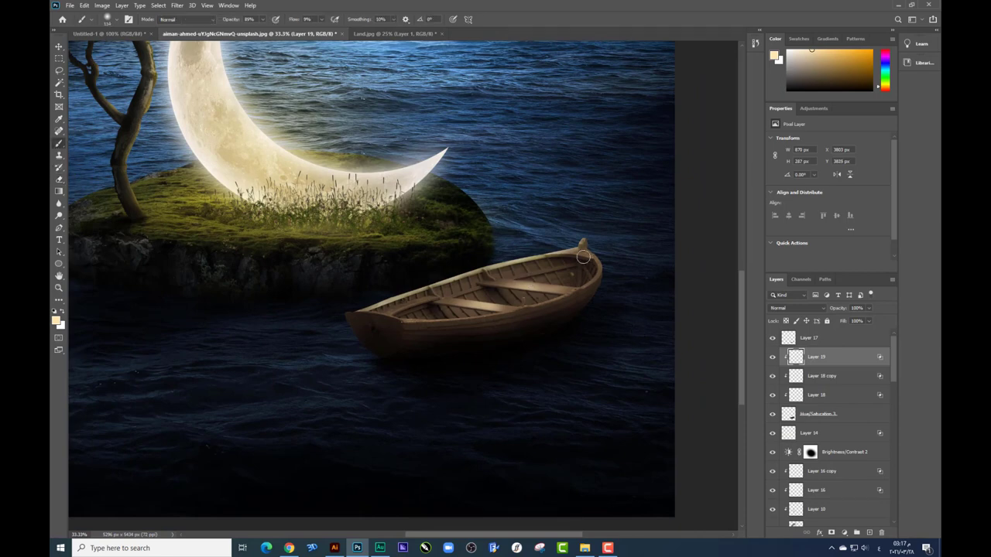
right_click(568, 295)
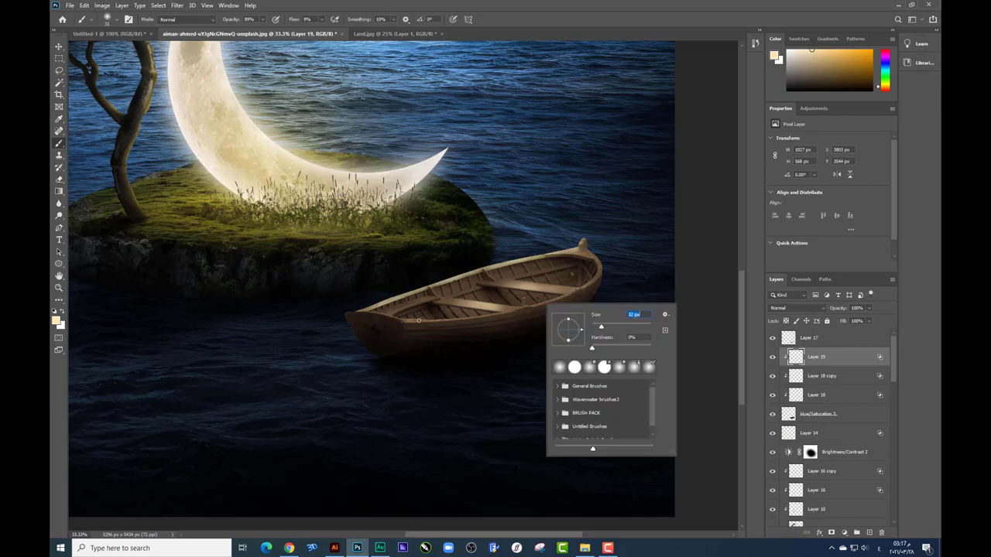
drag(417, 320, 486, 316)
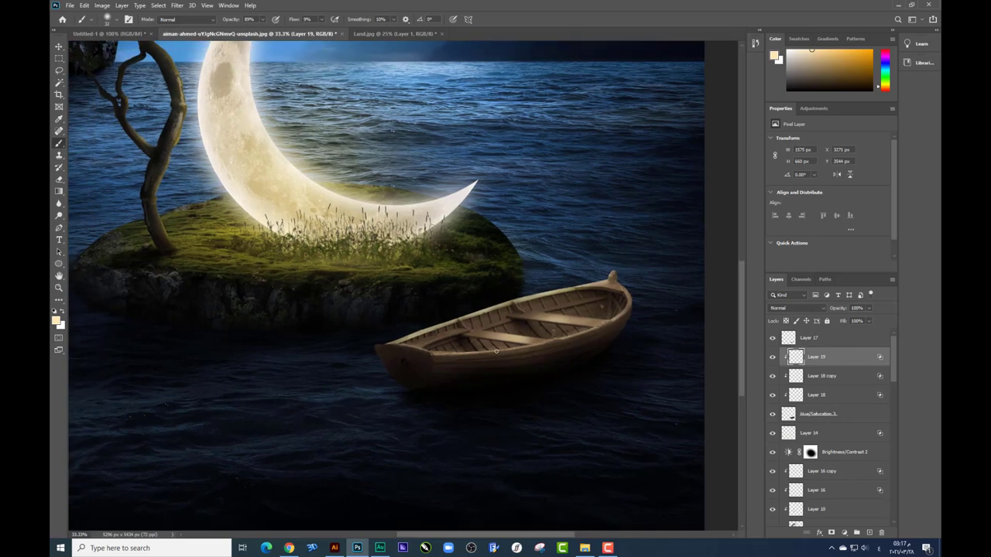
scroll(502, 343, down, 1)
right_click(517, 326)
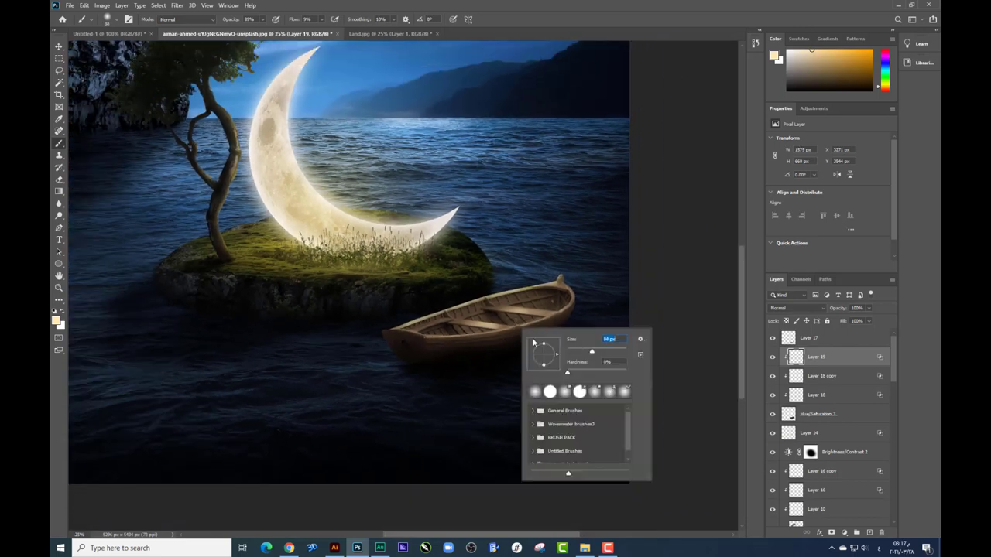
key(Return)
drag(512, 323, 431, 295)
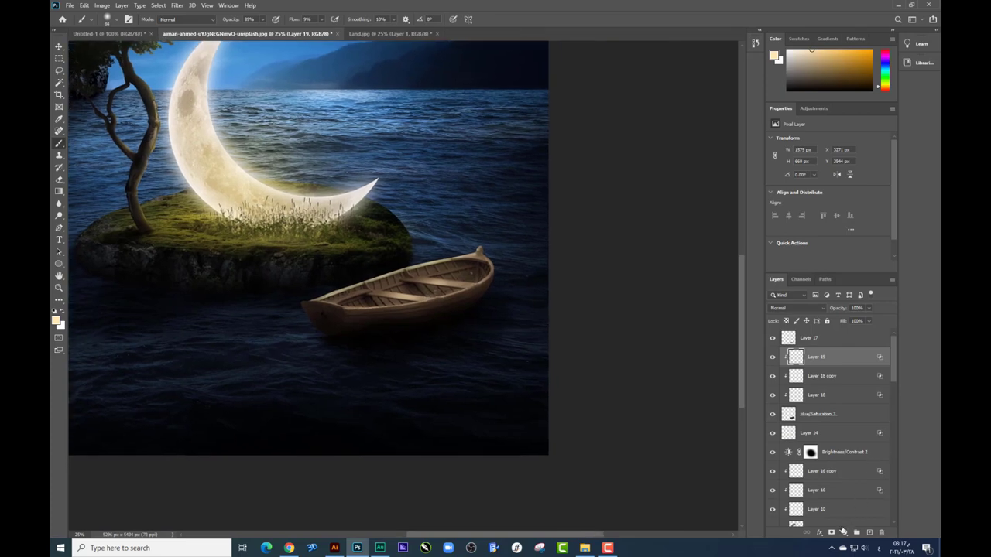
click(843, 533)
- Add a Brightness/Contrast adjustment clipped to Layer 19 with brightness 29 and contrast 49
click(871, 397)
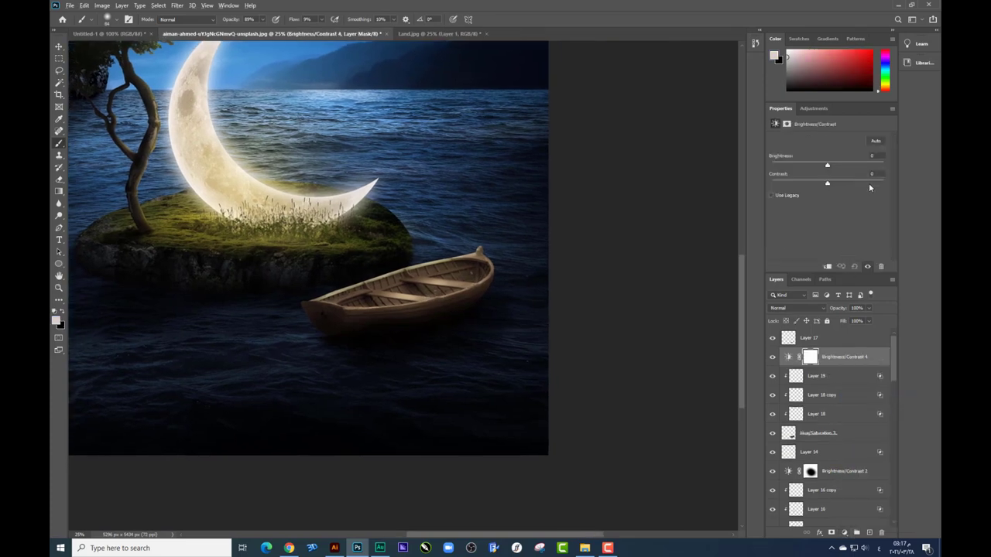
key(ctrl+alt+g)
mouse_move(869, 182)
mouse_down()
mouse_move(842, 186)
mouse_move(837, 166)
mouse_up()
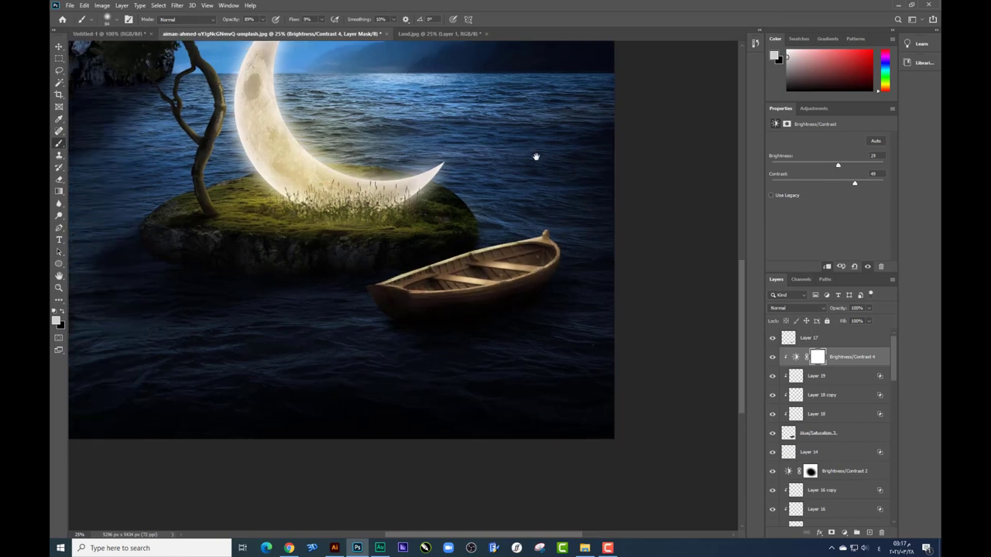
key(ctrl+minus)
key(ctrl+plus)
key(ctrl+plus)
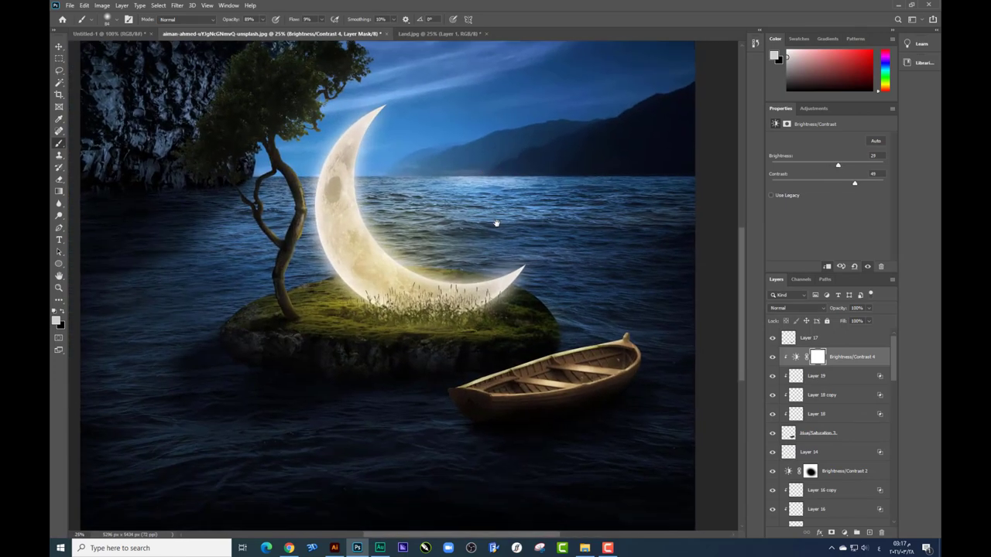
key(ctrl+minus)
key(ctrl+minus)
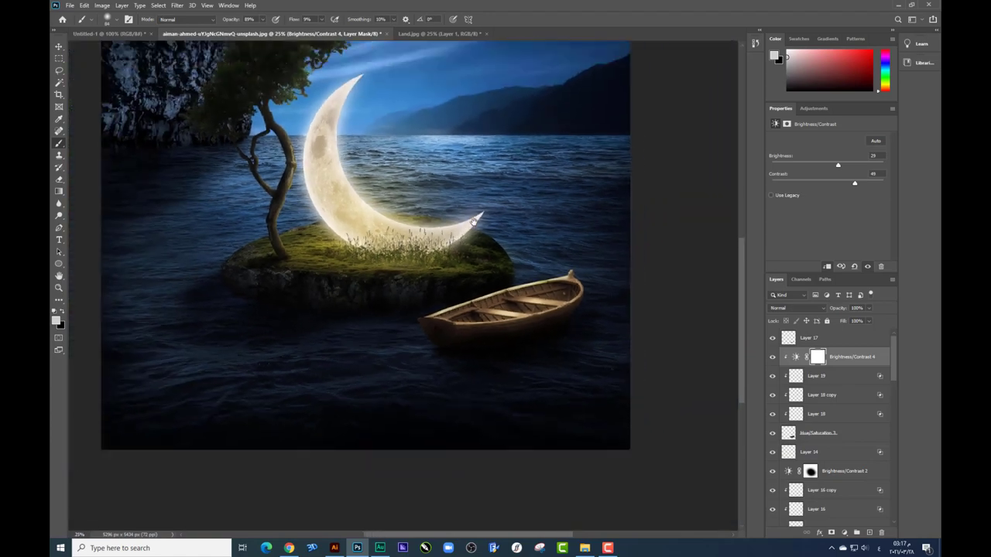
key(ctrl+plus)
key(ctrl+minus)
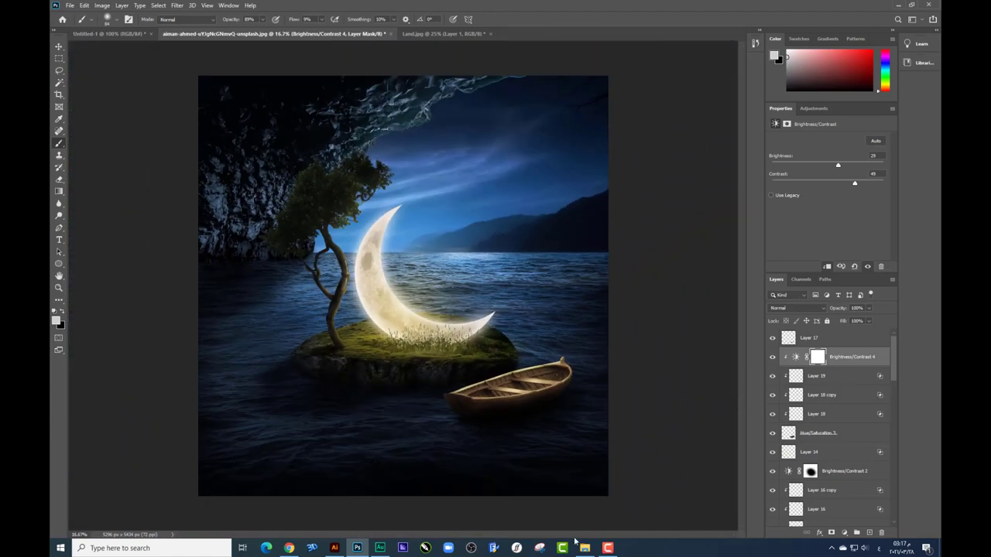
- Open ofJx6QJWBY copy.psd and drag the violin boy into the moon scene, standing him on the boat
click(584, 547)
double_click(902, 120)
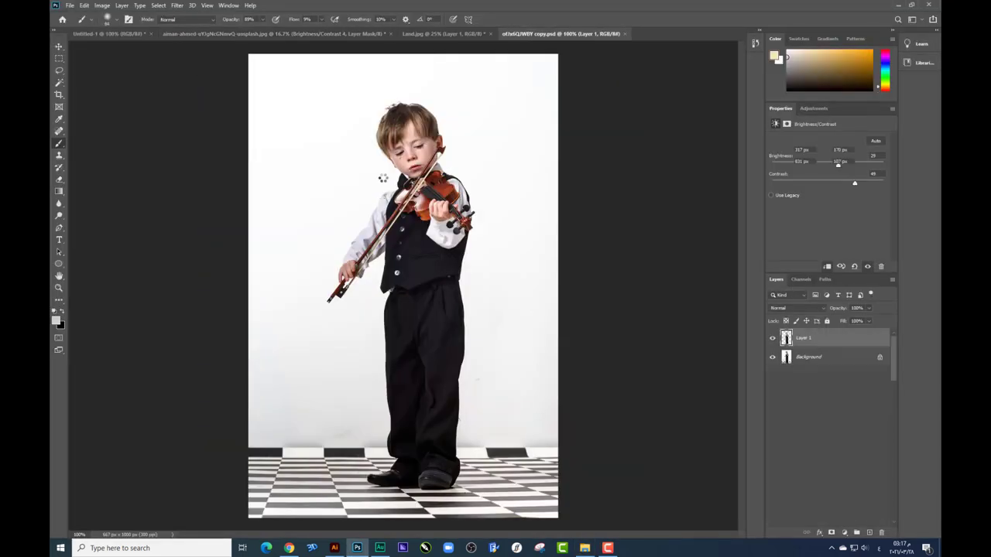
click(58, 46)
drag(376, 164, 424, 48)
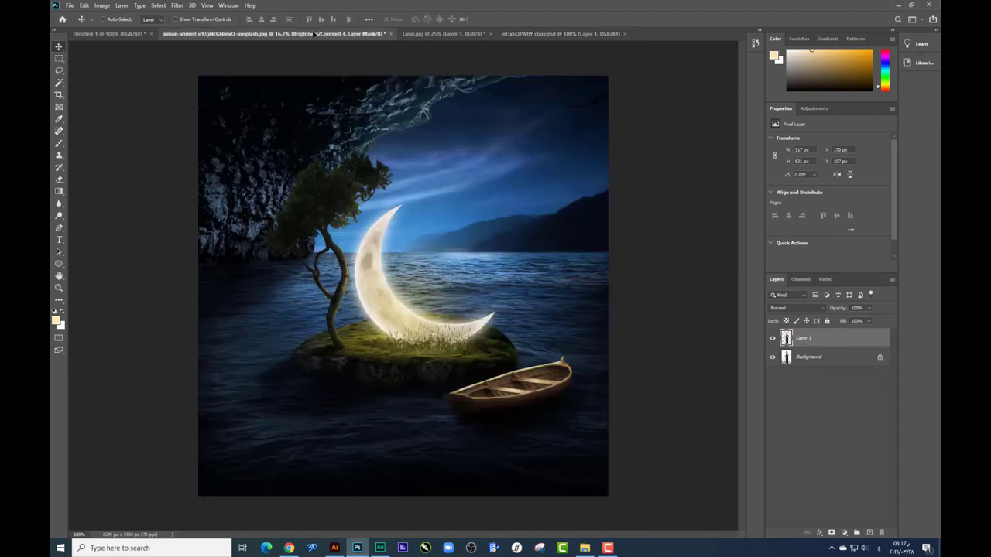
drag(424, 48, 446, 197)
mouse_move(470, 230)
mouse_down()
mouse_move(514, 382)
mouse_move(512, 373)
mouse_up()
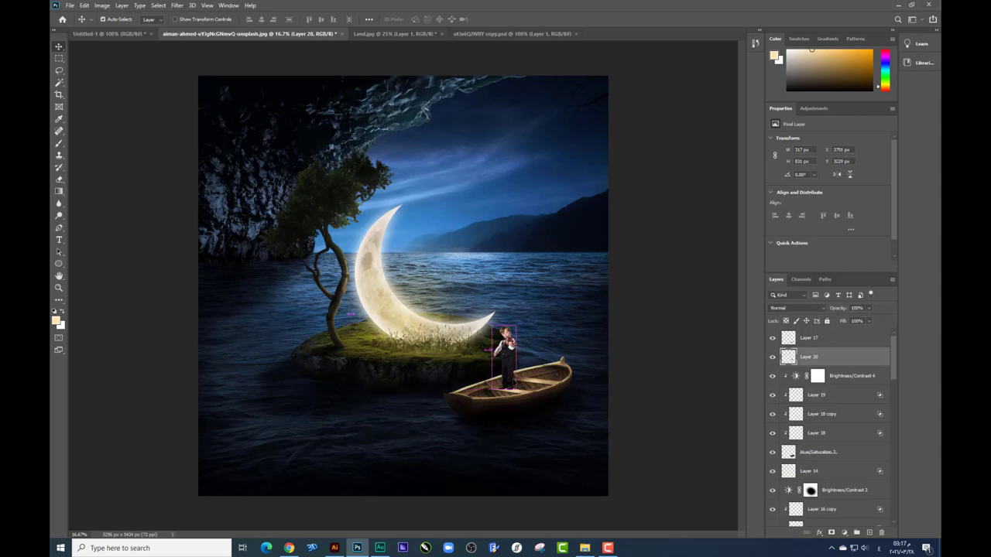
key(ctrl+plus)
key(ctrl+plus)
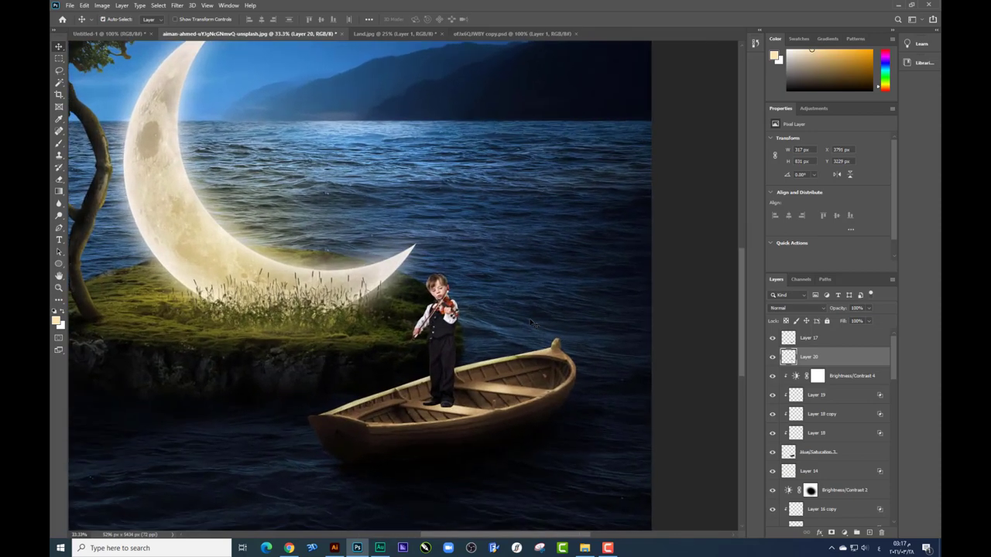
key(ctrl+plus)
right_click(813, 356)
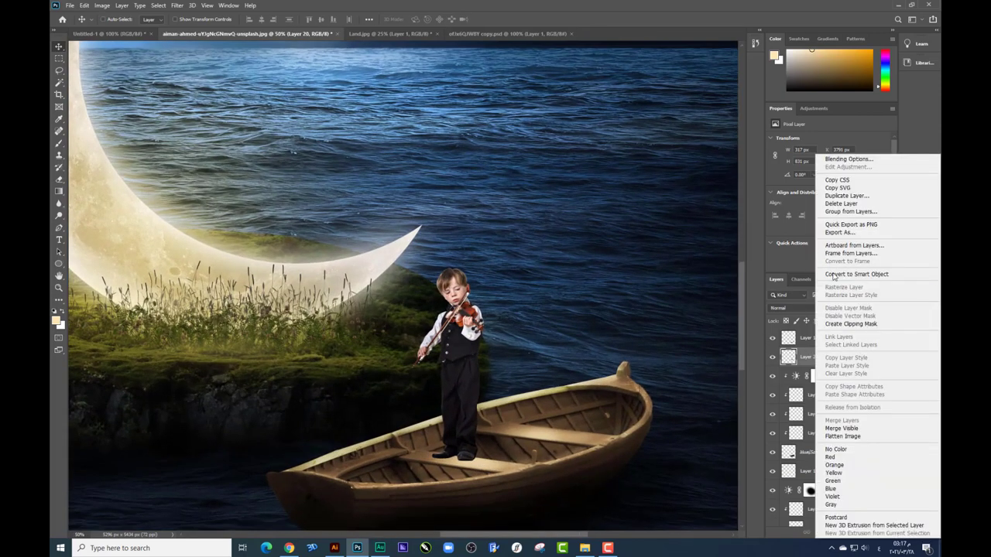
- Convert Layer 20 to a smart object and enlarge the boy slightly
click(835, 275)
key(ctrl+t)
key(ctrl+minus)
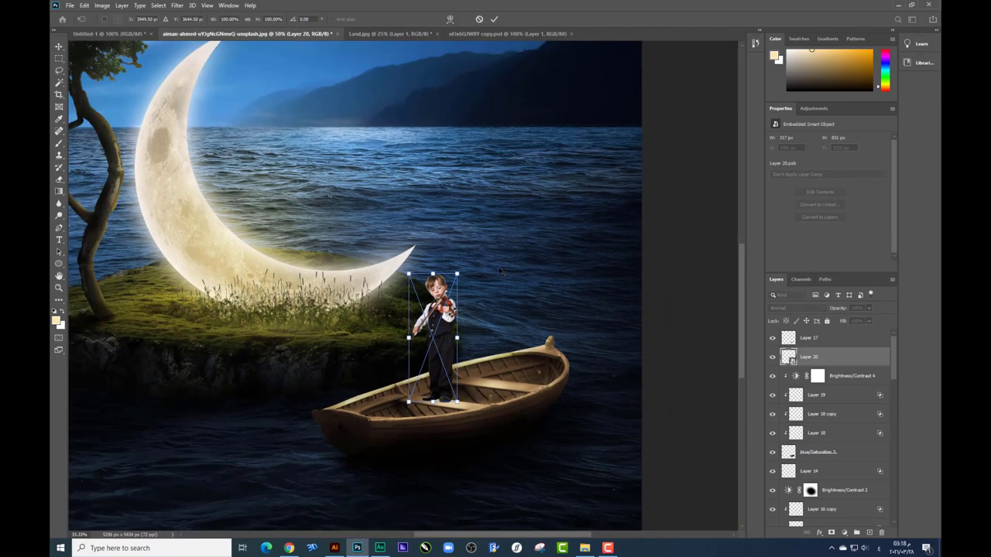
drag(456, 276, 465, 254)
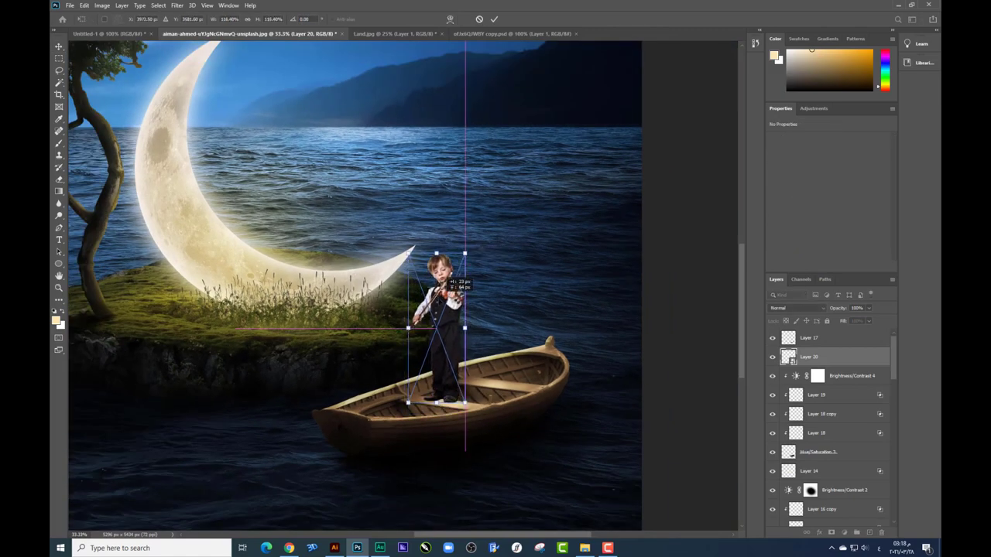
drag(445, 288, 451, 268)
key(ctrl+minus)
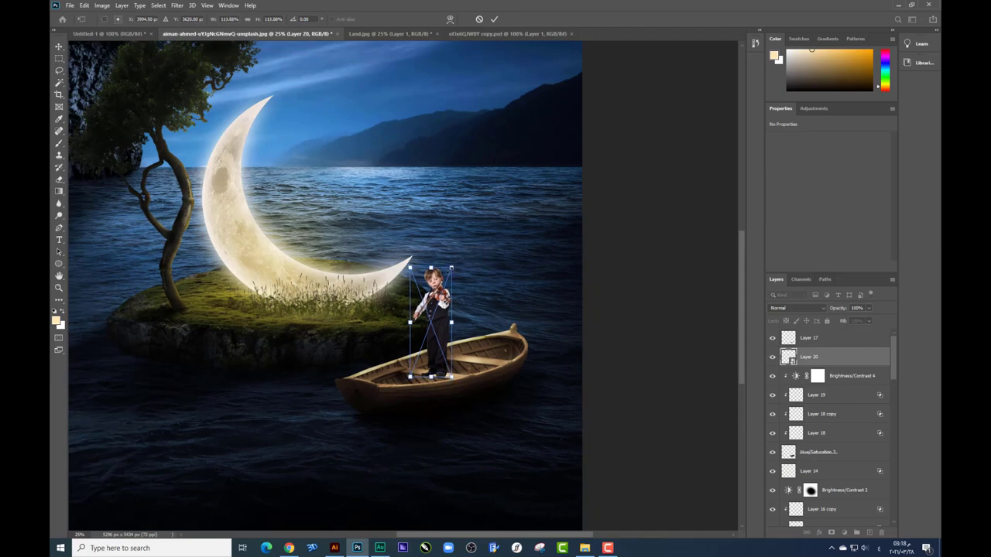
key(Return)
key(ctrl+plus)
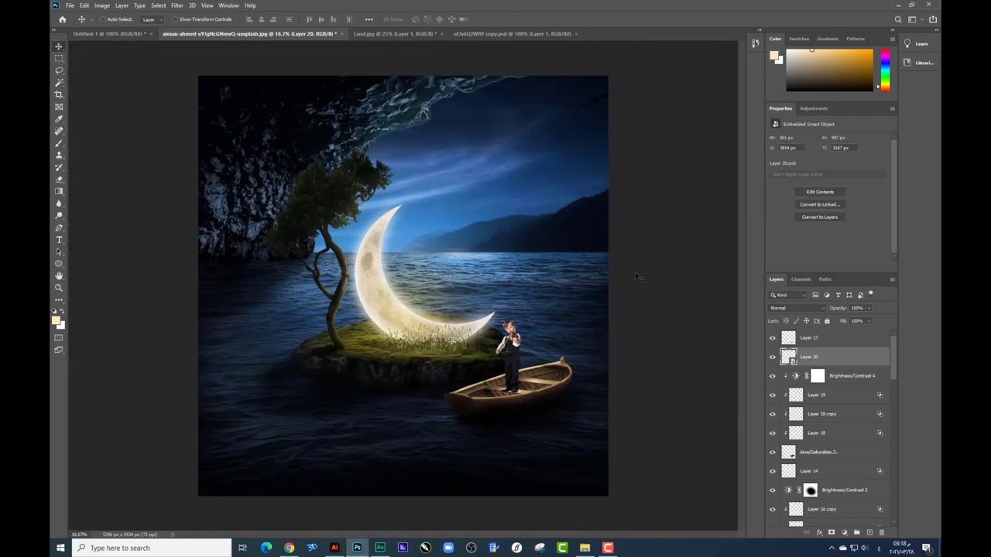
drag(634, 272, 424, 233)
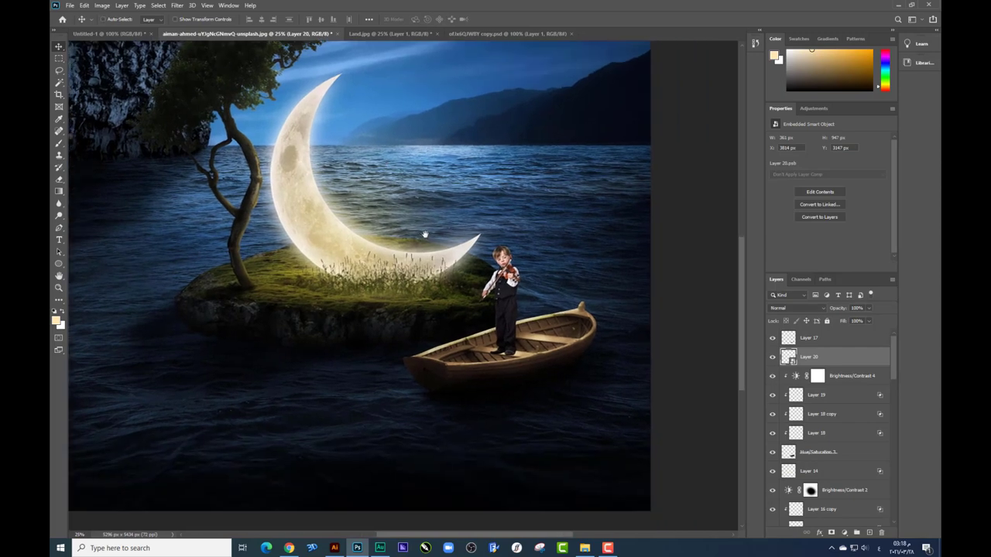
- Nudge the boy with the arrow keys slightly left and down in the boat
key(Down)
key(Down)
key(Down)
key(Left)
key(Left)
key(Left)
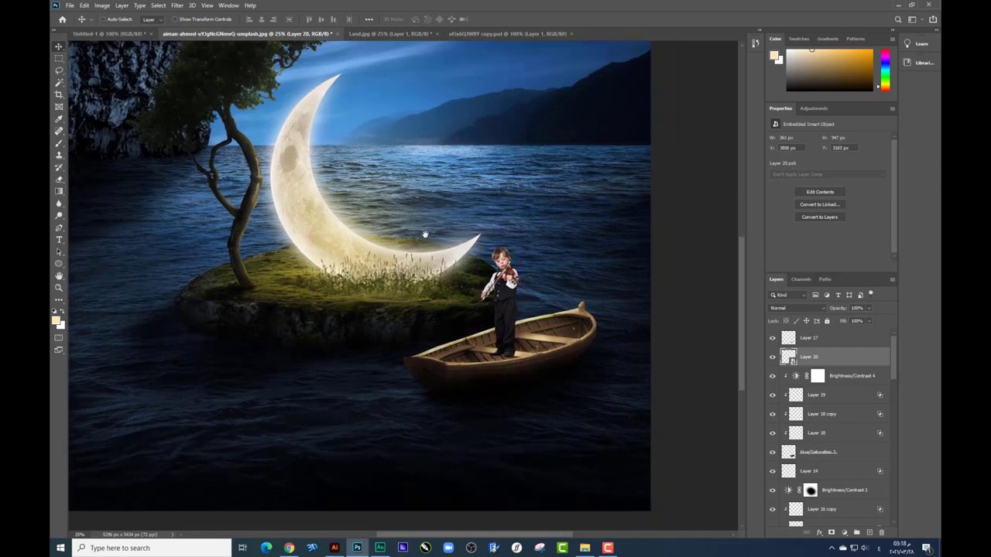
key(Down)
key(Down)
key(Down)
key(Left)
key(Left)
key(Left)
key(Up)
key(Up)
key(Up)
key(Left)
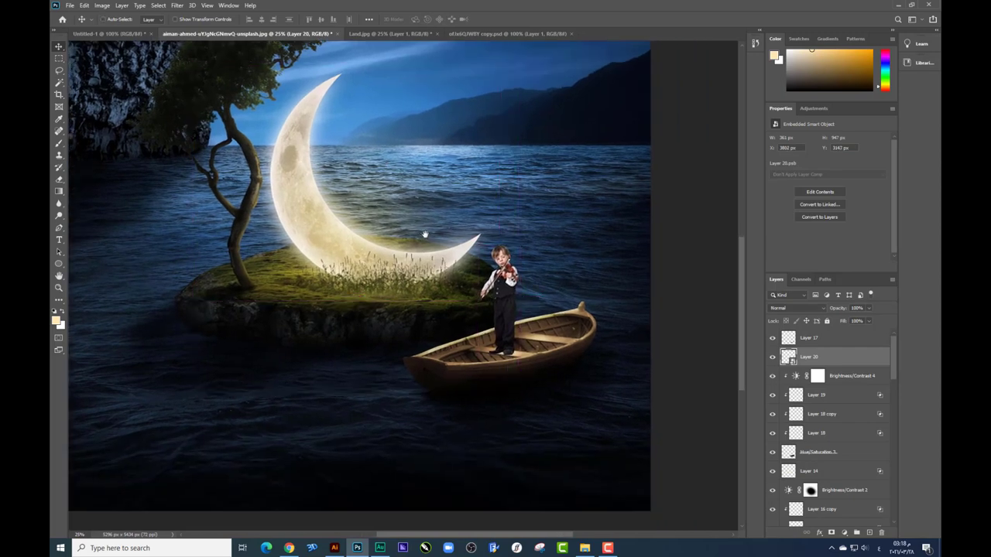
drag(424, 234, 400, 204)
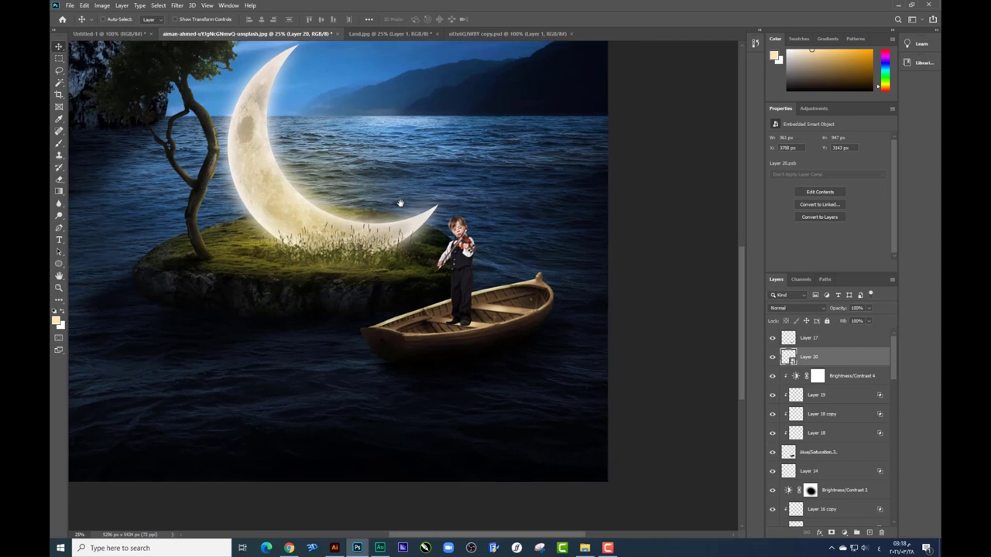
- Fine-tune the boy's size with two more small free transforms
key(ctrl+t)
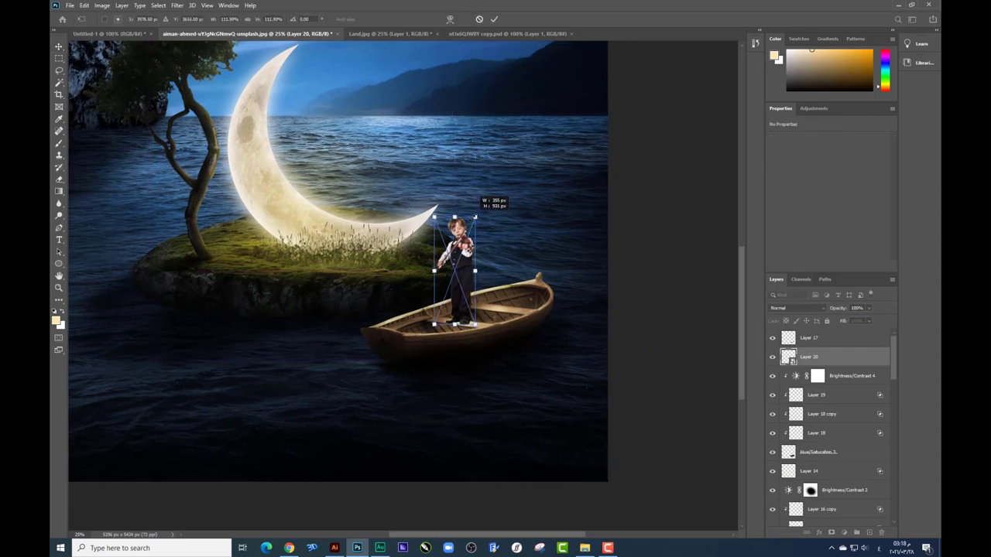
drag(475, 215, 472, 219)
key(Return)
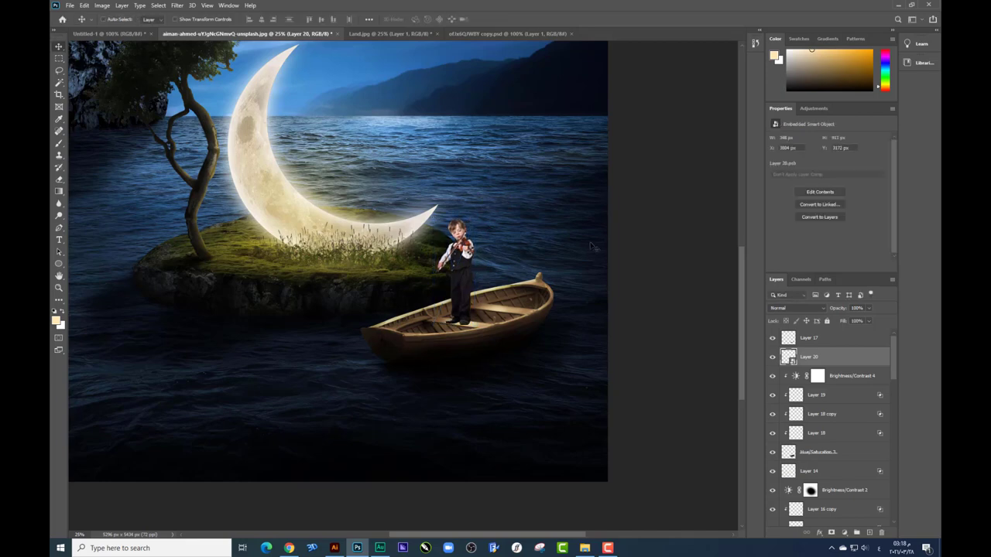
key(ctrl)
key(ctrl+minus)
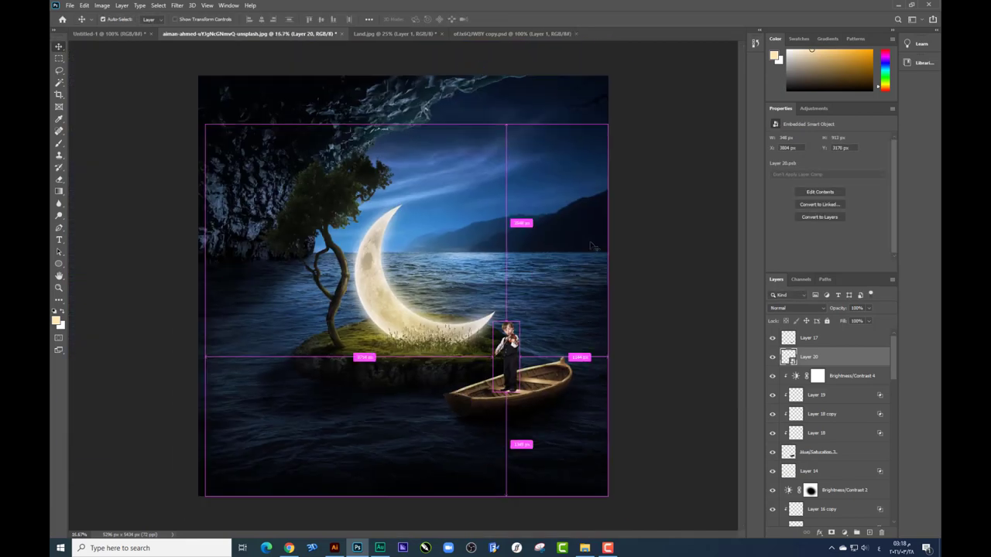
key(ctrl+t)
drag(490, 318, 490, 317)
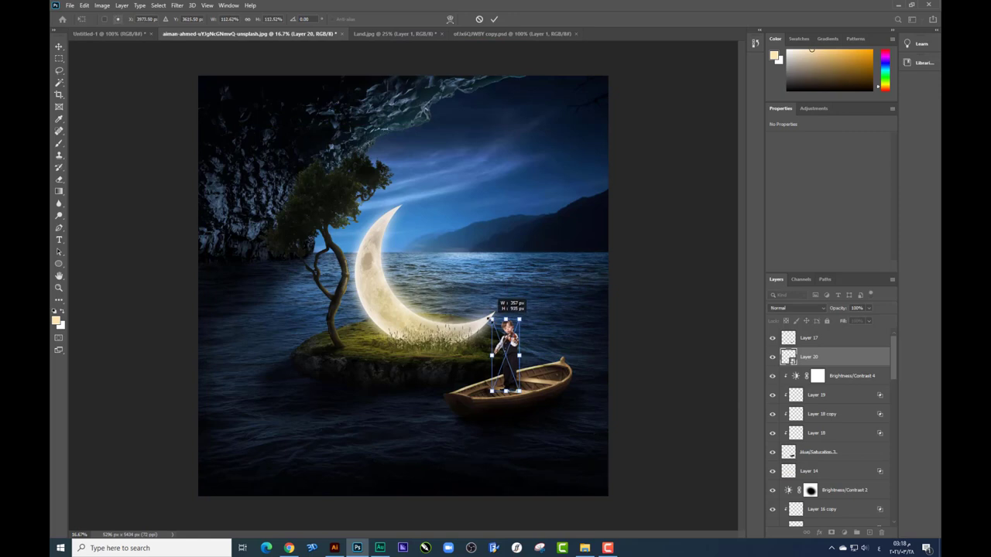
key(Return)
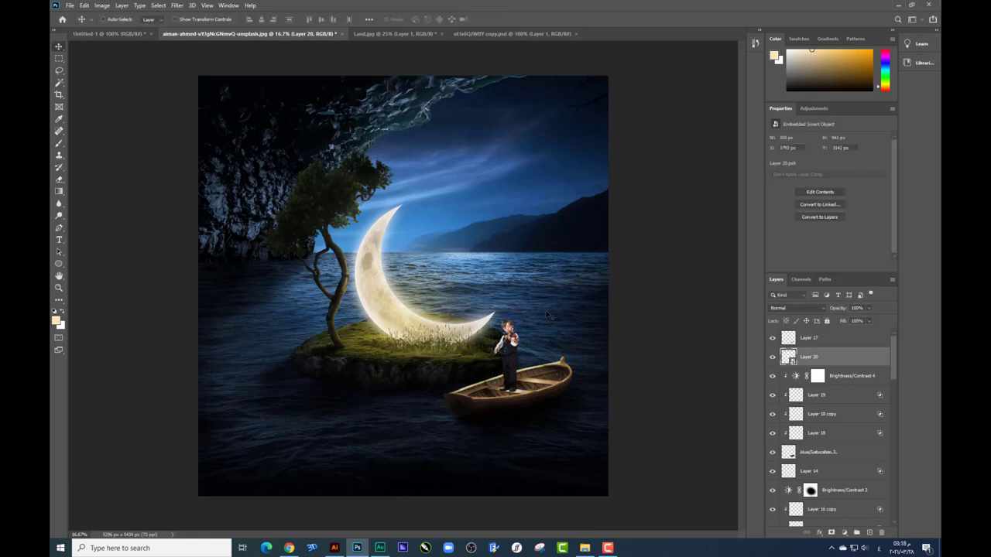
- Scale the boy and boat up together, then enlarge the boy alone slightly
shift+click(815, 457)
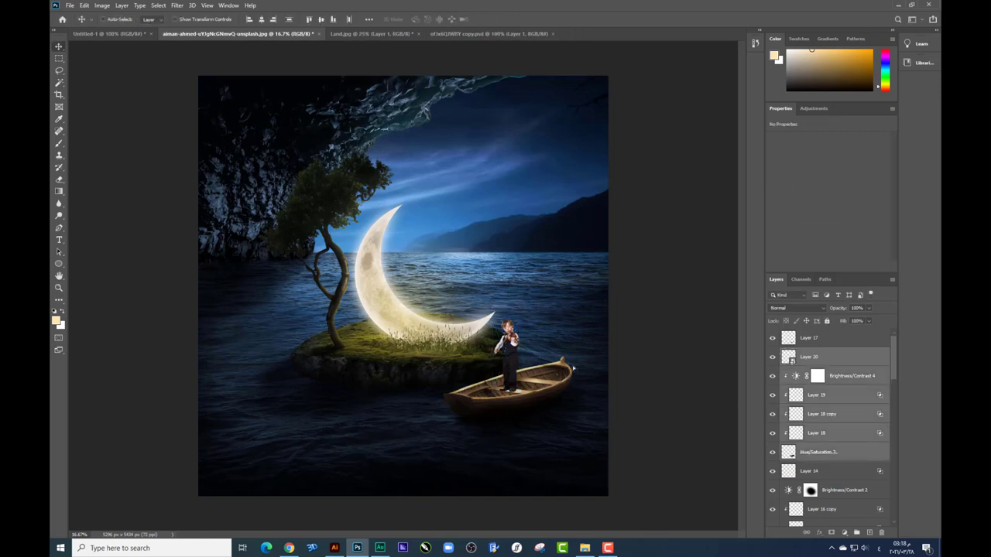
key(ctrl+t)
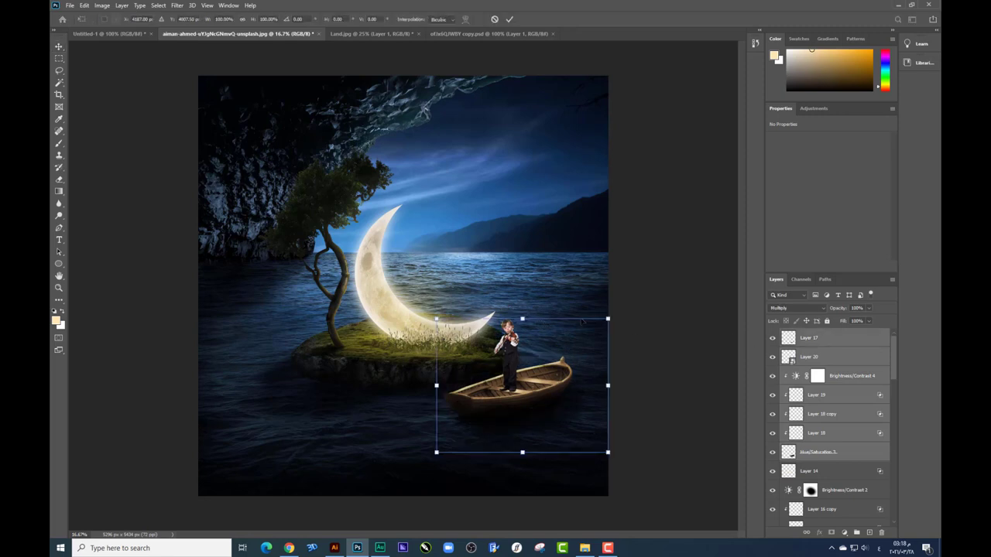
drag(607, 318, 620, 313)
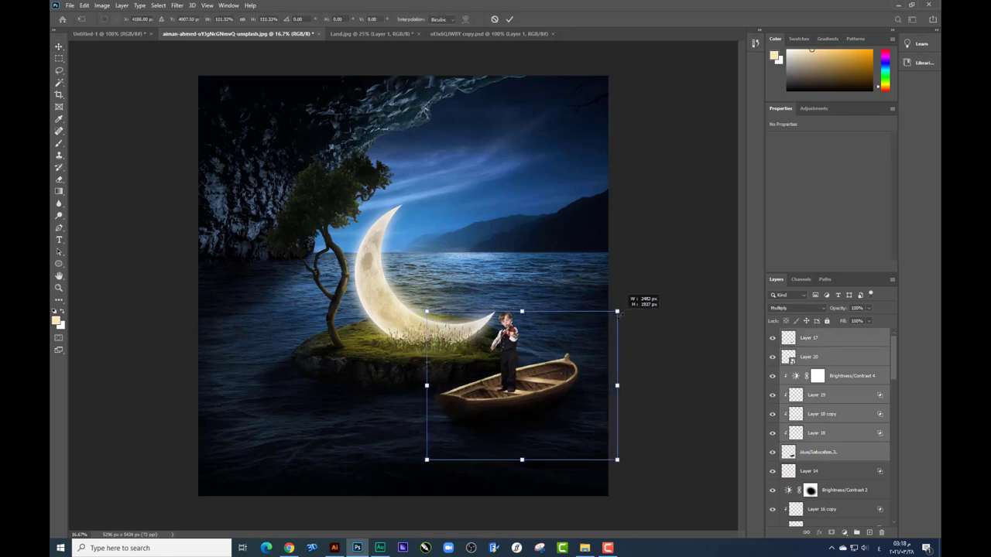
key(Return)
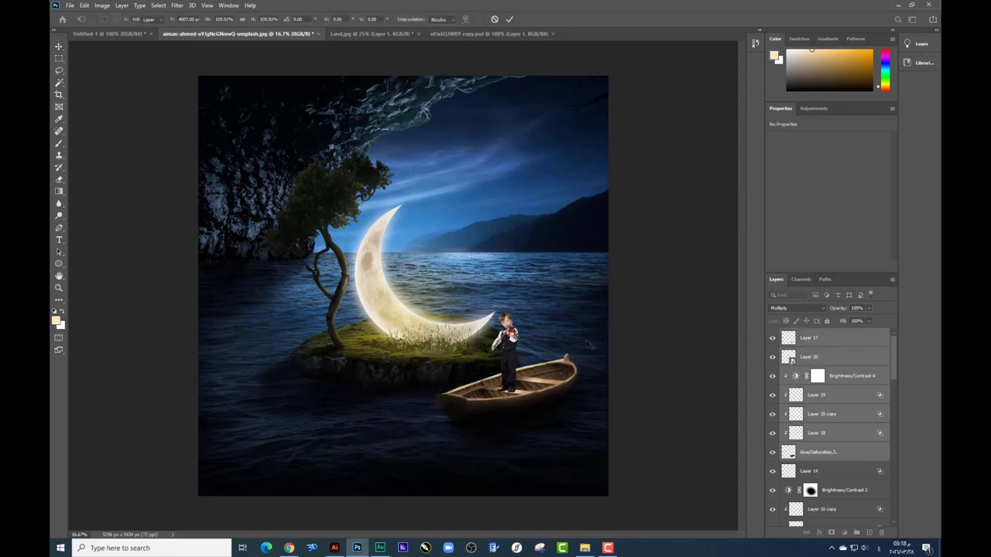
key(ctrl+plus)
right_click(573, 362)
click(611, 356)
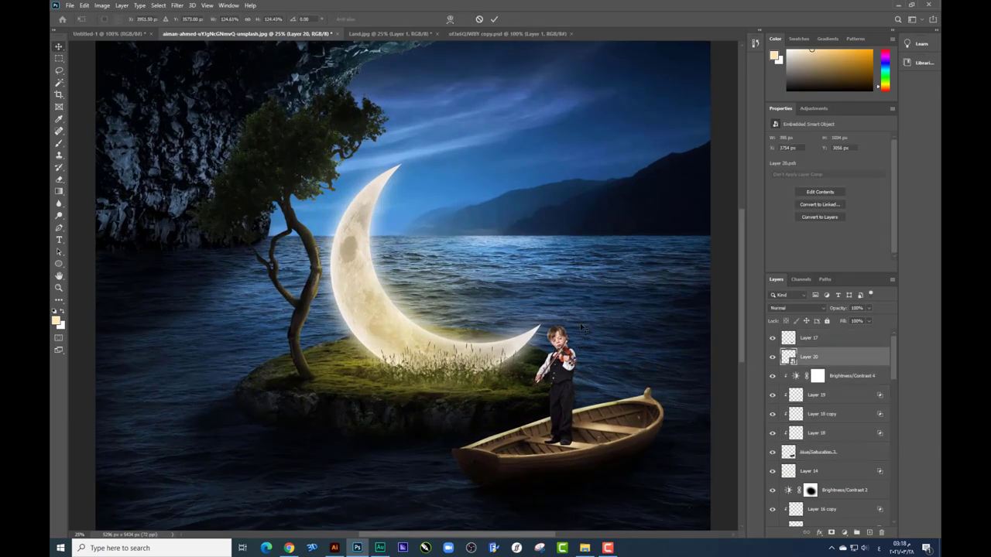
key(ctrl+t)
drag(577, 325, 586, 310)
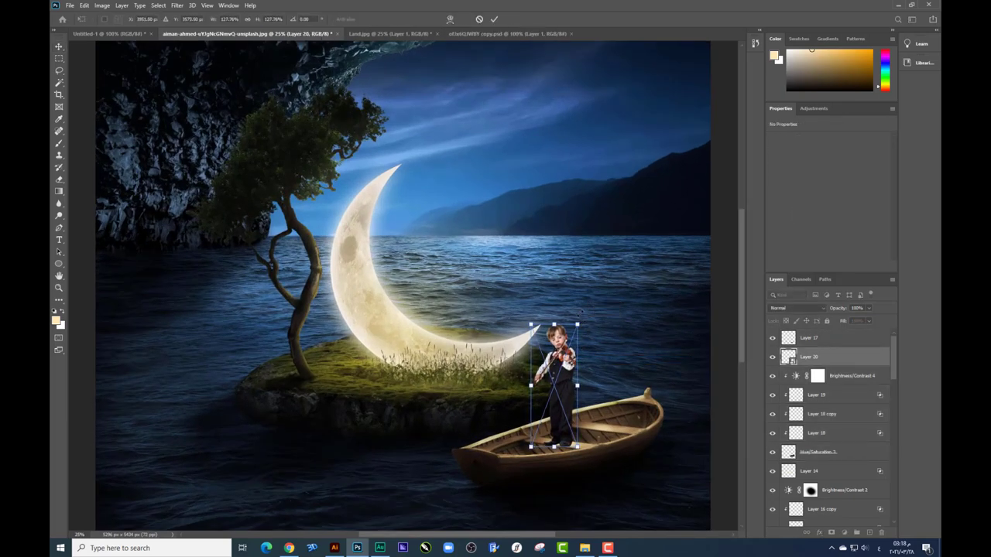
key(Return)
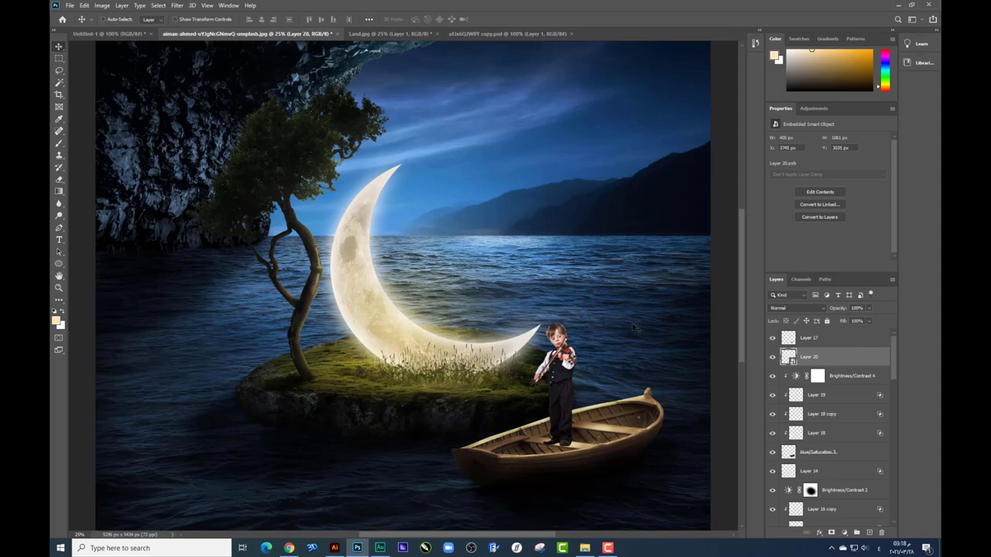
- Add a new Layer 21 clipped to the violin boy's layer
key(ctrl+plus)
drag(732, 379, 488, 233)
scroll(422, 224, up, 3)
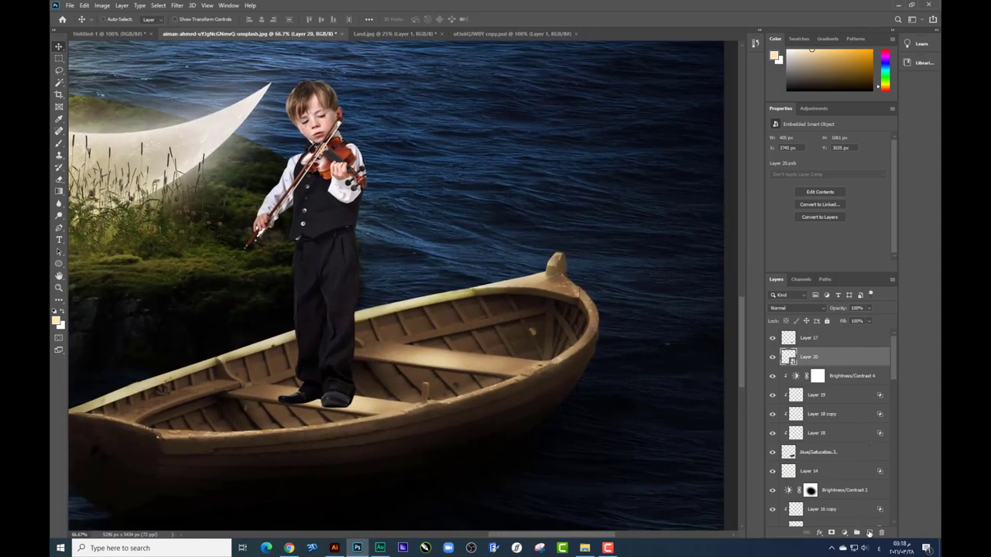
click(869, 534)
alt+click(810, 366)
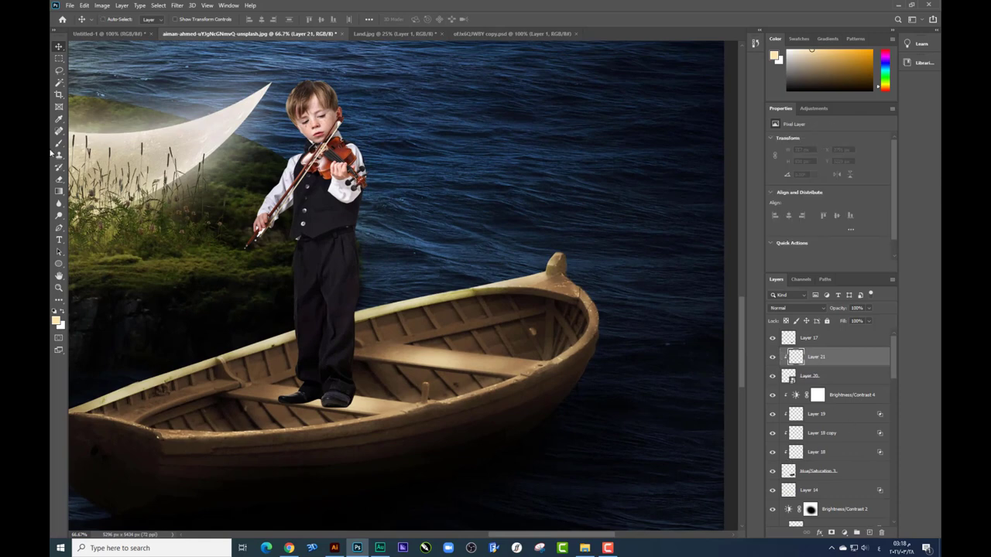
- Reset colours to black and paint faint soft shading down the boy's side
key(i)
click(55, 321)
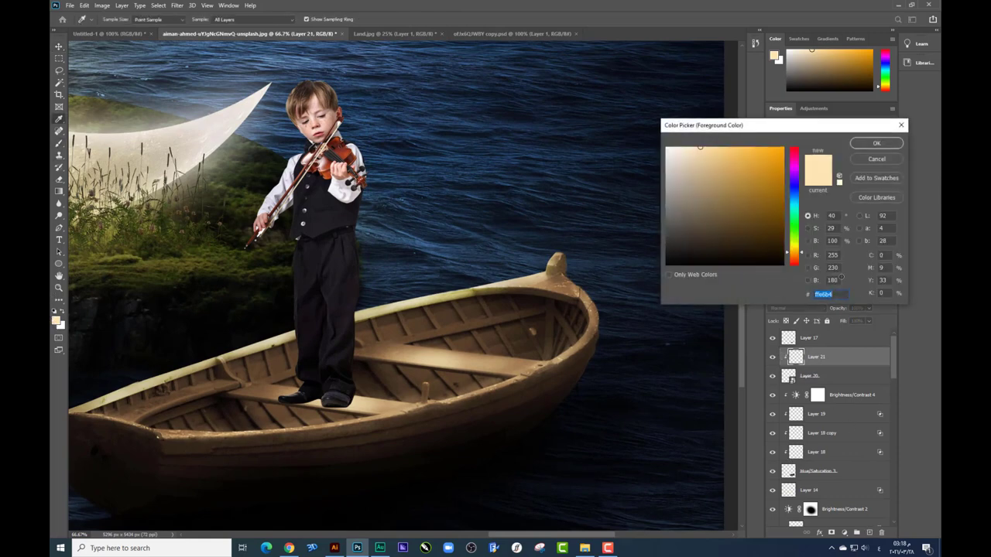
key(Return)
key(d)
key(b)
right_click(385, 340)
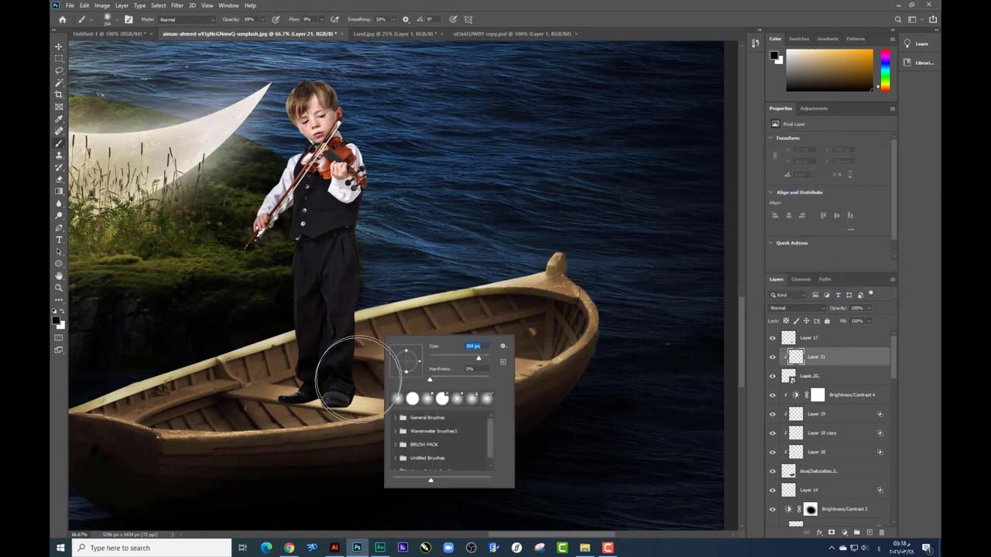
key(Return)
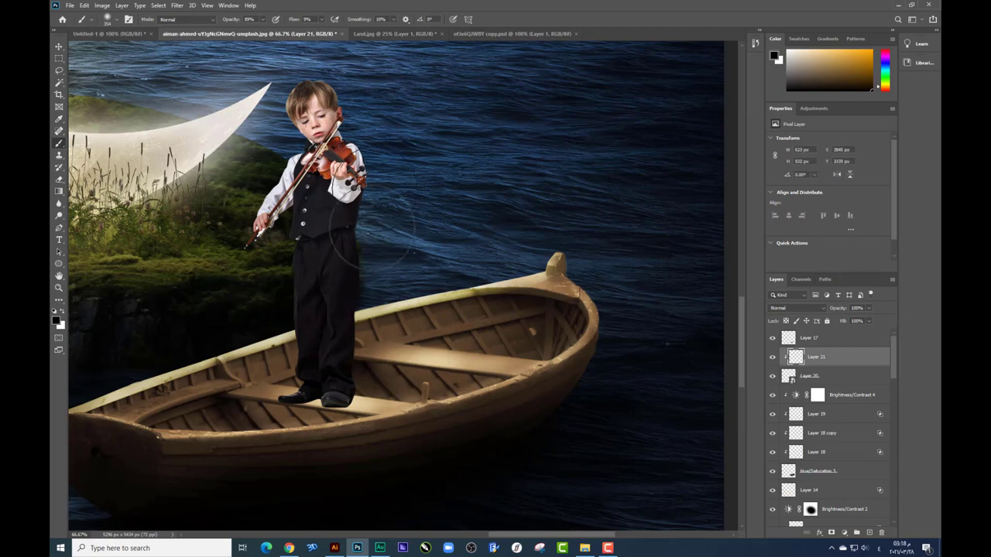
scroll(380, 214, up, 1)
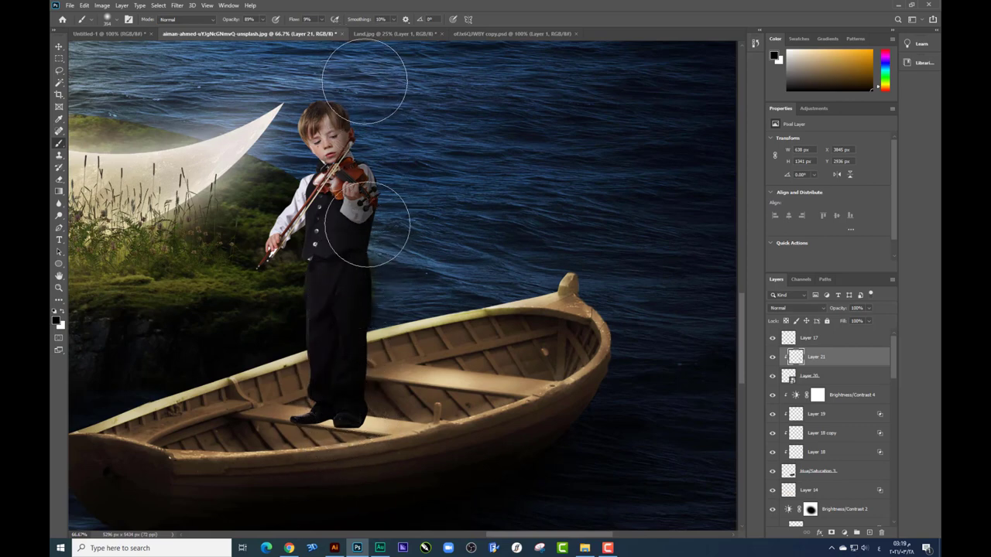
drag(367, 224, 373, 364)
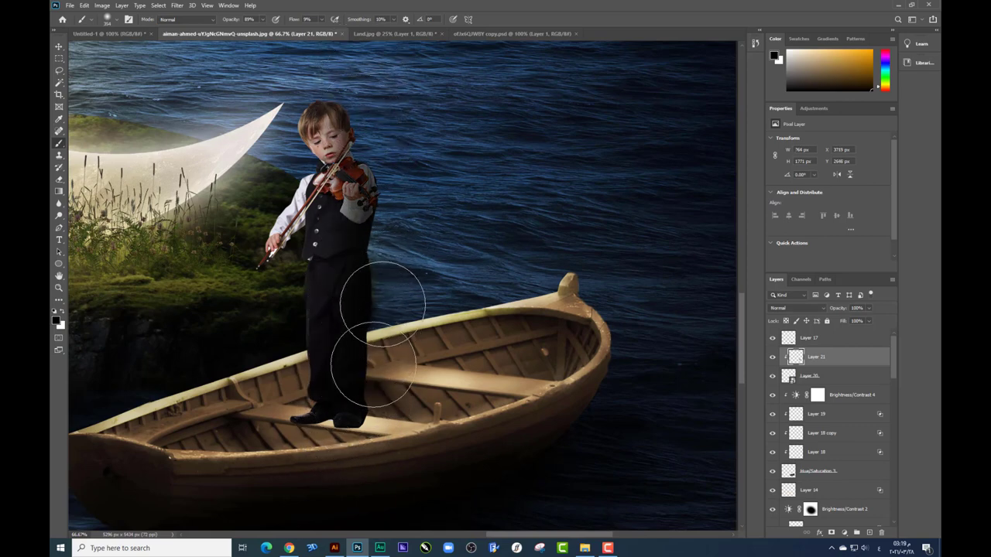
mouse_move(327, 327)
mouse_down()
mouse_move(403, 328)
mouse_move(317, 416)
mouse_up()
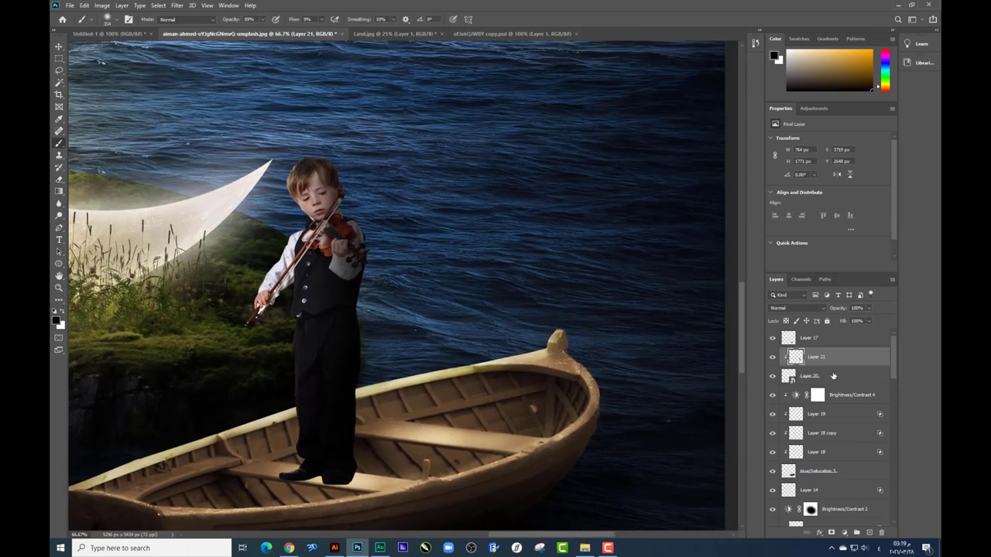
- Add a new layer above Brightness/Contrast 4 and paint a soft black shadow under the boy's feet
click(832, 396)
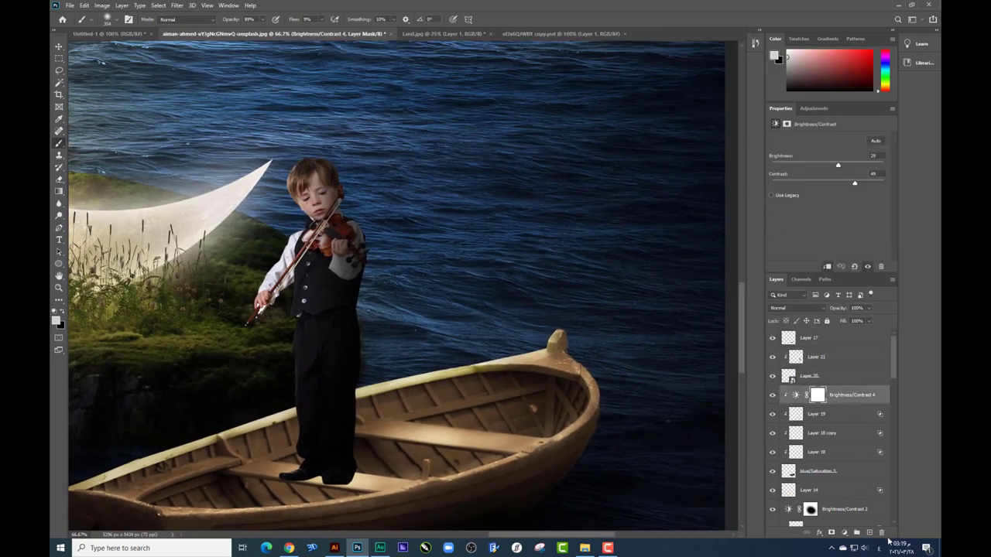
click(868, 533)
right_click(559, 397)
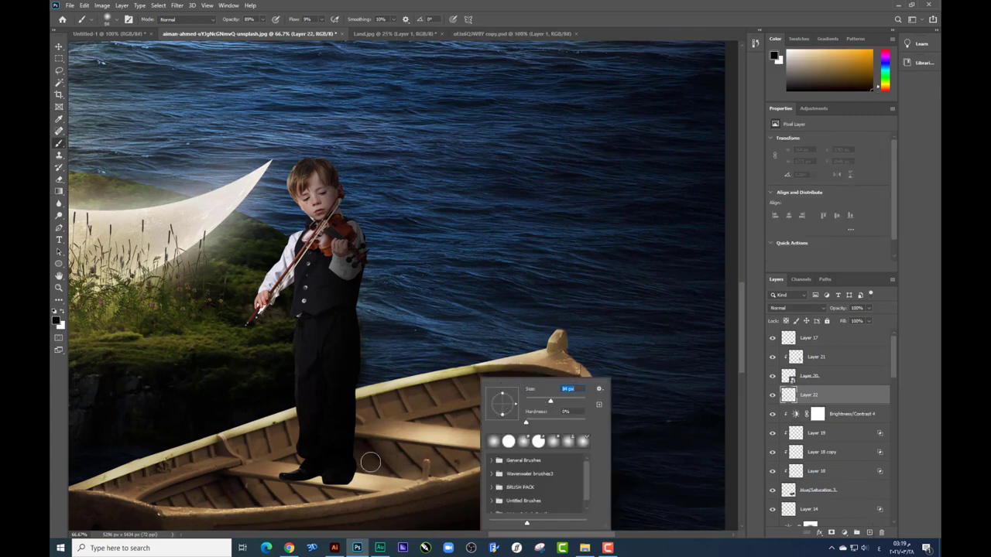
key(Return)
mouse_move(348, 479)
mouse_down()
mouse_move(409, 490)
mouse_move(325, 472)
mouse_move(390, 492)
mouse_move(313, 479)
mouse_up()
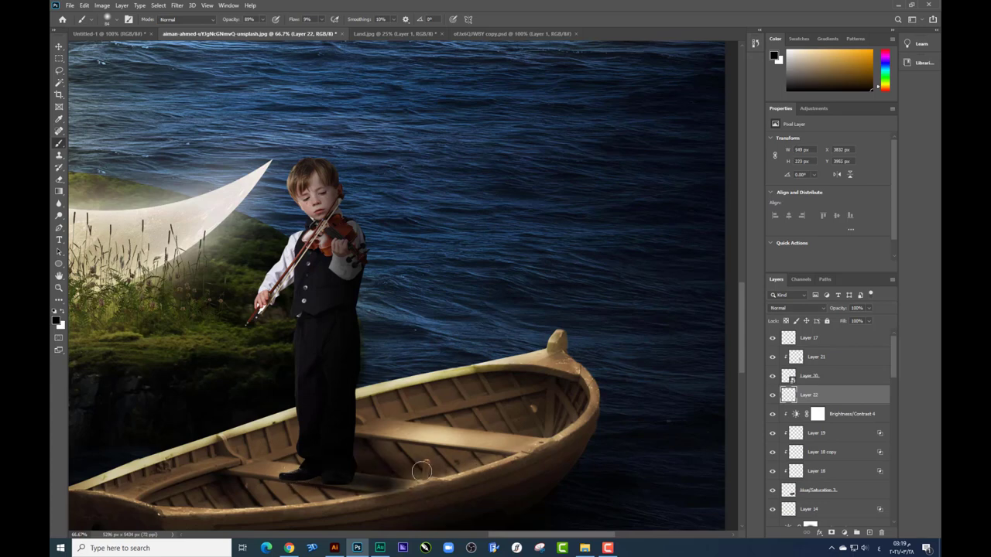
drag(430, 480, 364, 485)
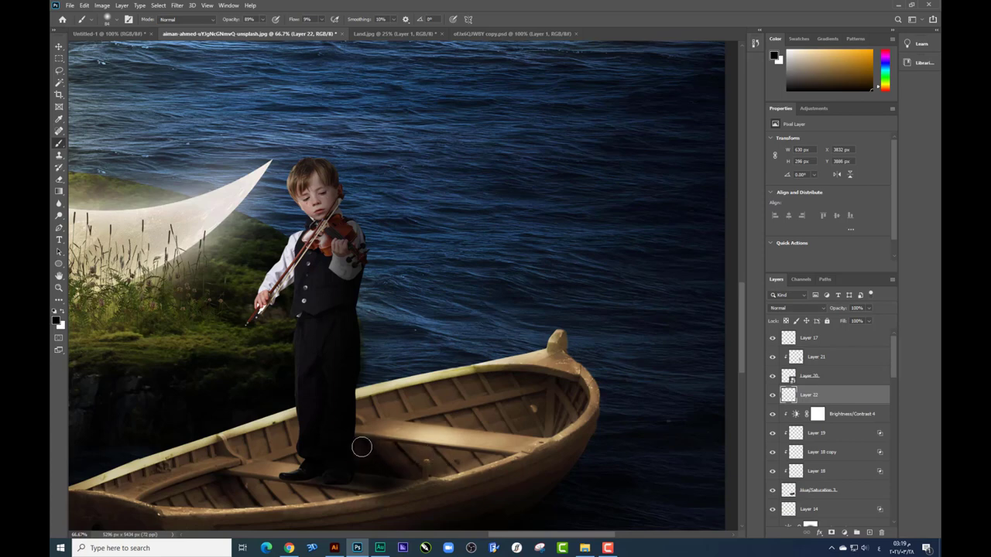
mouse_move(361, 447)
mouse_down()
mouse_move(498, 451)
mouse_move(372, 435)
mouse_move(463, 460)
mouse_up()
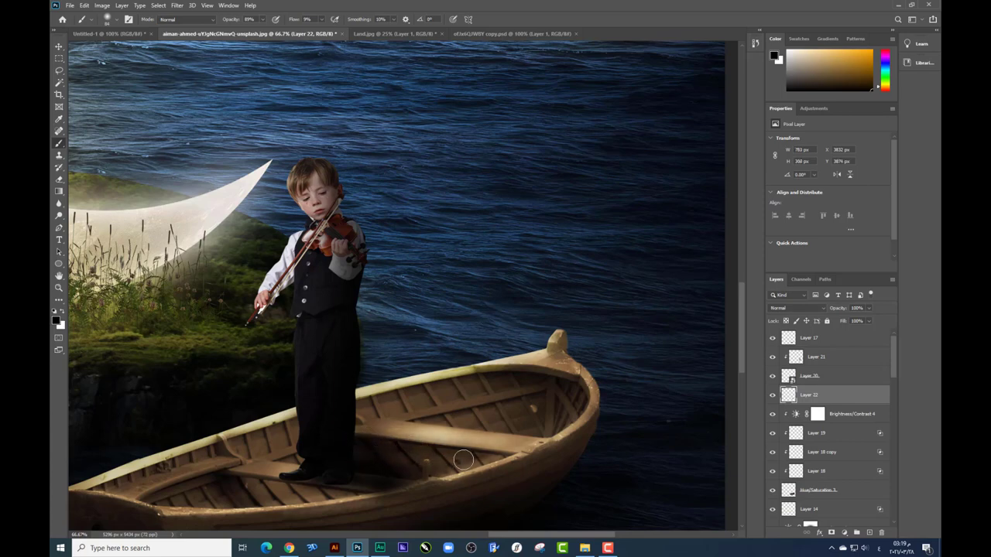
- Extend the shadow along the boat floor with a smaller brush
scroll(407, 482, down, 1)
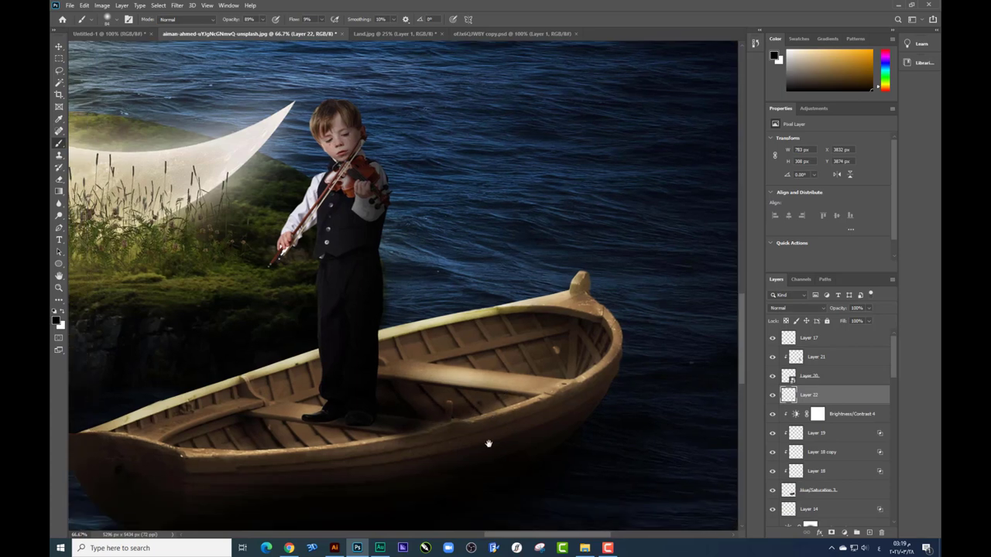
right_click(510, 382)
drag(599, 407, 580, 404)
key(Return)
mouse_move(475, 413)
mouse_down()
mouse_move(460, 411)
mouse_move(486, 414)
mouse_move(401, 423)
mouse_move(371, 404)
mouse_move(473, 398)
mouse_move(409, 385)
mouse_move(436, 400)
mouse_move(371, 420)
mouse_move(309, 410)
mouse_move(349, 407)
mouse_move(308, 421)
mouse_move(376, 415)
mouse_move(349, 420)
mouse_up()
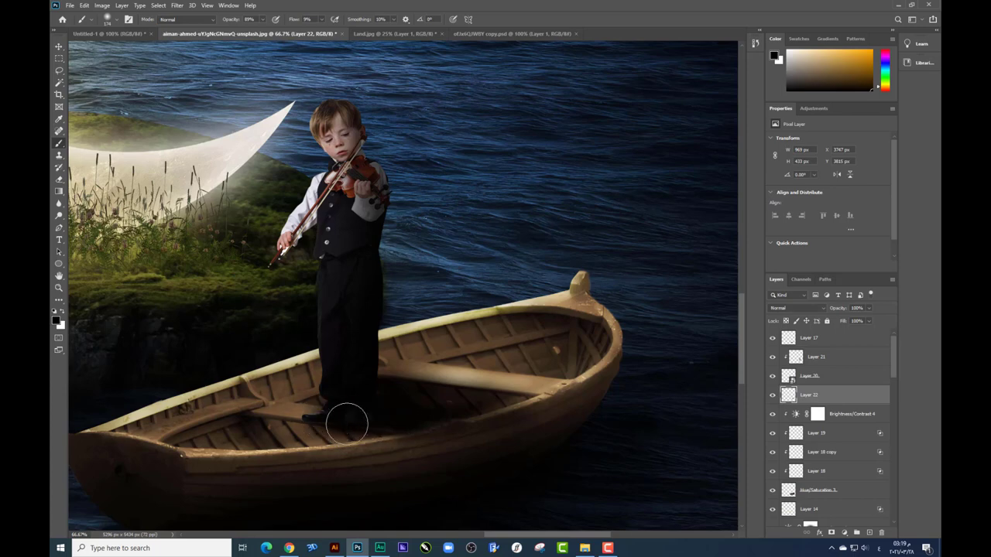
click(62, 180)
right_click(447, 404)
- Erase the shadow's edge on the boat hull and ease back the layer's opacity
click(413, 442)
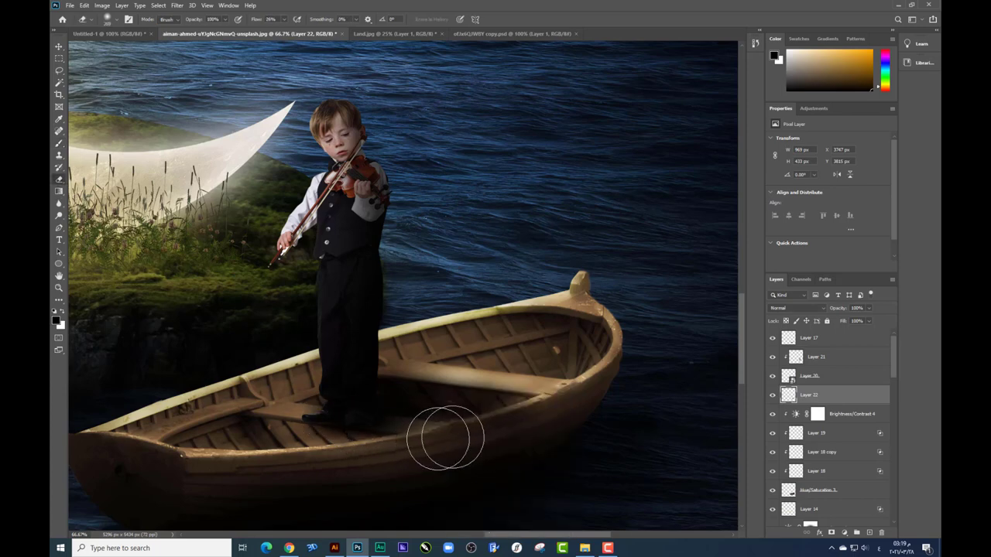
mouse_move(445, 438)
mouse_down()
mouse_move(431, 460)
mouse_move(449, 455)
mouse_up()
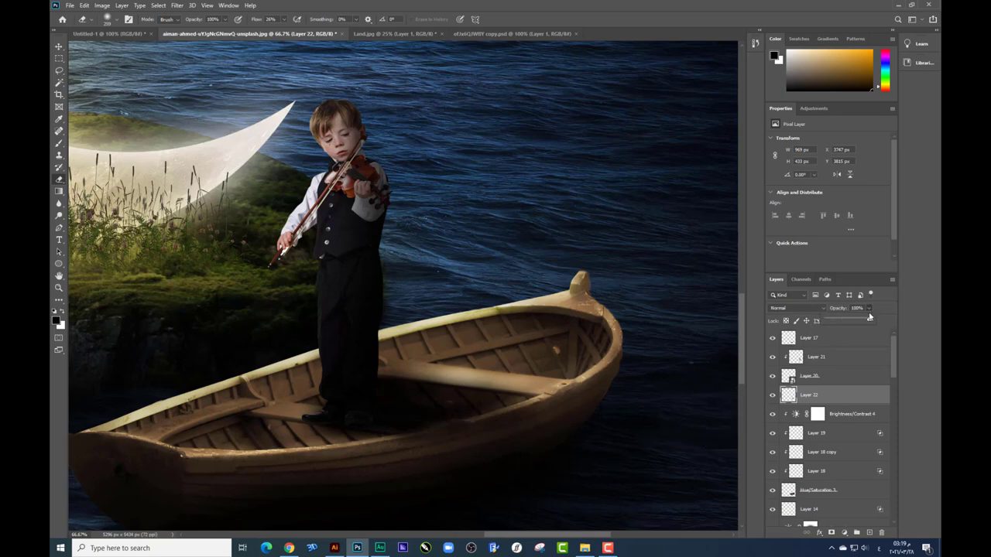
drag(865, 323, 867, 323)
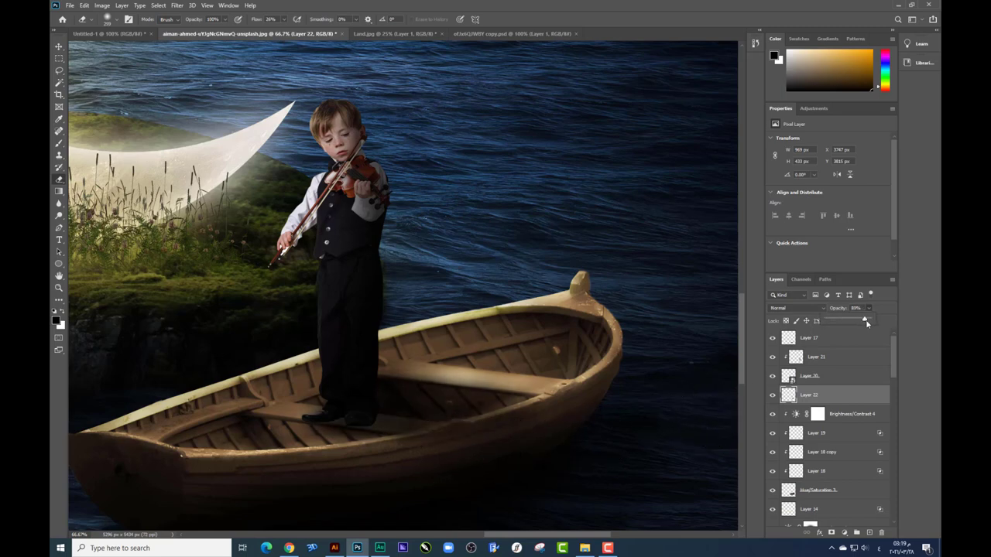
key(ctrl+minus)
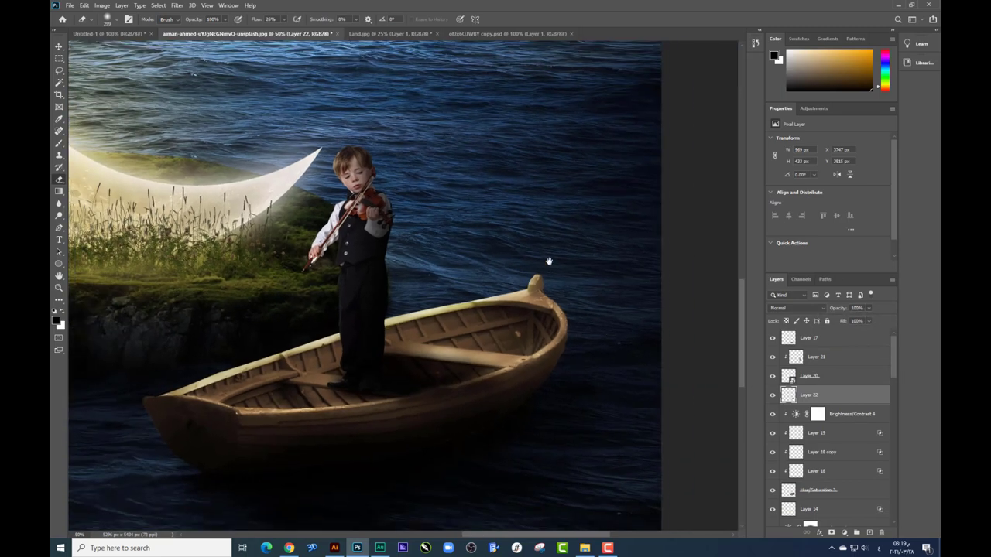
scroll(428, 277, down, 2)
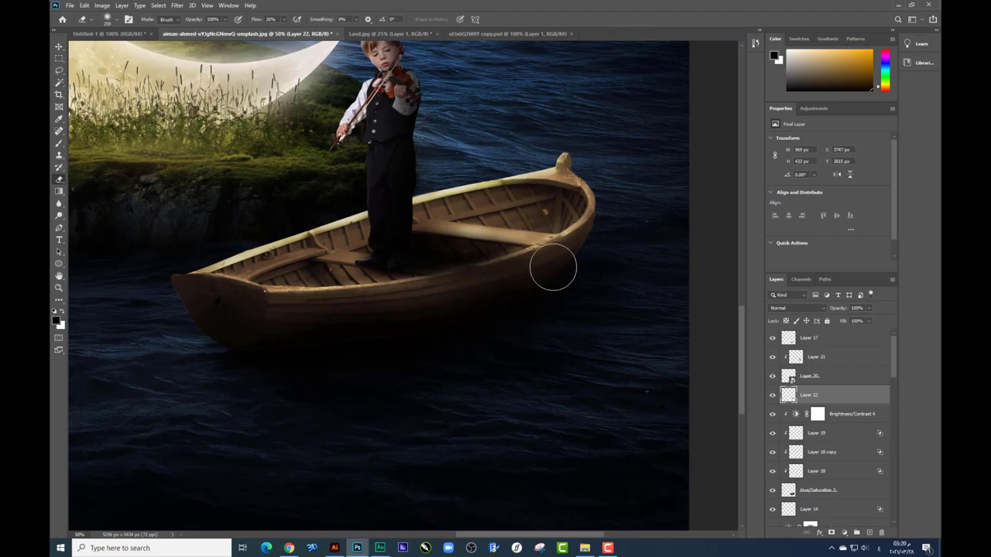
key(ctrl+minus)
- Stretch the Layer 22 shadow toward the boat's right end and set its opacity to 98%
key(ctrl+t)
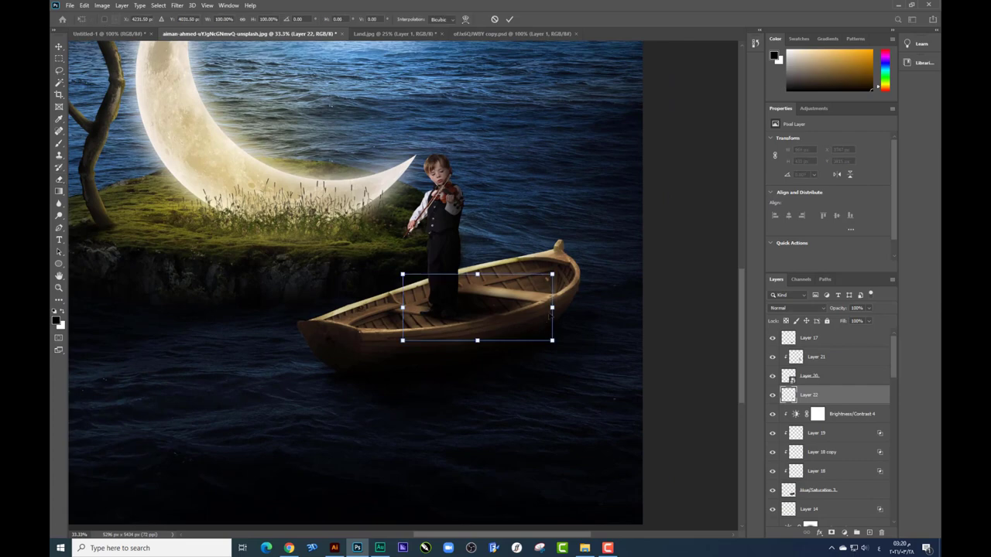
drag(554, 339, 571, 349)
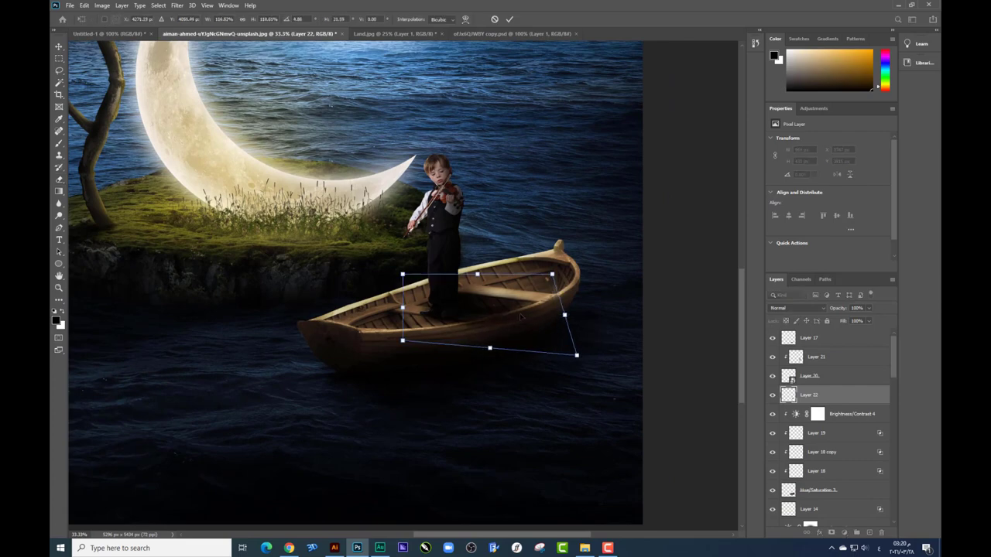
key(Return)
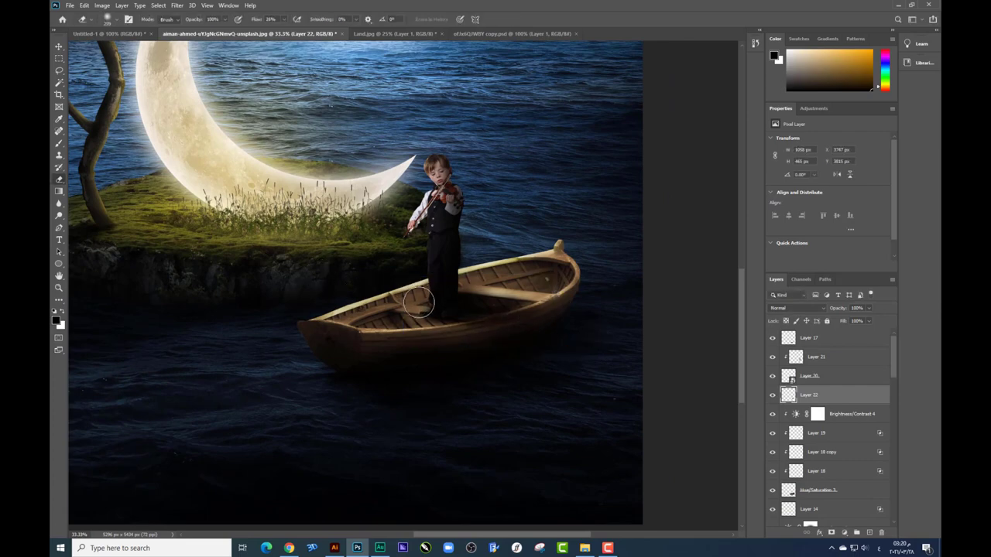
drag(443, 297, 439, 308)
key(ctrl+plus)
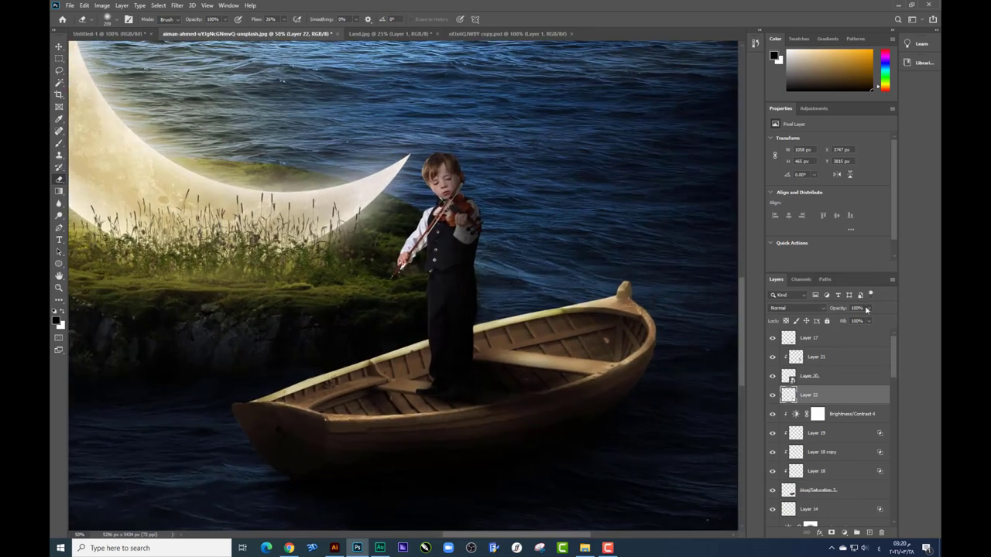
drag(865, 320, 868, 322)
click(465, 448)
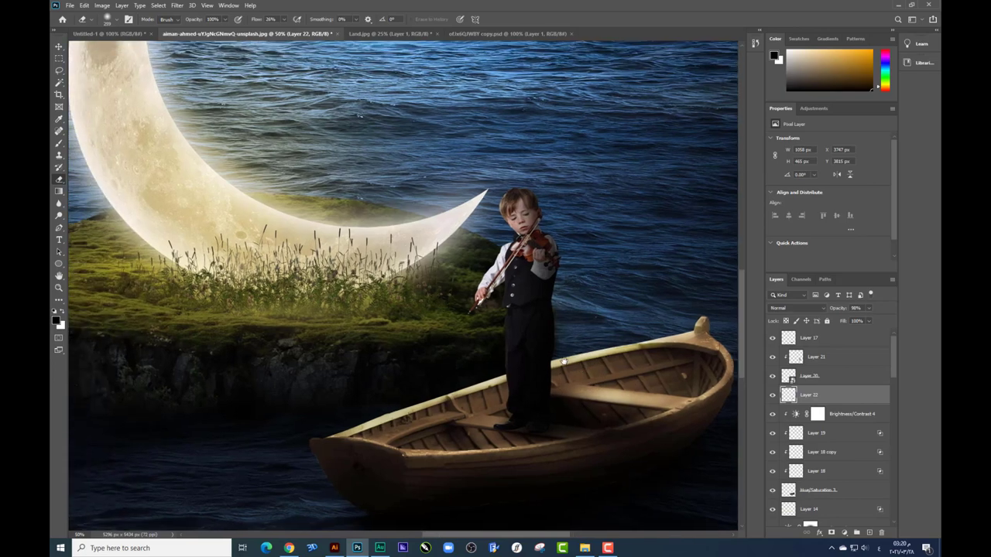
drag(701, 375, 555, 307)
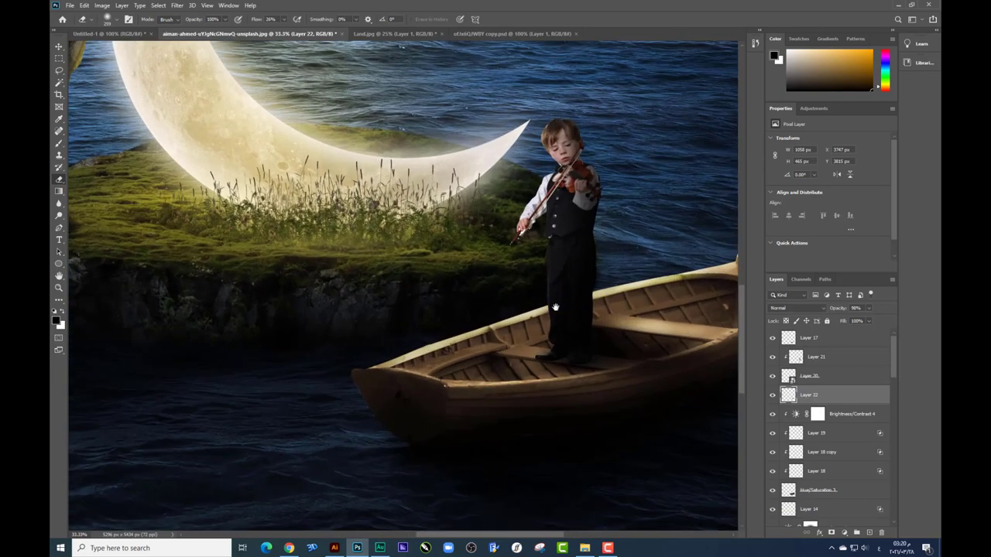
scroll(555, 308, up, 2)
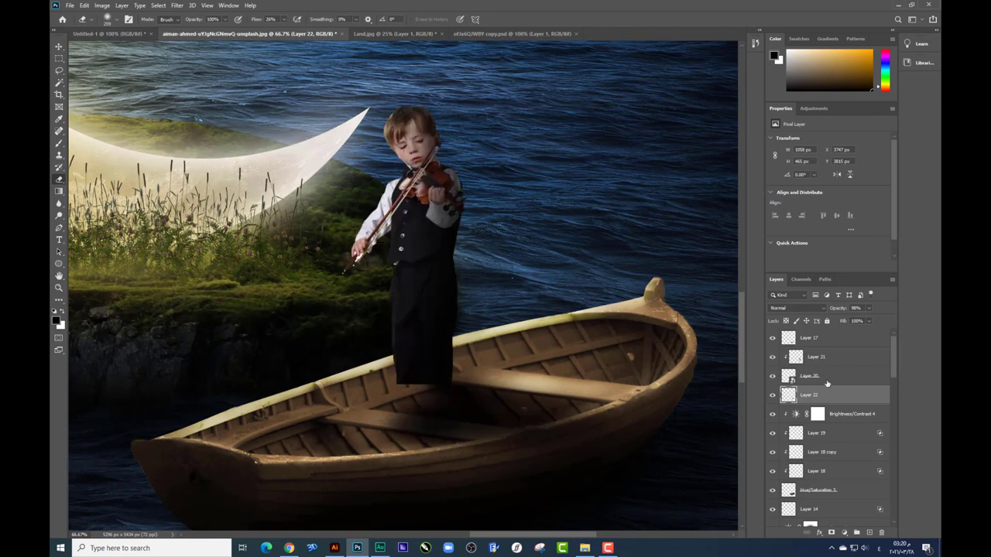
- Add a Brightness/Contrast 5 adjustment above Layer 20 with brightness 59 and an inverted mask
click(828, 379)
click(843, 532)
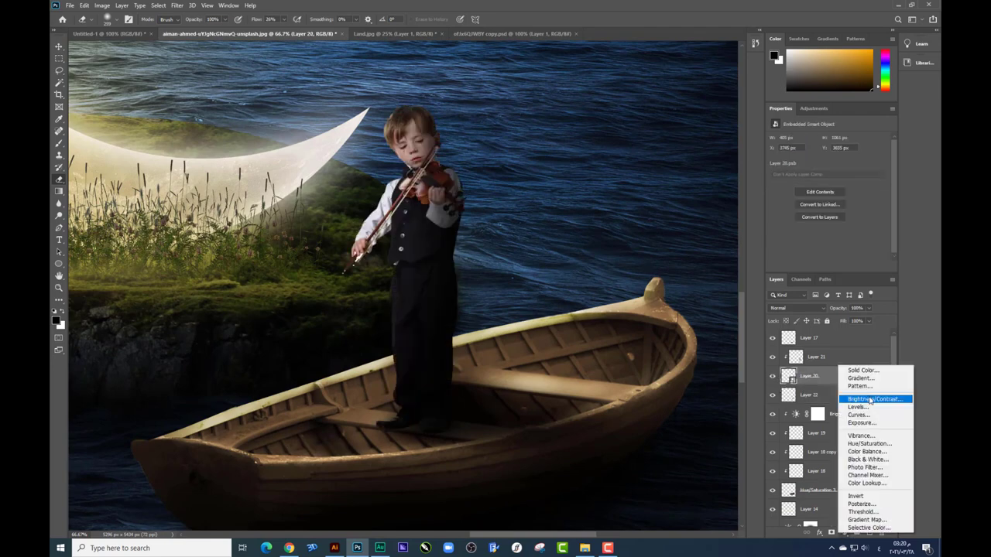
click(870, 399)
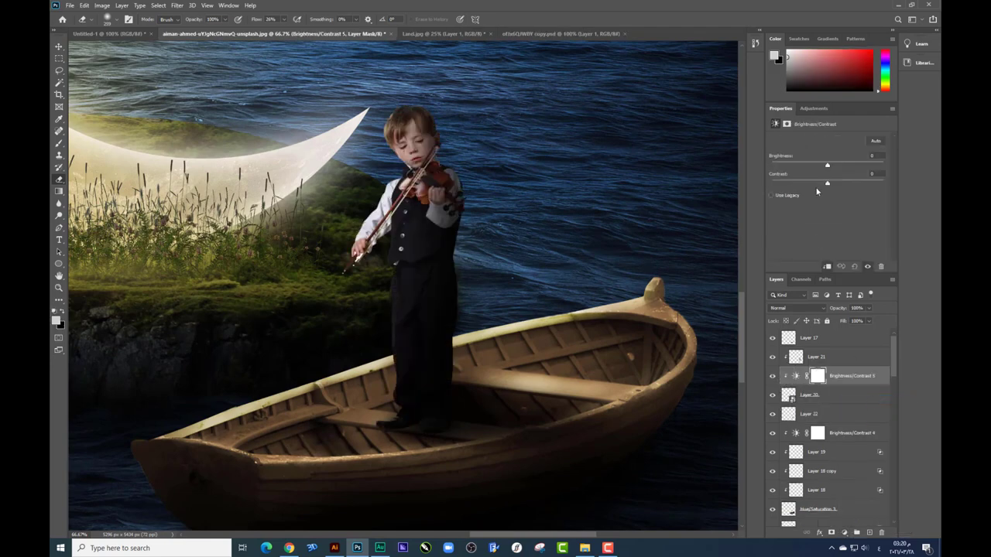
click(850, 164)
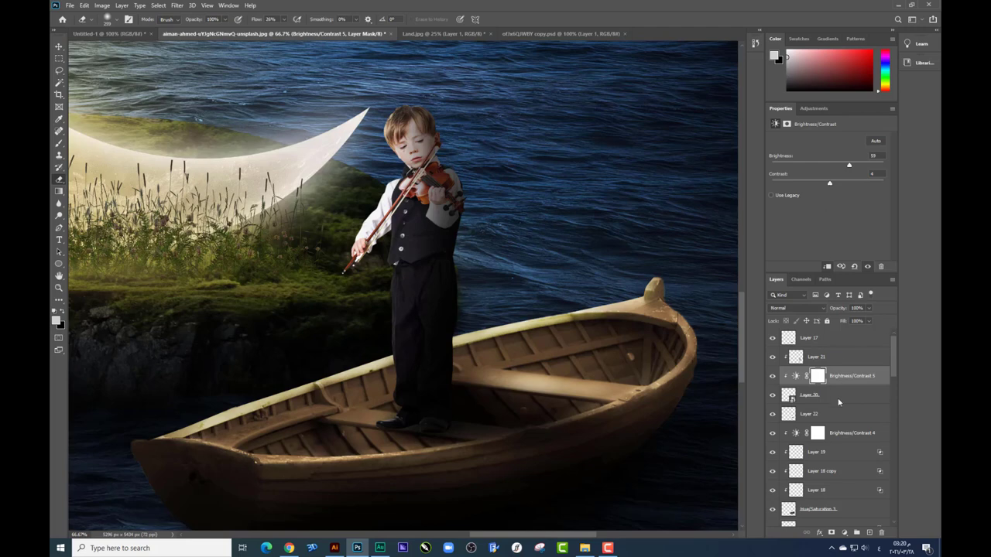
click(817, 378)
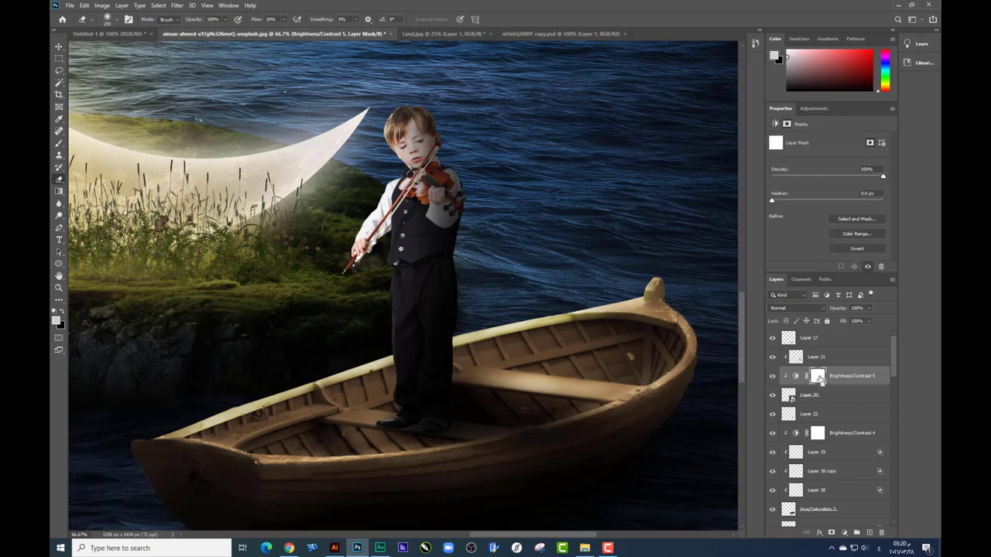
key(ctrl+i)
- Ready a small brush at 100% flow for the legs, then compare and select Layer 21
key(b)
right_click(441, 359)
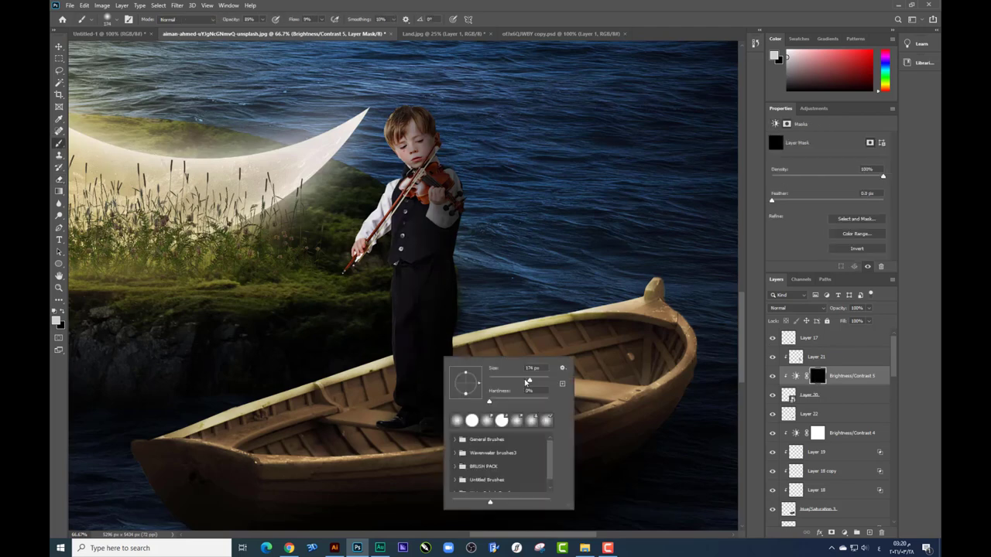
drag(527, 382, 515, 382)
click(383, 418)
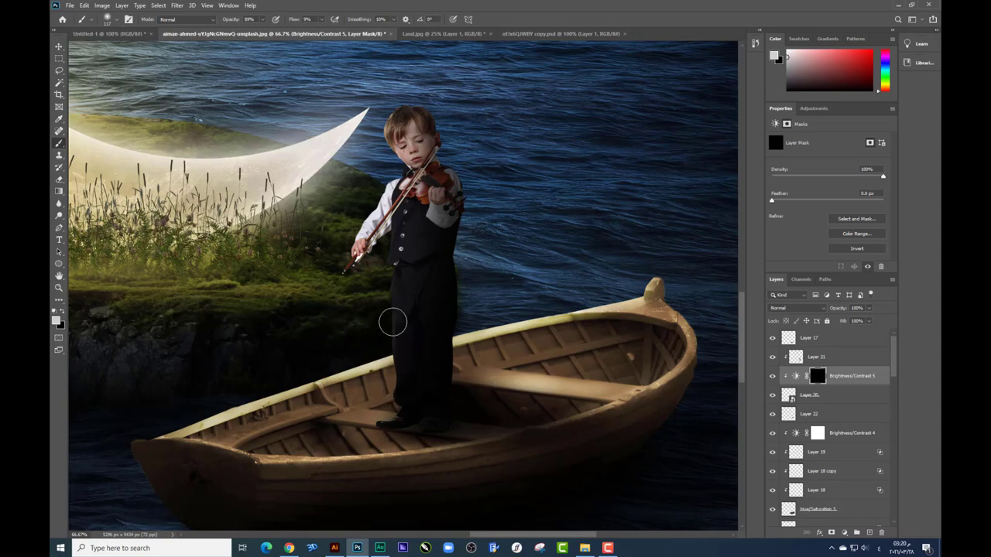
key(ctrl+plus)
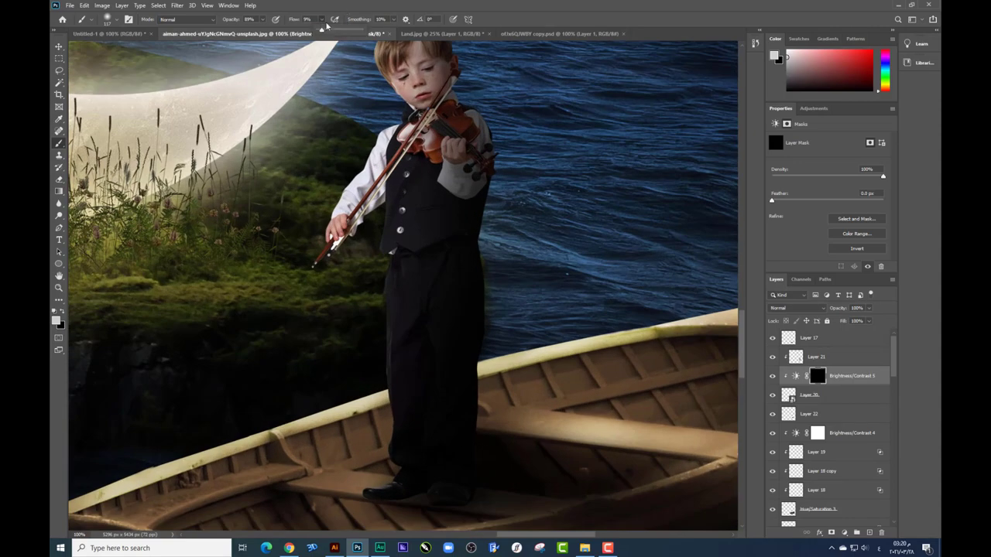
key(shift+0)
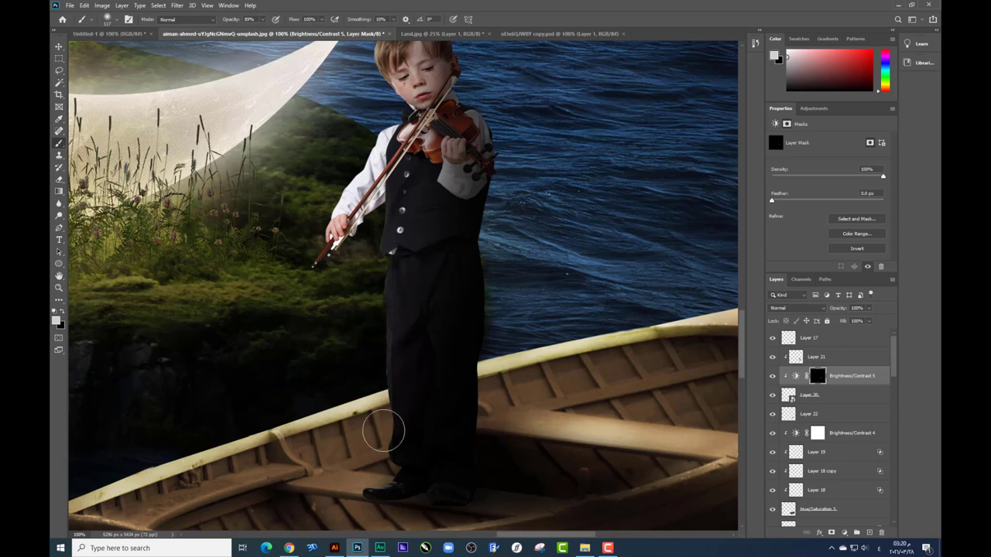
scroll(380, 301, up, 3)
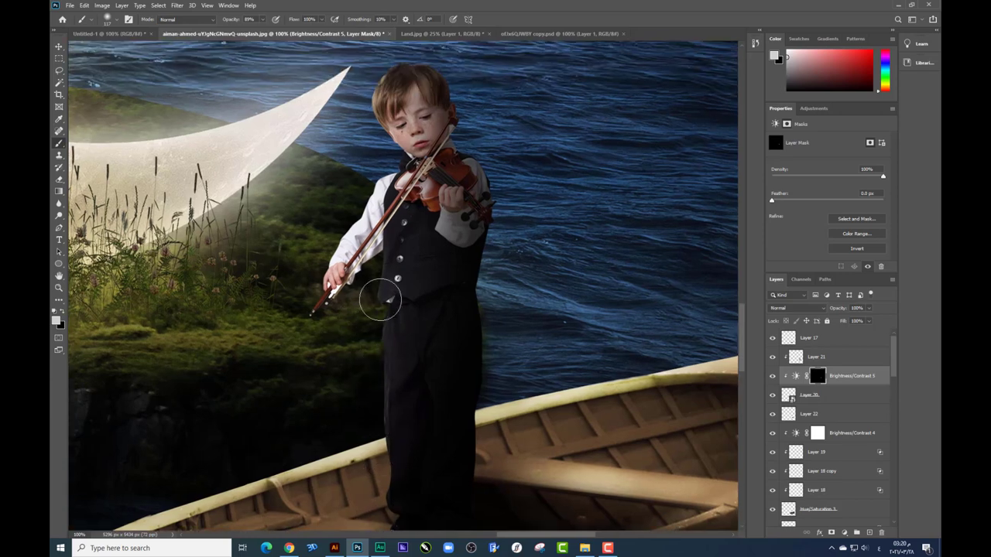
scroll(380, 302, up, 2)
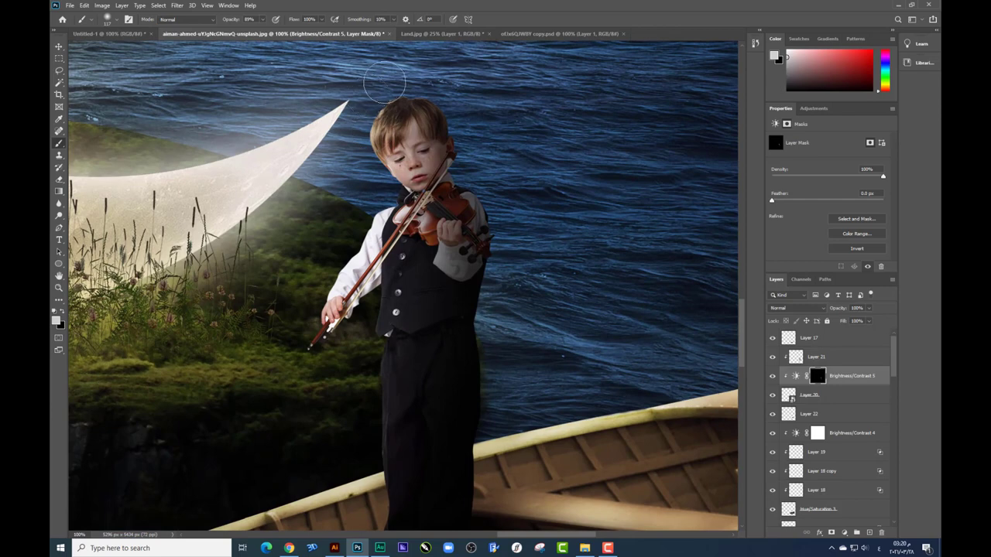
click(772, 357)
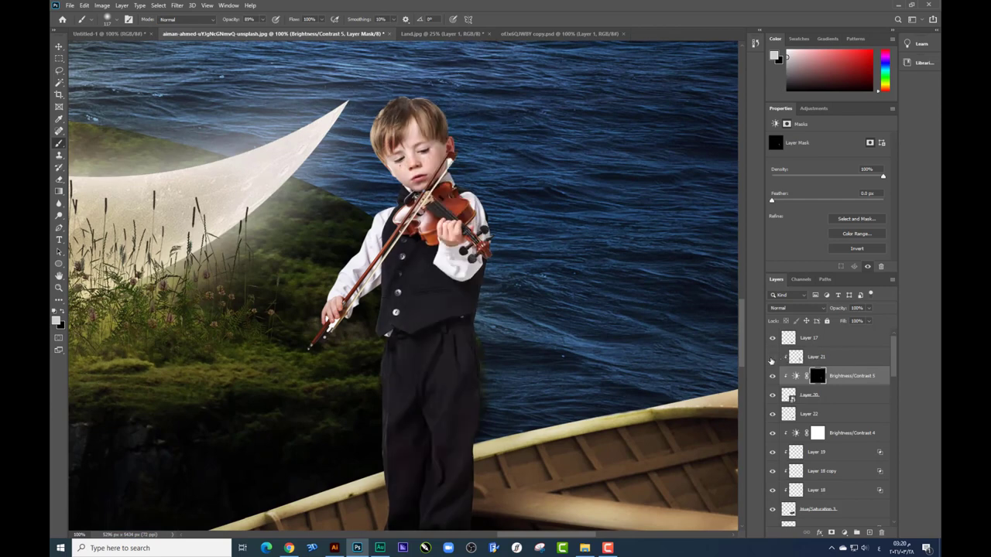
click(824, 357)
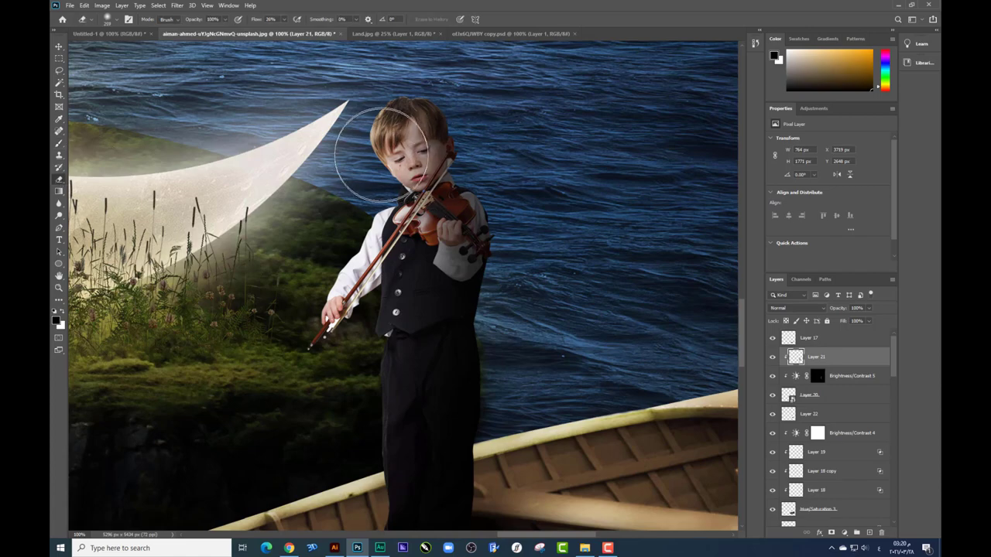
- Add a new empty Layer 23 above Layer 21
key(e)
scroll(534, 240, down, 2)
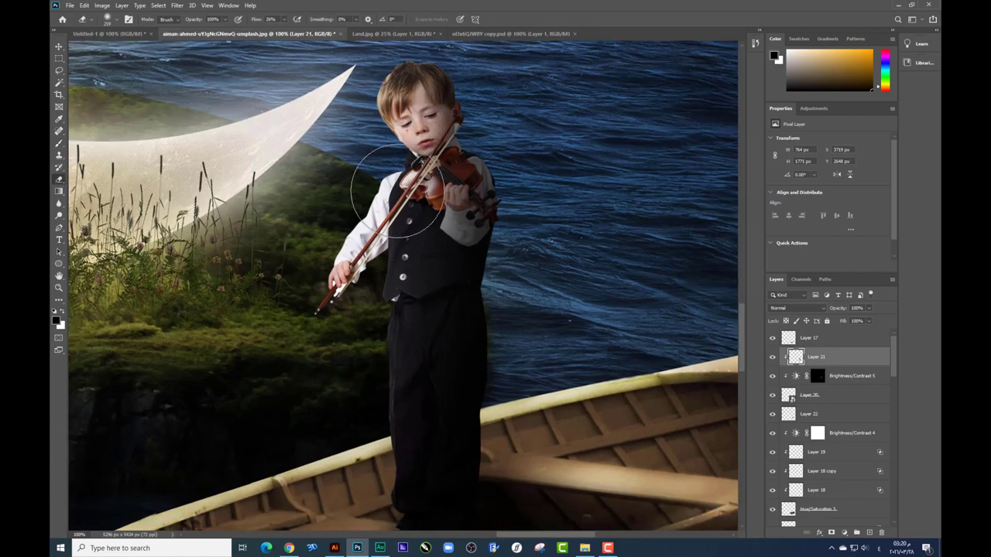
scroll(391, 208, down, 3)
scroll(433, 476, up, 5)
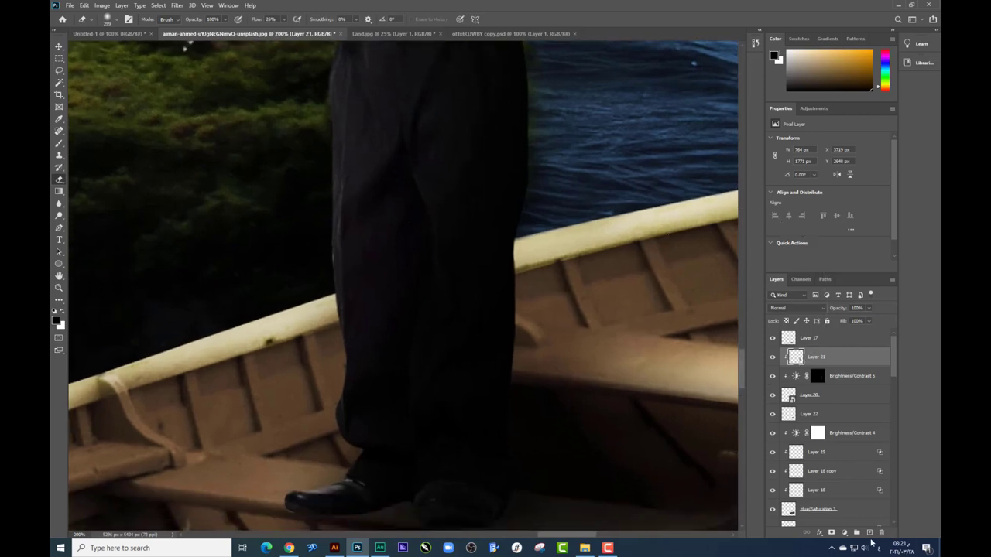
click(869, 532)
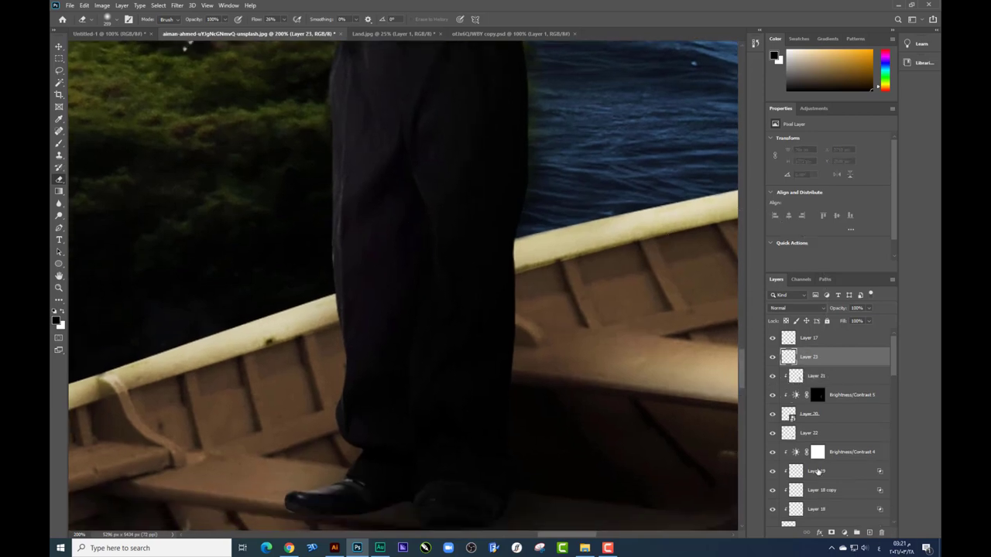
scroll(408, 276, down, 5)
- Set the brush foreground colour to yellow-orange
click(59, 143)
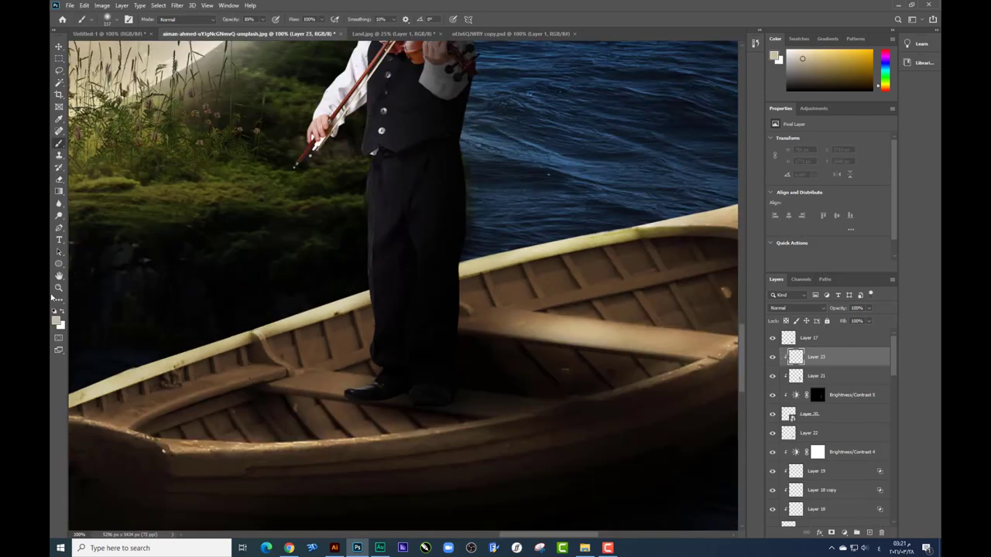
click(56, 320)
click(749, 163)
click(750, 138)
key(Return)
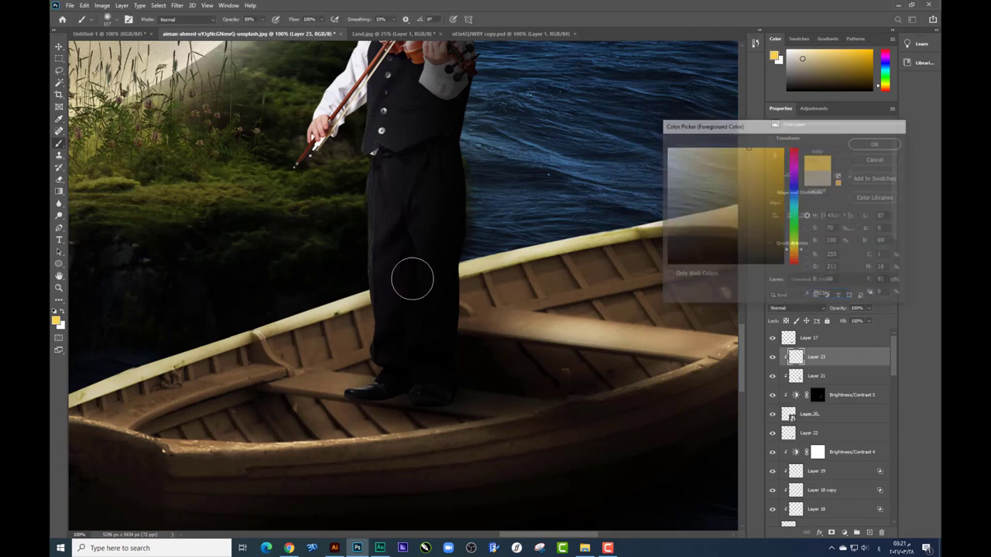
right_click(409, 276)
click(342, 382)
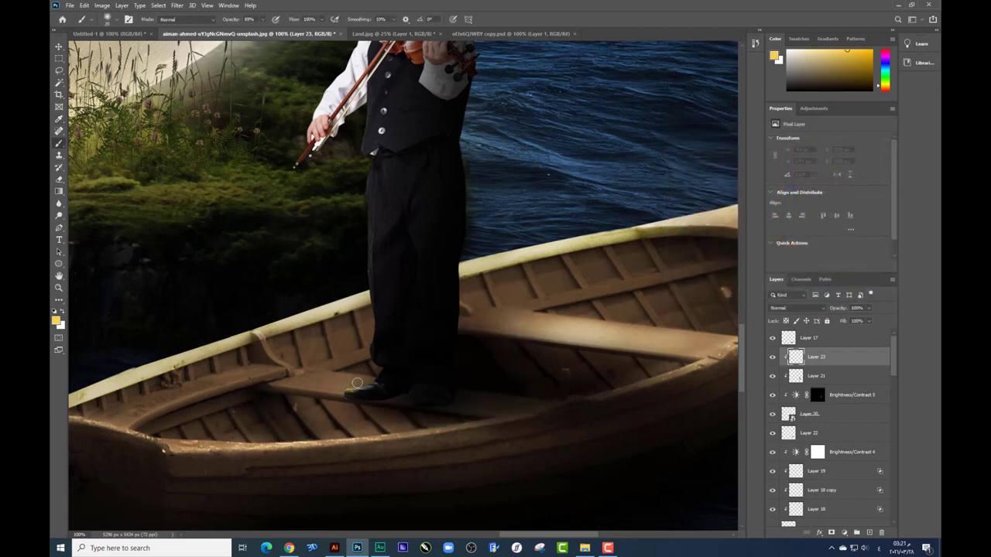
- Paint thin yellow-orange rim light along the boy's shoe, left leg, sleeve and hair top
drag(341, 382, 361, 380)
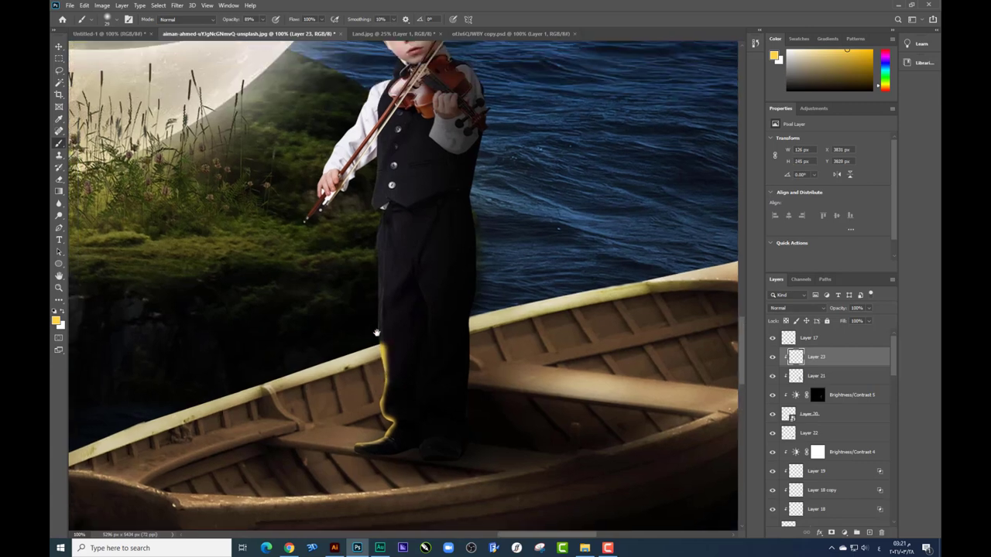
mouse_move(369, 285)
mouse_down()
mouse_move(383, 361)
mouse_move(379, 255)
mouse_up()
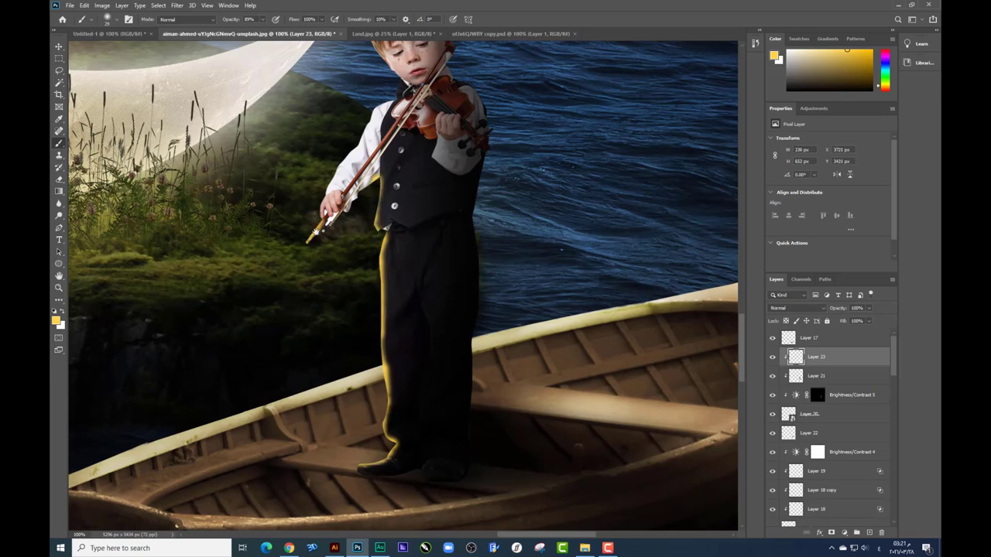
scroll(318, 263, up, 2)
drag(326, 224, 340, 200)
scroll(340, 200, up, 1)
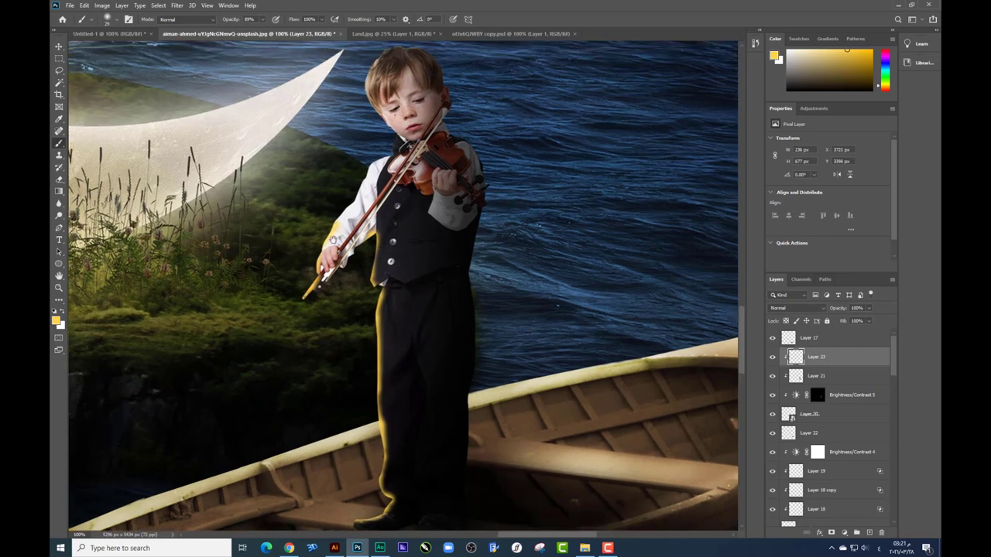
scroll(332, 232, up, 1)
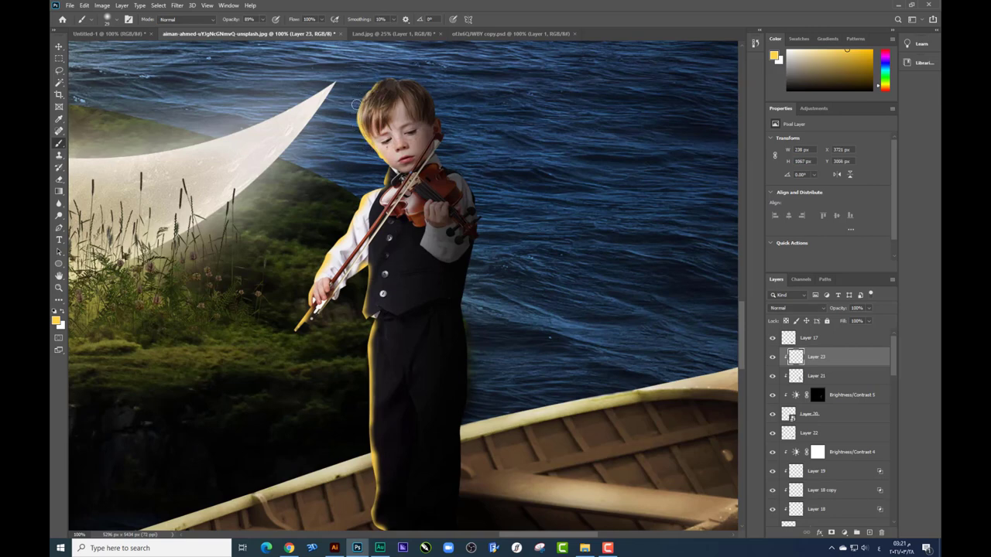
drag(356, 105, 392, 79)
scroll(464, 232, up, 1)
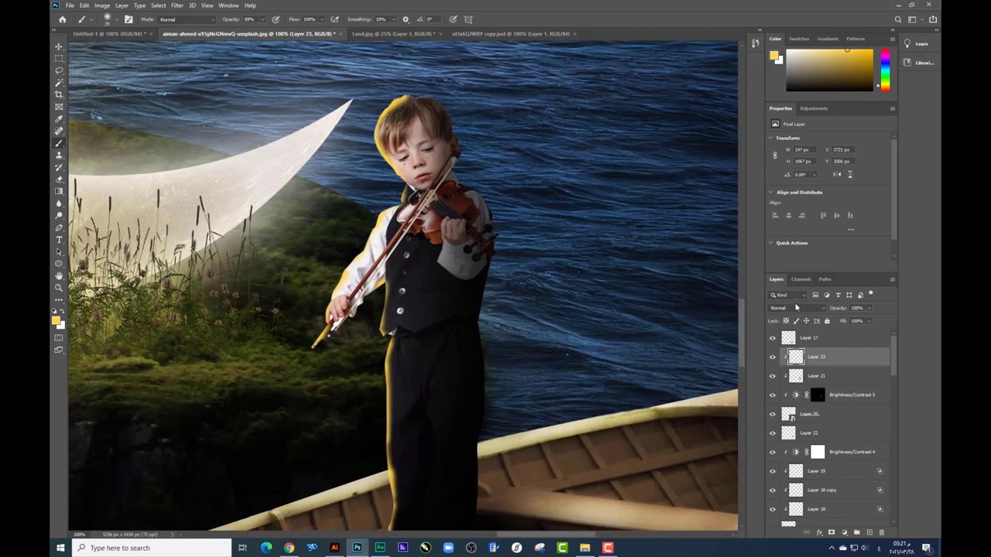
- Set Layer 23 to Color Dodge blending at 46% opacity
click(796, 307)
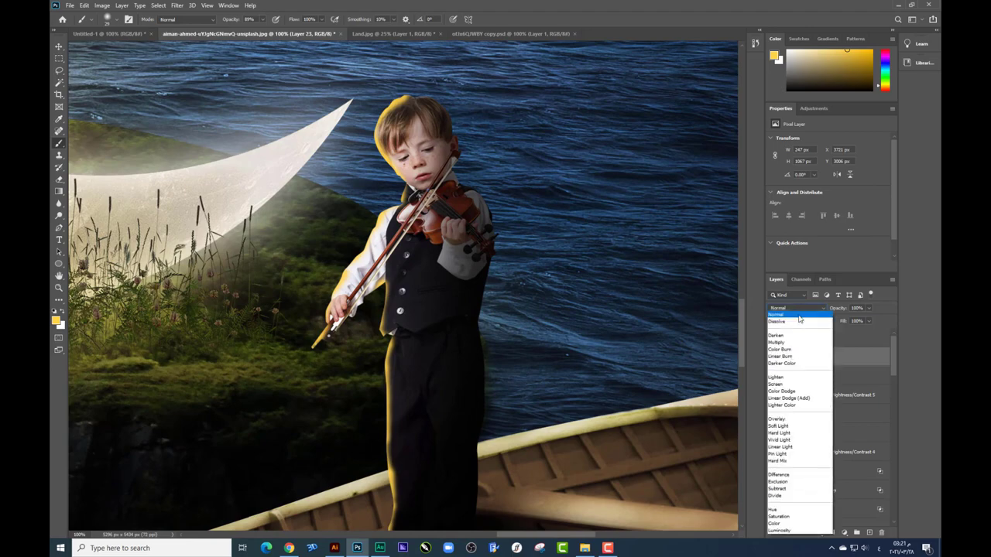
click(786, 391)
drag(869, 309, 842, 321)
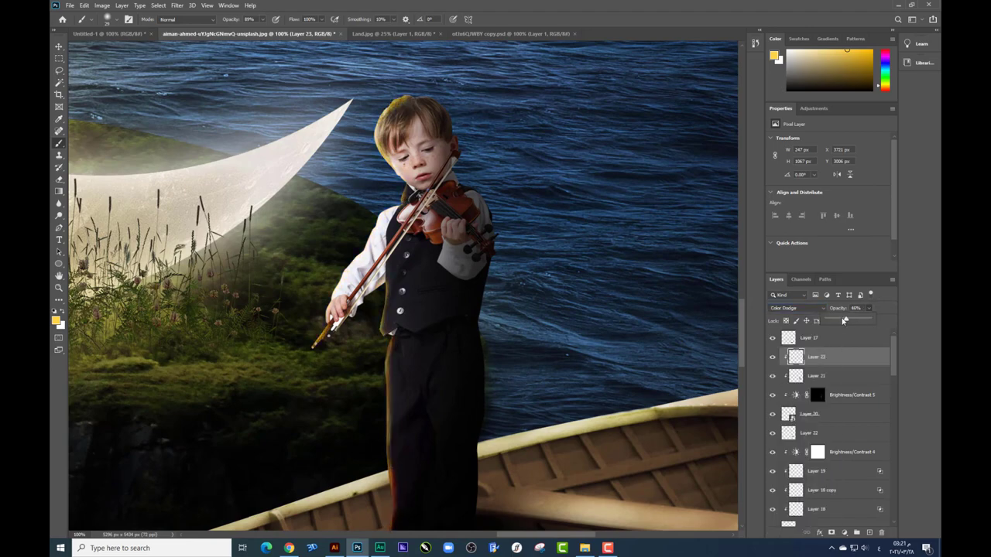
key(ctrl+minus)
- Adjust Blend If to keep the glow off darker areas, then switch the mode to Screen
right_click(825, 339)
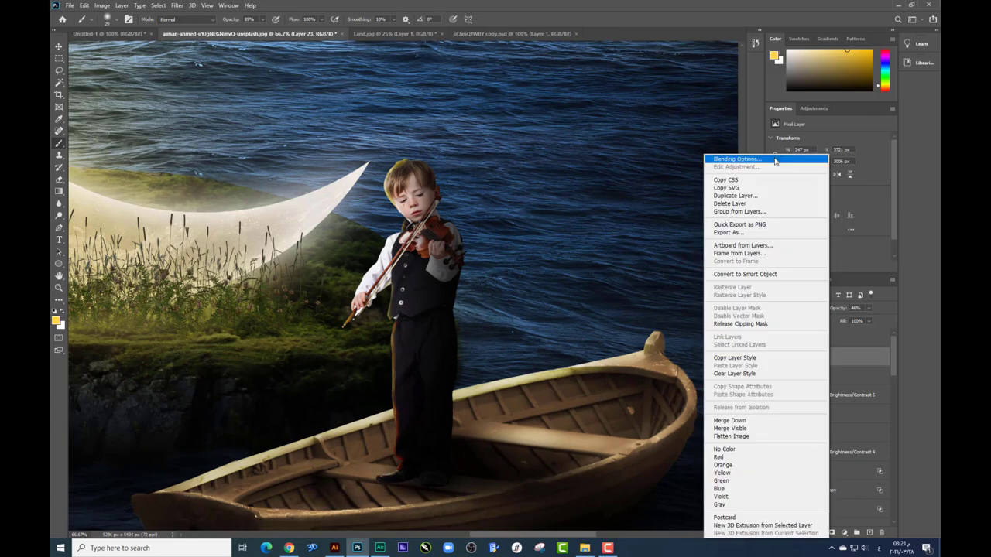
click(743, 193)
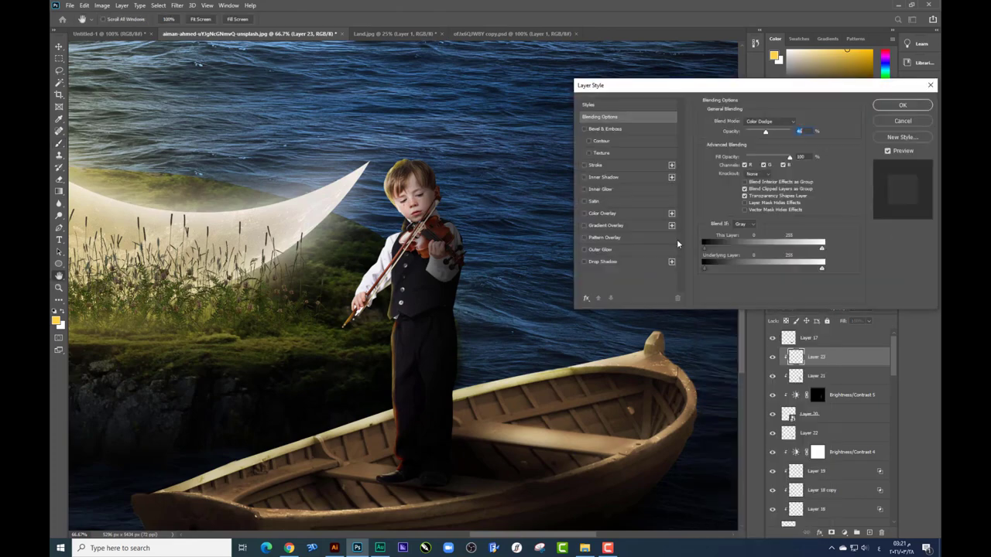
drag(703, 267, 738, 266)
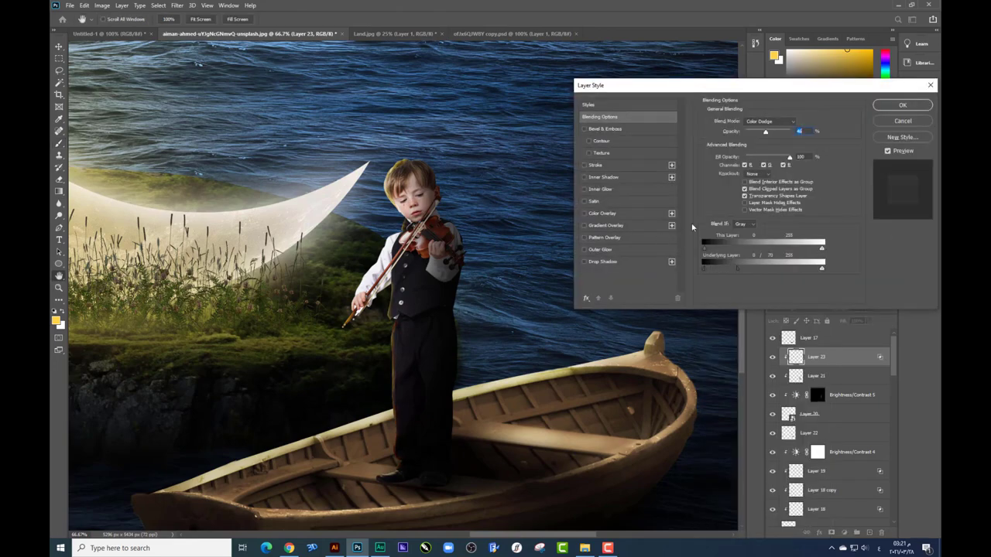
click(902, 105)
click(793, 308)
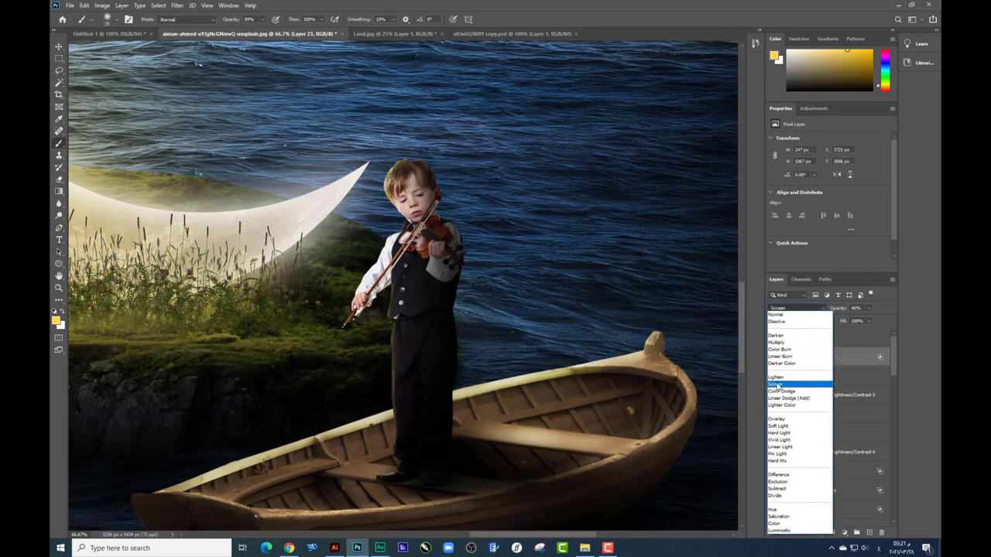
click(776, 385)
scroll(458, 244, down, 5)
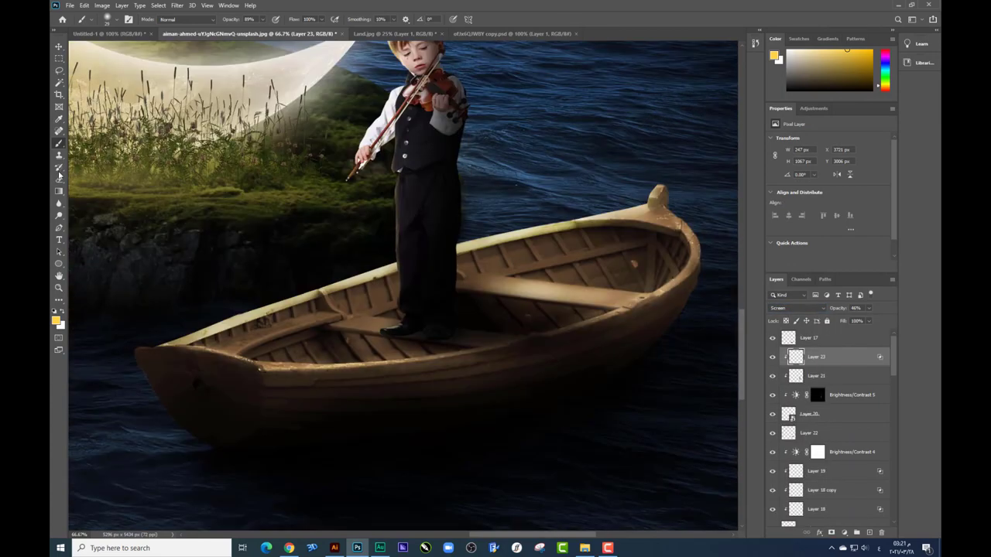
- Add a new Layer 24 in Screen blend mode and adjust the brush flow and size
click(868, 532)
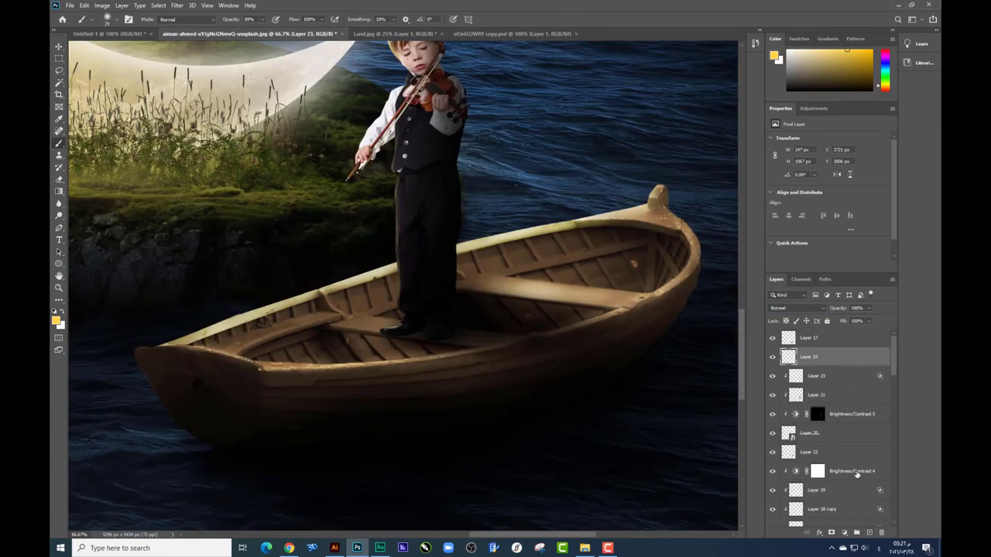
click(793, 308)
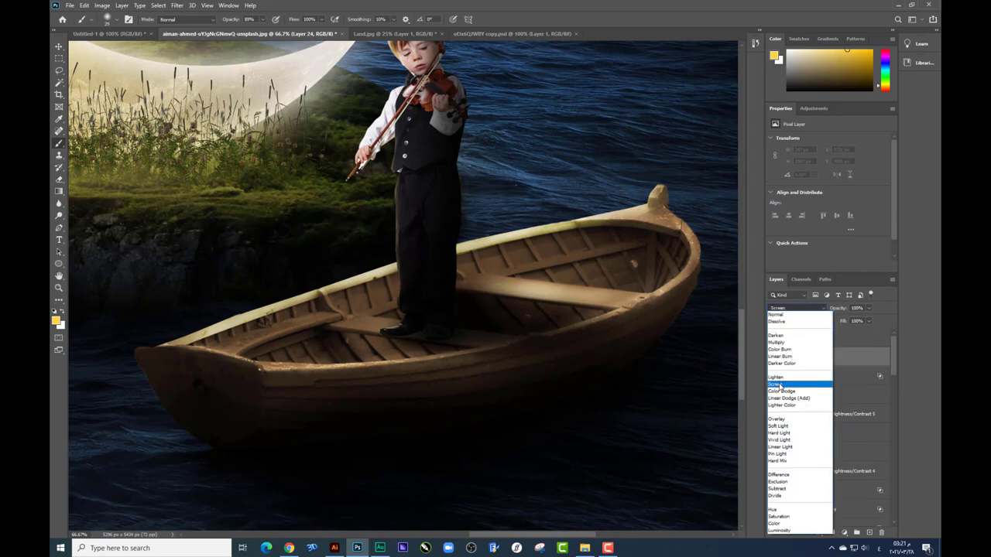
click(776, 384)
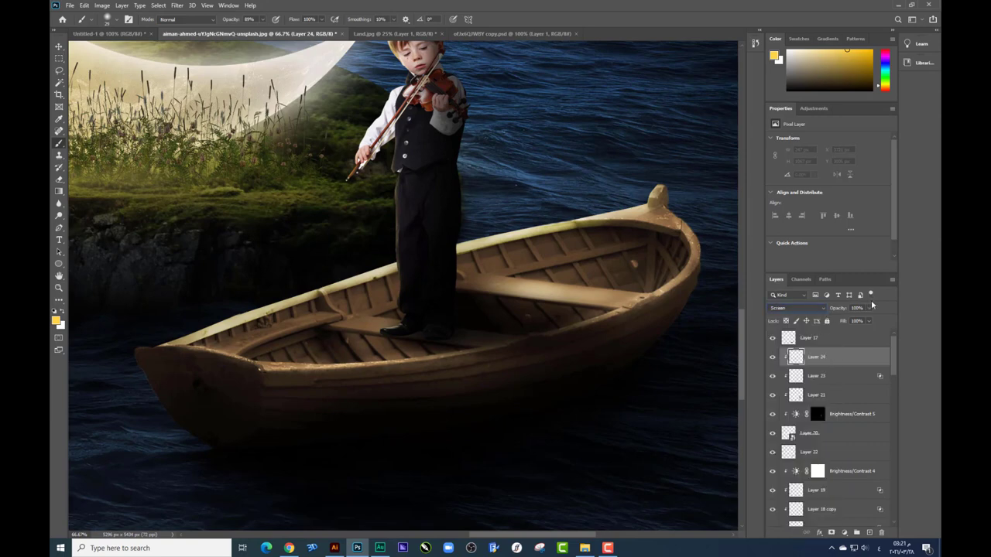
click(322, 19)
right_click(442, 225)
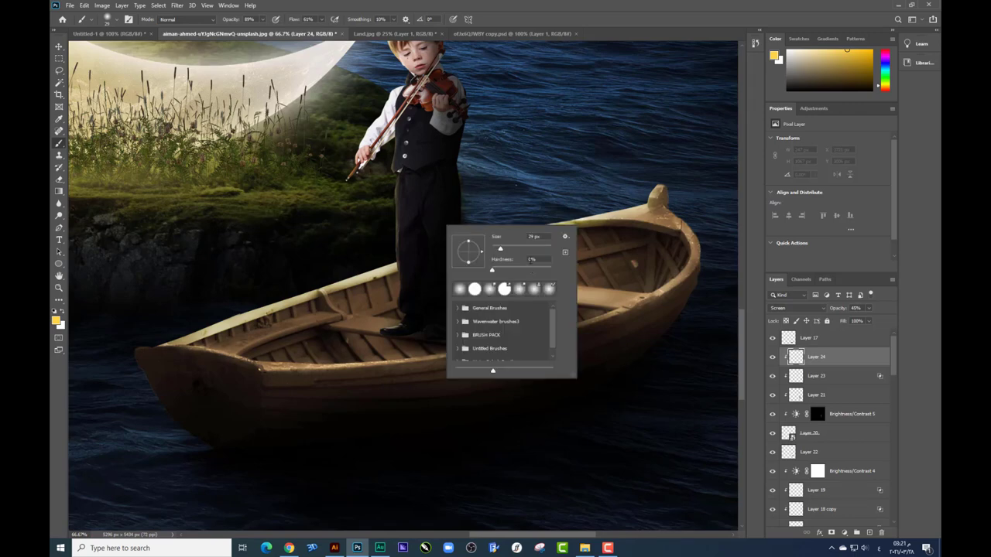
- Paint light down the boy's trousers from waist to shoes and over his hair
drag(404, 174, 405, 229)
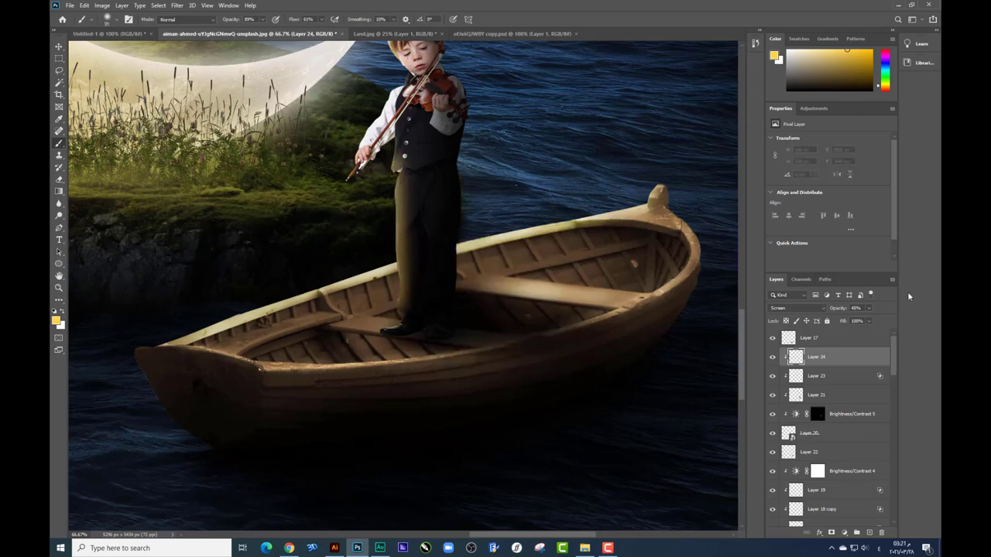
key(ctrl+z)
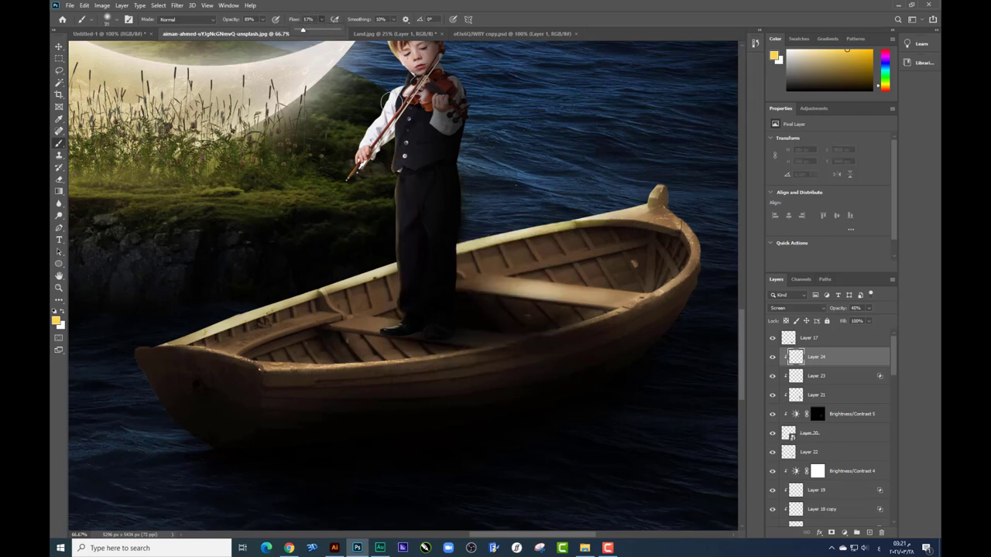
mouse_move(404, 177)
mouse_down()
mouse_move(411, 274)
mouse_move(397, 339)
mouse_up()
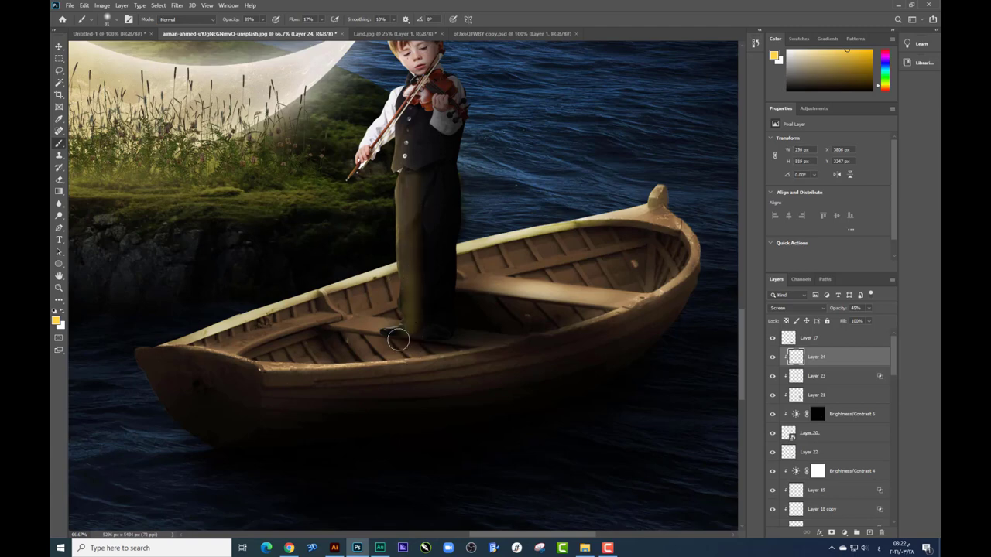
scroll(401, 233, up, 3)
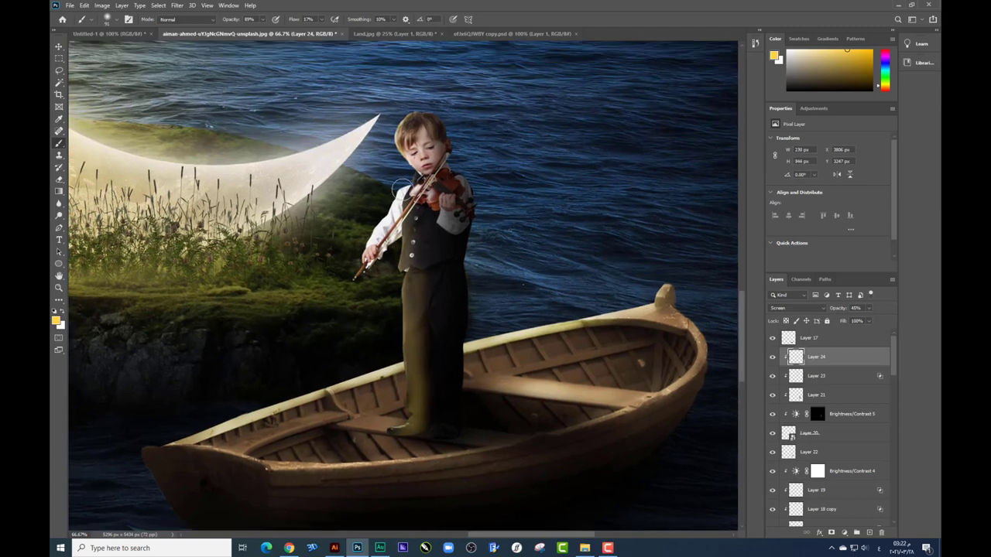
click(361, 263)
drag(402, 125, 424, 116)
- Lower Layer 24 to 27% opacity and split the Blend If Underlying Layer slider
click(868, 308)
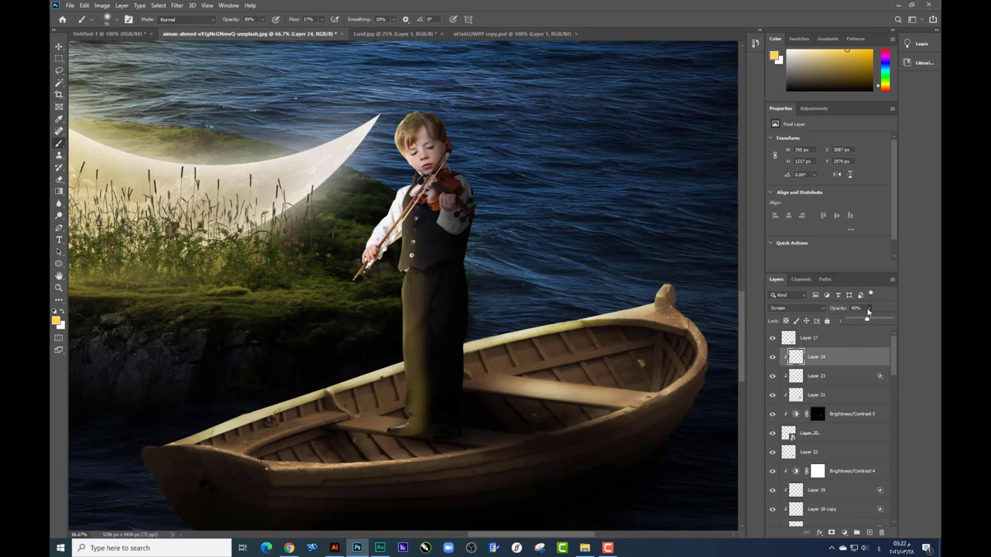
right_click(817, 359)
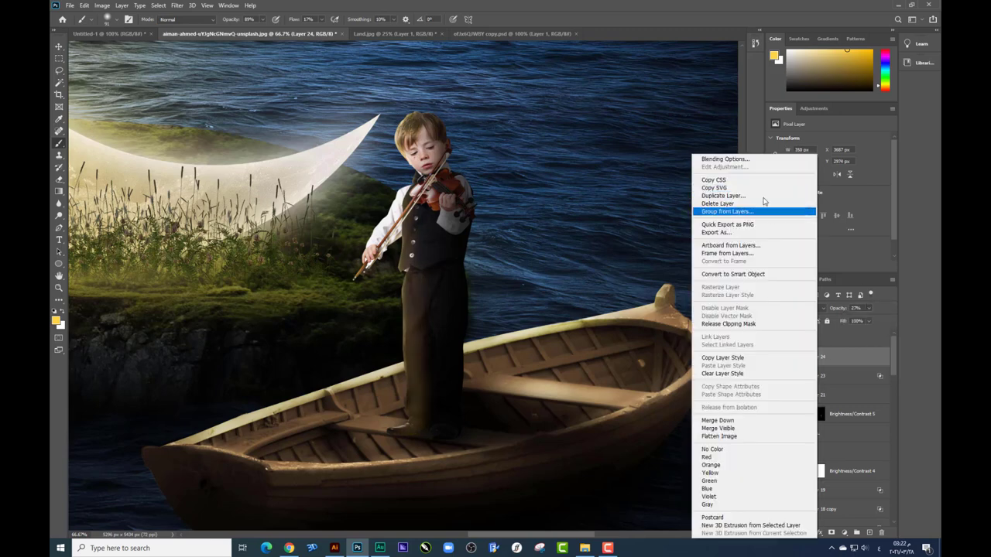
click(730, 161)
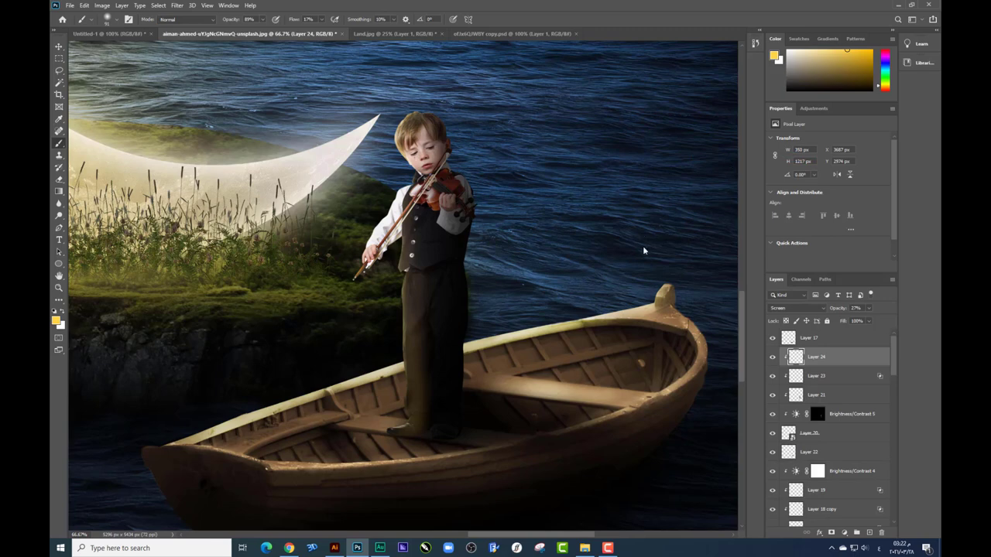
drag(715, 265, 741, 263)
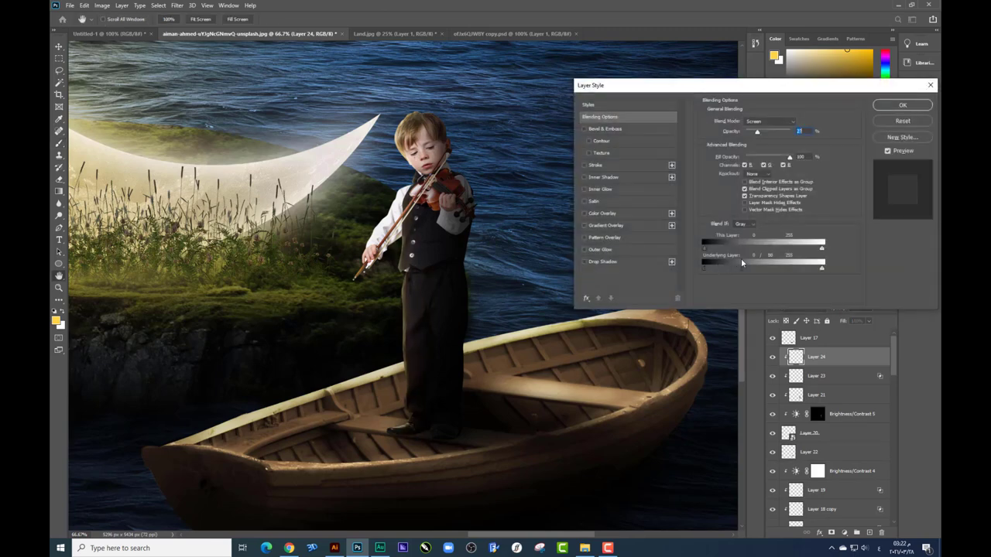
key(Return)
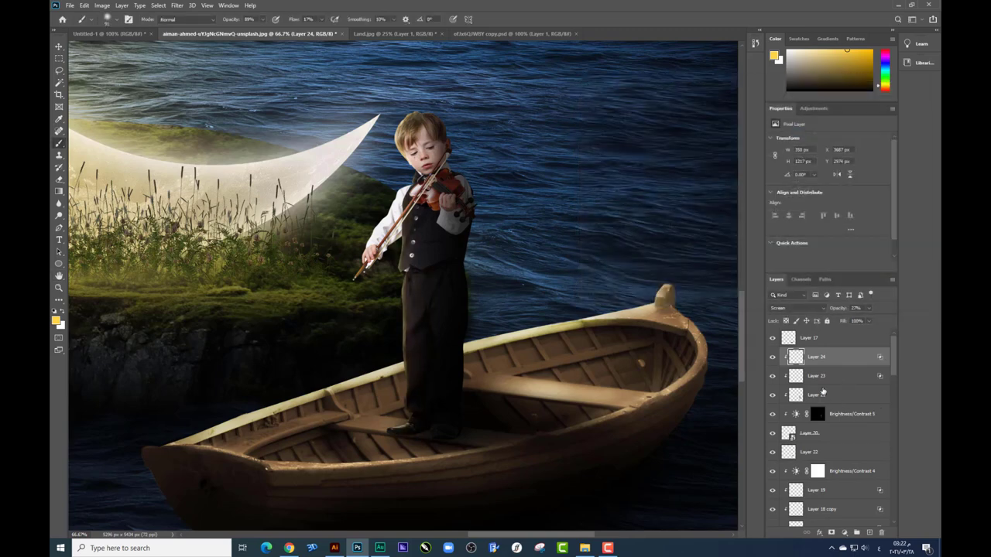
click(772, 358)
- View the whole scene and toggle a light layer off and on to compare
key(ctrl+minus)
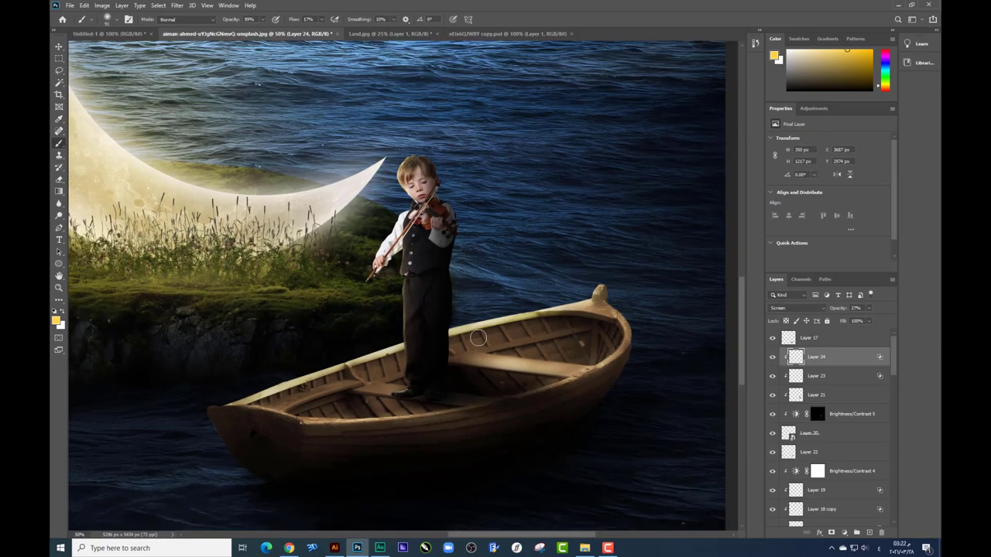
scroll(431, 283, down, 3)
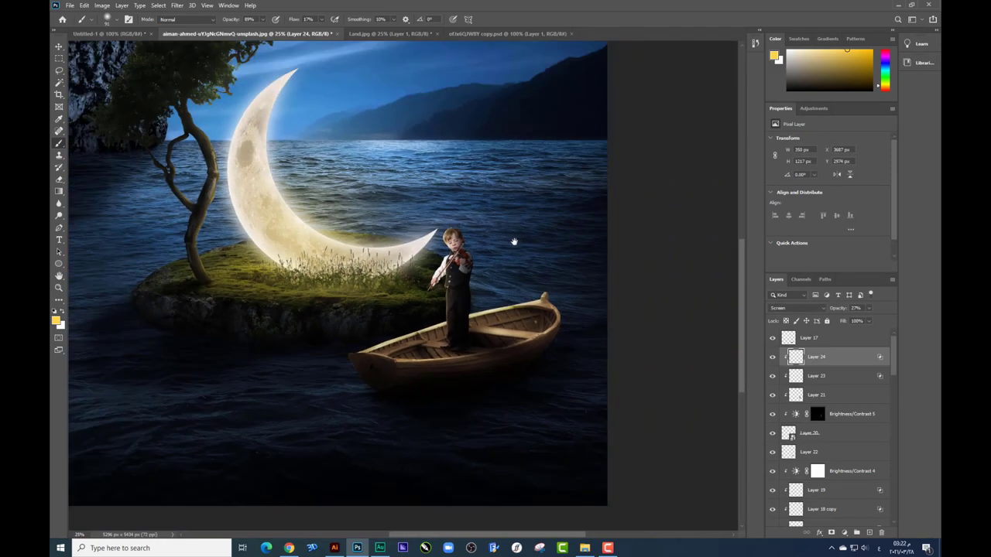
mouse_move(513, 239)
mouse_down()
mouse_move(543, 256)
mouse_move(480, 201)
mouse_up()
scroll(542, 256, down, 1)
scroll(542, 255, up, 1)
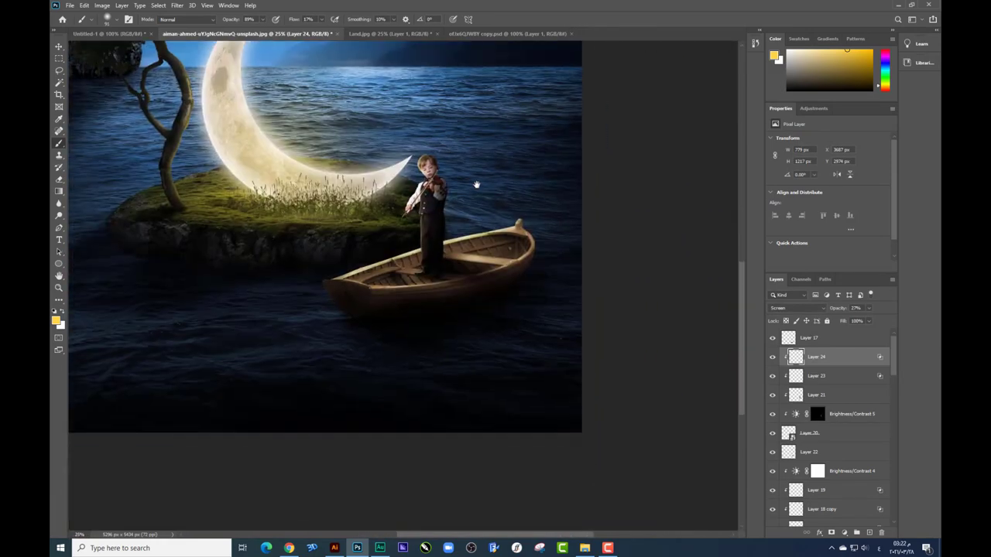
scroll(457, 185, up, 1)
click(772, 413)
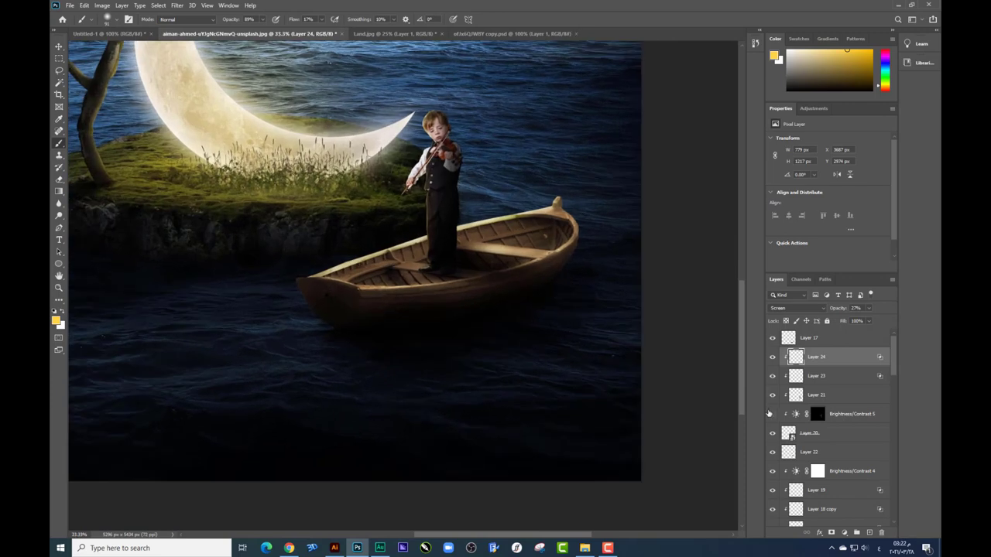
click(772, 395)
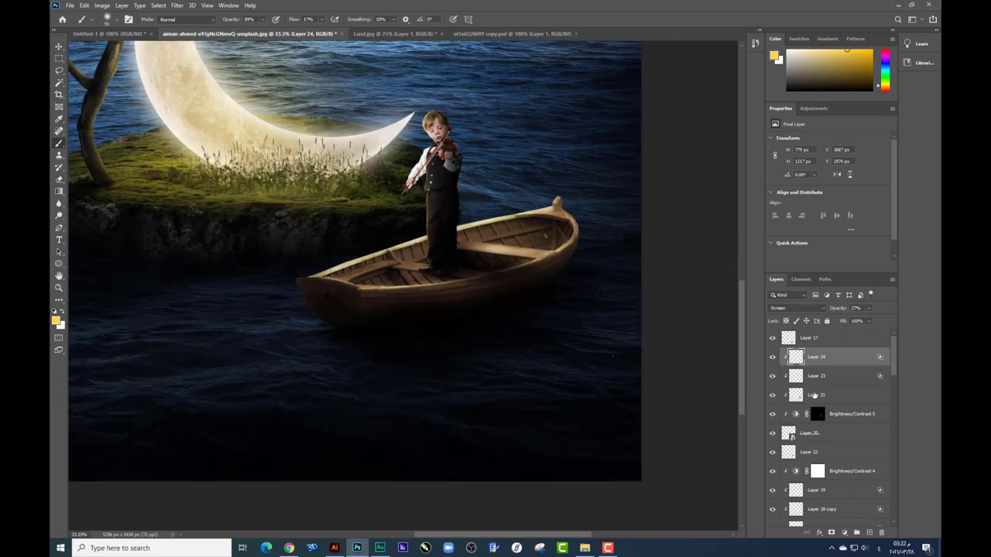
- Raise Layer 21's opacity to 75%
click(821, 395)
click(868, 308)
drag(839, 320, 855, 324)
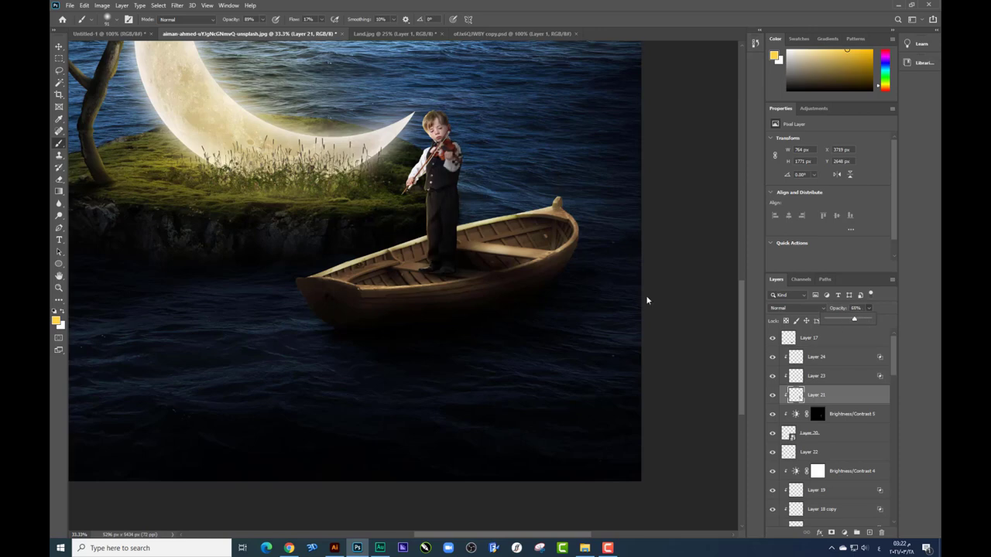
scroll(513, 280, up, 1)
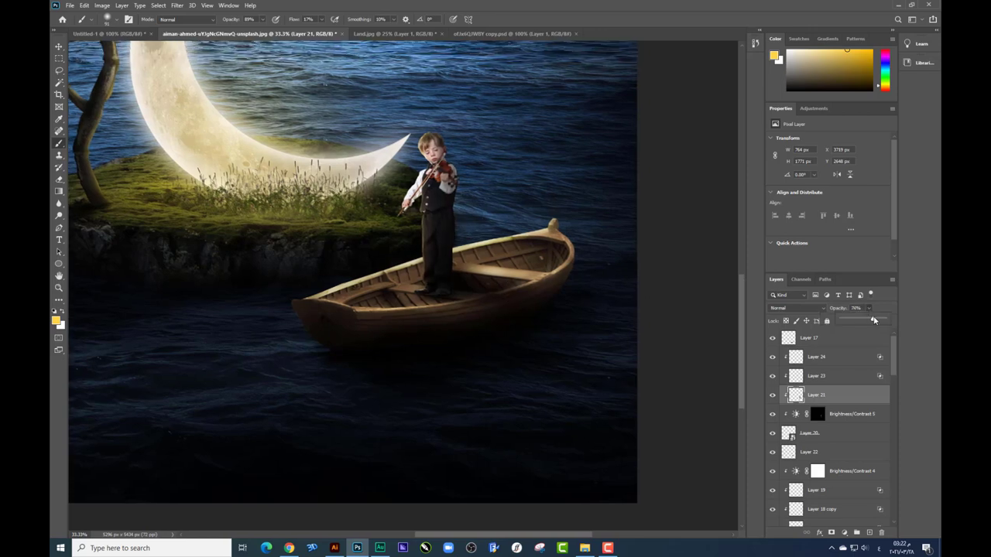
scroll(469, 211, down, 5)
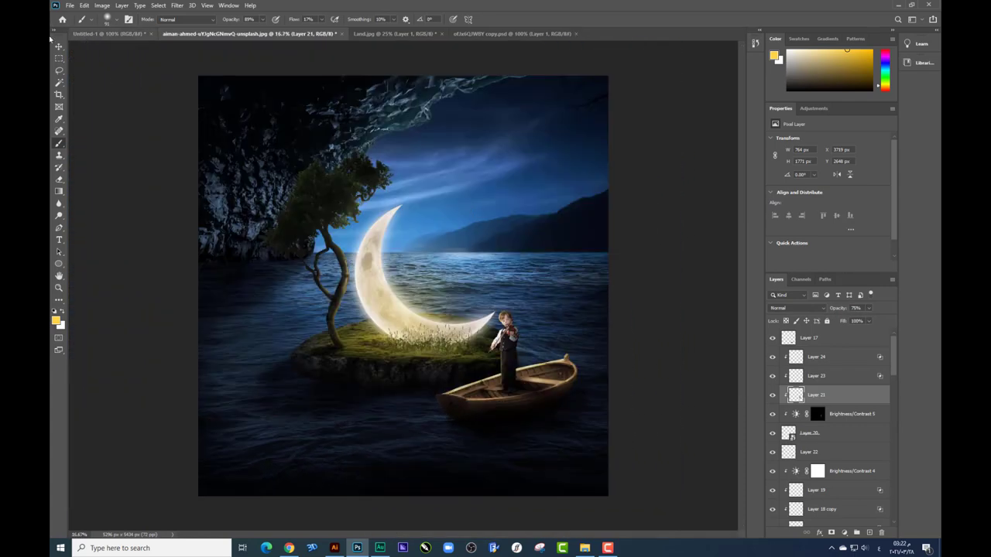
- Use the Move tool's layer picker to check Layer 20, Layer 22 and Hue/Saturation 3
key(v)
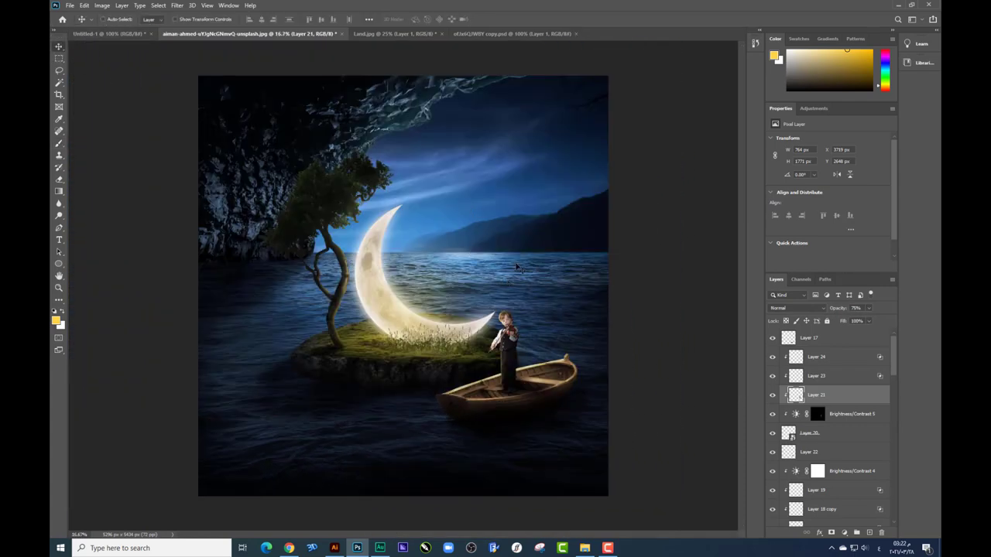
scroll(531, 401, up, 2)
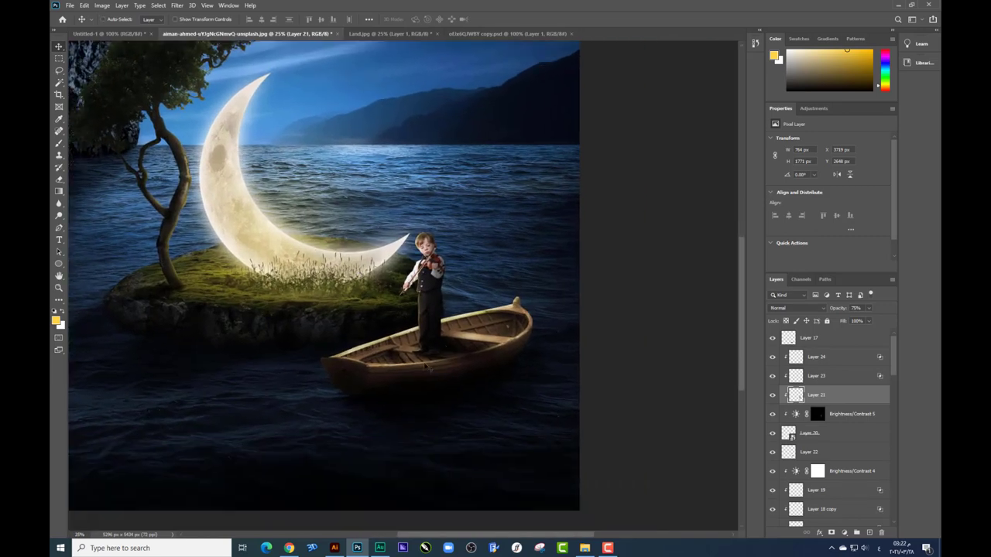
right_click(466, 374)
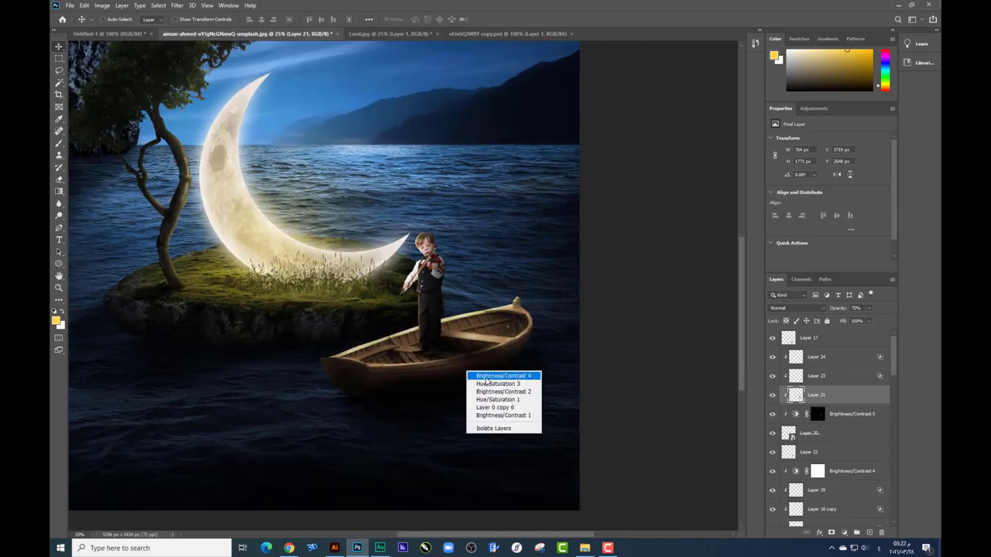
click(361, 322)
right_click(465, 373)
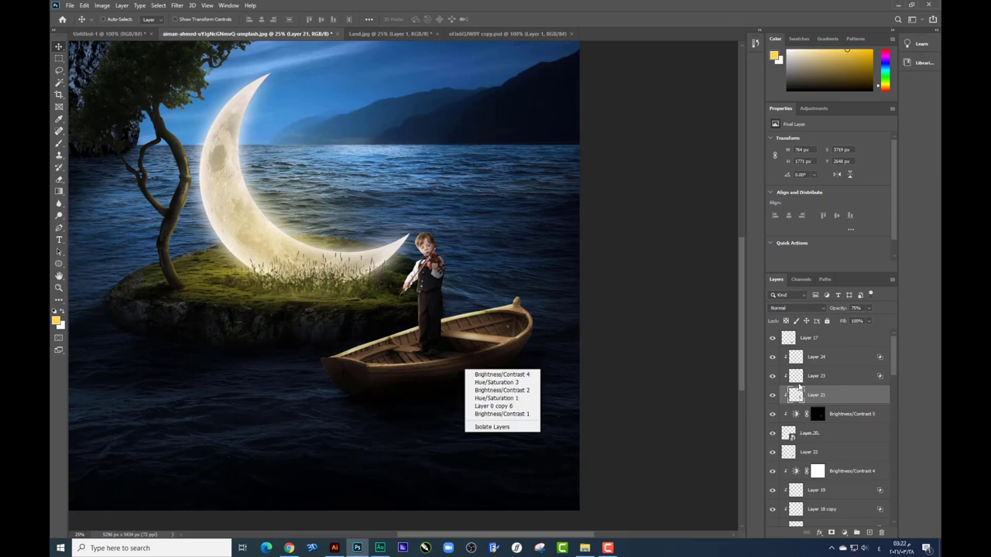
click(843, 433)
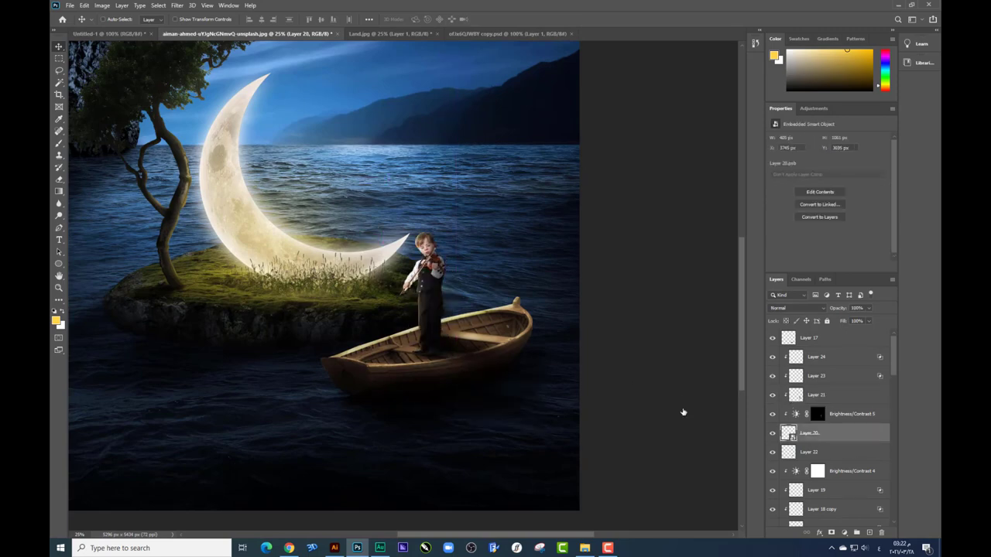
click(844, 452)
scroll(822, 488, down, 2)
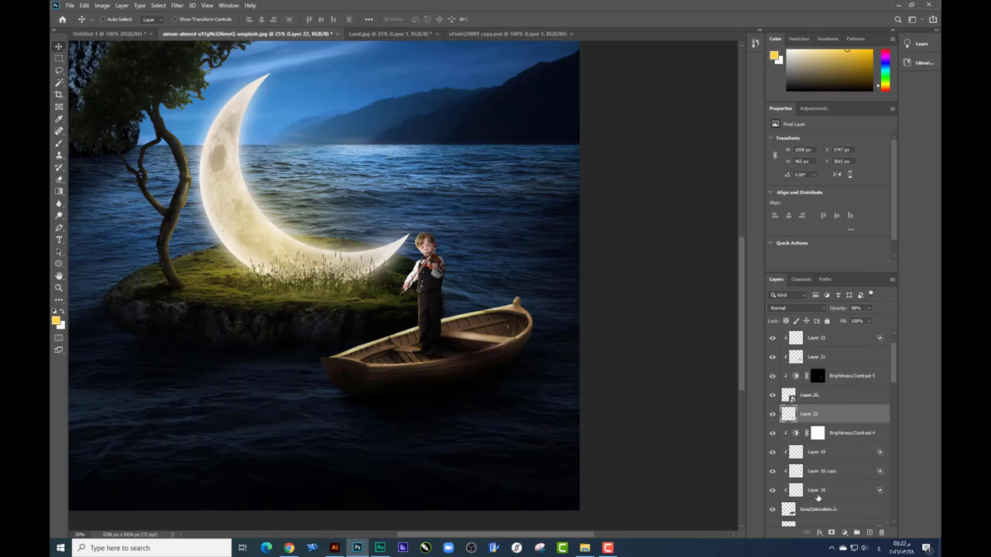
click(818, 507)
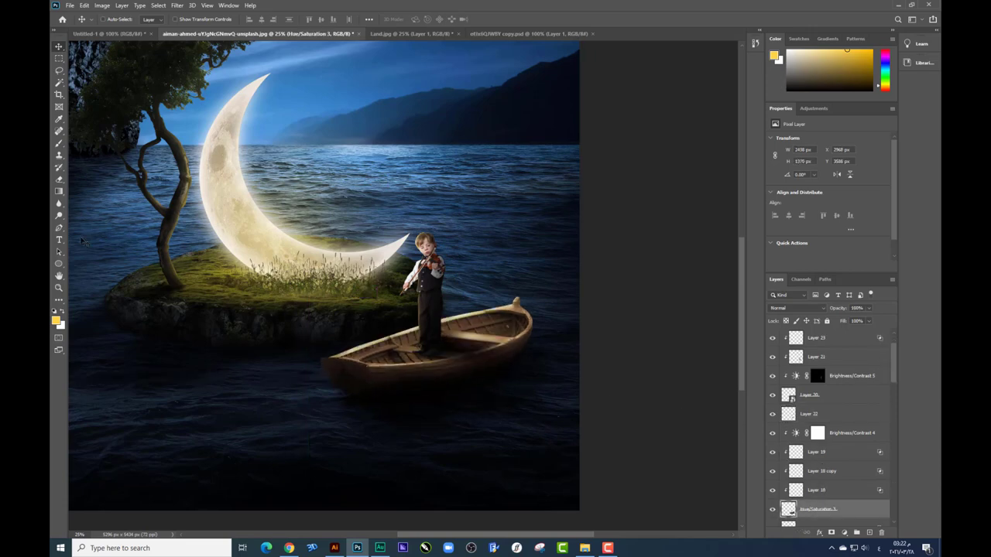
- Set the brush colour to #000000, add Layer 25, and size the brush to 417 px
click(58, 145)
click(59, 319)
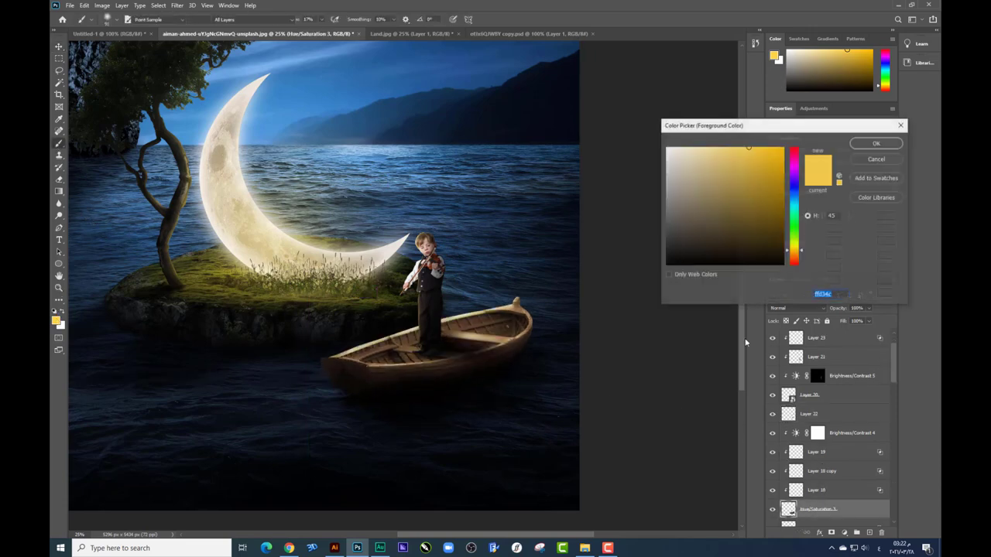
text(000000)
key(Return)
click(870, 533)
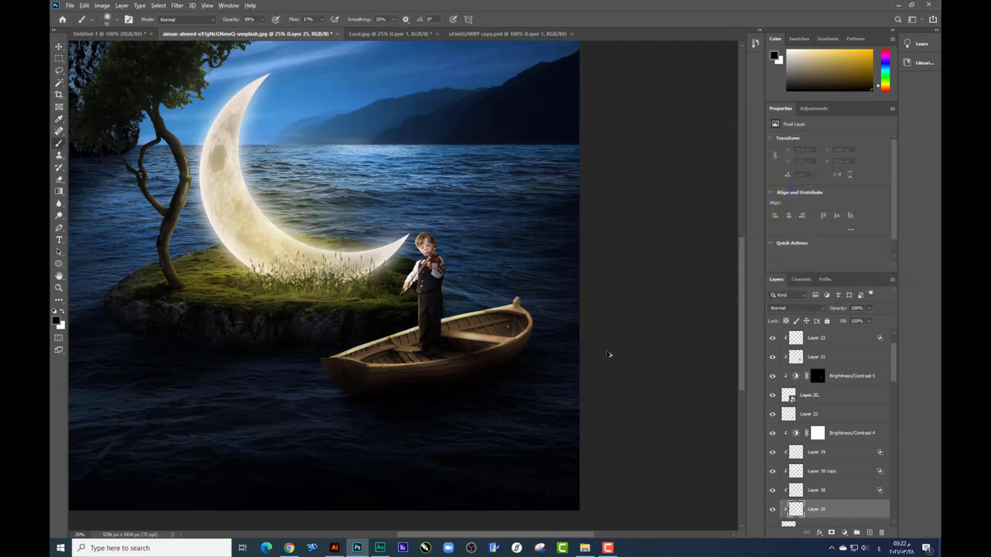
right_click(525, 363)
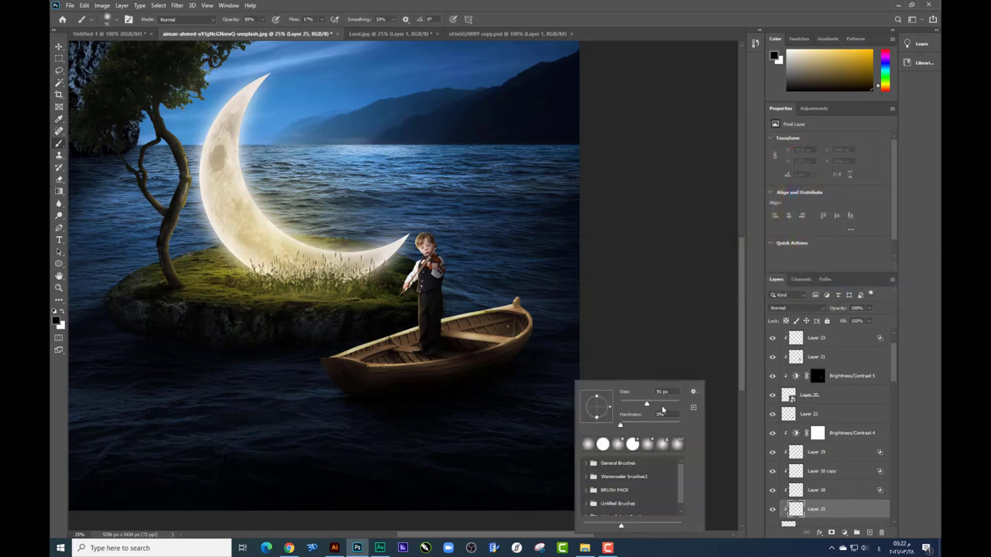
key(Return)
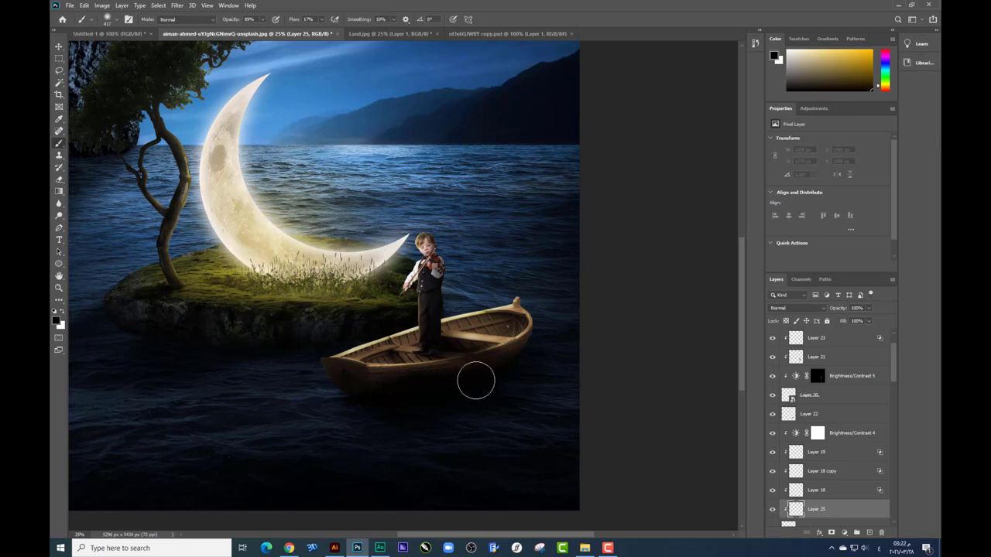
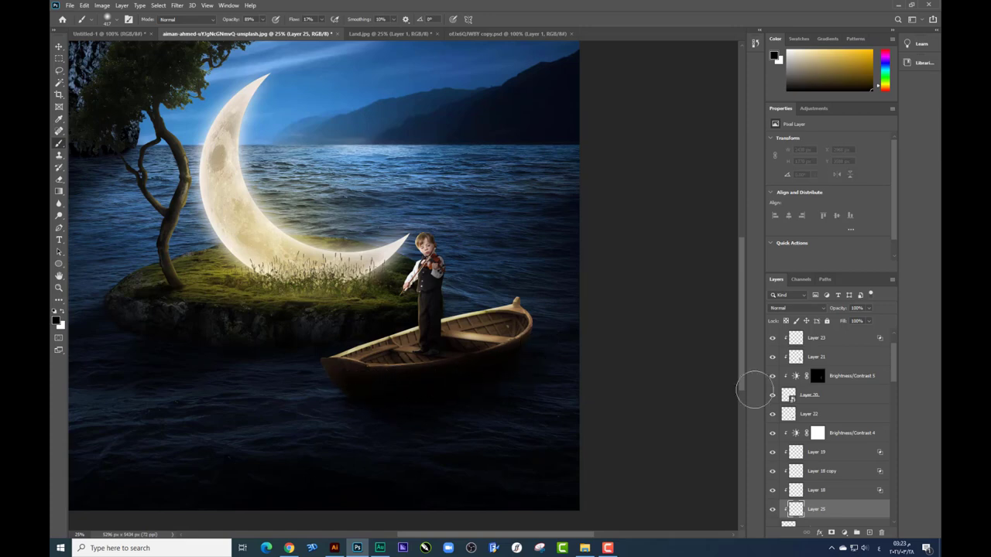
- Zoom in on the boat and set Layer 25's opacity to 64%
key(ctrl+plus)
drag(407, 356, 349, 286)
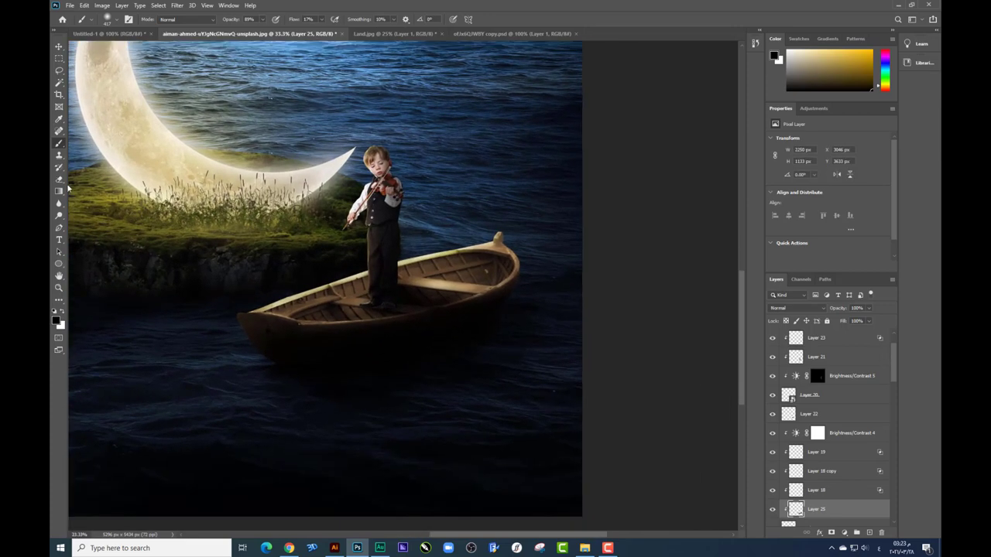
key(e)
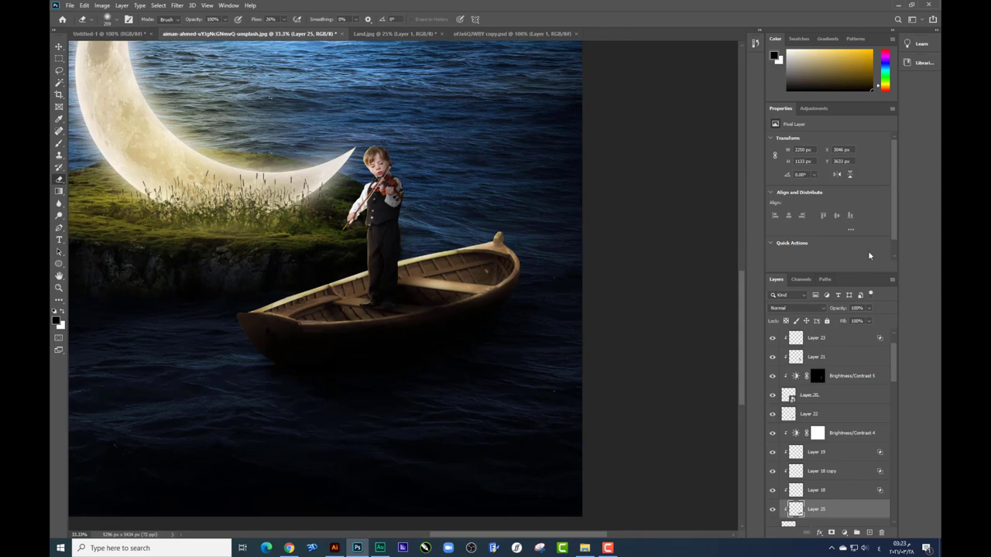
click(865, 308)
- Fit the image to the window and zoom out to review the full composition
key(ctrl+0)
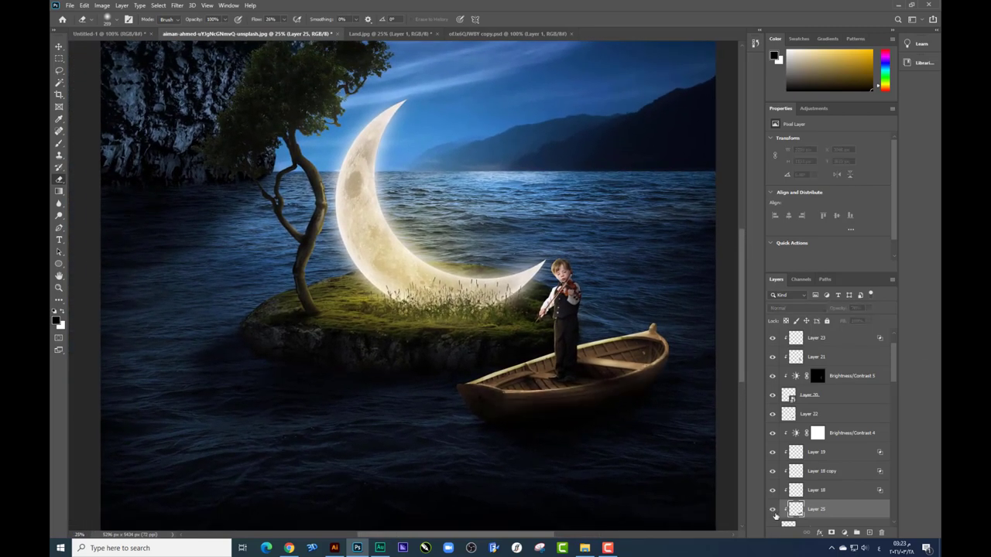
key(ctrl+minus)
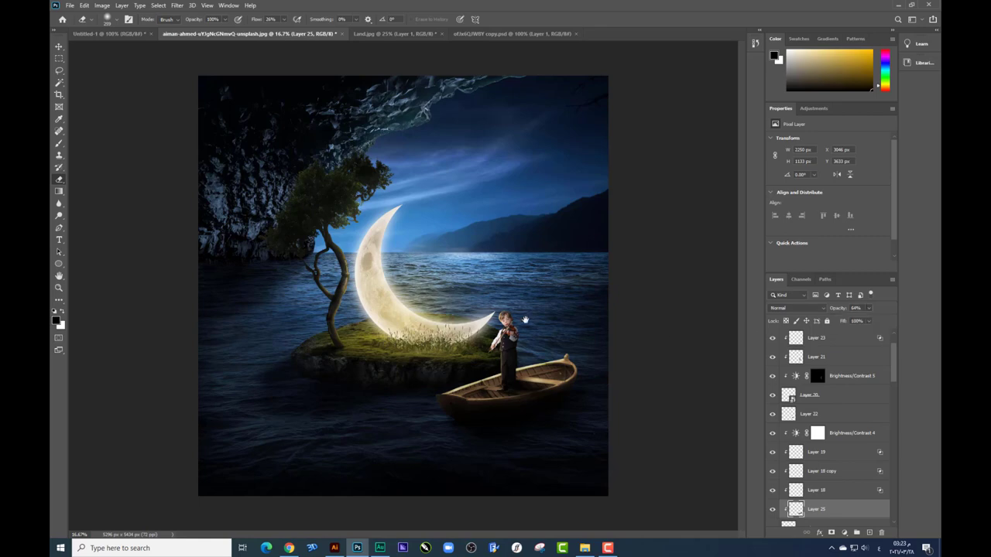
key(ctrl+minus)
key(ctrl+plus)
key(v)
click(581, 550)
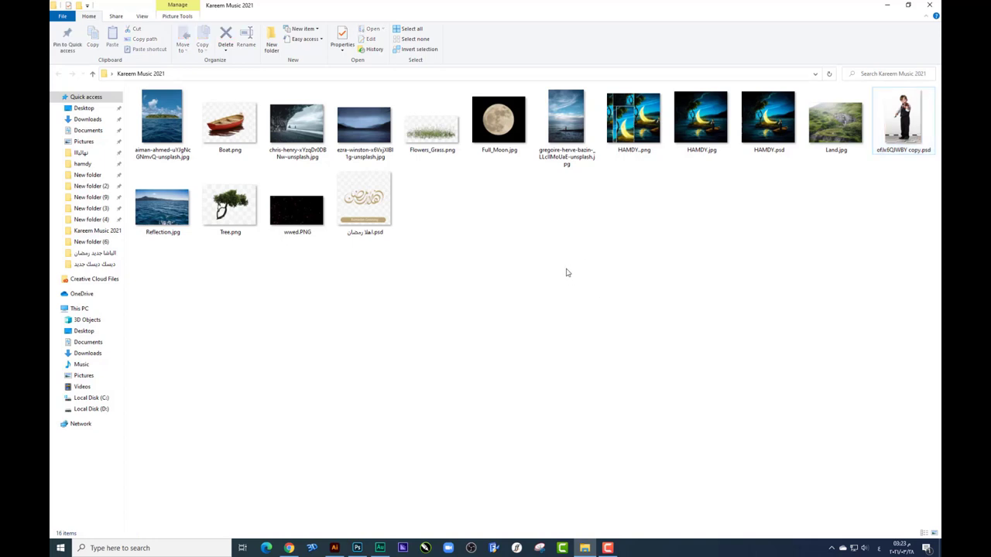
click(290, 211)
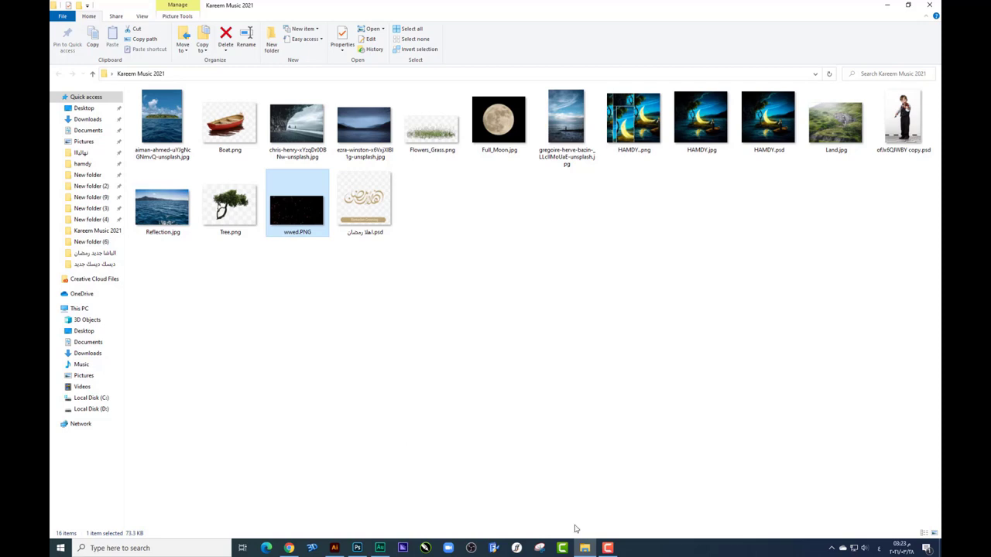
- Return to the composite and select Layer 17 at the top of the stack
click(357, 548)
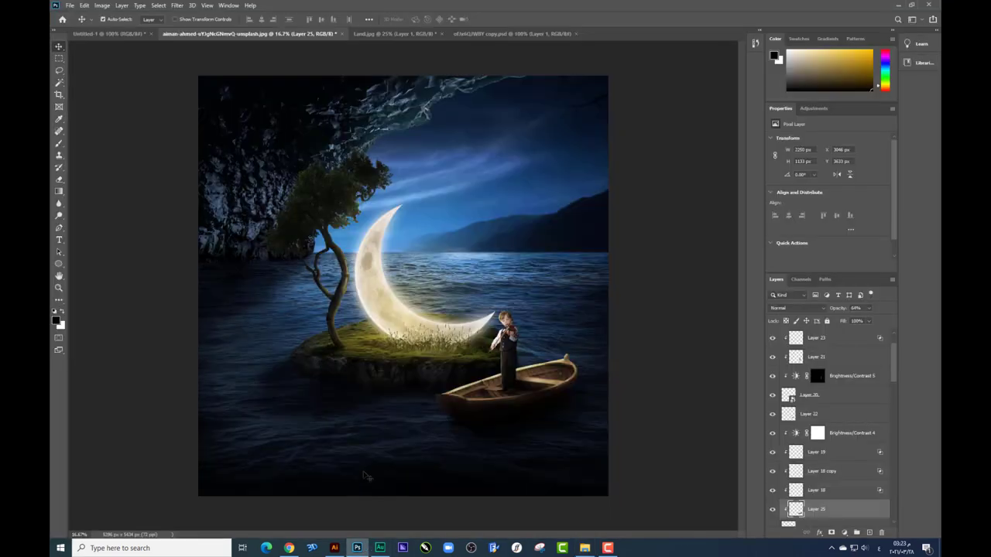
key(ctrl+minus)
key(ctrl+plus)
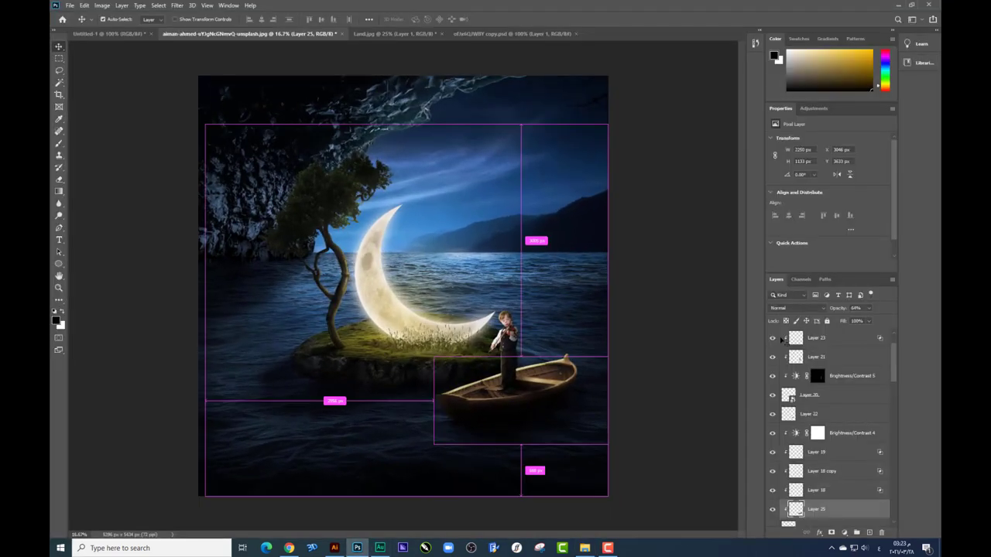
scroll(809, 352, up, 2)
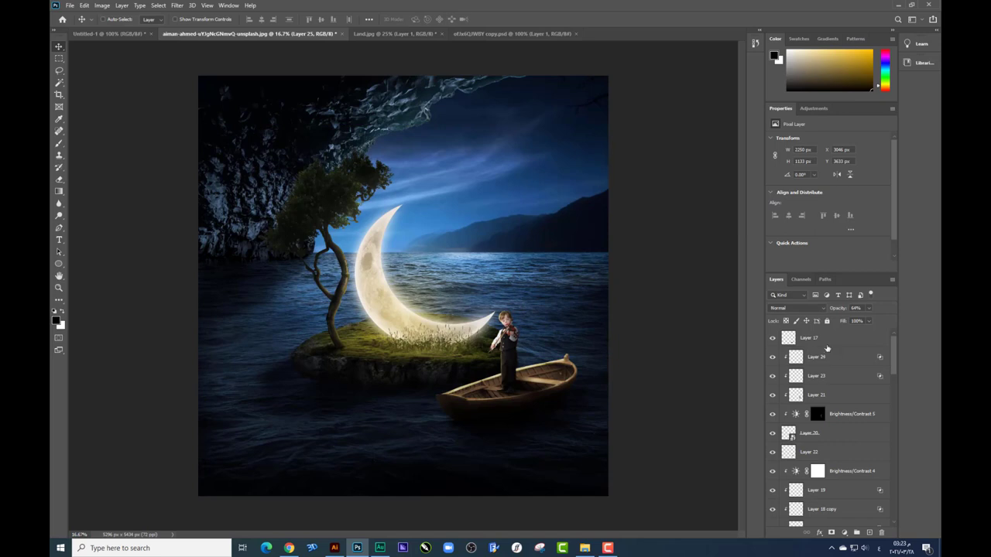
click(827, 345)
- Add a Color Lookup layer using Crisp_Warm.look, blended as Soft Light at 28% opacity
click(845, 532)
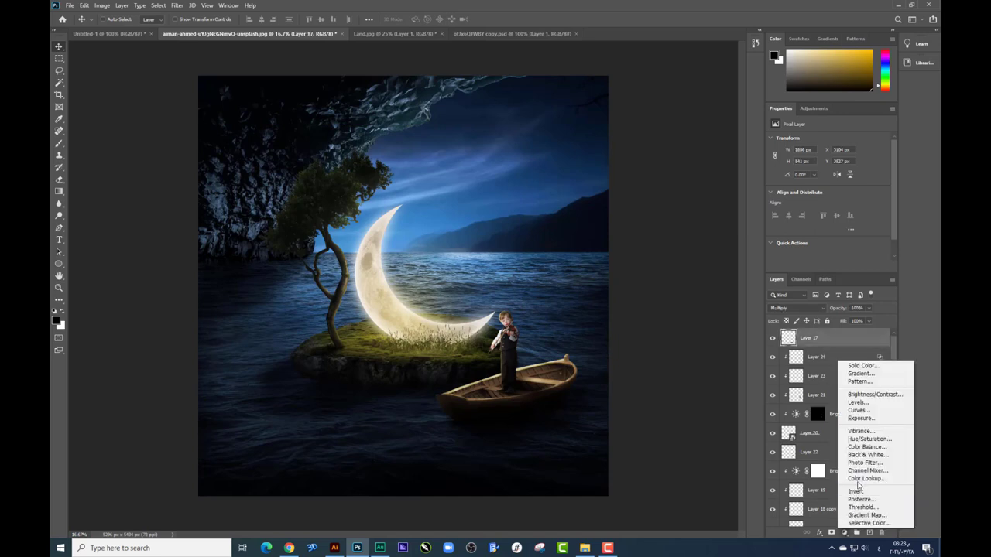
click(856, 472)
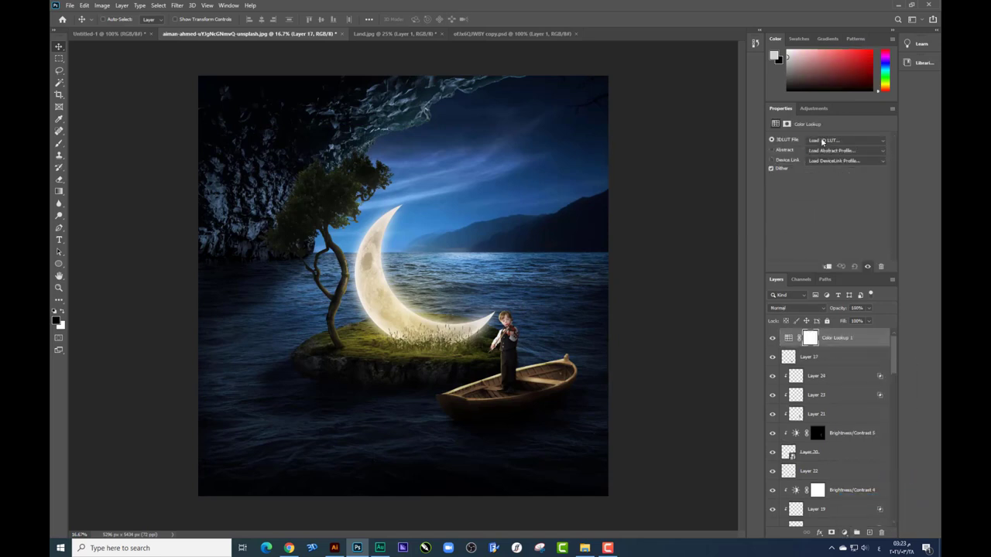
click(844, 140)
click(823, 200)
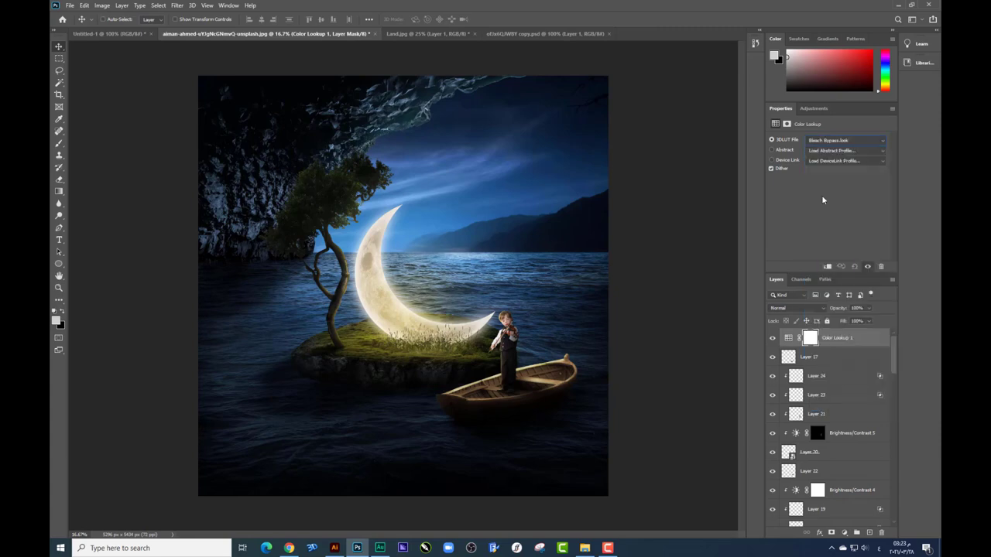
key(Down)
key(Down)
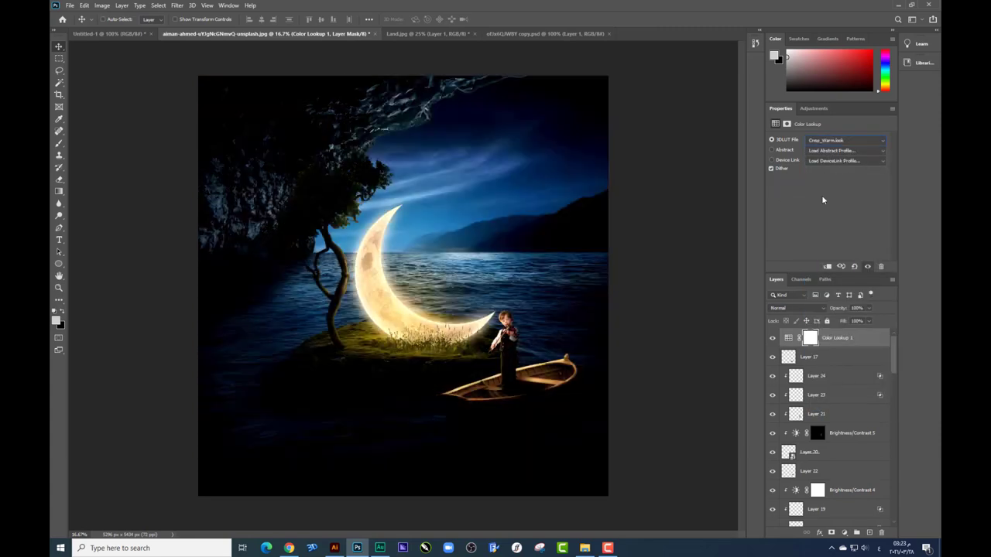
key(Up)
click(782, 307)
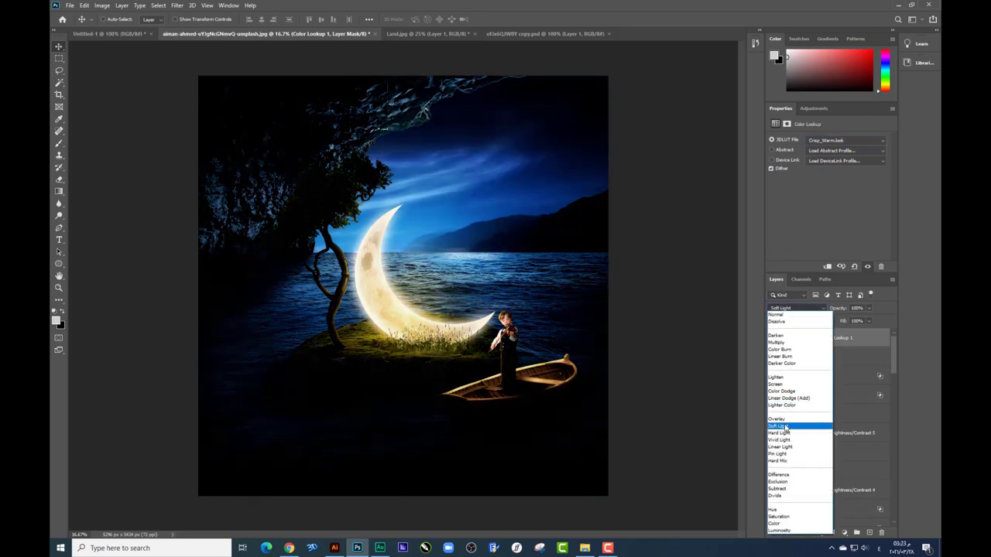
click(785, 425)
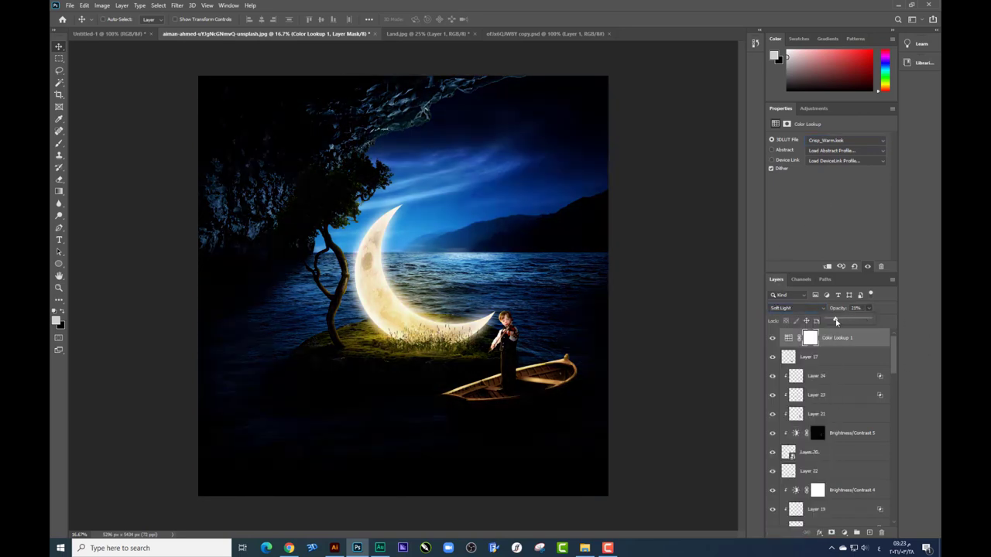
click(779, 341)
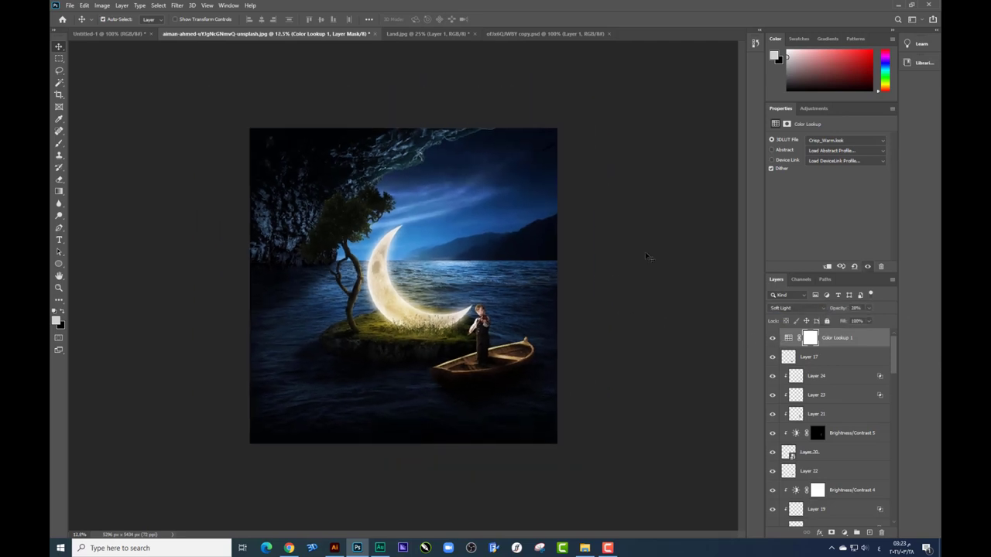
- Select Layer 13 from the canvas and raise its opacity to 50%
right_click(412, 294)
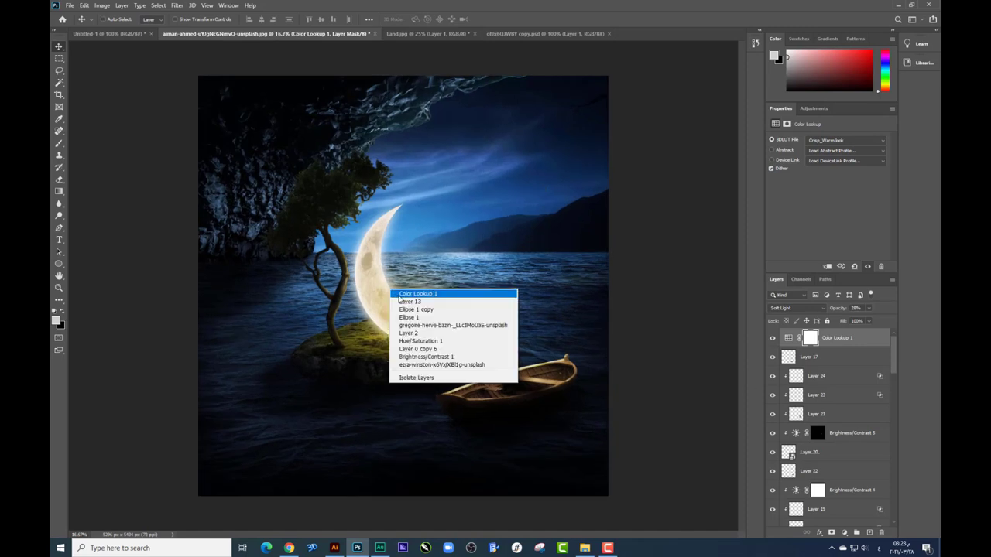
click(410, 363)
drag(413, 295, 412, 278)
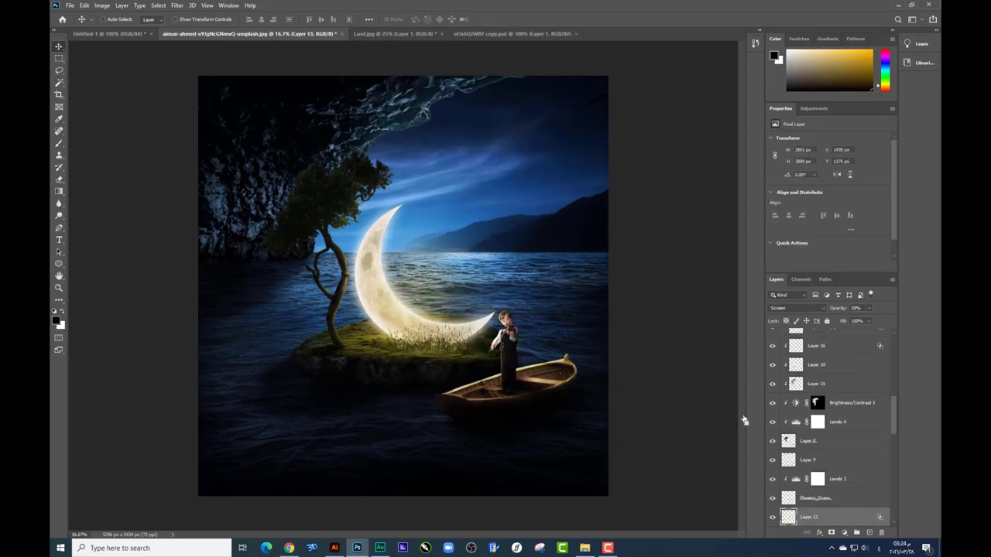
key(5)
- Duplicate the Ellipse 1 and Ellipse 1 copy moon layers below the island and merge them
scroll(835, 464, down, 3)
scroll(824, 418, down, 2)
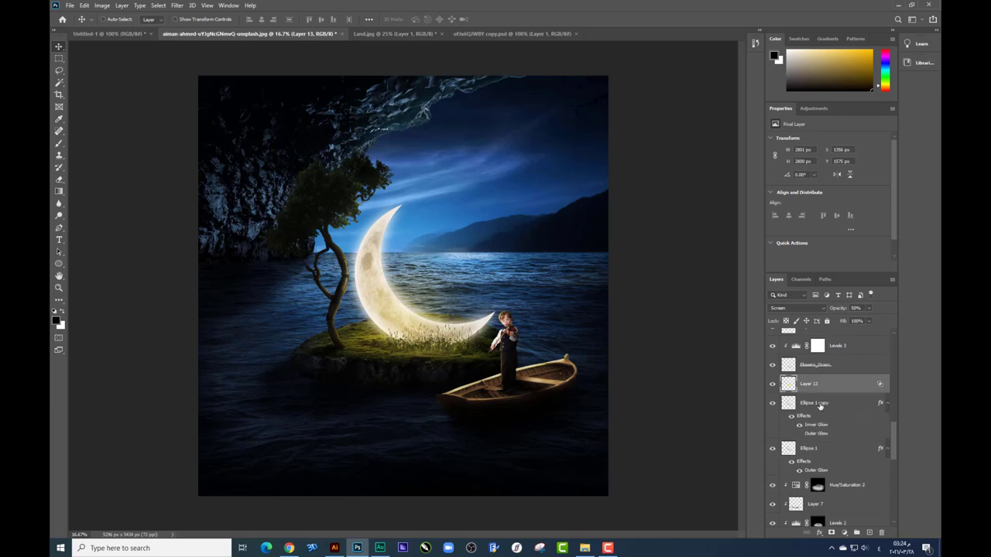
click(816, 404)
shift+click(808, 449)
mouse_move(401, 323)
mouse_down()
mouse_move(439, 284)
mouse_move(425, 348)
mouse_up()
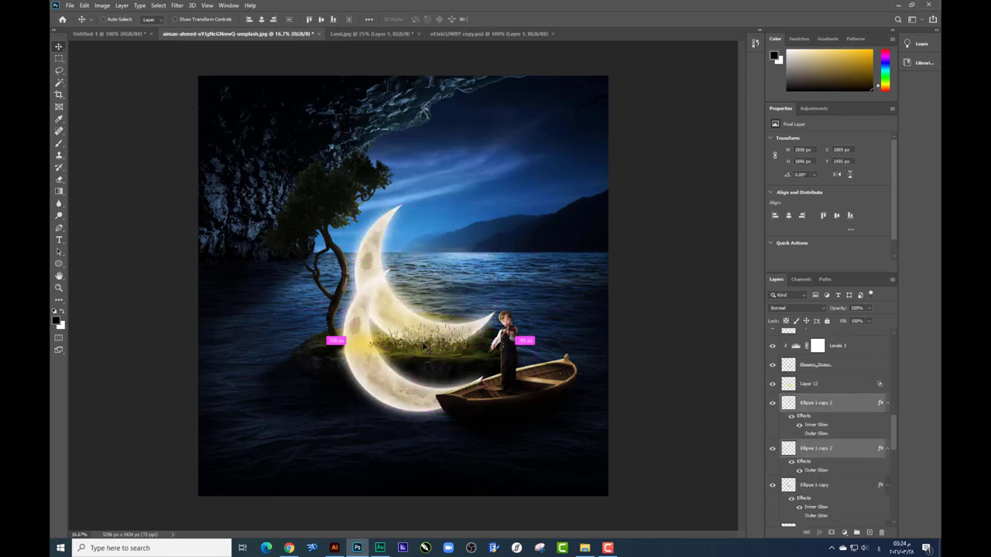
key(ctrl+t)
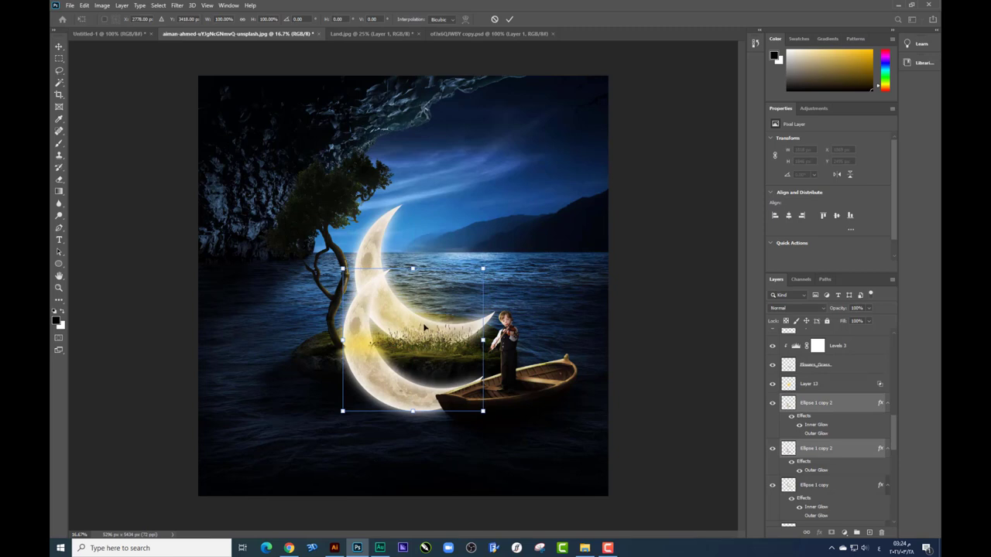
key(Return)
key(ctrl+e)
- Flip the merged moon copy into a squashed reflection on the water
key(ctrl+t)
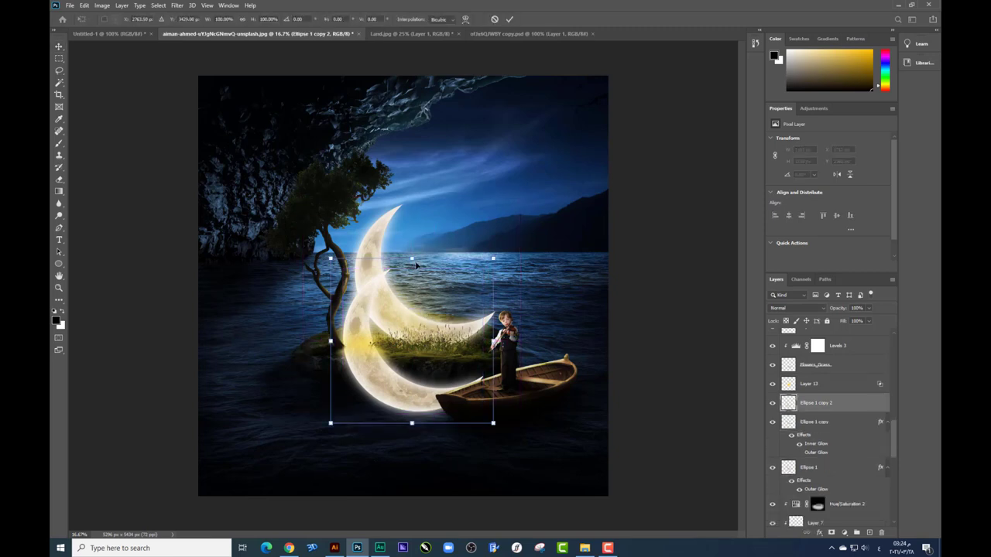
drag(411, 259, 412, 510)
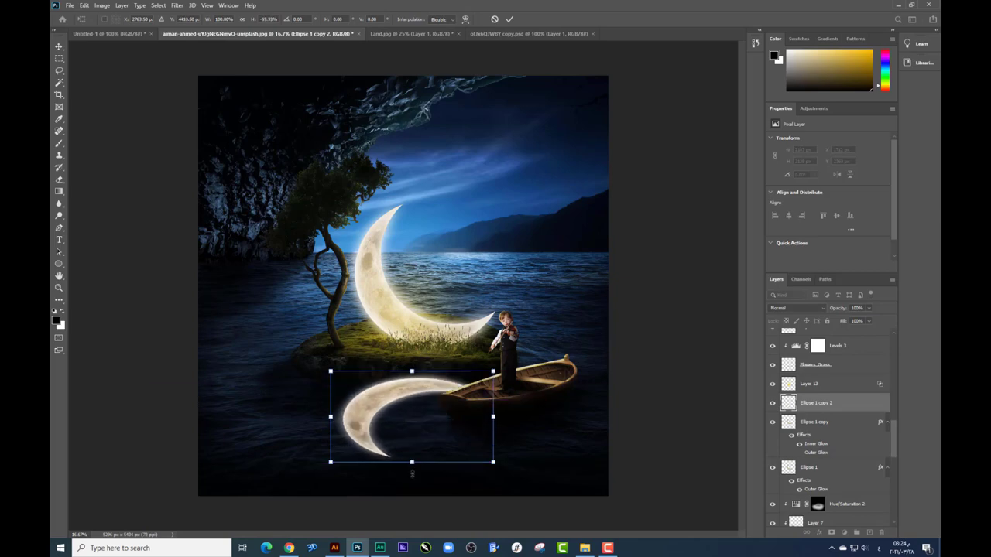
mouse_move(453, 428)
mouse_down()
mouse_move(451, 442)
mouse_move(484, 455)
mouse_up()
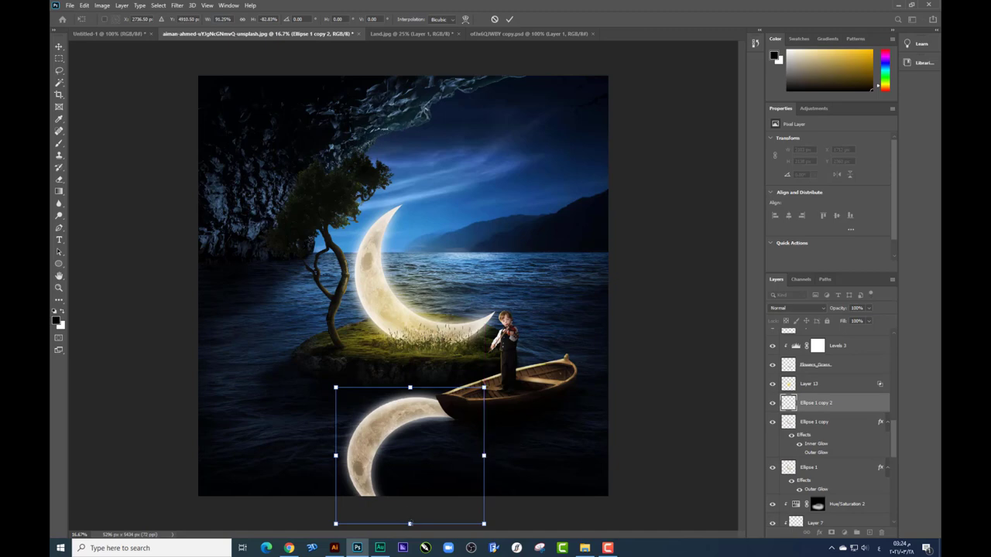
drag(409, 524, 409, 501)
key(Return)
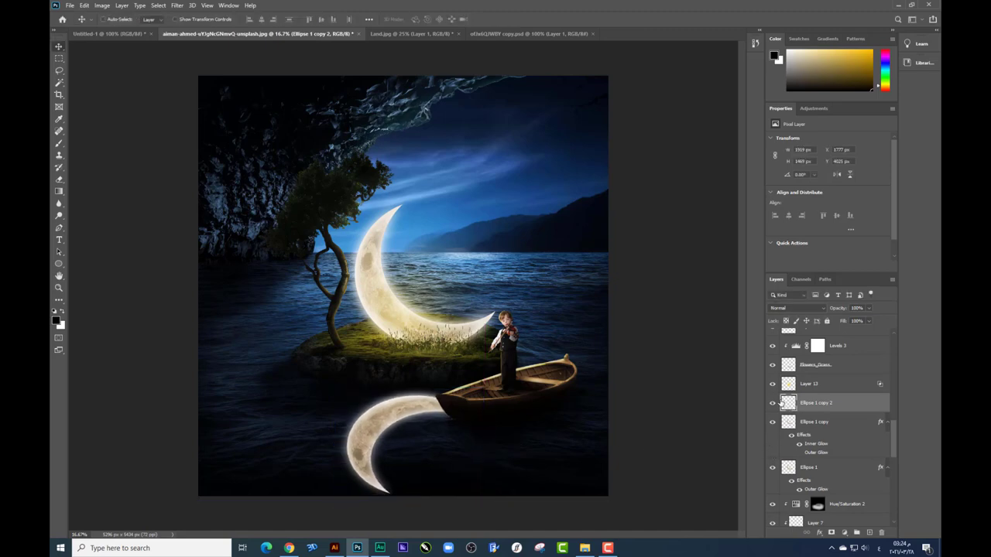
- Hide the moon reflection and the color lookup layers to compare the look
click(772, 403)
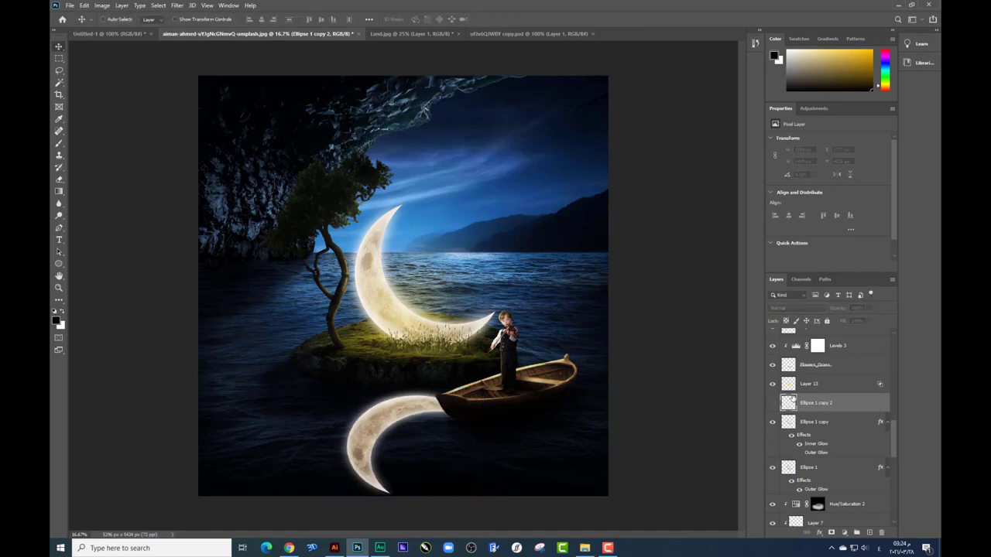
scroll(806, 389, up, 3)
scroll(797, 372, up, 2)
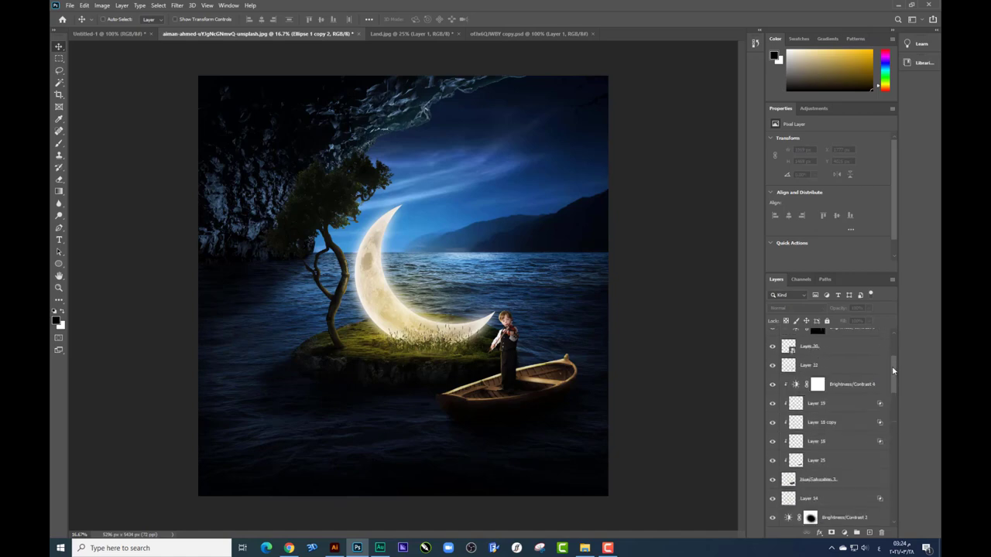
scroll(779, 340, up, 3)
click(772, 339)
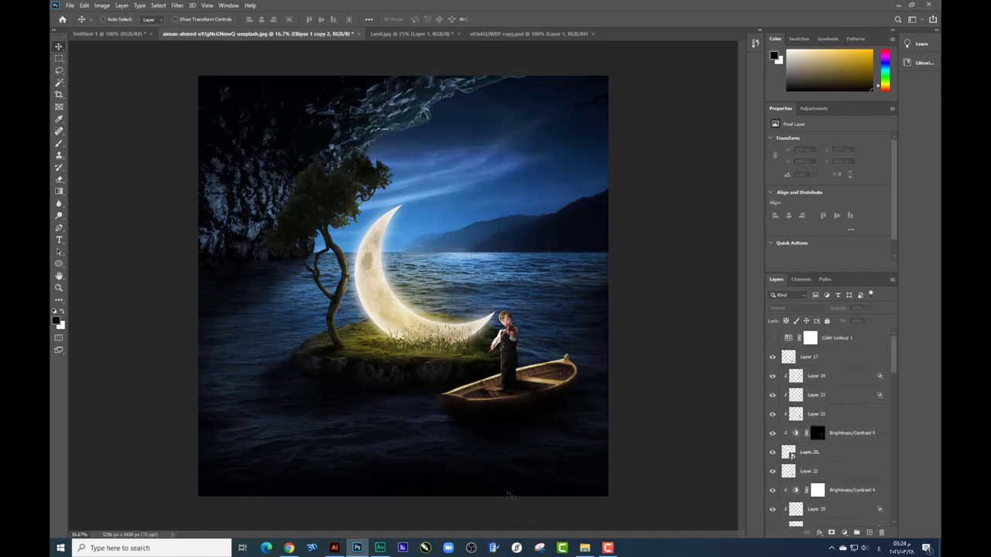
- Place Reflection.jpg from the source folder into the composite below the boat
click(585, 548)
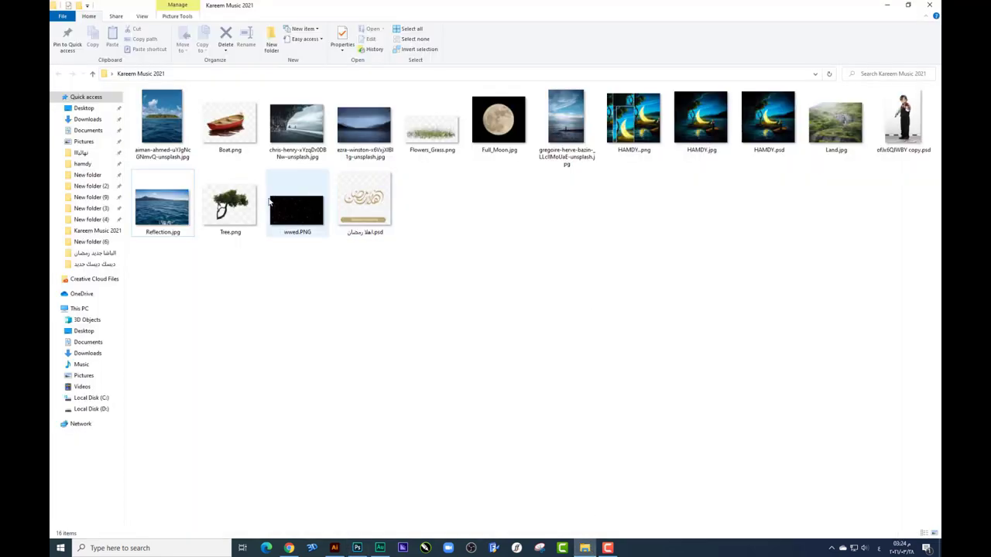
drag(162, 205, 421, 531)
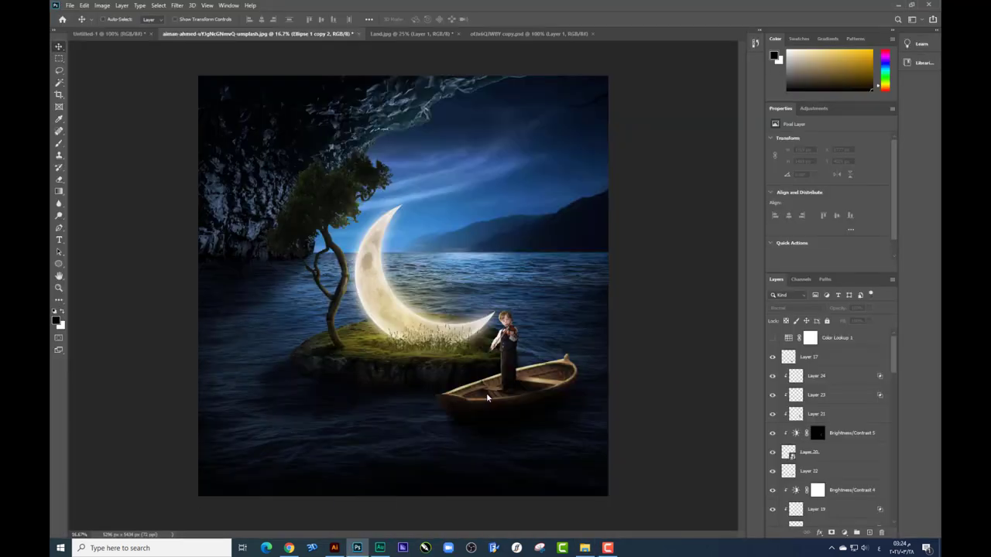
mouse_move(422, 531)
mouse_down()
mouse_move(402, 287)
mouse_move(456, 329)
mouse_move(445, 469)
mouse_up()
- Scale up the Reflection image over the lower water, commit it, and keep Normal blending
drag(406, 396, 406, 356)
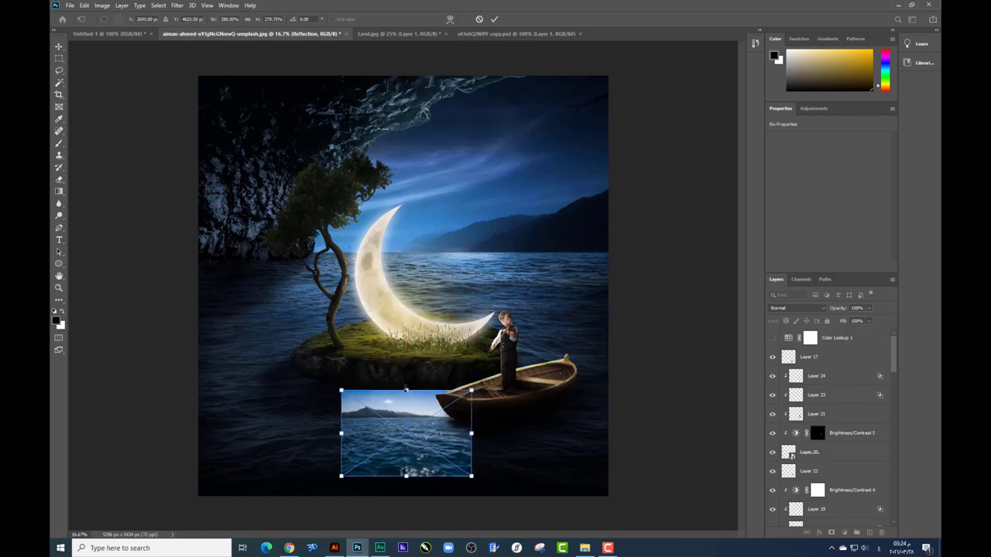
mouse_move(473, 417)
mouse_down()
mouse_move(502, 423)
mouse_move(511, 406)
mouse_up()
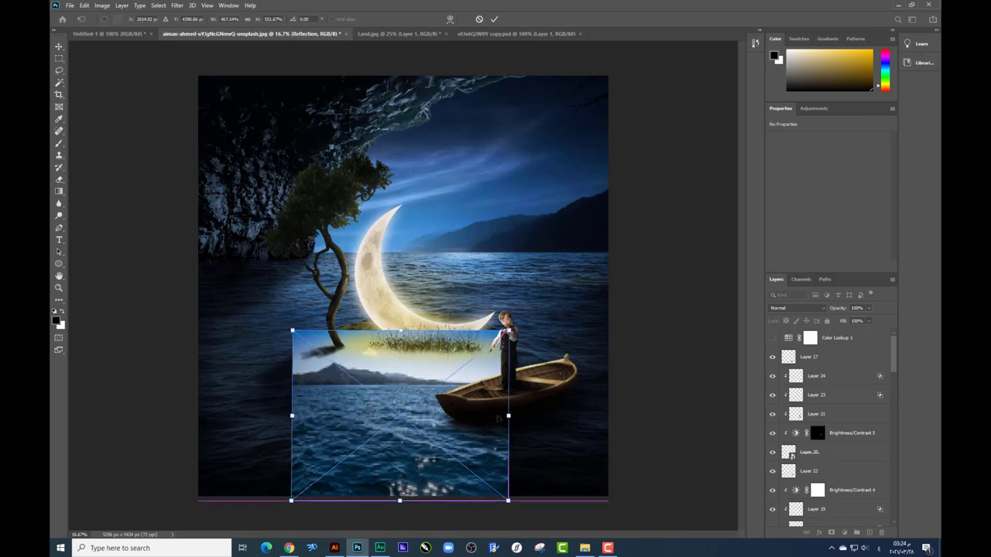
key(Return)
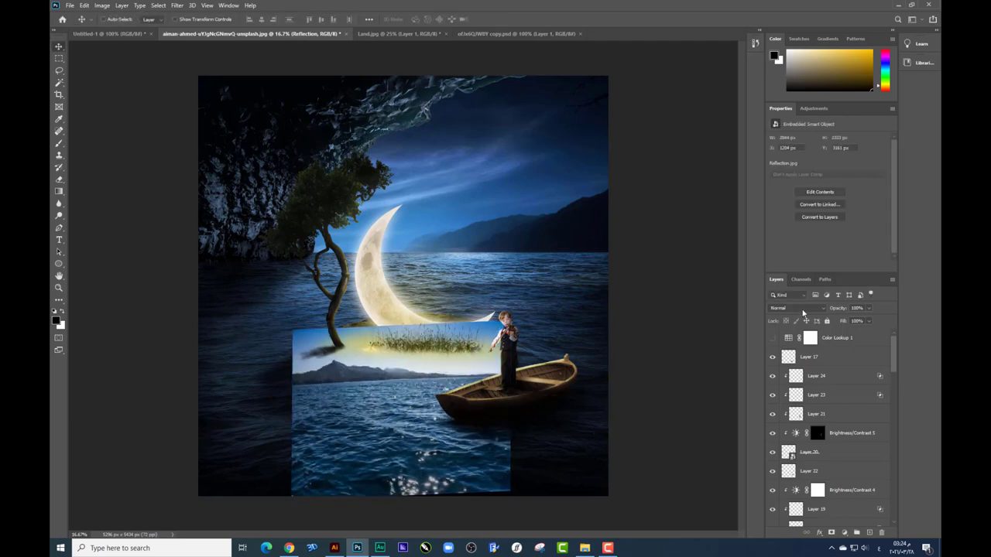
click(797, 308)
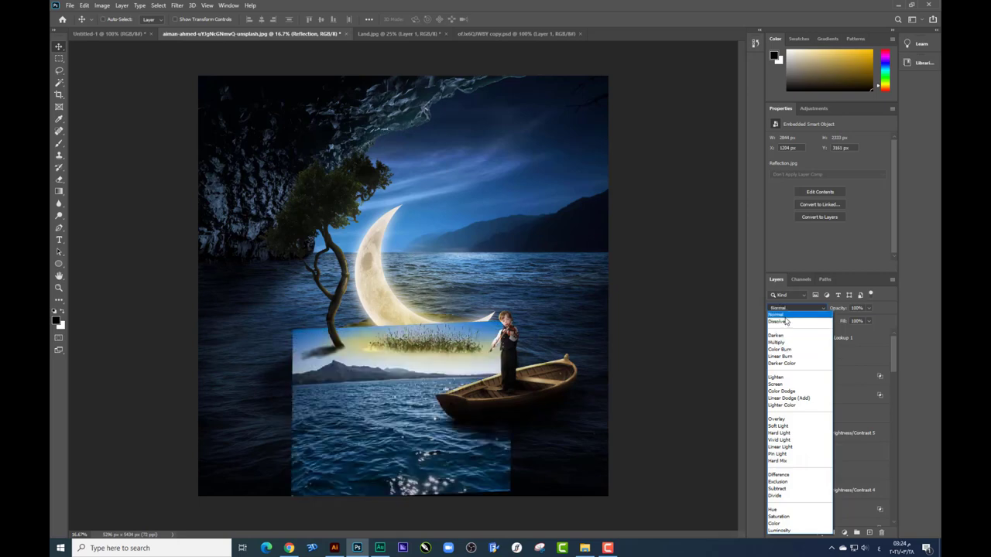
click(776, 315)
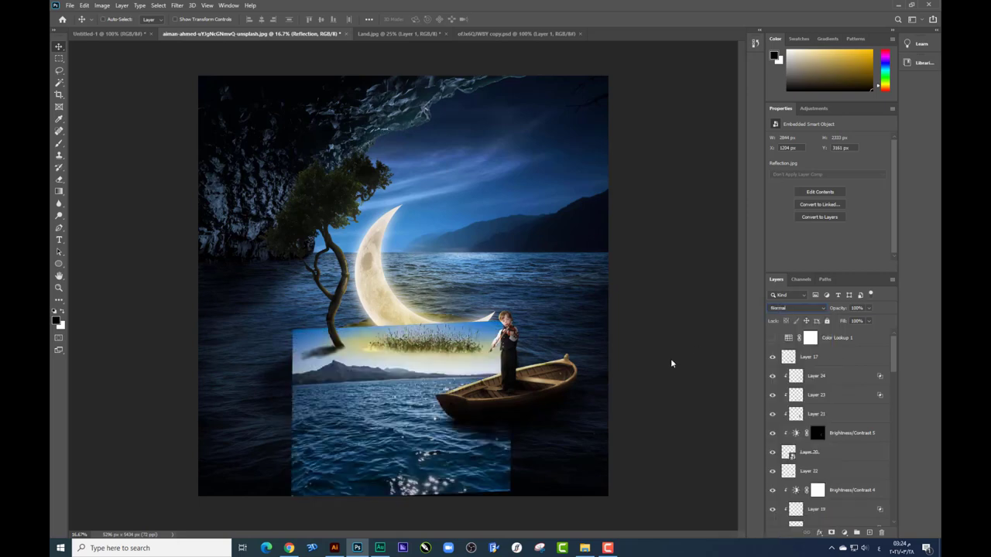
- Add a clipped Hue/Saturation adjustment with Saturation -100 and Lightness -17 to the reflection
click(844, 532)
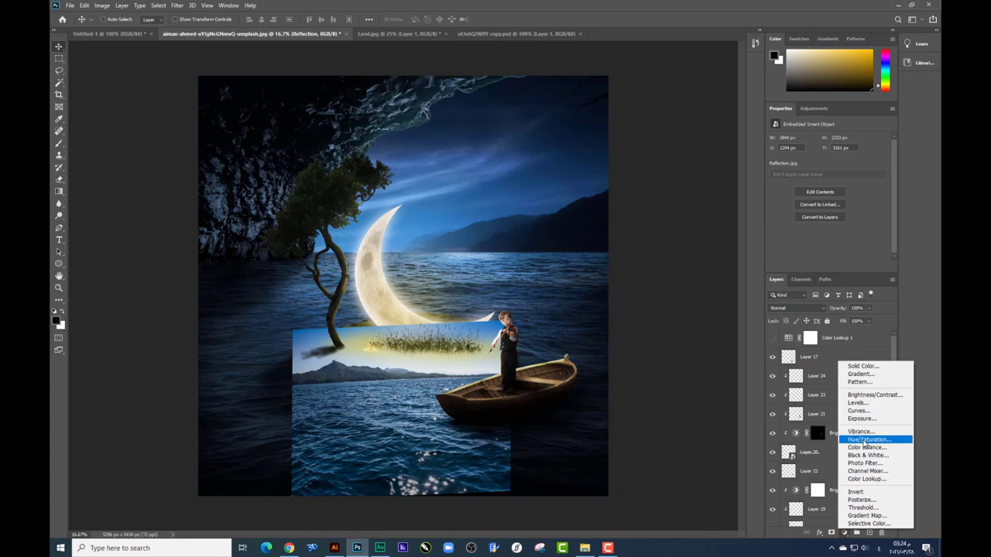
click(864, 440)
key(ctrl+alt+g)
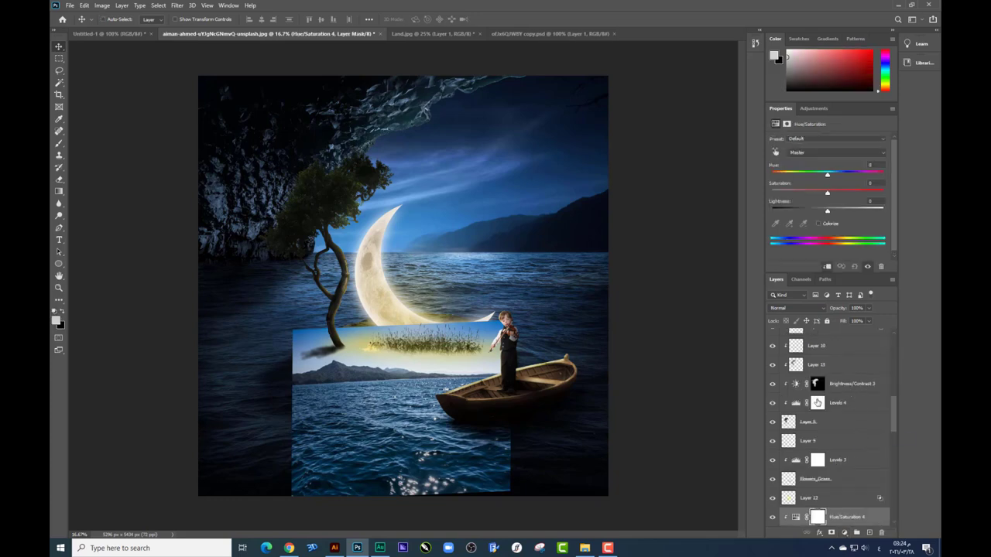
scroll(867, 449, down, 3)
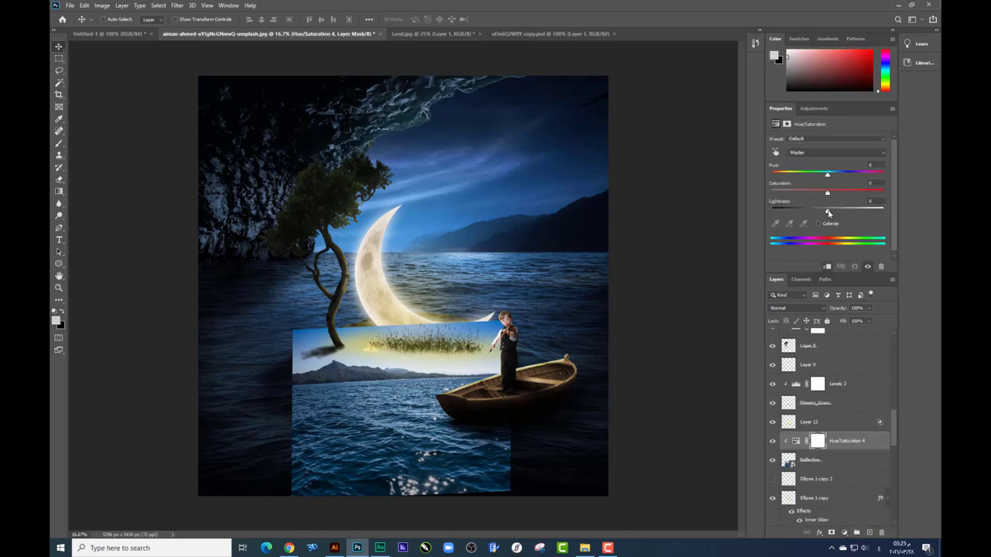
drag(756, 199, 771, 192)
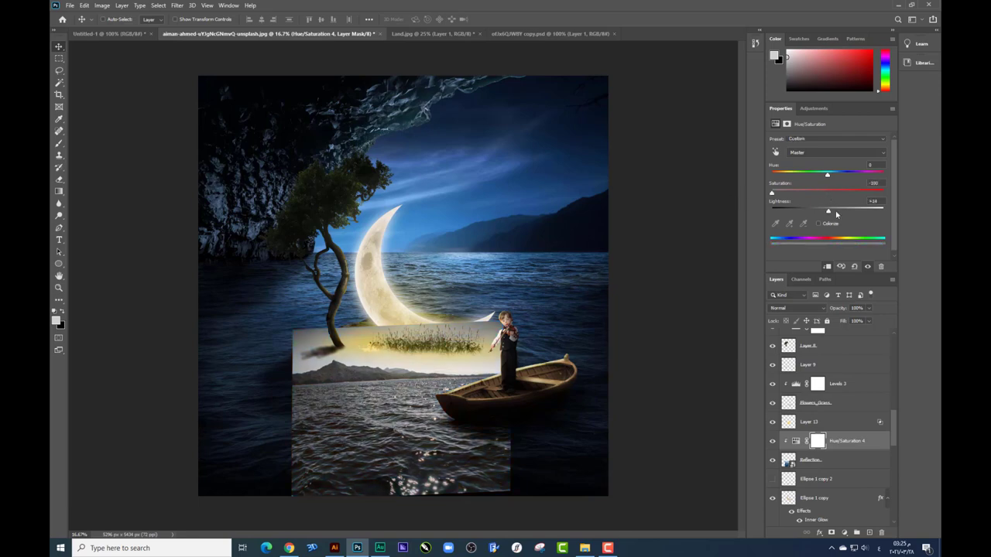
drag(836, 214, 818, 211)
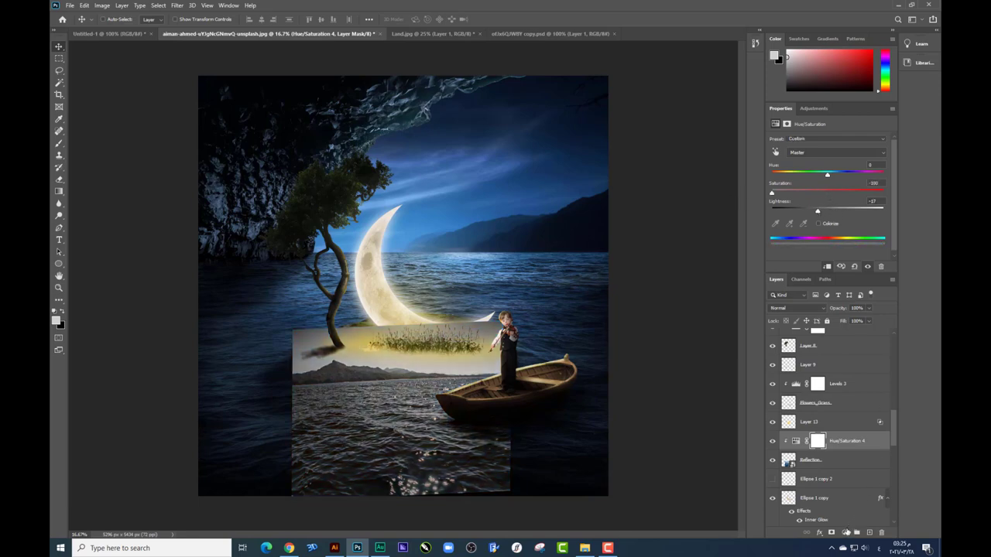
- Add a Levels adjustment darkening midtones and output white, then merge the adjustments down
click(846, 532)
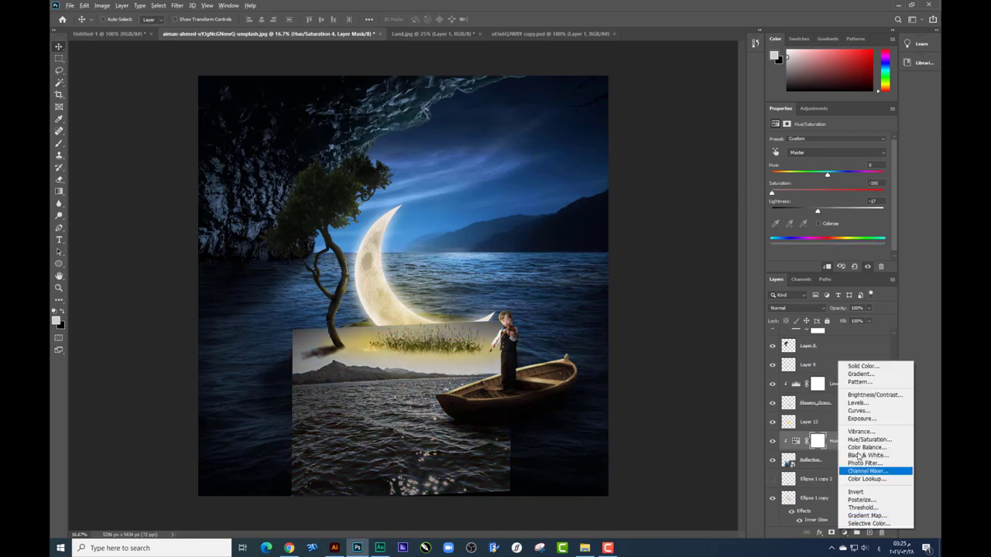
click(857, 403)
mouse_move(834, 205)
mouse_down()
mouse_move(856, 207)
mouse_move(831, 208)
mouse_up()
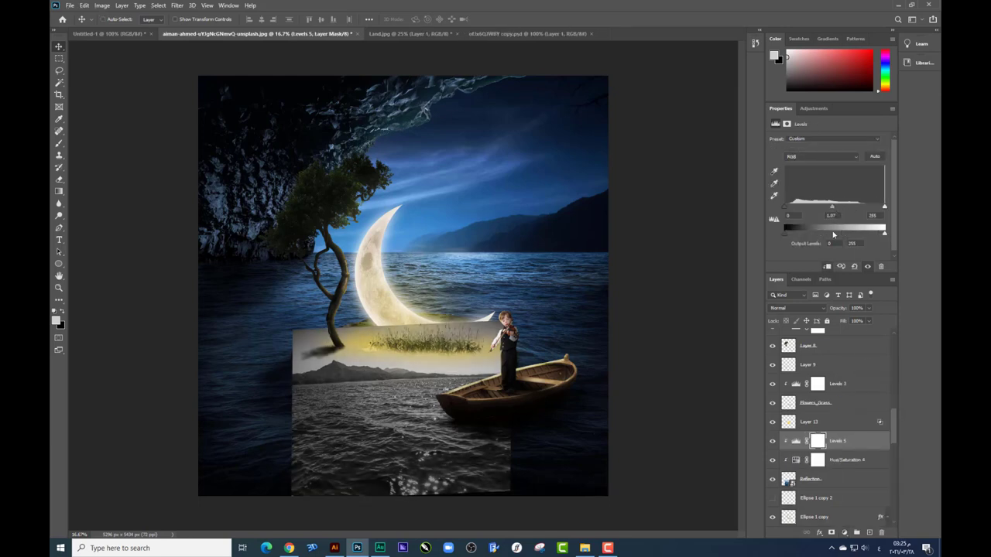
mouse_move(884, 233)
mouse_down()
mouse_move(861, 232)
mouse_move(876, 232)
mouse_move(855, 209)
mouse_up()
mouse_move(786, 232)
mouse_down()
mouse_move(805, 232)
mouse_move(785, 232)
mouse_move(800, 206)
mouse_move(790, 204)
mouse_up()
key(ctrl+e)
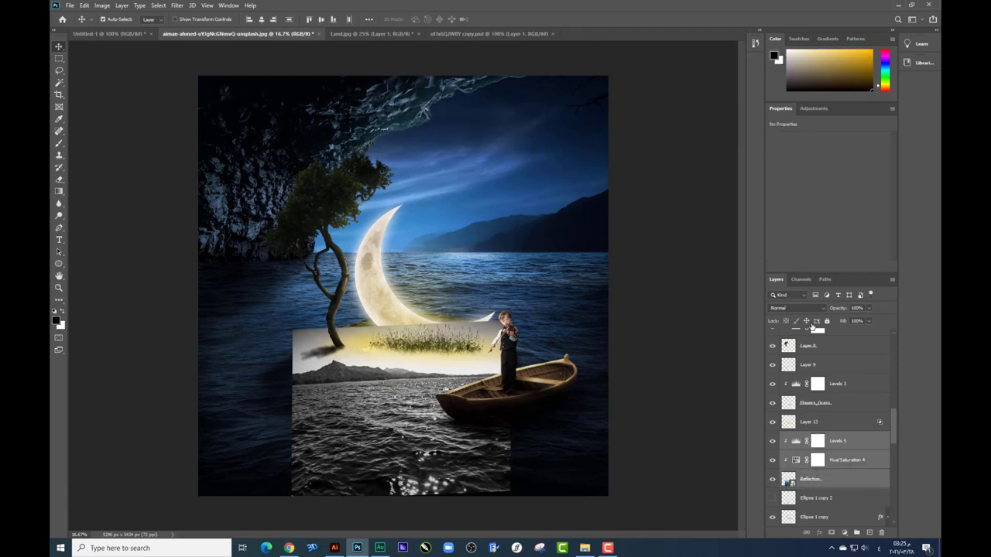
click(794, 308)
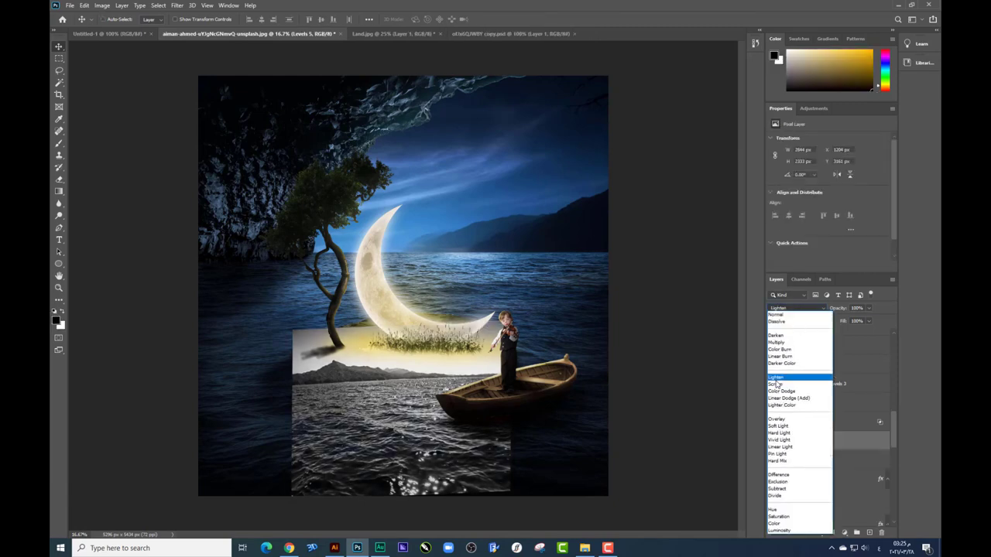
- Set the merged reflection layer to Screen and skew its top and left side to fit
click(777, 383)
key(ctrl+t)
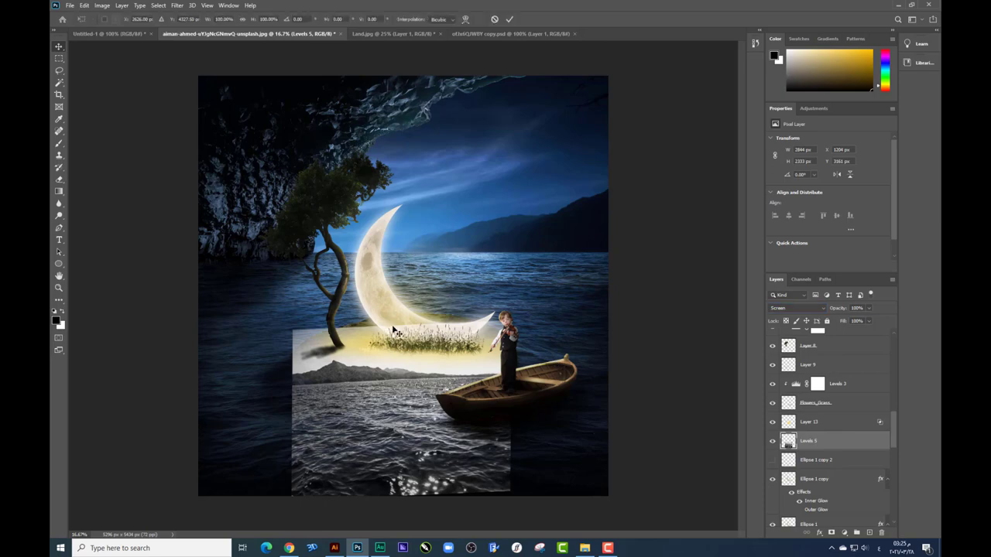
drag(403, 320, 417, 310)
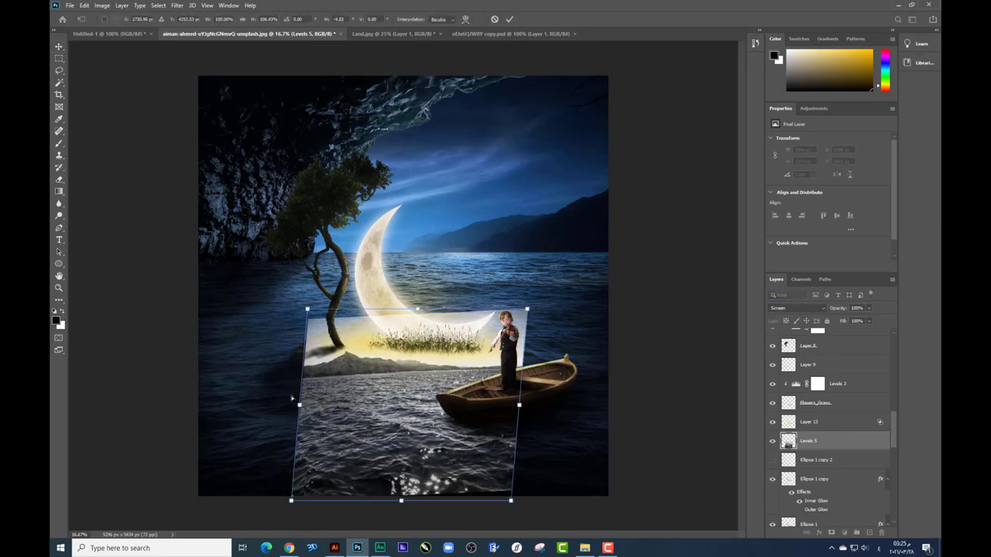
drag(292, 399, 286, 398)
key(Return)
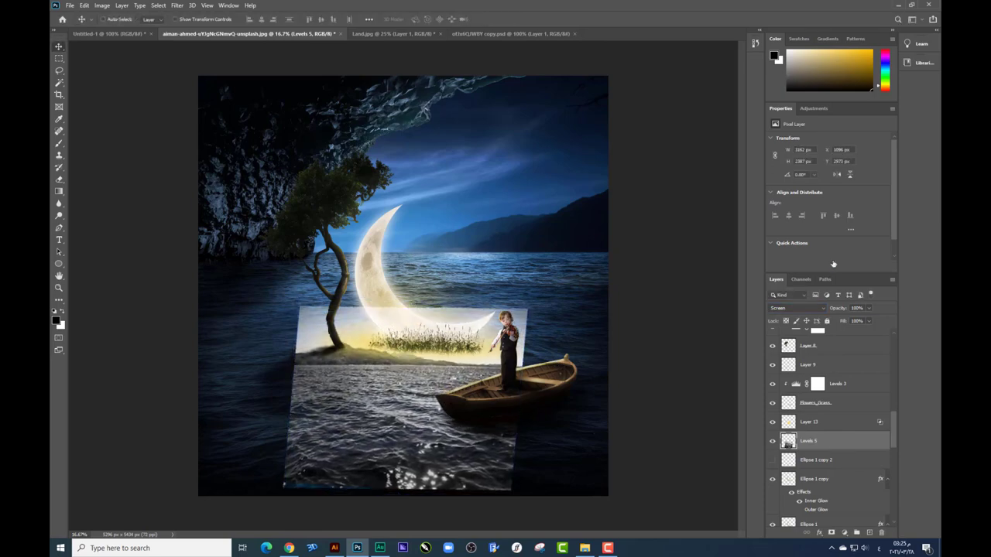
- In Blending Options, split the Underlying Layer black slider to 0/61
right_click(830, 445)
click(849, 62)
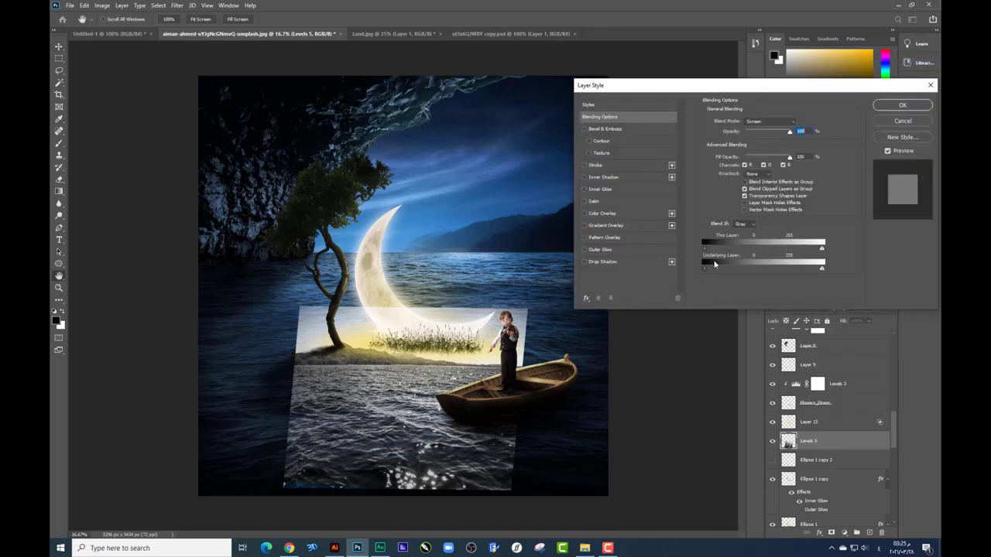
drag(703, 267, 732, 268)
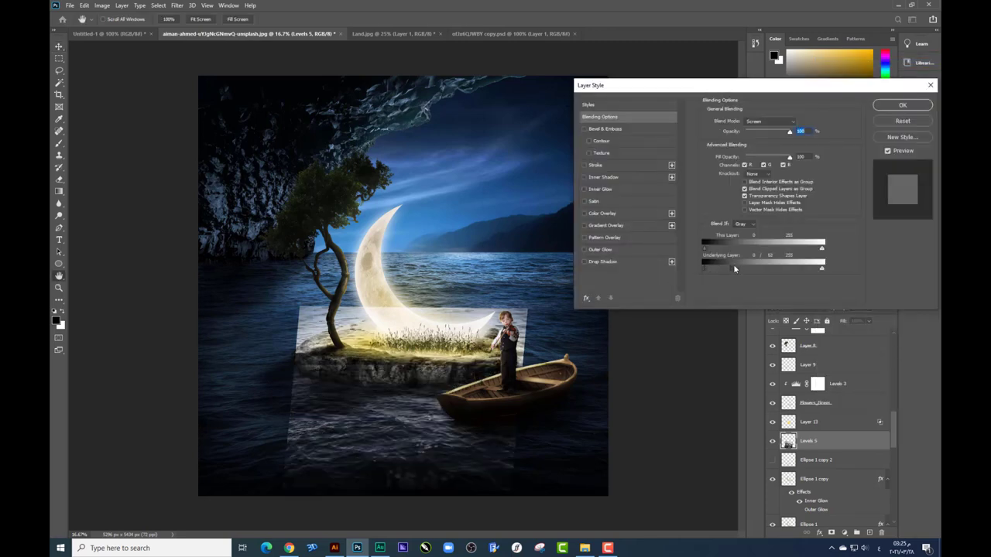
key(Return)
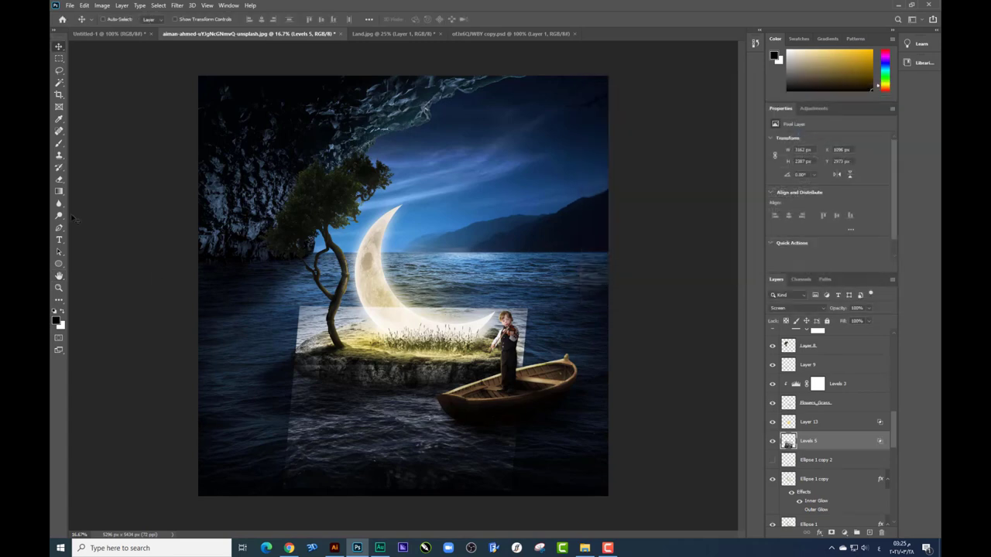
- Erase the light overlay along the moon's base and the island base
click(59, 180)
right_click(422, 333)
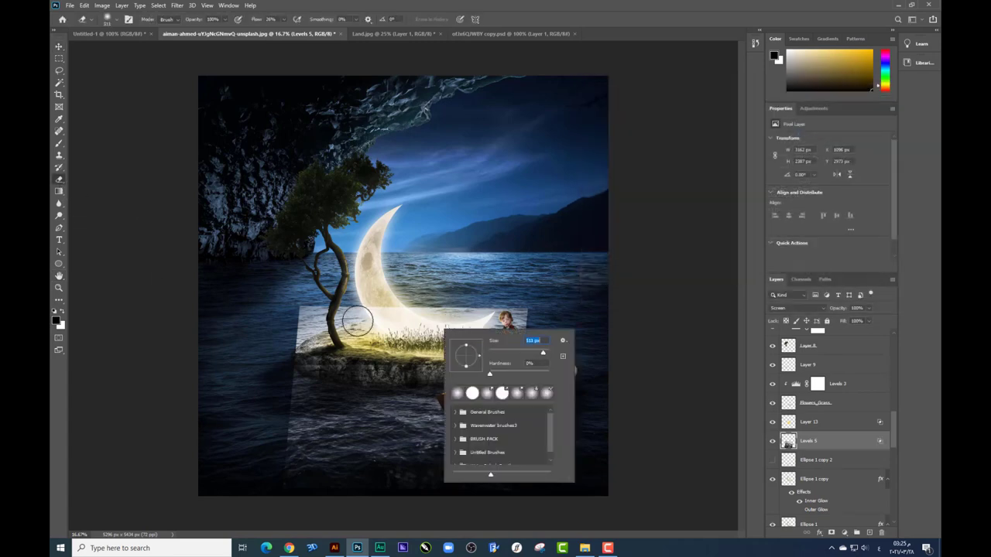
drag(357, 321, 533, 308)
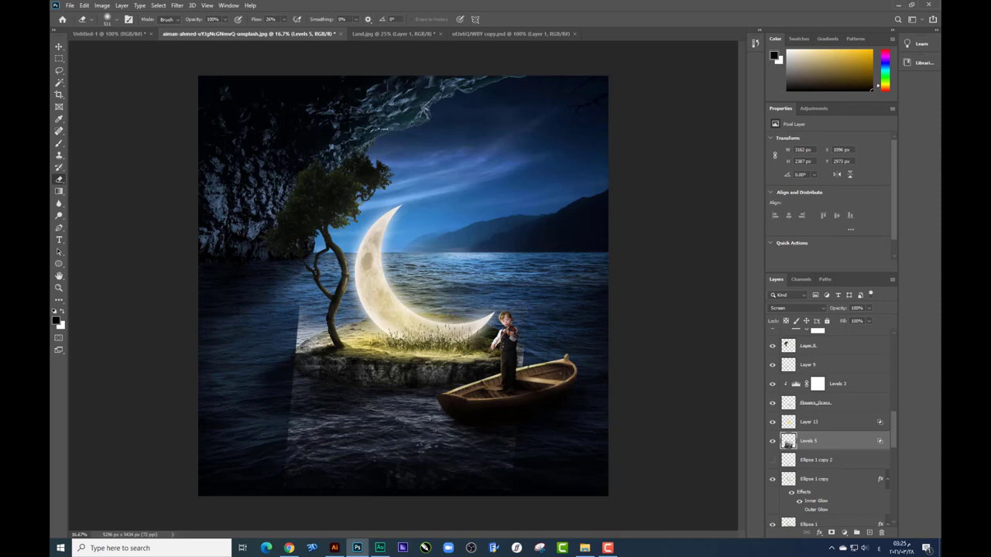
mouse_move(495, 360)
mouse_down()
mouse_move(309, 314)
mouse_move(364, 333)
mouse_move(309, 344)
mouse_up()
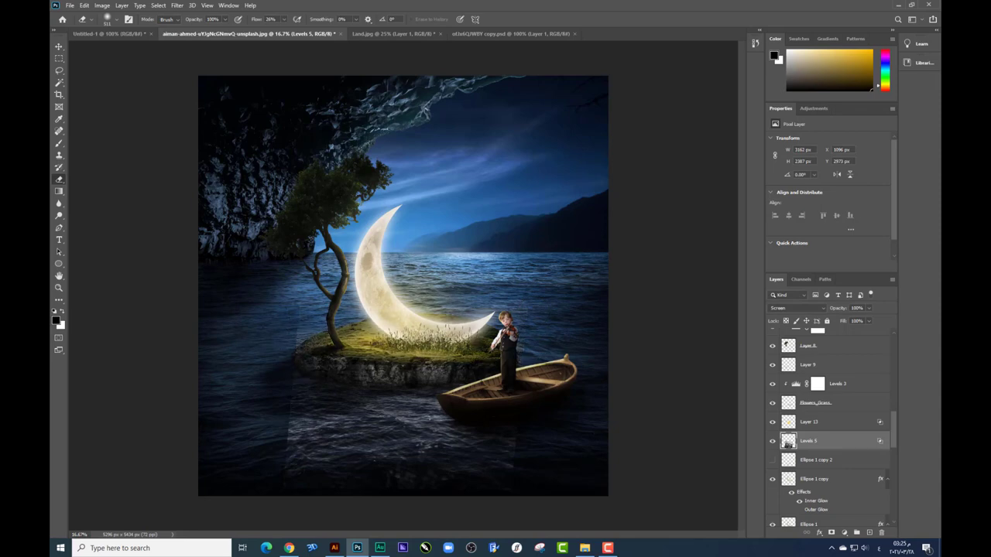
- Enlarge the eraser brush considerably and erase part of the glow near the boat
right_click(390, 412)
key(Return)
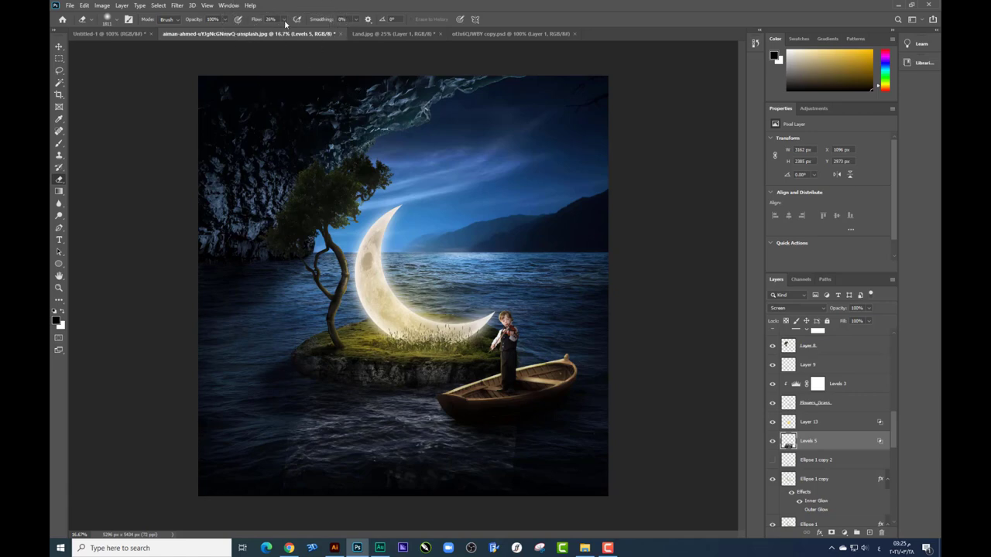
right_click(391, 352)
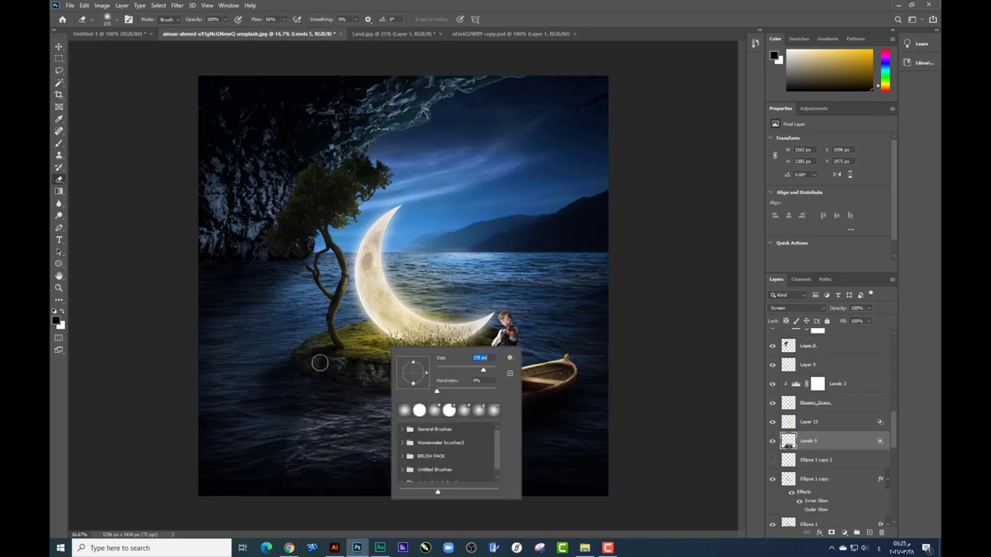
key(Return)
right_click(550, 386)
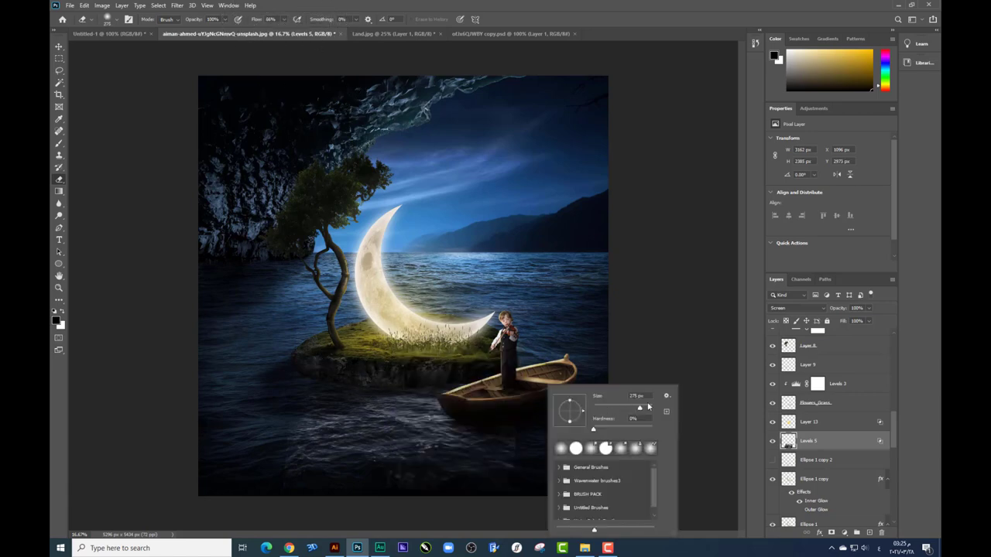
key(Return)
right_click(527, 387)
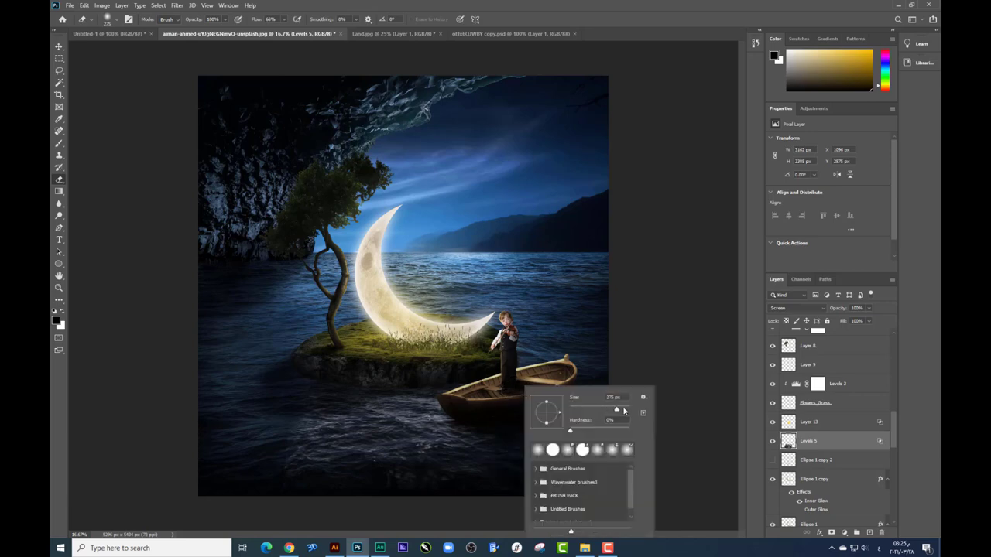
drag(624, 410, 628, 410)
key(Return)
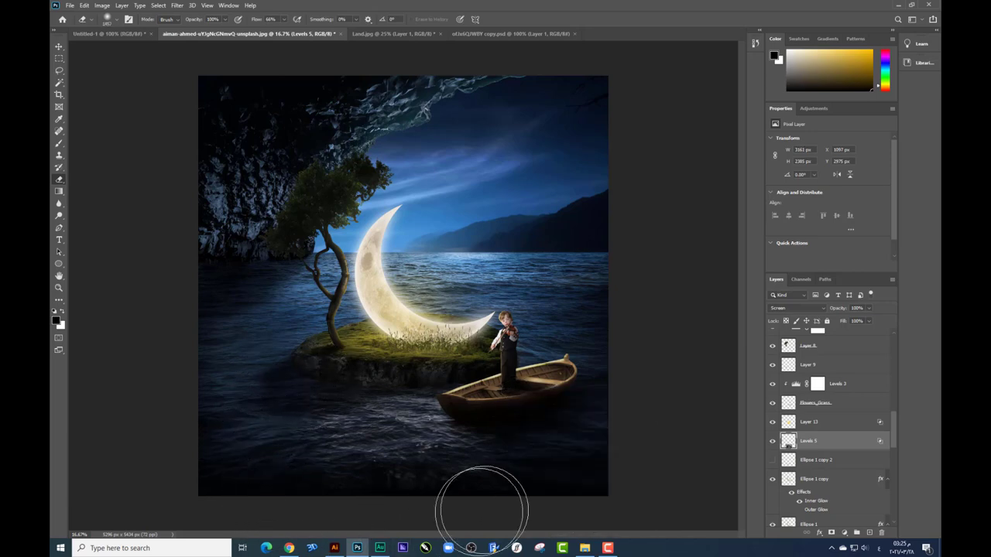
click(283, 353)
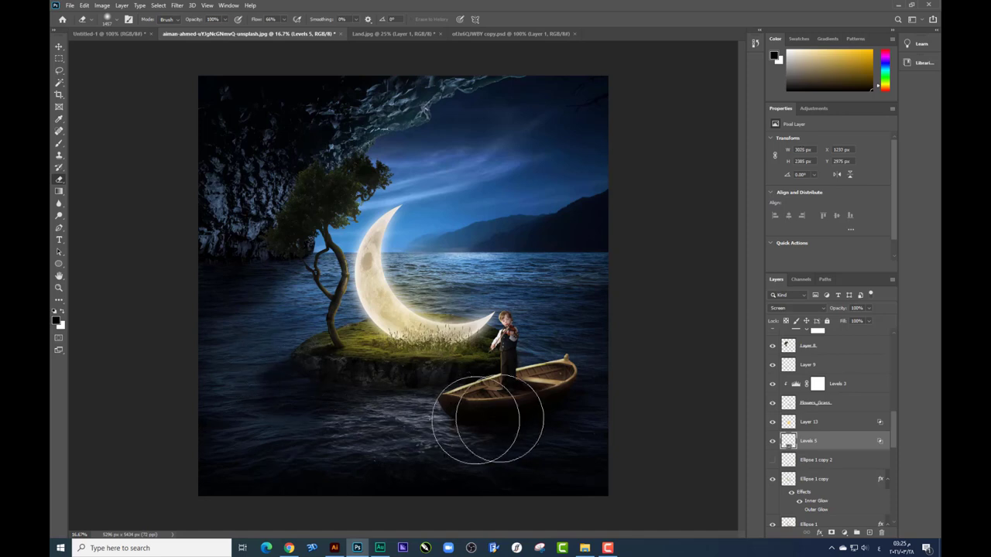
- Narrow the Levels 5 glow evenly from both sides and move it up the layer stack
key(ctrl+t)
drag(527, 398, 514, 397)
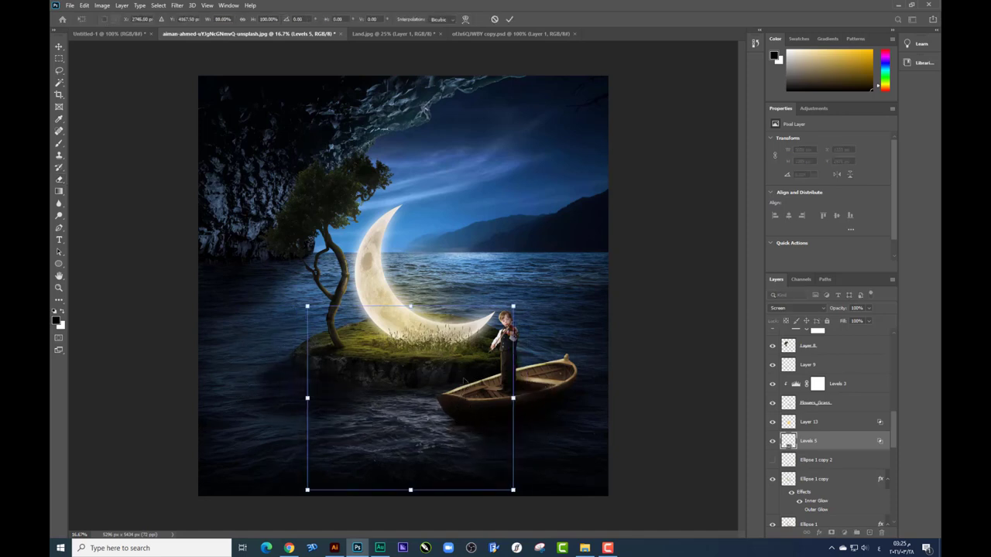
key(Return)
mouse_move(808, 441)
mouse_down()
mouse_move(820, 290)
mouse_move(804, 395)
mouse_up()
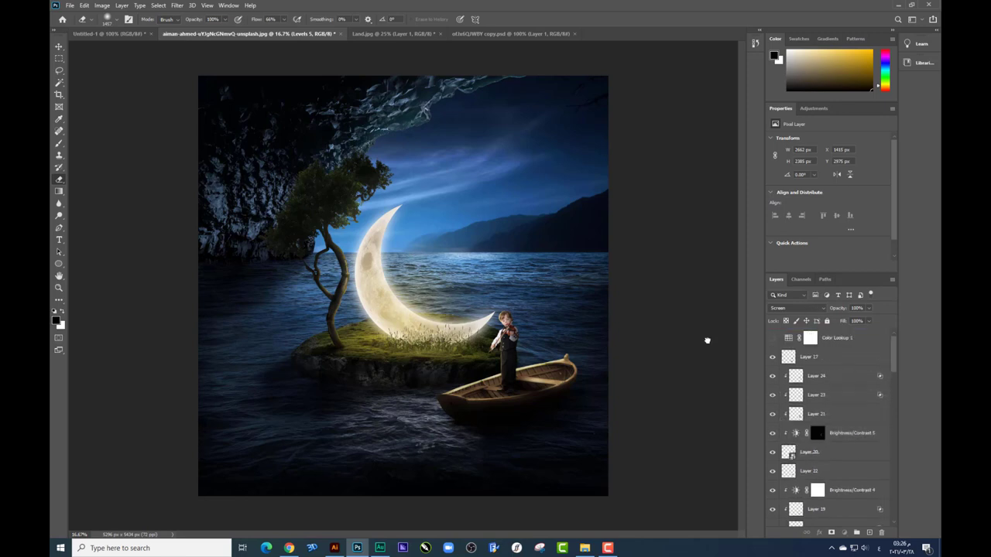
- Add a Curves layer clipped to Levels 5 with an S-curve brightening the glow, then merge it
drag(706, 341, 707, 340)
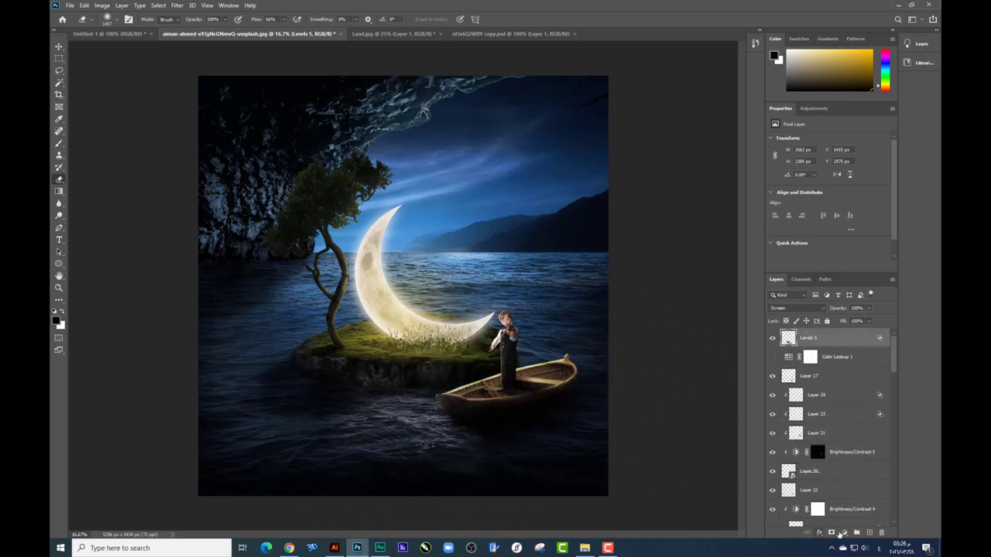
click(842, 533)
click(859, 415)
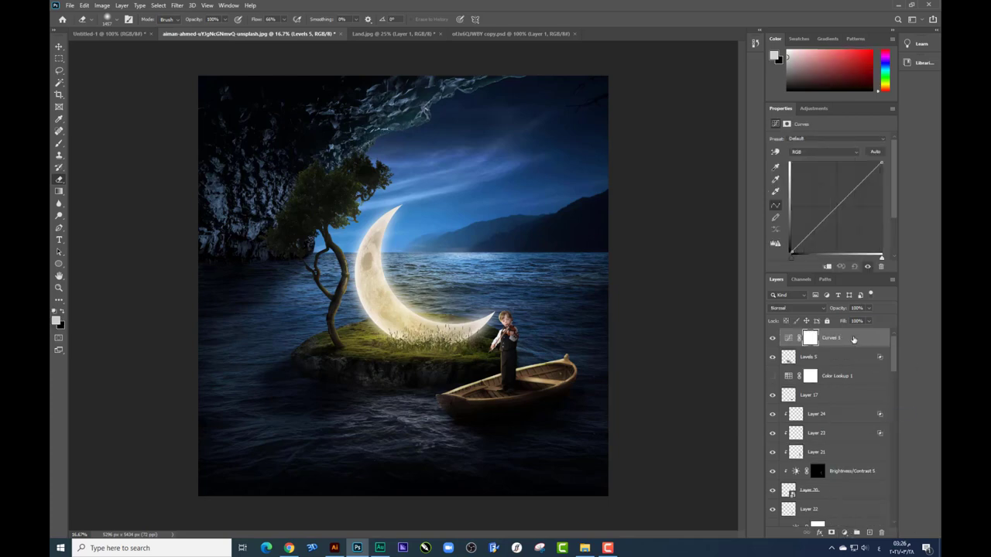
key(ctrl+alt+g)
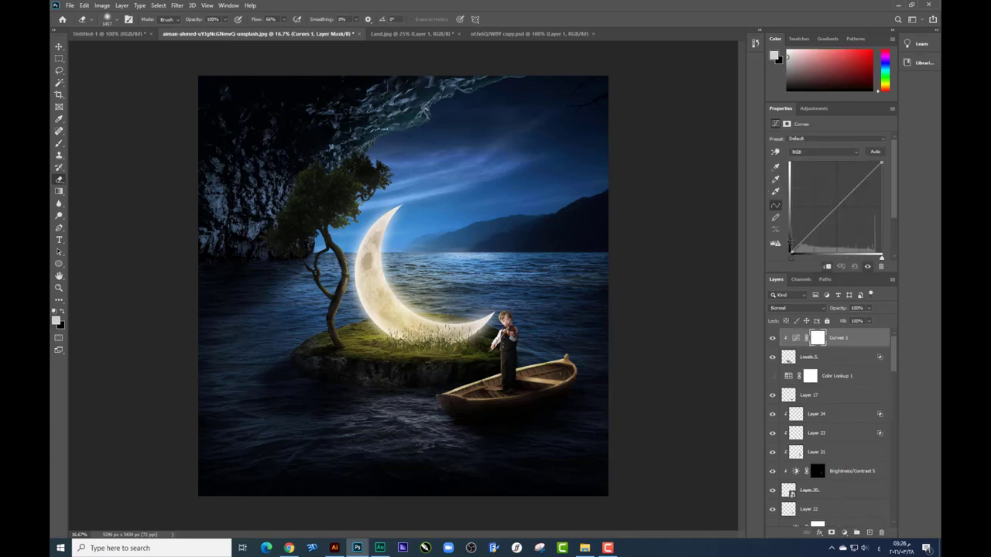
drag(847, 194, 842, 171)
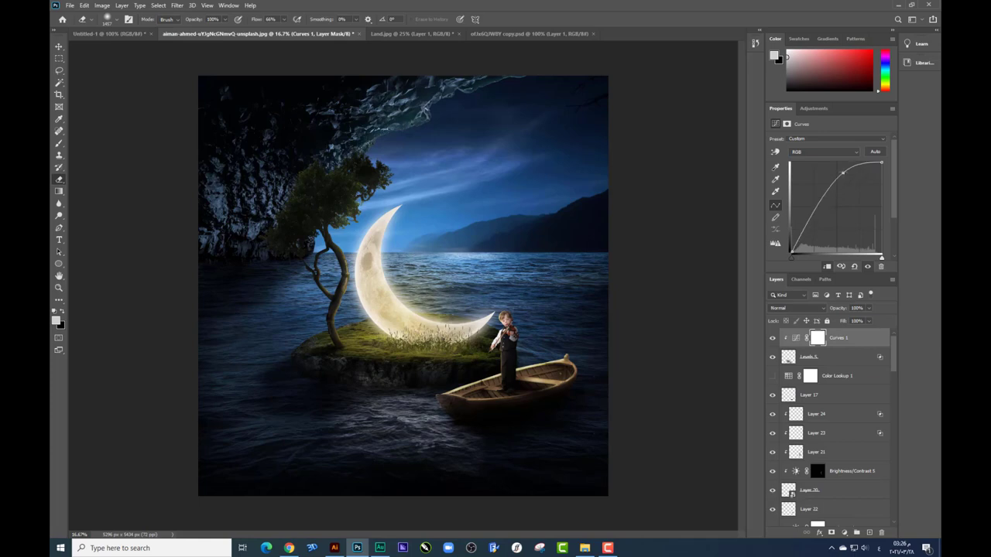
drag(827, 209, 819, 221)
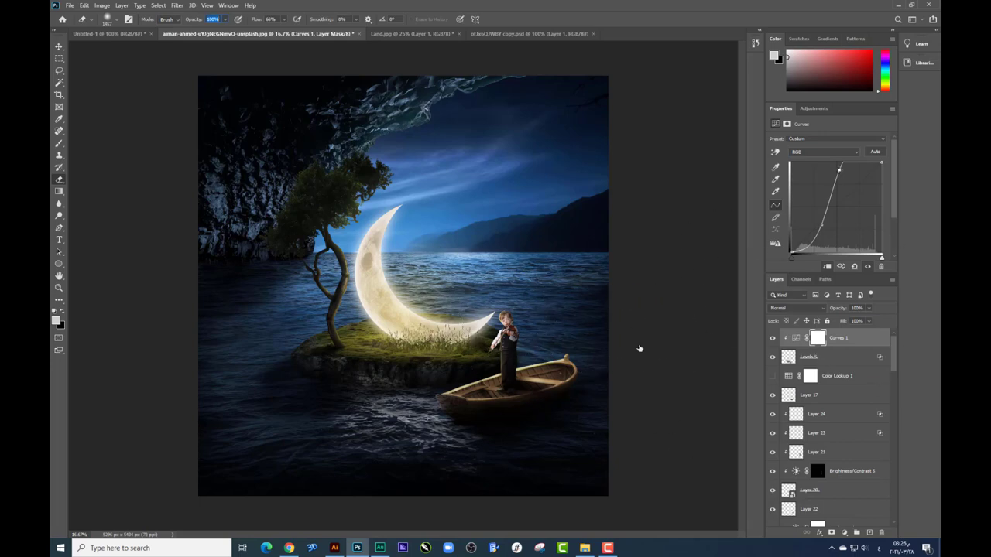
key(x)
key(ctrl+e)
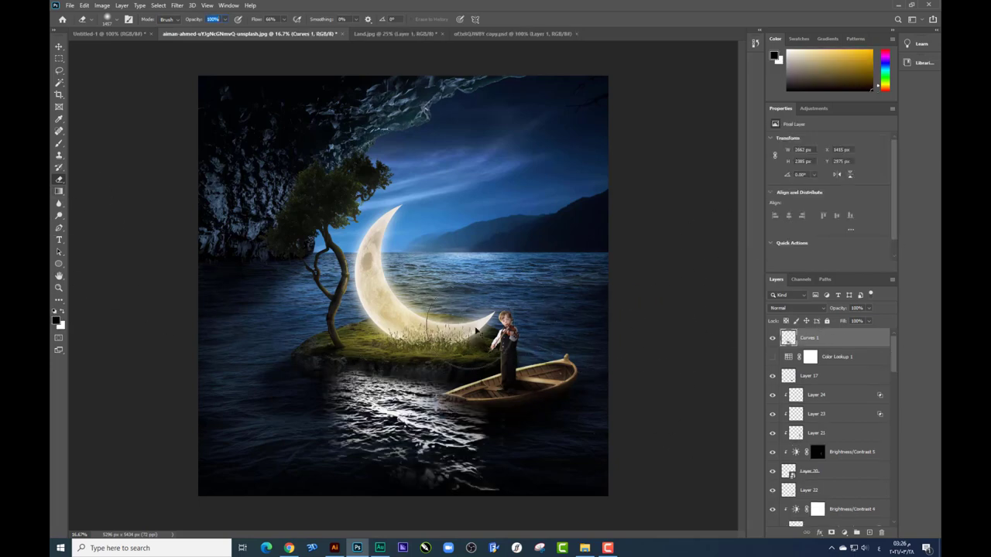
- Undo the Curves merge and move Levels 5 and Curves 1 lower, below Layer 14
key(ctrl+z)
click(815, 358)
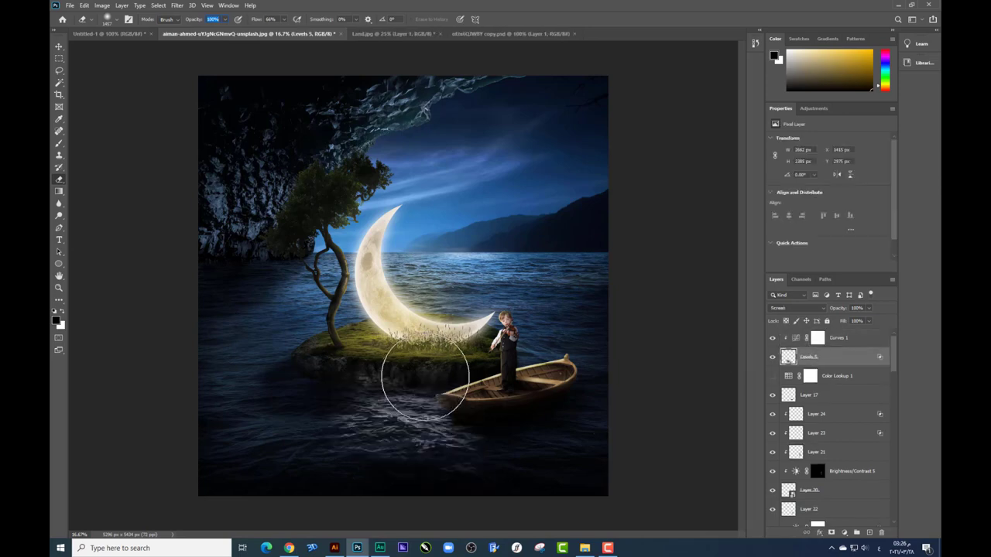
right_click(439, 366)
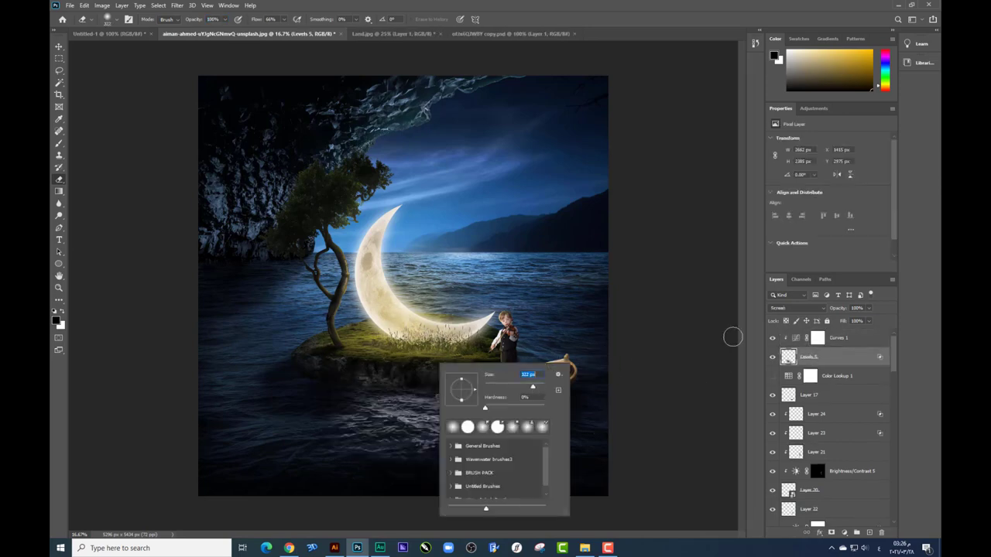
click(732, 336)
click(813, 338)
shift+click(812, 356)
scroll(828, 426, down, 1)
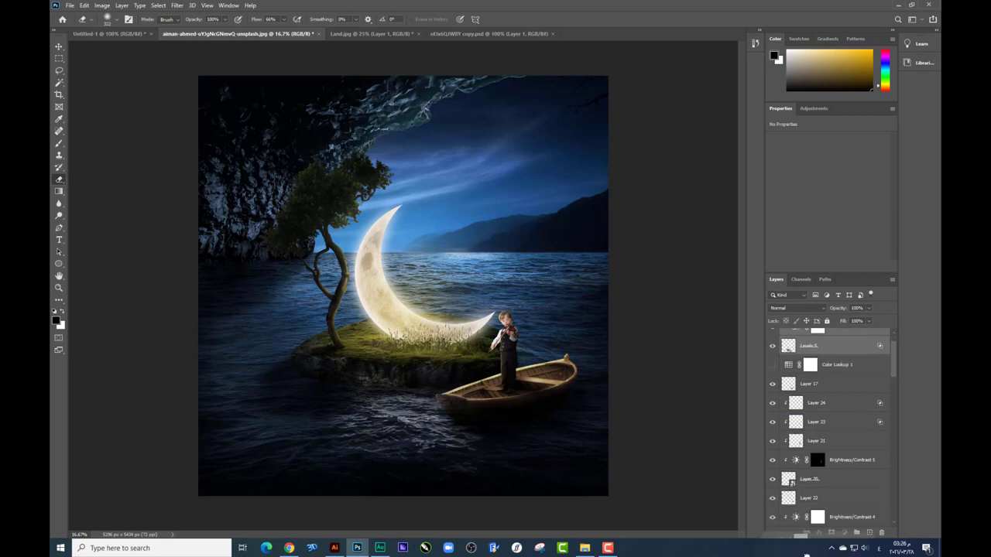
drag(806, 554, 827, 387)
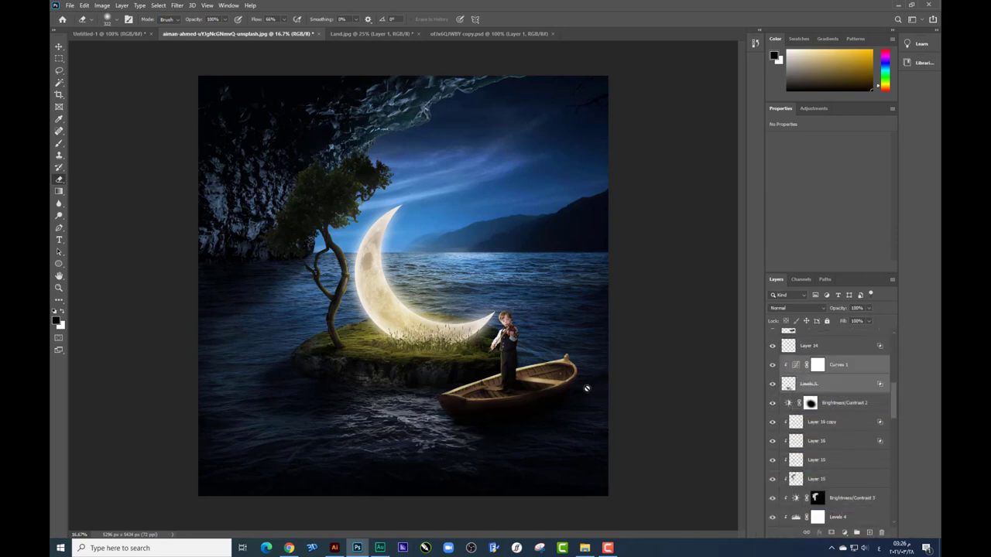
click(832, 387)
- Erase the glow off the island's rock and warp its bottom corners down over the water
drag(395, 375, 379, 375)
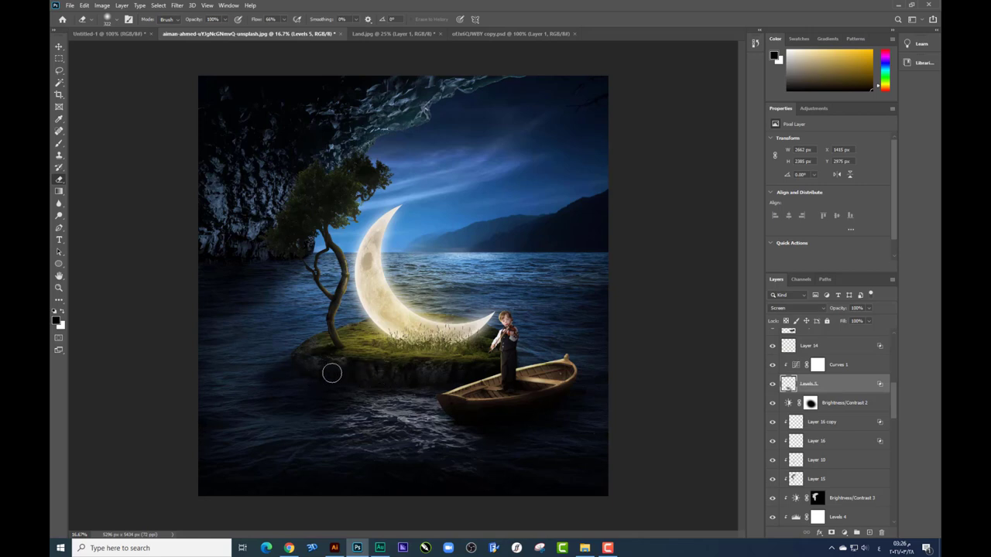
key(ctrl+t)
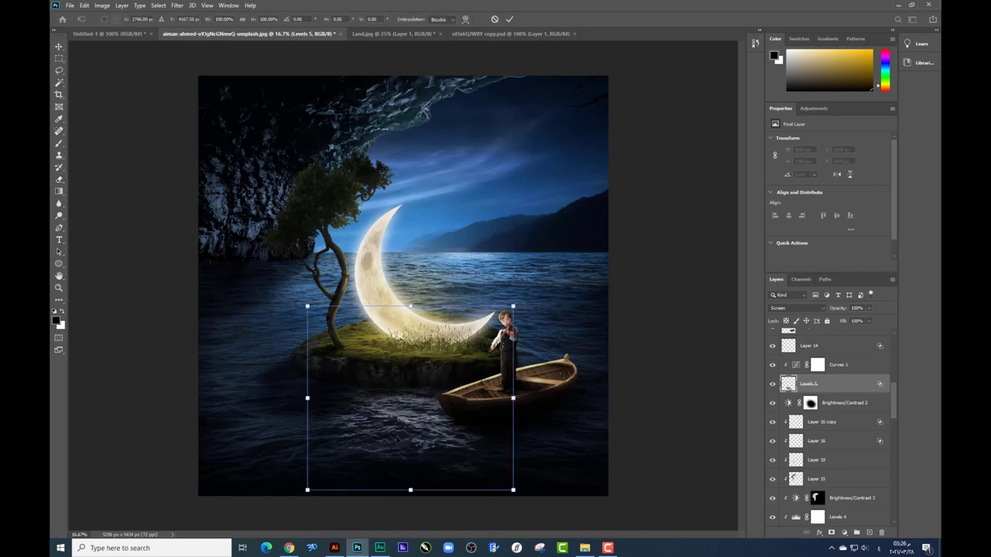
key(ctrl+minus)
right_click(435, 215)
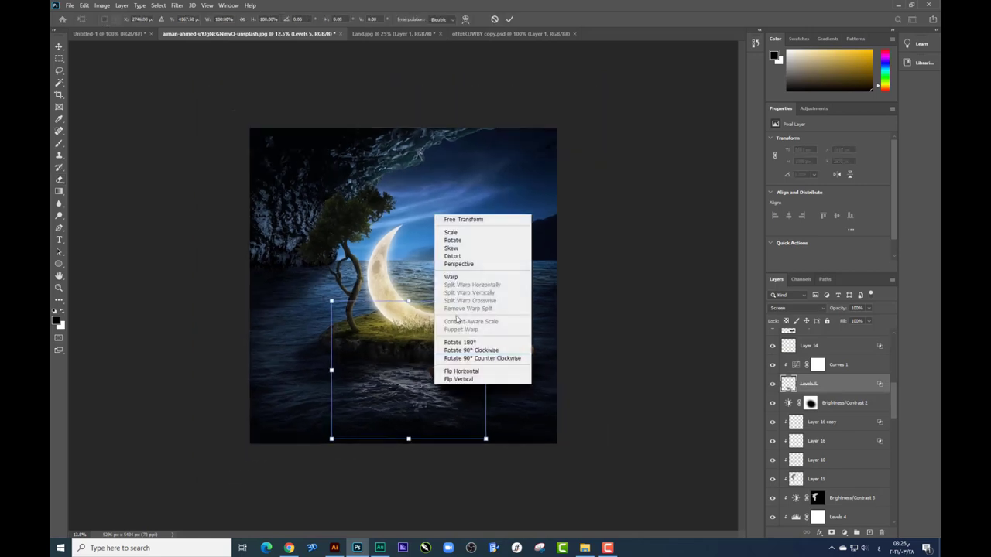
click(452, 276)
drag(331, 439, 270, 464)
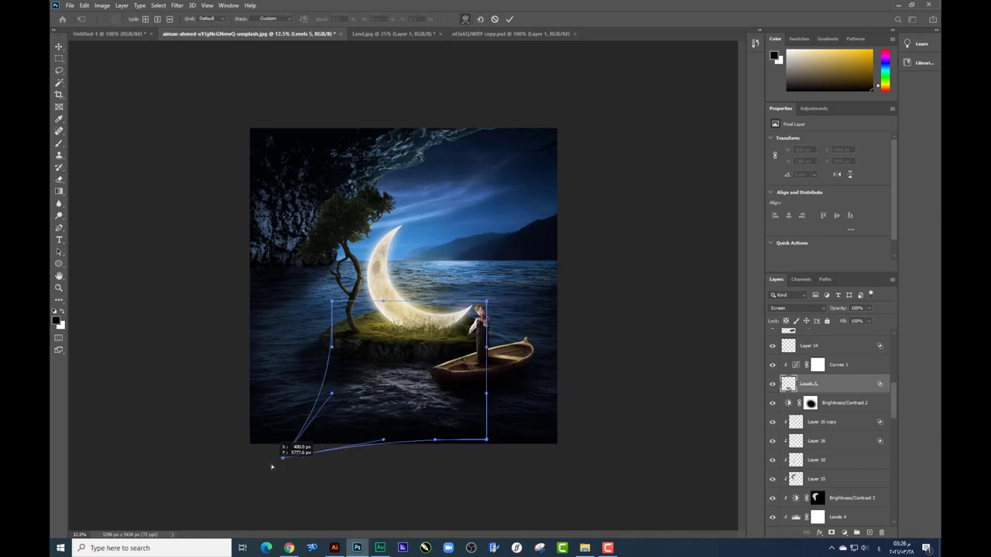
drag(381, 453, 393, 468)
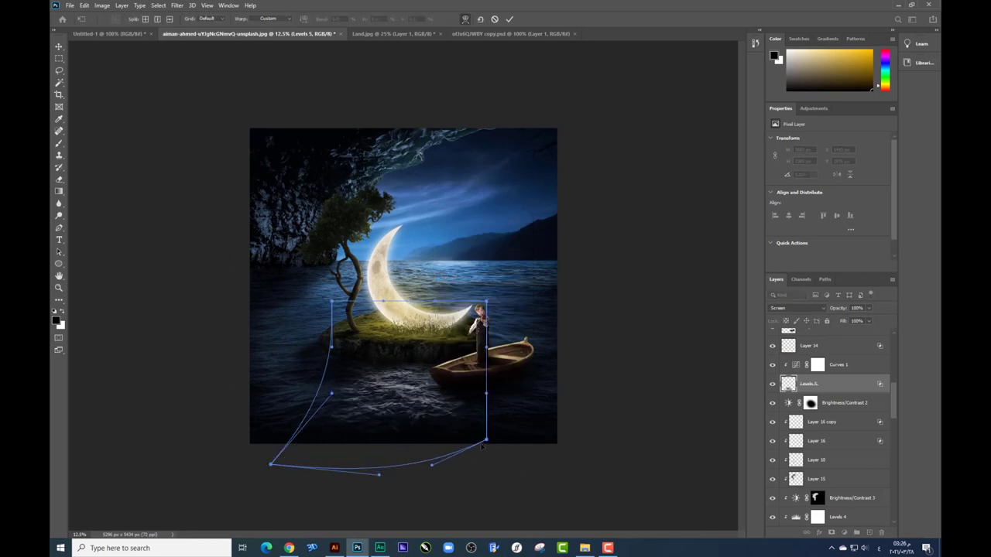
drag(482, 446, 492, 457)
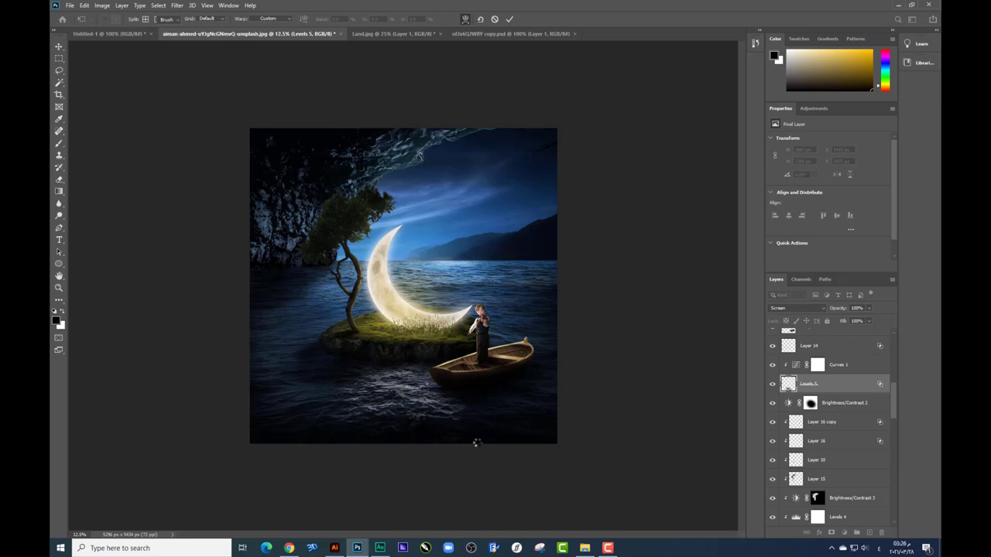
key(Return)
- Zoom back in and erase the glow along the island's lower edge
key(ctrl+plus)
key(e)
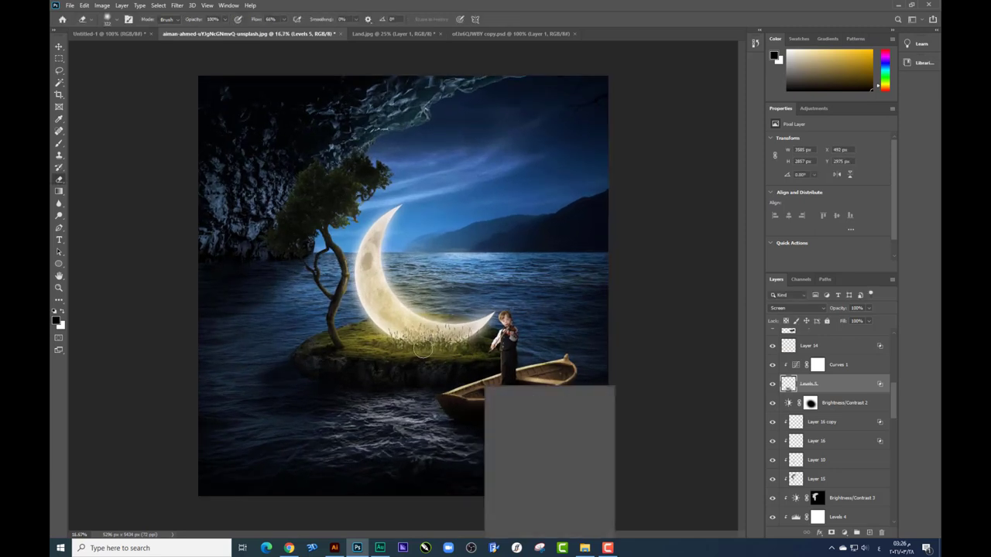
right_click(468, 341)
click(356, 380)
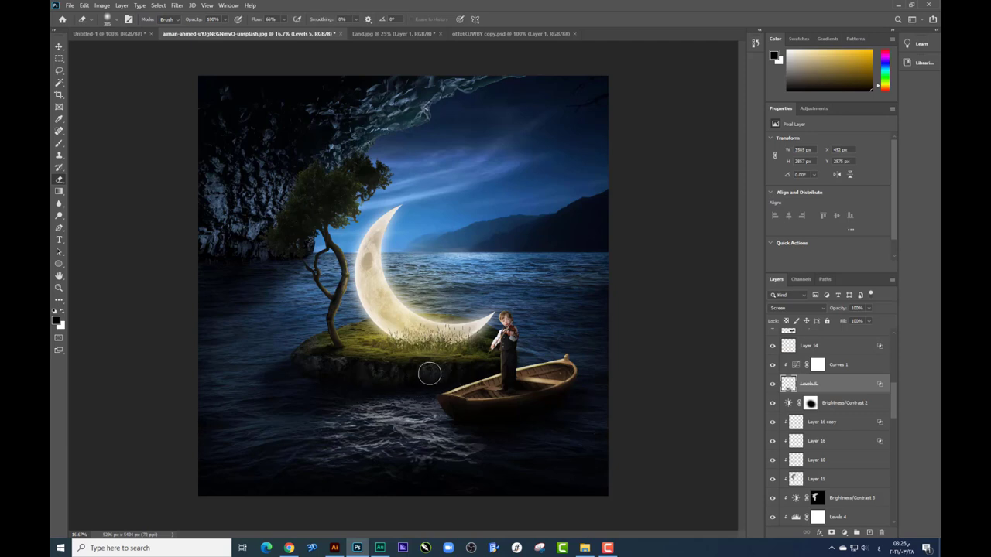
drag(455, 384, 392, 374)
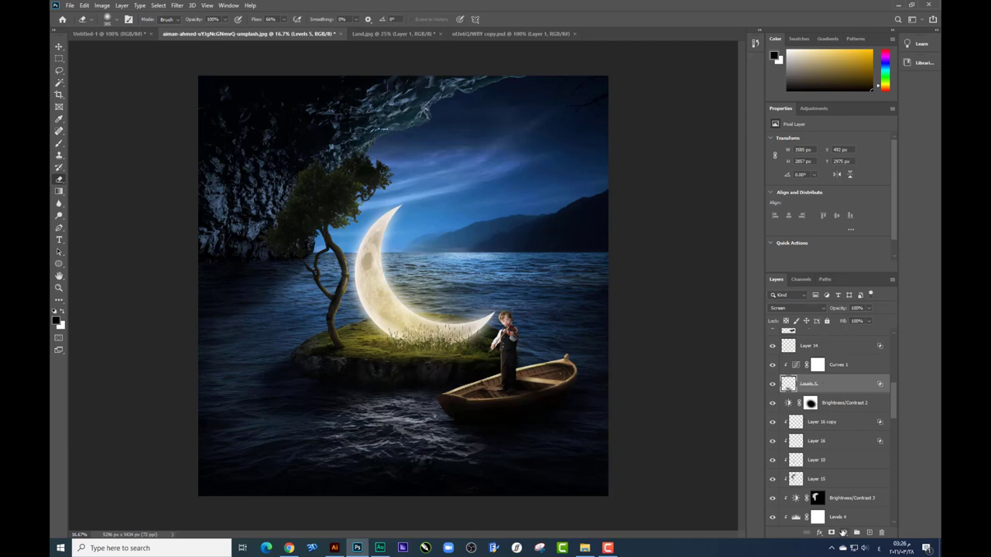
- Add a Brightness/Contrast layer at -60 brightness, -50 contrast, masked near the moon's base
click(843, 532)
click(874, 396)
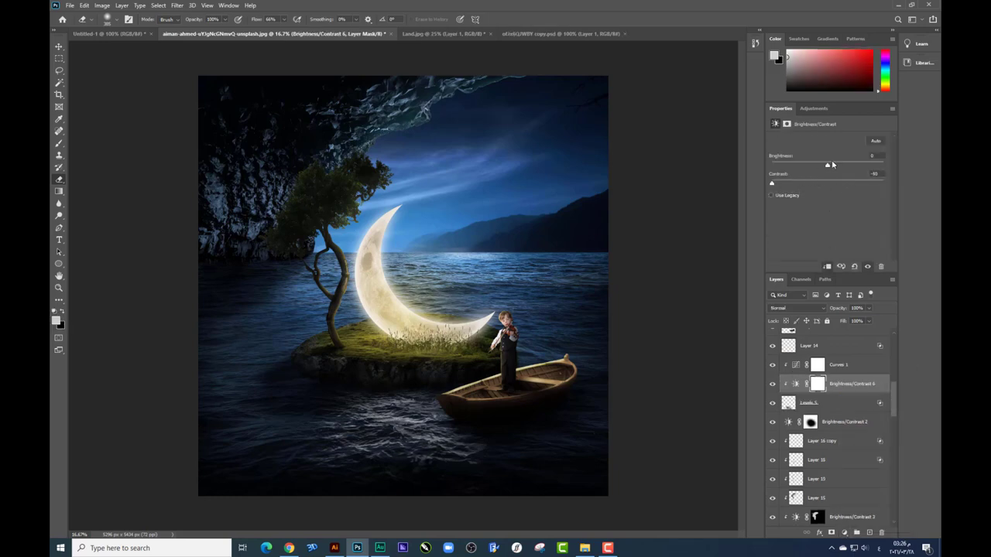
drag(827, 165, 849, 167)
mouse_move(757, 181)
mouse_down()
mouse_move(826, 179)
mouse_move(800, 180)
mouse_up()
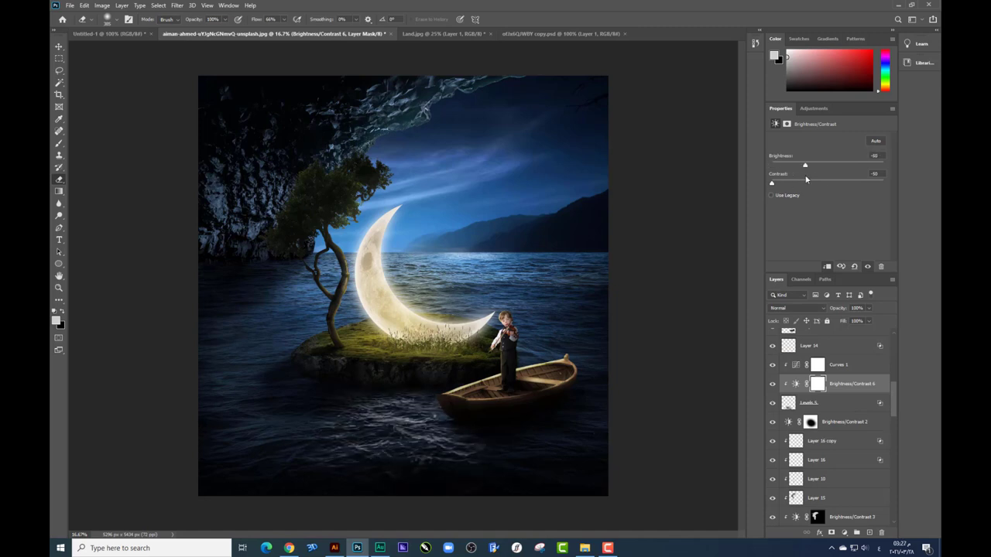
drag(411, 333, 467, 328)
- Show the lower moon copy, hide the Ellipse 1 copy glow, and select Ellipse 1 copy 2
key(v)
right_click(417, 329)
click(434, 352)
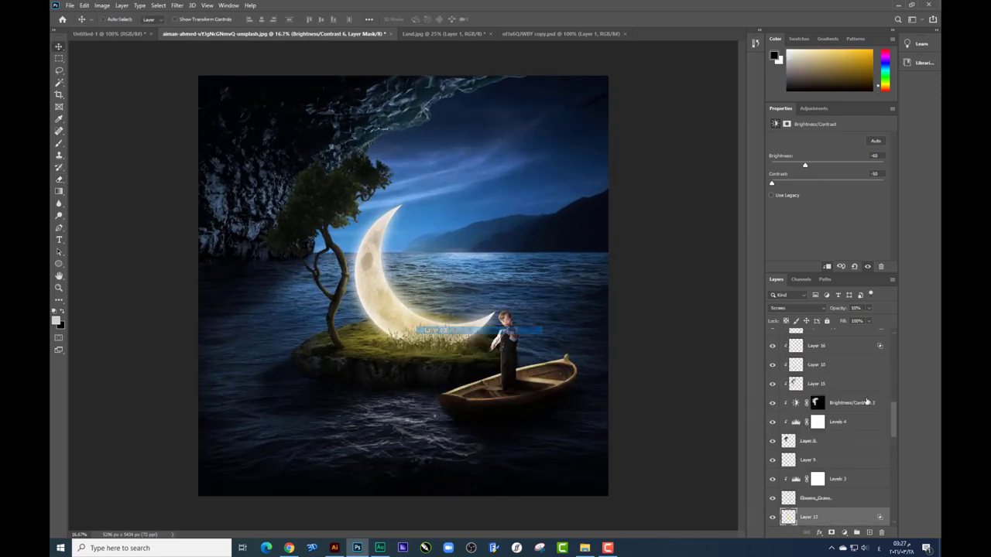
mouse_move(893, 429)
mouse_down()
mouse_move(891, 476)
mouse_move(897, 358)
mouse_move(892, 415)
mouse_move(759, 462)
mouse_up()
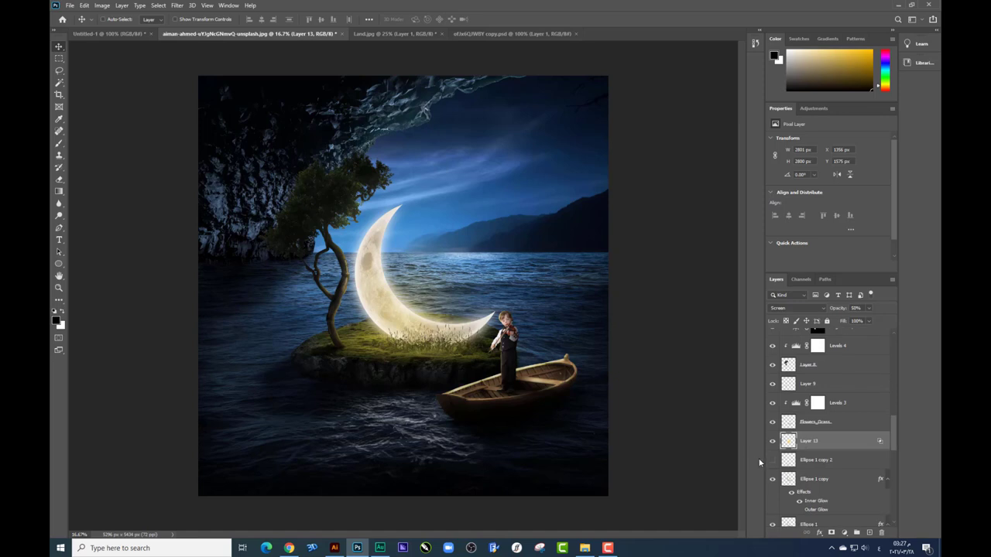
click(772, 460)
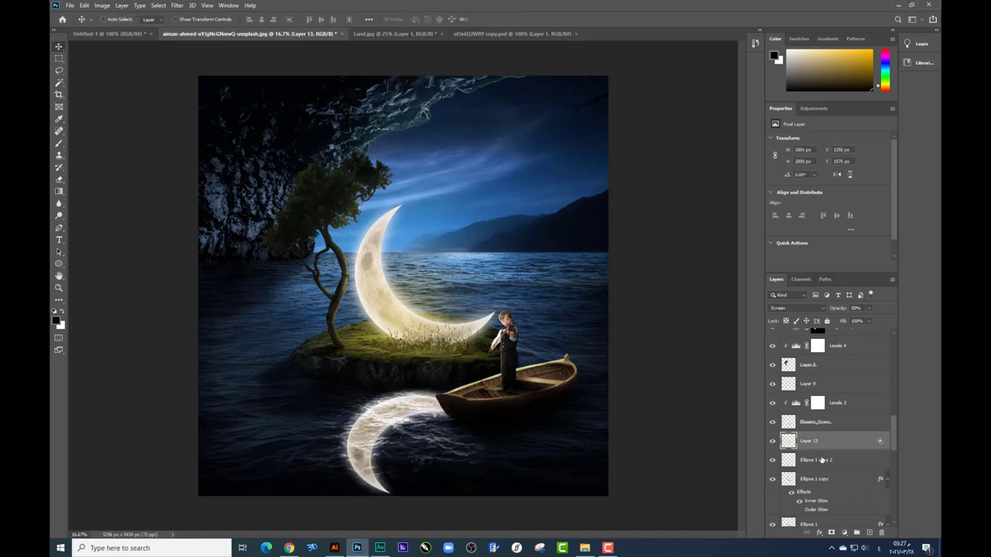
click(821, 460)
click(812, 479)
click(772, 479)
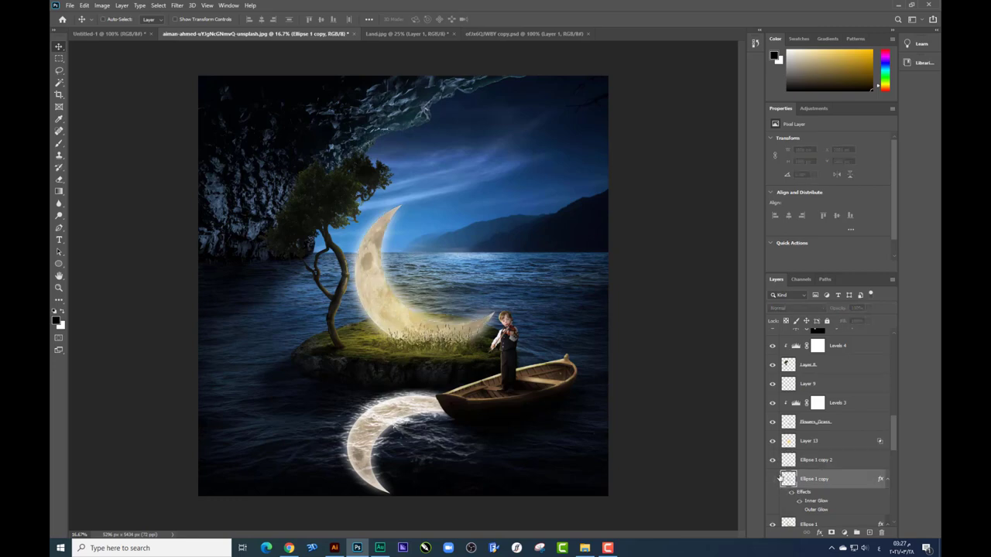
click(772, 461)
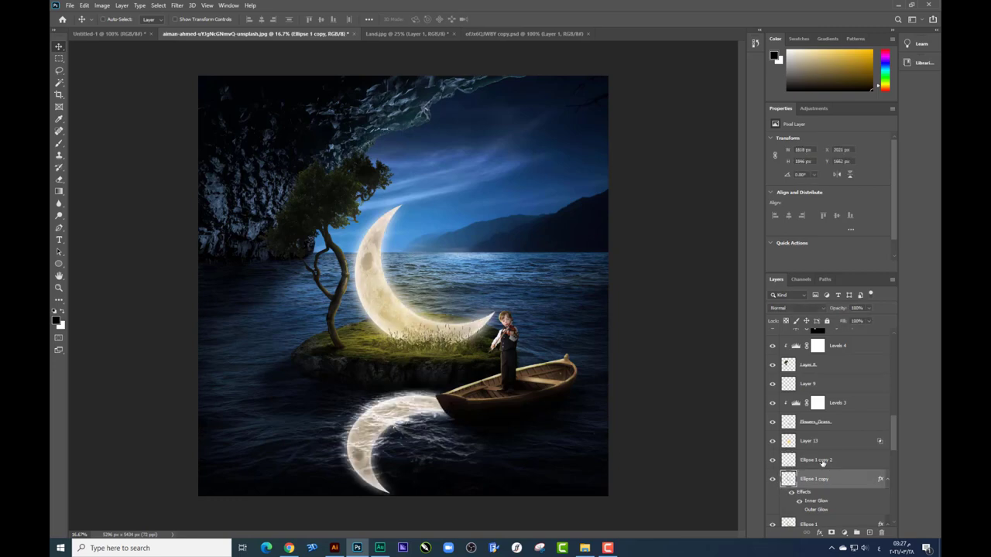
click(820, 461)
- Stretch the lower moon to about 1910 × 1619 px, tilt it slightly, and nudge it below the boat
drag(399, 417, 409, 376)
key(ctrl+t)
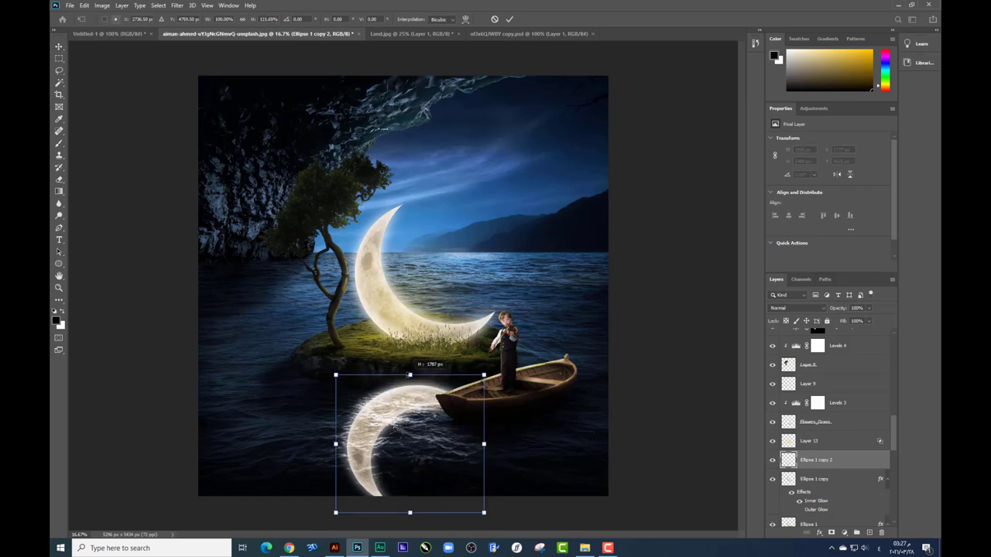
drag(409, 517, 410, 504)
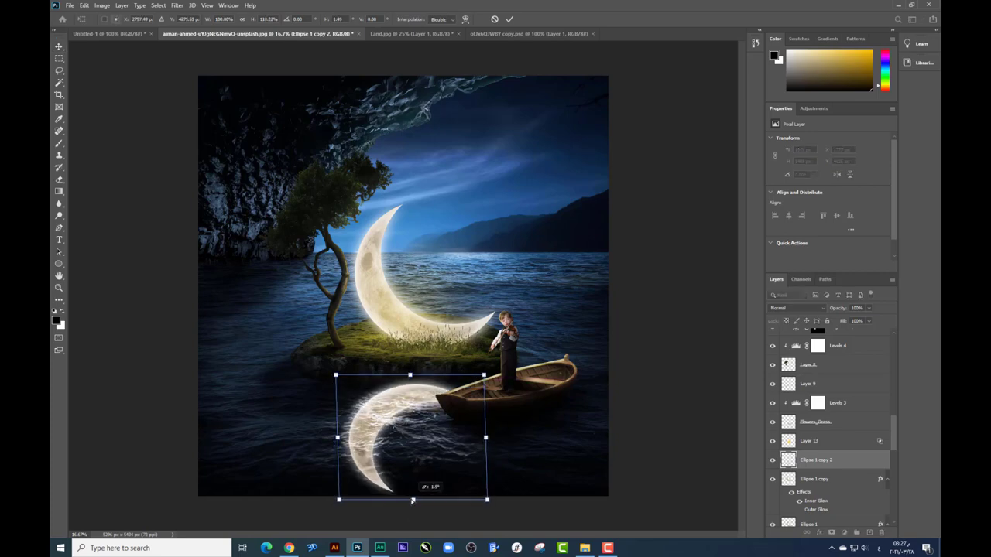
key(Return)
drag(399, 417, 407, 418)
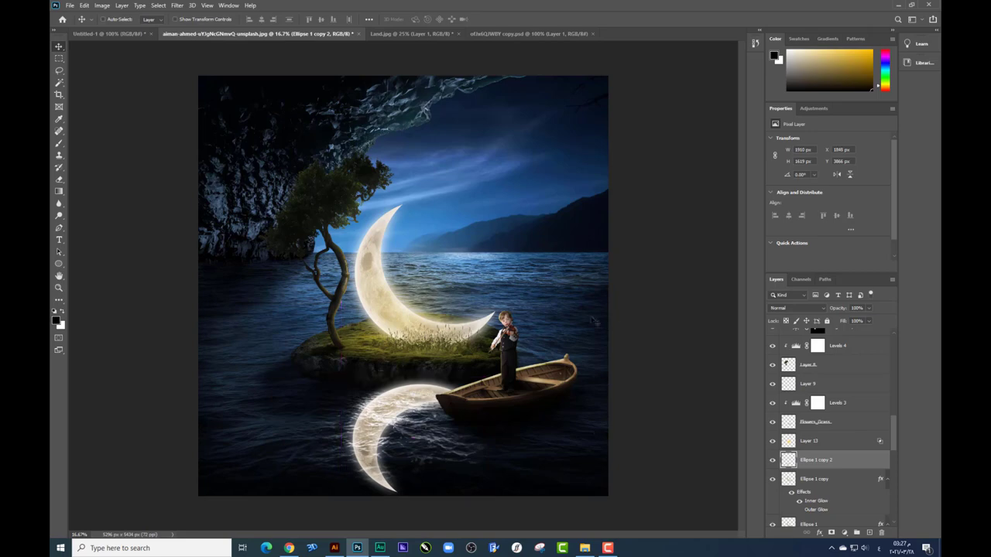
key(shift+Down)
key(Down)
key(Down)
key(Down)
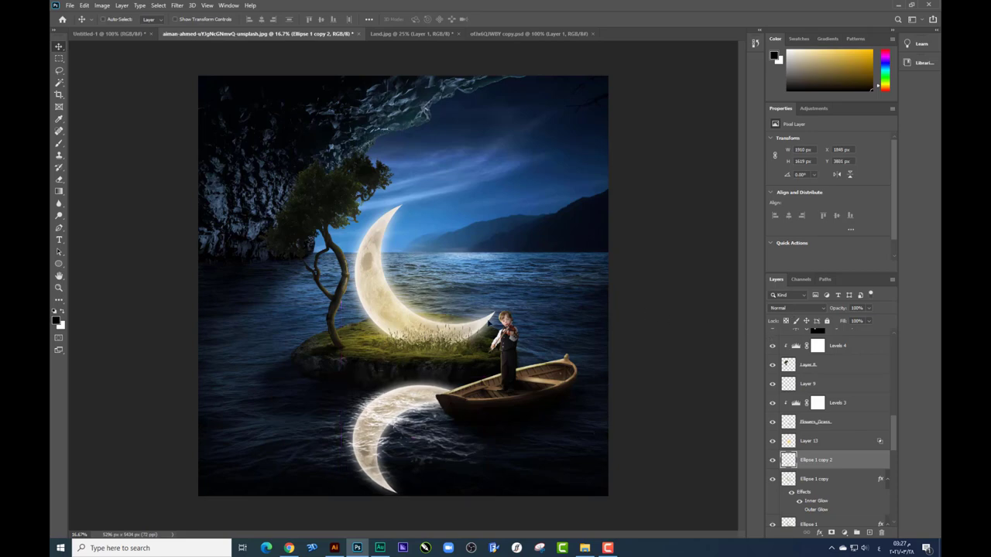
- Apply a Wave distortion to the lower moon: 248 generators, wavelength max 114, amplitude max 37
click(177, 5)
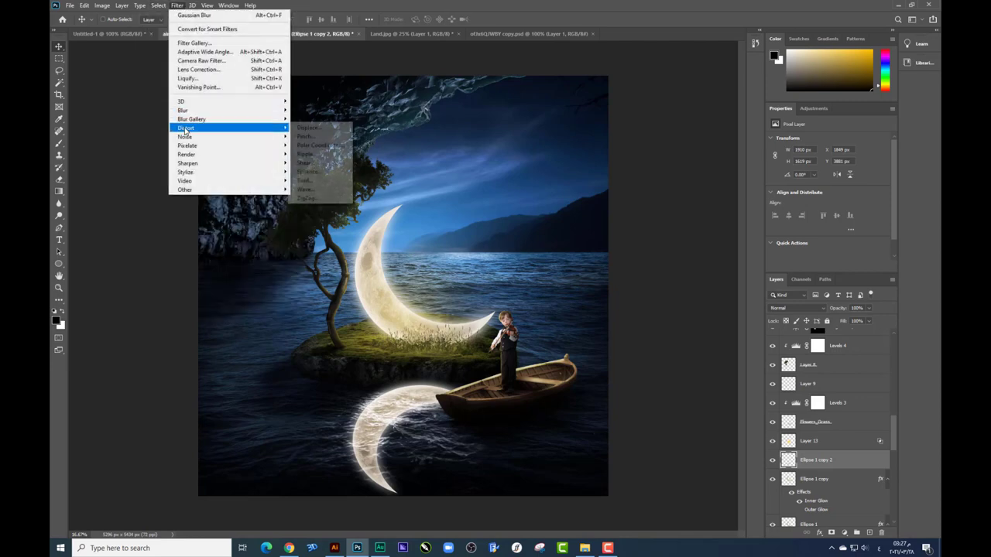
mouse_move(186, 128)
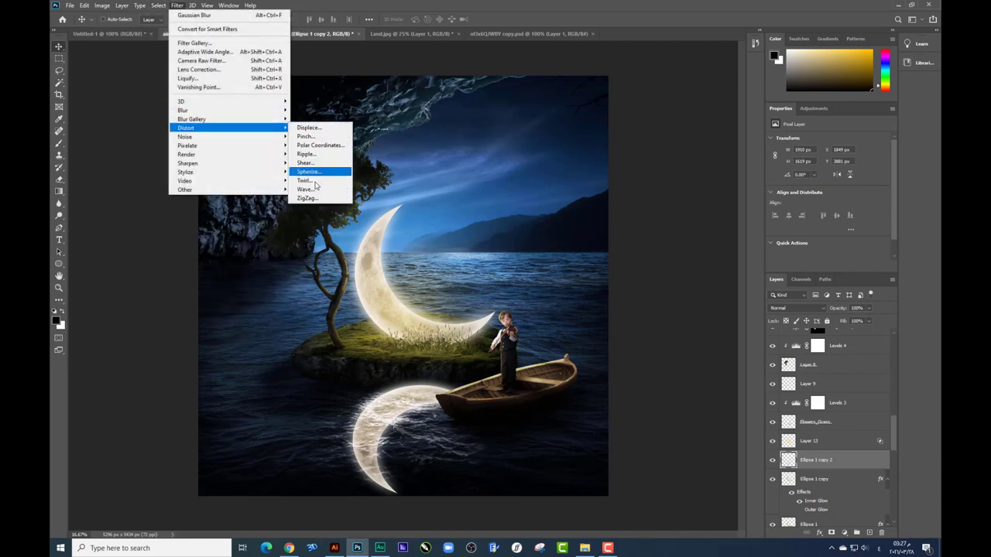
click(308, 189)
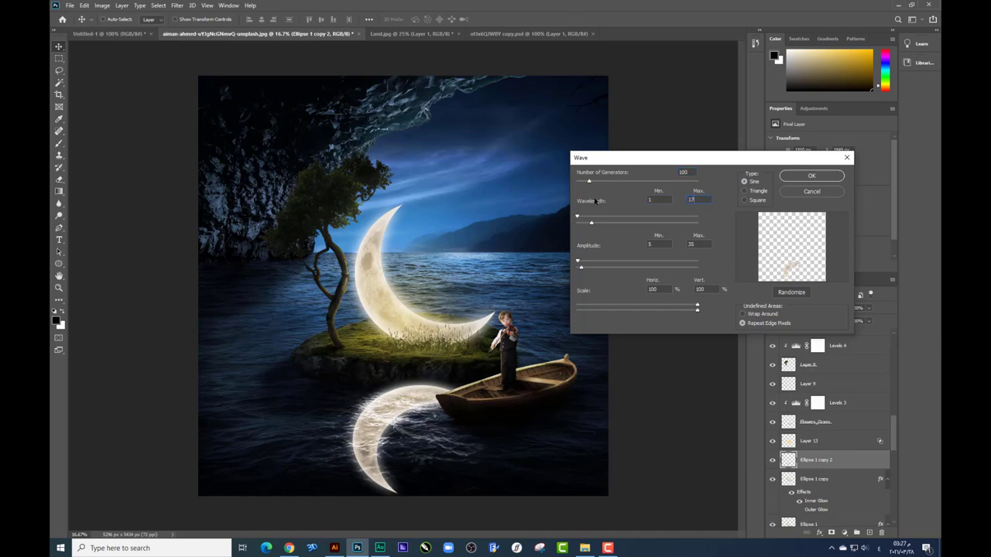
key(Tab)
key(Tab)
key(Tab)
mouse_move(592, 184)
mouse_down()
mouse_move(606, 183)
mouse_move(587, 184)
mouse_up()
drag(579, 223, 590, 224)
drag(588, 269, 581, 270)
click(809, 176)
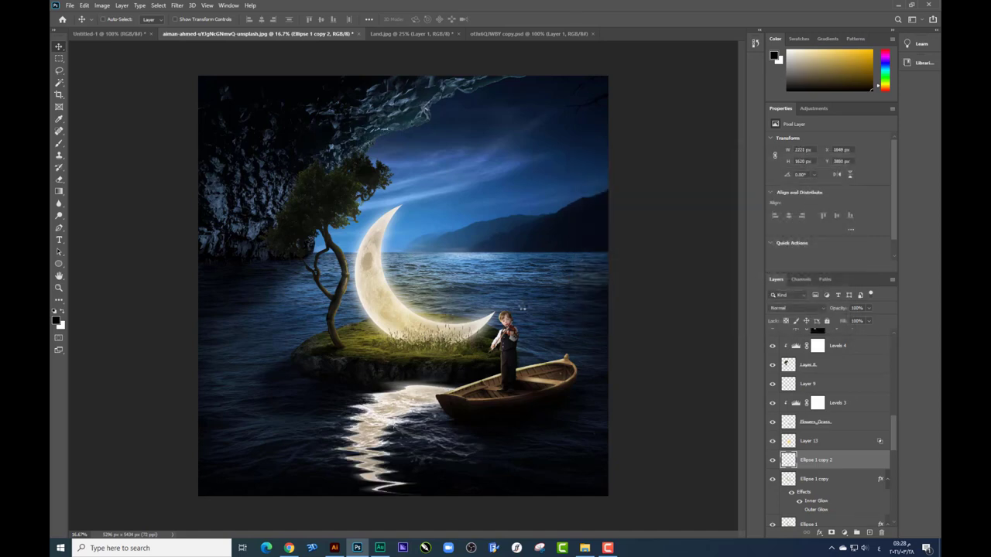
- Set the reflection to Lighter Color, erase its harsh top edge, and lower opacity to 49%
drag(475, 377, 487, 375)
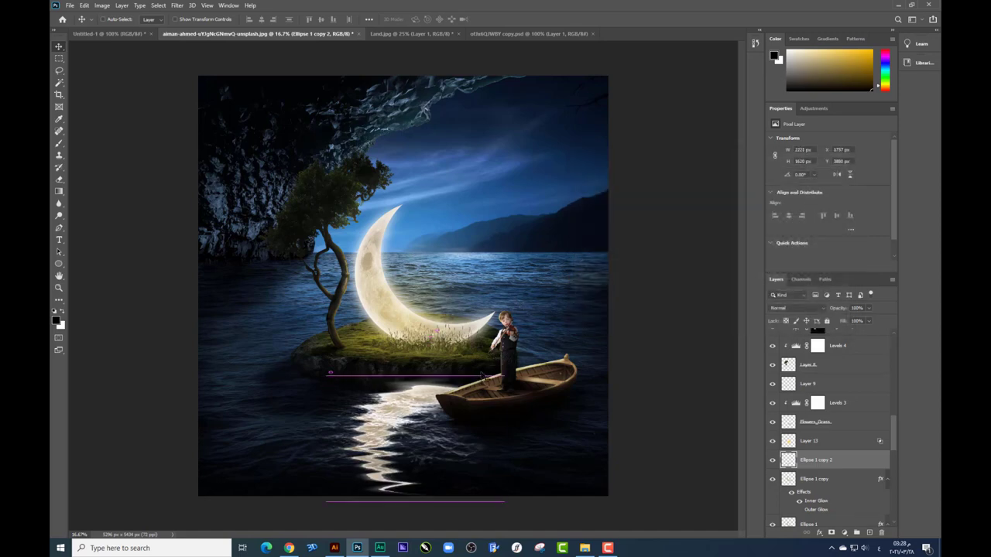
click(788, 307)
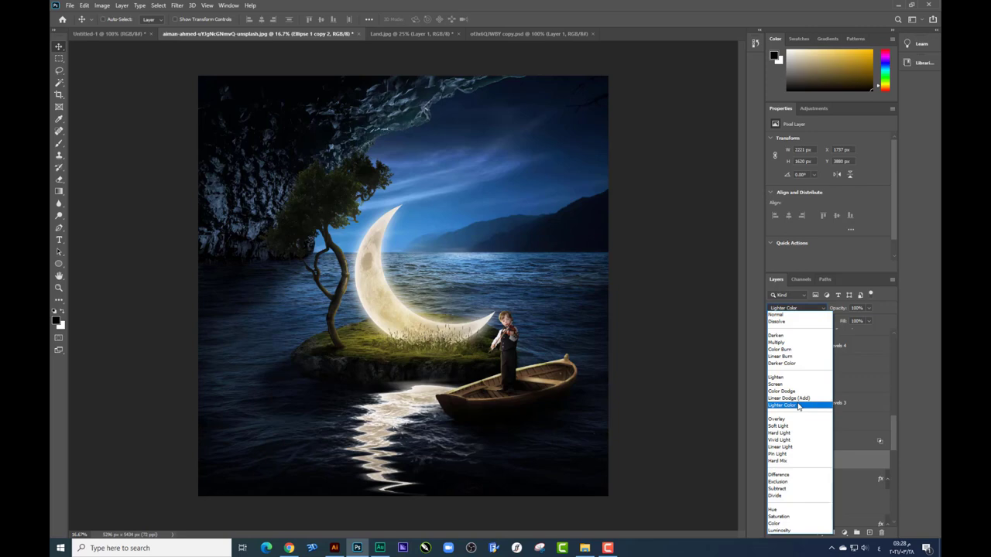
click(798, 405)
click(59, 180)
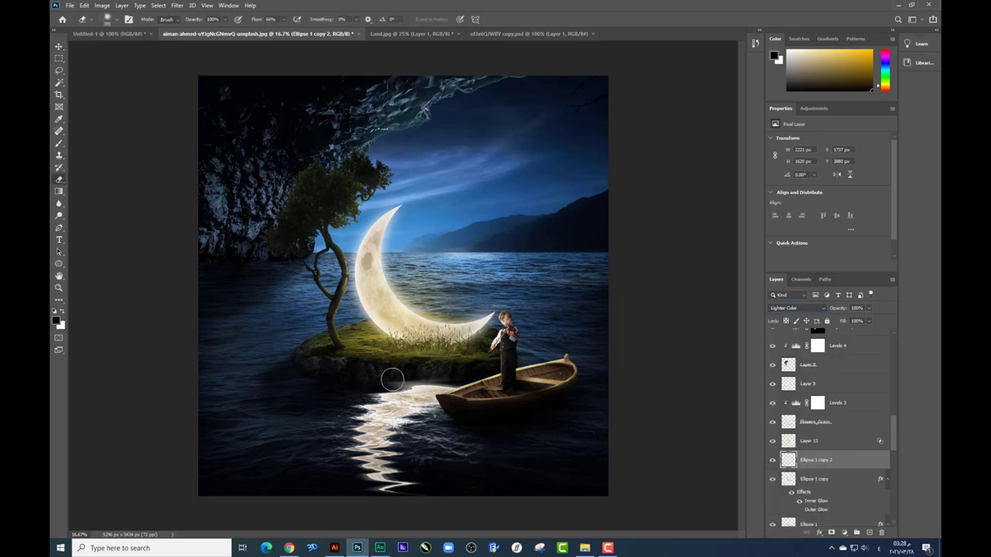
drag(391, 379, 479, 387)
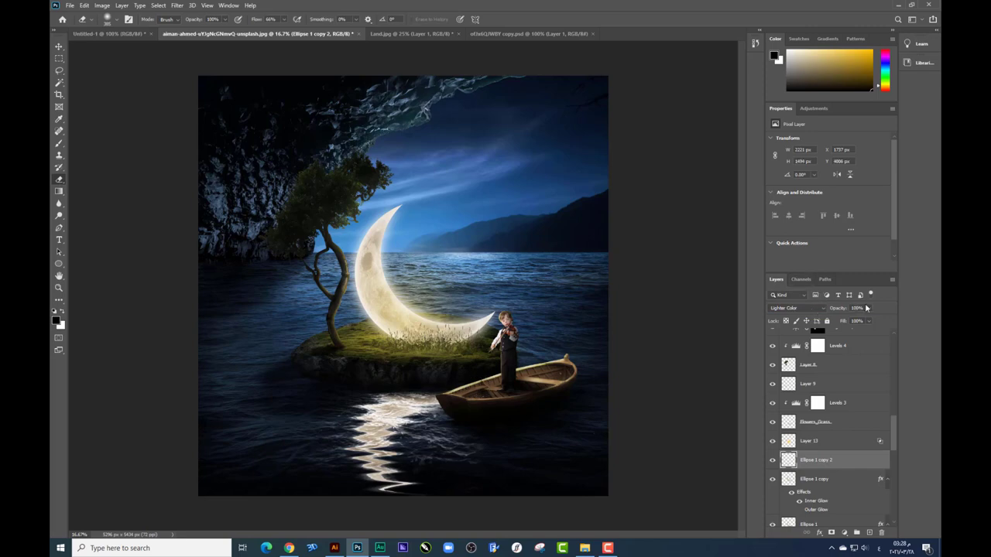
drag(867, 308, 850, 320)
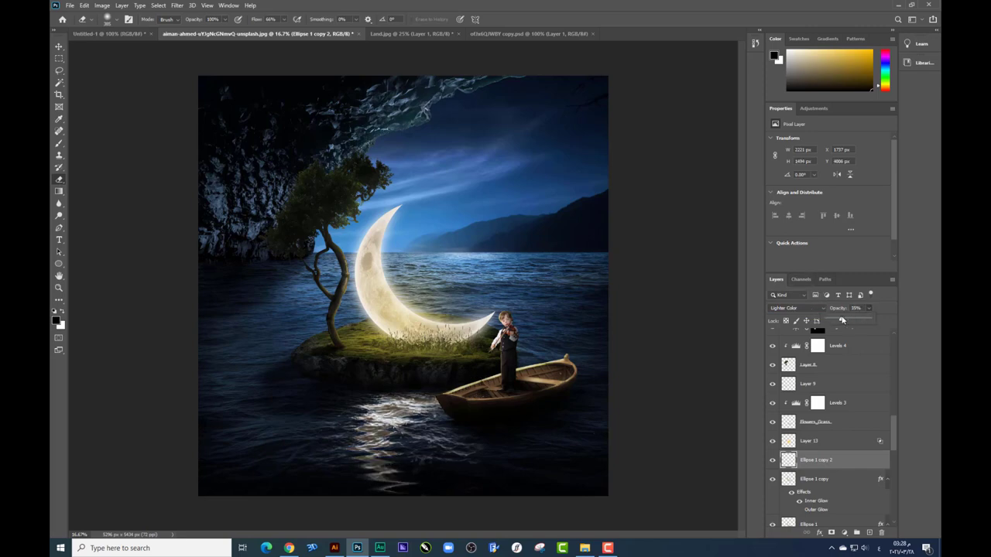
- Shorten the reflection to about 2214 × 1386 px and reposition it under the island
key(ctrl+t)
drag(418, 504, 419, 498)
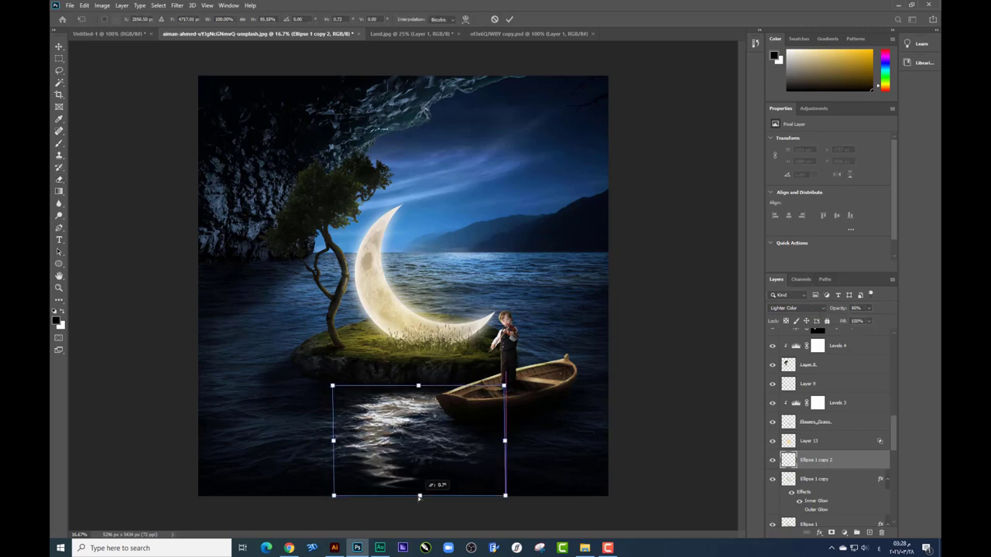
key(Return)
key(e)
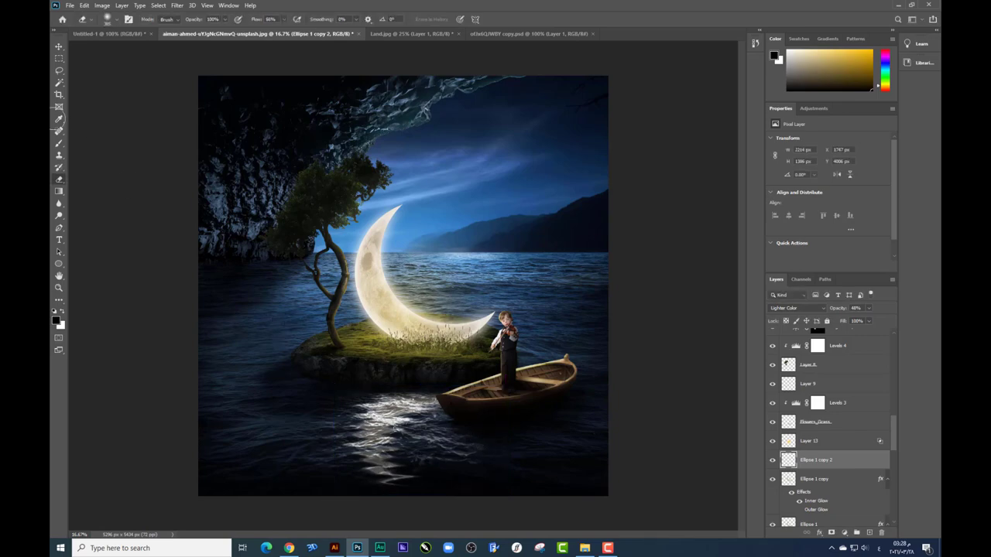
click(59, 47)
drag(425, 405, 437, 401)
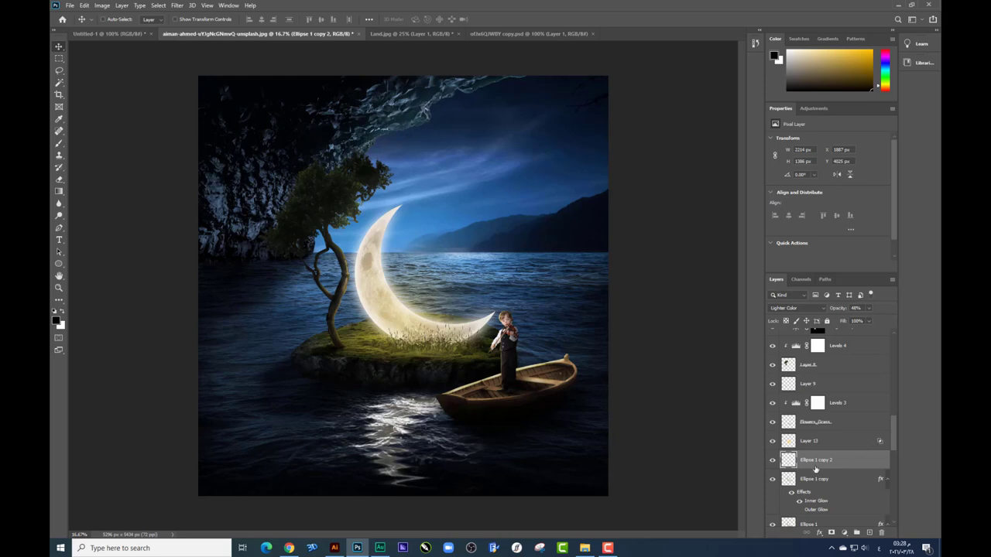
- Shift the Ellipse 1 copy and Flowers_Grass layers slightly, then select Ellipse 1
shift+click(817, 480)
drag(534, 452, 542, 431)
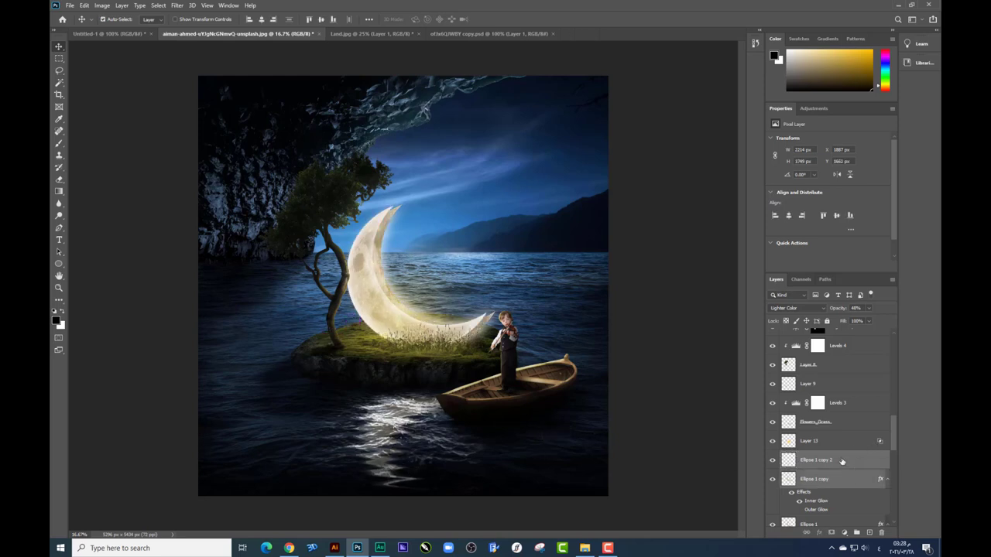
click(819, 426)
drag(457, 385, 459, 384)
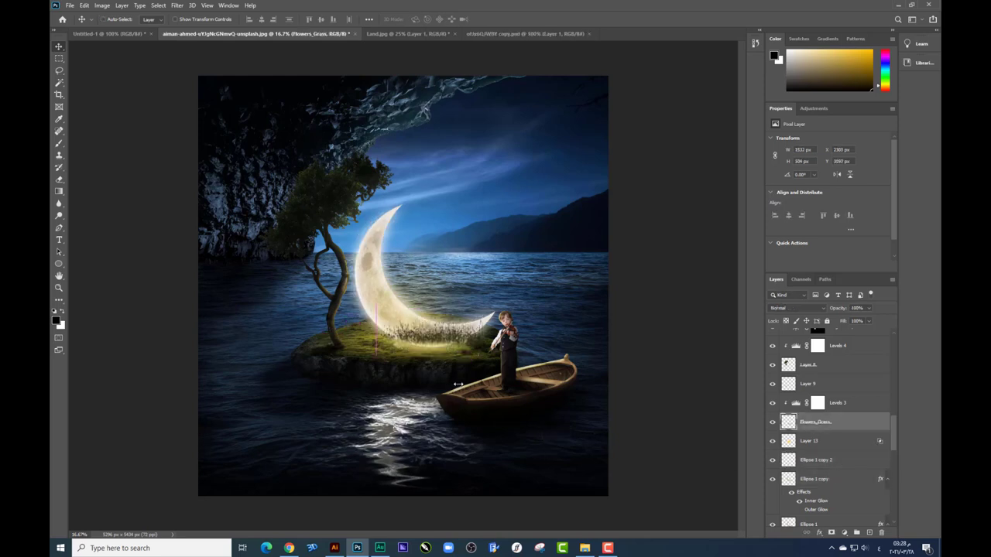
click(806, 523)
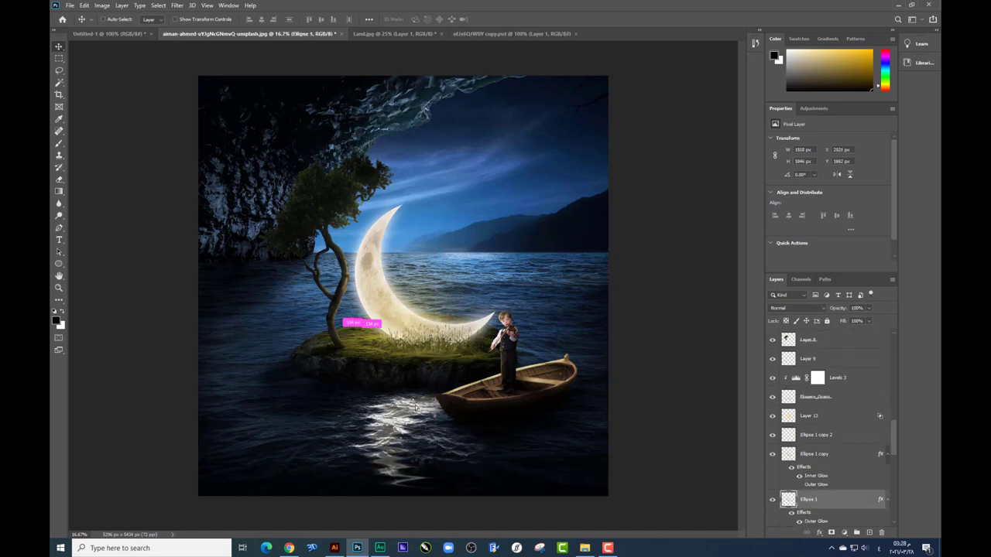
- Align the Ellipse 1 copy 2 reflection beneath the moon at about X 1863, Y 2963 px
right_click(397, 428)
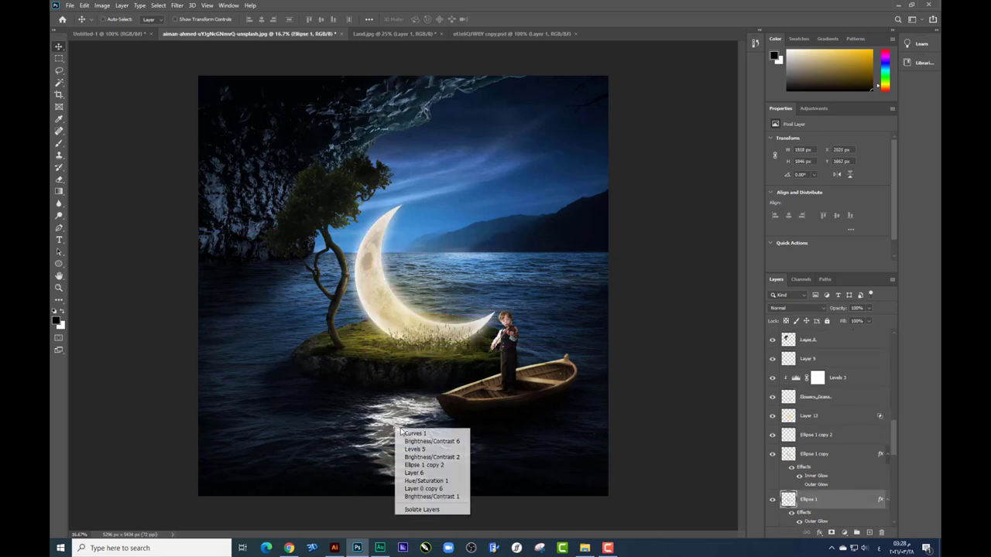
click(414, 472)
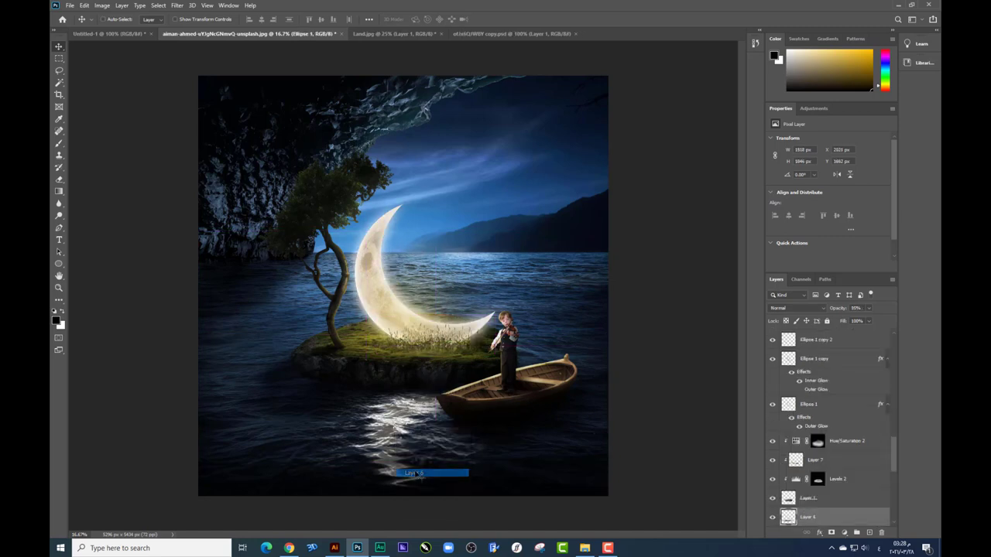
right_click(388, 429)
click(416, 466)
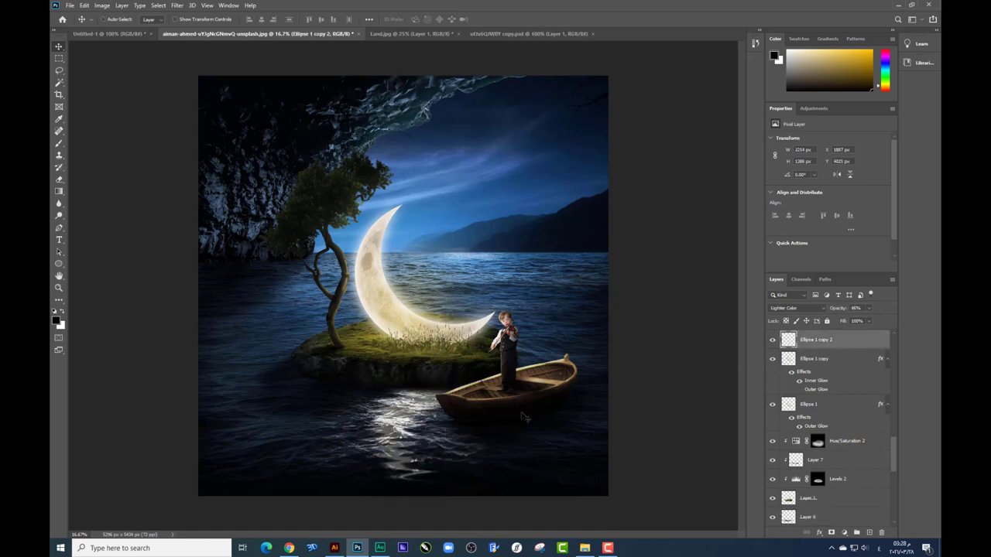
drag(525, 418, 506, 421)
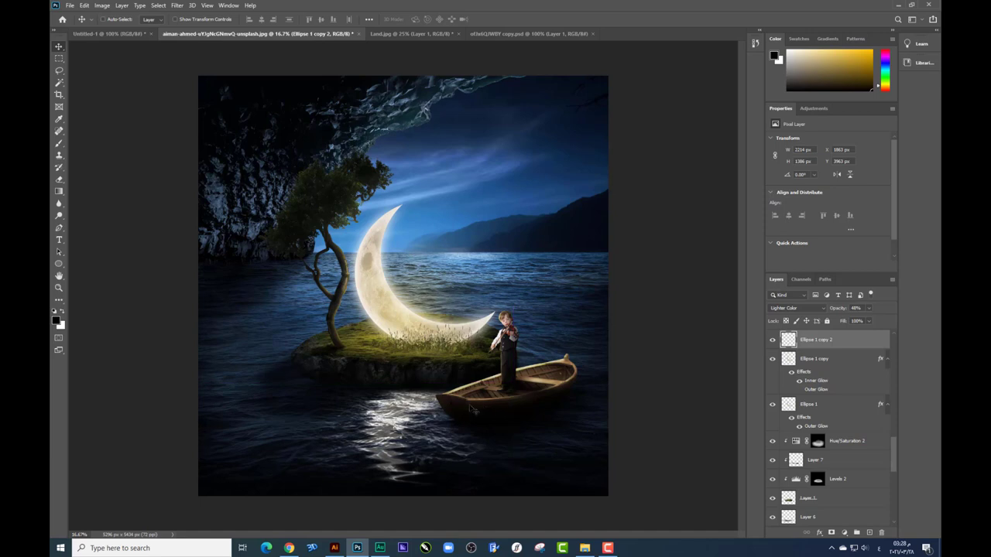
right_click(443, 444)
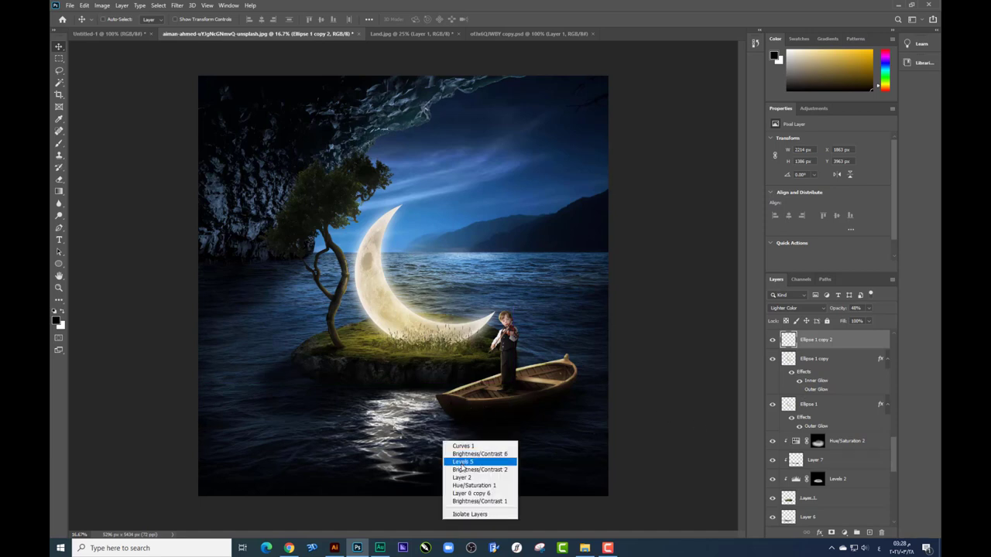
click(465, 446)
drag(460, 436, 463, 438)
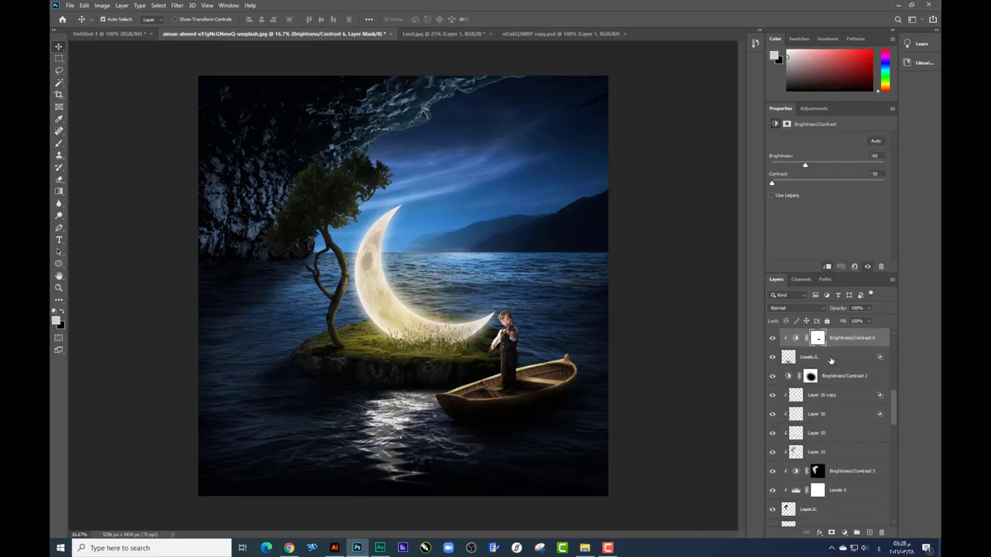
- Duplicate the Levels 5 glow layer and set the copy to 34% opacity
click(772, 357)
click(791, 363)
key(e)
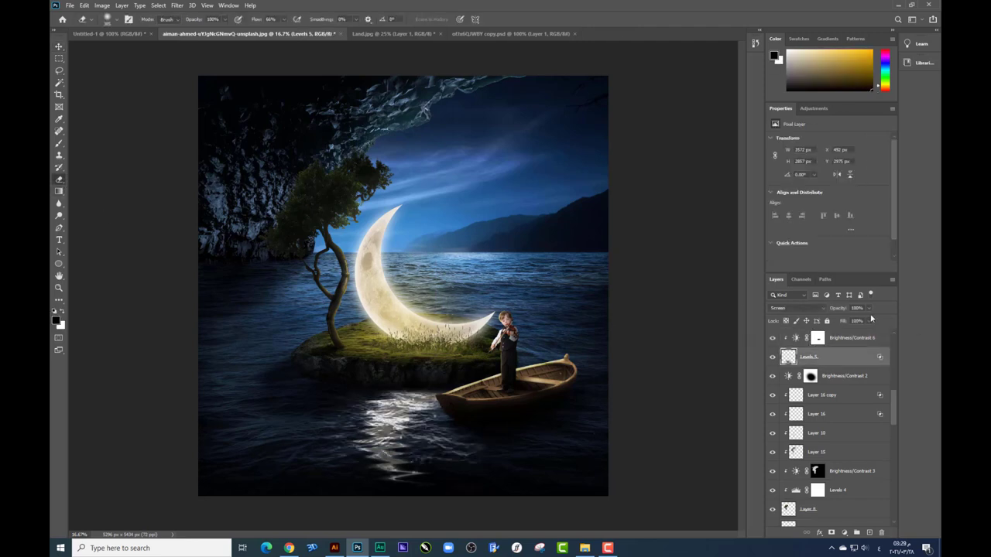
key(ctrl+j)
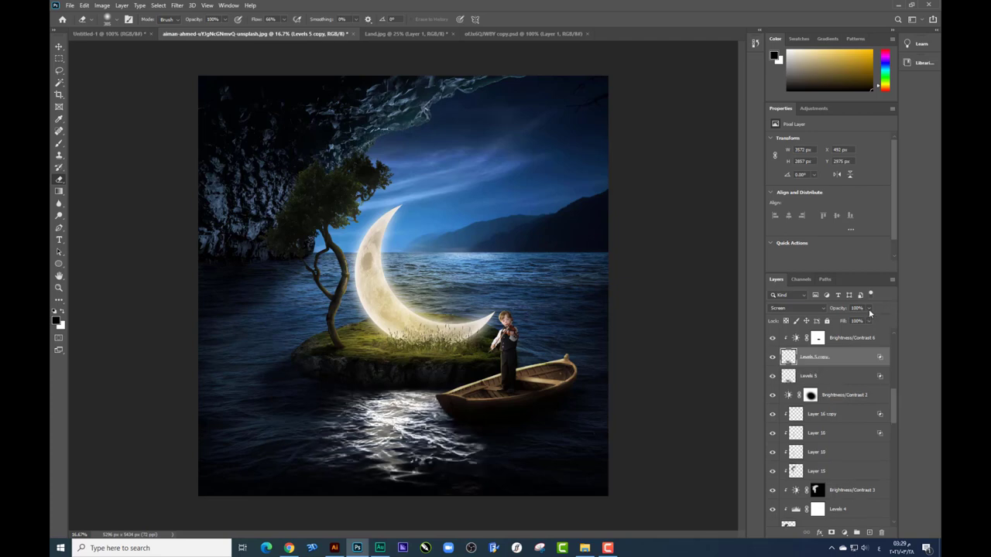
drag(839, 320, 846, 320)
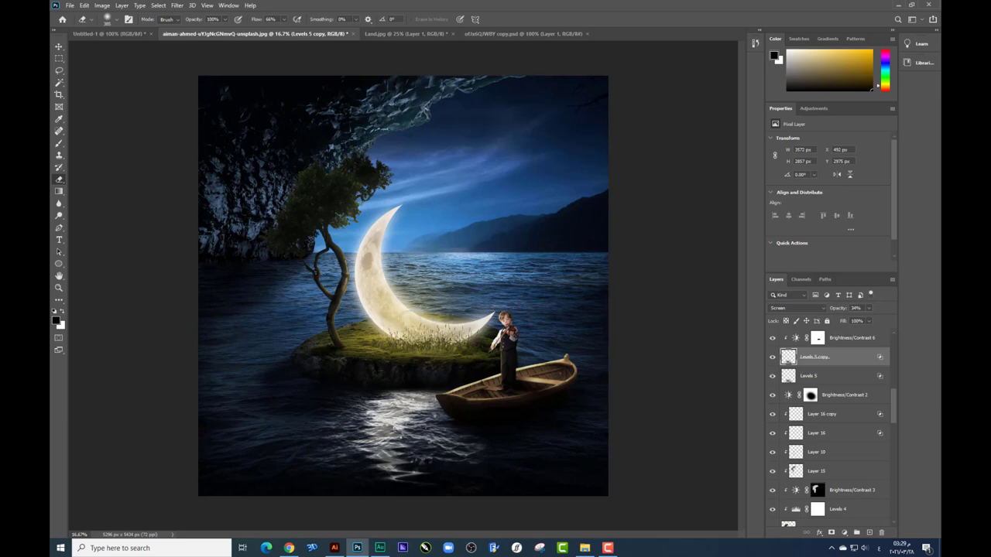
key(ctrl+minus)
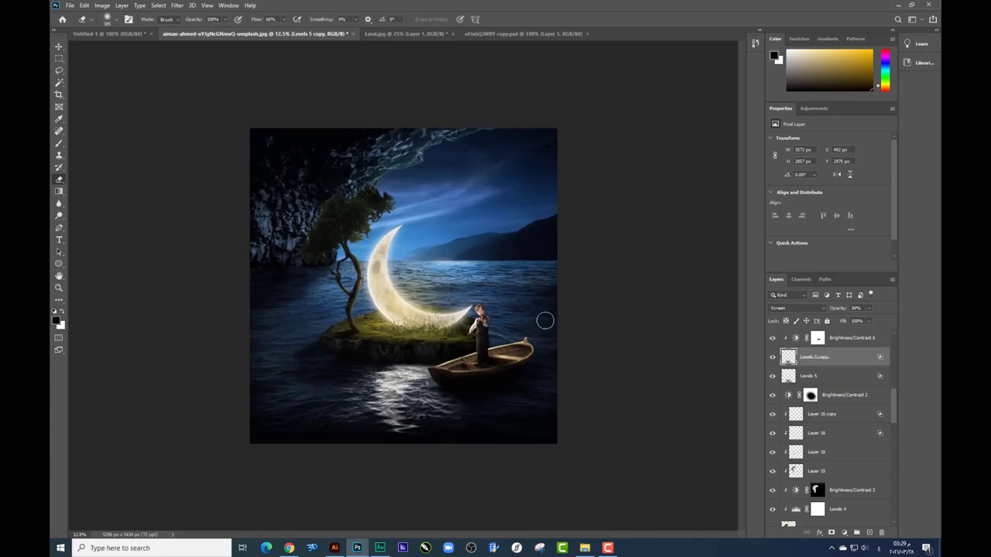
- Add a Brightness/Contrast adjustment, then undo it because it landed in the wrong place
scroll(889, 369, up, 5)
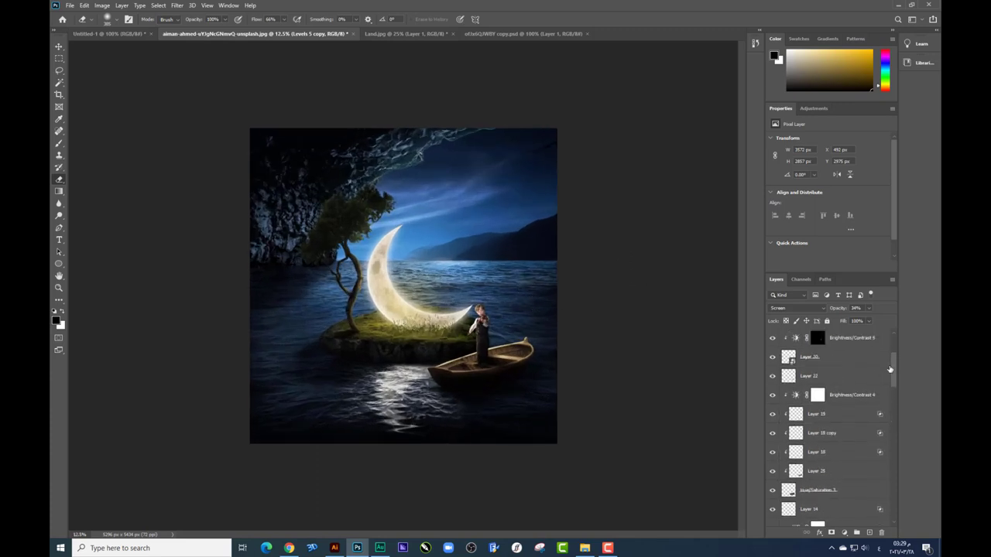
scroll(889, 369, up, 5)
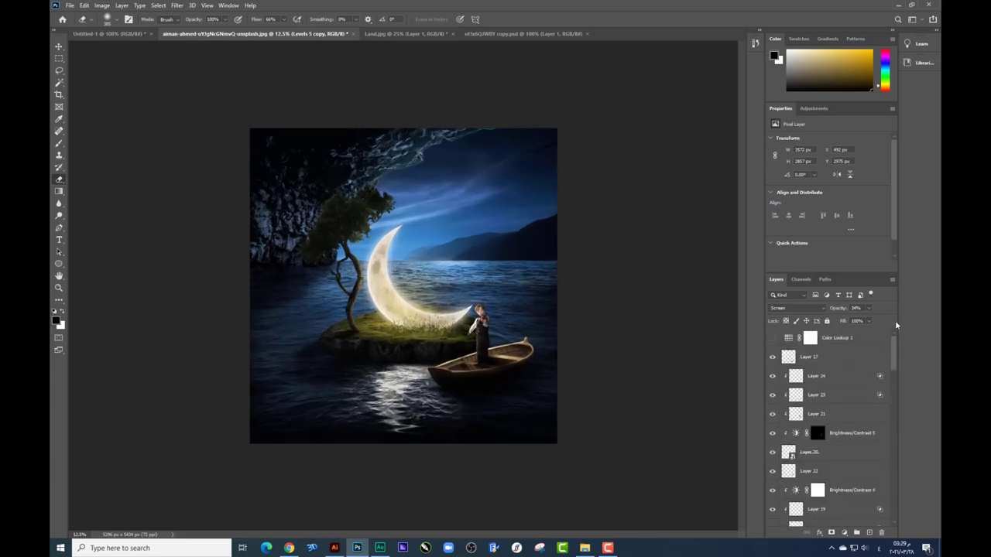
click(848, 533)
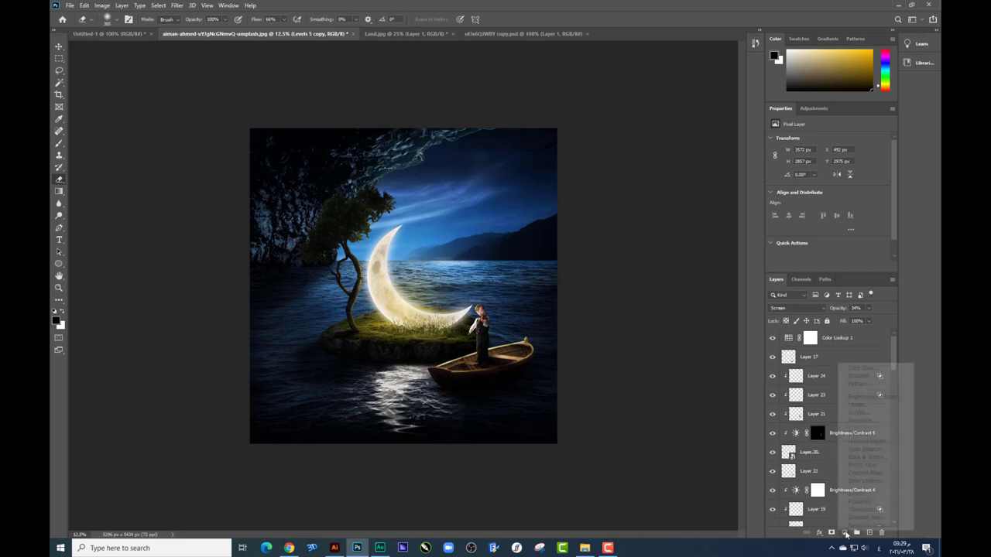
click(879, 397)
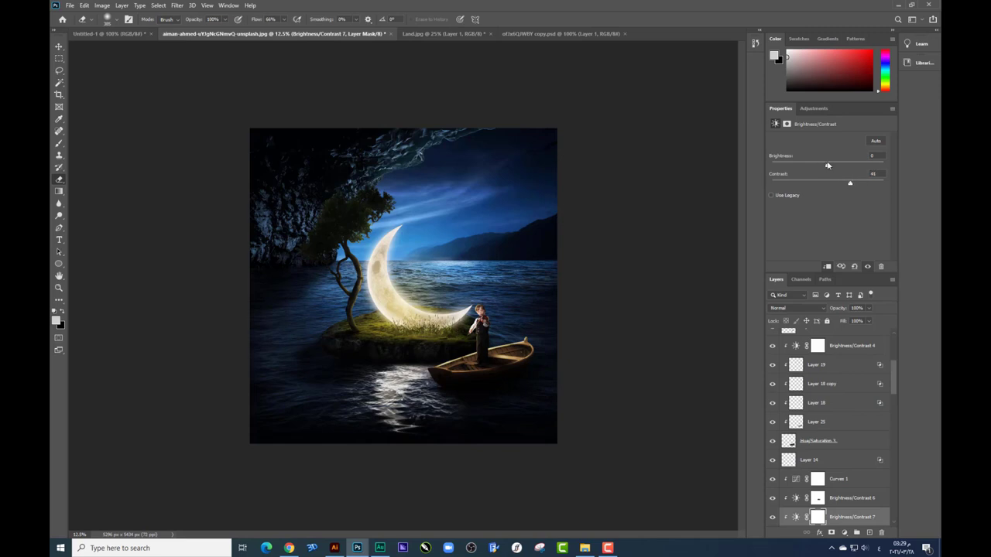
drag(827, 165, 841, 163)
key(ctrl+z)
key(ctrl+z)
drag(893, 383, 893, 337)
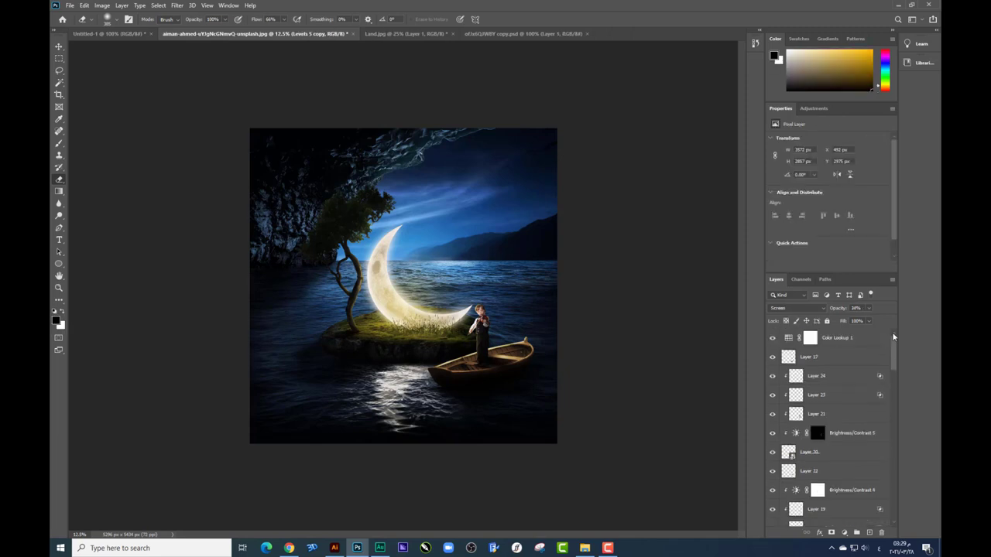
- Add a Brightness/Contrast layer above Color Lookup 1 with Brightness 26 and Contrast -3
click(847, 338)
click(844, 532)
click(860, 400)
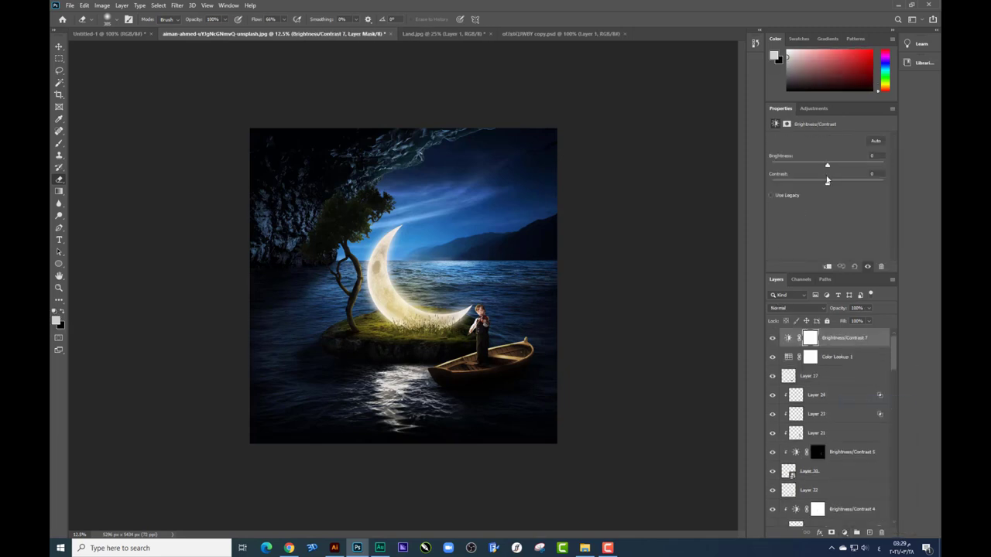
drag(841, 182, 836, 180)
click(837, 162)
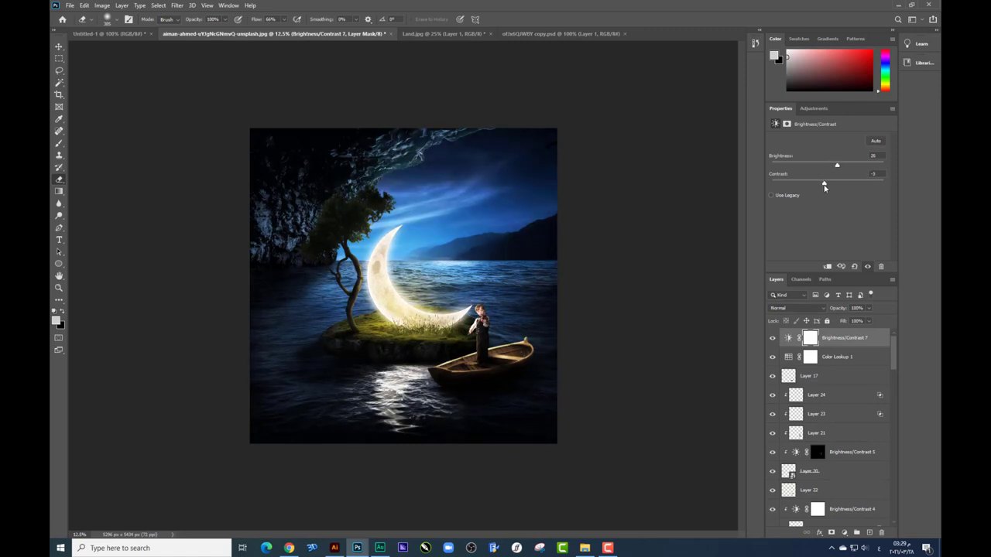
key(ctrl+plus)
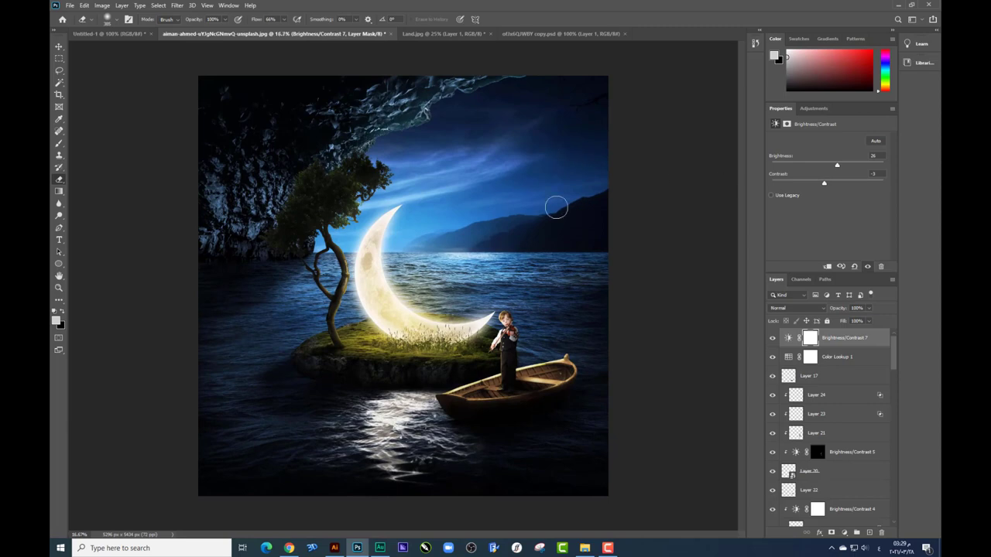
key(alt+bracketleft)
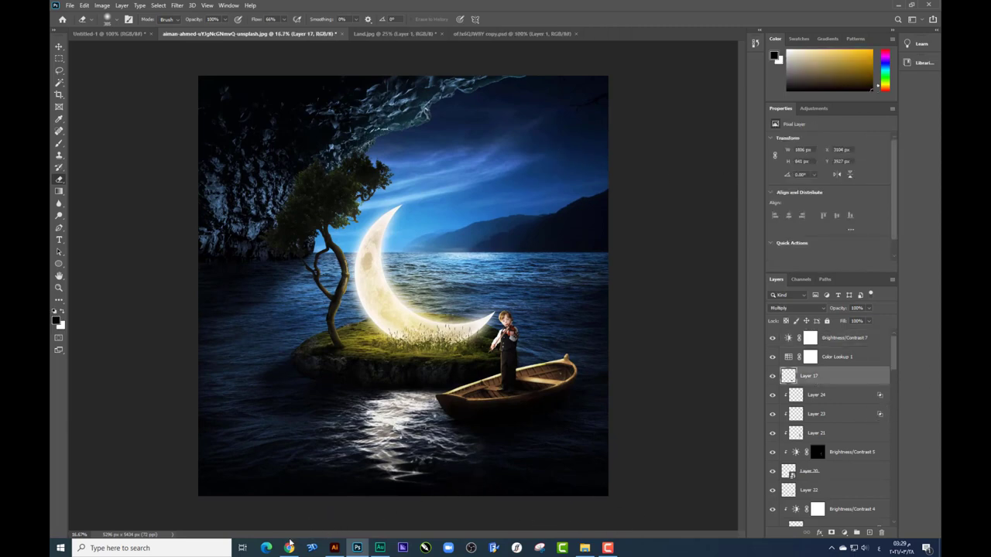
click(584, 548)
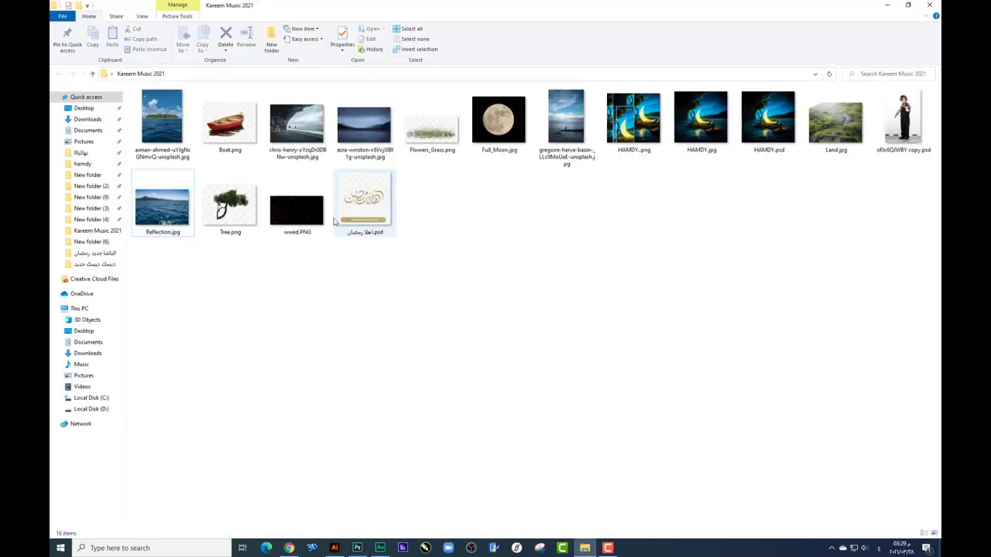
click(297, 207)
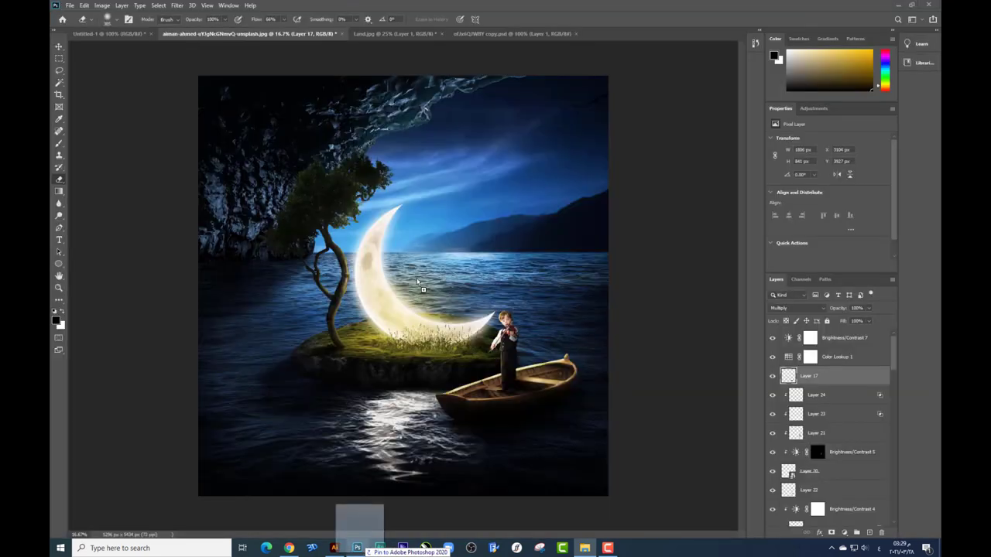
- Place wwed.PNG over the composite in Screen mode and reduce its saturation
mouse_move(395, 427)
mouse_down()
mouse_move(402, 287)
mouse_move(490, 240)
mouse_up()
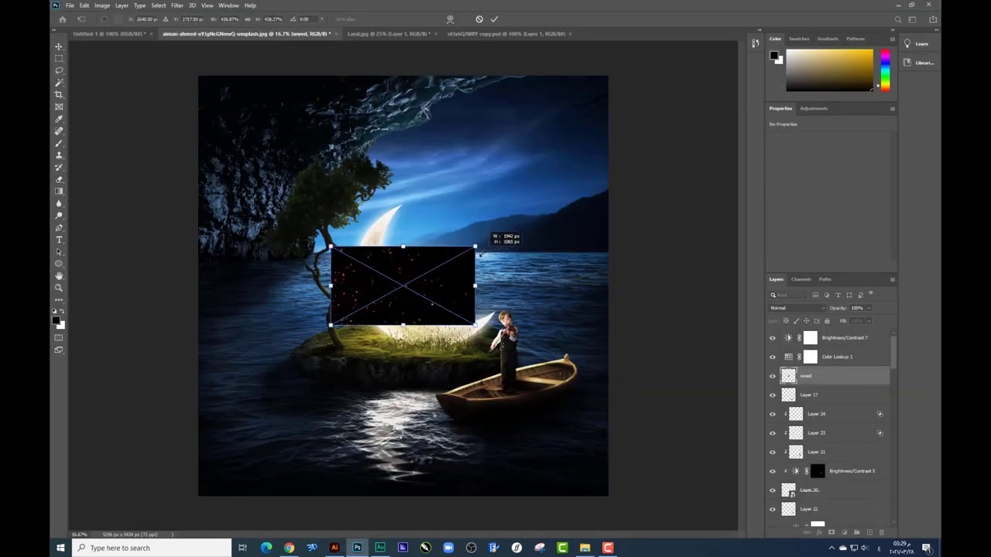
key(Return)
click(798, 308)
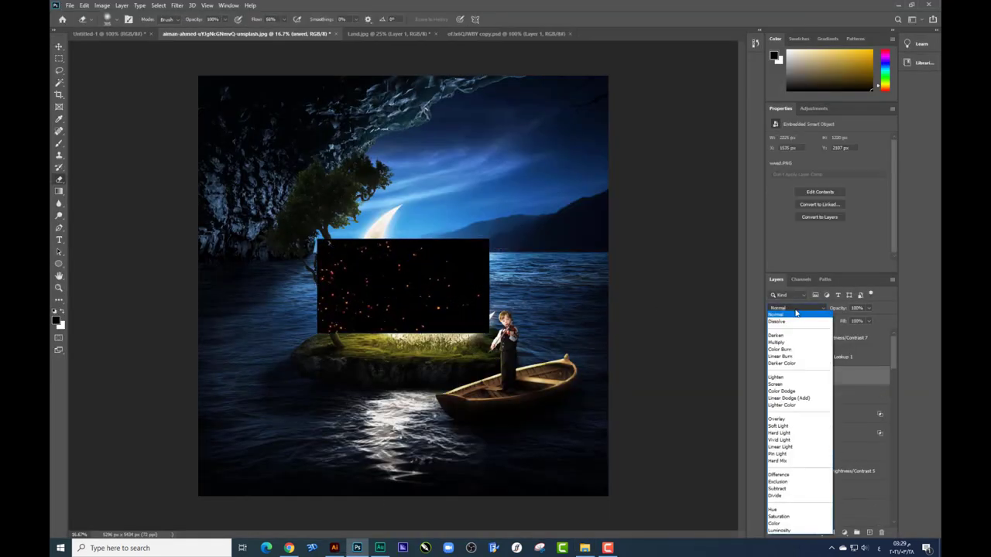
click(781, 385)
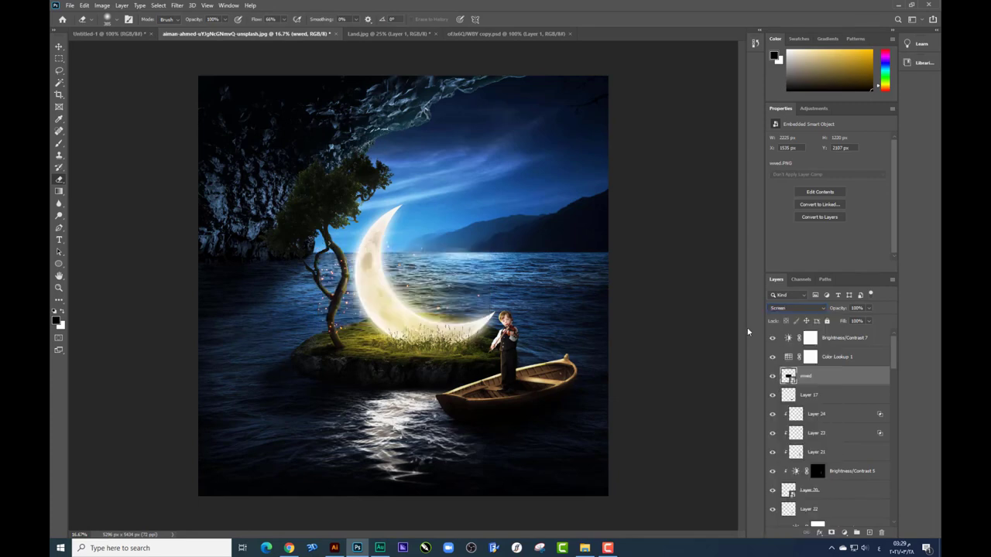
key(ctrl+plus)
key(ctrl+u)
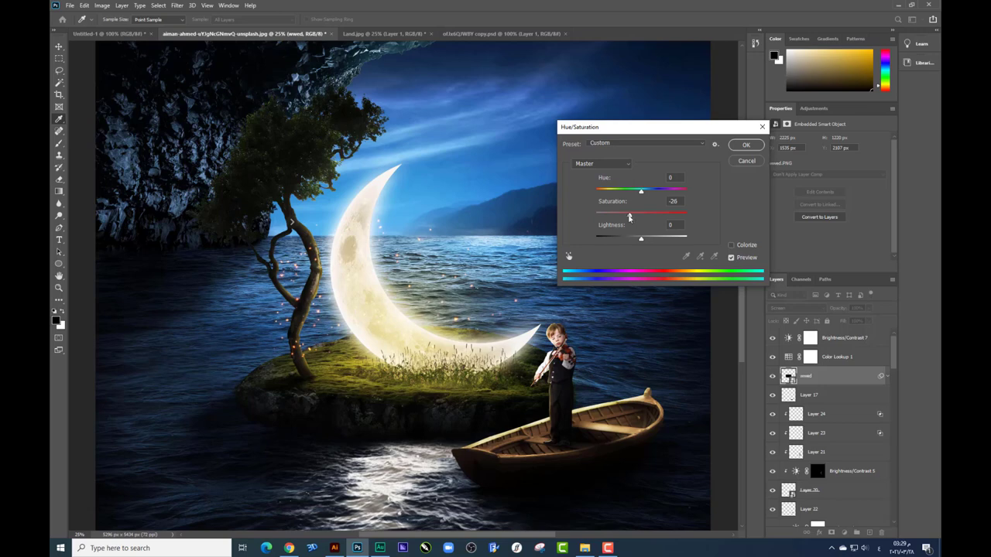
drag(629, 217, 619, 217)
key(Return)
- Rasterize the sparkle layer and desaturate it further, to about -49 saturation
key(e)
click(290, 225)
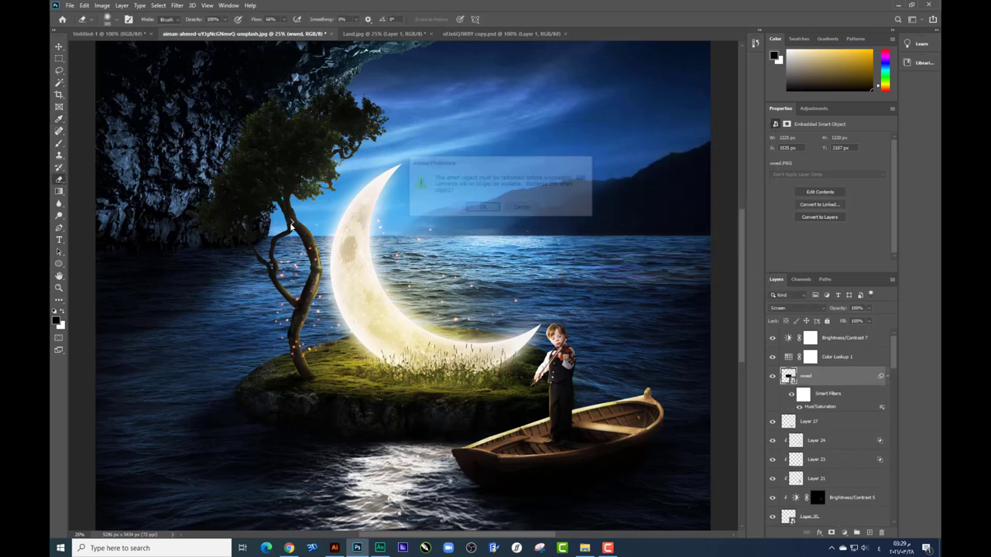
click(482, 207)
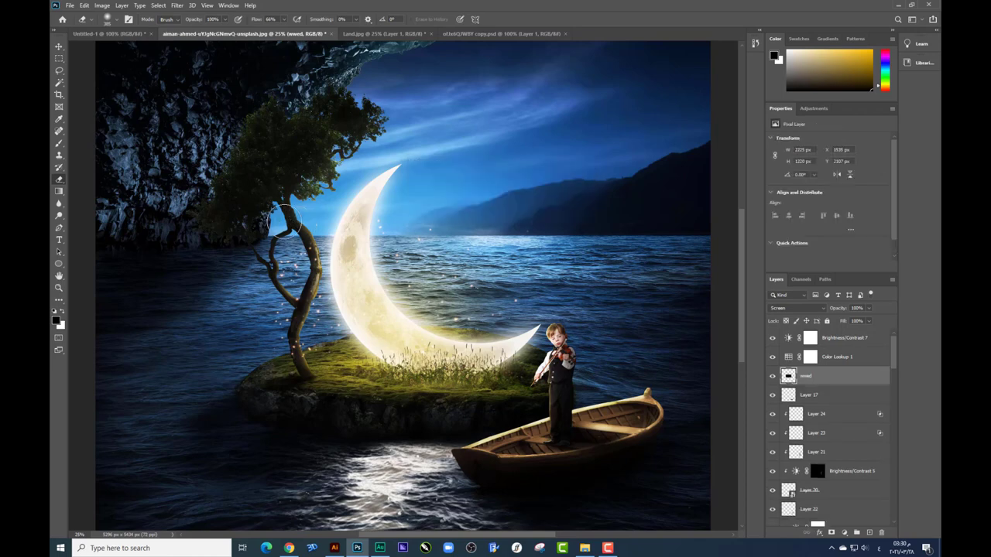
key(ctrl+minus)
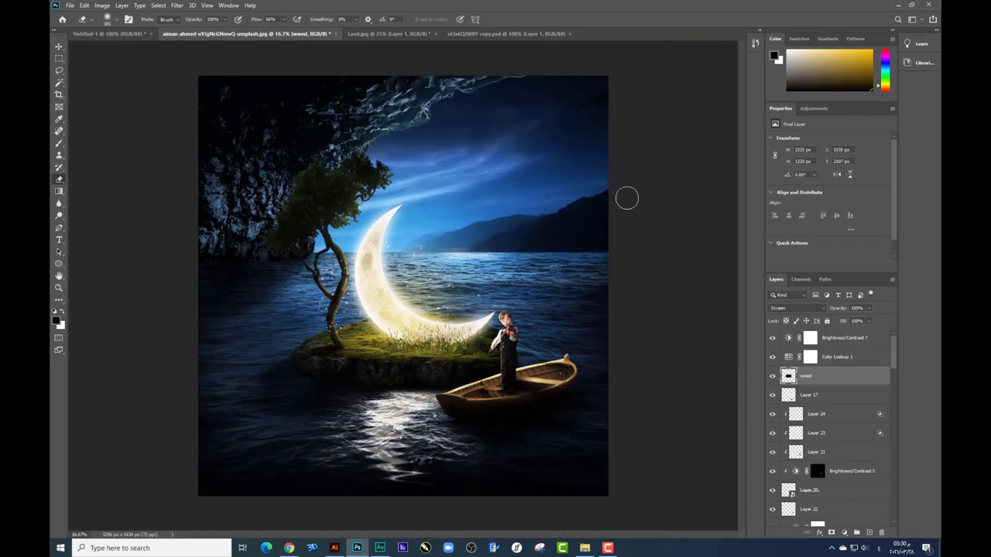
key(ctrl+u)
drag(705, 252, 684, 253)
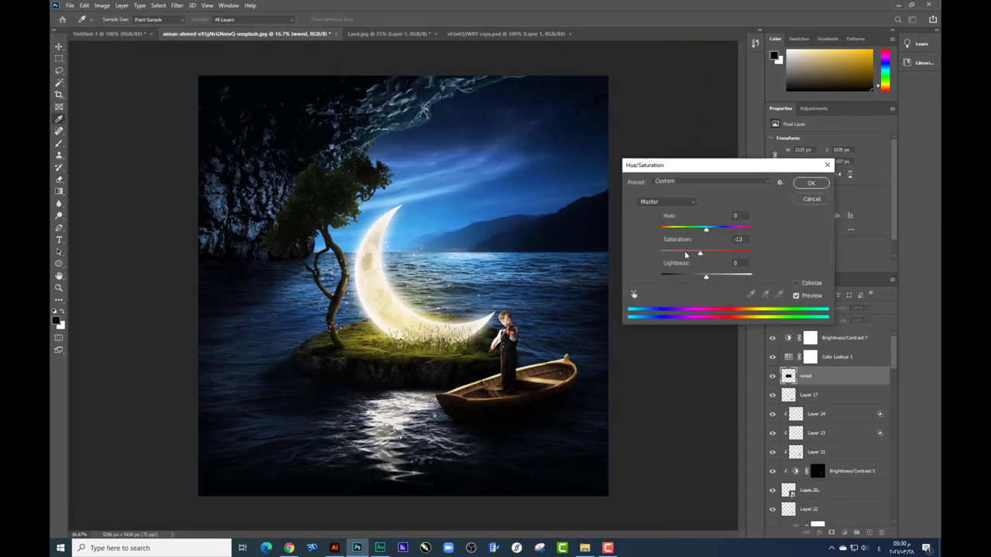
key(Return)
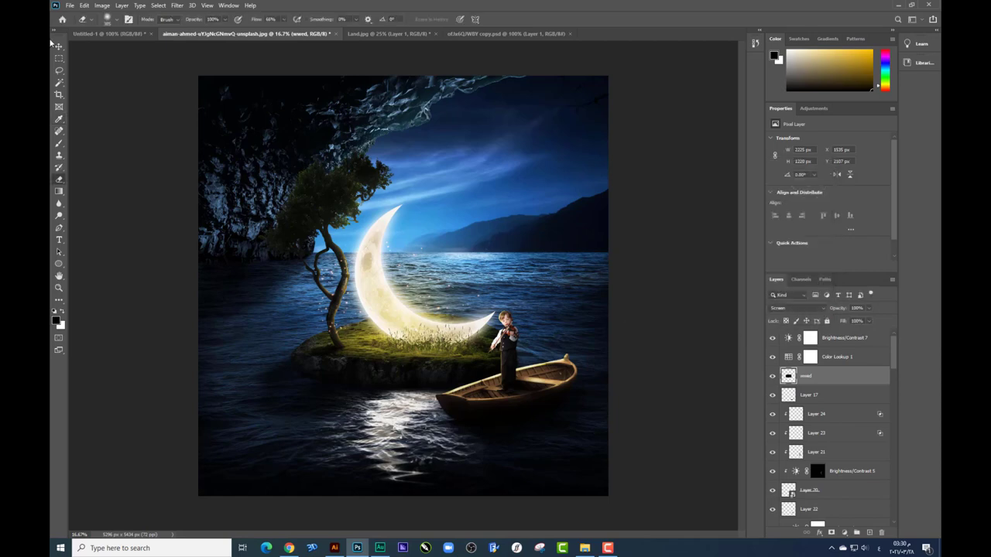
key(v)
mouse_move(480, 286)
mouse_down()
mouse_move(457, 268)
mouse_move(469, 305)
mouse_up()
- Duplicate the wwed sparkle layer, scale the copy to about 82%, and blend it as Screen
key(ctrl+j)
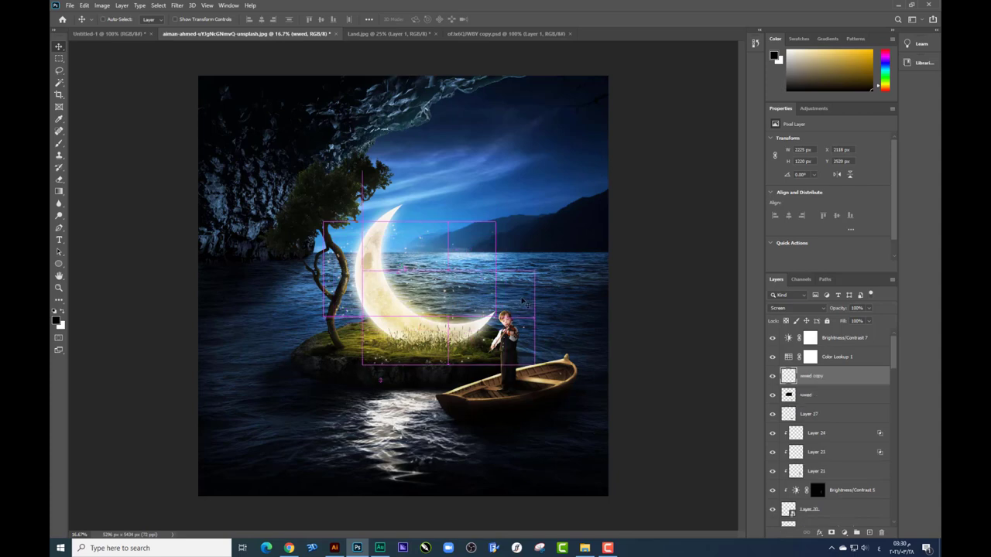
key(ctrl+t)
drag(534, 271, 519, 278)
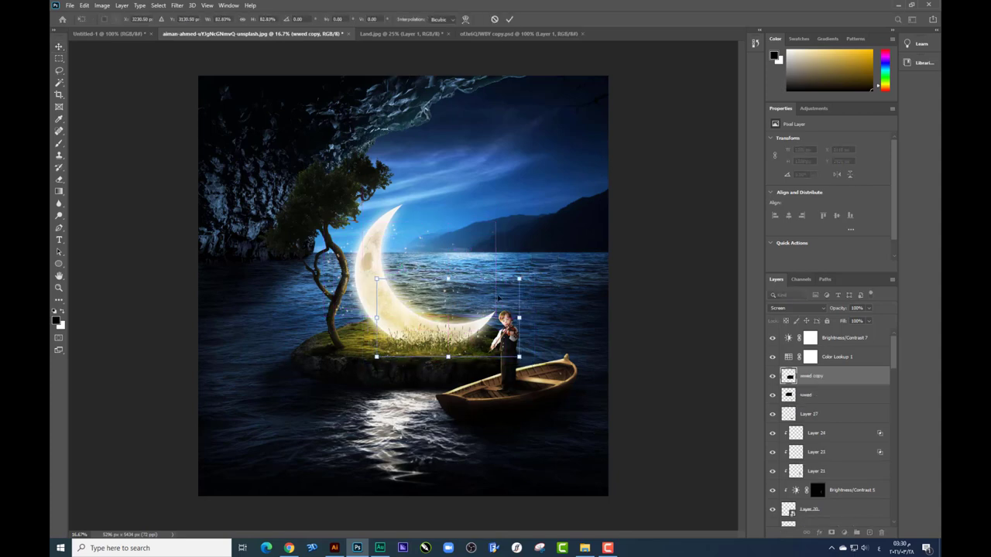
key(Return)
click(820, 395)
click(797, 308)
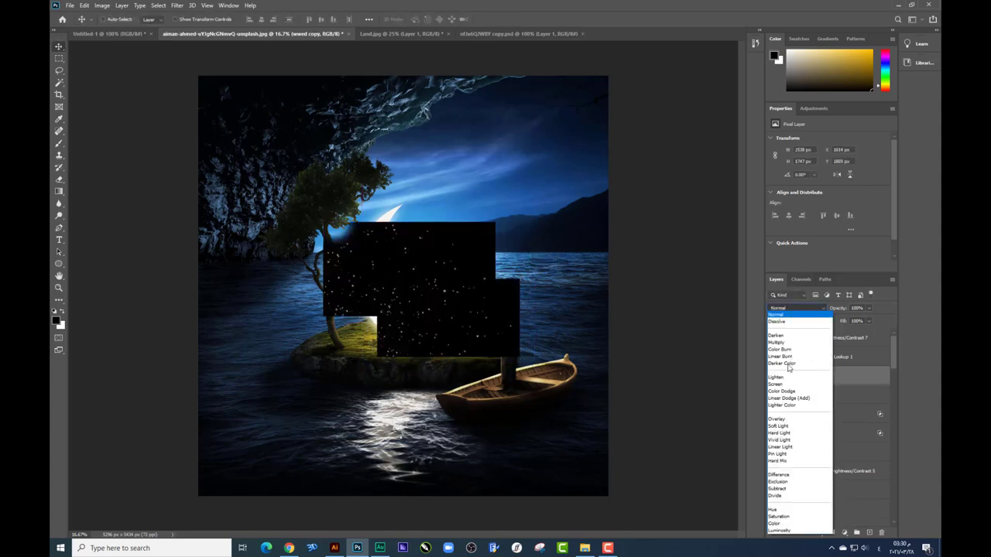
click(778, 384)
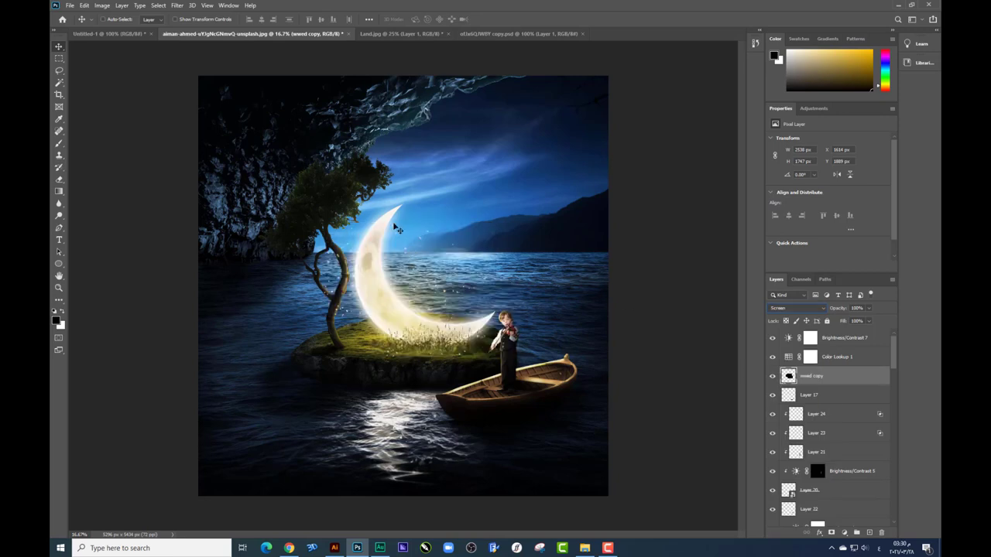
key(ctrl+minus)
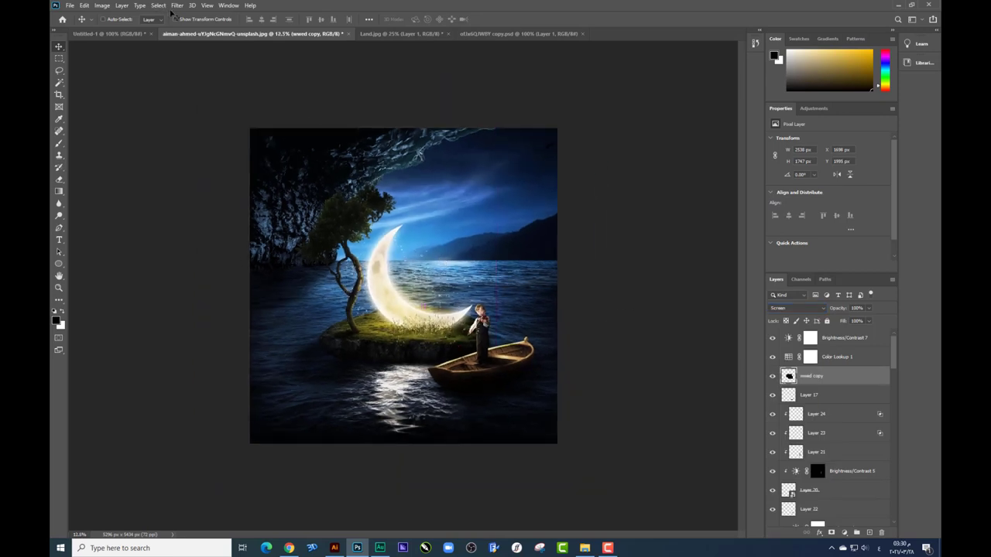
- Soften the sparkle copy with a 1.7-pixel Gaussian Blur
click(175, 6)
click(313, 147)
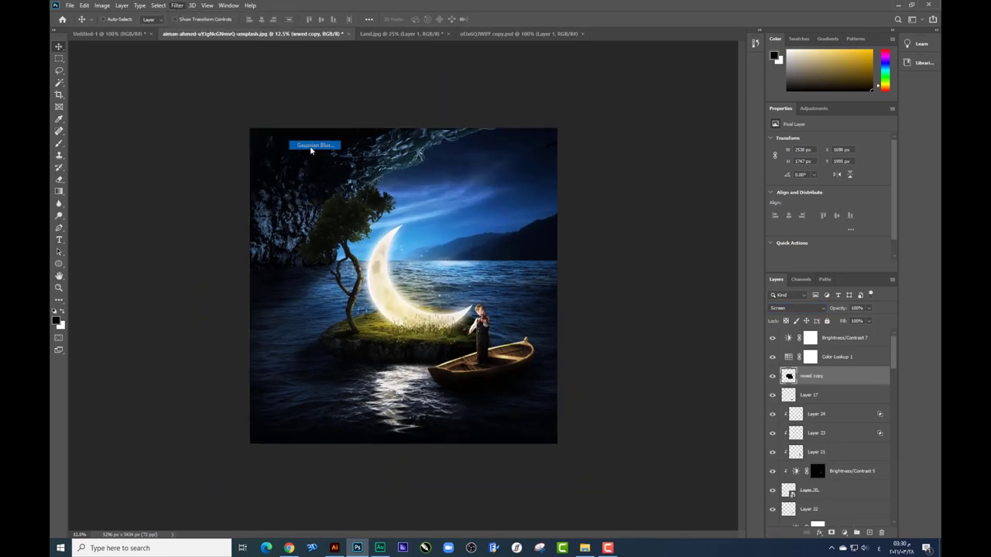
click(434, 264)
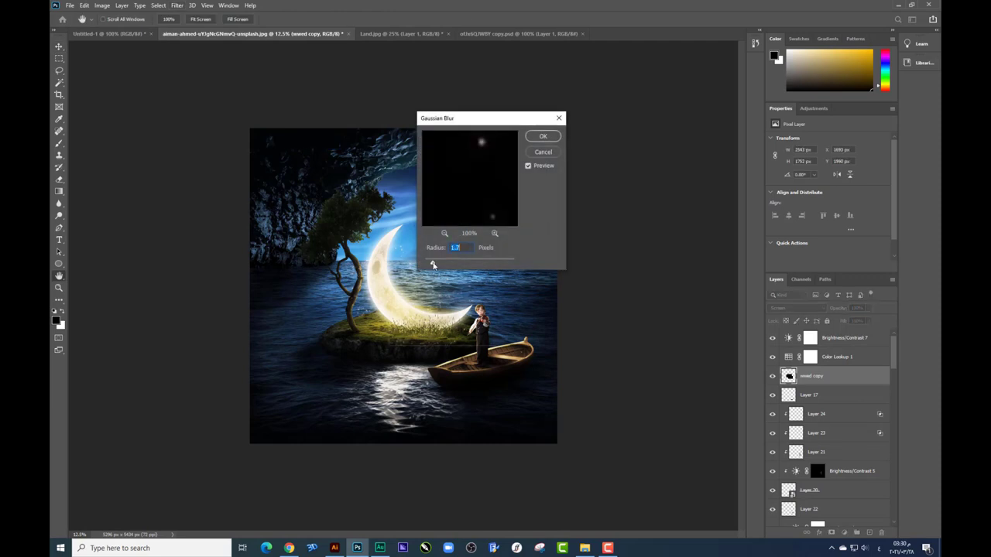
key(Return)
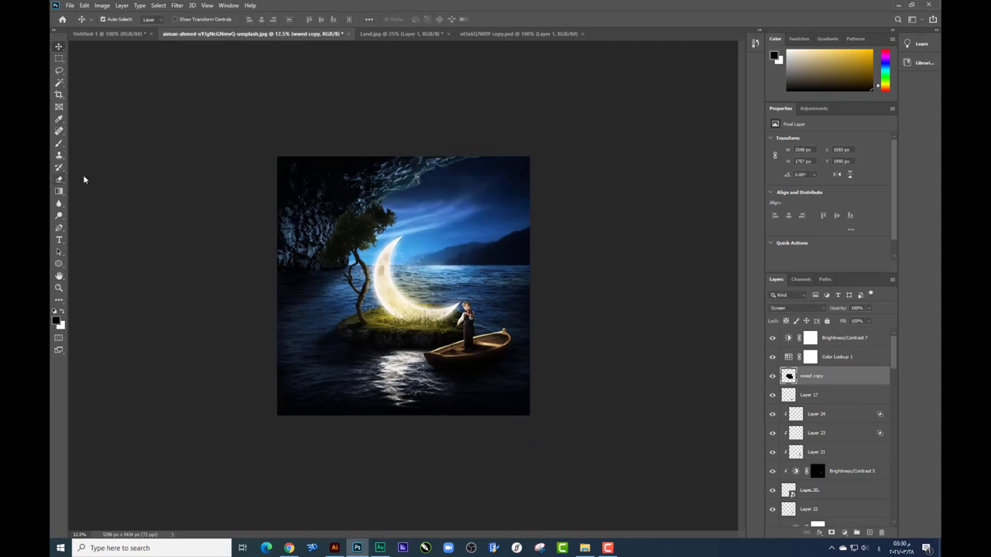
key(ctrl+plus)
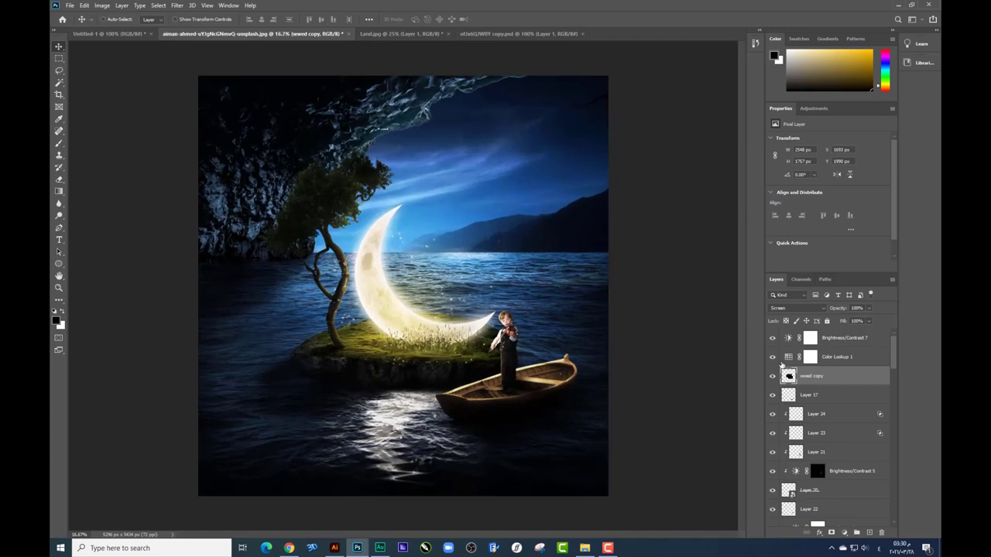
- Add a Hue/Saturation adjustment above the top Brightness/Contrast layer with a slight hue shift
click(834, 338)
click(843, 533)
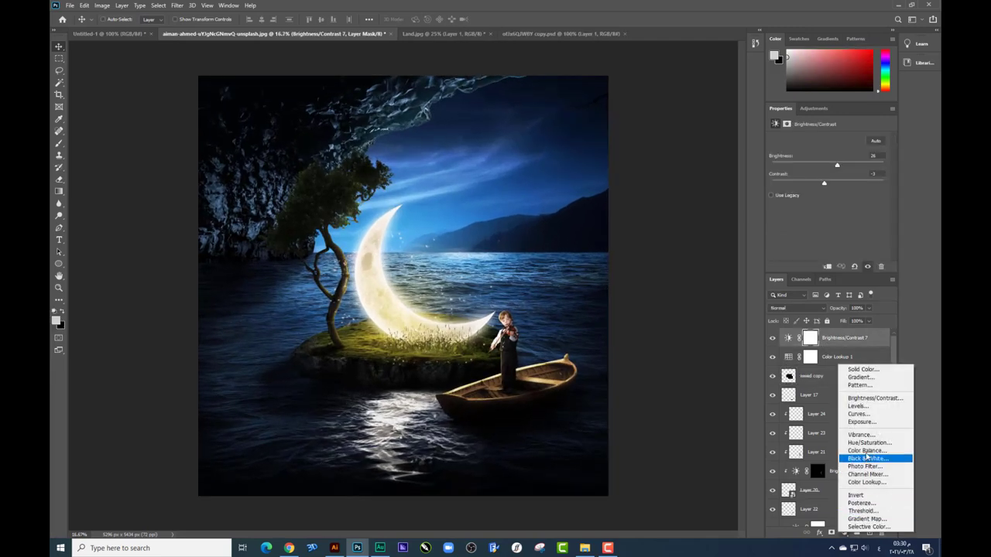
click(867, 443)
drag(827, 176, 823, 176)
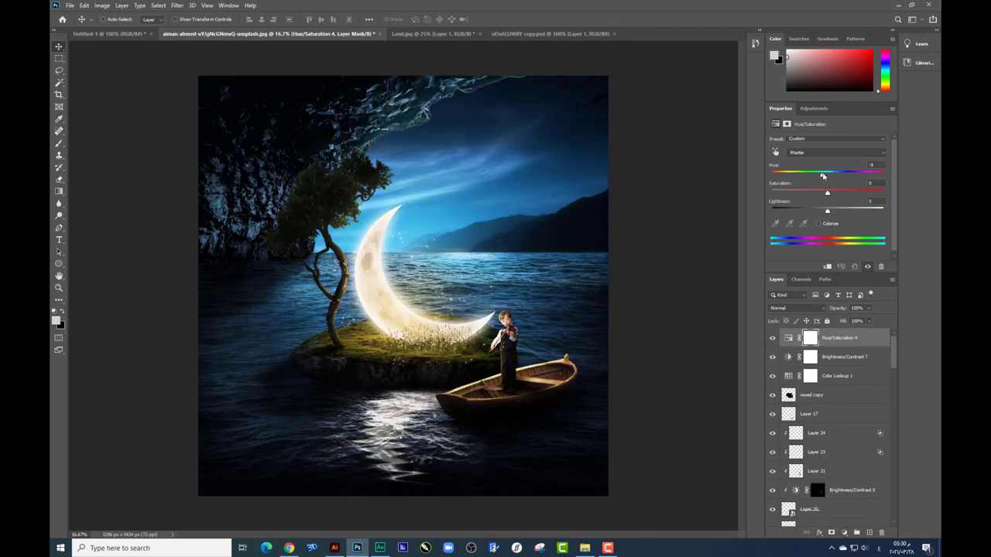
- Add a Selective Color layer, retuning Reds (less cyan, more yellow) and Yellows (less cyan, more magenta)
click(847, 531)
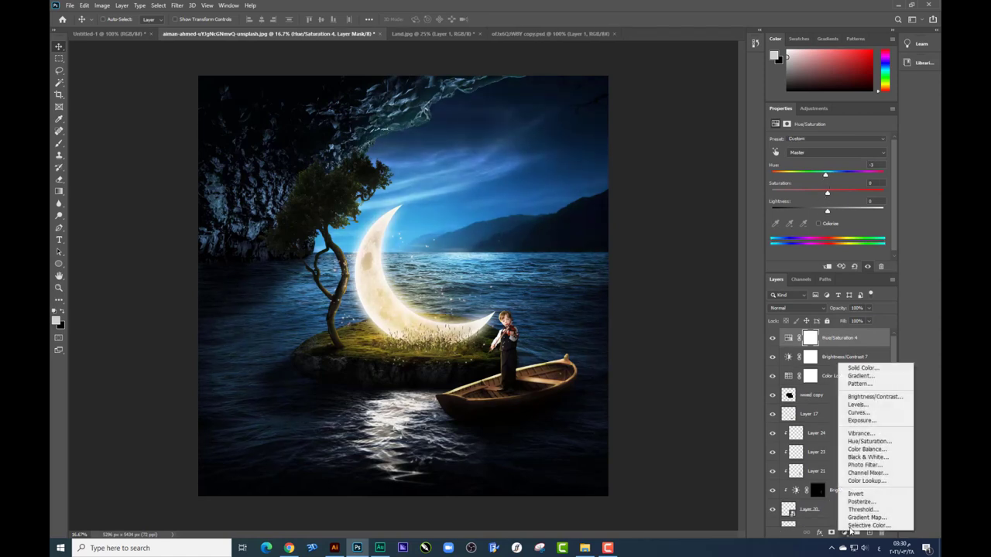
click(859, 526)
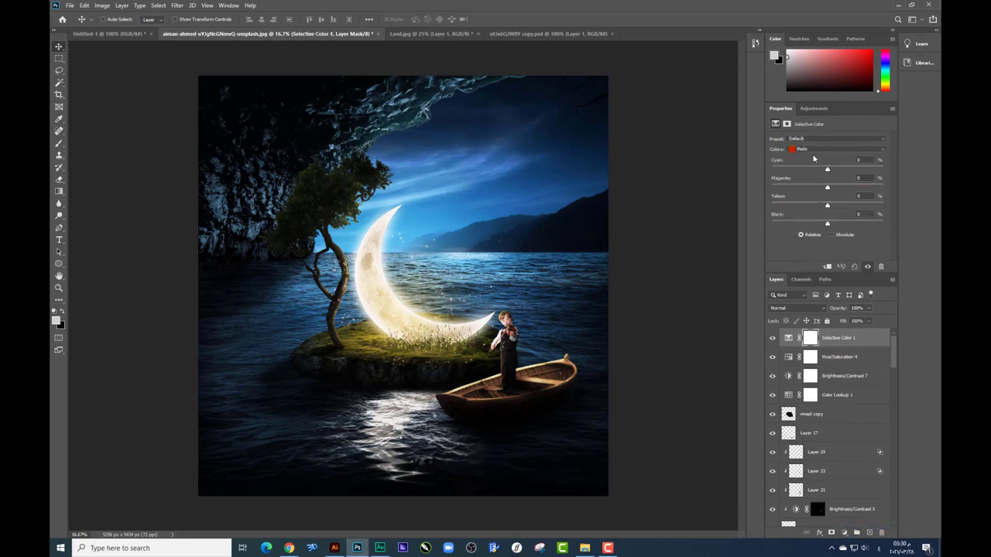
mouse_move(827, 169)
mouse_down()
mouse_move(791, 171)
mouse_move(815, 187)
mouse_up()
mouse_move(827, 205)
mouse_down()
mouse_move(863, 205)
mouse_move(814, 224)
mouse_up()
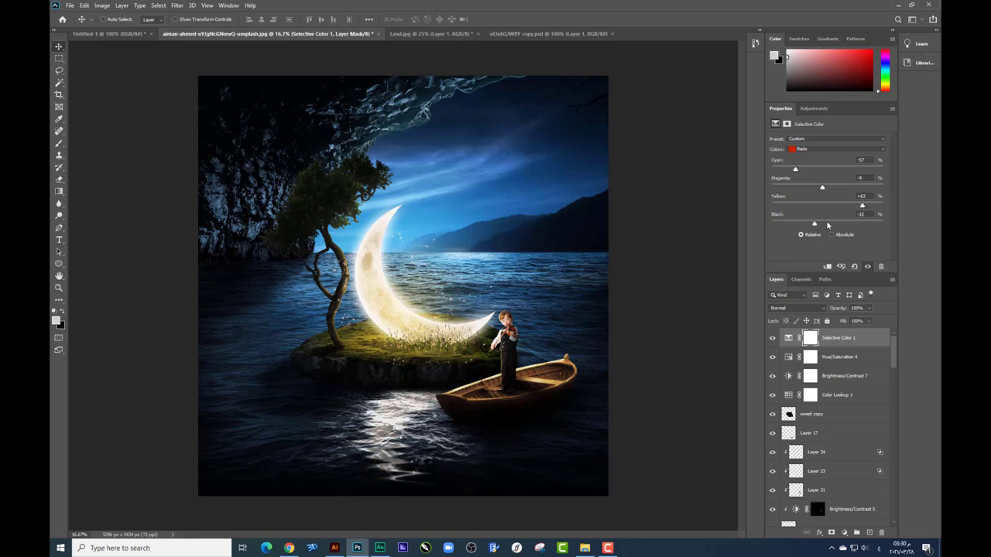
click(812, 149)
click(811, 169)
drag(812, 169, 775, 168)
mouse_move(826, 187)
mouse_down()
mouse_move(842, 188)
mouse_move(821, 207)
mouse_move(836, 224)
mouse_up()
- Set the Selective Color Neutrals to Cyan +26 and Black +3
click(811, 148)
click(812, 210)
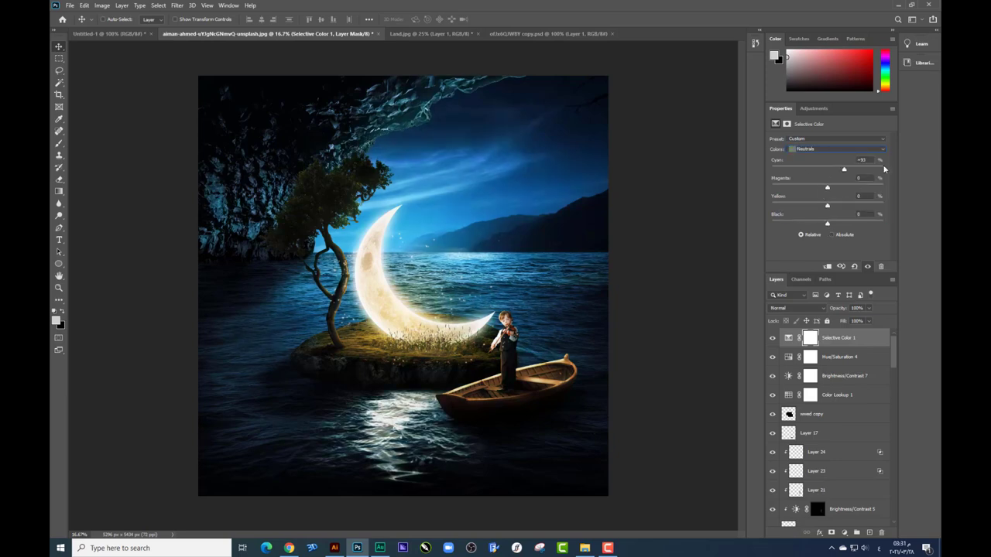
mouse_move(844, 168)
mouse_down()
mouse_move(818, 188)
mouse_move(828, 190)
mouse_move(822, 209)
mouse_up()
drag(828, 225, 831, 208)
- Add a Color Balance layer shifting midtones toward blue (+36, Magenta −5) and tuning the shadows
click(844, 533)
click(864, 452)
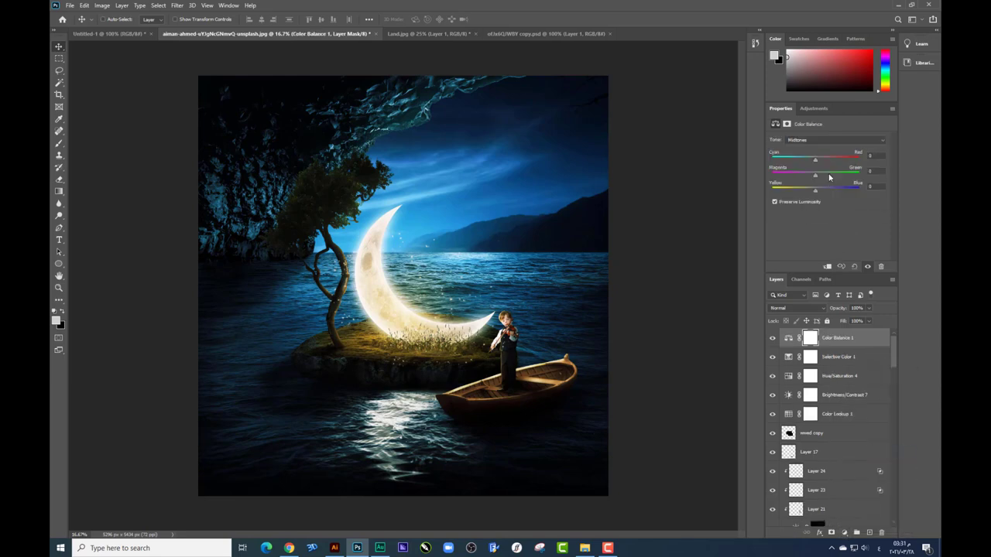
mouse_move(814, 160)
mouse_down()
mouse_move(824, 157)
mouse_move(814, 159)
mouse_move(825, 175)
mouse_move(813, 176)
mouse_up()
click(818, 141)
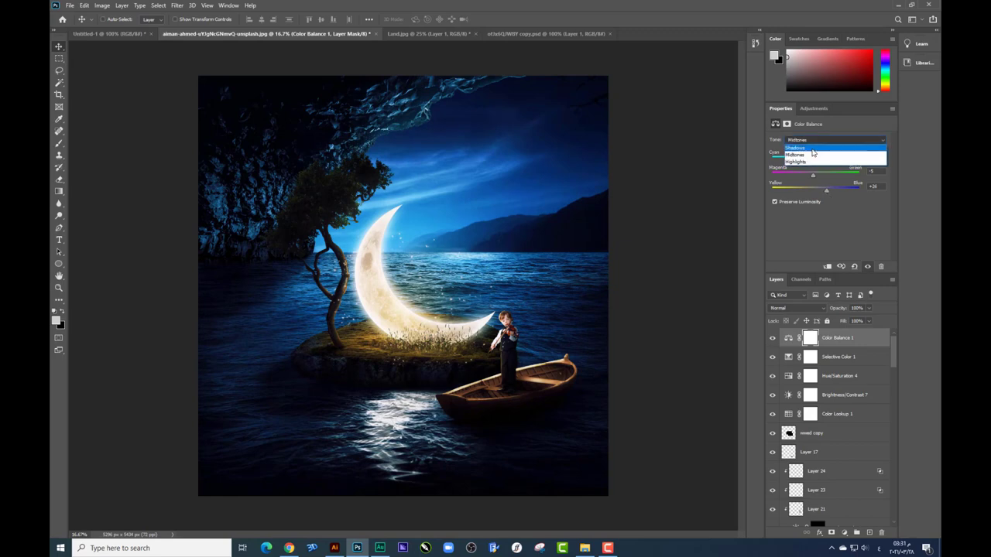
drag(824, 158, 814, 159)
mouse_move(815, 176)
mouse_down()
mouse_move(825, 172)
mouse_move(808, 188)
mouse_move(821, 194)
mouse_up()
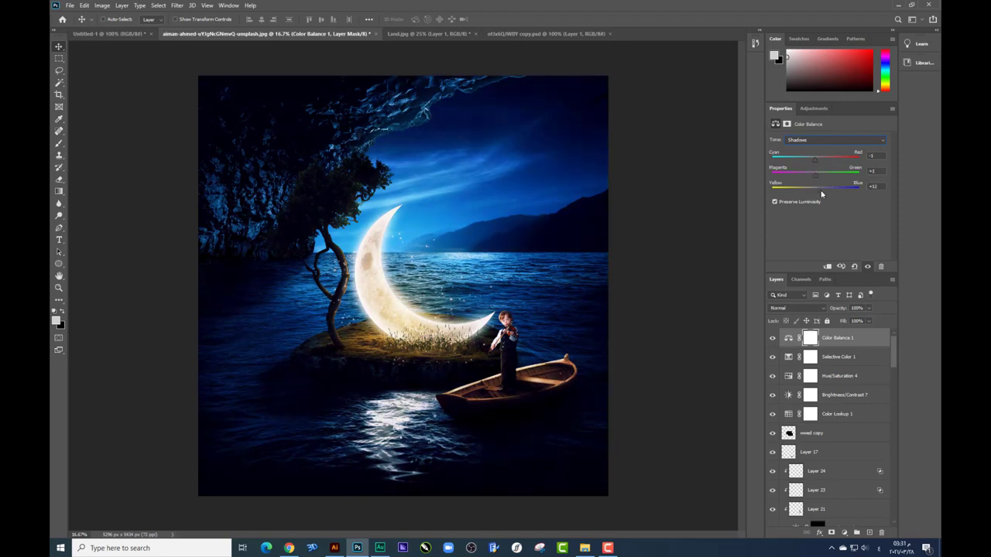
key(ctrl+minus)
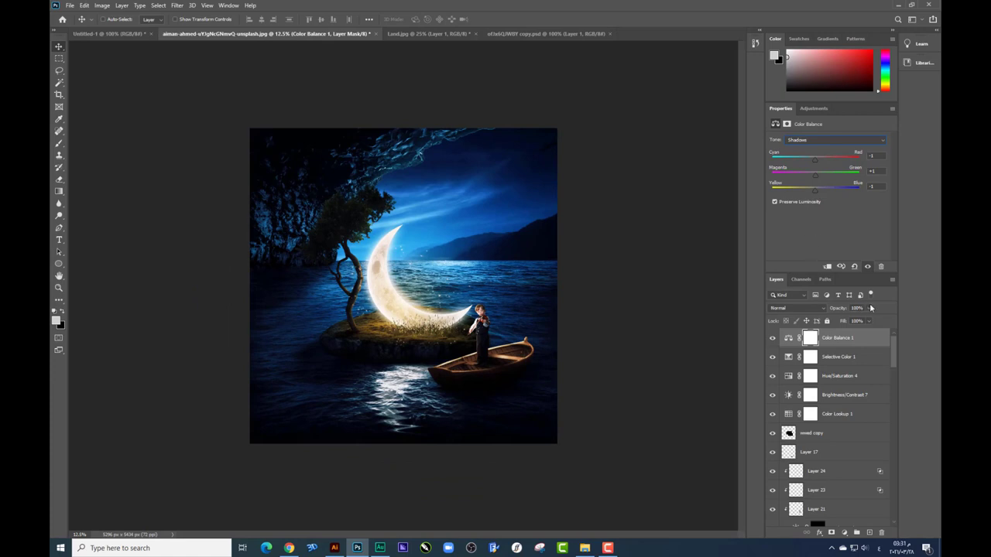
- Set Color Balance opacity to 52%, compare the Selective Color effect, and select all layers
click(869, 308)
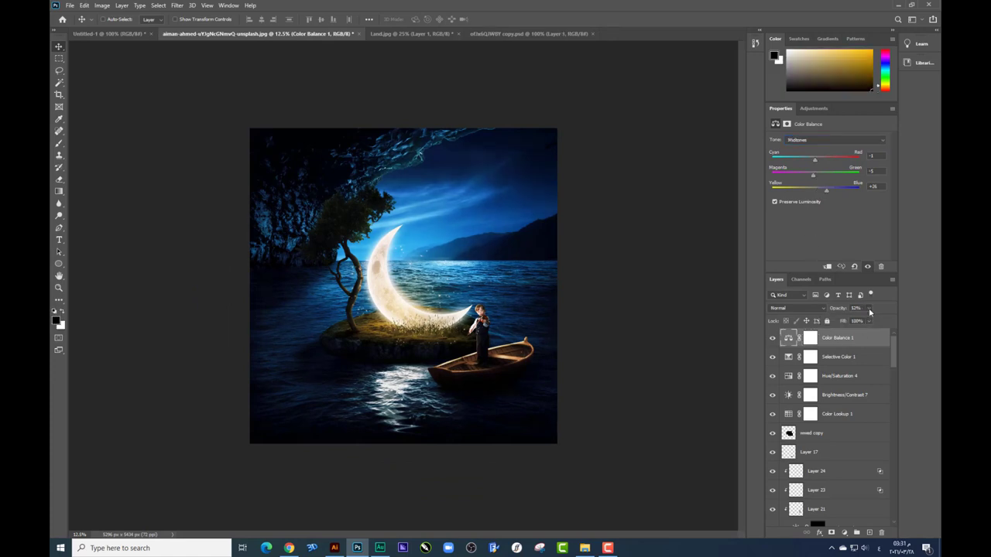
click(818, 354)
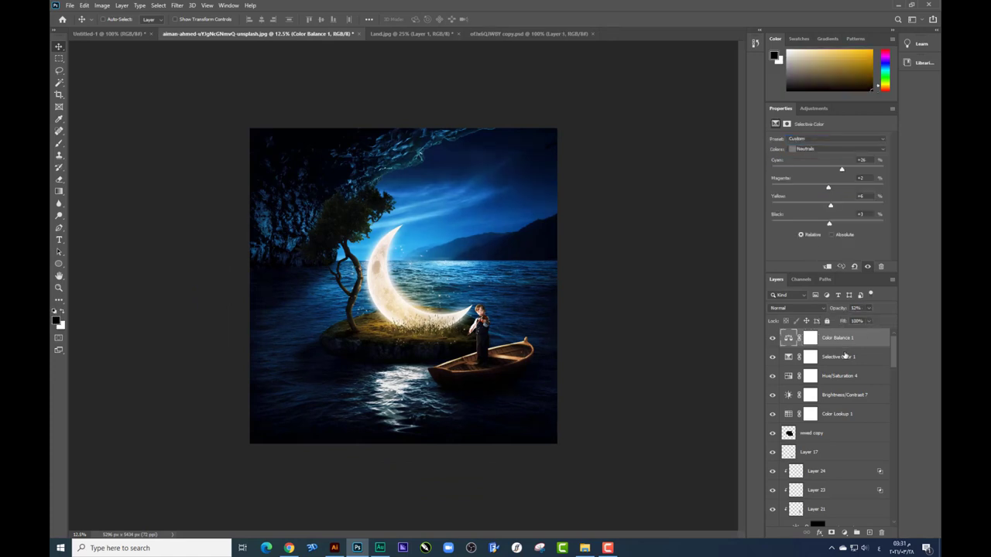
click(772, 357)
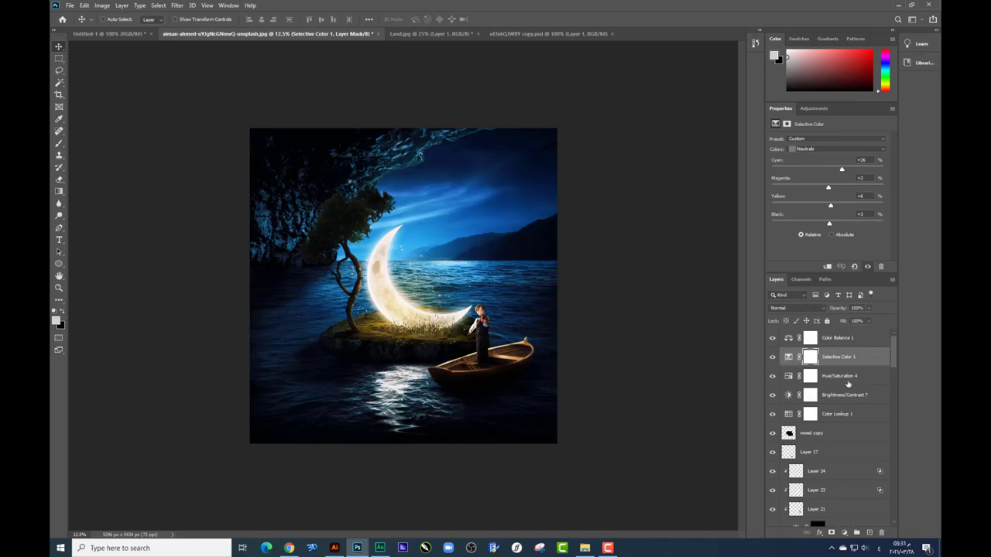
click(844, 338)
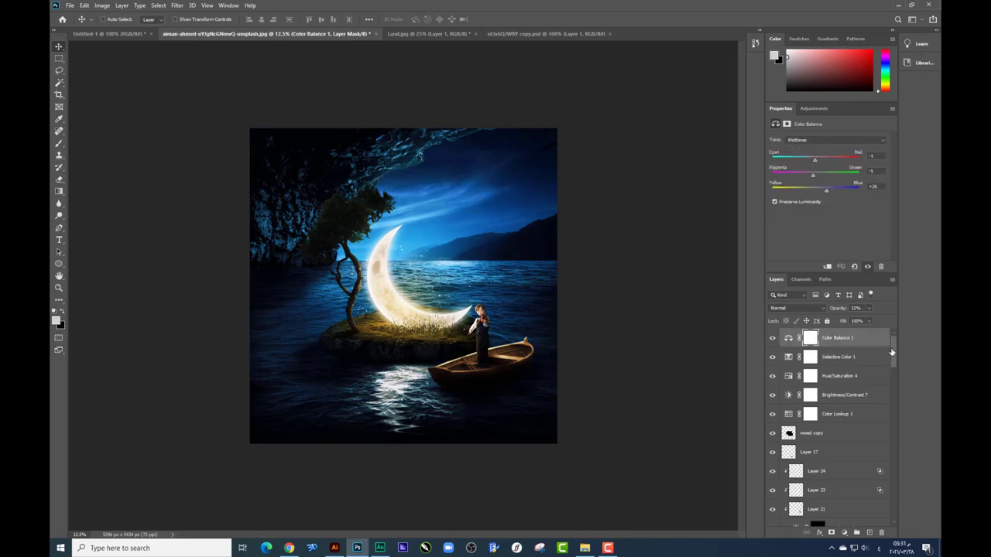
drag(893, 353, 898, 510)
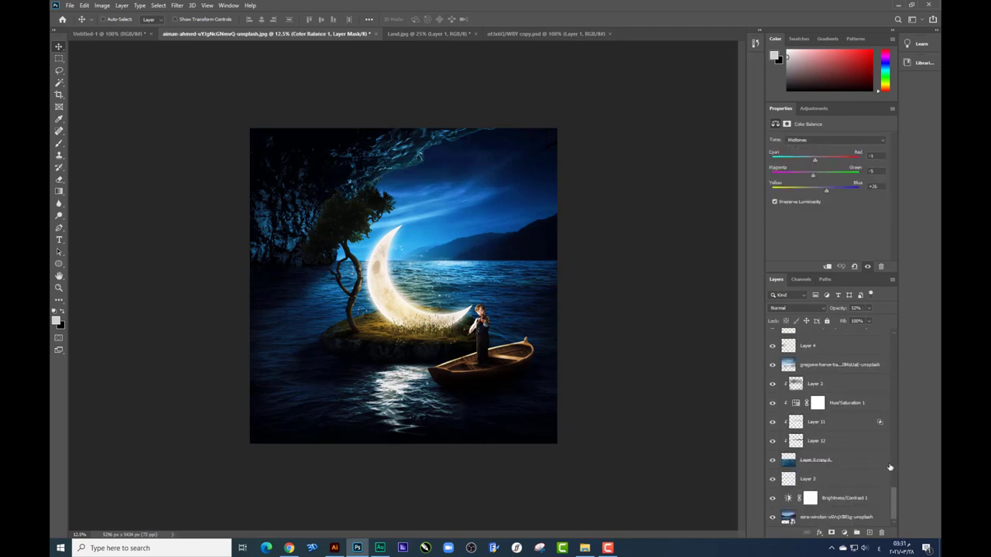
shift+click(846, 515)
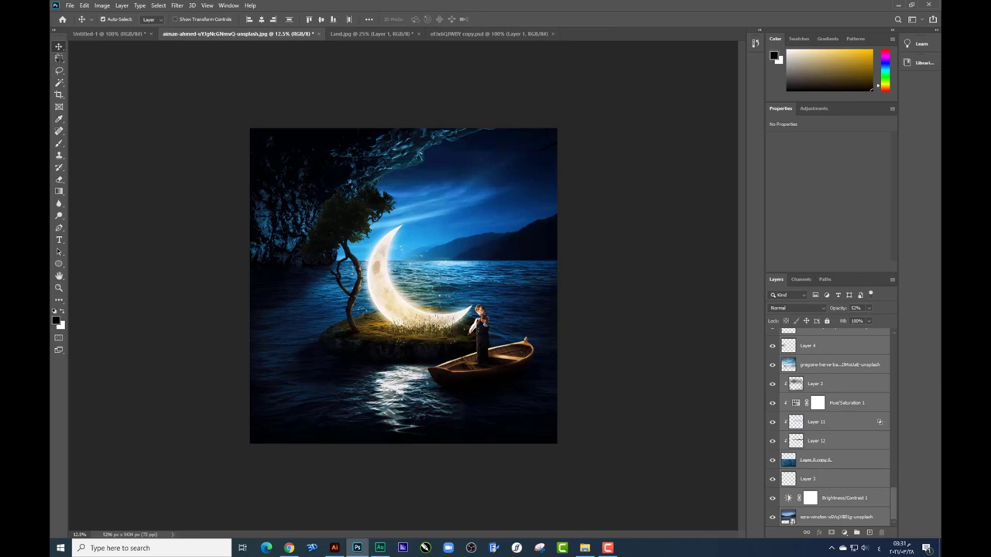
- Merge the selected composite layers into one layer
key(ctrl+e)
right_click(59, 59)
click(97, 59)
- Stamp the visible image into a new top Layer 1 and apply the Camera Raw Filter
key(ctrl+shift+alt+n)
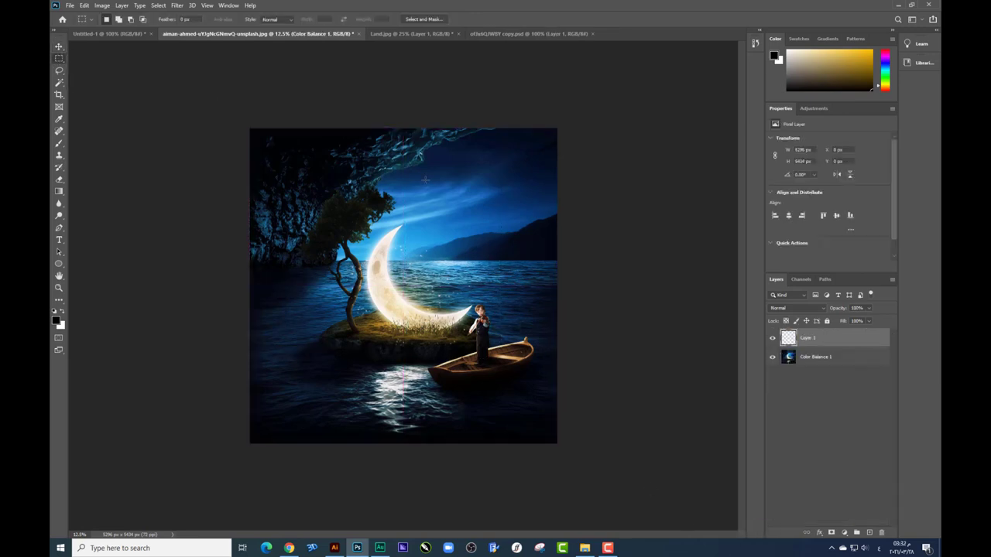
key(ctrl+shift+alt+e)
click(176, 5)
click(197, 60)
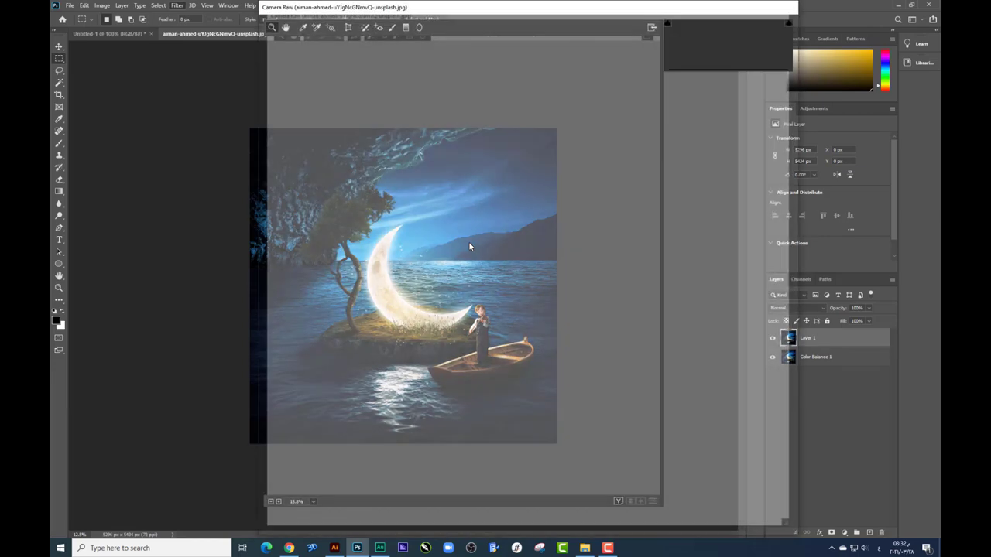
- Set Tint to -12 in Camera Raw, keeping Temperature at 0
scroll(469, 242, up, 2)
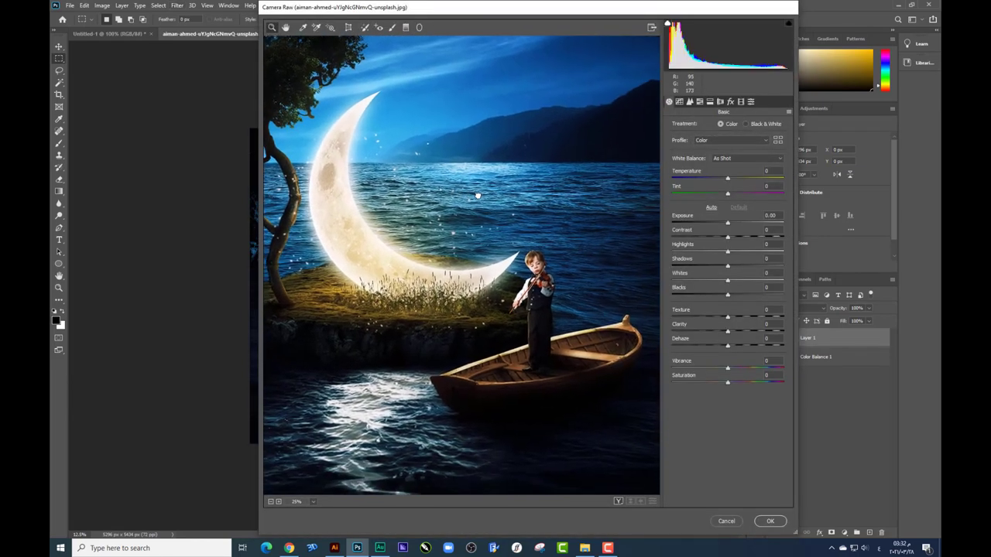
drag(469, 243, 479, 165)
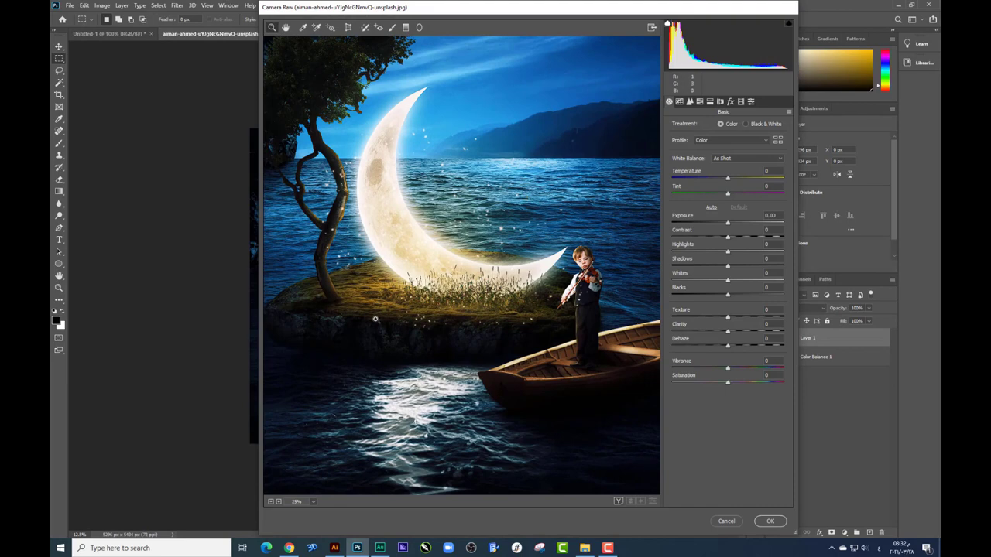
drag(728, 176, 731, 180)
key(ctrl+minus)
key(ctrl+minus)
double_click(732, 179)
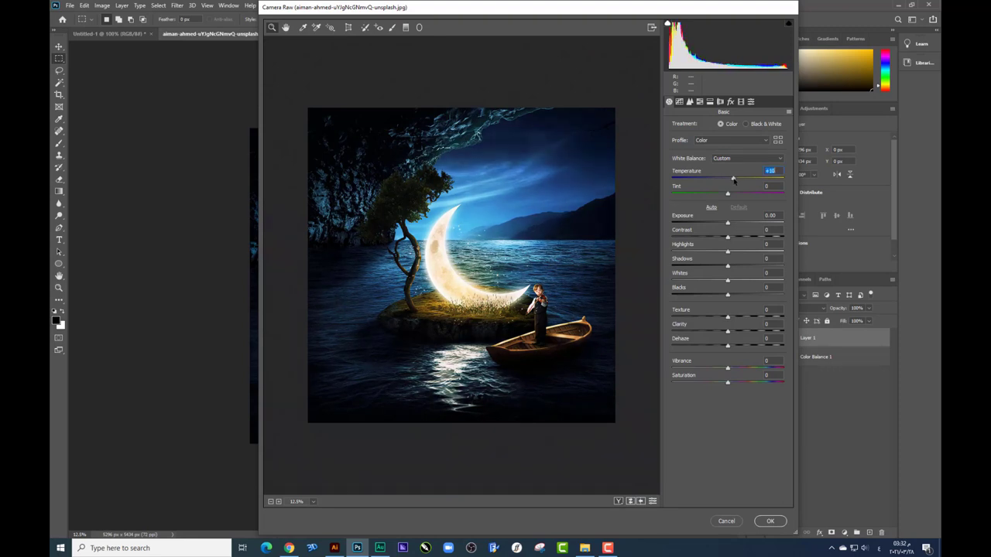
mouse_move(727, 193)
mouse_down()
mouse_move(732, 236)
mouse_move(712, 252)
mouse_up()
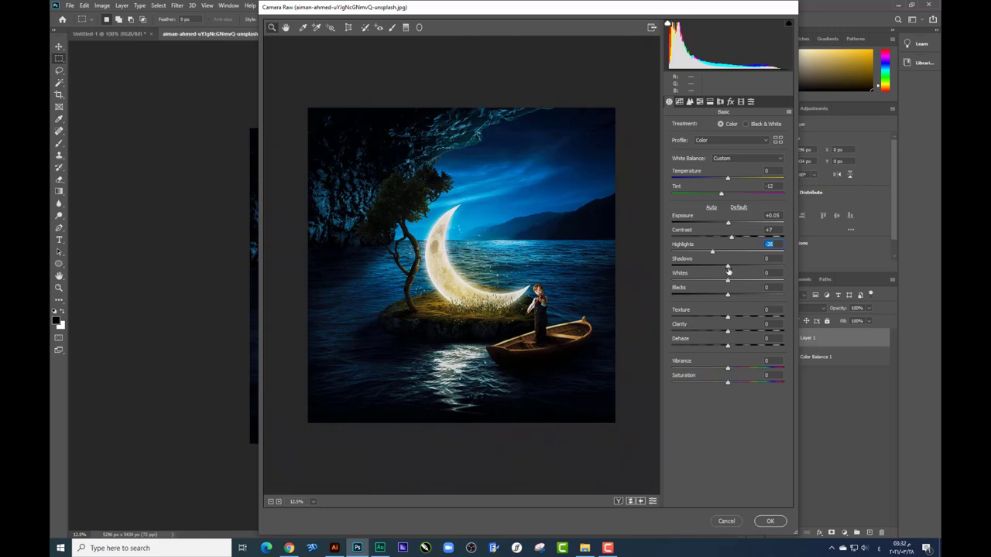
- Raise Whites to +37, add clarity and vibrance, and brighten the tone-curve highlights
mouse_move(728, 279)
mouse_down()
mouse_move(748, 280)
mouse_move(728, 331)
mouse_up()
drag(727, 368, 733, 384)
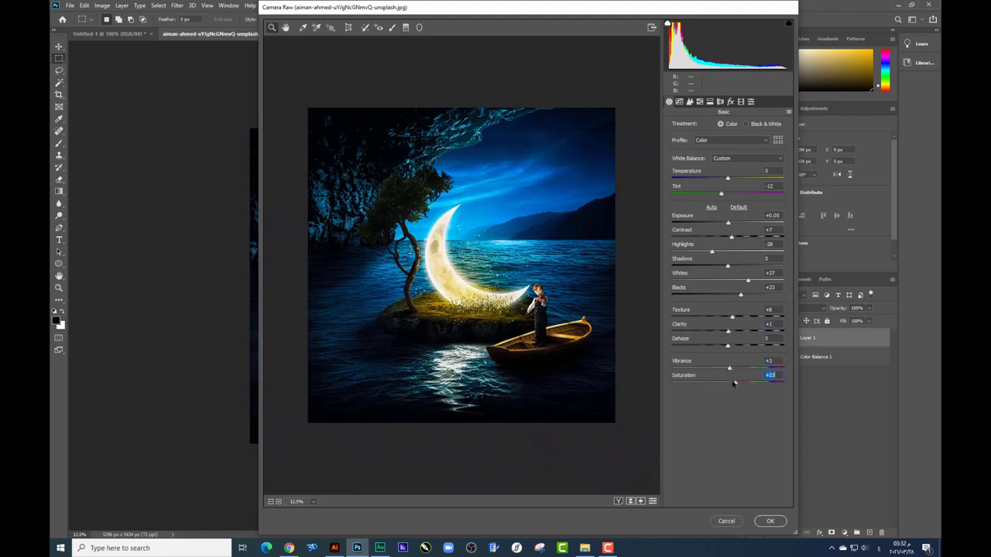
click(679, 101)
mouse_move(728, 277)
mouse_down()
mouse_move(739, 278)
mouse_move(742, 291)
mouse_move(725, 320)
mouse_move(728, 307)
mouse_up()
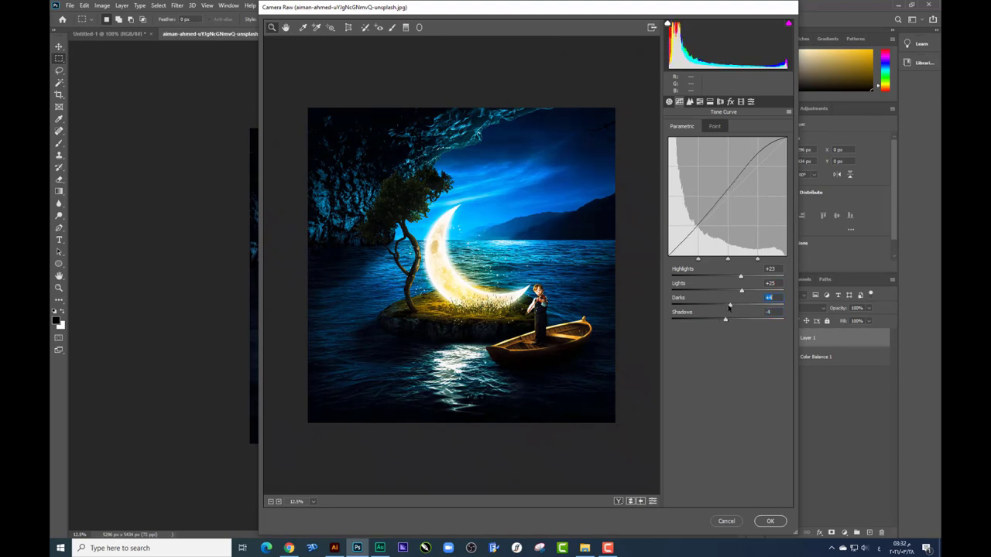
- Shift the red hue, set curve highlights to +3, and apply the Camera Raw grade
click(688, 102)
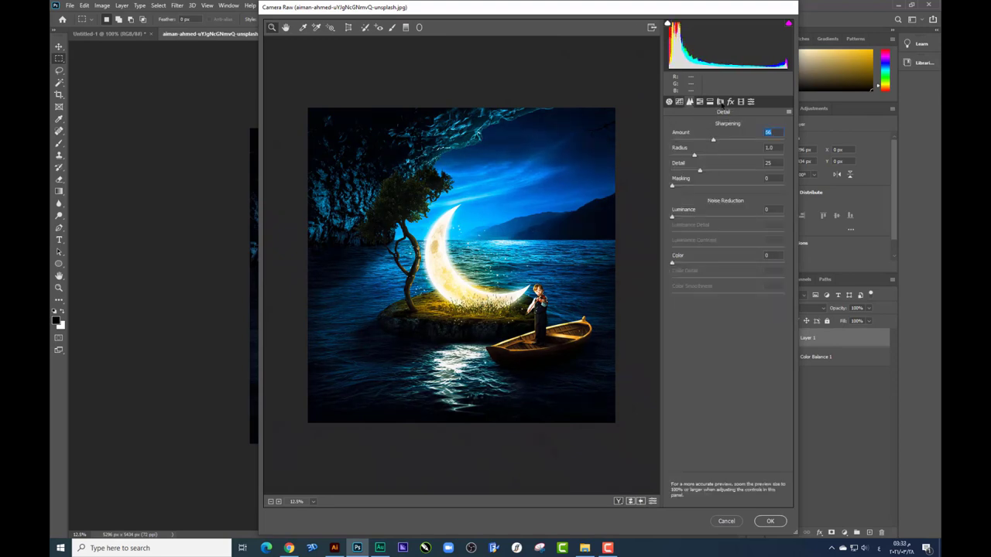
click(710, 101)
mouse_move(727, 159)
mouse_down()
mouse_move(774, 161)
mouse_move(723, 176)
mouse_move(747, 222)
mouse_move(721, 237)
mouse_up()
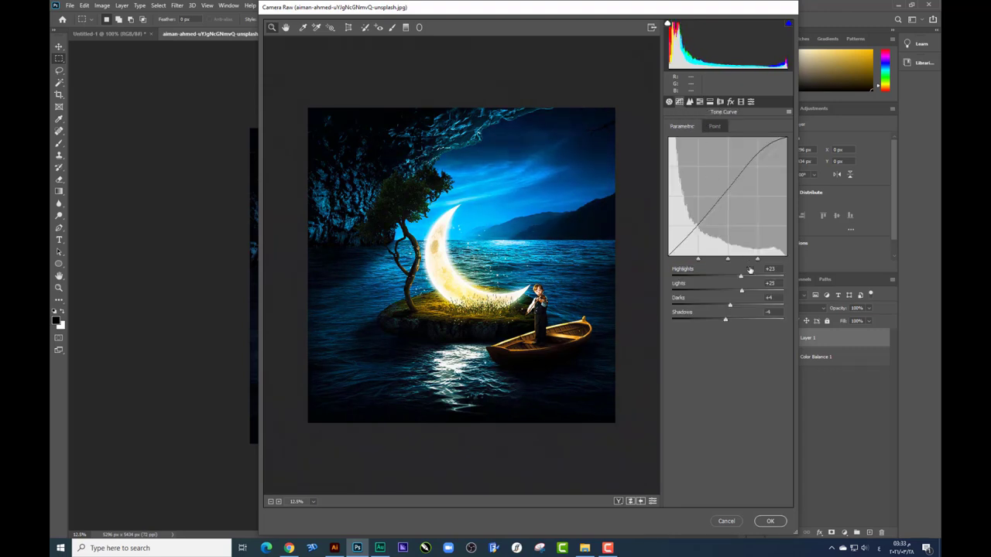
drag(739, 276, 717, 293)
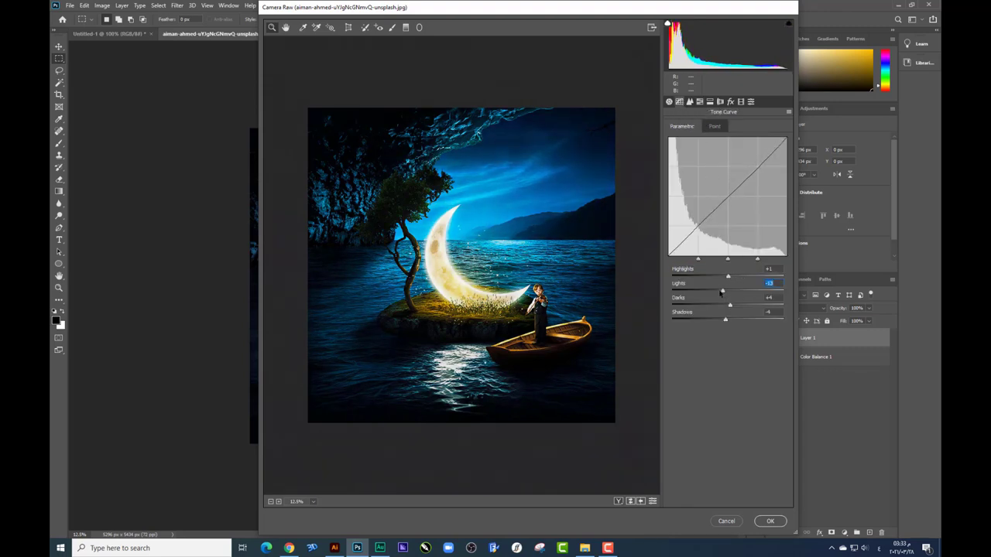
click(770, 522)
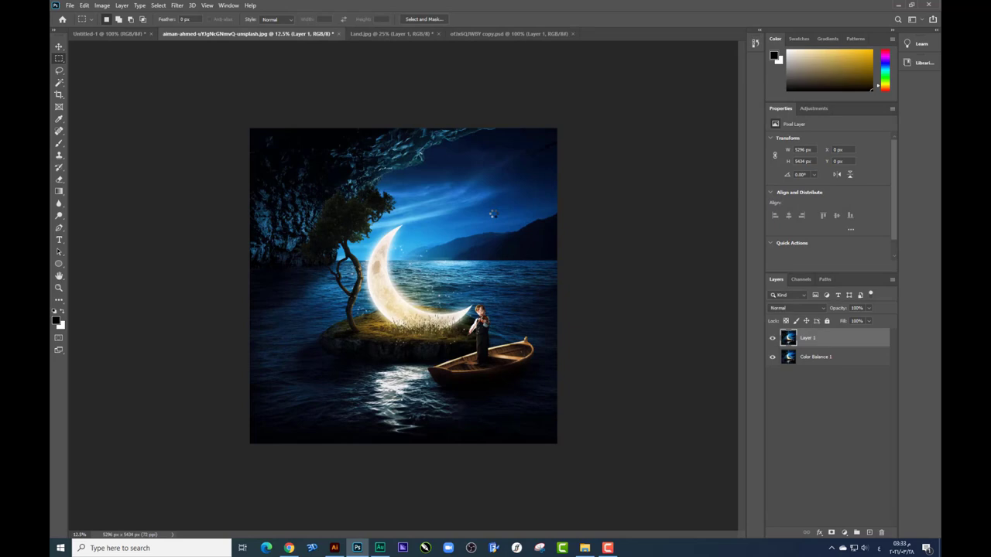
- Hide all panels and zoom in to preview the finished moonlit composite
key(Tab)
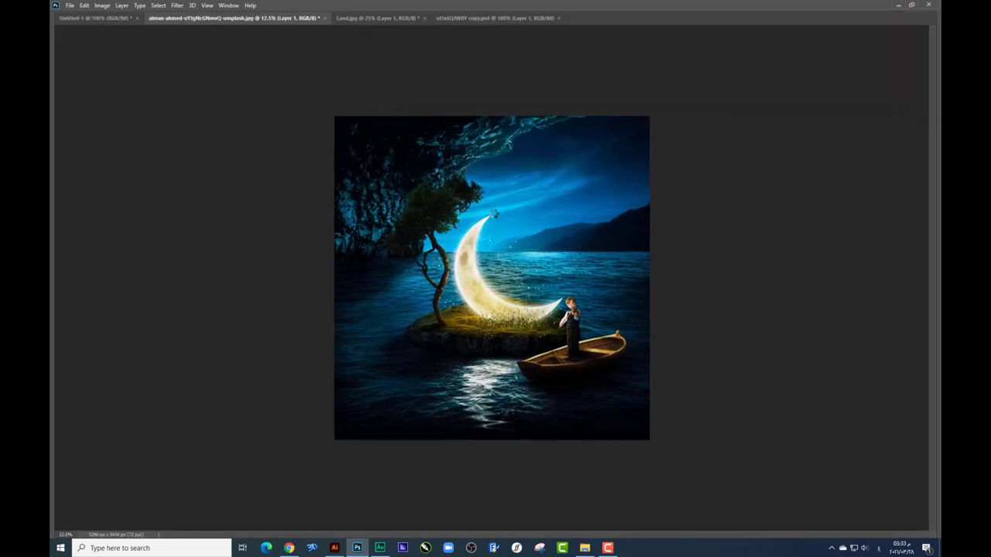
key(ctrl+plus)
key(ctrl+plus)
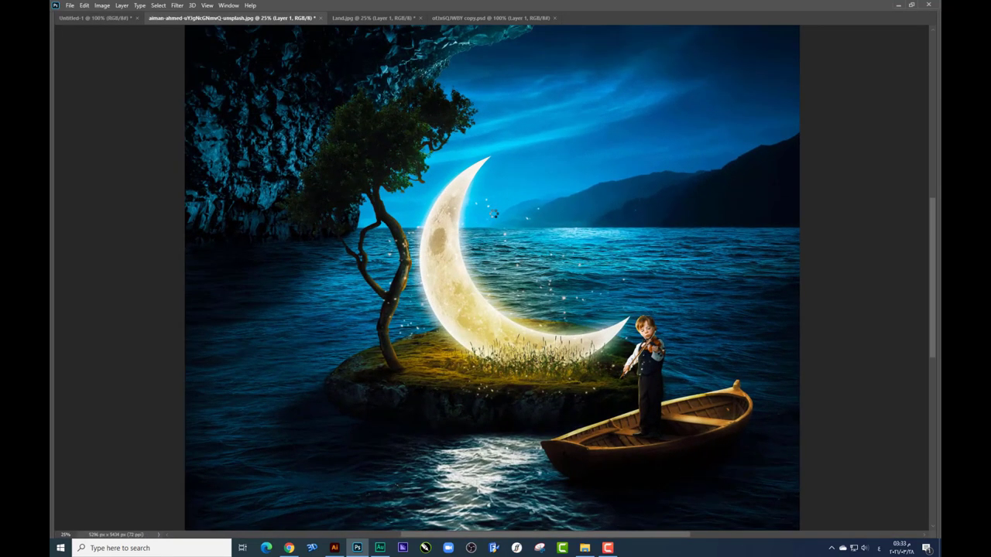